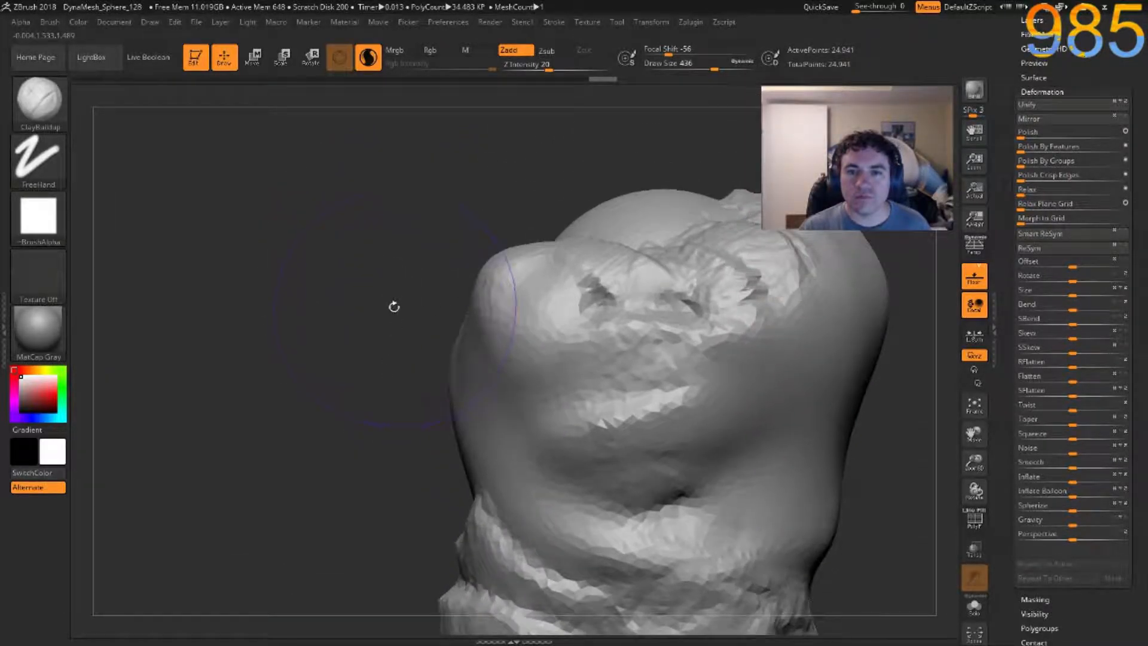
# Smooth away the rough facial forms and creases across the upper part of the sculpt.
pyautogui.moveTo(734, 236)
pyautogui.mouseDown()
pyautogui.moveTo(724, 341)
pyautogui.moveTo(643, 344)
pyautogui.moveTo(741, 185)
pyautogui.moveTo(697, 200)
pyautogui.moveTo(653, 304)
pyautogui.moveTo(676, 162)
pyautogui.moveTo(568, 263)
pyautogui.moveTo(730, 233)
pyautogui.moveTo(443, 239)
pyautogui.moveTo(622, 398)
pyautogui.moveTo(819, 305)
pyautogui.moveTo(822, 257)
pyautogui.mouseUp()
pyautogui.keyDown('shift'); pyautogui.moveTo(535, 239); pyautogui.dragTo(691, 252); pyautogui.keyUp('shift')
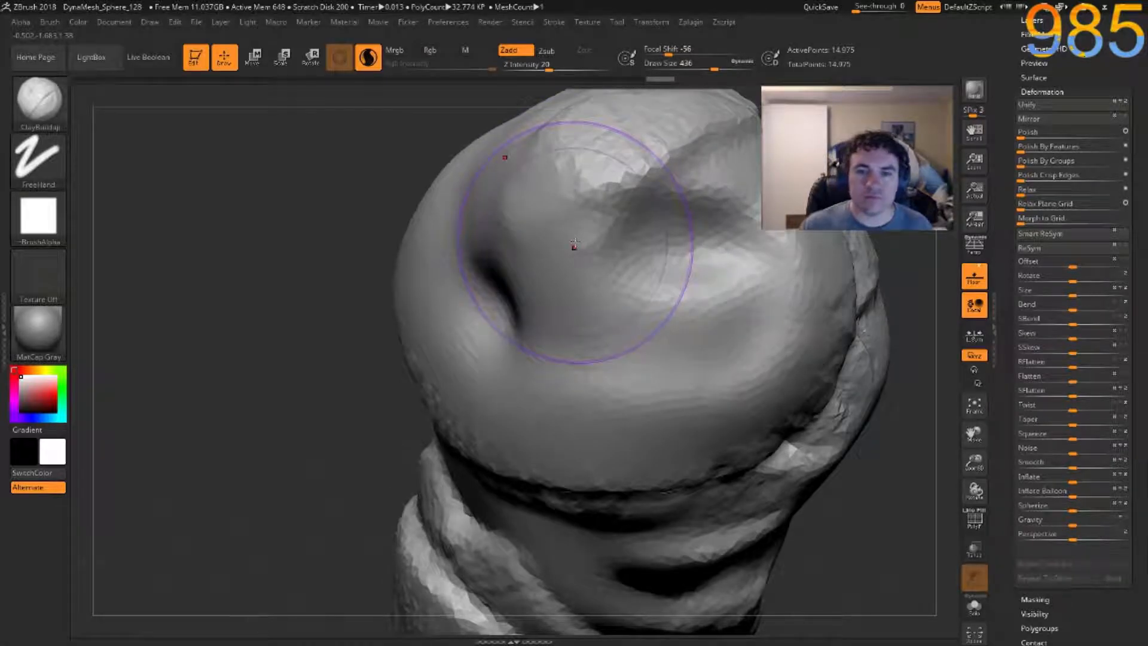
pyautogui.moveTo(488, 302)
pyautogui.keyDown('shift'); pyautogui.mouseDown()
pyautogui.moveTo(553, 174)
pyautogui.moveTo(670, 191)
pyautogui.mouseUp(); pyautogui.keyUp('shift')
pyautogui.moveTo(346, 315); pyautogui.dragTo(365, 406)
pyautogui.moveTo(589, 278)
pyautogui.mouseDown()
pyautogui.moveTo(672, 296)
pyautogui.moveTo(488, 335)
pyautogui.moveTo(574, 398)
pyautogui.moveTo(657, 427)
pyautogui.moveTo(485, 452)
pyautogui.moveTo(541, 512)
pyautogui.mouseUp()
pyautogui.moveTo(476, 418)
pyautogui.keyDown('shift'); pyautogui.mouseDown()
pyautogui.moveTo(461, 396)
pyautogui.moveTo(433, 397)
pyautogui.moveTo(574, 359)
pyautogui.moveTo(658, 281)
pyautogui.moveTo(574, 251)
pyautogui.moveTo(498, 182)
pyautogui.mouseUp(); pyautogui.keyUp('shift')
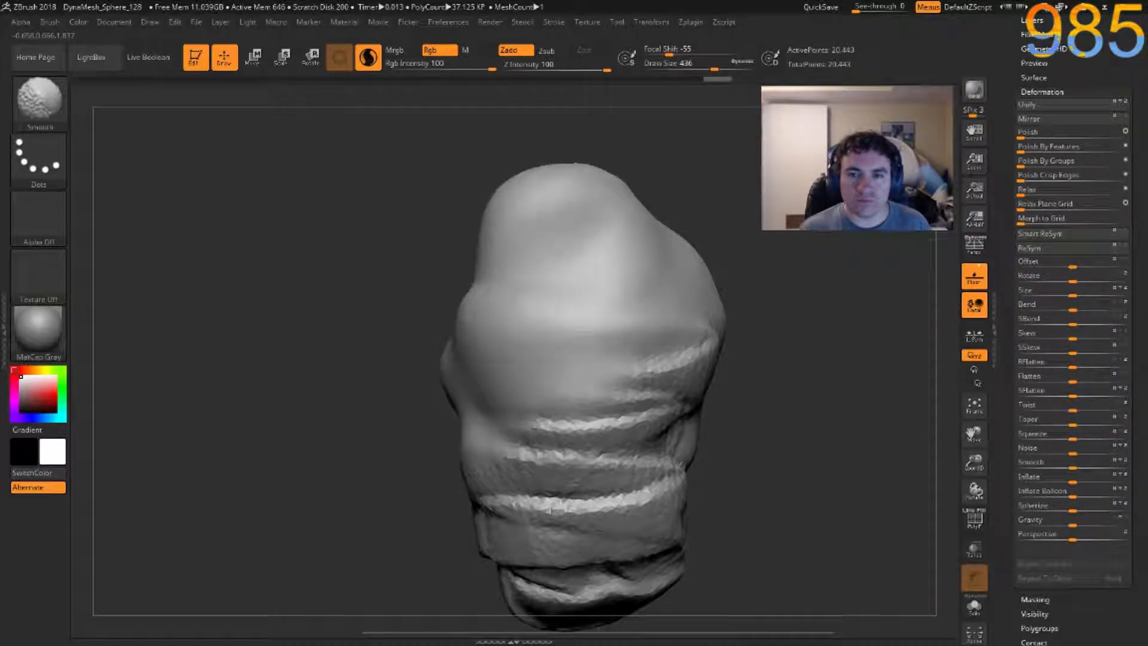
# Lower the ClayBuildup Z Intensity to 5 and build up the horizontal folds around the upper body.
pyautogui.moveTo(254, 374); pyautogui.dragTo(338, 352)
pyautogui.moveTo(457, 440)
pyautogui.mouseDown()
pyautogui.moveTo(311, 385)
pyautogui.moveTo(344, 326)
pyautogui.moveTo(257, 240)
pyautogui.mouseUp()
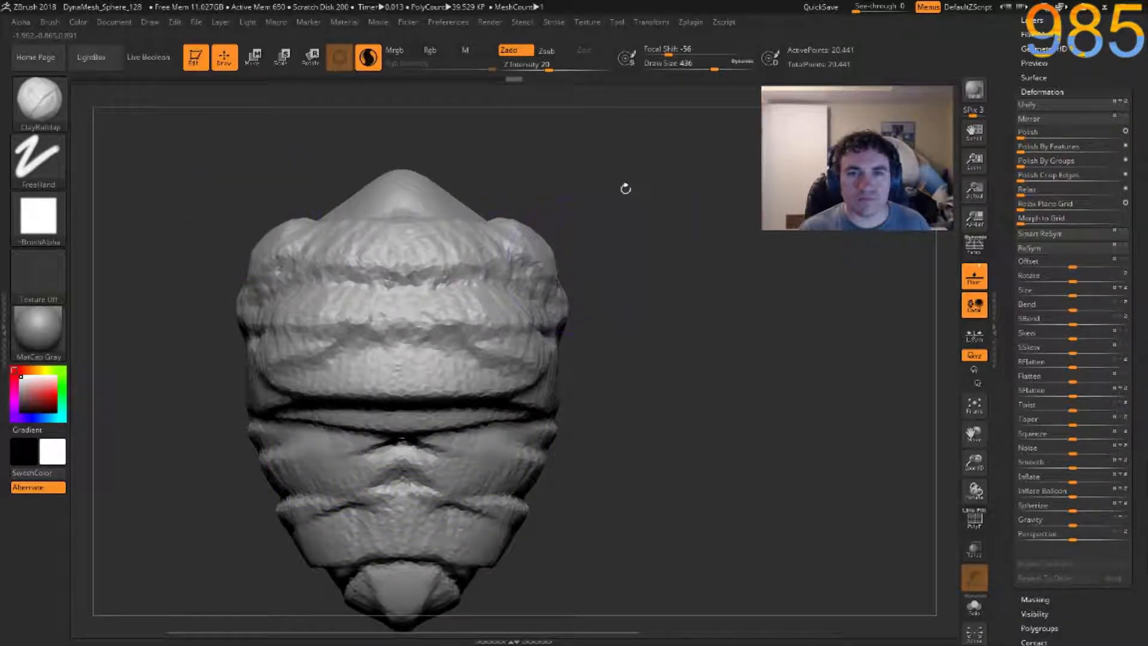
pyautogui.moveTo(549, 70); pyautogui.dragTo(528, 70)
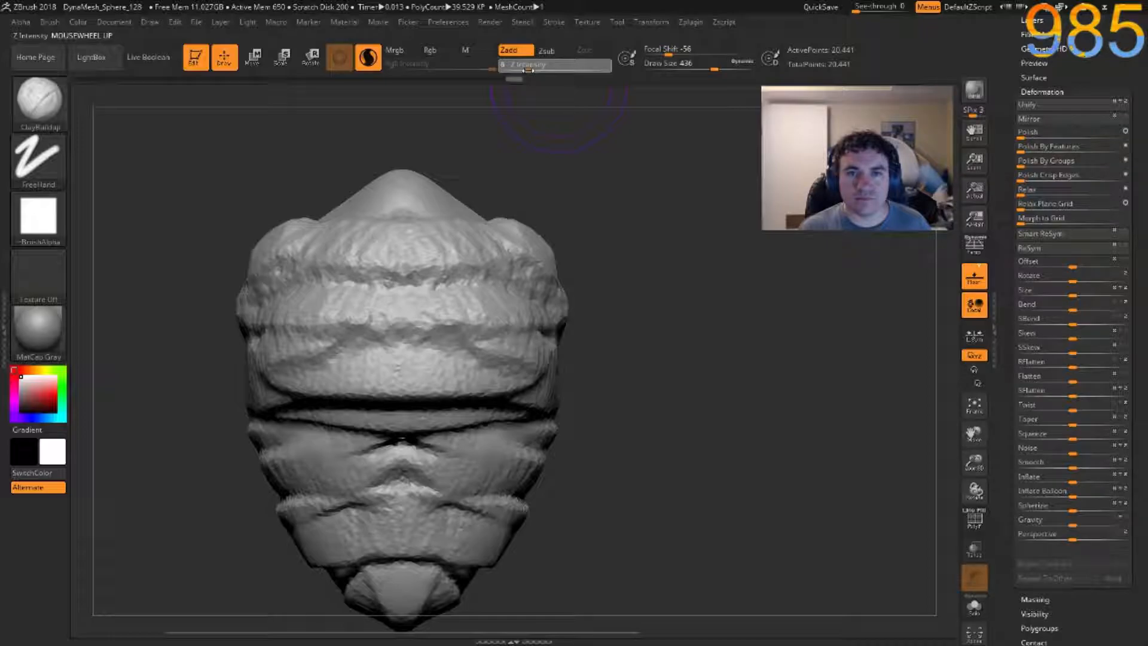
pyautogui.moveTo(619, 192)
pyautogui.mouseDown()
pyautogui.moveTo(579, 236)
pyautogui.moveTo(559, 230)
pyautogui.mouseUp()
pyautogui.moveTo(475, 244)
pyautogui.mouseDown()
pyautogui.moveTo(604, 258)
pyautogui.moveTo(622, 207)
pyautogui.mouseUp()
pyautogui.moveTo(490, 317); pyautogui.dragTo(631, 272)
pyautogui.moveTo(486, 329)
pyautogui.mouseDown()
pyautogui.moveTo(589, 320)
pyautogui.moveTo(616, 335)
pyautogui.moveTo(604, 412)
pyautogui.moveTo(528, 459)
pyautogui.moveTo(643, 416)
pyautogui.moveTo(670, 386)
pyautogui.mouseUp()
# Carve and smooth the wrinkled folds along the body and up around the rounded tip.
pyautogui.moveTo(762, 464)
pyautogui.keyDown('alt'); pyautogui.mouseDown()
pyautogui.moveTo(741, 407)
pyautogui.moveTo(664, 383)
pyautogui.moveTo(784, 326)
pyautogui.moveTo(646, 358)
pyautogui.moveTo(783, 341)
pyautogui.mouseUp(); pyautogui.keyUp('alt')
pyautogui.moveTo(676, 412)
pyautogui.mouseDown()
pyautogui.moveTo(772, 398)
pyautogui.moveTo(675, 424)
pyautogui.moveTo(784, 395)
pyautogui.moveTo(664, 439)
pyautogui.mouseUp()
pyautogui.keyDown('shift'); pyautogui.moveTo(469, 459); pyautogui.dragTo(526, 434); pyautogui.keyUp('shift')
pyautogui.keyDown('alt'); pyautogui.moveTo(430, 406); pyautogui.dragTo(404, 499); pyautogui.keyUp('alt')
pyautogui.moveTo(538, 338)
pyautogui.mouseDown()
pyautogui.moveTo(640, 353)
pyautogui.moveTo(573, 357)
pyautogui.moveTo(664, 365)
pyautogui.moveTo(539, 392)
pyautogui.moveTo(694, 413)
pyautogui.moveTo(601, 452)
pyautogui.moveTo(663, 494)
pyautogui.moveTo(532, 454)
pyautogui.moveTo(574, 454)
pyautogui.moveTo(453, 490)
pyautogui.moveTo(506, 388)
pyautogui.moveTo(478, 360)
pyautogui.moveTo(556, 263)
pyautogui.mouseUp()
pyautogui.keyDown('alt'); pyautogui.moveTo(387, 233); pyautogui.dragTo(377, 318); pyautogui.keyUp('alt')
pyautogui.keyDown('alt'); pyautogui.moveTo(385, 175); pyautogui.dragTo(343, 328); pyautogui.keyUp('alt')
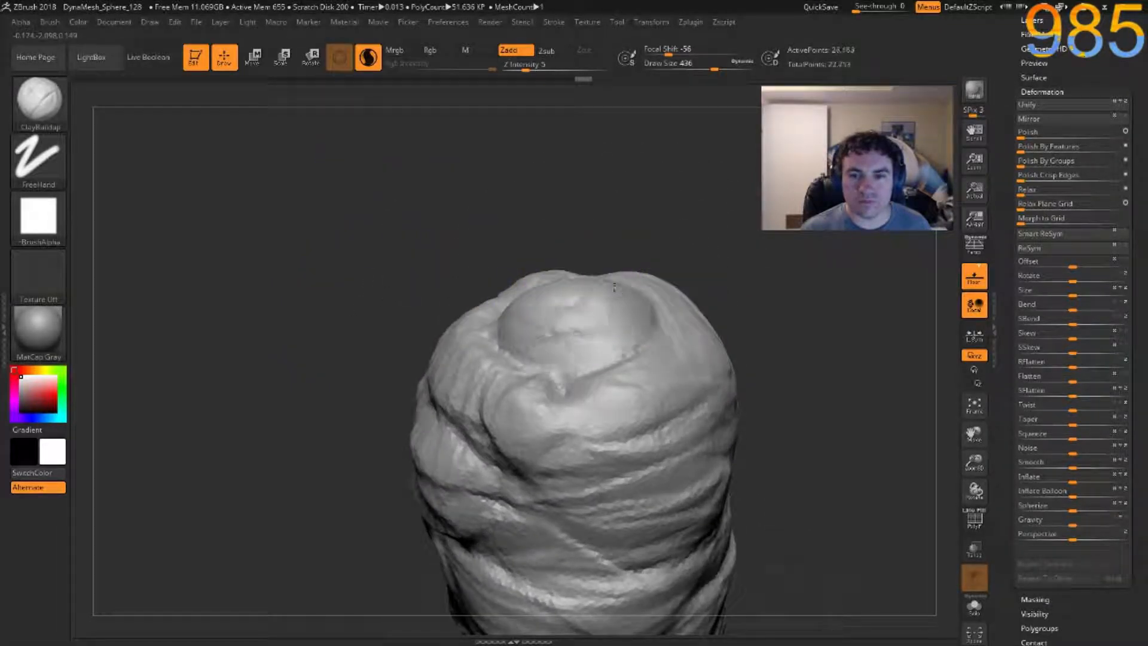
pyautogui.moveTo(618, 291); pyautogui.dragTo(521, 300)
# Raise the Z Intensity to 11 and build up layered clay over the rounded tip.
pyautogui.moveTo(522, 102)
pyautogui.mouseDown()
pyautogui.moveTo(479, 150)
pyautogui.moveTo(391, 208)
pyautogui.mouseUp()
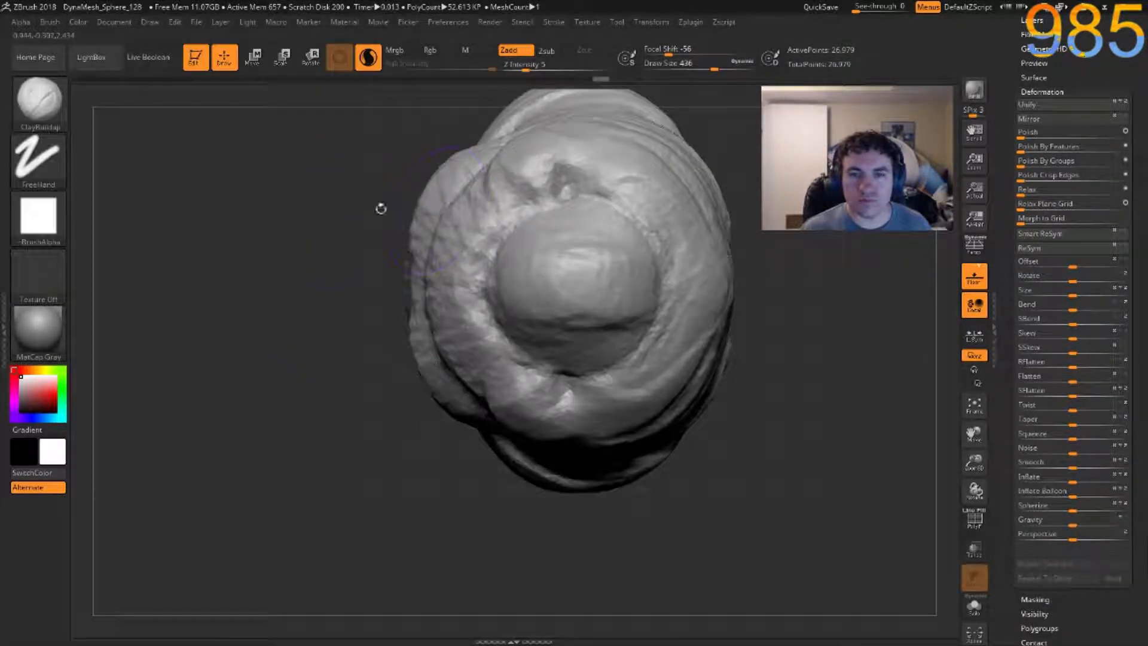
pyautogui.keyDown('alt'); pyautogui.moveTo(317, 249); pyautogui.dragTo(332, 317); pyautogui.keyUp('alt')
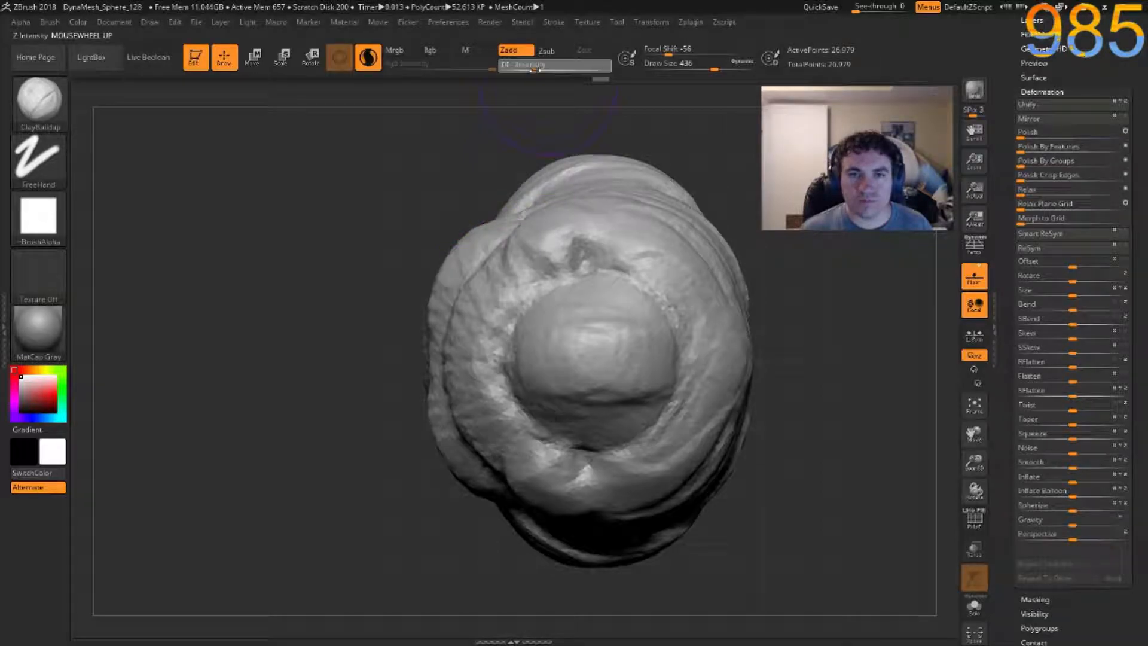
pyautogui.moveTo(605, 284); pyautogui.dragTo(582, 341)
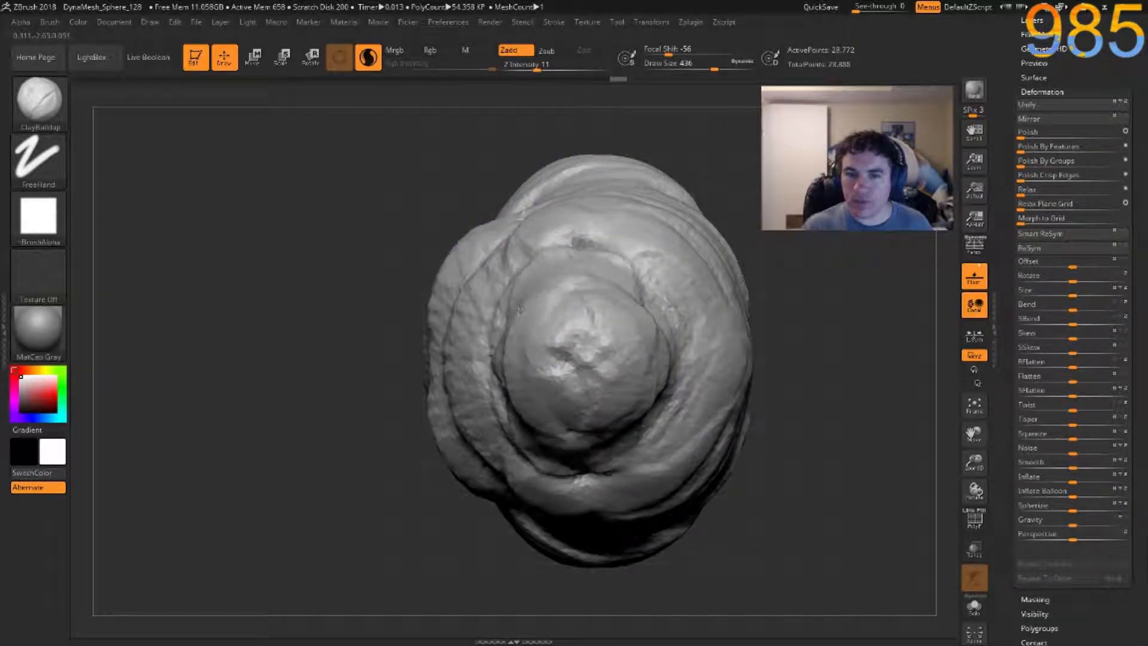
pyautogui.moveTo(658, 383); pyautogui.dragTo(610, 436)
pyautogui.moveTo(559, 272)
pyautogui.mouseDown()
pyautogui.moveTo(654, 412)
pyautogui.moveTo(621, 437)
pyautogui.mouseUp()
pyautogui.moveTo(809, 324); pyautogui.dragTo(760, 326)
pyautogui.moveTo(685, 287)
pyautogui.mouseDown()
pyautogui.moveTo(682, 440)
pyautogui.moveTo(590, 250)
pyautogui.mouseUp()
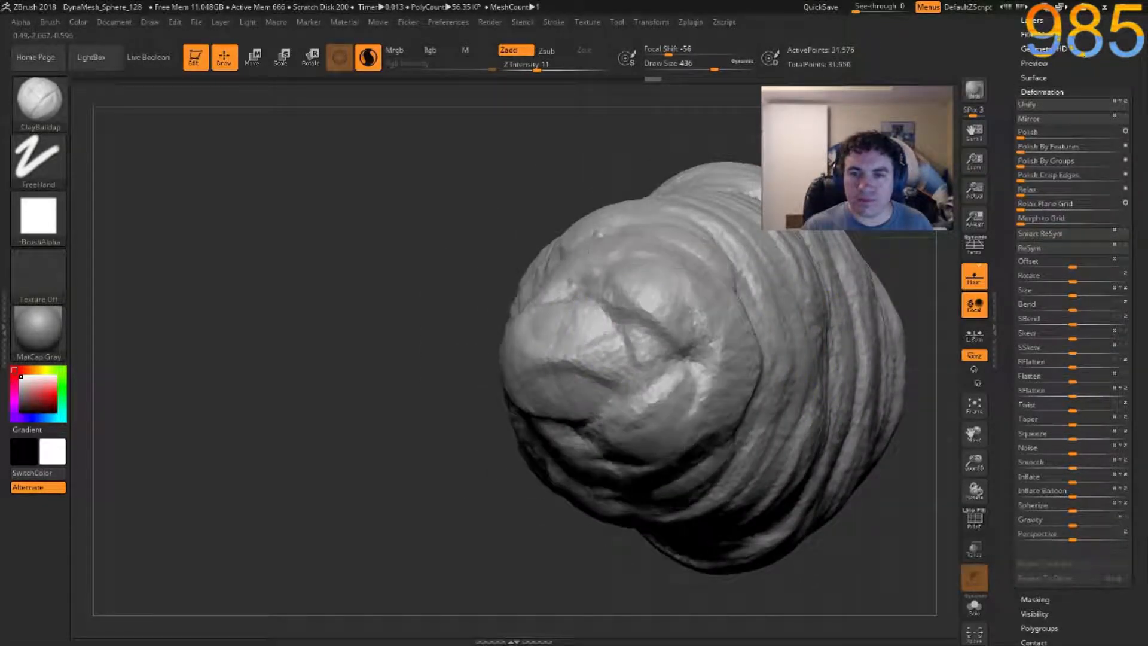
pyautogui.moveTo(519, 399); pyautogui.dragTo(512, 383)
pyautogui.moveTo(254, 263); pyautogui.dragTo(308, 265)
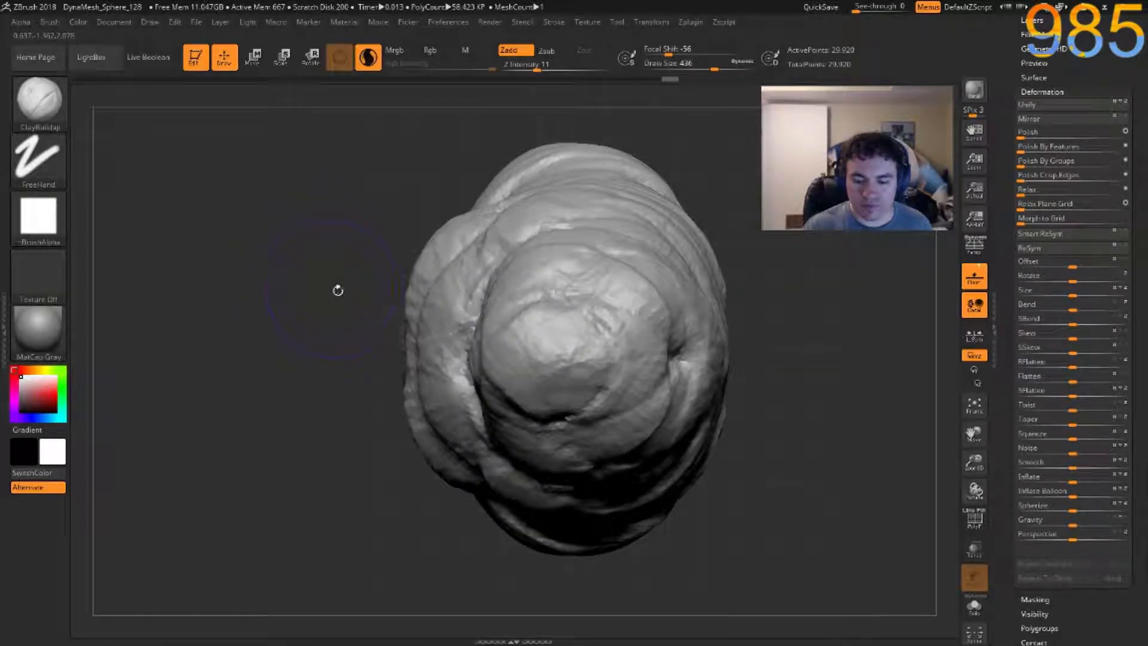
# Enlarge the brush to a draw size of 500 and fill the grooves around the rounded tip with clay.
pyautogui.moveTo(477, 304); pyautogui.dragTo(461, 431)
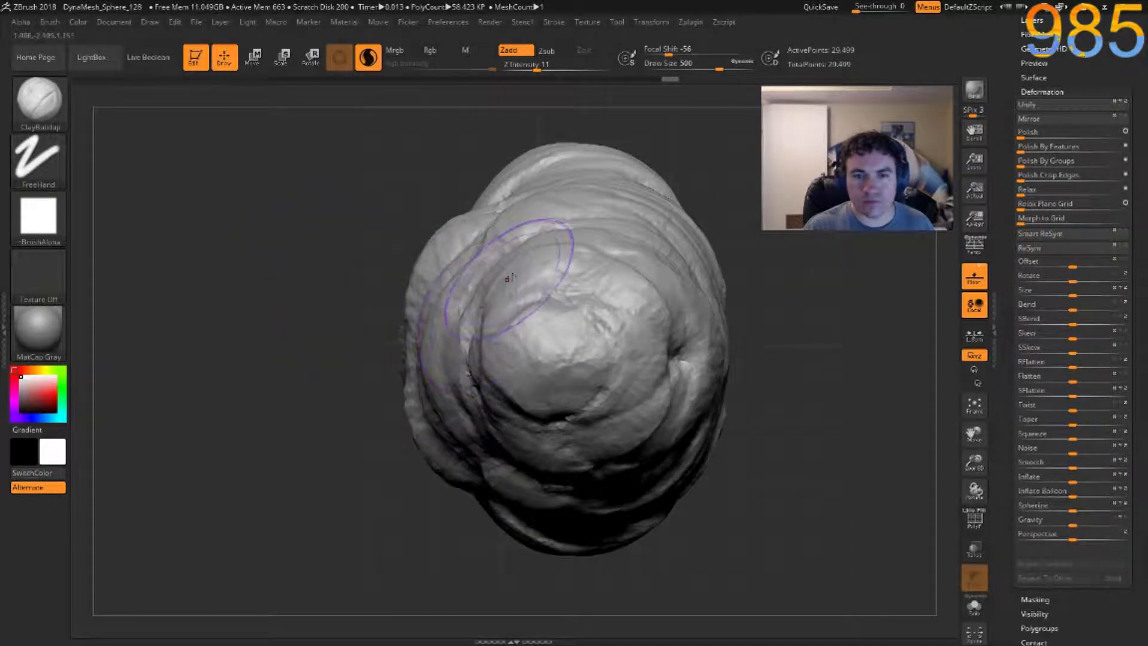
pyautogui.moveTo(505, 282); pyautogui.dragTo(478, 424)
pyautogui.moveTo(486, 309)
pyautogui.mouseDown()
pyautogui.moveTo(562, 353)
pyautogui.moveTo(604, 323)
pyautogui.moveTo(523, 293)
pyautogui.mouseUp()
pyautogui.moveTo(577, 317)
pyautogui.mouseDown()
pyautogui.moveTo(533, 341)
pyautogui.moveTo(523, 277)
pyautogui.moveTo(519, 299)
pyautogui.mouseUp()
pyautogui.moveTo(257, 248); pyautogui.dragTo(374, 262)
pyautogui.moveTo(531, 269)
pyautogui.mouseDown()
pyautogui.moveTo(529, 371)
pyautogui.moveTo(583, 412)
pyautogui.moveTo(610, 359)
pyautogui.moveTo(559, 311)
pyautogui.mouseUp()
pyautogui.moveTo(759, 327); pyautogui.dragTo(515, 329)
# Build up thick ridges around the hollow on the end of the sculpt.
pyautogui.moveTo(571, 285)
pyautogui.mouseDown()
pyautogui.moveTo(646, 335)
pyautogui.moveTo(559, 383)
pyautogui.moveTo(524, 345)
pyautogui.moveTo(512, 428)
pyautogui.mouseUp()
pyautogui.moveTo(371, 303); pyautogui.dragTo(452, 353)
pyautogui.moveTo(589, 334)
pyautogui.mouseDown()
pyautogui.moveTo(532, 224)
pyautogui.moveTo(485, 200)
pyautogui.moveTo(392, 251)
pyautogui.mouseUp()
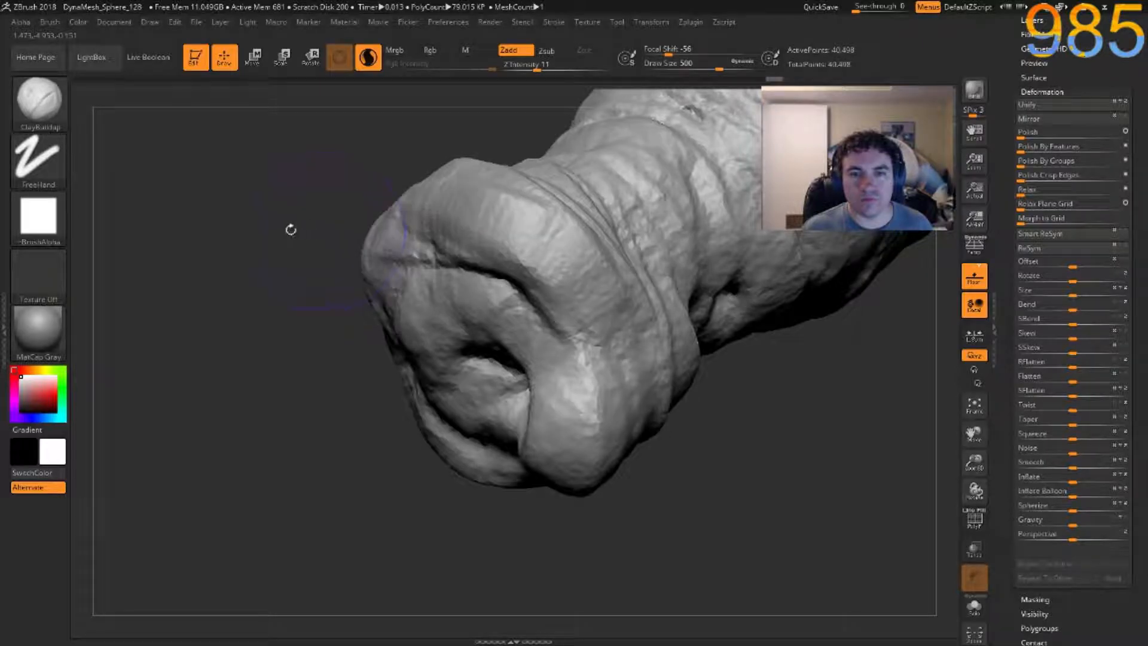
pyautogui.moveTo(295, 228); pyautogui.dragTo(377, 239)
pyautogui.moveTo(335, 293)
pyautogui.mouseDown()
pyautogui.moveTo(412, 224)
pyautogui.moveTo(316, 353)
pyautogui.mouseUp()
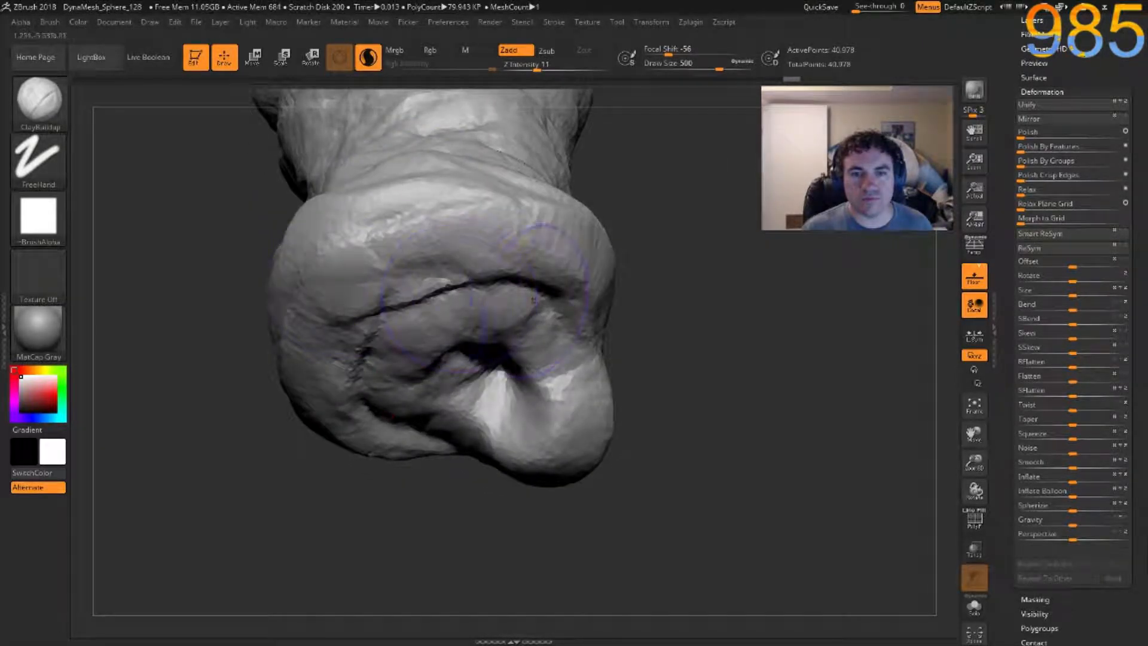
pyautogui.moveTo(490, 248); pyautogui.dragTo(577, 287)
pyautogui.moveTo(374, 361); pyautogui.dragTo(455, 440)
# Smooth the ridges and hollow on the end into an even, flattened cap, including its protruding corner.
pyautogui.moveTo(587, 299)
pyautogui.keyDown('shift'); pyautogui.mouseDown()
pyautogui.moveTo(526, 341)
pyautogui.moveTo(502, 377)
pyautogui.moveTo(389, 311)
pyautogui.moveTo(499, 358)
pyautogui.mouseUp(); pyautogui.keyUp('shift')
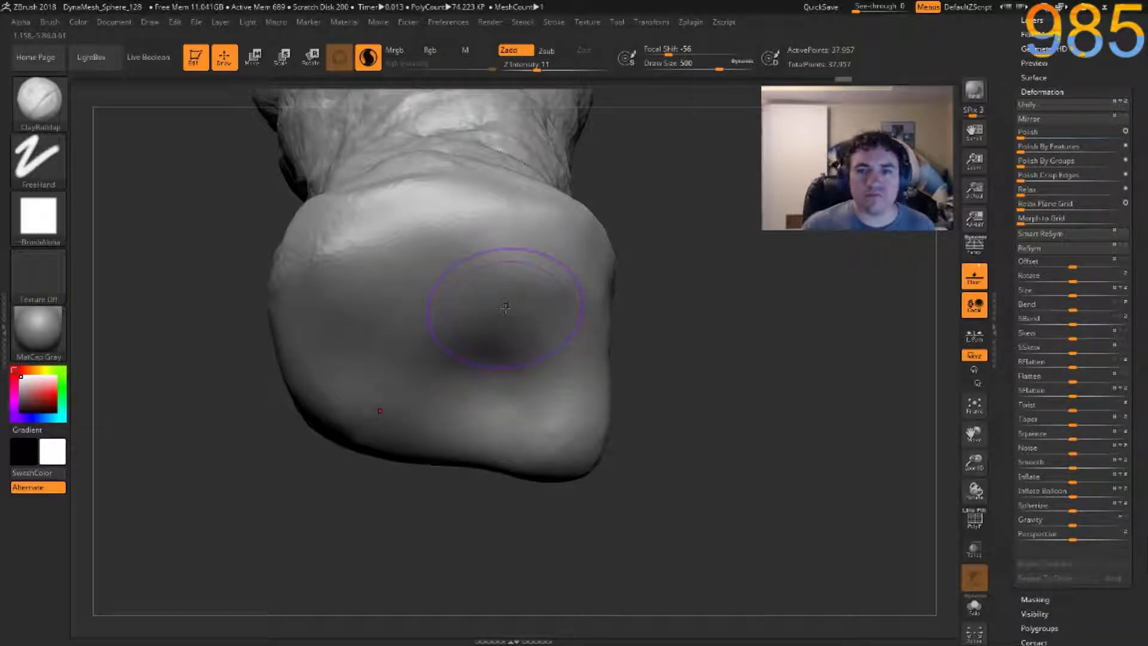
pyautogui.moveTo(748, 344)
pyautogui.keyDown('ctrl'); pyautogui.mouseDown(button='right')
pyautogui.moveTo(669, 236)
pyautogui.moveTo(671, 117)
pyautogui.moveTo(590, 291)
pyautogui.moveTo(620, 361)
pyautogui.mouseUp(button='right'); pyautogui.keyUp('ctrl')
pyautogui.moveTo(620, 362)
pyautogui.mouseDown(button='right')
pyautogui.moveTo(608, 248)
pyautogui.moveTo(612, 397)
pyautogui.mouseUp(button='right')
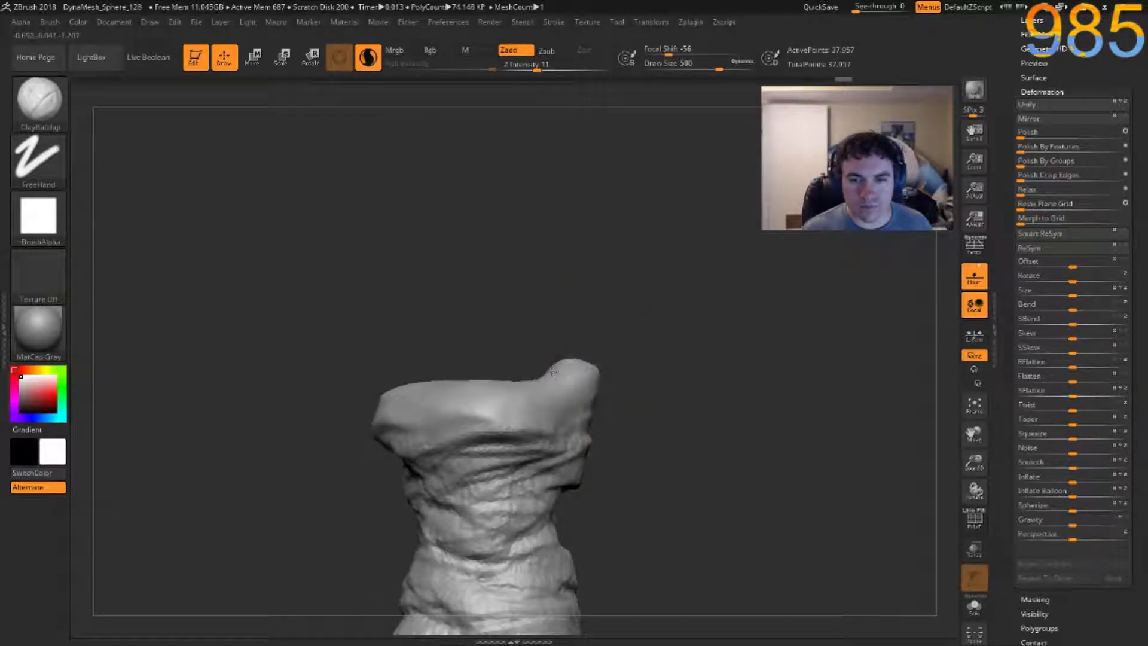
pyautogui.keyDown('shift'); pyautogui.moveTo(580, 384); pyautogui.dragTo(565, 388); pyautogui.keyUp('shift')
pyautogui.keyDown('ctrl'); pyautogui.moveTo(634, 364); pyautogui.dragTo(638, 392); pyautogui.keyUp('ctrl')
pyautogui.moveTo(638, 393); pyautogui.dragTo(636, 419, button='right')
pyautogui.keyDown('shift'); pyautogui.moveTo(474, 390); pyautogui.dragTo(528, 391); pyautogui.keyUp('shift')
pyautogui.moveTo(541, 323)
pyautogui.mouseDown(button='right')
pyautogui.moveTo(551, 405)
pyautogui.moveTo(569, 178)
pyautogui.mouseUp(button='right')
pyautogui.moveTo(461, 256)
pyautogui.keyDown('shift'); pyautogui.mouseDown(button='right')
pyautogui.moveTo(371, 223)
pyautogui.moveTo(367, 335)
pyautogui.mouseUp(button='right'); pyautogui.keyUp('shift')
# Mask the flattened cap and extract it as a separate subtool with a thickness of 0.06599.
pyautogui.moveTo(366, 210)
pyautogui.keyDown('ctrl'); pyautogui.mouseDown()
pyautogui.moveTo(523, 248)
pyautogui.moveTo(651, 310)
pyautogui.mouseUp(); pyautogui.keyUp('ctrl')
pyautogui.press('shift')
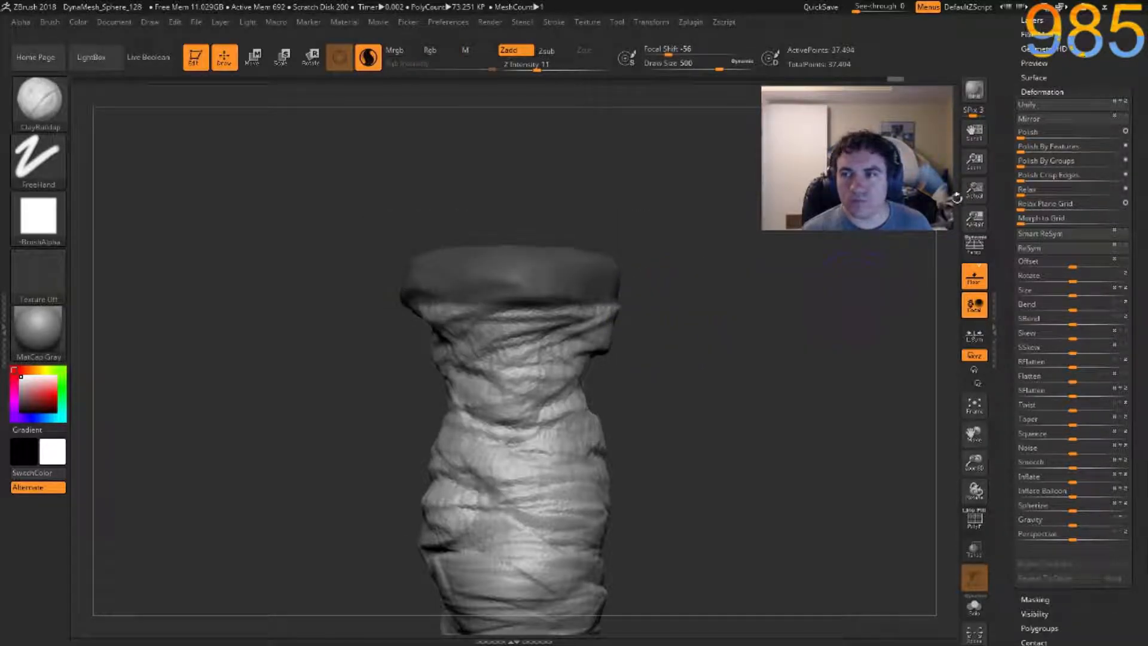
pyautogui.scroll(3, 1020, 146)
pyautogui.click(1030, 39)
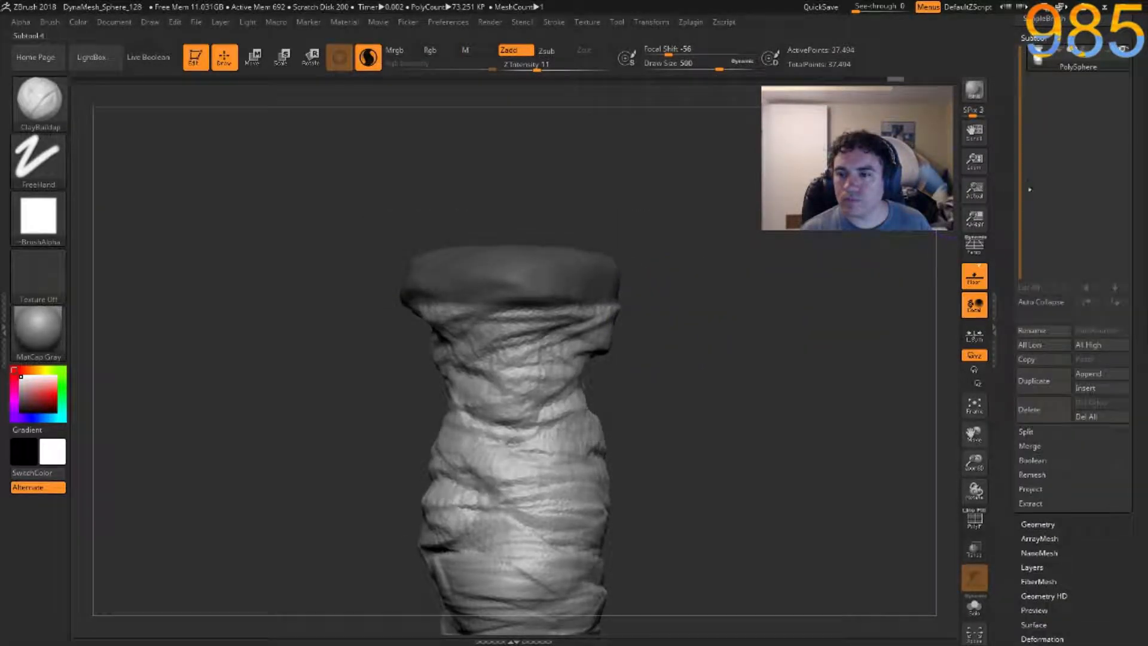
pyautogui.click(1031, 504)
pyautogui.click(1029, 525)
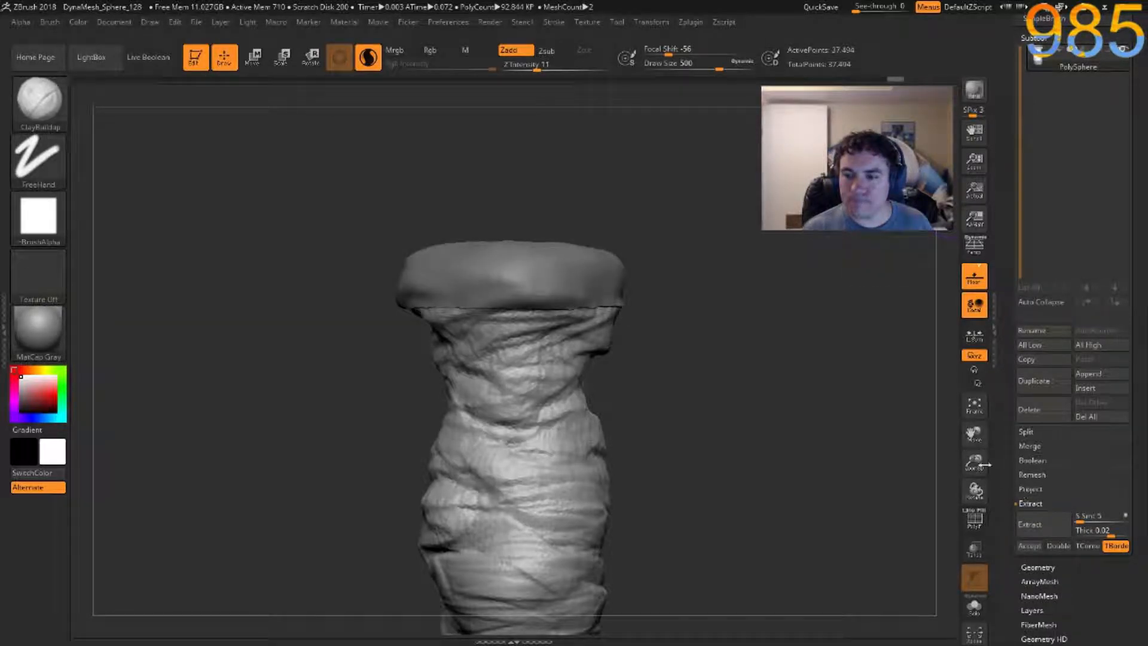
pyautogui.moveTo(898, 424); pyautogui.dragTo(896, 423)
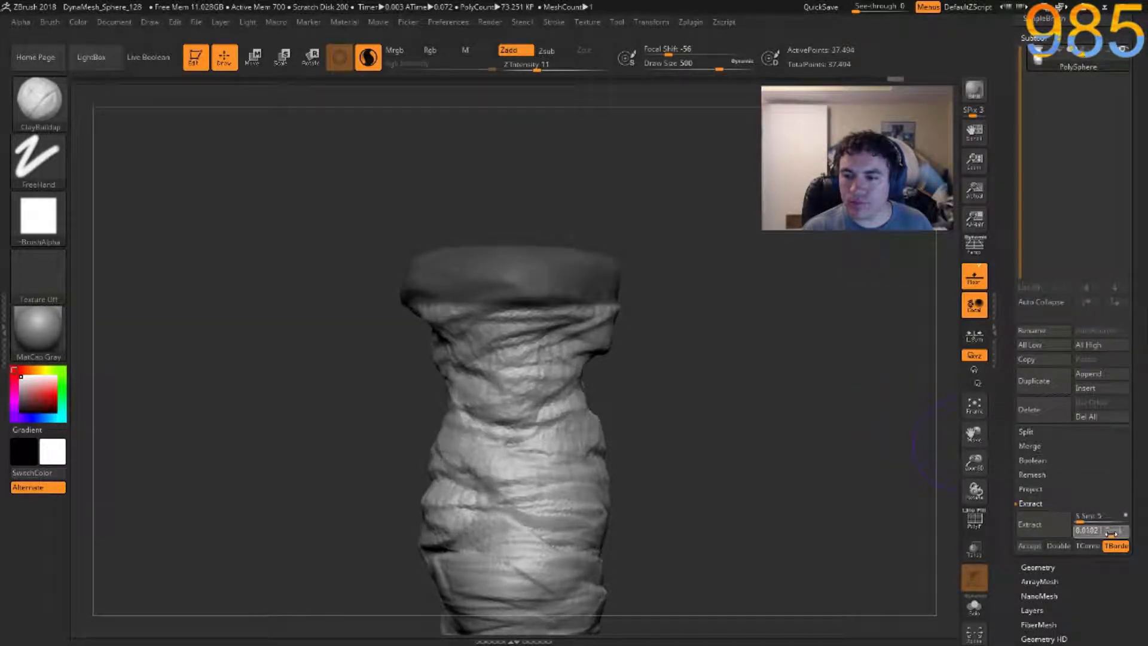
pyautogui.click(1039, 519)
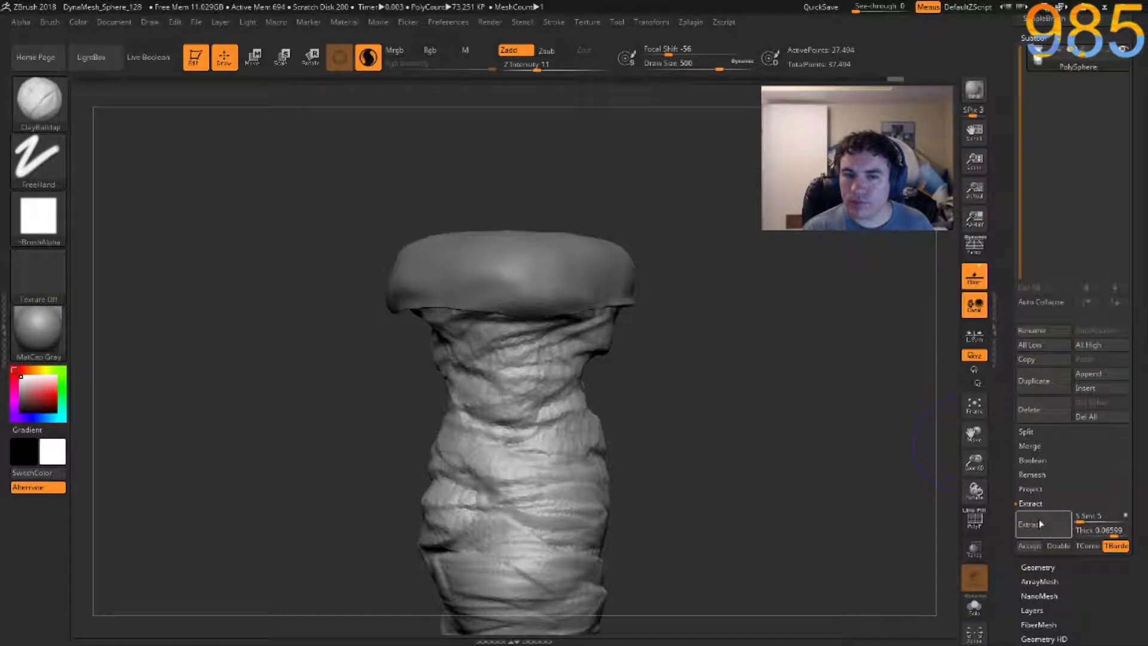
pyautogui.click(1039, 546)
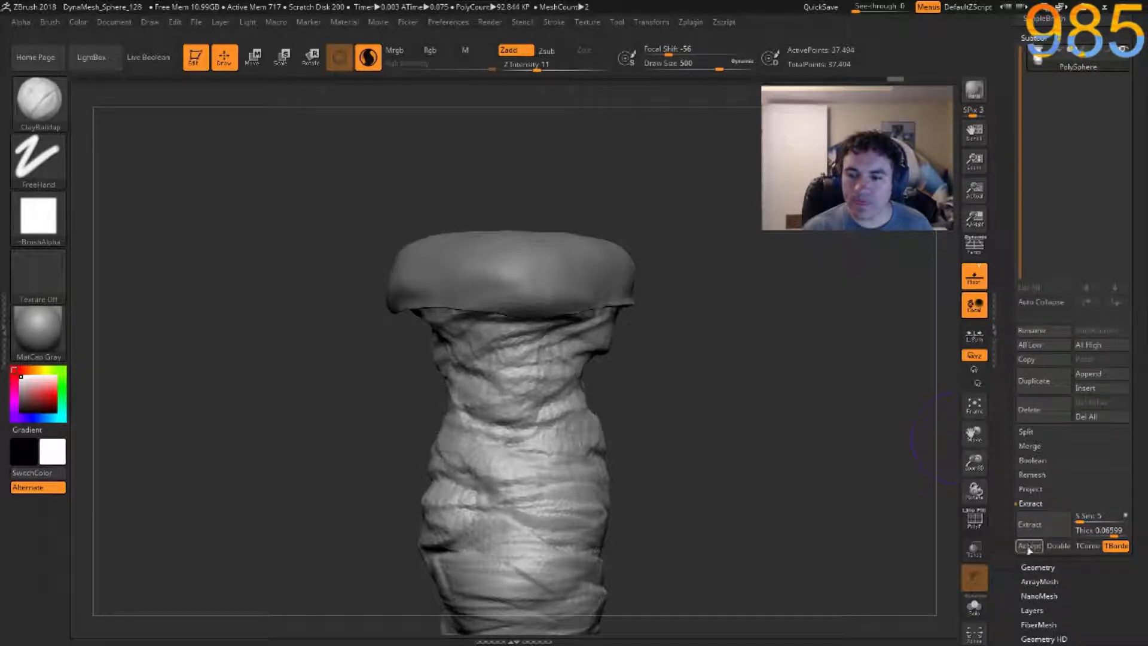
# Mask a long strip across the top of the extracted cap and extract it as a subtool with 0.02 thickness.
pyautogui.moveTo(805, 396); pyautogui.dragTo(821, 371)
pyautogui.moveTo(757, 346)
pyautogui.mouseDown()
pyautogui.moveTo(737, 318)
pyautogui.moveTo(733, 371)
pyautogui.moveTo(702, 287)
pyautogui.mouseUp()
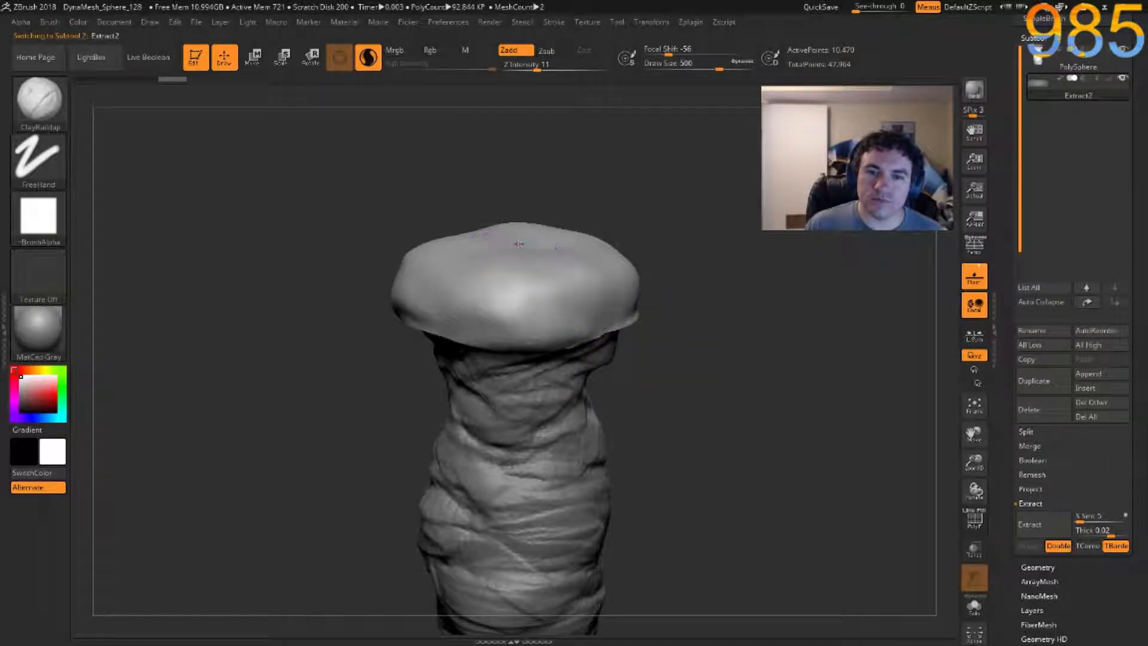
pyautogui.moveTo(732, 426); pyautogui.dragTo(739, 446)
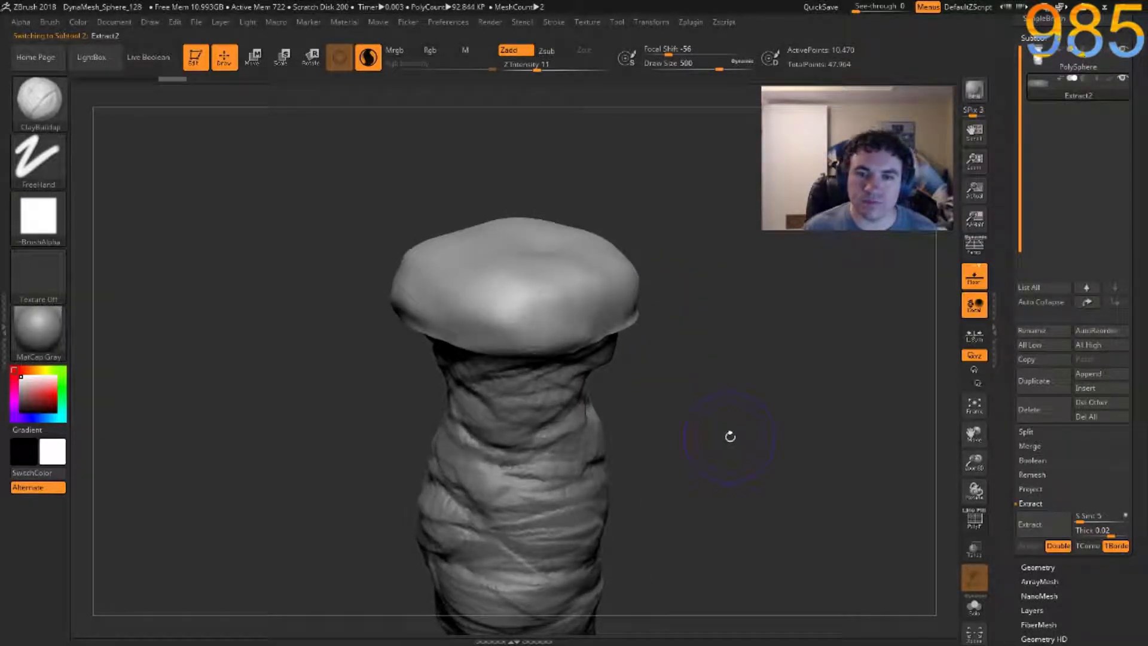
pyautogui.moveTo(733, 351); pyautogui.dragTo(738, 416)
pyautogui.keyDown('alt'); pyautogui.moveTo(671, 356); pyautogui.dragTo(699, 425); pyautogui.keyUp('alt')
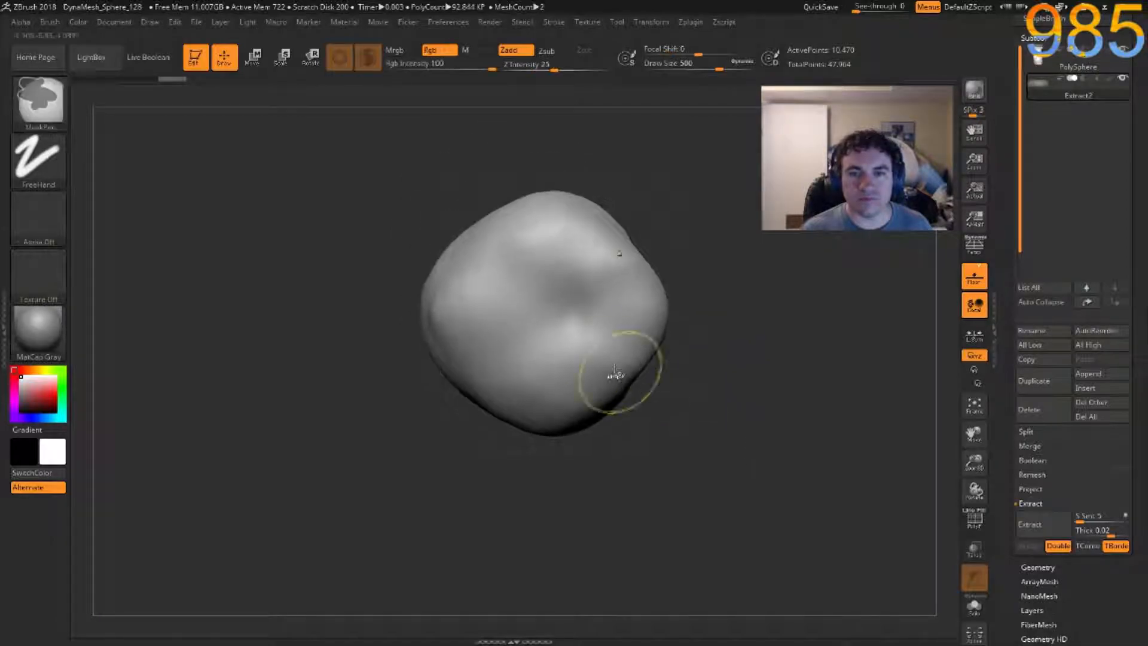
pyautogui.keyDown('ctrl'); pyautogui.moveTo(549, 255); pyautogui.dragTo(543, 388); pyautogui.keyUp('ctrl')
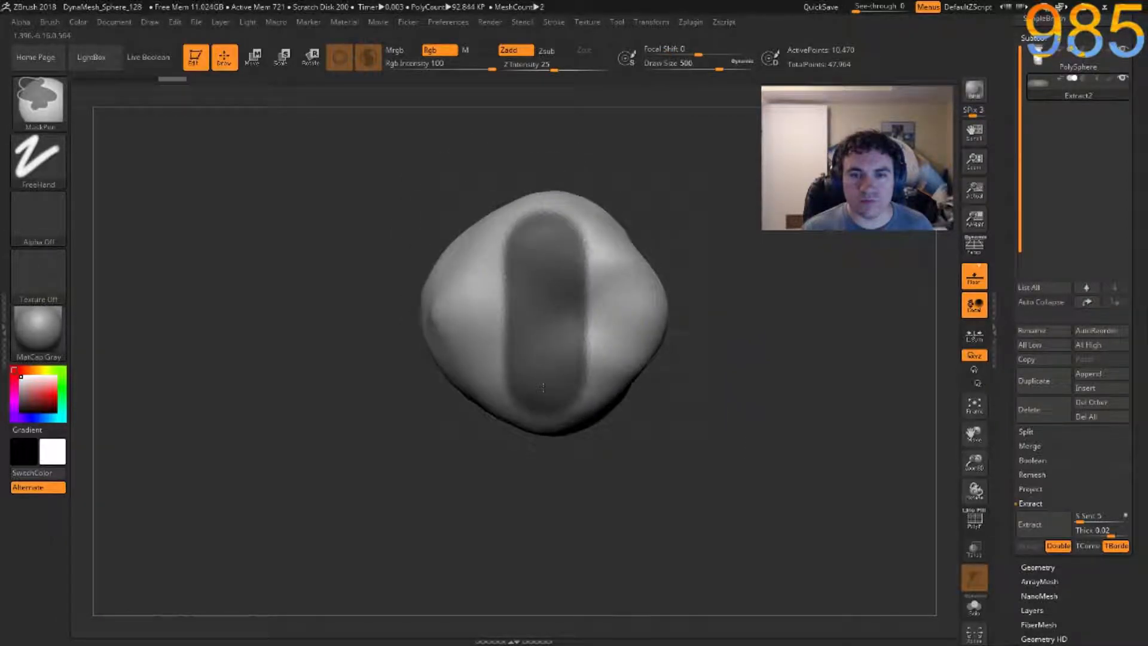
pyautogui.keyDown('ctrl'); pyautogui.moveTo(546, 308); pyautogui.dragTo(541, 281); pyautogui.keyUp('ctrl')
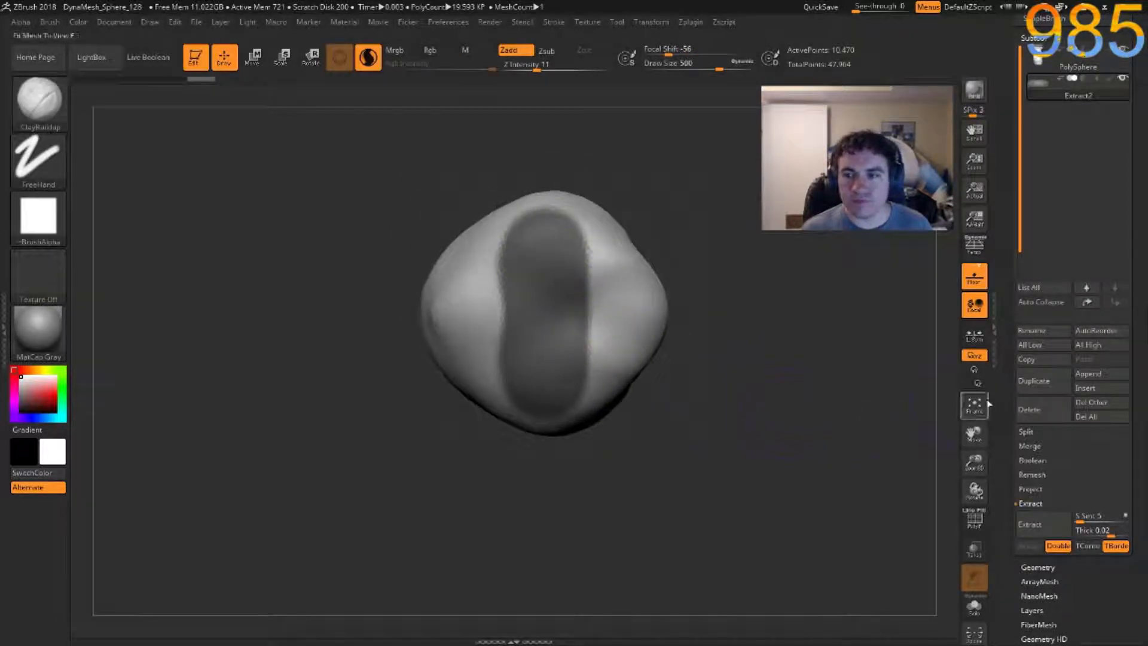
pyautogui.click(1038, 530)
pyautogui.click(1027, 546)
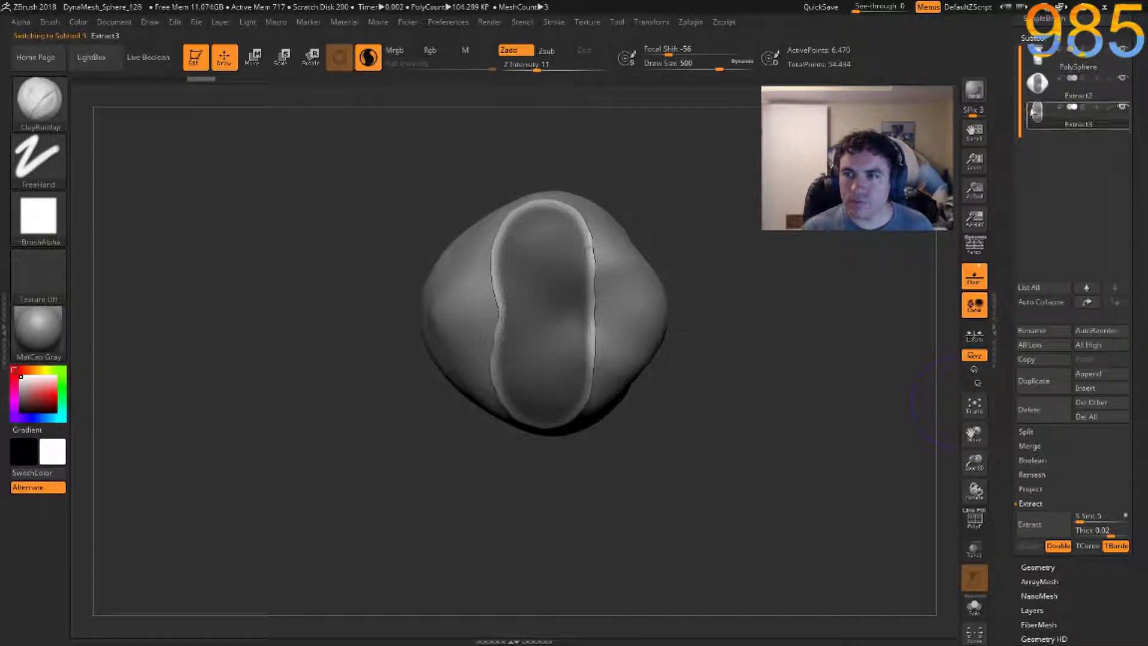
# Reposition the extracted strip with the Move gizmo, centring it over the cap and stretching it upward.
pyautogui.moveTo(865, 288)
pyautogui.mouseDown()
pyautogui.moveTo(763, 410)
pyautogui.moveTo(844, 396)
pyautogui.mouseUp()
pyautogui.moveTo(870, 488); pyautogui.dragTo(881, 459)
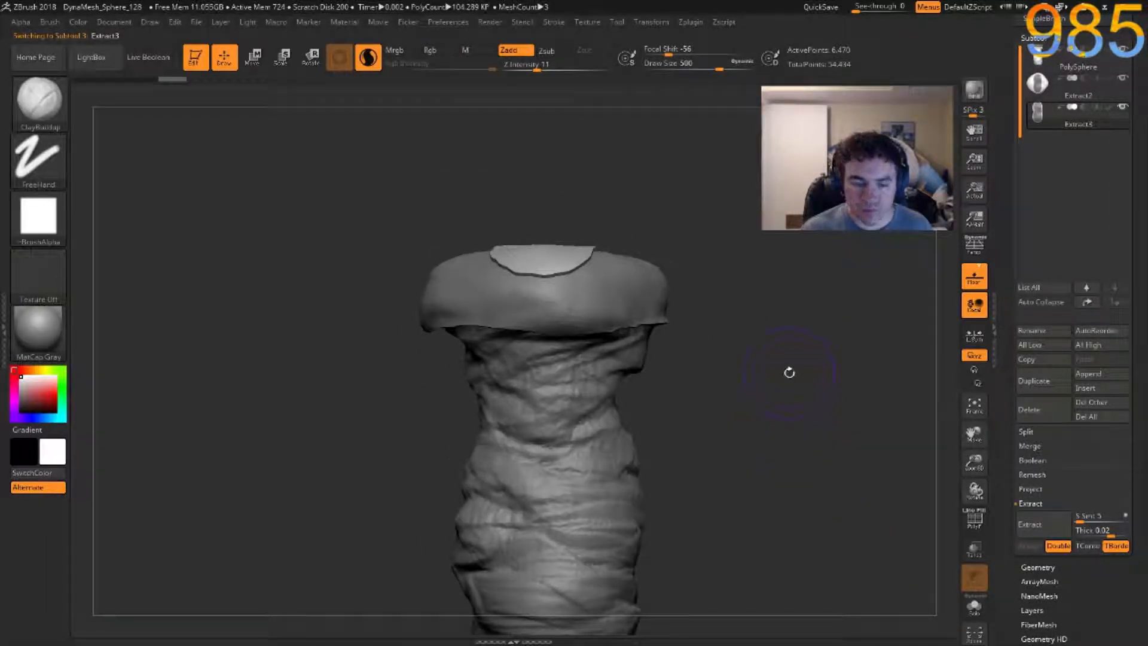
pyautogui.press('b')
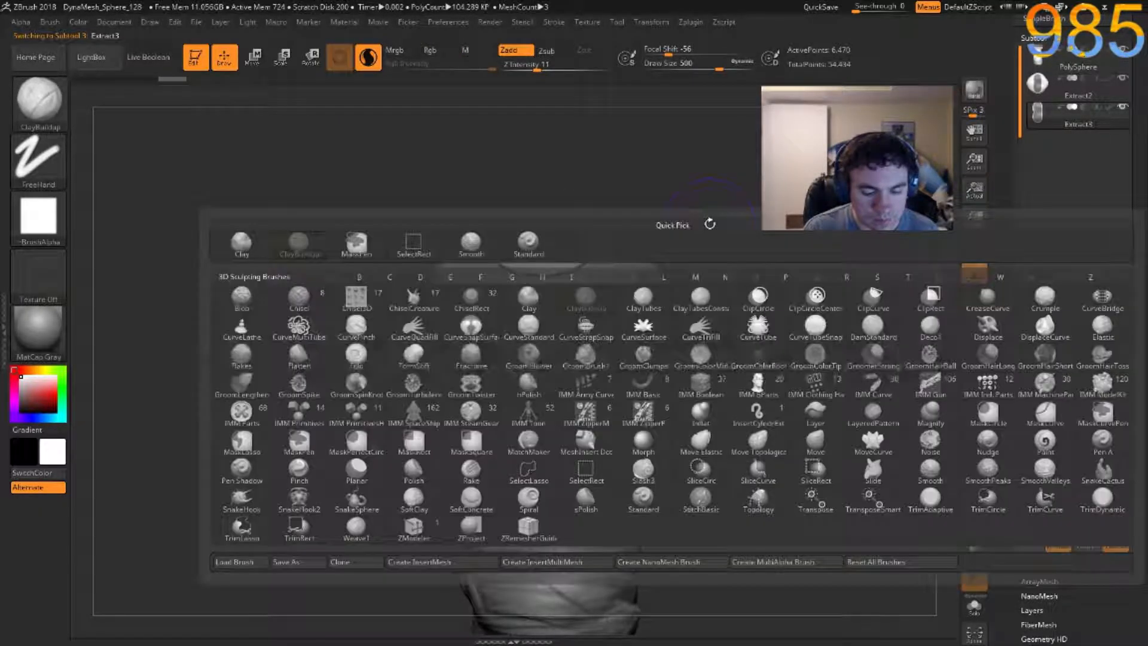
pyautogui.press('Escape')
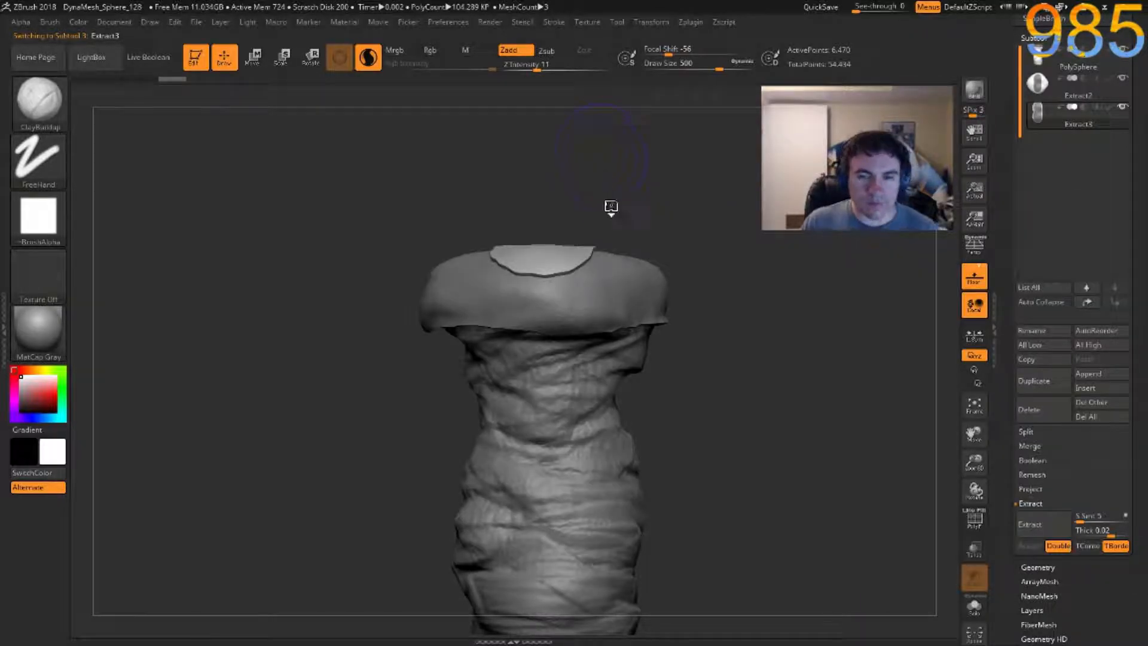
pyautogui.press('w')
pyautogui.keyDown('alt'); pyautogui.moveTo(569, 452); pyautogui.dragTo(569, 167); pyautogui.keyUp('alt')
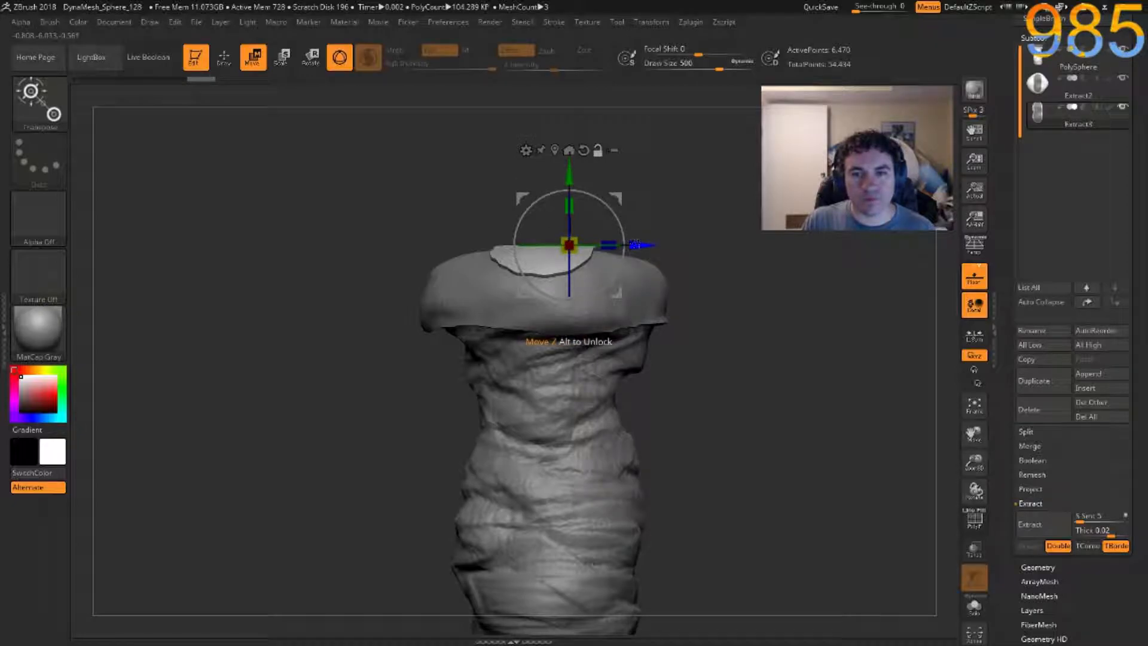
pyautogui.moveTo(634, 245); pyautogui.dragTo(610, 242)
pyautogui.moveTo(540, 205); pyautogui.dragTo(549, 111)
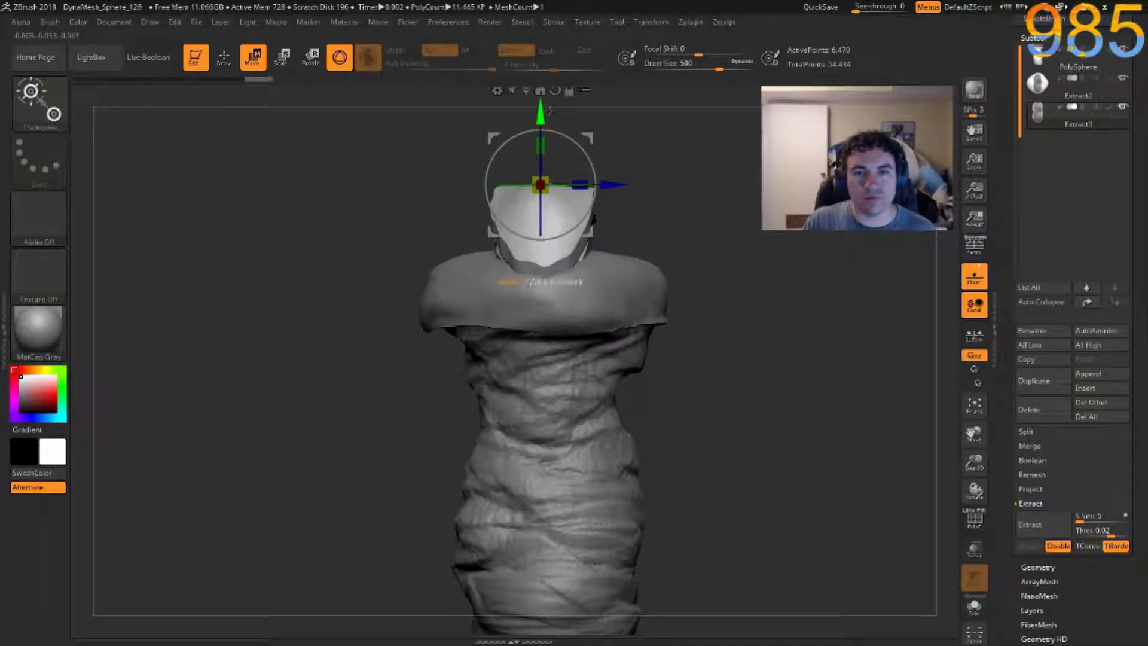
pyautogui.moveTo(712, 203); pyautogui.dragTo(601, 188)
pyautogui.moveTo(541, 146); pyautogui.dragTo(545, 125)
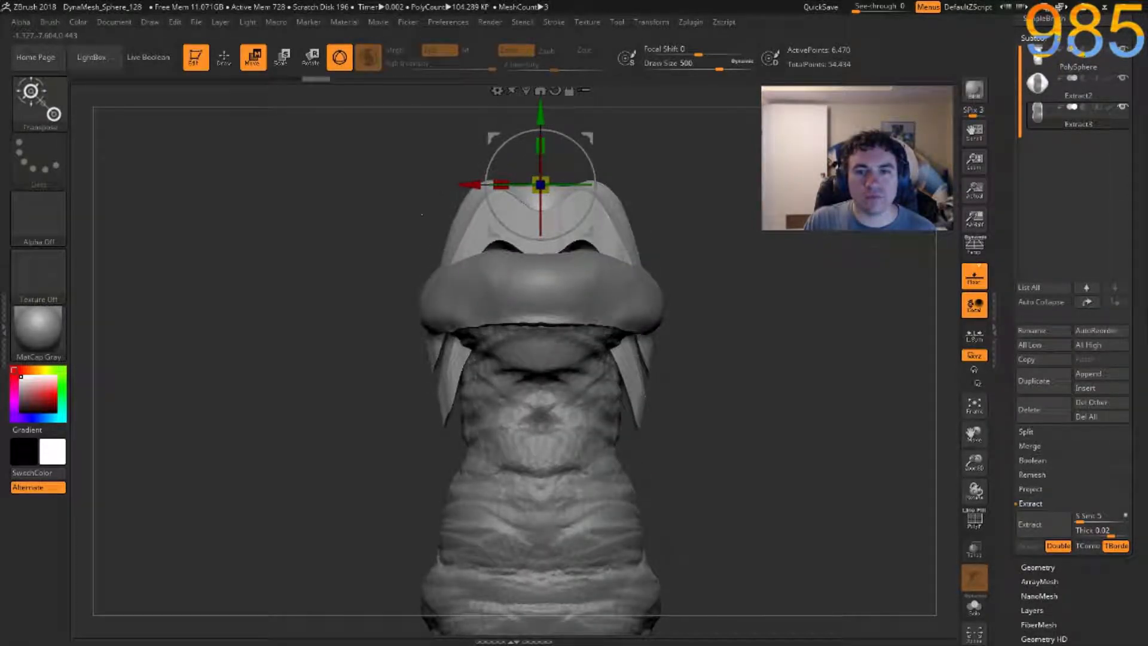
# Replace the extracted strip's mesh with a PolyCube above the cap.
pyautogui.keyDown('alt'); pyautogui.moveTo(598, 96); pyautogui.dragTo(594, 177); pyautogui.keyUp('alt')
pyautogui.click(495, 176)
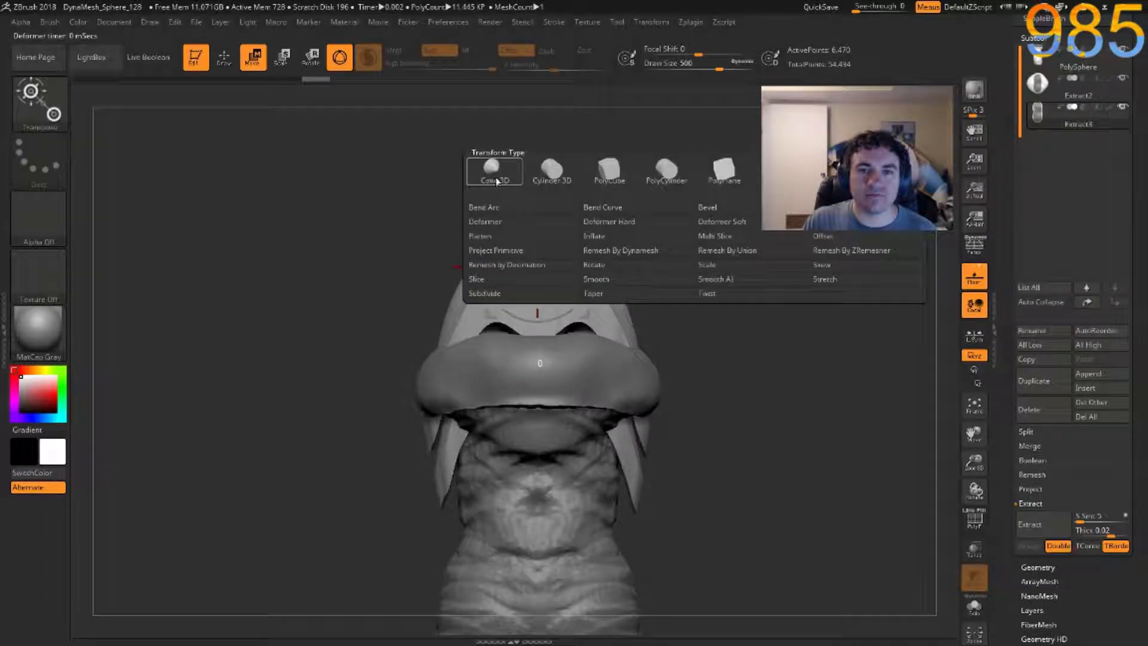
pyautogui.click(616, 180)
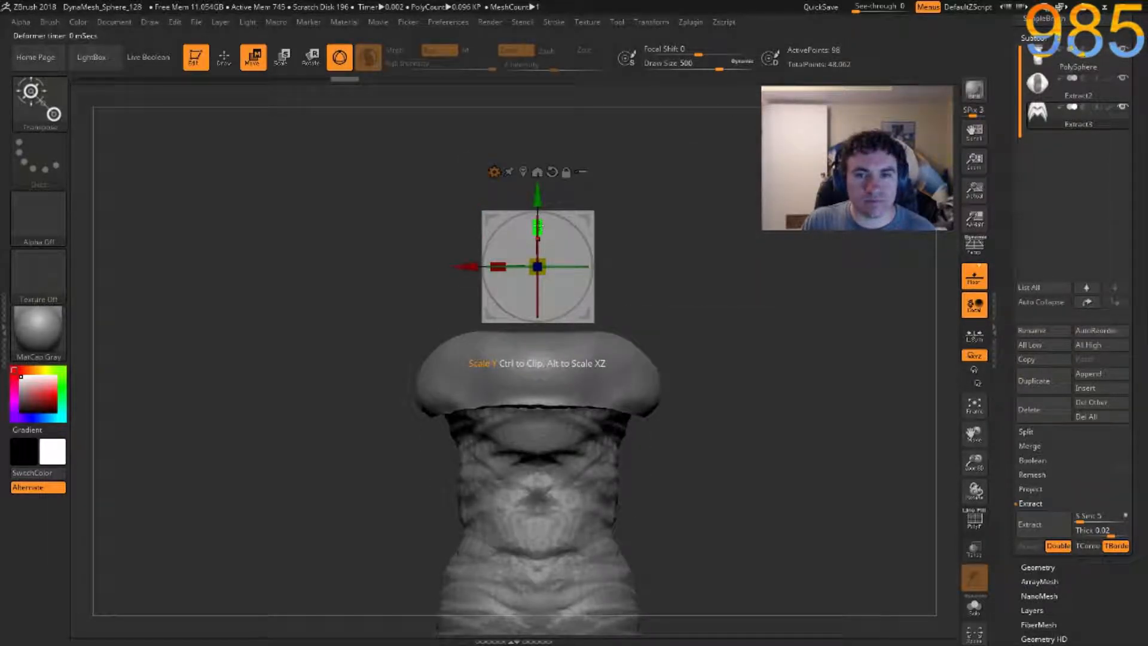
# Flatten the PolyCube, lower it onto the top of the cap and scale its depth to about 0.41.
pyautogui.moveTo(537, 226); pyautogui.dragTo(529, 270)
pyautogui.moveTo(530, 200); pyautogui.dragTo(530, 262)
pyautogui.moveTo(367, 327); pyautogui.dragTo(311, 332)
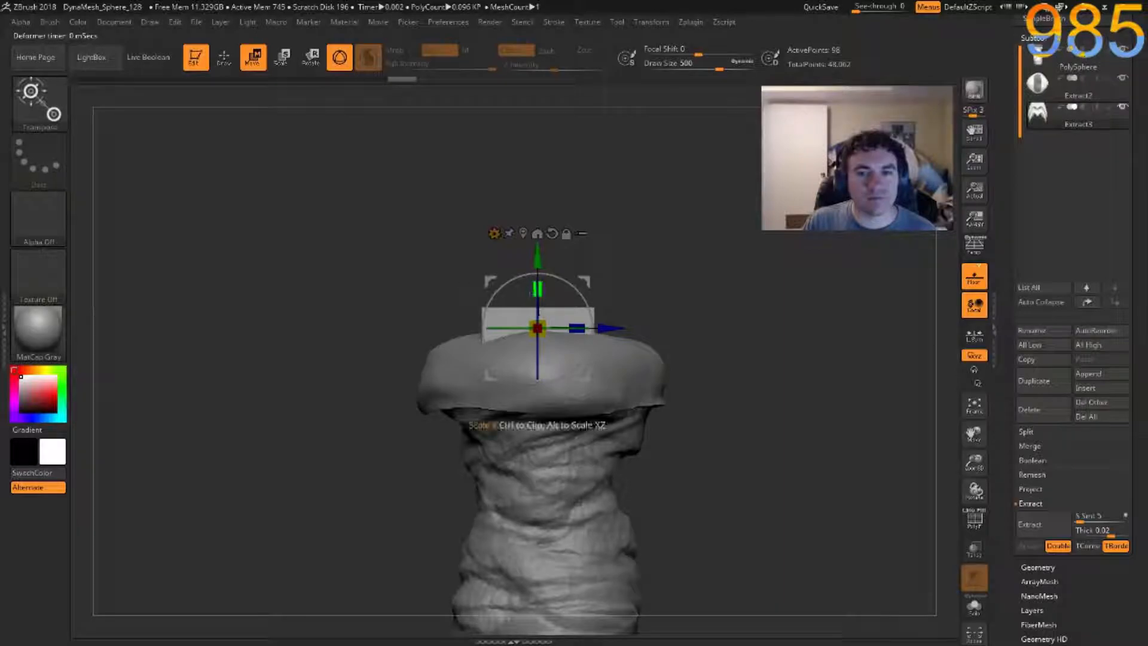
pyautogui.moveTo(607, 328); pyautogui.dragTo(616, 328)
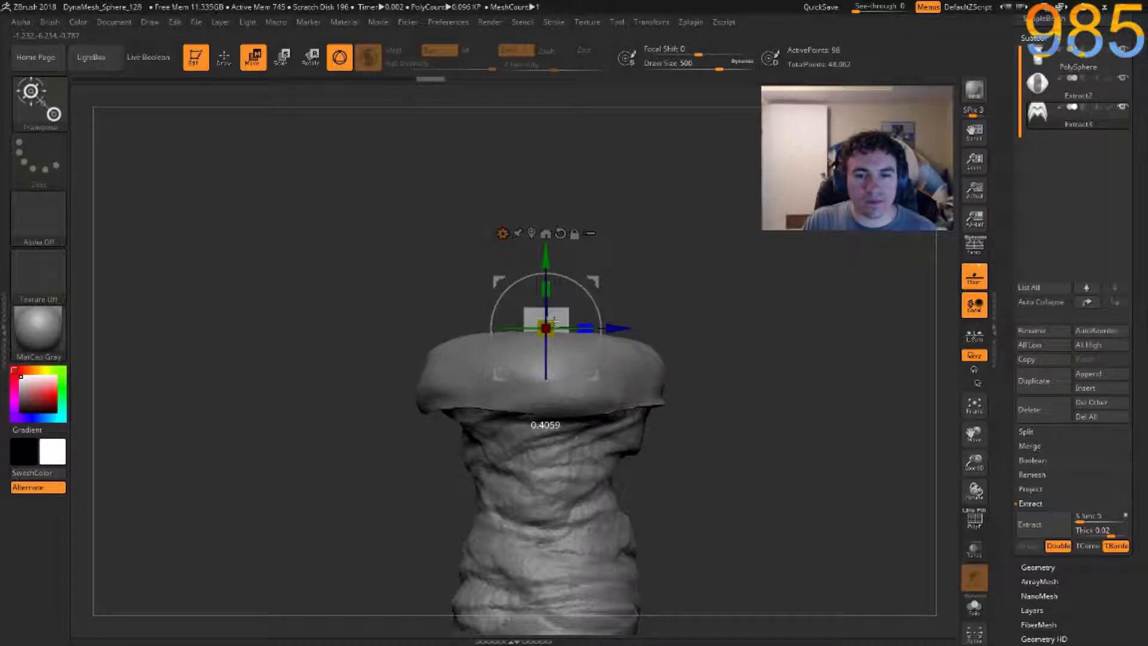
# Stretch the flattened block upward into a tall slab standing on the cap.
pyautogui.moveTo(643, 326); pyautogui.dragTo(721, 333)
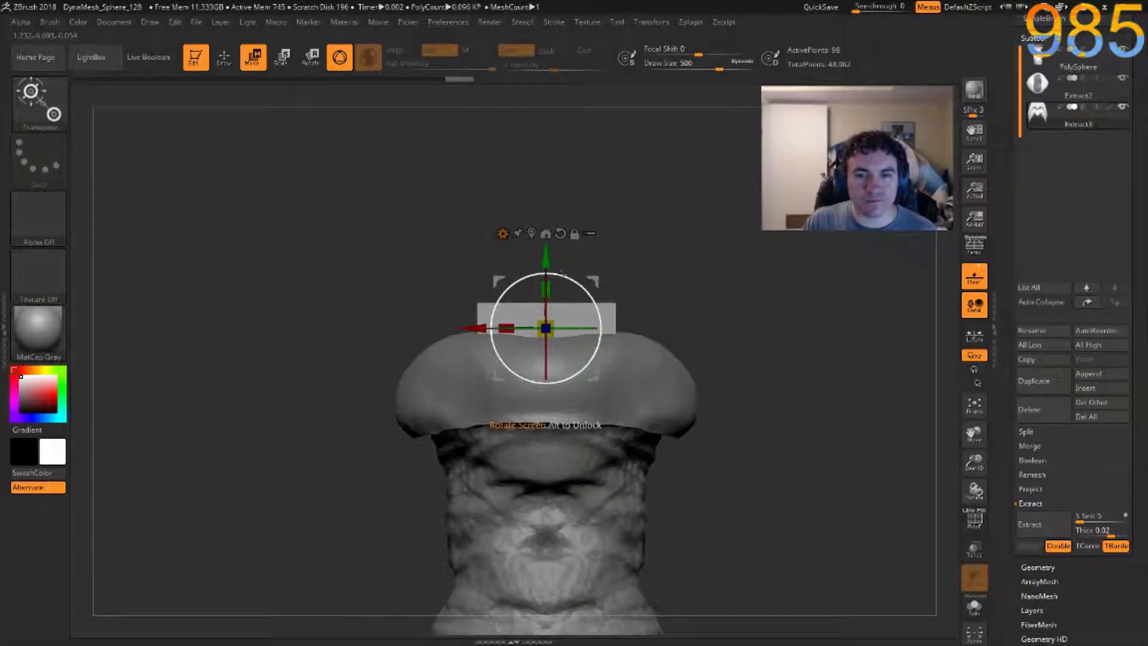
pyautogui.moveTo(548, 247); pyautogui.dragTo(570, 79)
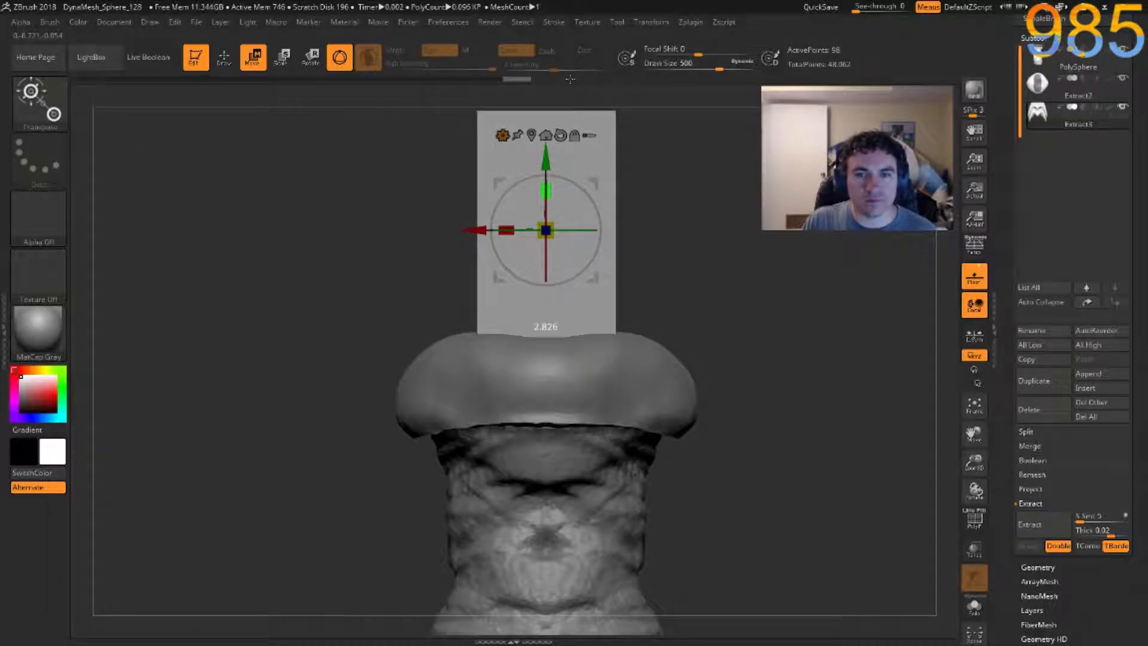
pyautogui.moveTo(689, 243)
pyautogui.keyDown('alt'); pyautogui.mouseDown(button='right')
pyautogui.moveTo(689, 278)
pyautogui.moveTo(679, 260)
pyautogui.mouseUp(button='right'); pyautogui.keyUp('alt')
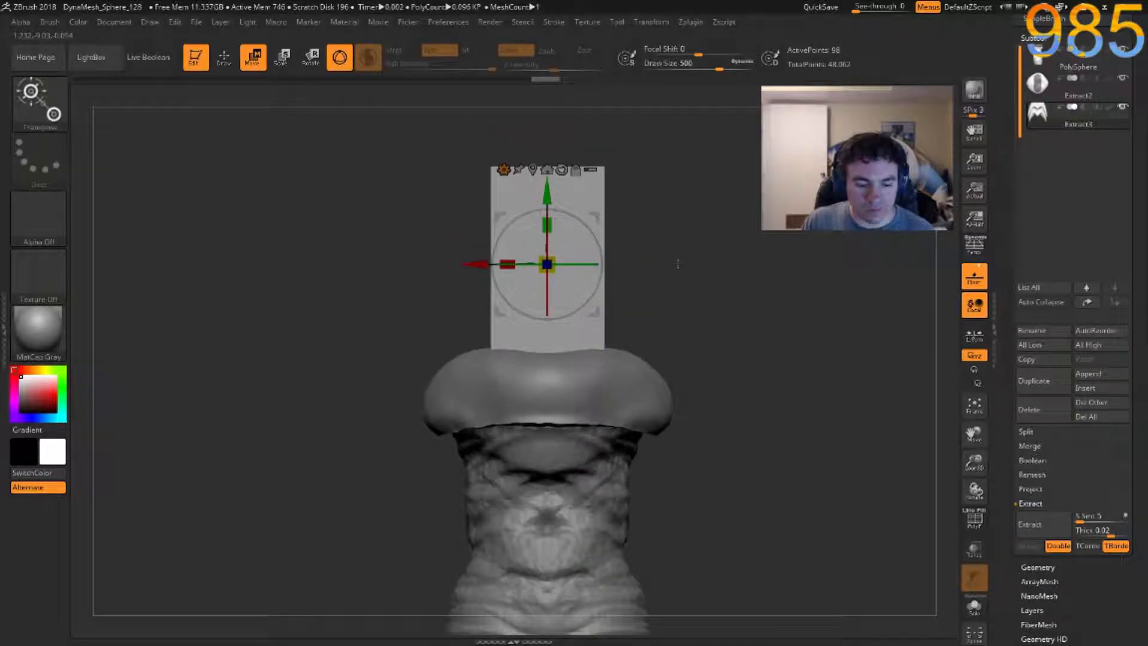
# Duplicate the tall block to its side, making the copy shorter and deeper than the original.
pyautogui.keyDown('ctrl'); pyautogui.moveTo(473, 263); pyautogui.dragTo(411, 271); pyautogui.keyUp('ctrl')
pyautogui.moveTo(476, 221); pyautogui.dragTo(476, 242)
pyautogui.moveTo(335, 347); pyautogui.dragTo(412, 370, button='right')
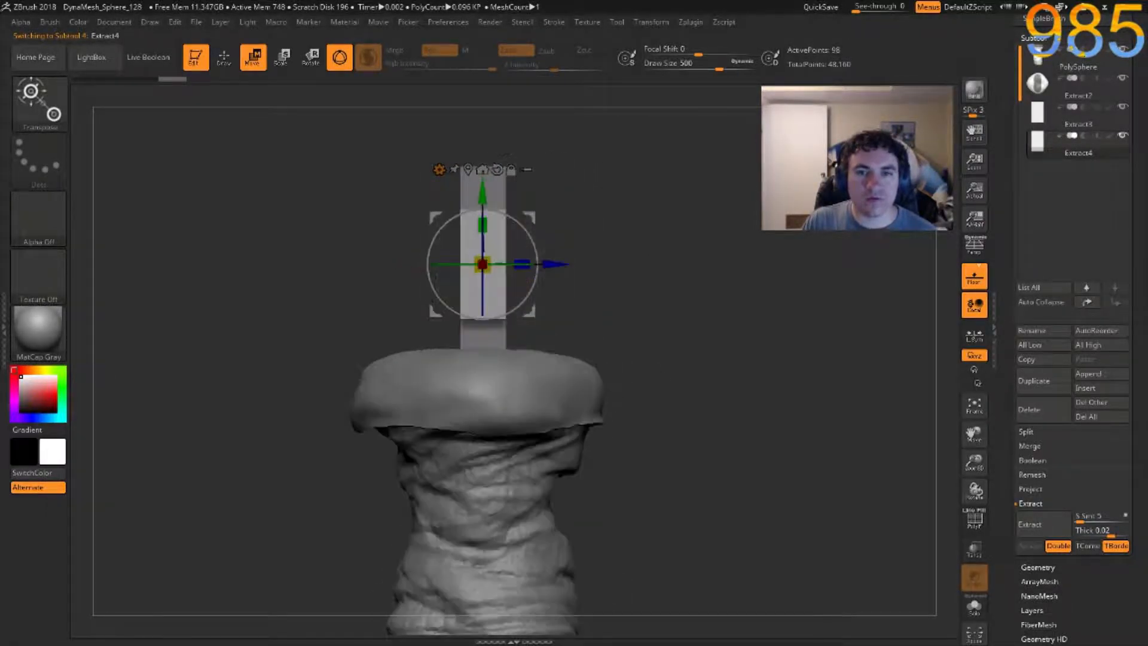
pyautogui.moveTo(524, 262); pyautogui.dragTo(641, 258)
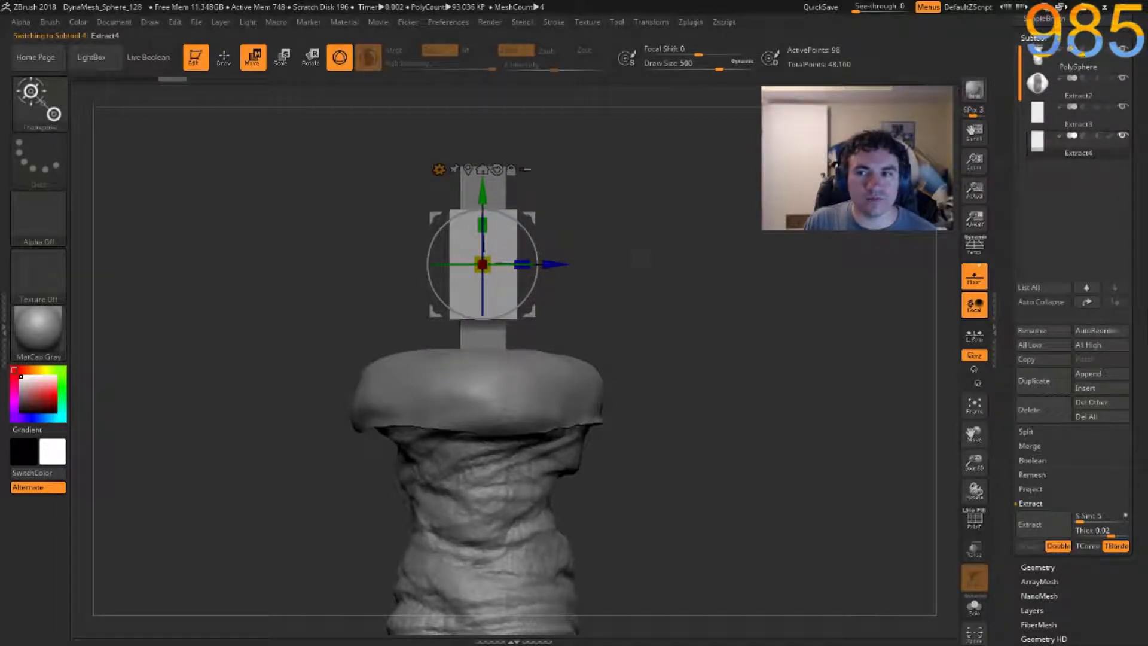
# Make the side copy subtractive with Live Boolean on and reduce its height, cutting a rectangular notch into the tall block's edge.
pyautogui.click(1084, 135)
pyautogui.moveTo(727, 282); pyautogui.dragTo(665, 219)
pyautogui.press('ctrl')
pyautogui.keyDown('ctrl'); pyautogui.moveTo(724, 247); pyautogui.dragTo(659, 284, button='right'); pyautogui.keyUp('ctrl')
pyautogui.moveTo(476, 289); pyautogui.dragTo(478, 304)
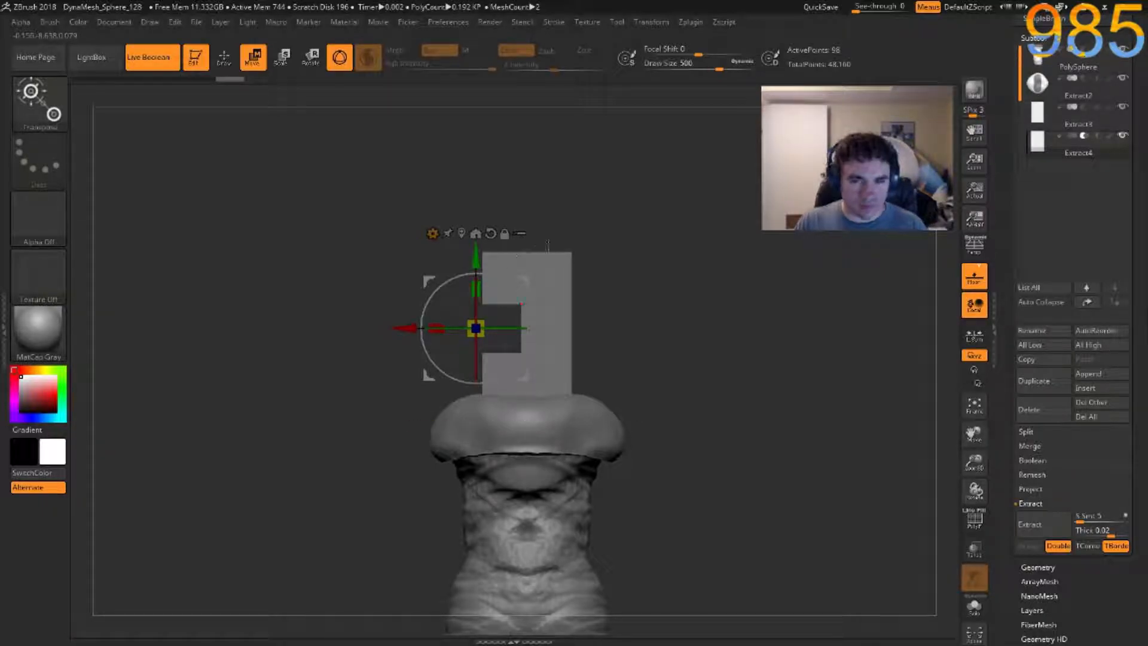
# Duplicate the notched block upward, enlarge the copy slightly, scale its height to about 0.36 and lower it onto the original's top.
pyautogui.keyDown('alt'); pyautogui.click(551, 255); pyautogui.keyUp('alt')
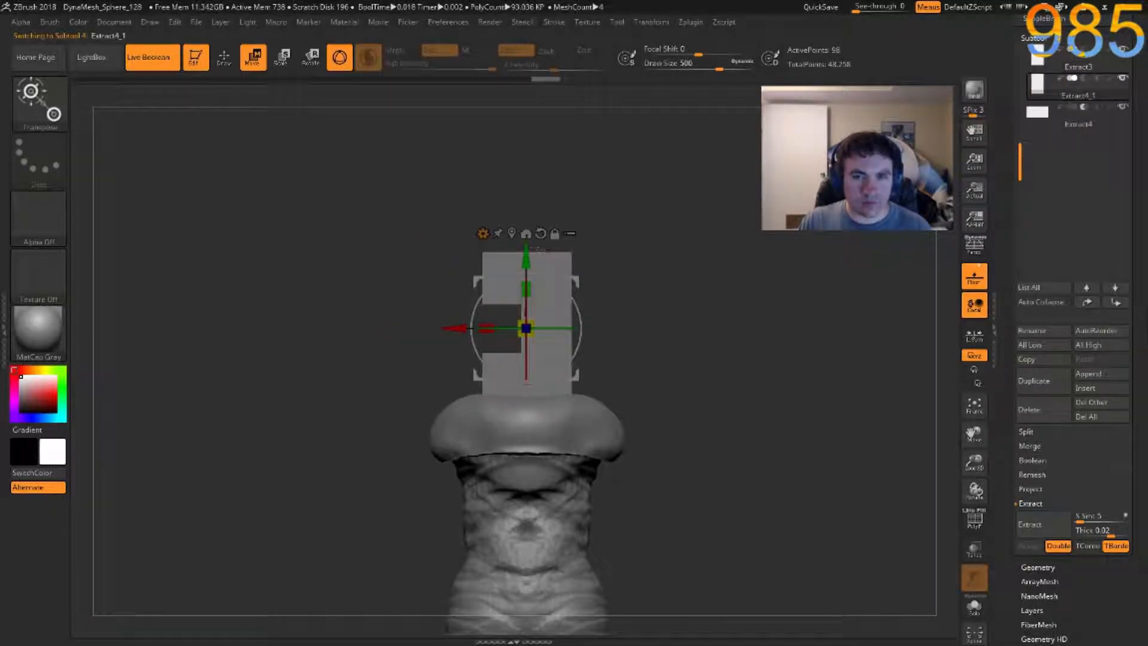
pyautogui.moveTo(531, 259); pyautogui.dragTo(537, 154)
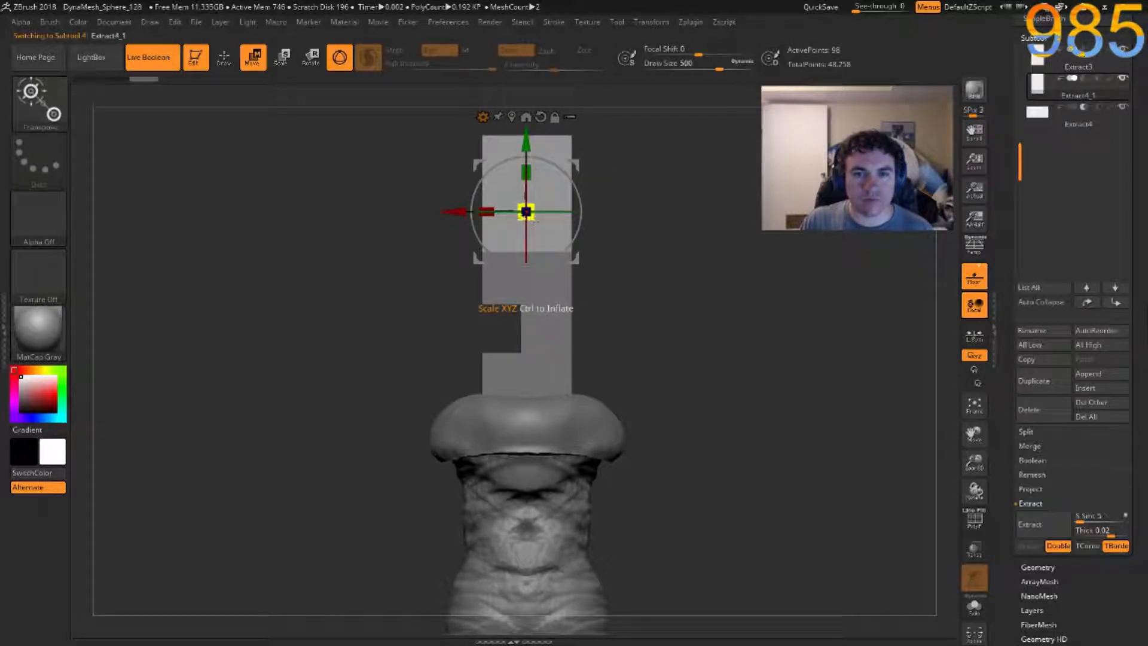
pyautogui.moveTo(519, 216); pyautogui.dragTo(522, 203)
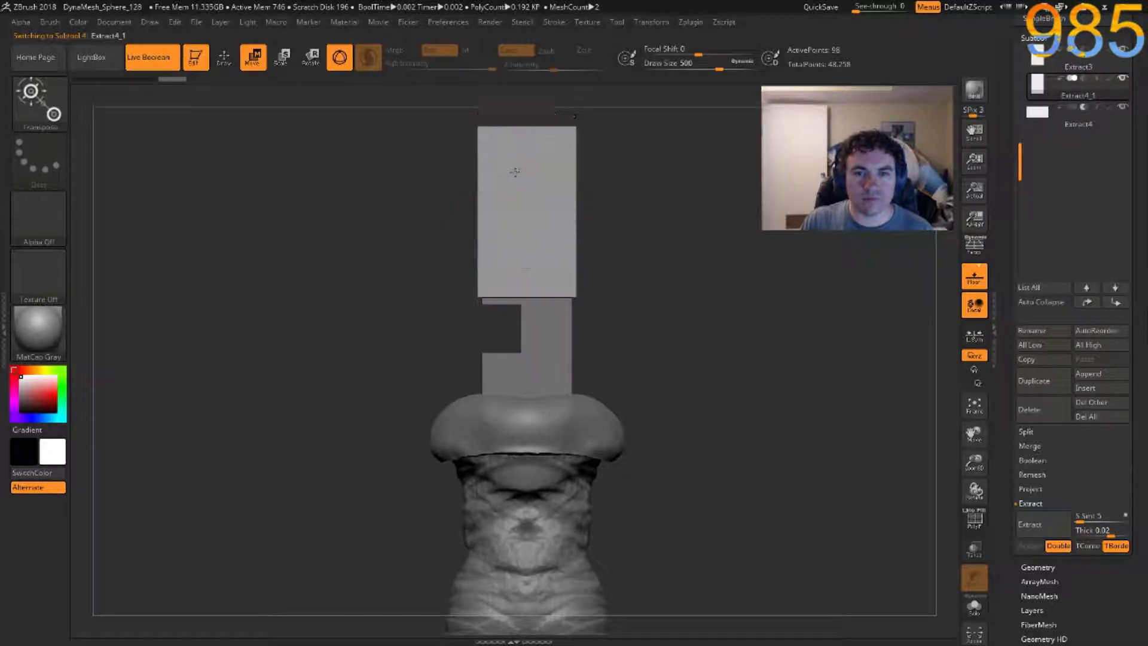
pyautogui.hotkey('ctrl', 'z')
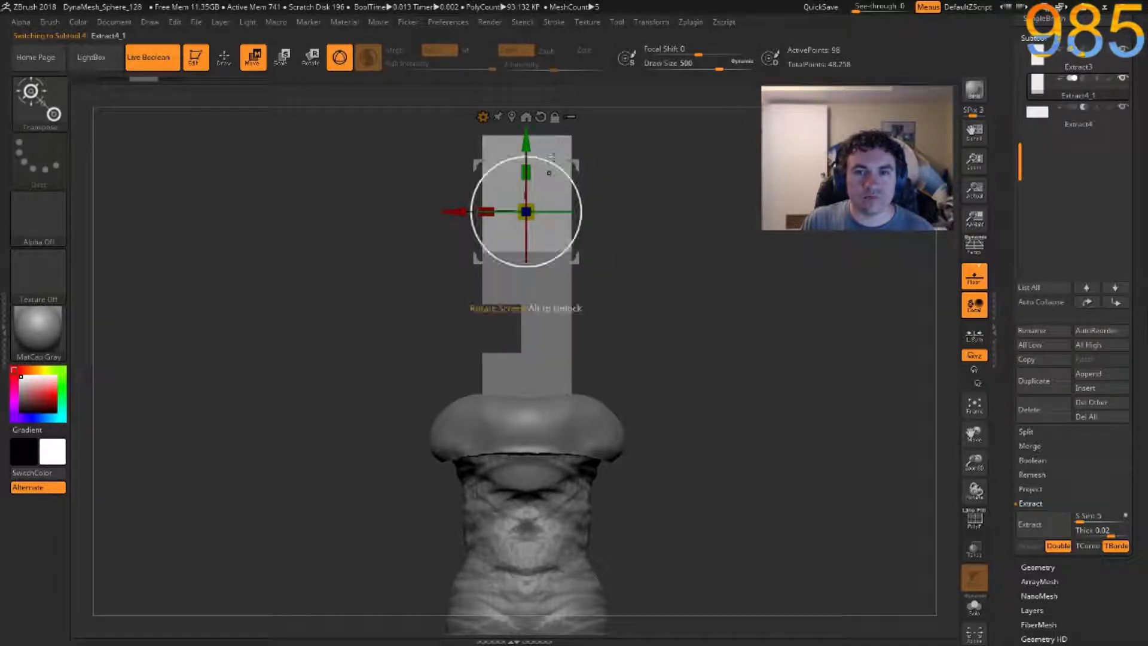
pyautogui.moveTo(520, 205); pyautogui.dragTo(522, 190)
pyautogui.moveTo(527, 148); pyautogui.dragTo(526, 209)
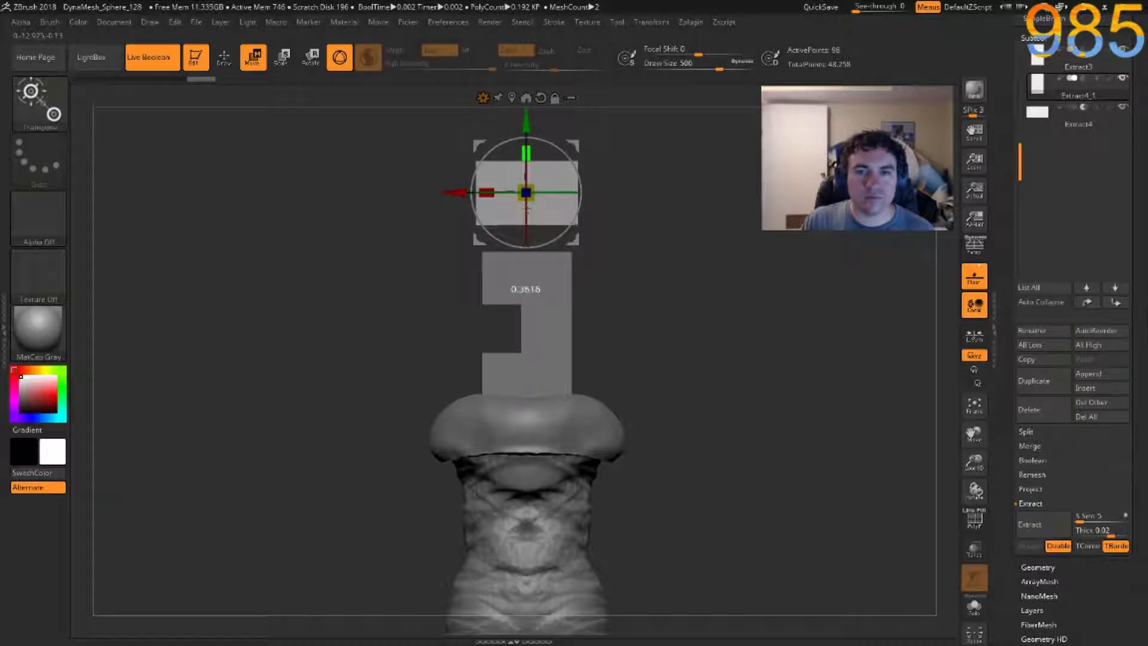
pyautogui.moveTo(524, 130); pyautogui.dragTo(524, 179)
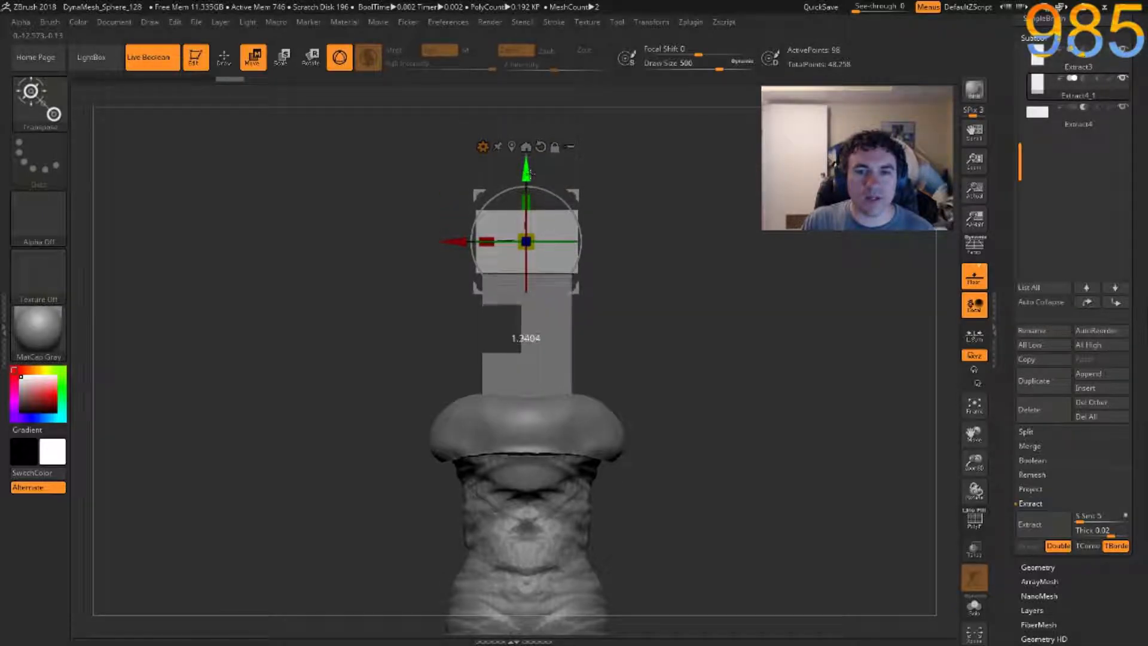
# Widen the upper block beyond the lower one's sides and stretch it into a tall slab overlapping the block below.
pyautogui.keyDown('ctrl'); pyautogui.moveTo(714, 363); pyautogui.dragTo(710, 322, button='right'); pyautogui.keyUp('ctrl')
pyautogui.moveTo(491, 236); pyautogui.dragTo(491, 236)
pyautogui.keyDown('shift'); pyautogui.moveTo(686, 333); pyautogui.dragTo(649, 351, button='right'); pyautogui.keyUp('shift')
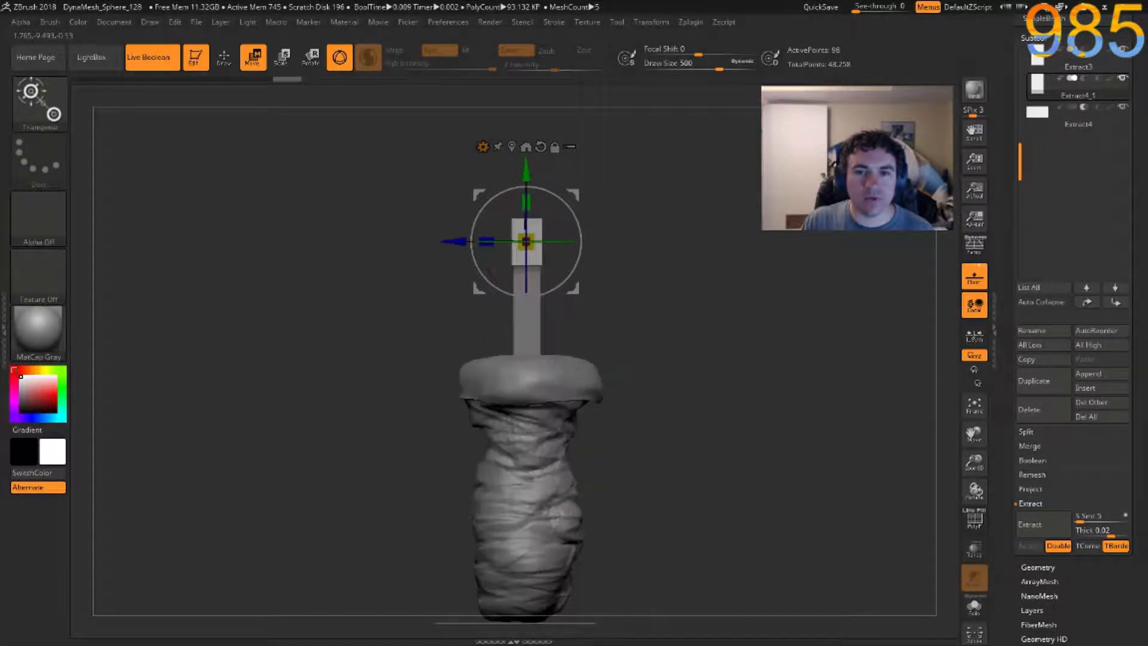
pyautogui.moveTo(730, 389); pyautogui.dragTo(763, 413, button='right')
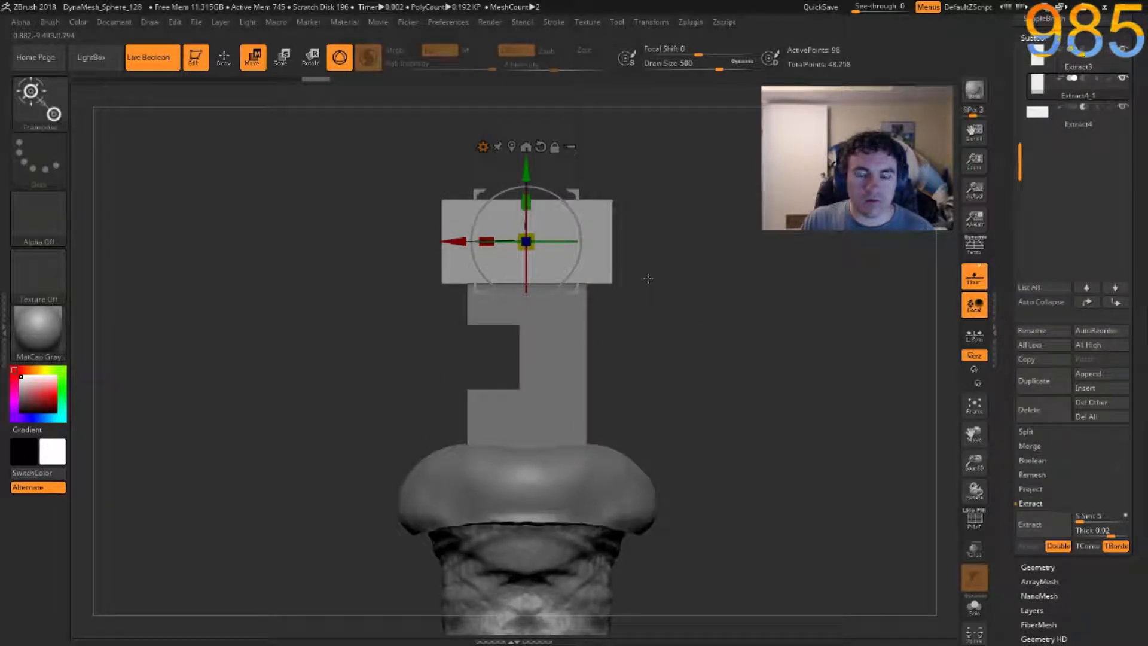
pyautogui.keyDown('ctrl'); pyautogui.moveTo(720, 375); pyautogui.dragTo(705, 406, button='right'); pyautogui.keyUp('ctrl')
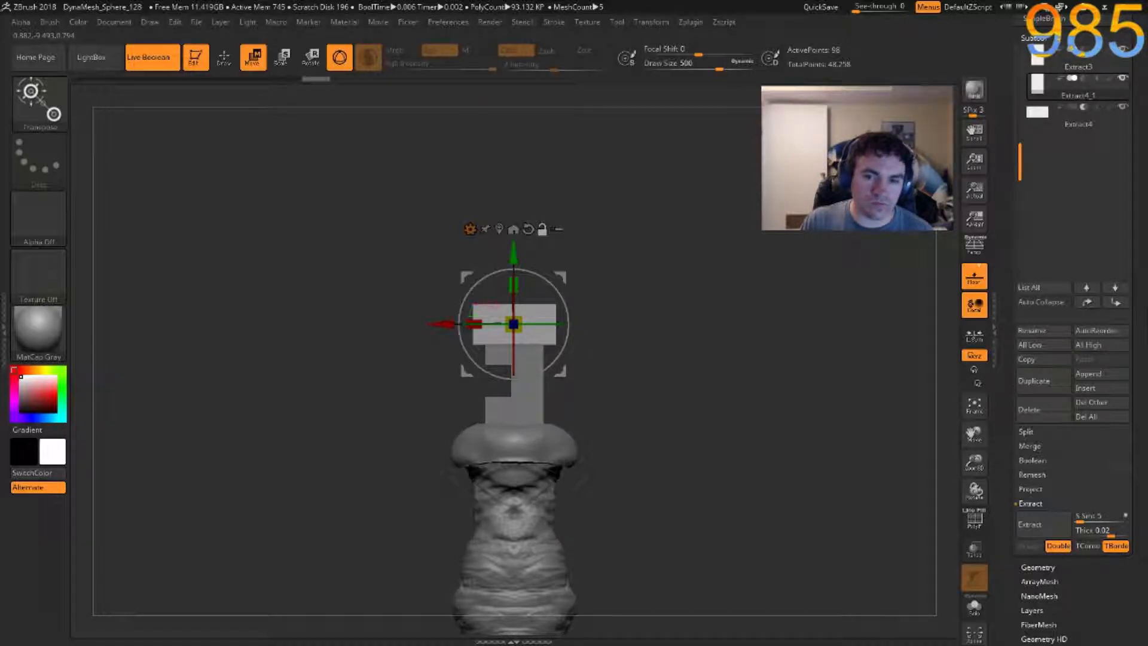
pyautogui.moveTo(513, 287); pyautogui.dragTo(517, 250)
pyautogui.moveTo(391, 372); pyautogui.dragTo(414, 343)
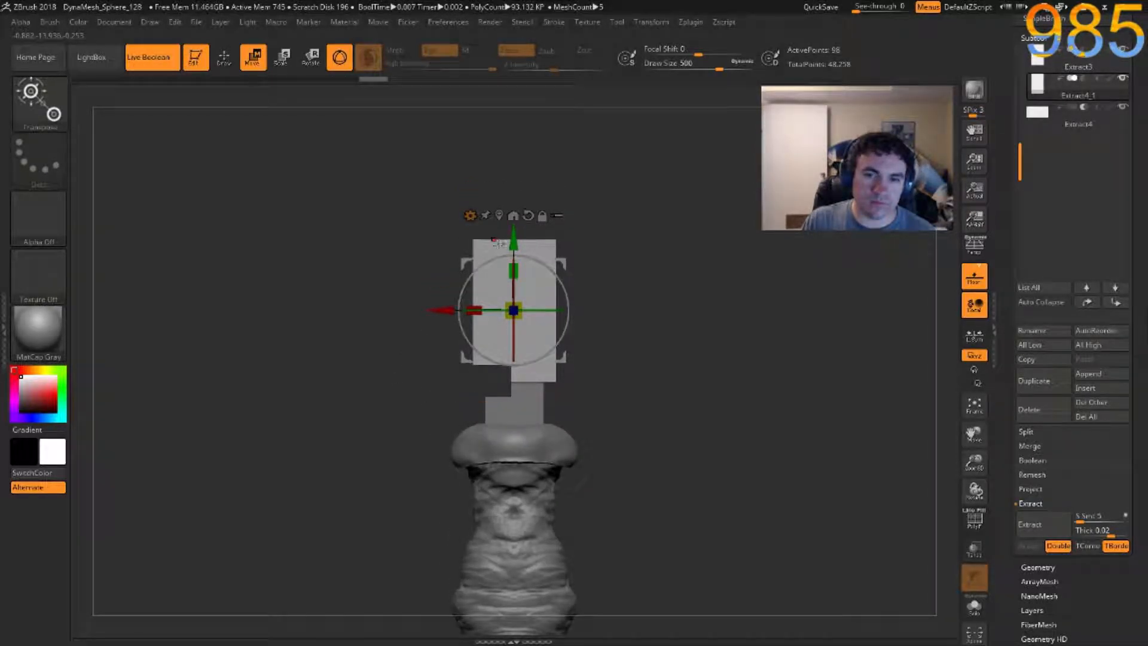
# Duplicate the tall upper slab twice, offsetting each copy upward and sideways to form a stepped stack.
pyautogui.hotkey('ctrl', 'shift', 'd')
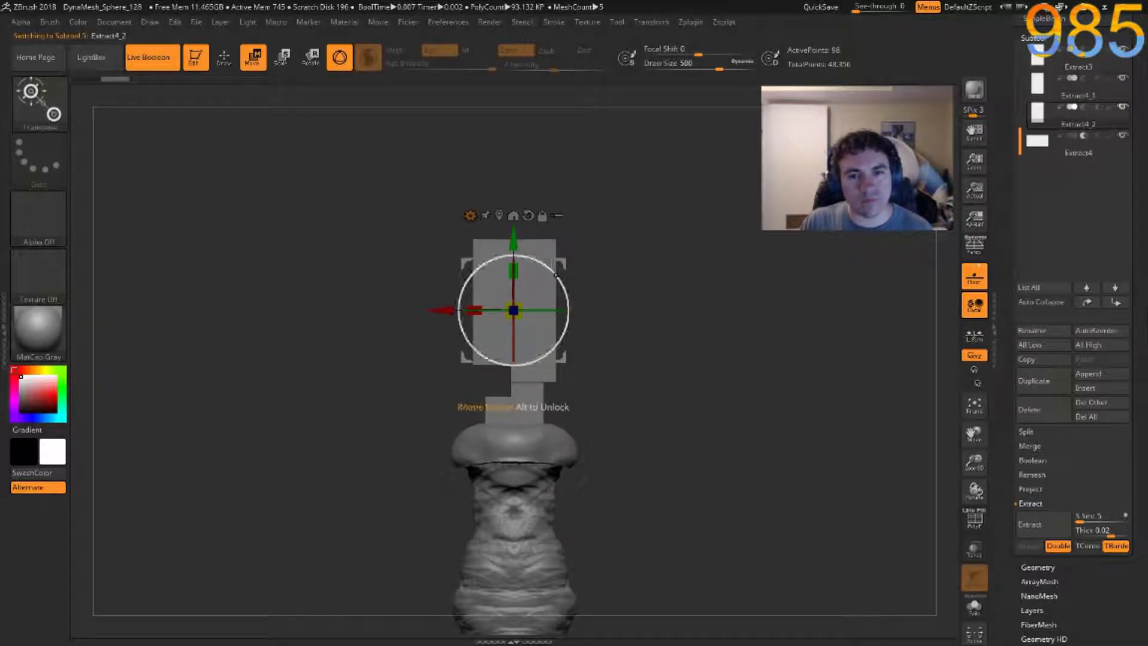
pyautogui.moveTo(558, 263); pyautogui.dragTo(535, 168)
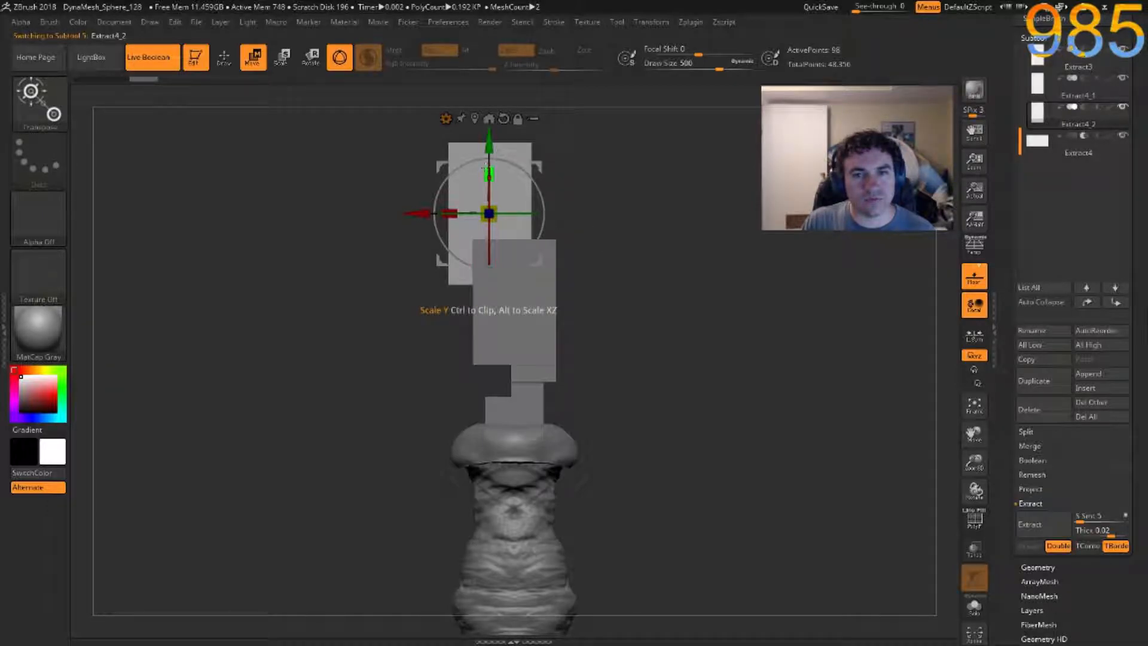
pyautogui.moveTo(537, 166); pyautogui.dragTo(542, 161)
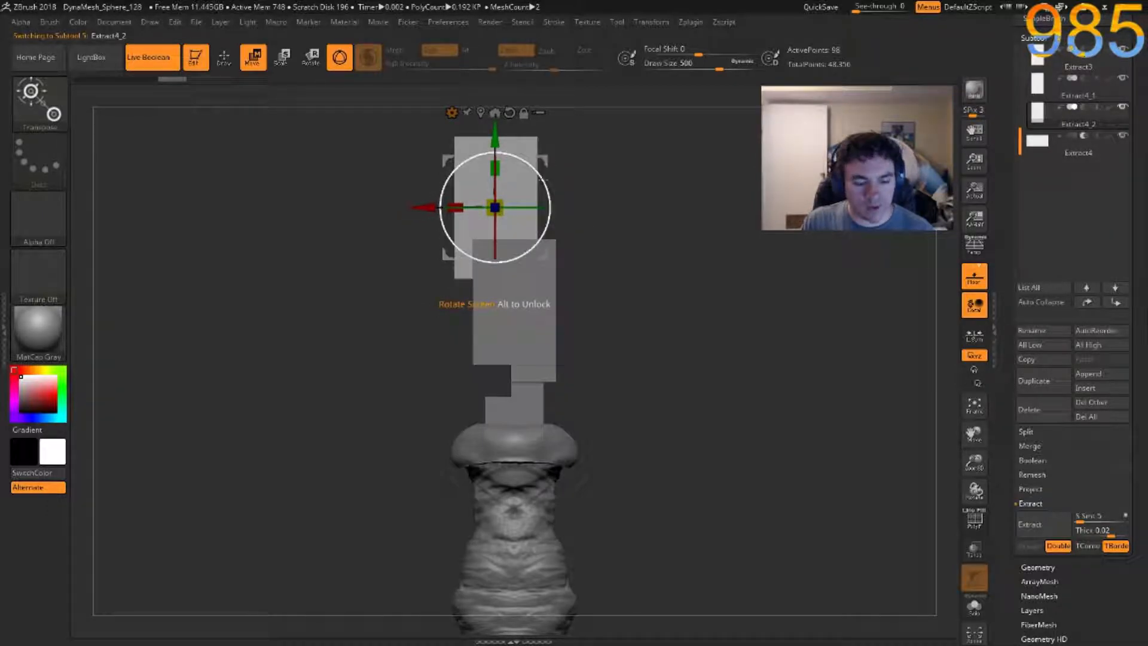
pyautogui.hotkey('ctrl', 'shift', 'd')
pyautogui.keyDown('alt'); pyautogui.moveTo(554, 232); pyautogui.dragTo(587, 327); pyautogui.keyUp('alt')
pyautogui.moveTo(575, 255); pyautogui.dragTo(551, 195)
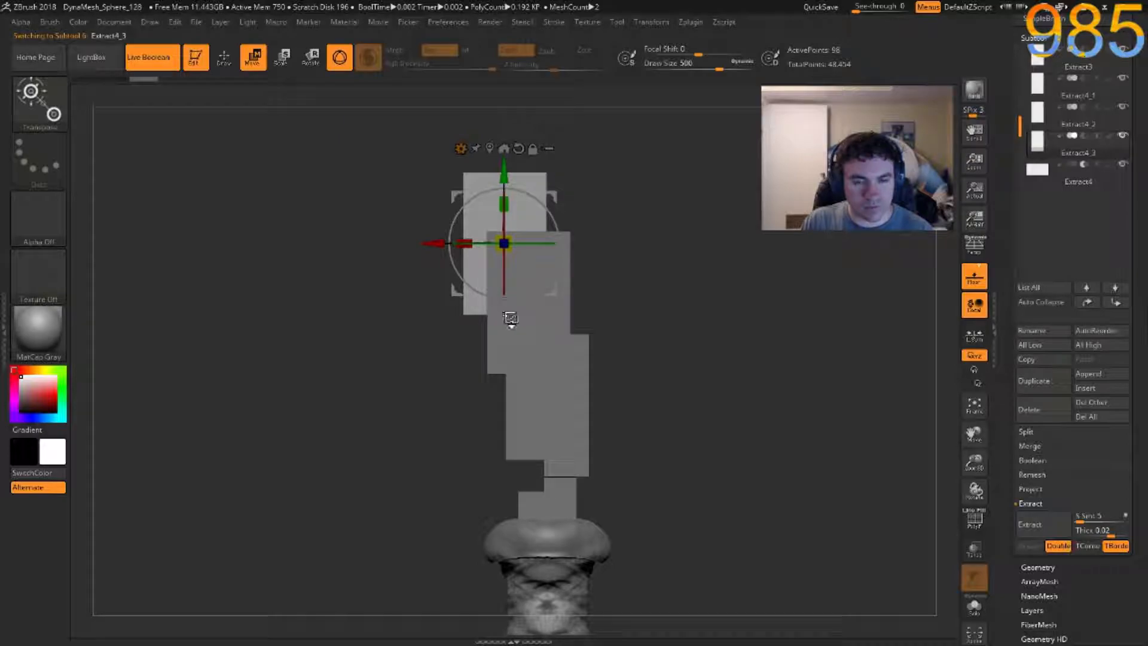
# Duplicate the topmost slab to the stack's stepped side, lengthen it and tilt it diagonally along the steps.
pyautogui.hotkey('ctrl', 'shift', 'd')
pyautogui.moveTo(552, 197); pyautogui.dragTo(507, 217)
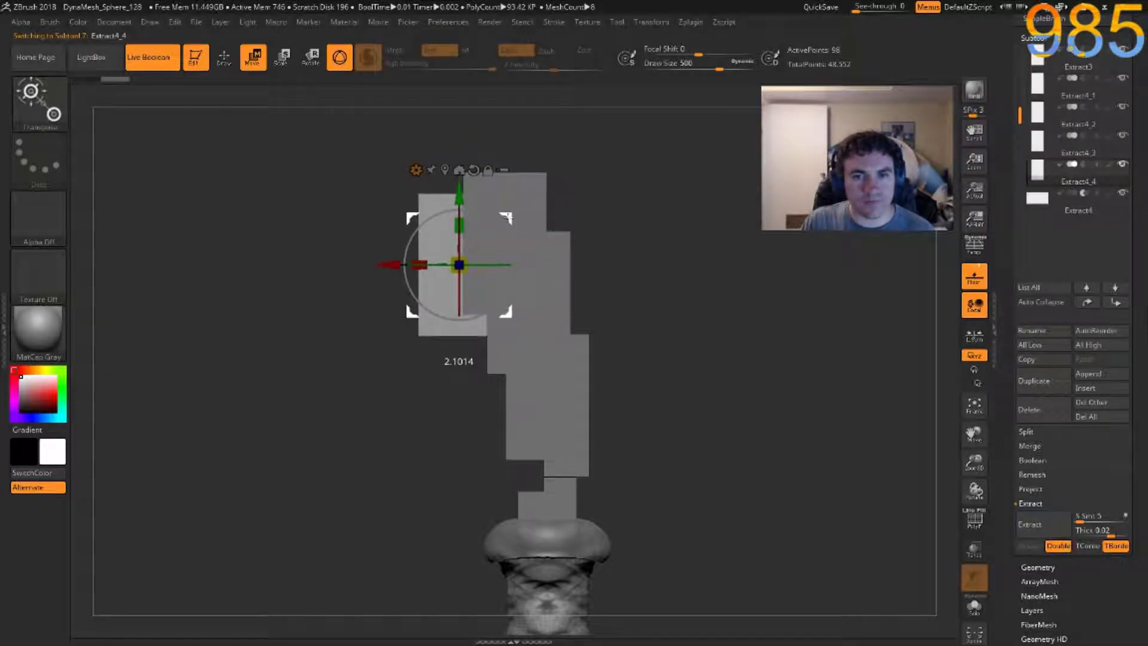
pyautogui.moveTo(388, 246); pyautogui.dragTo(509, 280)
pyautogui.moveTo(677, 325); pyautogui.dragTo(568, 305)
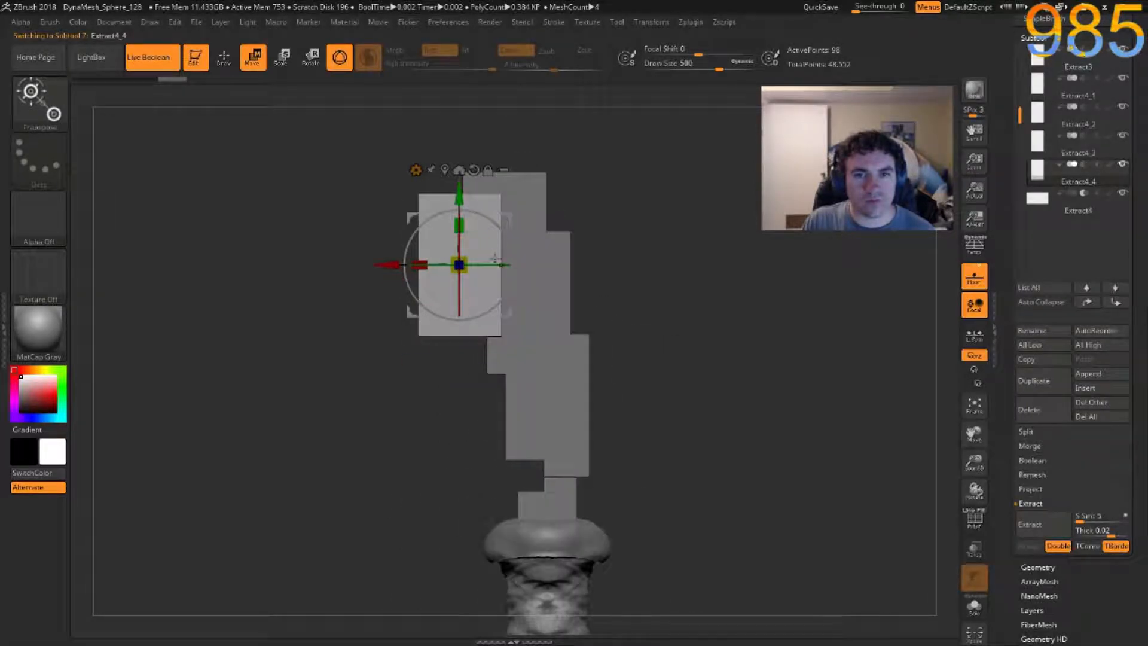
pyautogui.moveTo(479, 229); pyautogui.dragTo(430, 175)
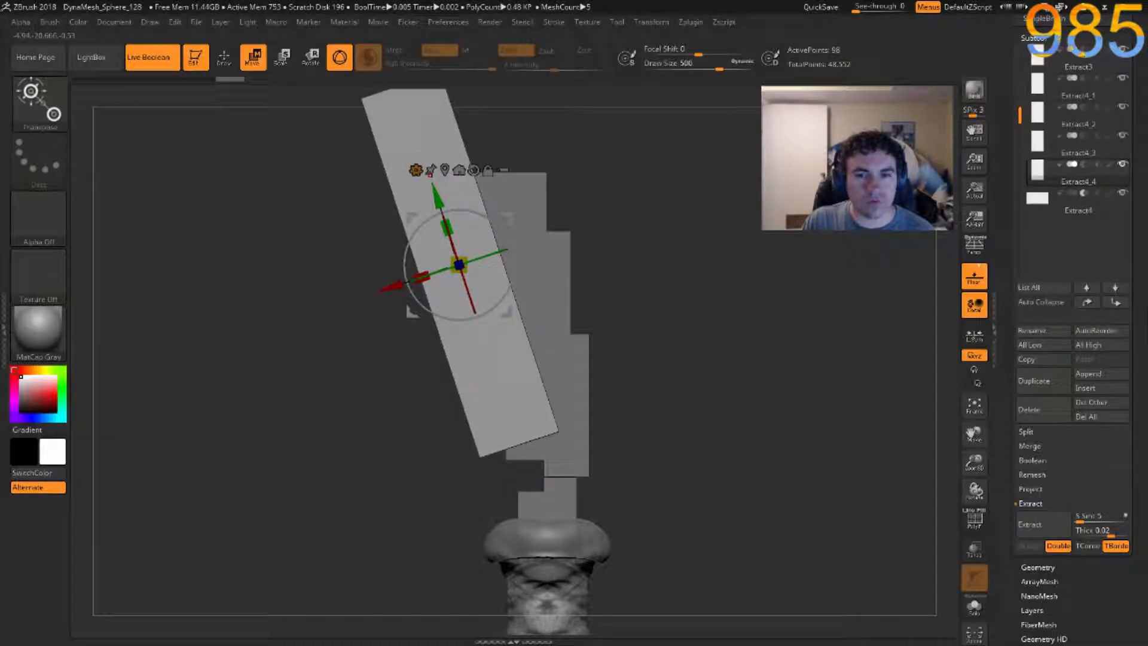
pyautogui.moveTo(507, 218); pyautogui.dragTo(503, 263)
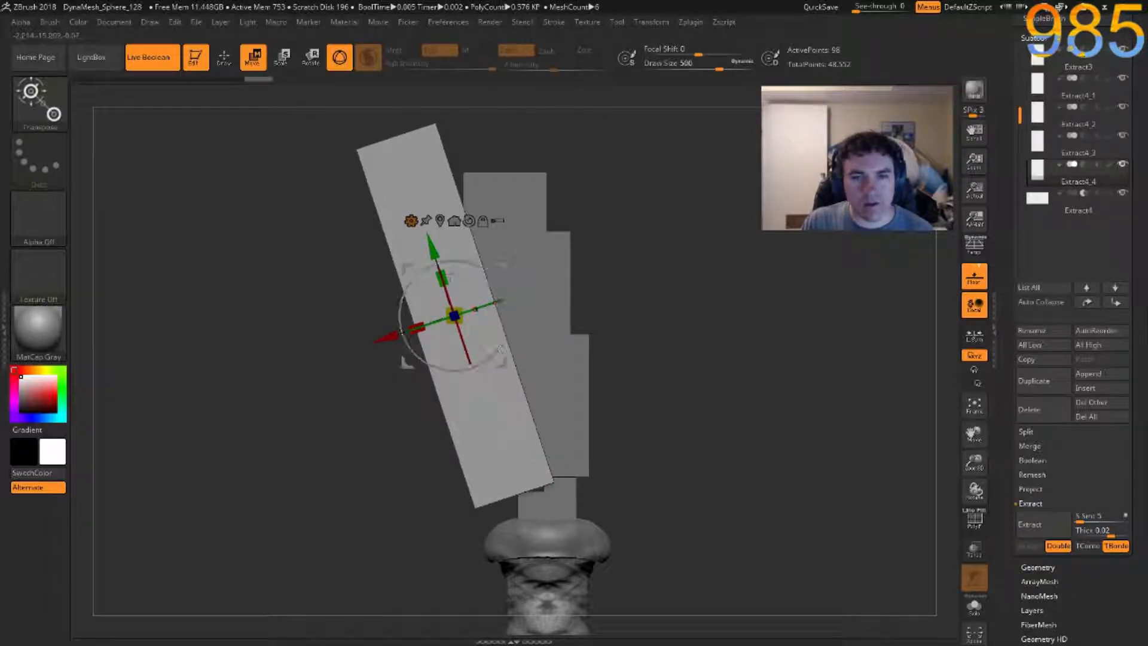
# Mask the outer lengthwise part of the tilted slab with a Lasso stroke, leaving the edge facing the stack unmasked.
pyautogui.press('ctrl')
pyautogui.click(62, 156)
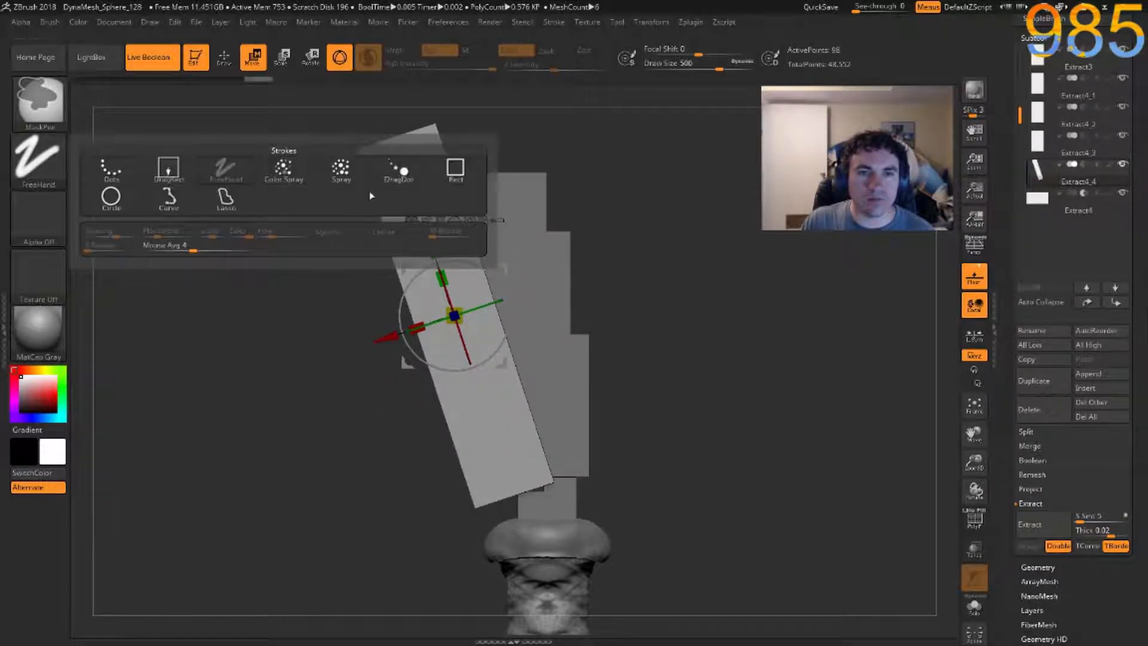
pyautogui.click(224, 199)
pyautogui.moveTo(390, 121)
pyautogui.keyDown('ctrl'); pyautogui.mouseDown()
pyautogui.moveTo(217, 323)
pyautogui.moveTo(424, 534)
pyautogui.moveTo(422, 521)
pyautogui.mouseUp(); pyautogui.keyUp('ctrl')
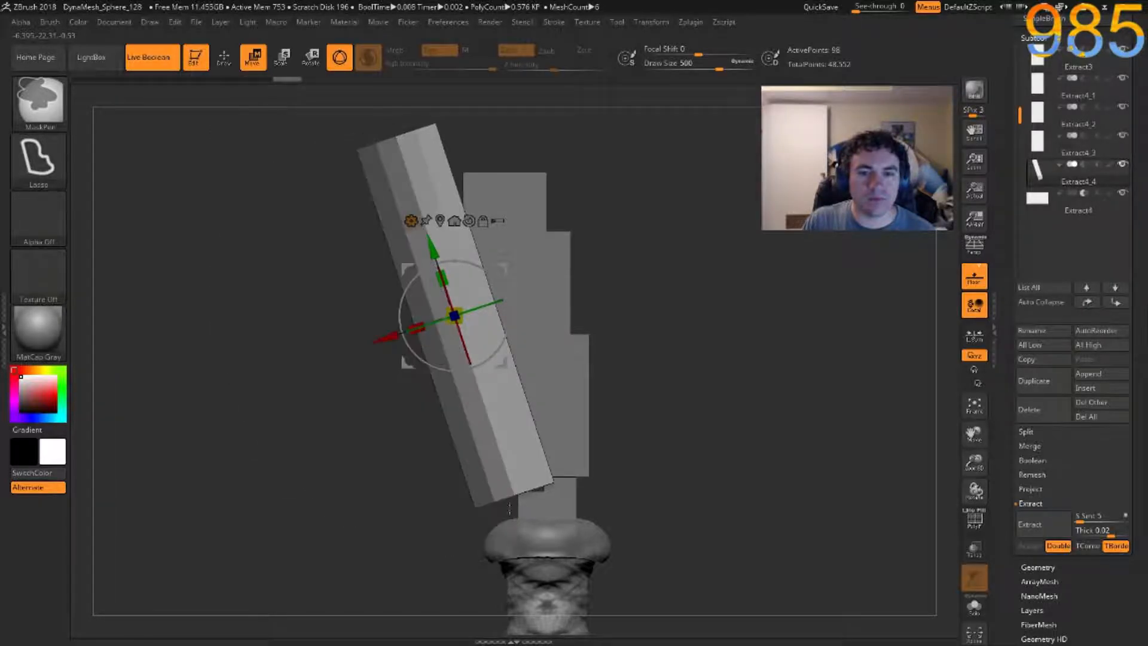
# Bow the tilted slab's unmasked edge outward into a curve using the Move brush at draw size 217.
pyautogui.press('b')
pyautogui.press('m')
pyautogui.press('v')
pyautogui.press('s')
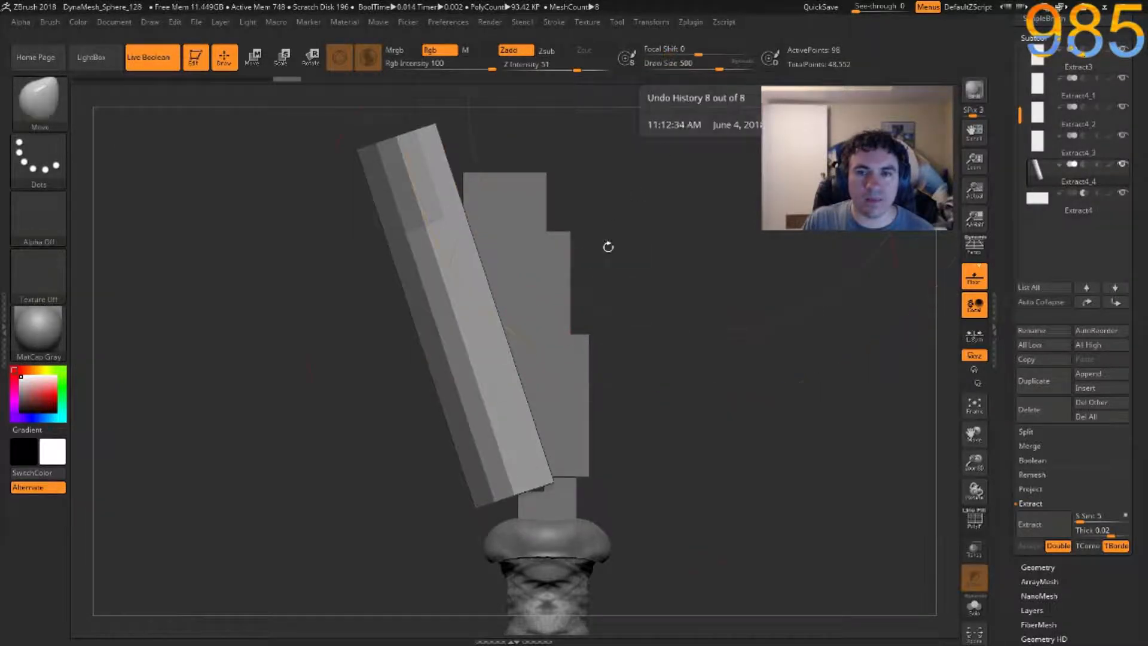
pyautogui.press('s')
pyautogui.moveTo(575, 359)
pyautogui.mouseDown()
pyautogui.moveTo(513, 361)
pyautogui.moveTo(531, 360)
pyautogui.mouseUp()
pyautogui.moveTo(512, 297); pyautogui.dragTo(519, 296)
pyautogui.moveTo(483, 238)
pyautogui.mouseDown()
pyautogui.moveTo(496, 235)
pyautogui.moveTo(495, 203)
pyautogui.mouseUp()
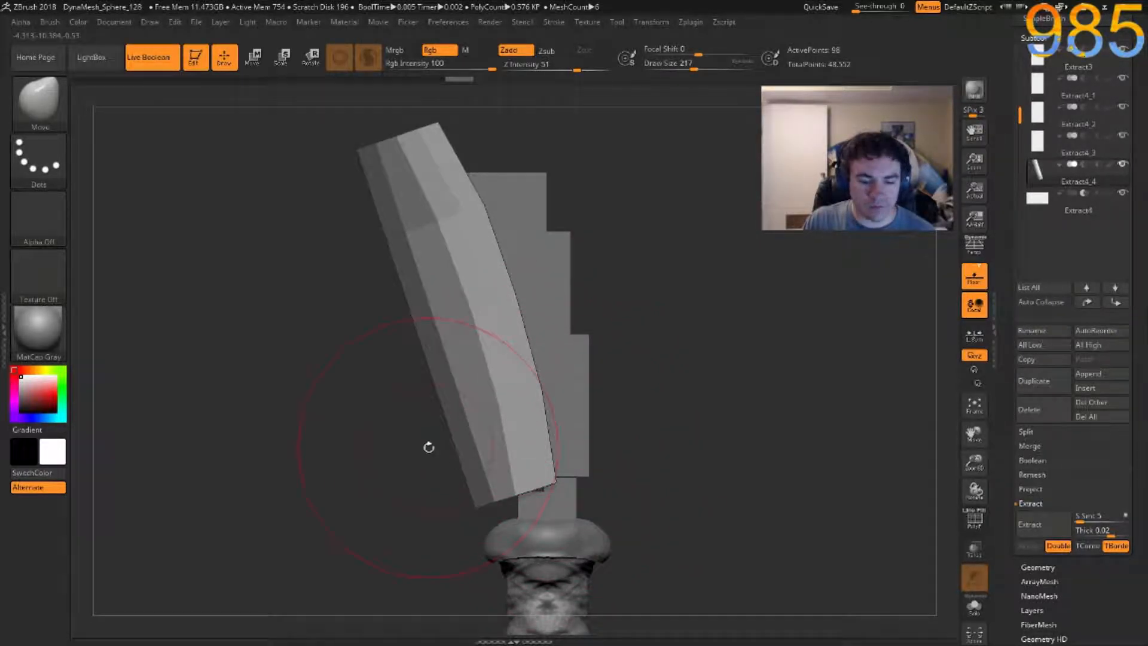
# Clear the mask from the tilted slab and subdivide its mesh twice to round it off.
pyautogui.press('w')
pyautogui.moveTo(405, 268)
pyautogui.mouseDown()
pyautogui.moveTo(373, 267)
pyautogui.moveTo(406, 272)
pyautogui.mouseUp()
pyautogui.hotkey('ctrl', 'z')
pyautogui.keyDown('ctrl'); pyautogui.moveTo(304, 411); pyautogui.dragTo(309, 354); pyautogui.keyUp('ctrl')
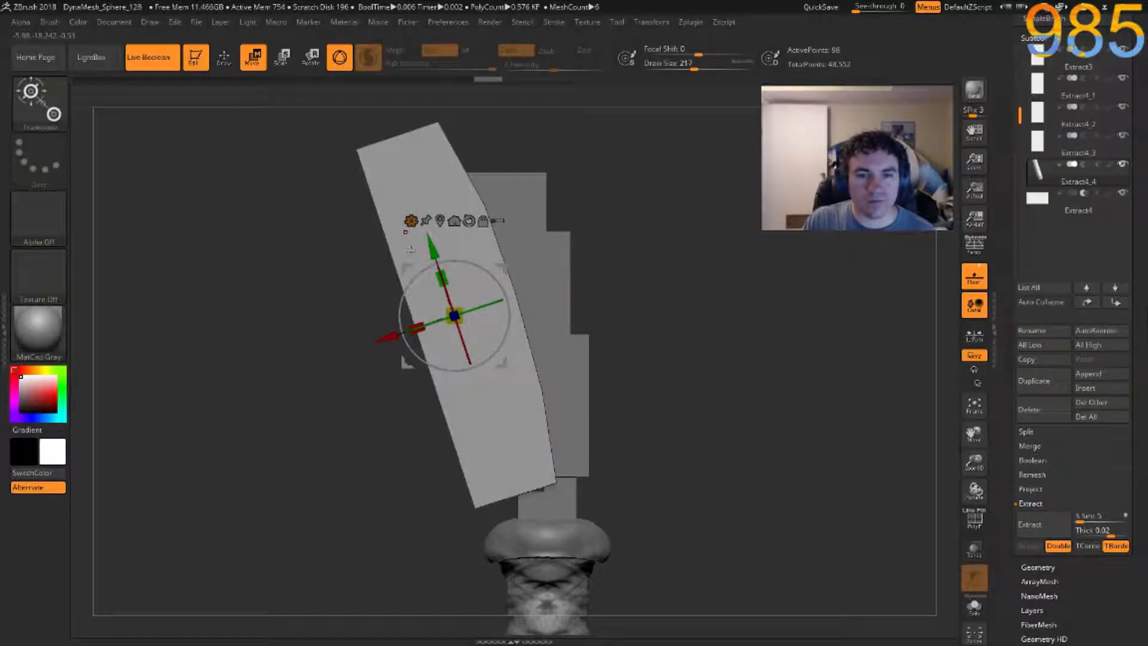
pyautogui.moveTo(404, 261)
pyautogui.mouseDown()
pyautogui.moveTo(393, 264)
pyautogui.moveTo(406, 269)
pyautogui.mouseUp()
pyautogui.hotkey('ctrl', 'd')
pyautogui.hotkey('ctrl', 'd')
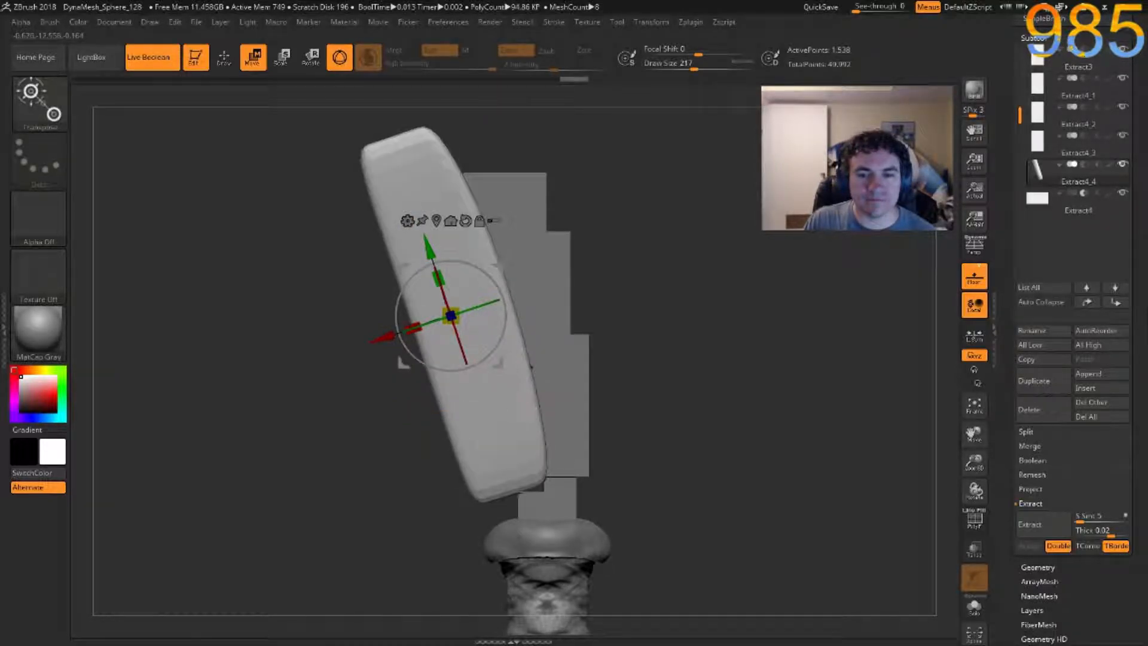
# Set the curved tilted slab to subtract from the stepped stack, carving a concave edge along its side.
pyautogui.click(1083, 165)
pyautogui.moveTo(736, 303); pyautogui.dragTo(799, 303)
pyautogui.keyDown('ctrl'); pyautogui.moveTo(632, 226); pyautogui.dragTo(597, 248, button='right'); pyautogui.keyUp('ctrl')
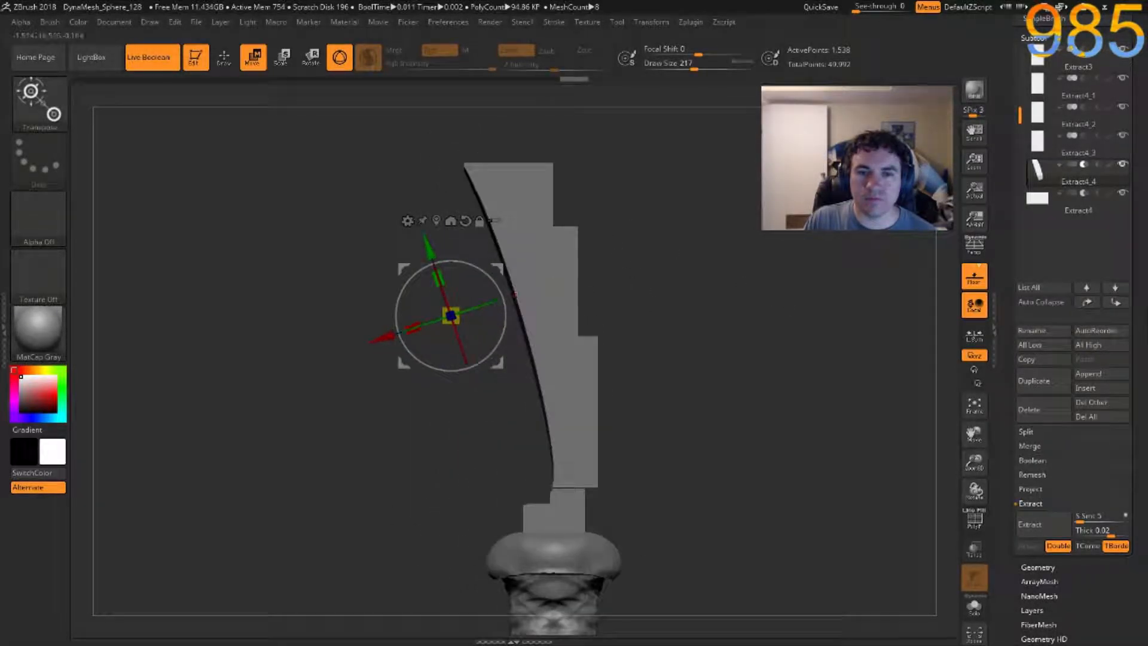
# Subdivide the curved cutter once more and shift it sideways away from the stack with the gizmo orientation reset.
pyautogui.hotkey('ctrl', 'd')
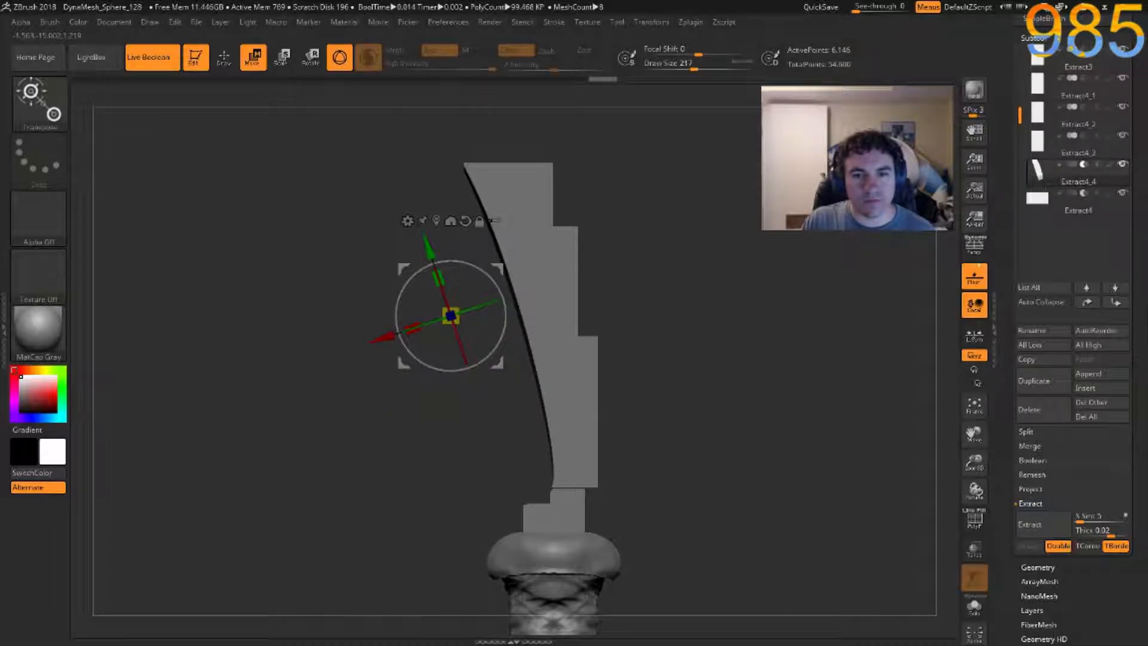
pyautogui.click(465, 221)
pyautogui.moveTo(380, 315); pyautogui.dragTo(366, 316)
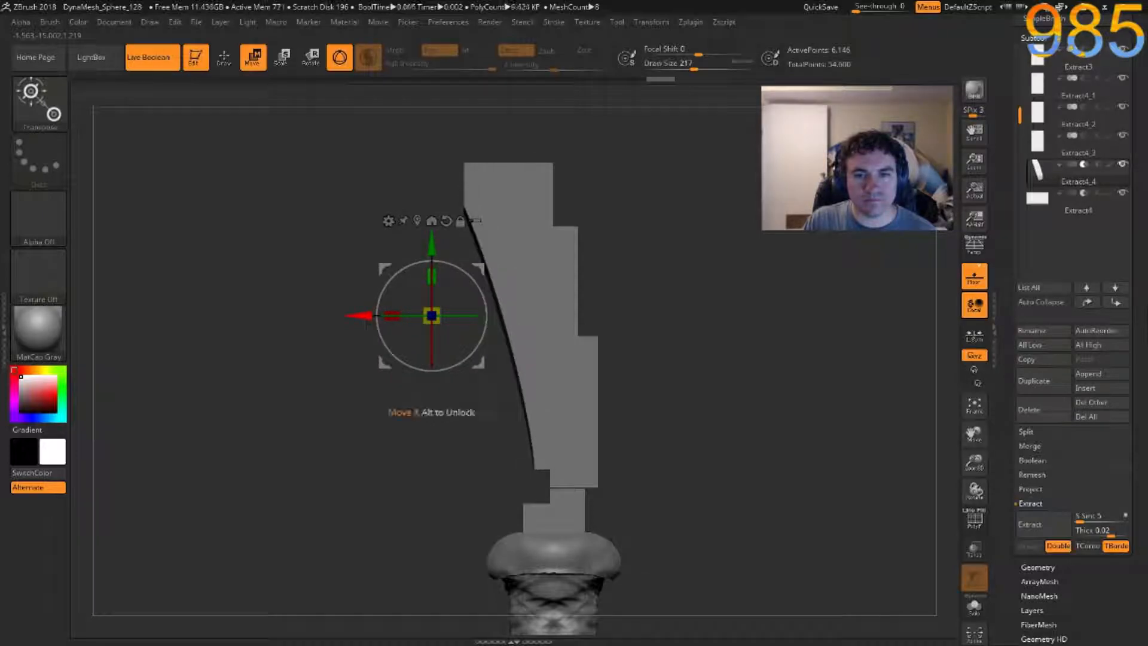
# Duplicate the curved cutter, raise the copy above the original, and set it to subtract a second concave scallop from the blade.
pyautogui.hotkey('ctrl', 'shift', 'd')
pyautogui.moveTo(432, 248); pyautogui.dragTo(418, 70)
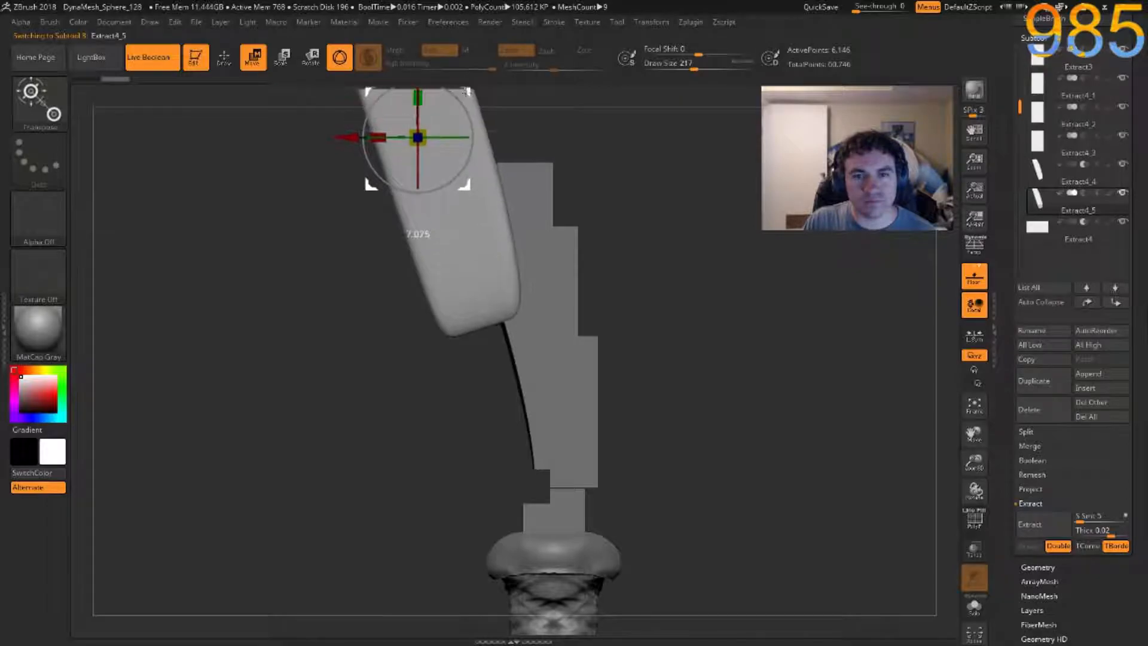
pyautogui.click(1086, 192)
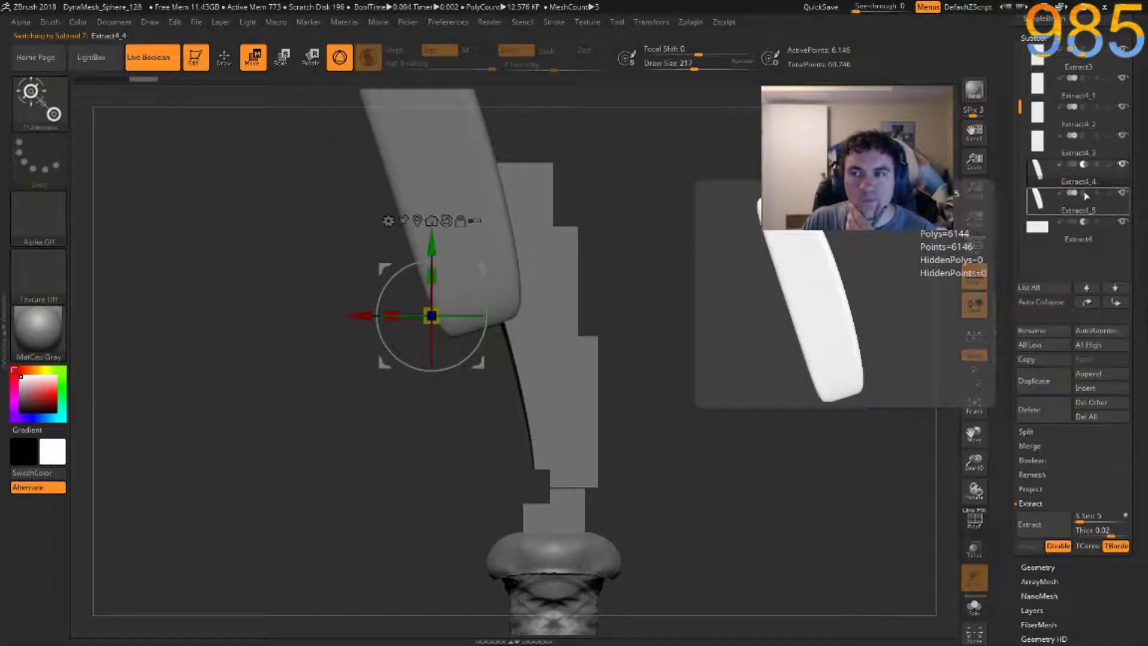
pyautogui.moveTo(740, 307)
pyautogui.mouseDown()
pyautogui.moveTo(789, 302)
pyautogui.moveTo(751, 307)
pyautogui.mouseUp()
pyautogui.keyDown('ctrl'); pyautogui.moveTo(752, 307); pyautogui.dragTo(676, 294, button='right'); pyautogui.keyUp('ctrl')
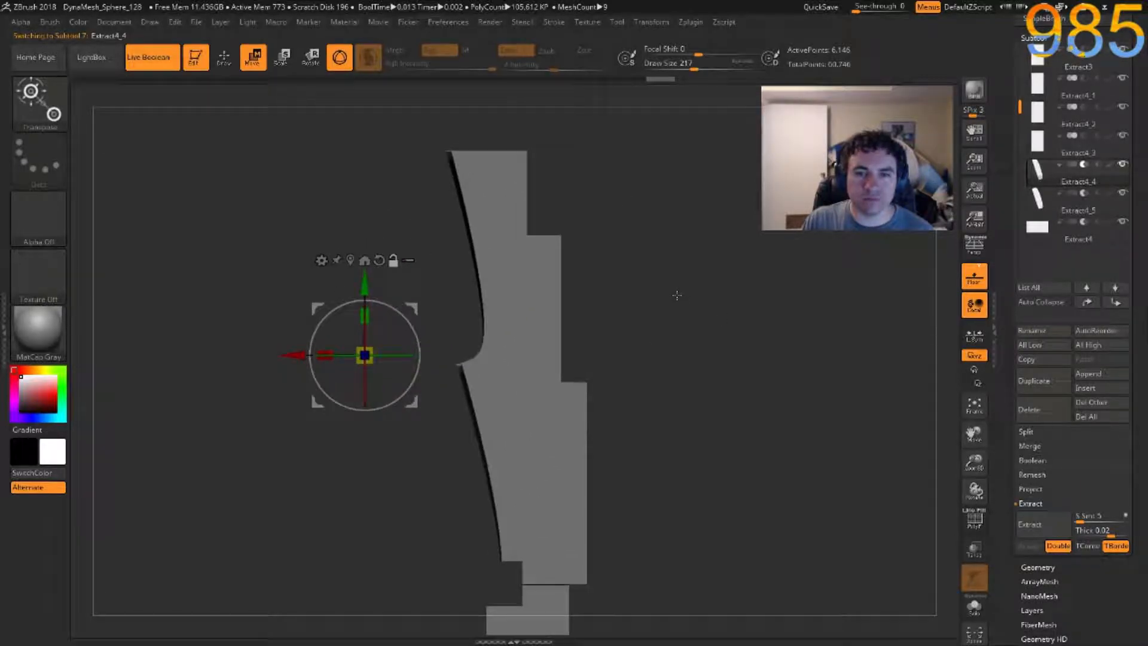
# Duplicate the curved cutter, shrink and rotate the copy over the blade's middle block, and subtract it to cut an elongated slot.
pyautogui.hotkey('ctrl', 'shift', 'd')
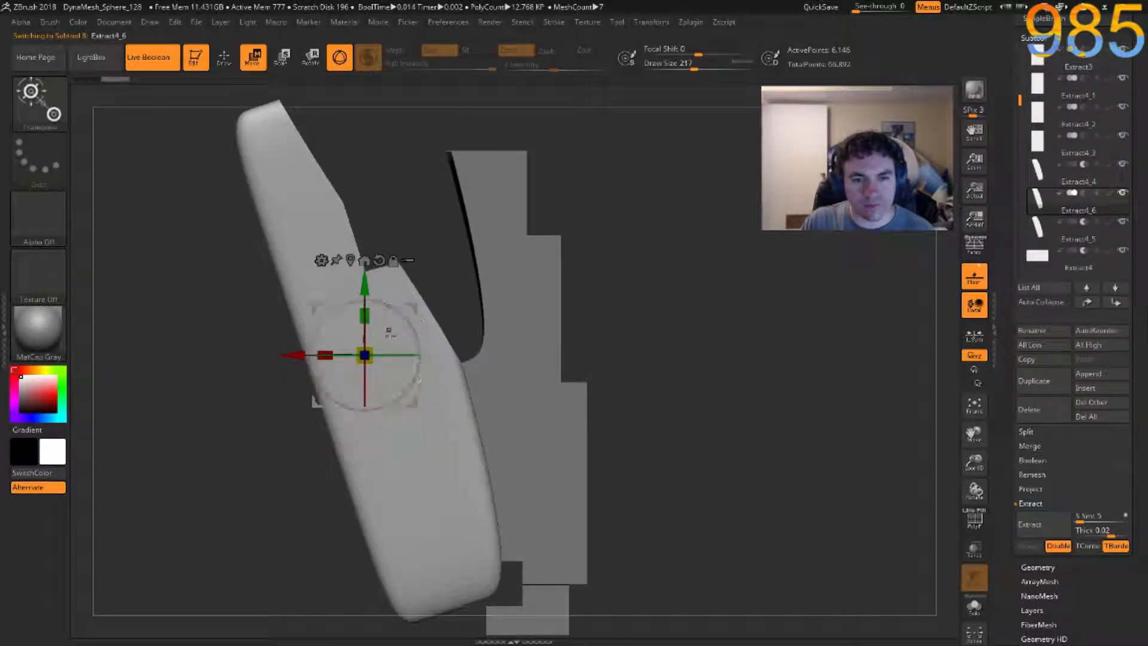
pyautogui.moveTo(364, 315); pyautogui.dragTo(405, 445)
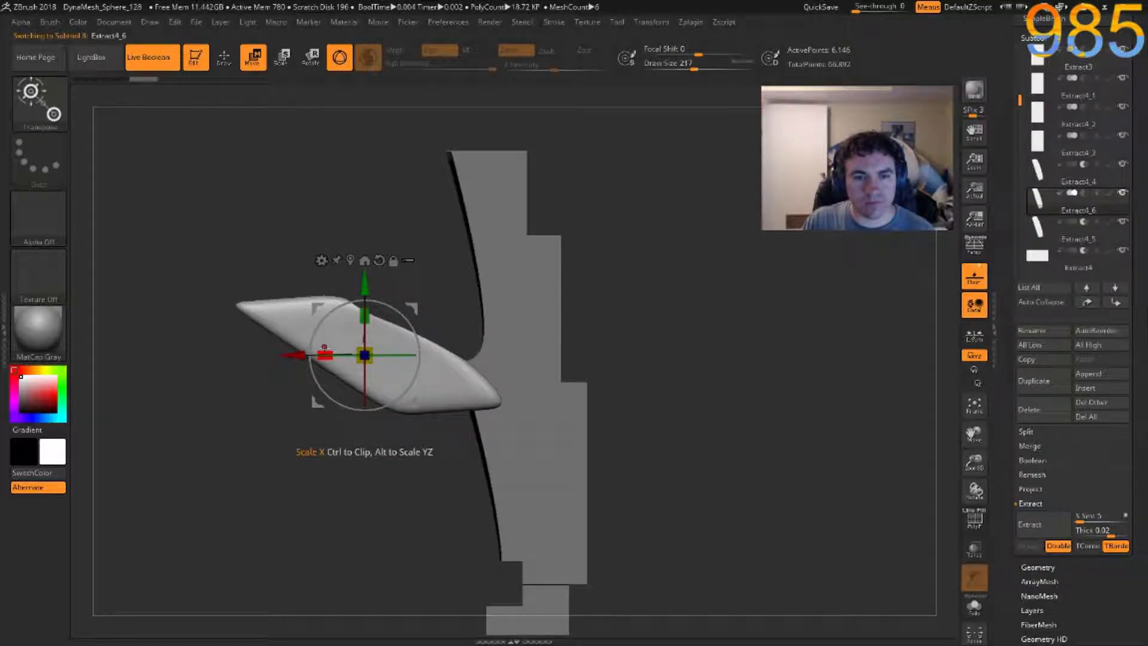
pyautogui.moveTo(324, 350); pyautogui.dragTo(377, 353)
pyautogui.moveTo(419, 307); pyautogui.dragTo(567, 283)
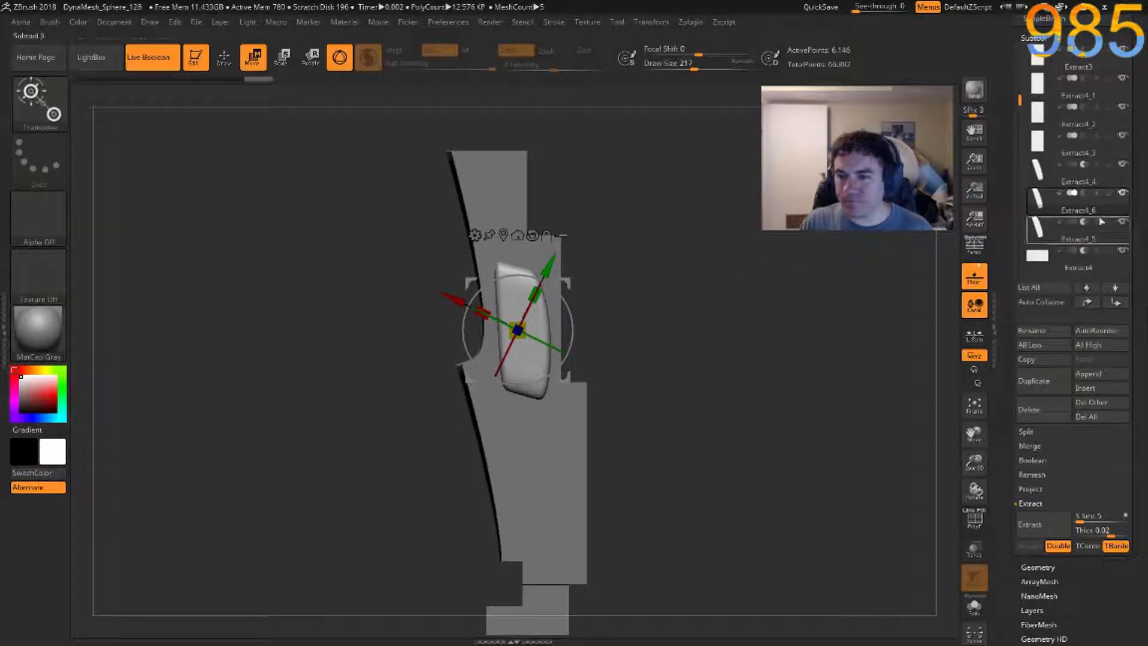
pyautogui.click(1082, 192)
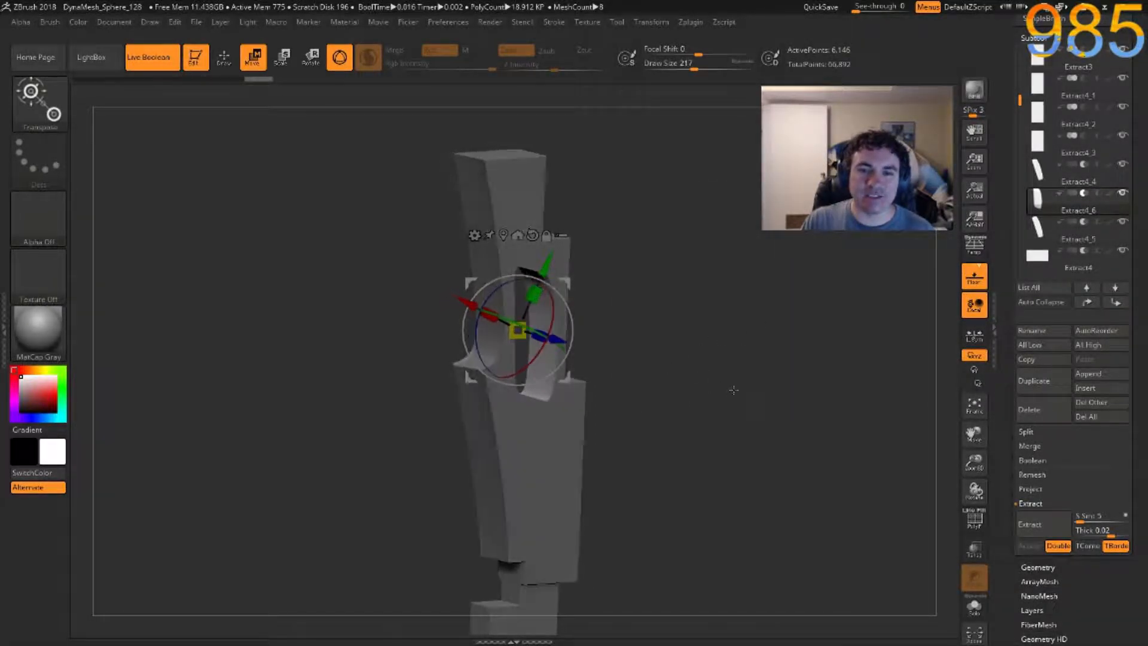
pyautogui.moveTo(720, 395)
pyautogui.mouseDown()
pyautogui.moveTo(693, 392)
pyautogui.moveTo(703, 393)
pyautogui.mouseUp()
# Duplicate the large lower blade block, shift the copy out beside the blade, and move it to the end of the subtool list.
pyautogui.keyDown('alt'); pyautogui.click(548, 435); pyautogui.keyUp('alt')
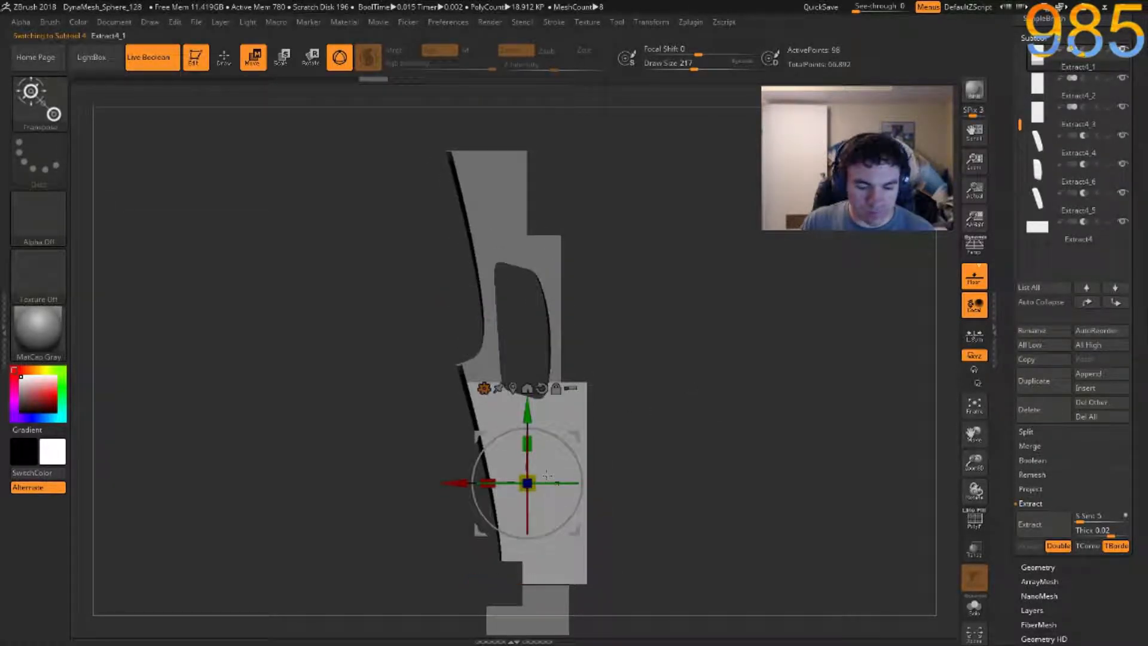
pyautogui.hotkey('ctrl', 'shift', 'd')
pyautogui.keyDown('alt'); pyautogui.moveTo(664, 504); pyautogui.dragTo(609, 413, button='right'); pyautogui.keyUp('alt')
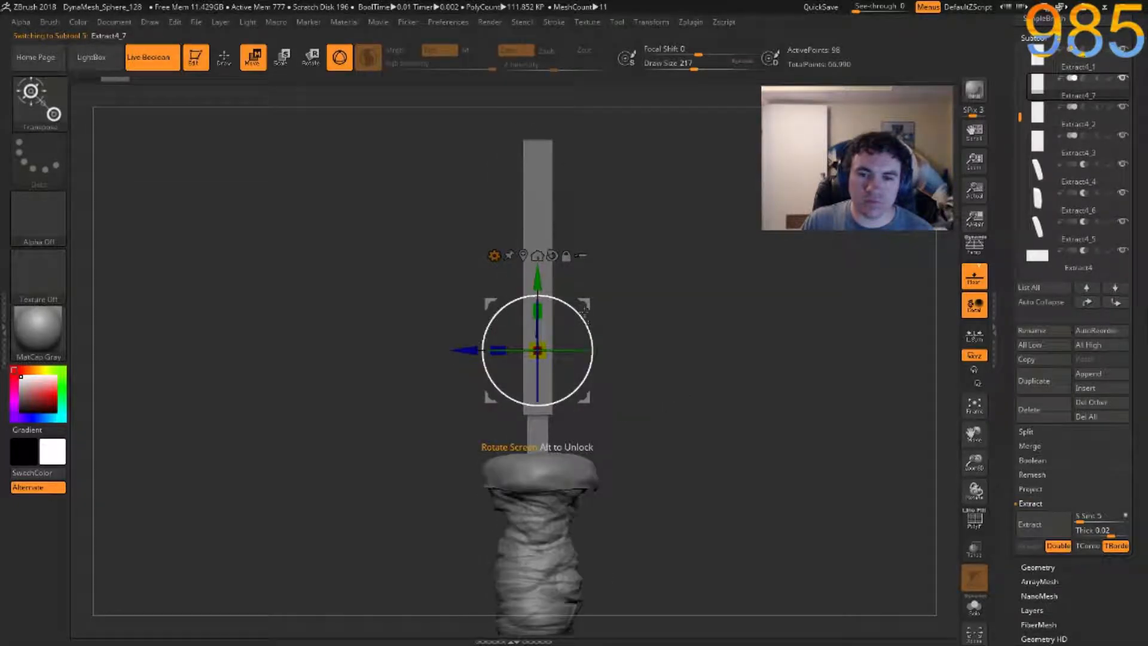
pyautogui.moveTo(465, 351); pyautogui.dragTo(436, 350)
pyautogui.keyDown('ctrl'); pyautogui.keyDown('shift'); pyautogui.click(1115, 302); pyautogui.keyUp('shift'); pyautogui.keyUp('ctrl')
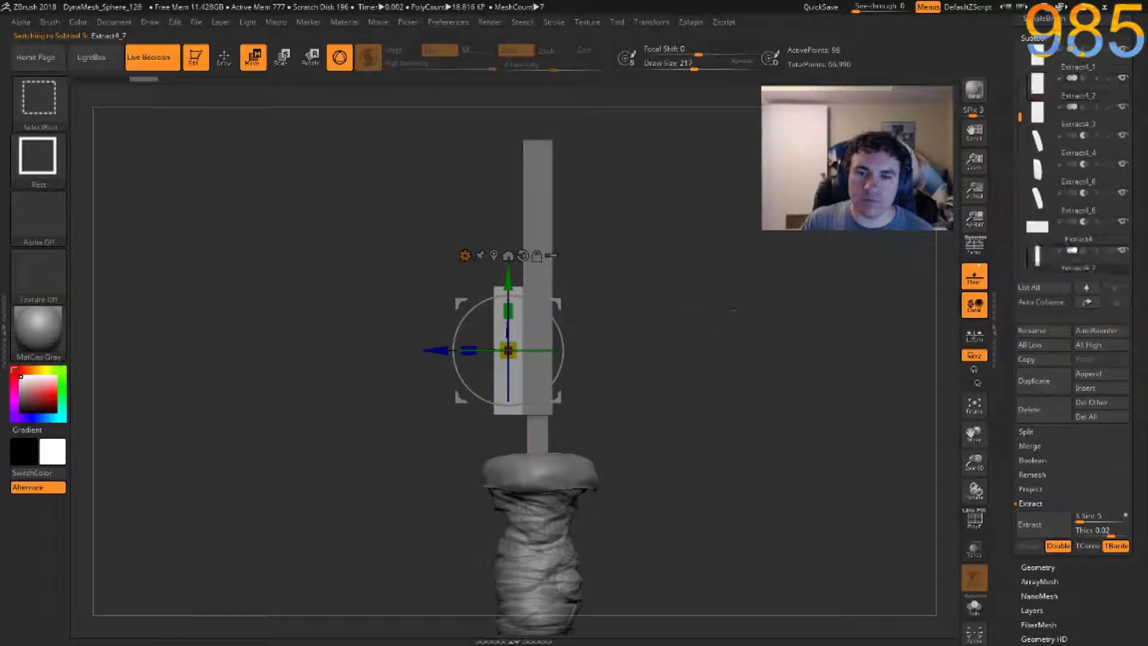
# Stretch the duplicated block into a tall slab tilted against the blade's flat face, widen it, and seat its base at the cap.
pyautogui.moveTo(510, 310); pyautogui.dragTo(566, 392)
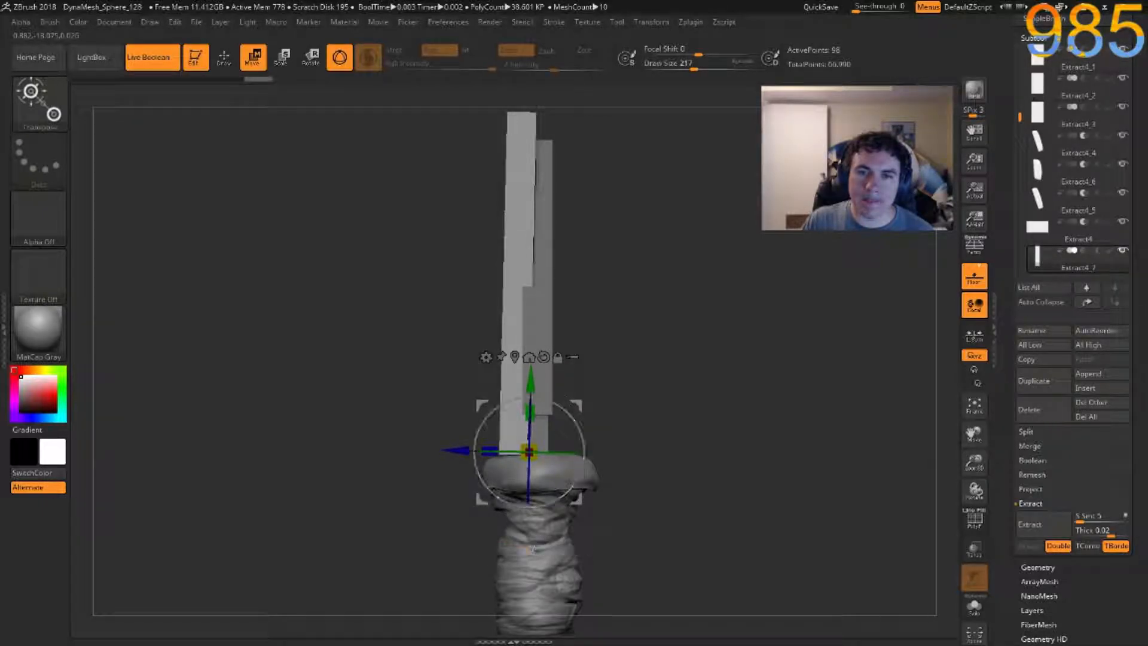
pyautogui.keyDown('shift'); pyautogui.moveTo(615, 348); pyautogui.dragTo(700, 389); pyautogui.keyUp('shift')
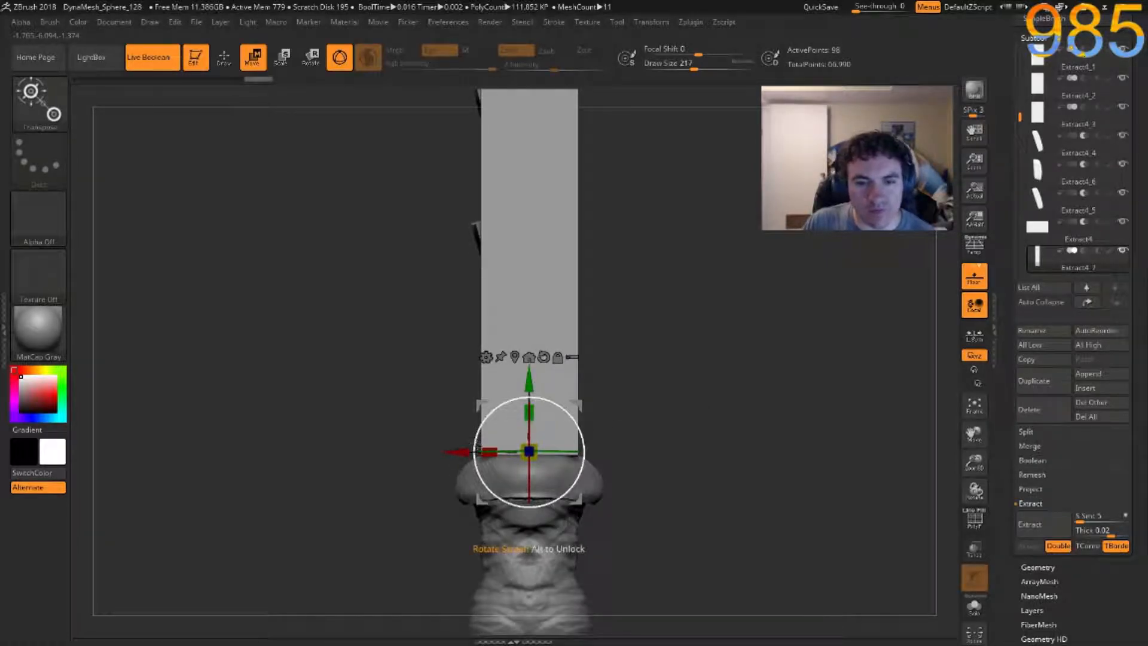
pyautogui.moveTo(488, 452); pyautogui.dragTo(405, 436)
pyautogui.moveTo(684, 436); pyautogui.dragTo(754, 448, button='right')
pyautogui.keyDown('ctrl'); pyautogui.moveTo(750, 502); pyautogui.dragTo(748, 622, button='right'); pyautogui.keyUp('ctrl')
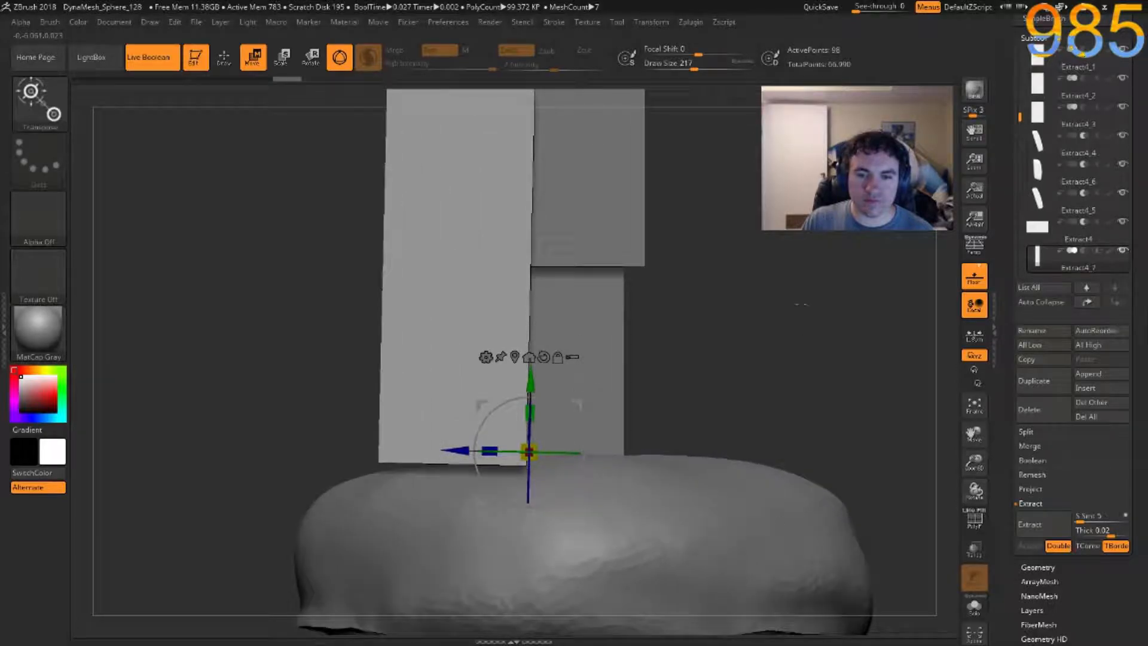
pyautogui.keyDown('alt'); pyautogui.moveTo(797, 305); pyautogui.dragTo(778, 269, button='right'); pyautogui.keyUp('alt')
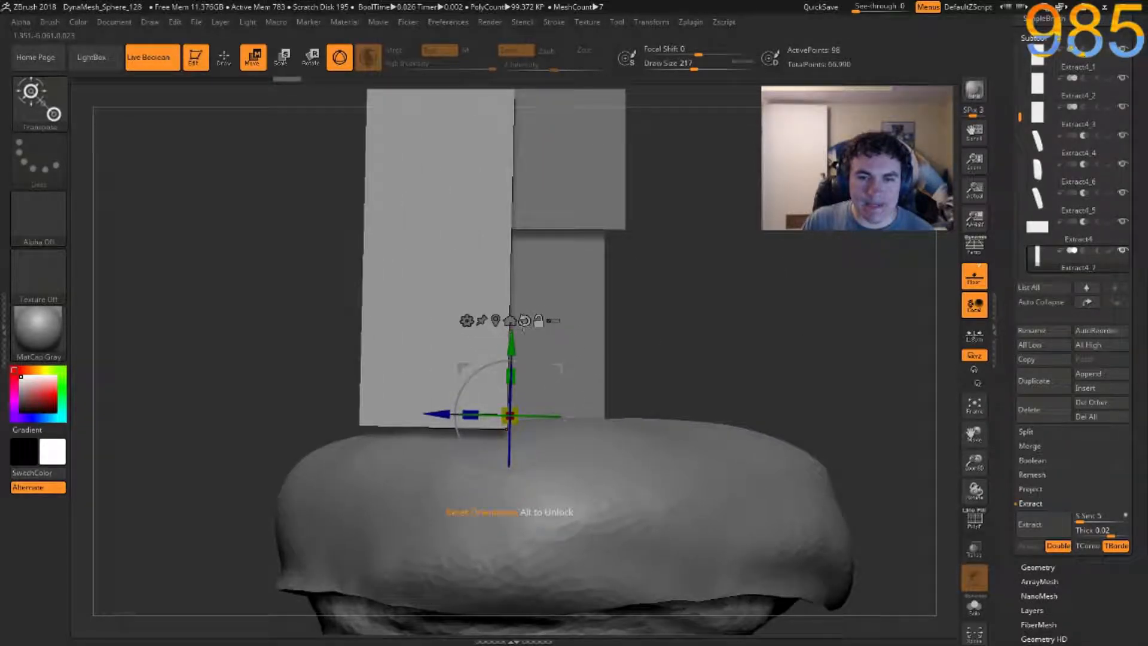
pyautogui.moveTo(510, 335); pyautogui.dragTo(521, 329)
pyautogui.moveTo(642, 311)
pyautogui.keyDown('ctrl'); pyautogui.mouseDown(button='right')
pyautogui.moveTo(626, 213)
pyautogui.moveTo(589, 147)
pyautogui.moveTo(590, 167)
pyautogui.mouseUp(button='right'); pyautogui.keyUp('ctrl')
# Duplicate the tilted slab and open the Deformation settings for the copy.
pyautogui.hotkey('ctrl', 'shift')
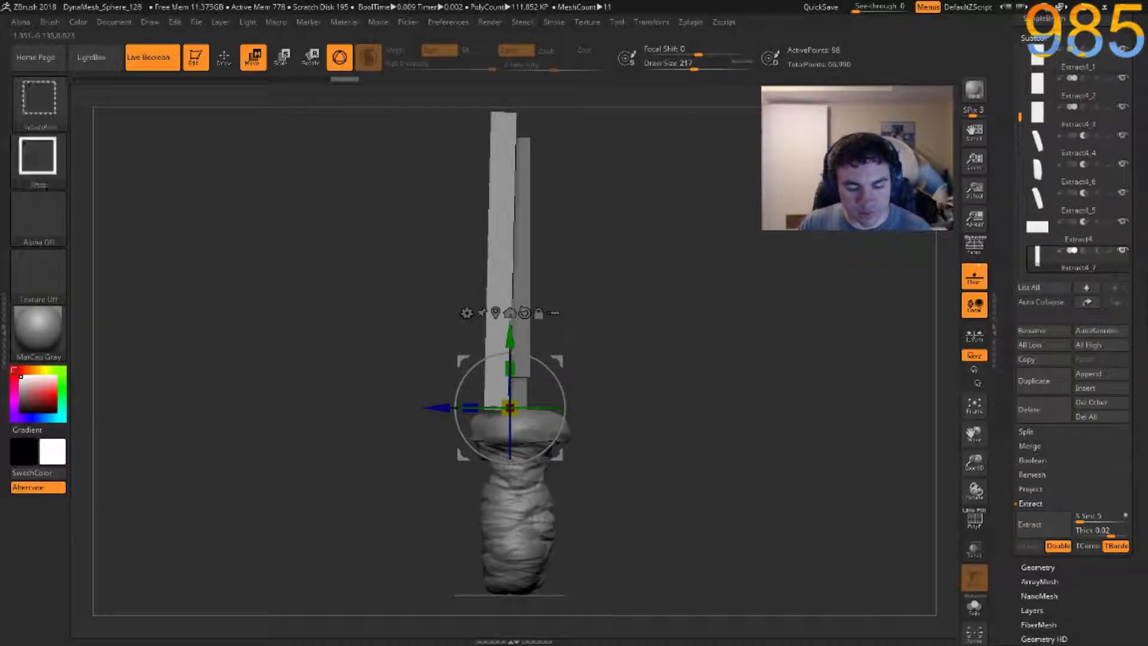
pyautogui.hotkey('ctrl', 'shift', 'd')
pyautogui.moveTo(1010, 532); pyautogui.dragTo(1032, 435)
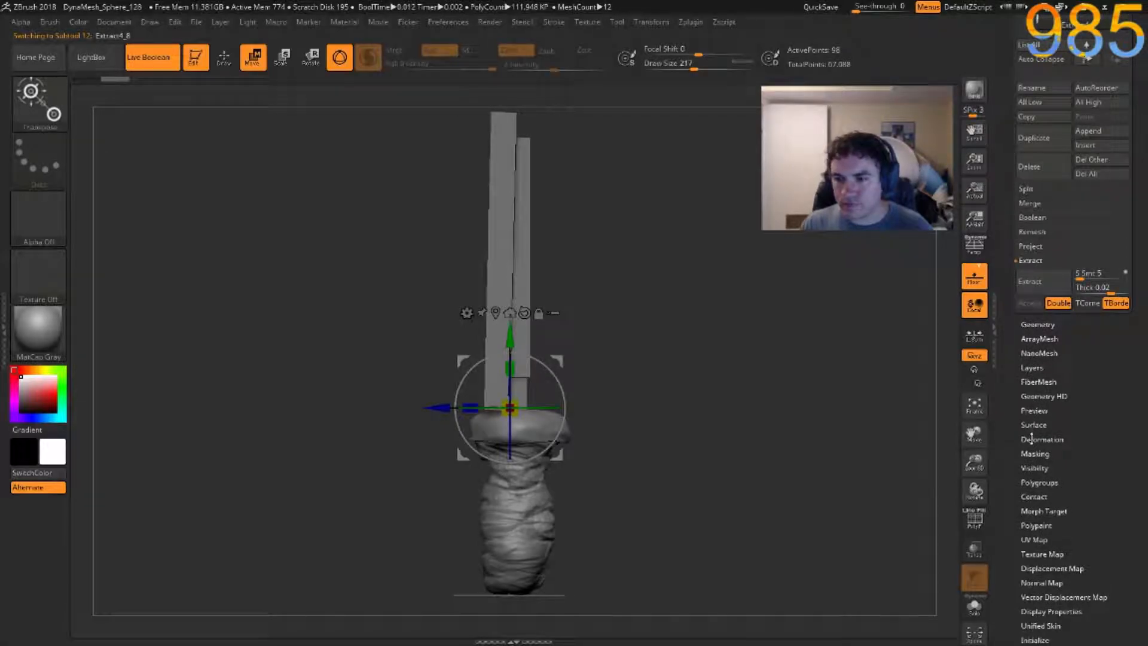
pyautogui.click(1032, 439)
pyautogui.moveTo(1002, 192); pyautogui.dragTo(1002, 276)
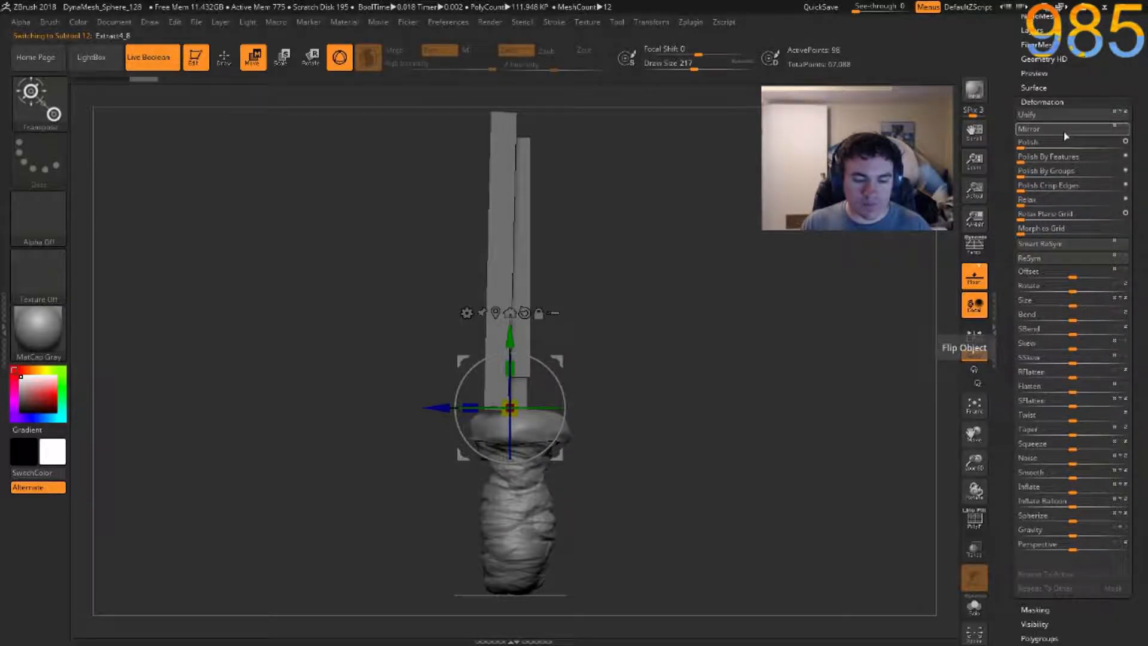
# Try mirroring the duplicated slab with the Mirror deformation.
pyautogui.click(1116, 128)
pyautogui.moveTo(784, 257)
pyautogui.mouseDown()
pyautogui.moveTo(820, 257)
pyautogui.moveTo(789, 257)
pyautogui.mouseUp()
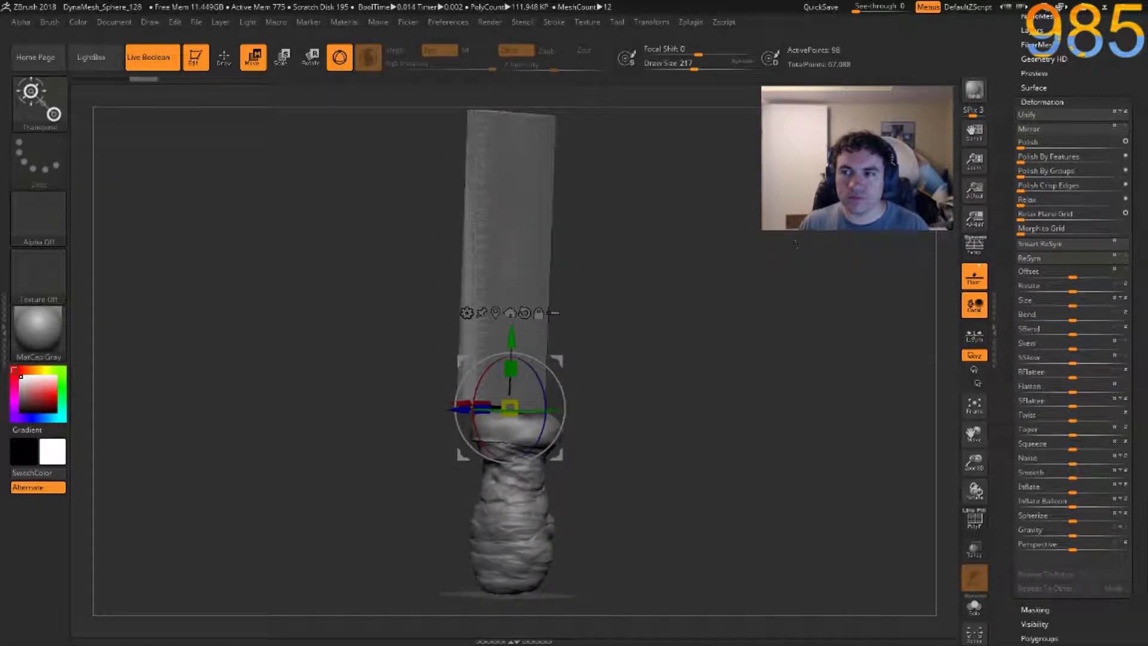
pyautogui.click(1116, 128)
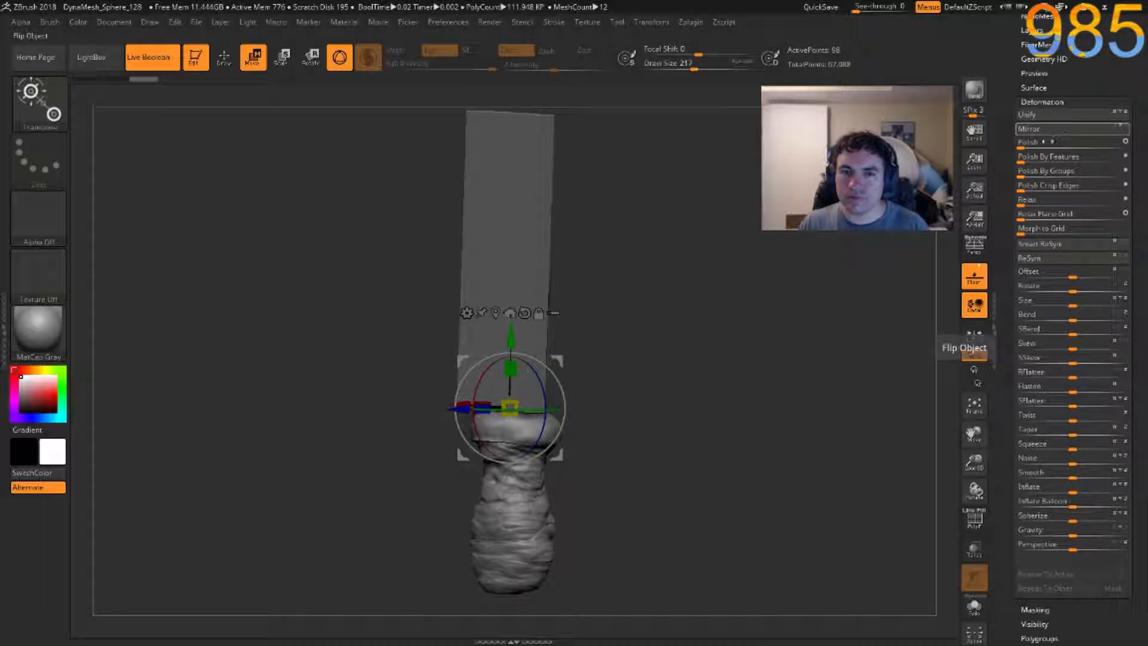
pyautogui.hotkey('ctrl', 'z')
pyautogui.hotkey('ctrl', 'z')
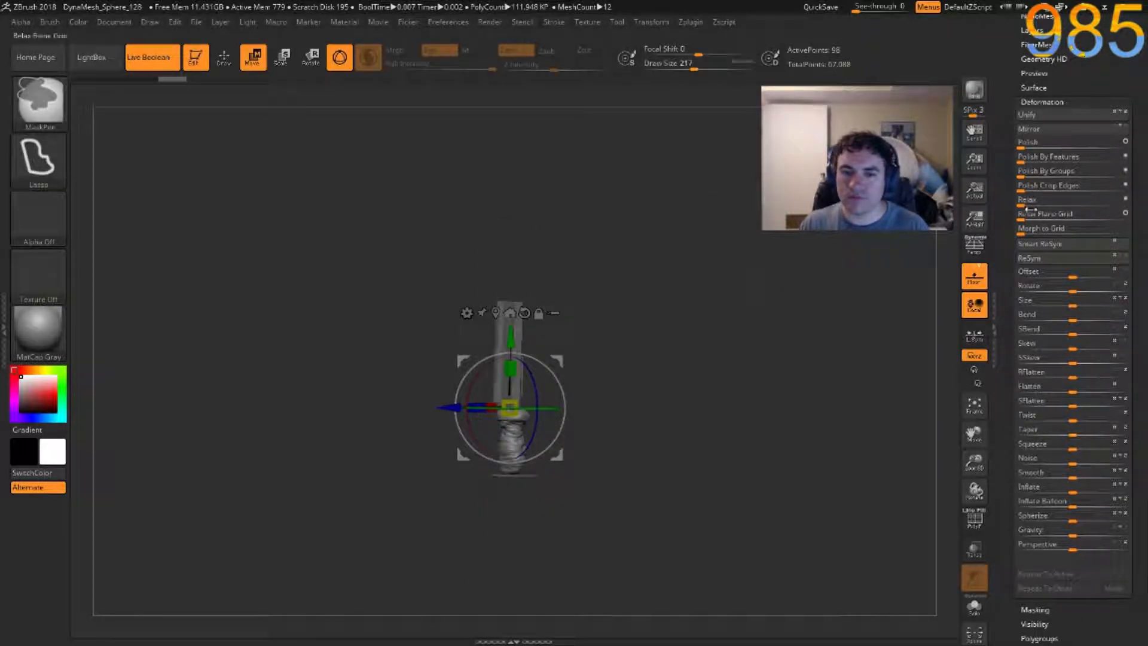
# Mirror the duplicated slab to the opposite face of the blade.
pyautogui.click(1104, 130)
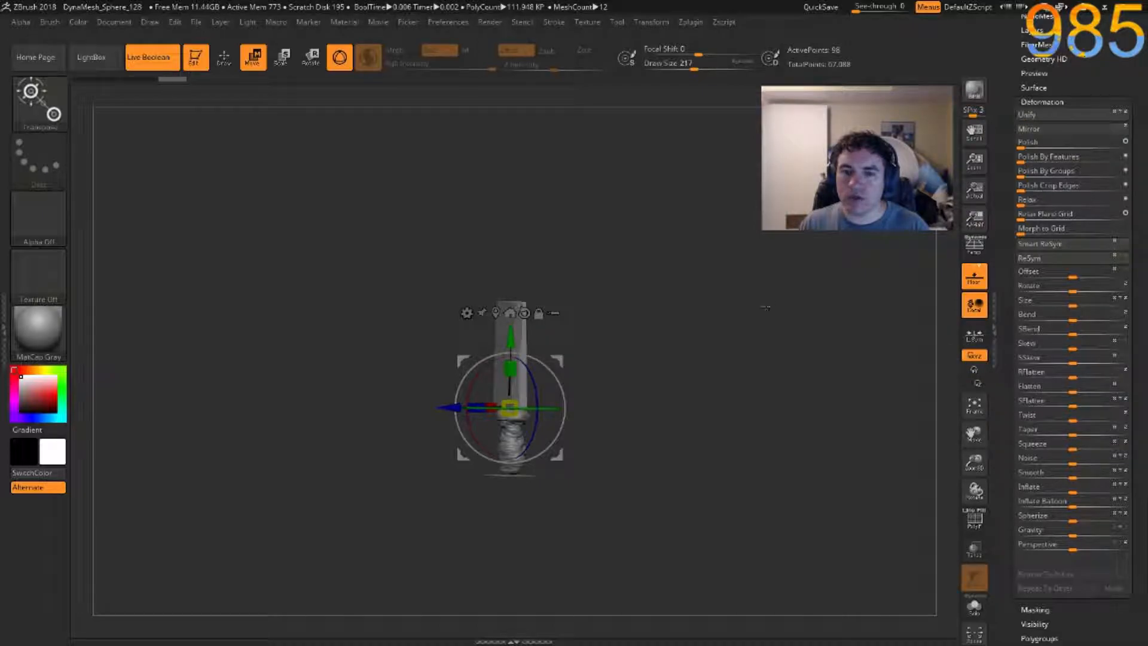
pyautogui.keyDown('shift'); pyautogui.moveTo(712, 304); pyautogui.dragTo(749, 306); pyautogui.keyUp('shift')
pyautogui.keyDown('ctrl'); pyautogui.moveTo(749, 306); pyautogui.dragTo(685, 581, button='right'); pyautogui.keyUp('ctrl')
pyautogui.moveTo(670, 342); pyautogui.dragTo(692, 352, button='right')
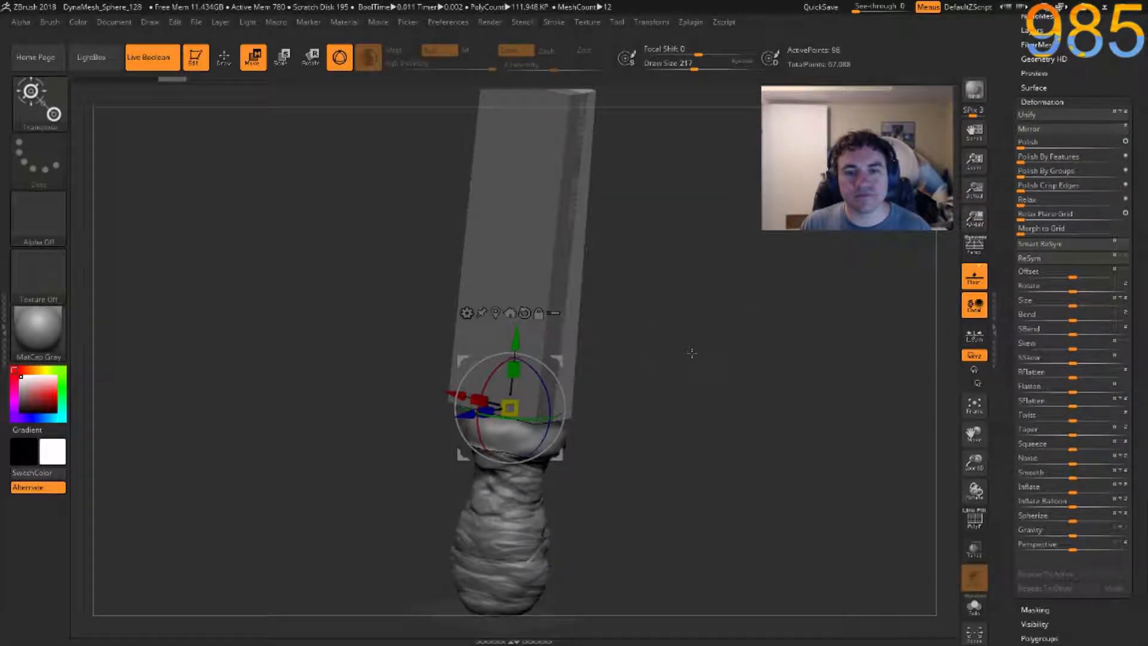
# Set the mirrored slab Extract4_8 to subtract from the blade.
pyautogui.click(1001, 121)
pyautogui.moveTo(1011, 120); pyautogui.dragTo(1016, 256)
pyautogui.click(1034, 109)
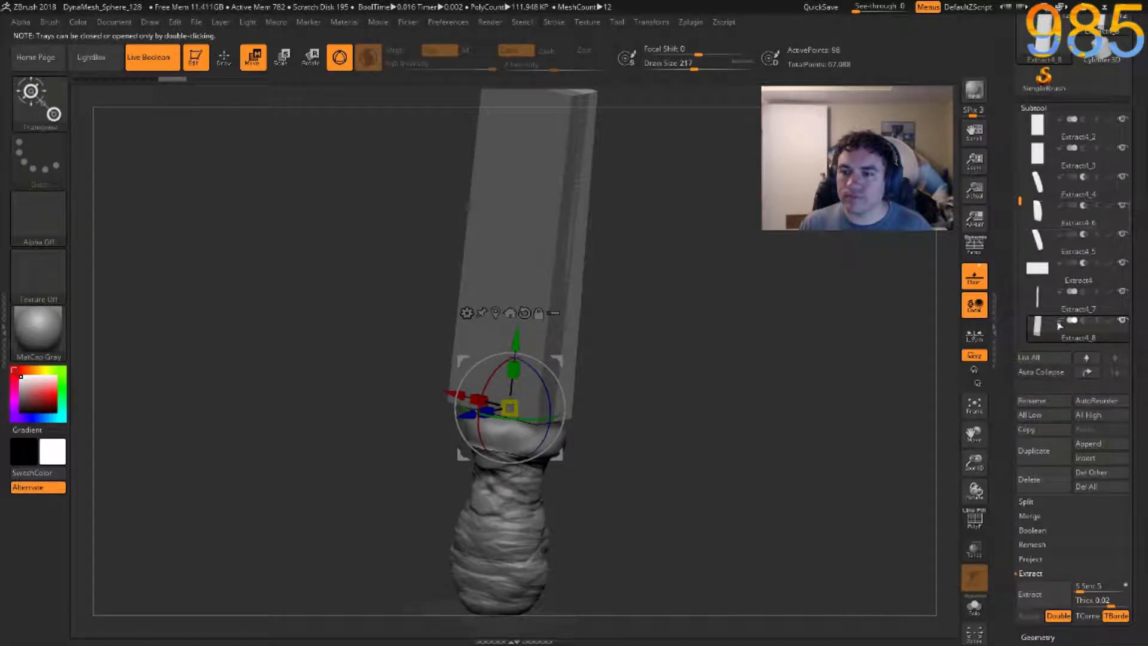
pyautogui.click(1084, 322)
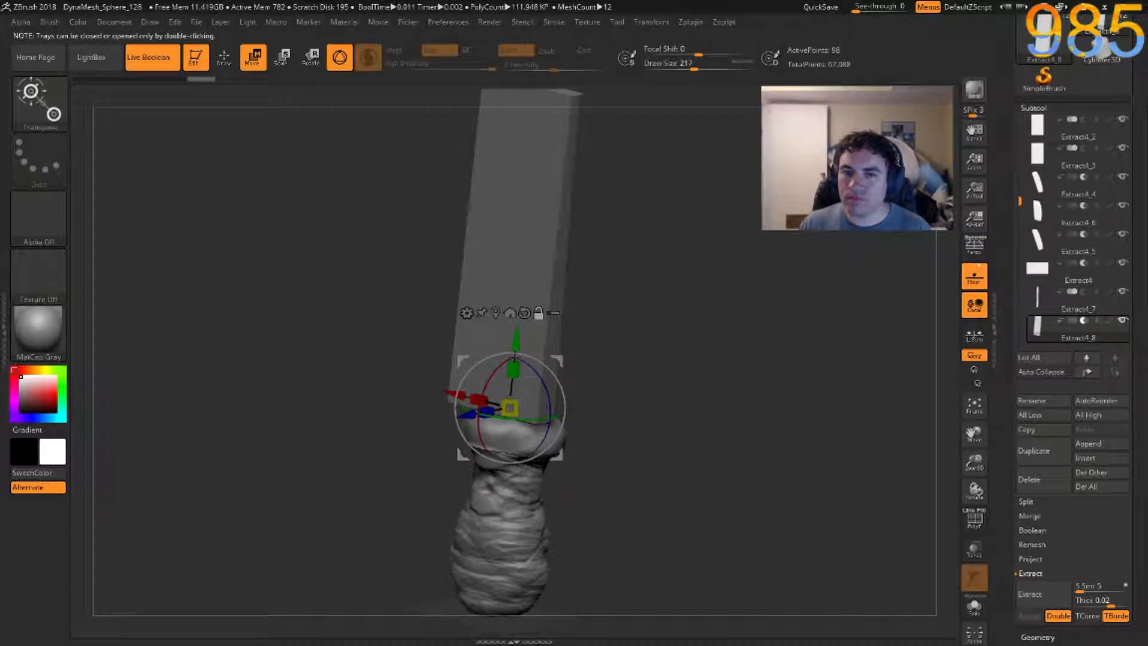
# Widen the original tilted slab and set it to subtract from the blade, offset slightly outward from the blade's face.
pyautogui.keyDown('alt'); pyautogui.click(497, 269); pyautogui.keyUp('alt')
pyautogui.moveTo(479, 399); pyautogui.dragTo(451, 394)
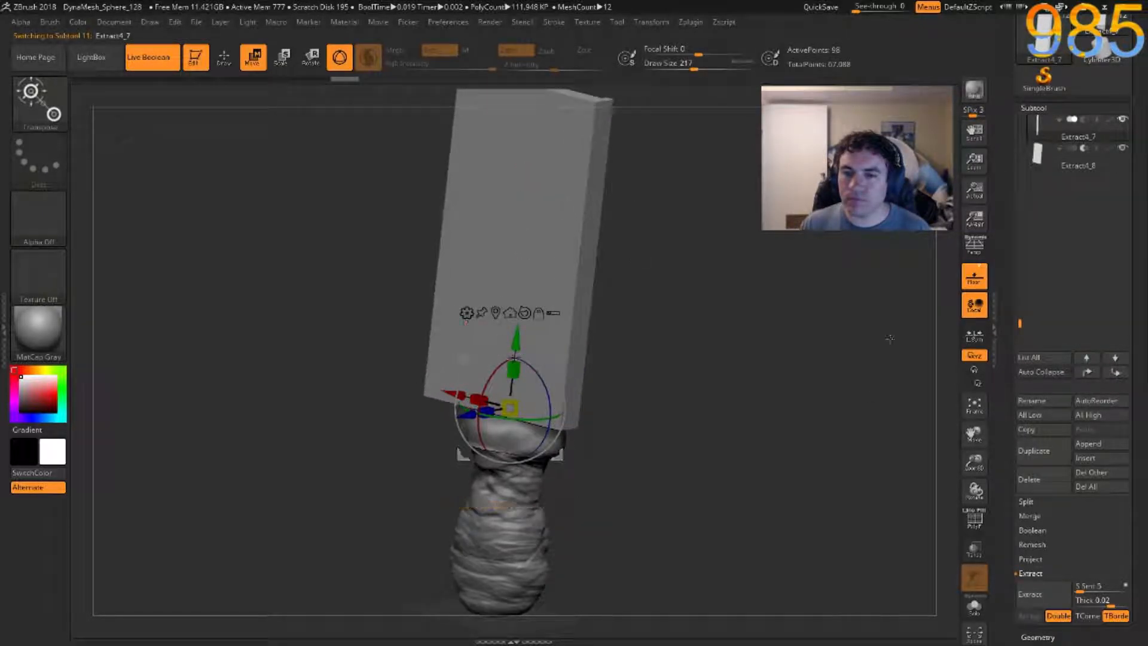
pyautogui.click(1084, 120)
pyautogui.moveTo(793, 222); pyautogui.dragTo(713, 222)
pyautogui.moveTo(440, 409)
pyautogui.mouseDown()
pyautogui.moveTo(419, 408)
pyautogui.moveTo(431, 407)
pyautogui.mouseUp()
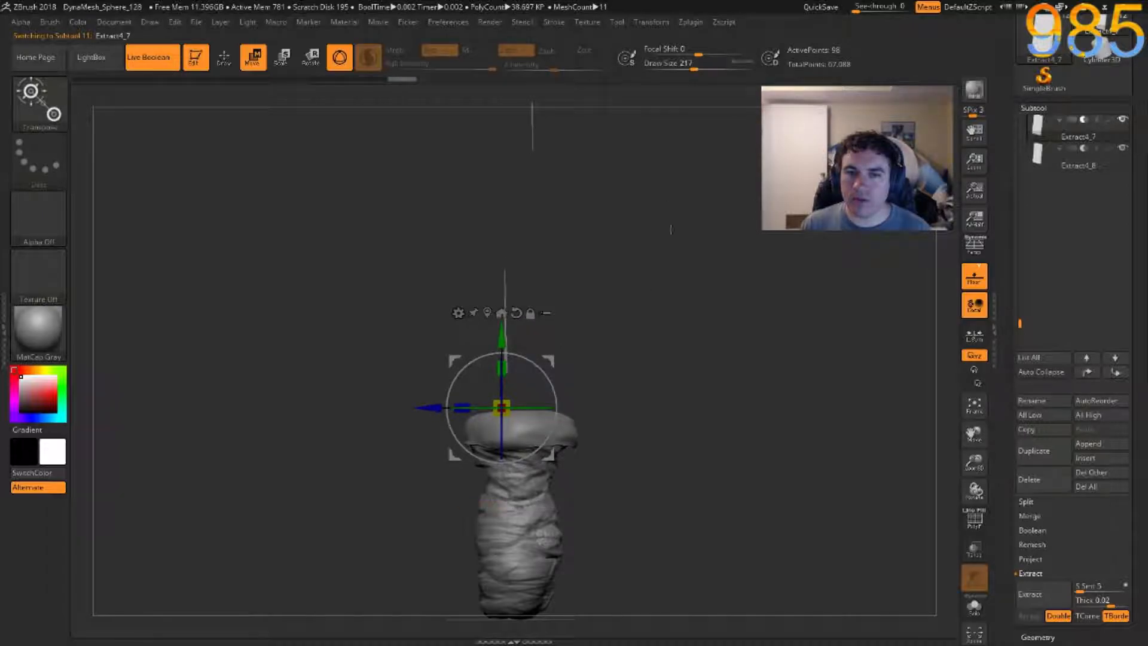
# Try shifting the blade's top block sideways.
pyautogui.moveTo(730, 214); pyautogui.dragTo(651, 238)
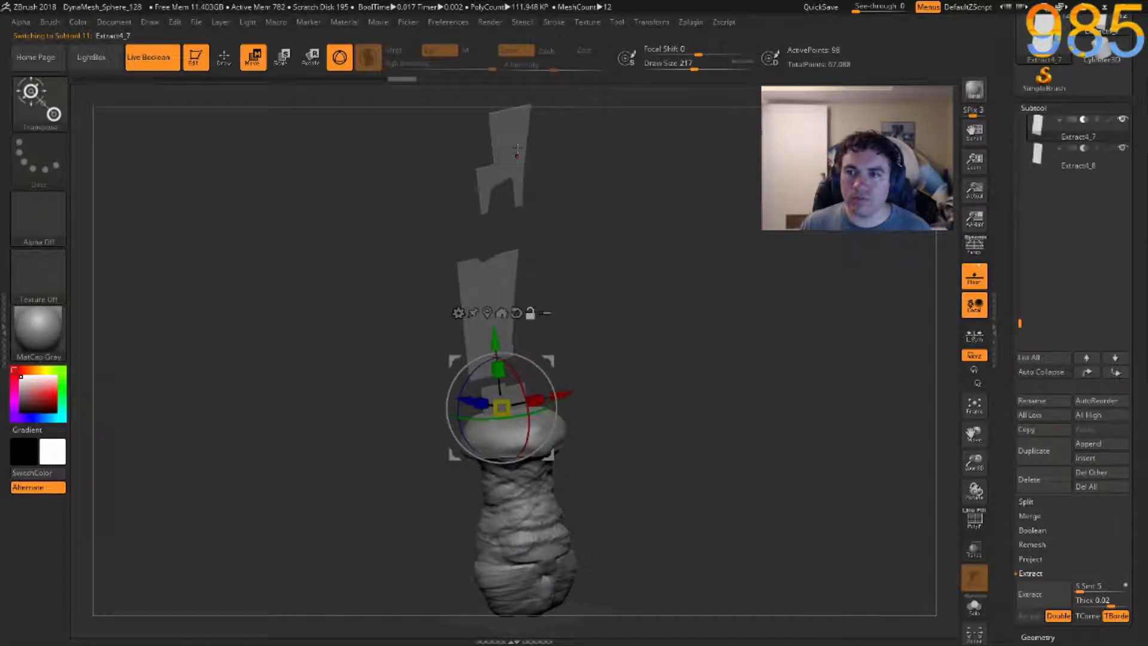
pyautogui.click(517, 150)
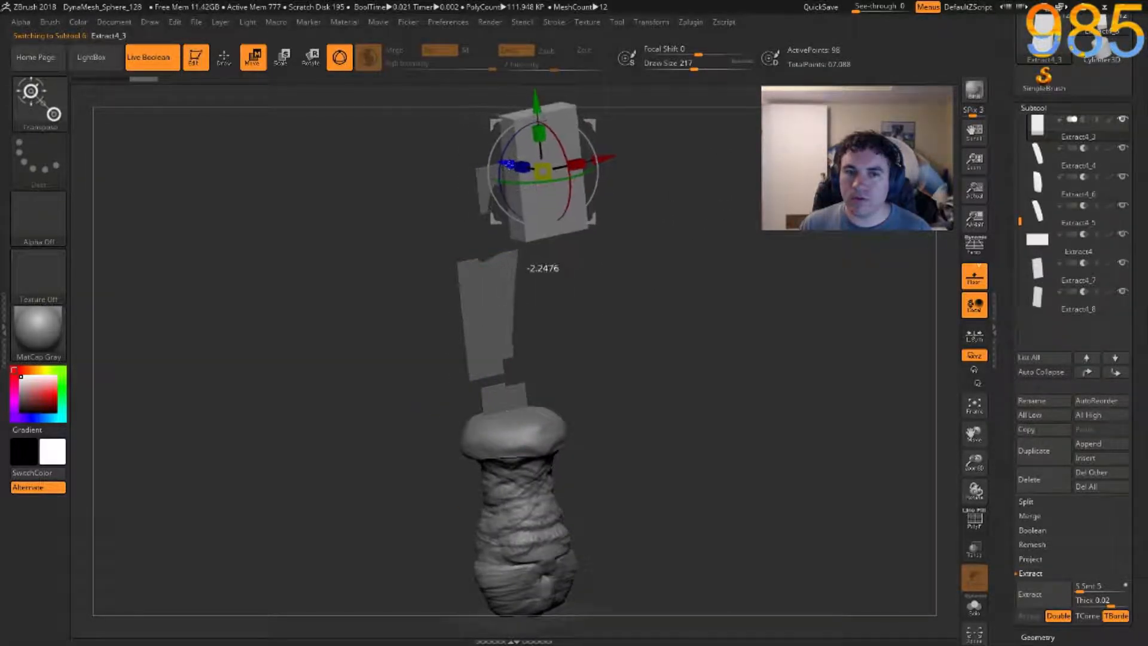
pyautogui.press('ctrl')
pyautogui.moveTo(683, 259); pyautogui.dragTo(663, 261)
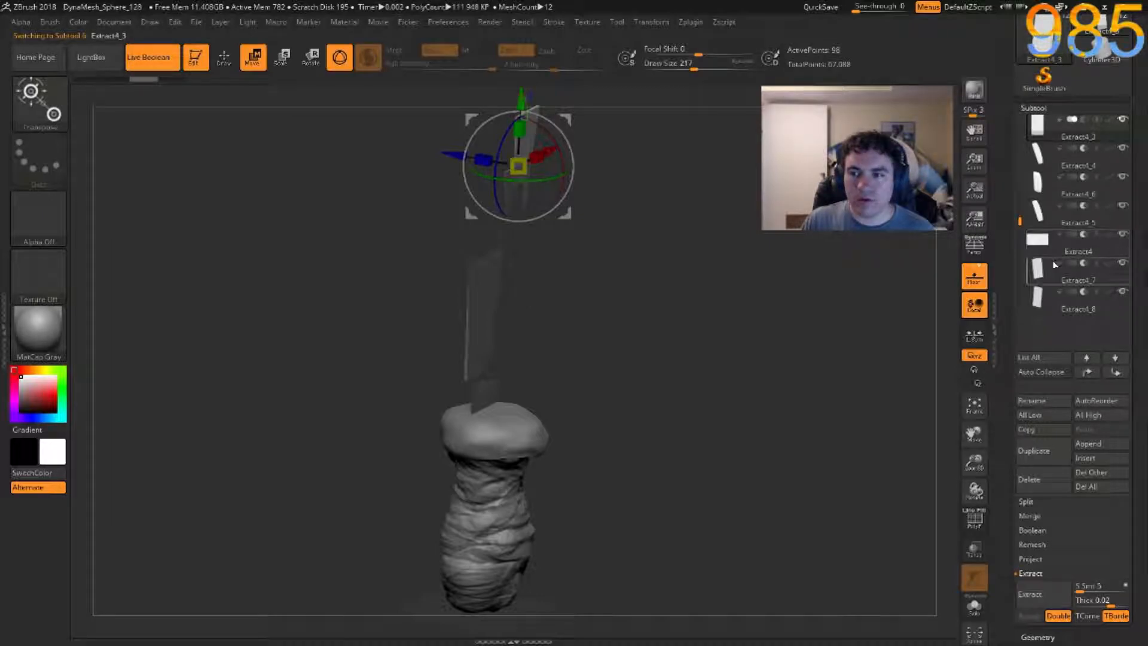
# Shift the mirrored slab cutter Extract4_8 outward from the blade's face so both cutters leave a tapered blade.
pyautogui.click(1043, 293)
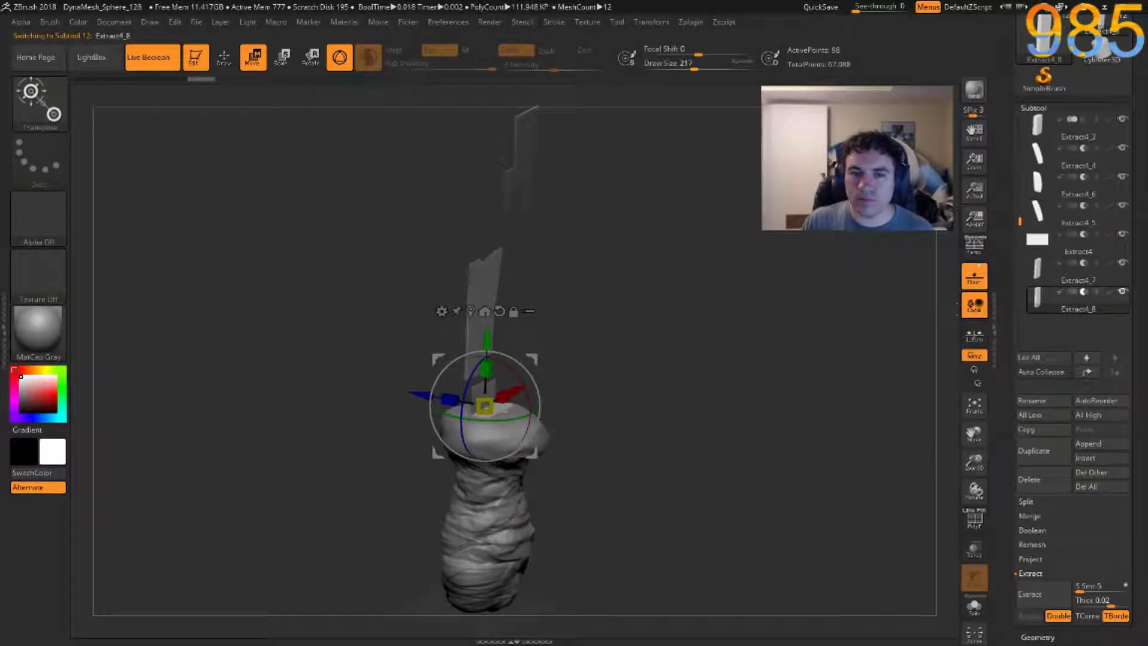
pyautogui.moveTo(421, 396)
pyautogui.mouseDown()
pyautogui.moveTo(439, 398)
pyautogui.moveTo(427, 398)
pyautogui.mouseUp()
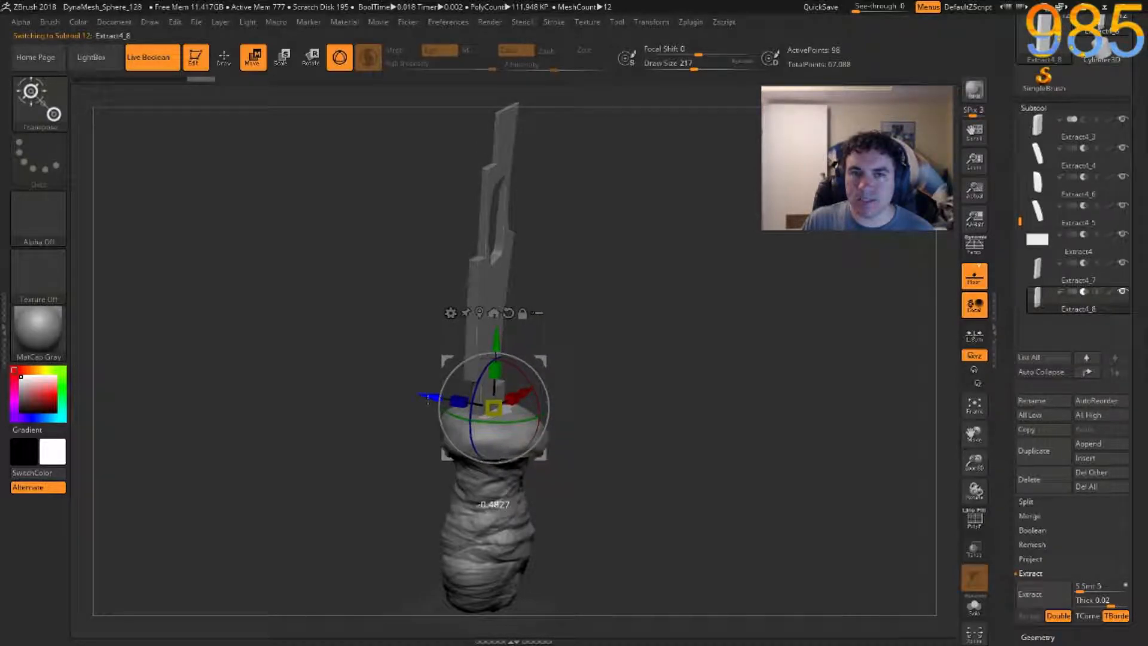
pyautogui.moveTo(386, 363)
pyautogui.keyDown('ctrl'); pyautogui.mouseDown(button='right')
pyautogui.moveTo(311, 322)
pyautogui.moveTo(348, 414)
pyautogui.moveTo(370, 383)
pyautogui.mouseUp(button='right'); pyautogui.keyUp('ctrl')
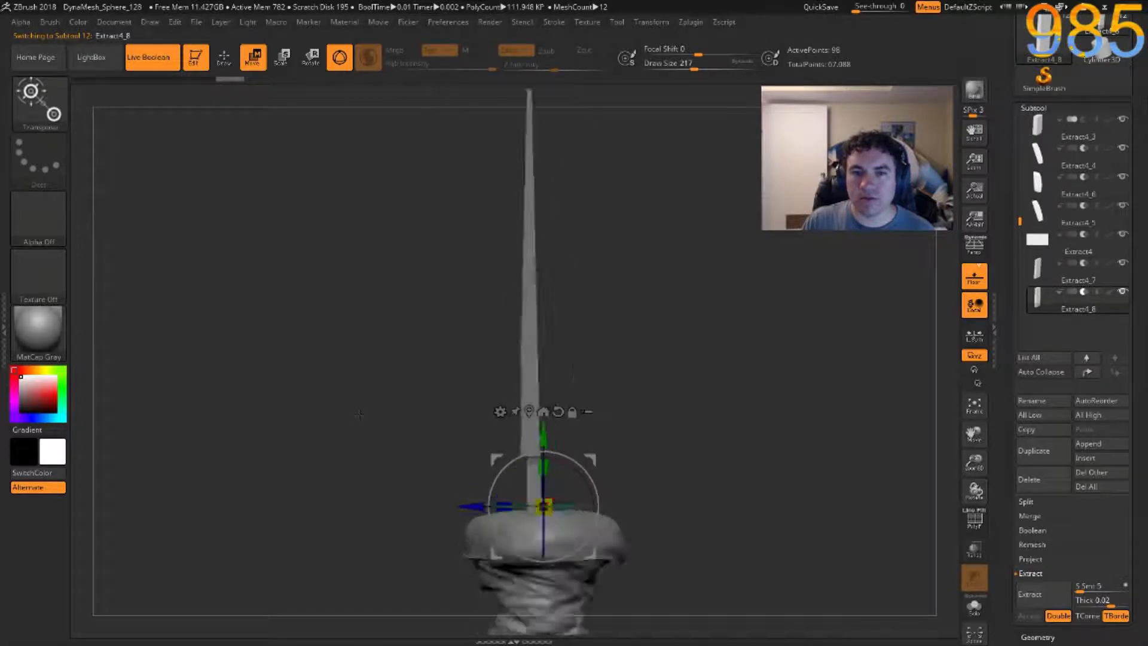
pyautogui.moveTo(351, 306)
pyautogui.keyDown('alt'); pyautogui.mouseDown(button='right')
pyautogui.moveTo(375, 379)
pyautogui.moveTo(331, 348)
pyautogui.mouseUp(button='right'); pyautogui.keyUp('alt')
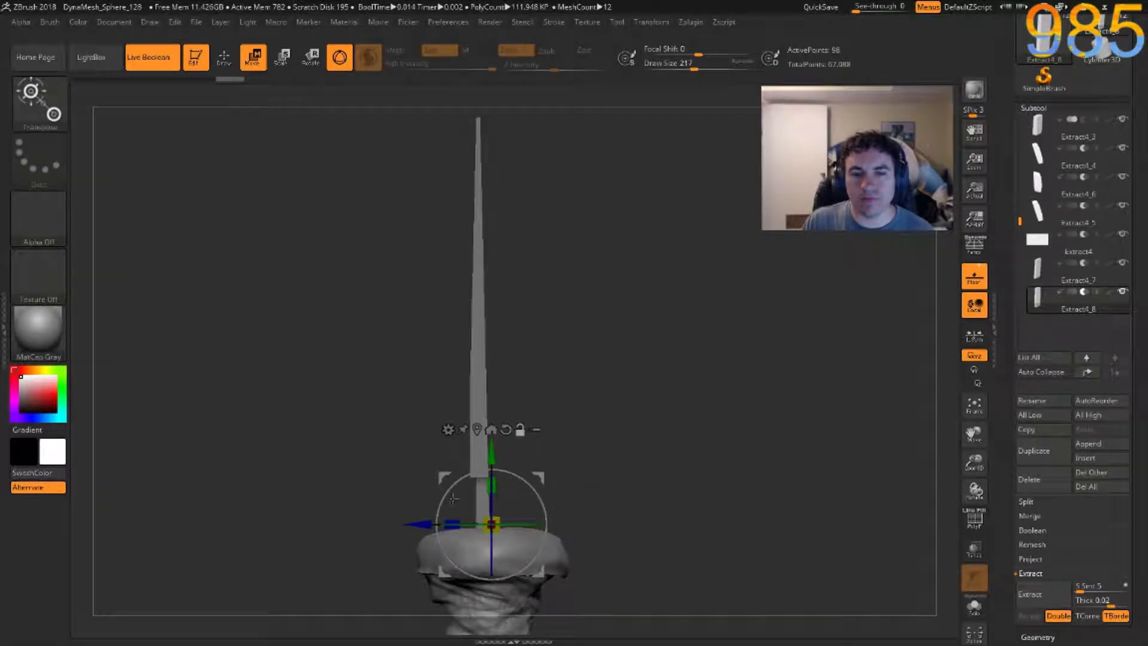
pyautogui.moveTo(428, 524); pyautogui.dragTo(438, 522)
pyautogui.moveTo(415, 361); pyautogui.dragTo(424, 324, button='right')
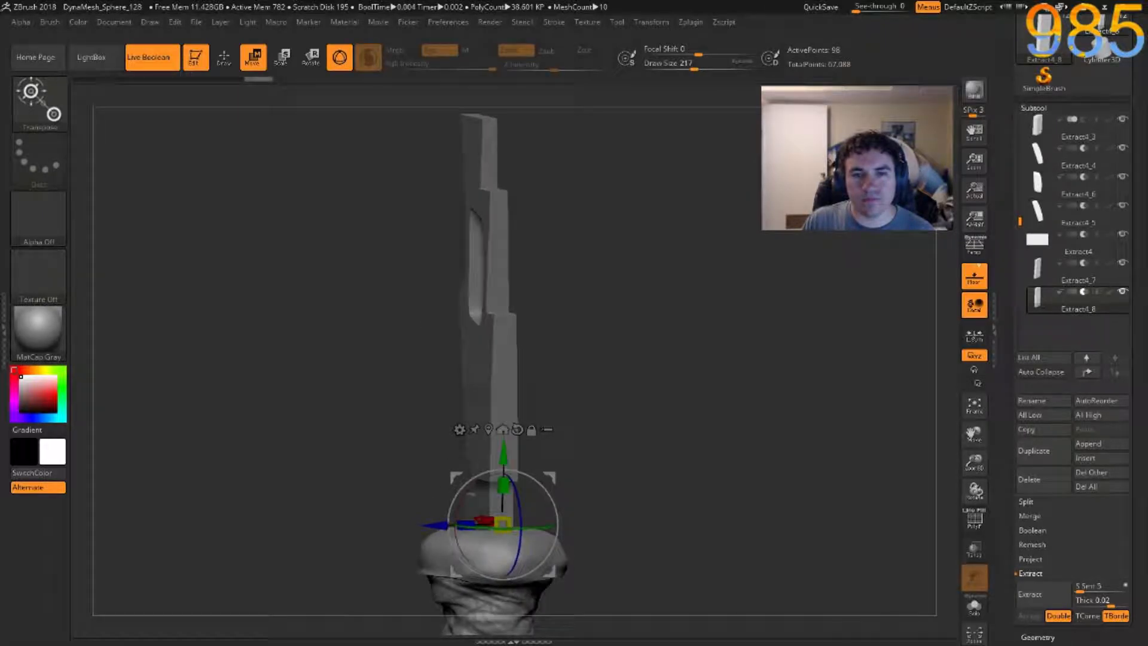
# Shift the original slab cutter Extract4_7 about 0.28 inward toward the blade so the tapered blade becomes thinner.
pyautogui.keyDown('alt'); pyautogui.click(484, 380); pyautogui.keyUp('alt')
pyautogui.keyDown('shift'); pyautogui.moveTo(384, 426); pyautogui.dragTo(347, 441, button='right'); pyautogui.keyUp('shift')
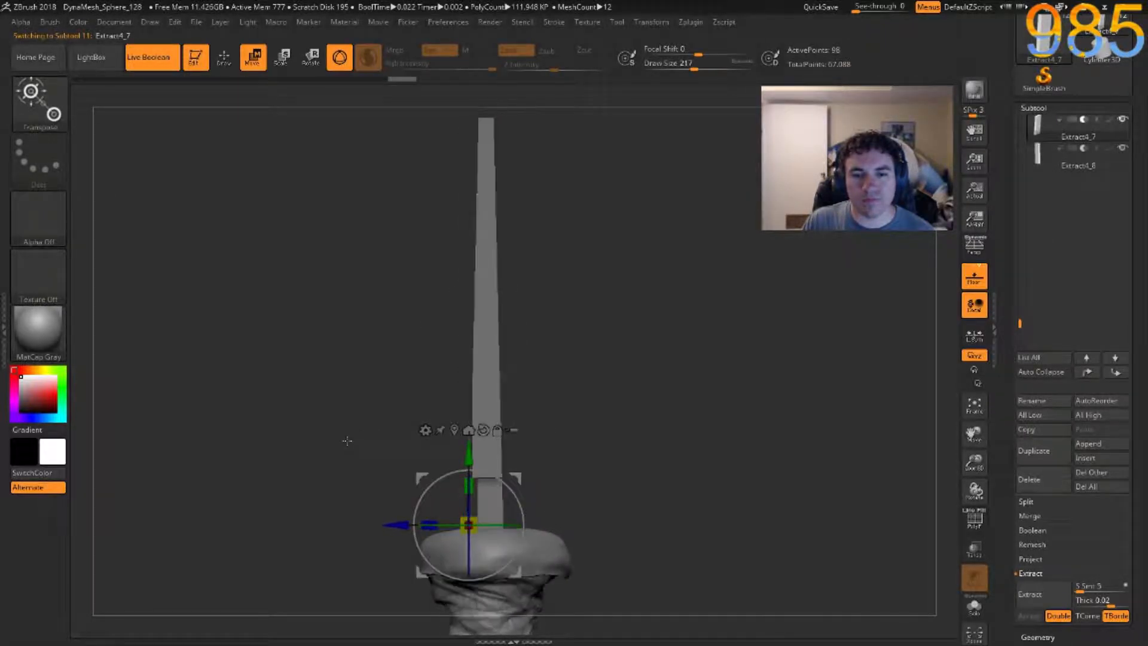
pyautogui.moveTo(395, 525); pyautogui.dragTo(404, 525)
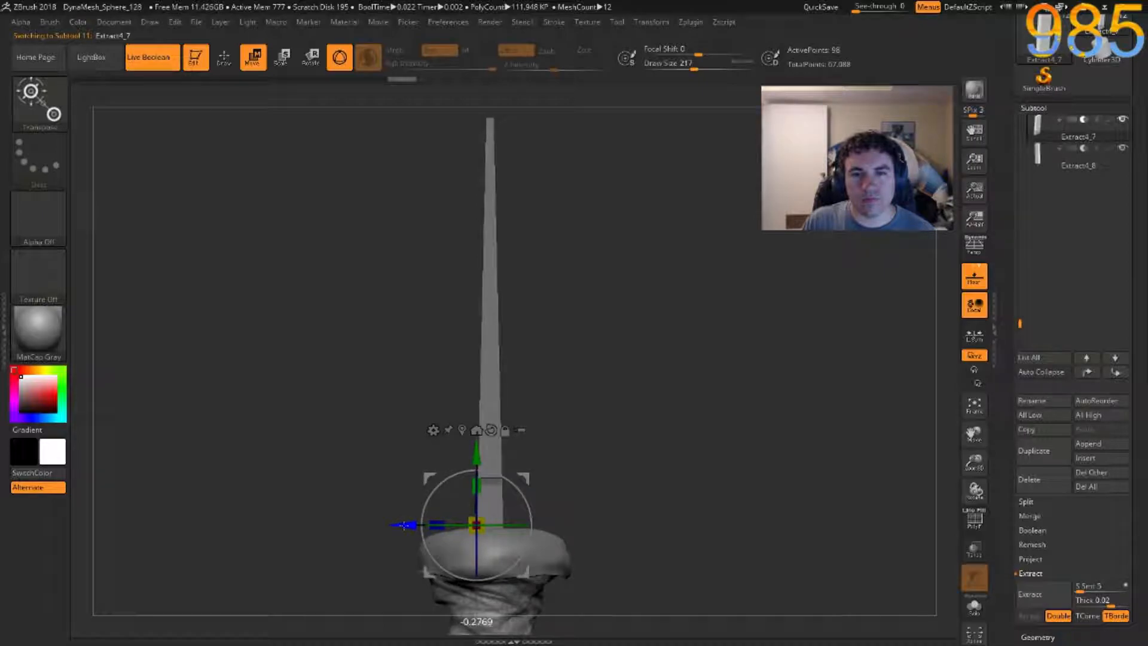
pyautogui.moveTo(315, 320); pyautogui.dragTo(377, 337, button='right')
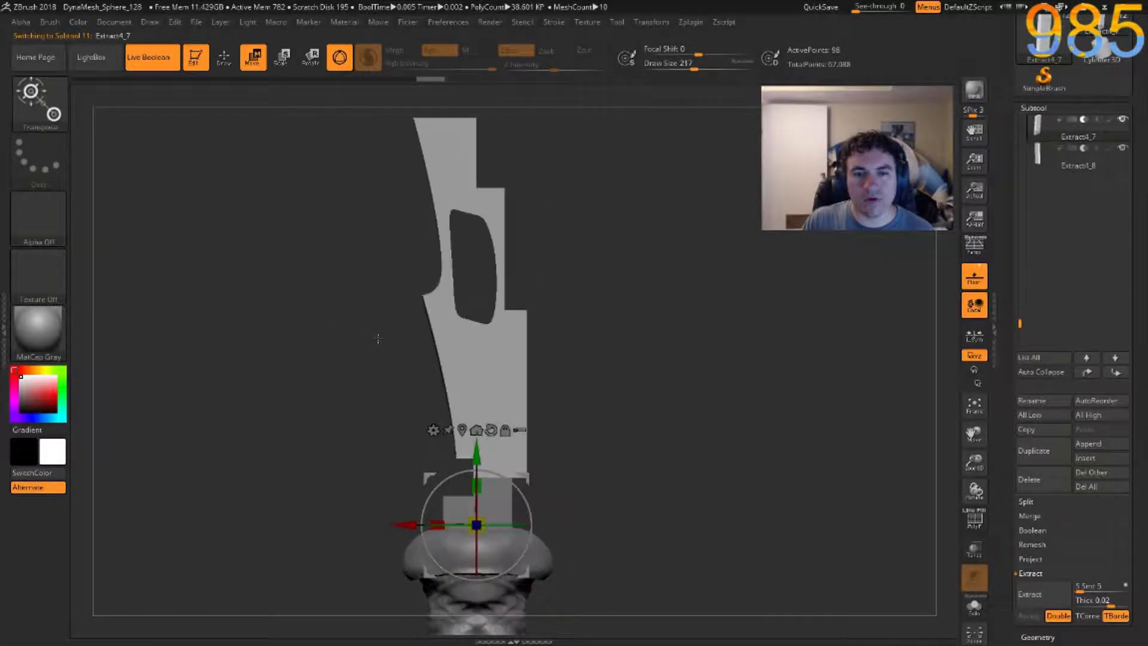
# Duplicate the slab cutter, shrink the copy to a small square block, rotate it 45 degrees and place it over the blade's lower scalloped edge.
pyautogui.moveTo(751, 358)
pyautogui.keyDown('ctrl'); pyautogui.mouseDown(button='right')
pyautogui.moveTo(741, 393)
pyautogui.moveTo(706, 311)
pyautogui.mouseUp(button='right'); pyautogui.keyUp('ctrl')
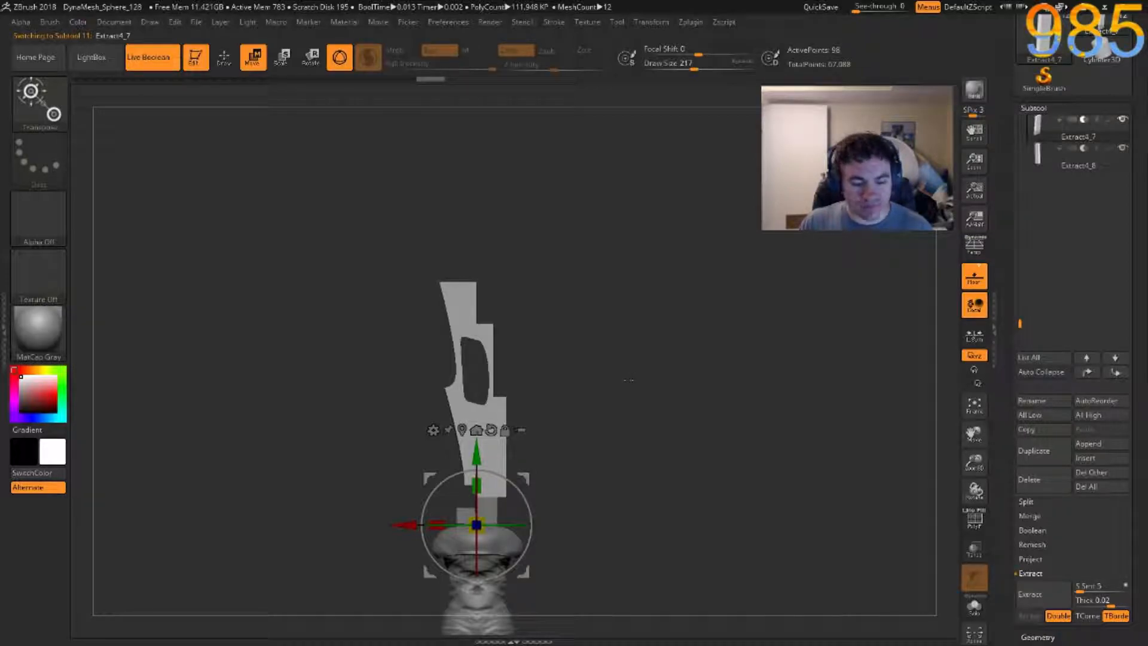
pyautogui.hotkey('ctrl', 'shift', 'd')
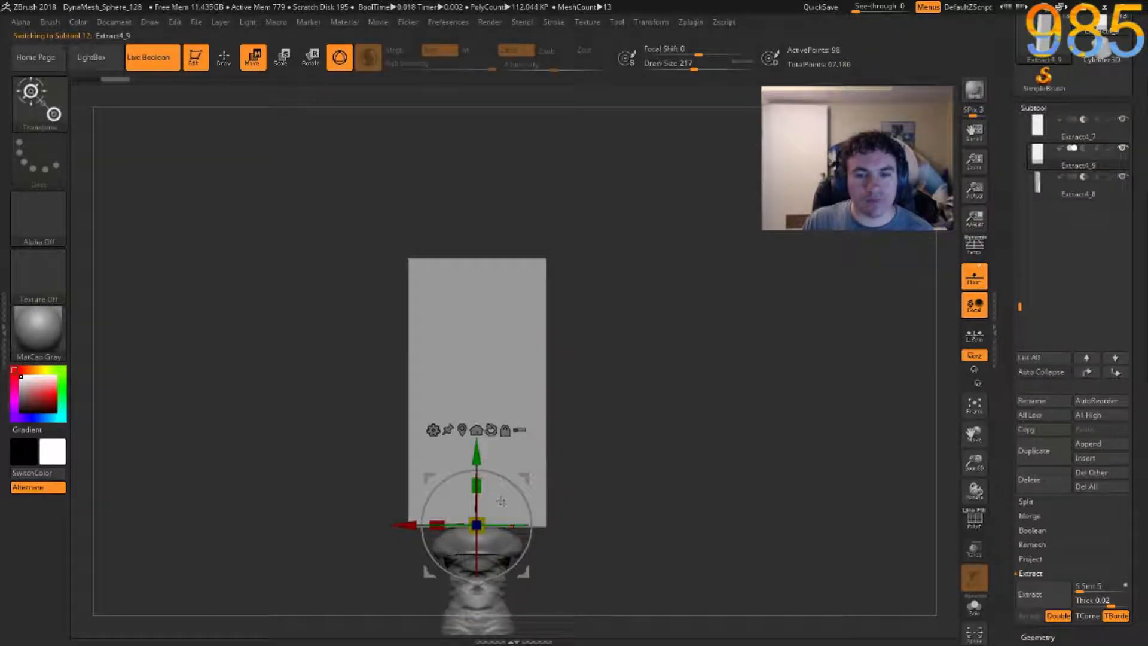
pyautogui.moveTo(523, 478); pyautogui.dragTo(333, 405)
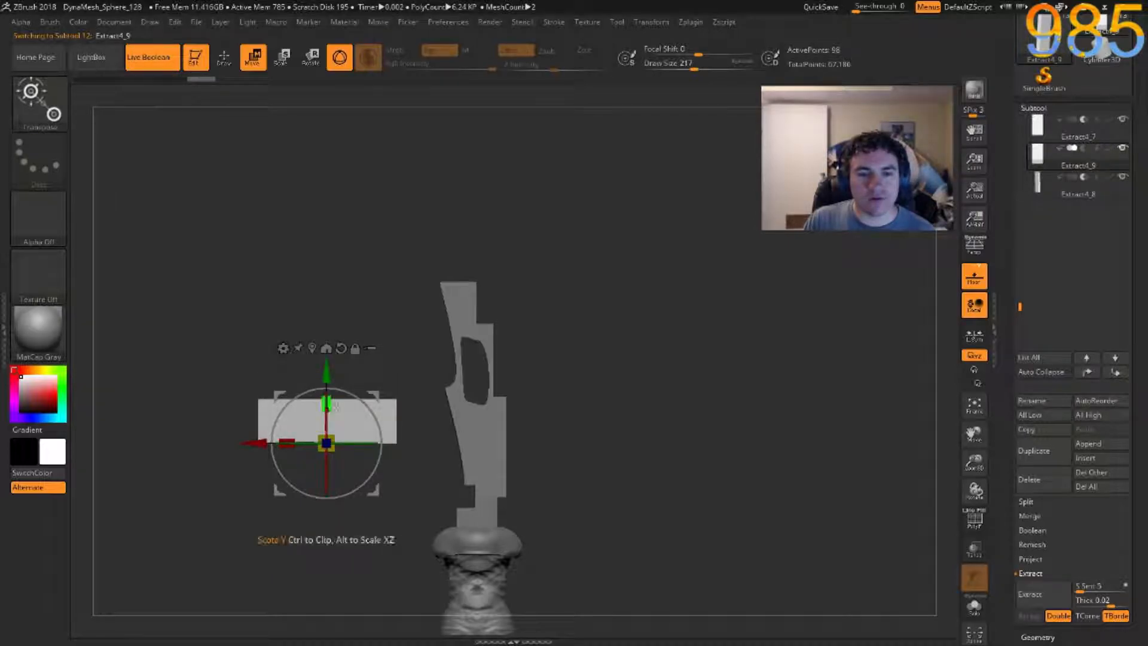
pyautogui.moveTo(287, 442); pyautogui.dragTo(320, 437)
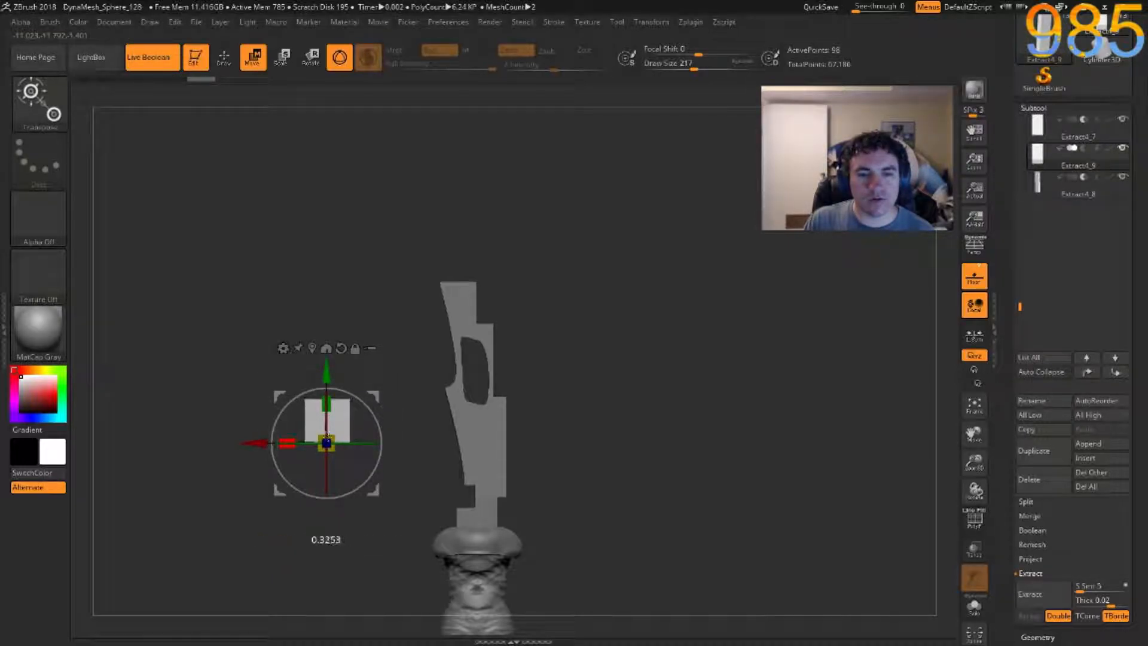
pyautogui.moveTo(361, 400); pyautogui.dragTo(391, 436)
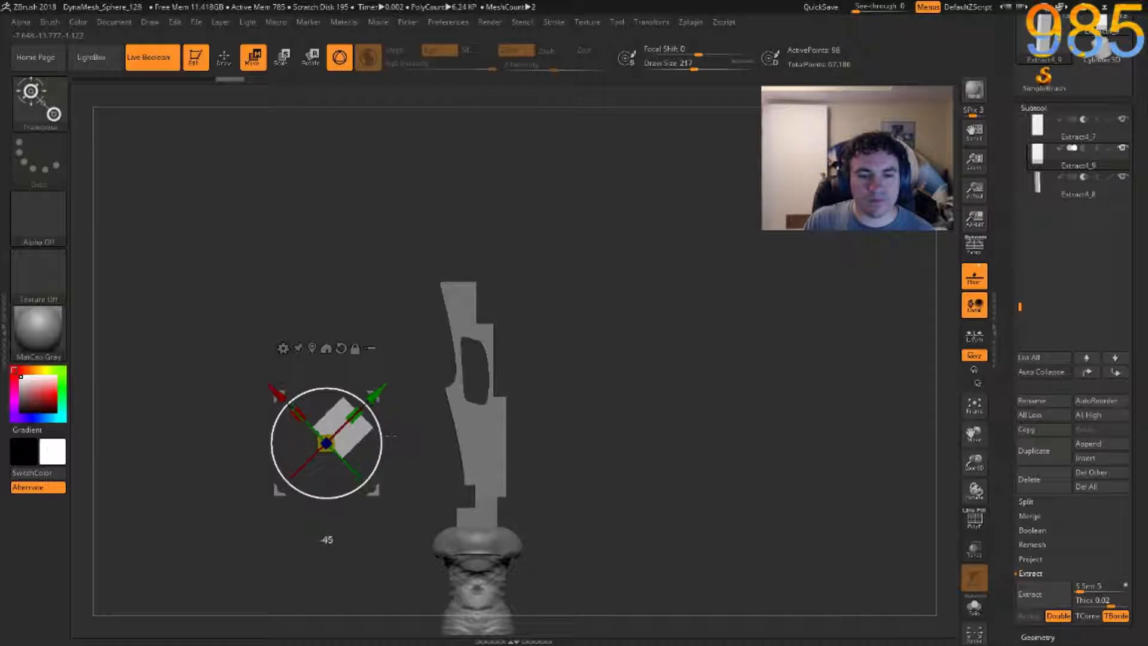
pyautogui.click(341, 348)
pyautogui.moveTo(266, 400)
pyautogui.mouseDown()
pyautogui.moveTo(364, 394)
pyautogui.moveTo(385, 427)
pyautogui.mouseUp()
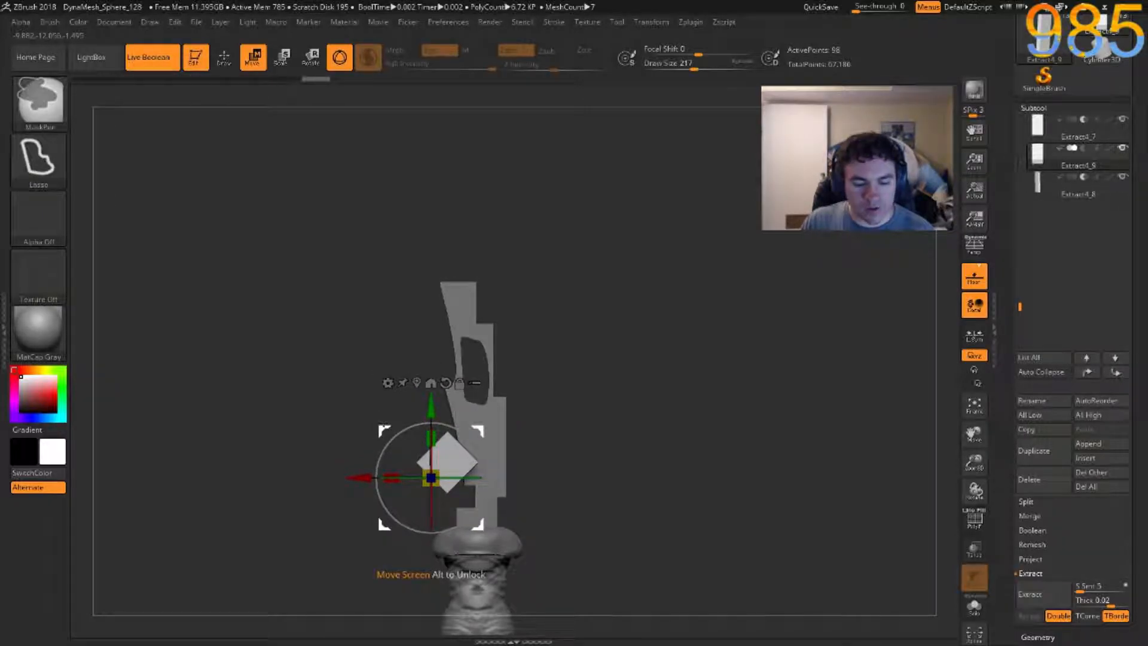
# Duplicate the diamond block twice, stepping the copies up along the scalloped edge, and set all three diamonds to subtract.
pyautogui.hotkey('ctrl', 'shift', 'd')
pyautogui.moveTo(475, 422); pyautogui.dragTo(471, 394)
pyautogui.hotkey('ctrl', 'shift')
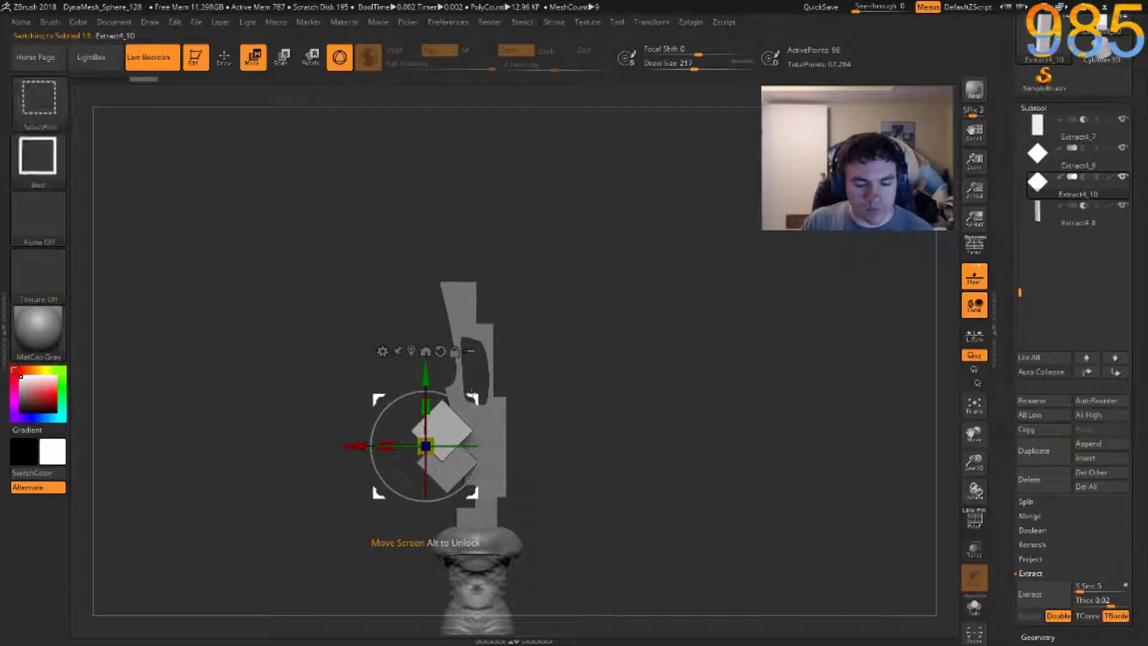
pyautogui.hotkey('ctrl', 'shift', 'd')
pyautogui.moveTo(471, 395); pyautogui.dragTo(466, 373)
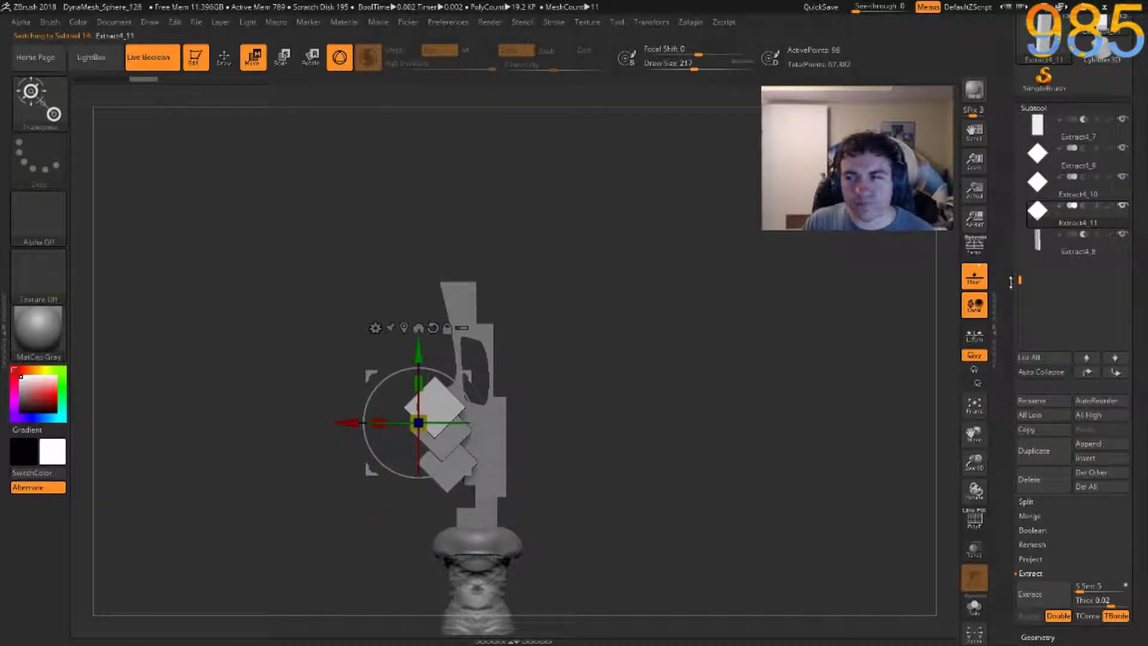
pyautogui.click(1086, 178)
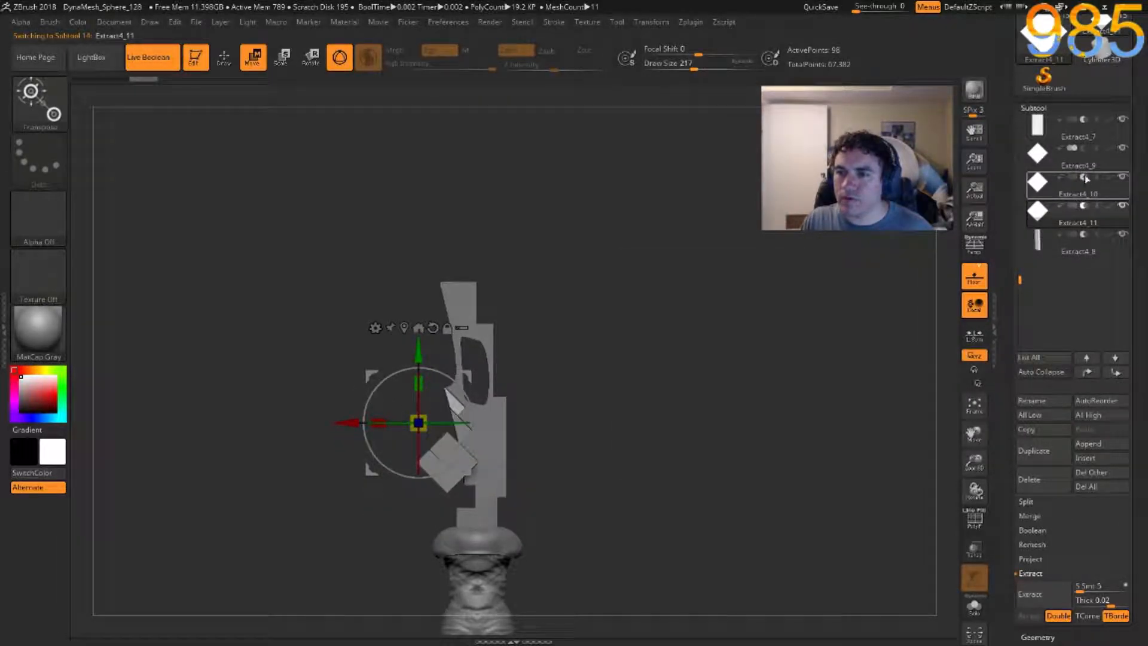
pyautogui.click(1084, 147)
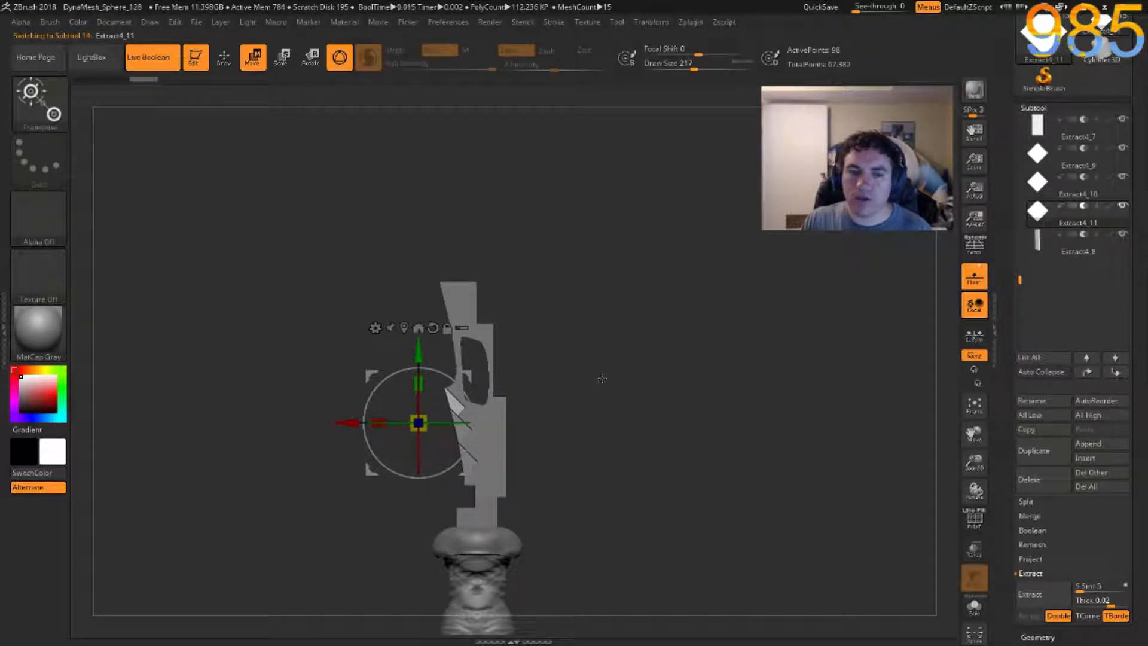
# Move the diamond cutters Extract4_9, Extract4_11 and Extract4_10 to the end of the subtool list.
pyautogui.click(1063, 167)
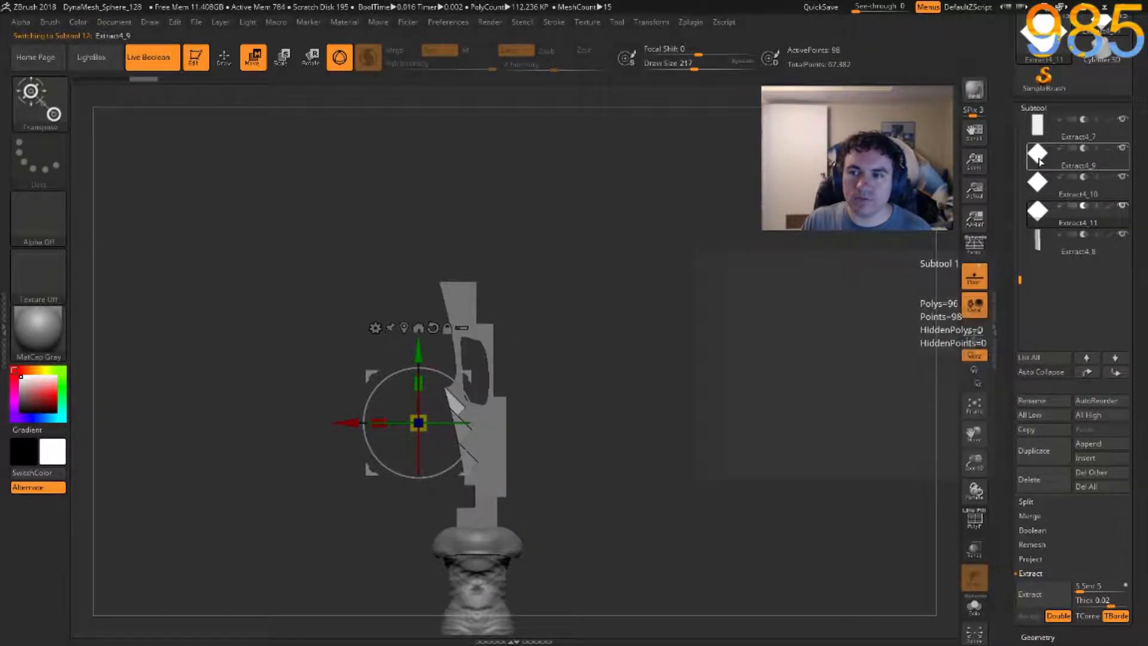
pyautogui.click(1084, 360)
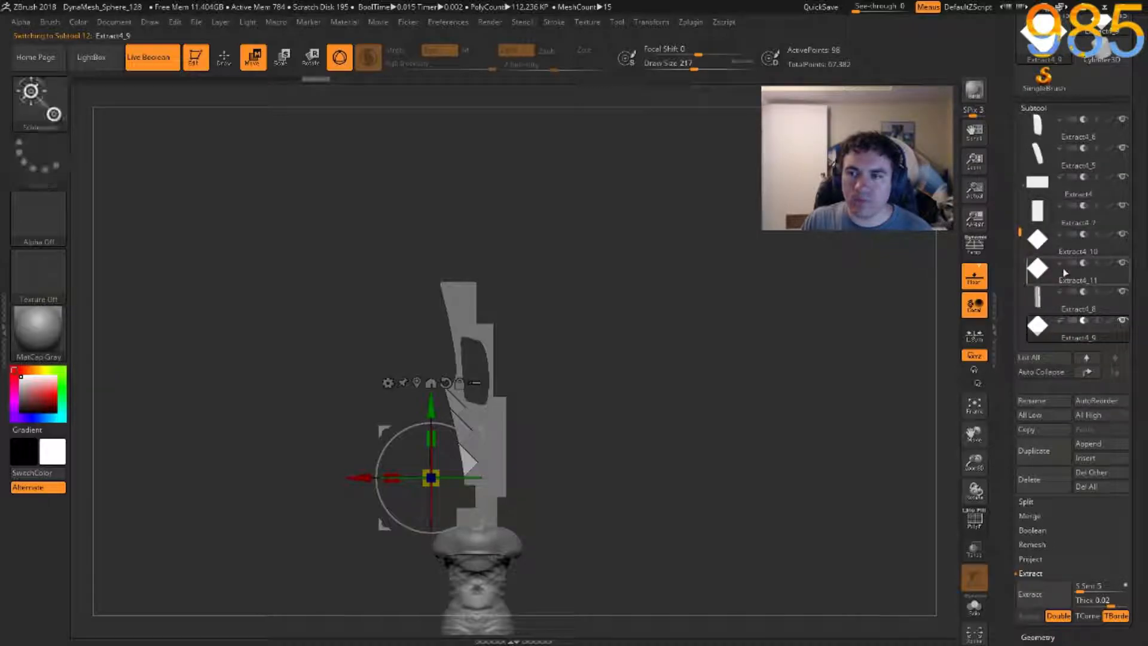
pyautogui.keyDown('alt'); pyautogui.moveTo(693, 413); pyautogui.dragTo(712, 396); pyautogui.keyUp('alt')
pyautogui.moveTo(678, 401)
pyautogui.mouseDown()
pyautogui.moveTo(704, 402)
pyautogui.moveTo(669, 395)
pyautogui.mouseUp()
pyautogui.keyDown('ctrl'); pyautogui.moveTo(635, 341); pyautogui.dragTo(964, 264, button='right'); pyautogui.keyUp('ctrl')
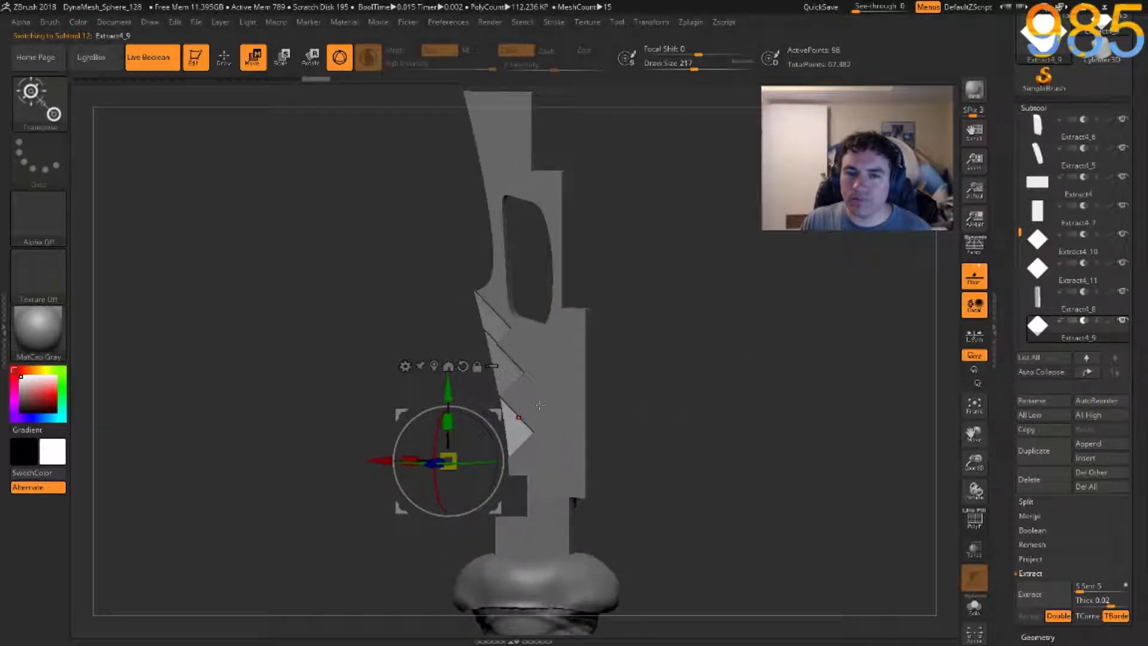
pyautogui.keyDown('alt'); pyautogui.click(509, 330); pyautogui.keyUp('alt')
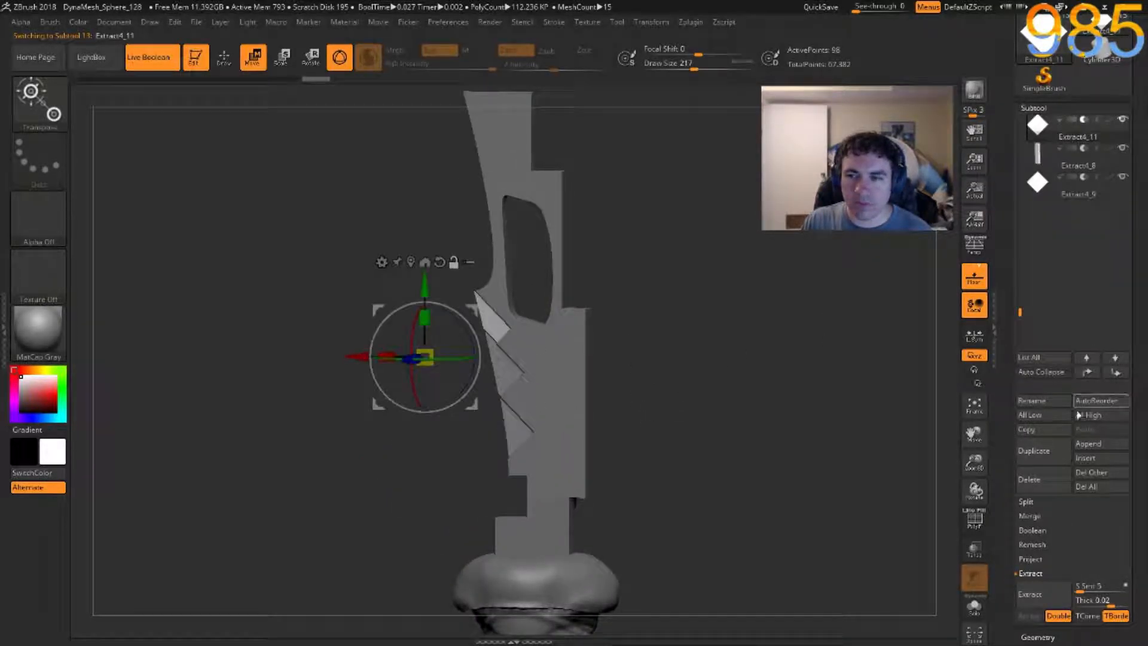
pyautogui.press('ctrl')
pyautogui.click(1114, 373)
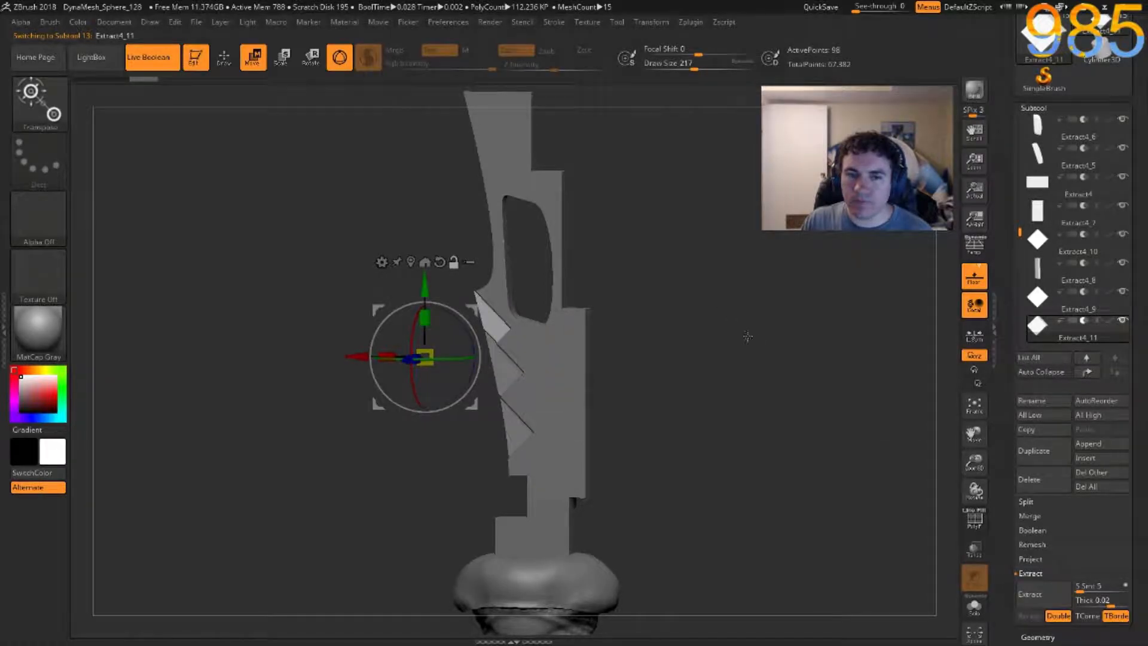
pyautogui.keyDown('alt'); pyautogui.click(533, 375); pyautogui.keyUp('alt')
pyautogui.hotkey('ctrl', 'shift')
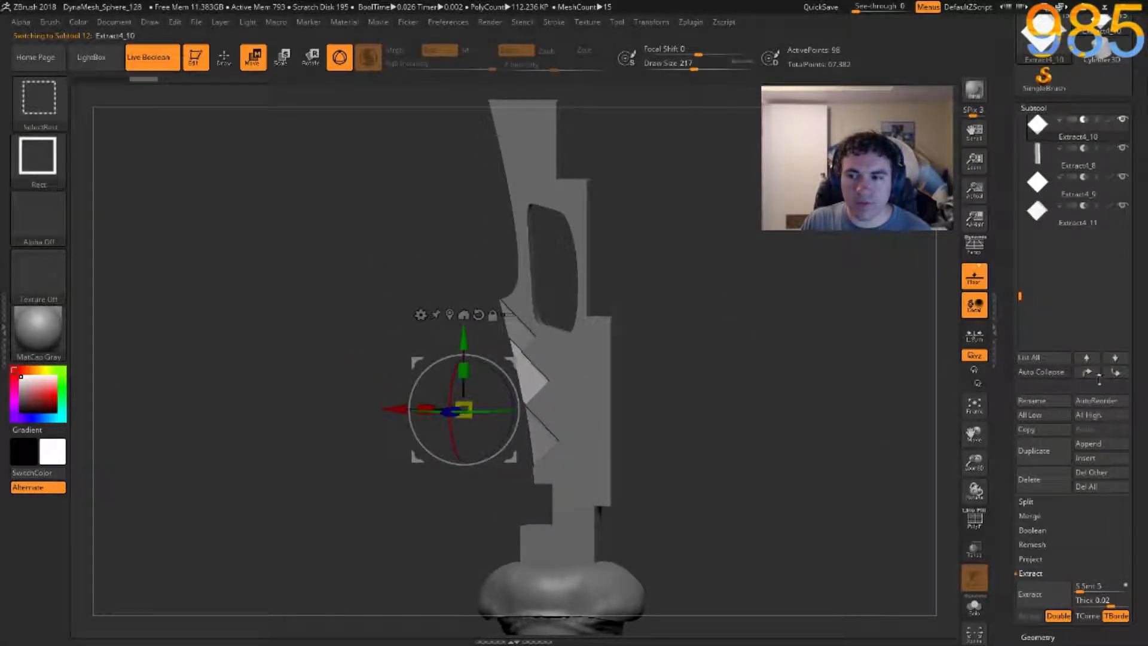
pyautogui.click(1113, 374)
pyautogui.moveTo(380, 392); pyautogui.dragTo(490, 394)
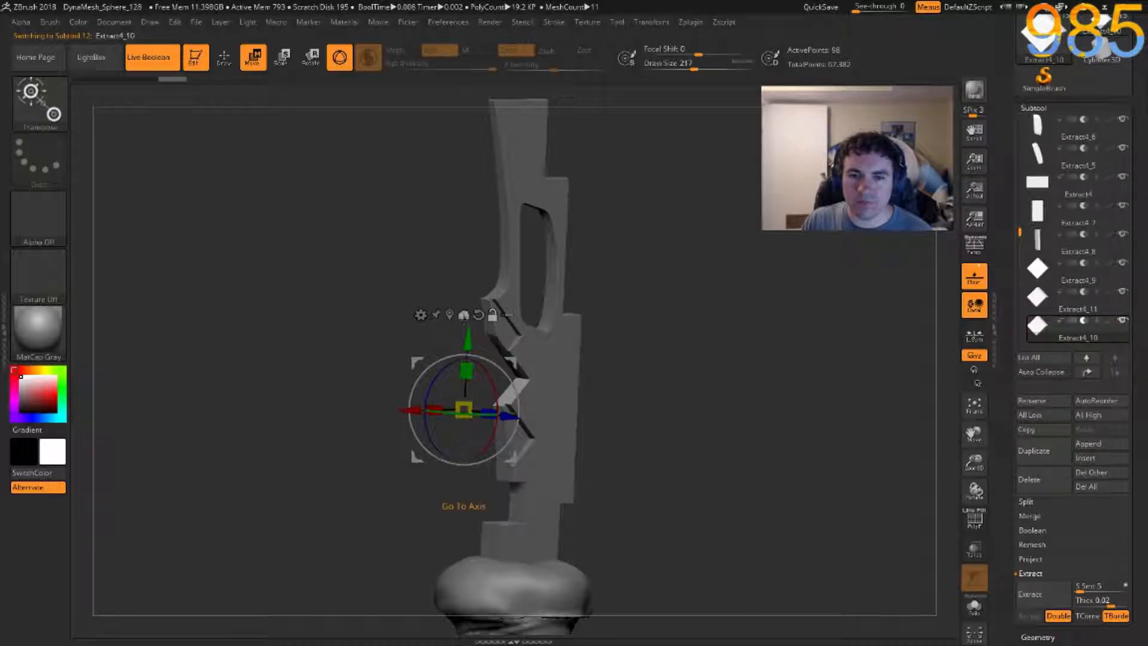
# Shift diamond cutters Extract4_11 and Extract4_9 through the blade's thickness so they cut full notches.
pyautogui.keyDown('alt'); pyautogui.click(515, 338); pyautogui.keyUp('alt')
pyautogui.keyDown('ctrl'); pyautogui.moveTo(721, 413); pyautogui.dragTo(726, 478, button='right'); pyautogui.keyUp('ctrl')
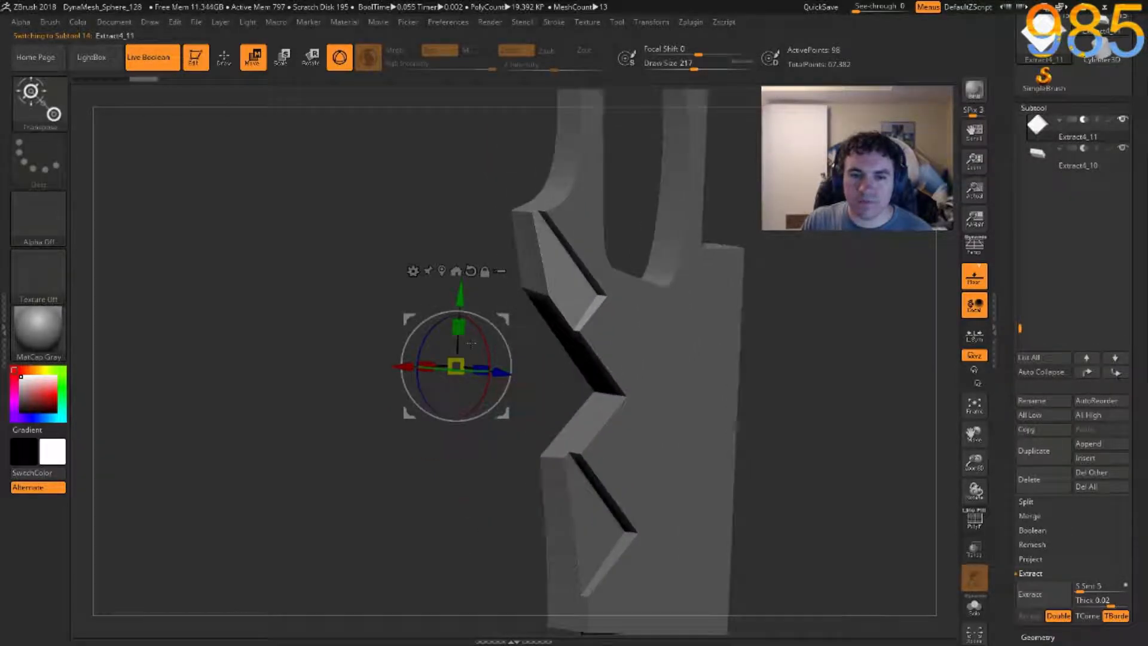
pyautogui.moveTo(478, 364); pyautogui.dragTo(473, 363)
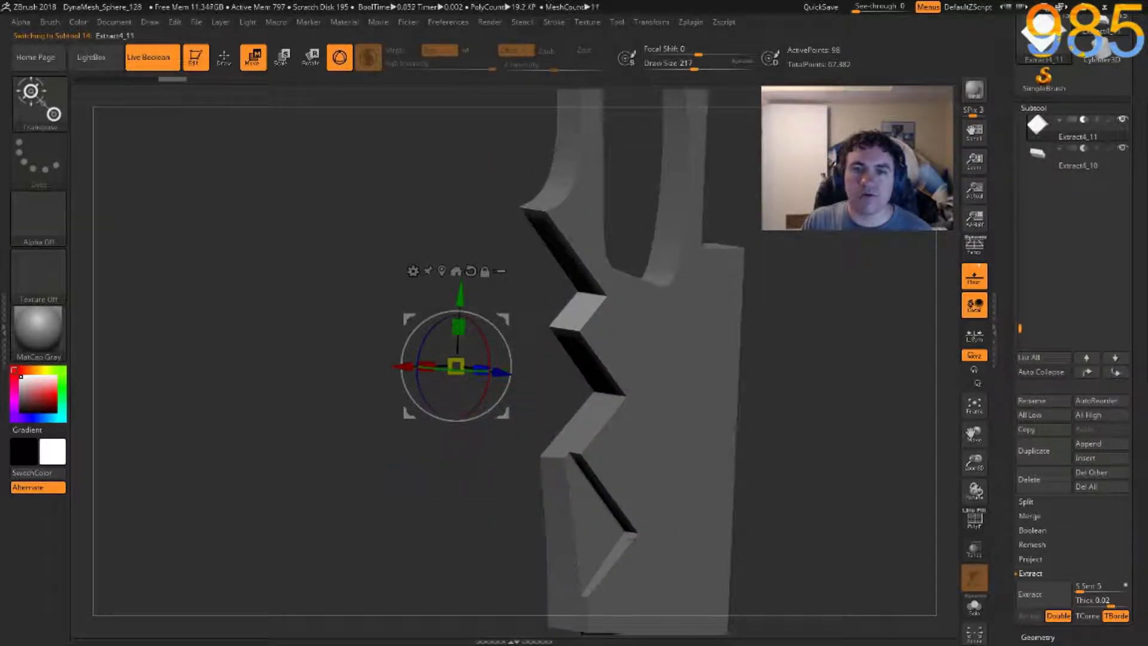
pyautogui.keyDown('alt'); pyautogui.click(585, 520); pyautogui.keyUp('alt')
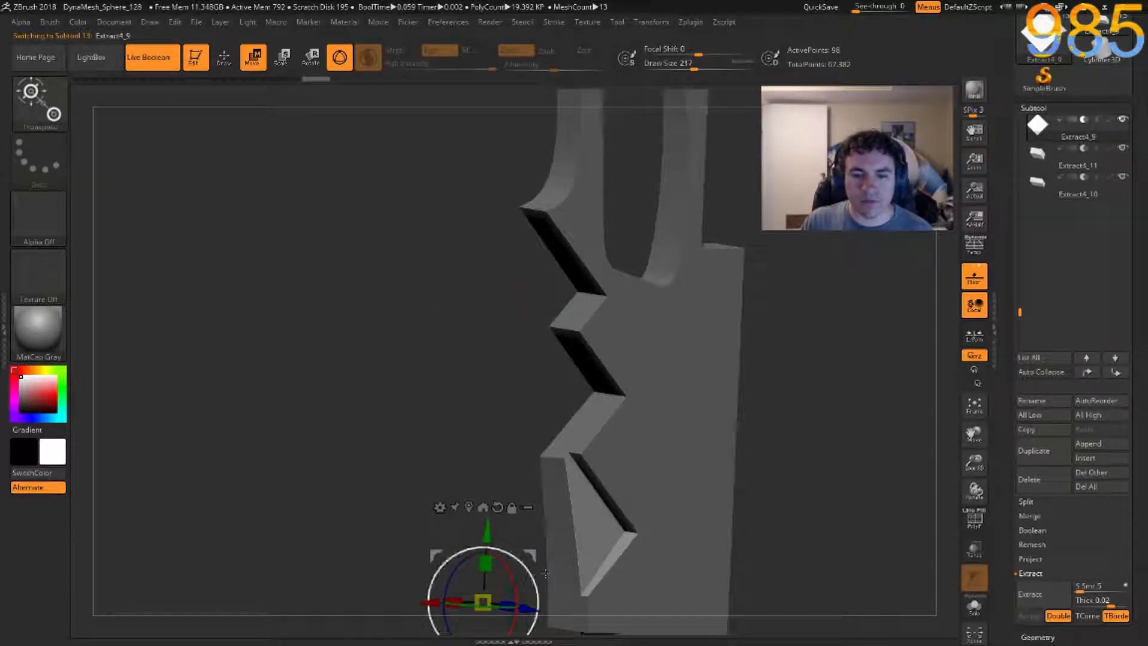
pyautogui.keyDown('alt'); pyautogui.moveTo(832, 357); pyautogui.dragTo(818, 215, button='right'); pyautogui.keyUp('alt')
pyautogui.moveTo(495, 506); pyautogui.dragTo(734, 567)
pyautogui.keyDown('ctrl'); pyautogui.moveTo(689, 428); pyautogui.dragTo(679, 320, button='right'); pyautogui.keyUp('ctrl')
pyautogui.moveTo(679, 320); pyautogui.dragTo(650, 393, button='right')
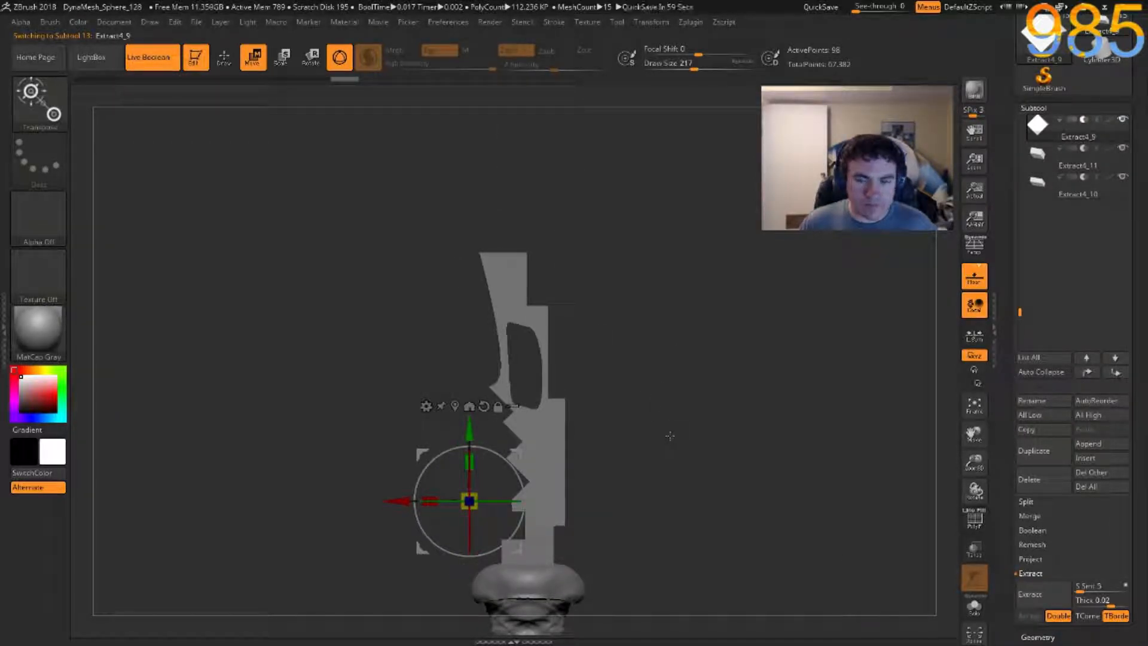
# Select the handle's cap Extract2 and choose the Flatten brush with a draw size of 94.
pyautogui.moveTo(671, 434)
pyautogui.mouseDown(button='right')
pyautogui.moveTo(718, 439)
pyautogui.moveTo(685, 456)
pyautogui.moveTo(669, 446)
pyautogui.mouseUp(button='right')
pyautogui.keyDown('alt'); pyautogui.moveTo(658, 565); pyautogui.dragTo(651, 356, button='right'); pyautogui.keyUp('alt')
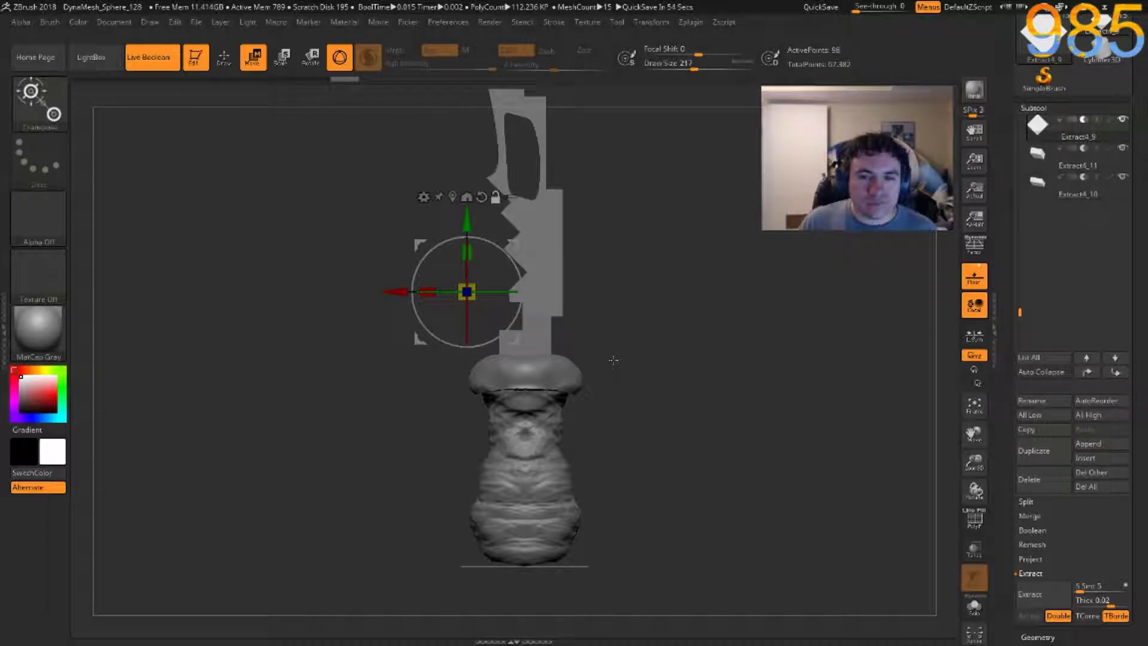
pyautogui.keyDown('alt'); pyautogui.moveTo(646, 324); pyautogui.dragTo(657, 398); pyautogui.keyUp('alt')
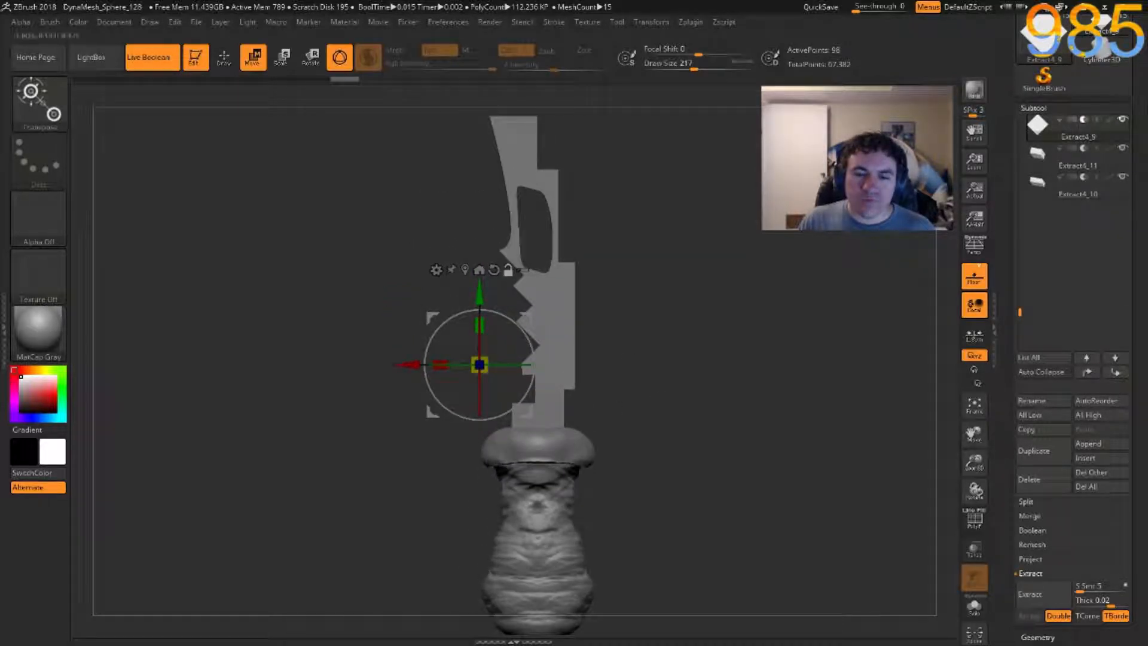
pyautogui.keyDown('alt'); pyautogui.click(557, 447); pyautogui.keyUp('alt')
pyautogui.press('b')
pyautogui.press('c')
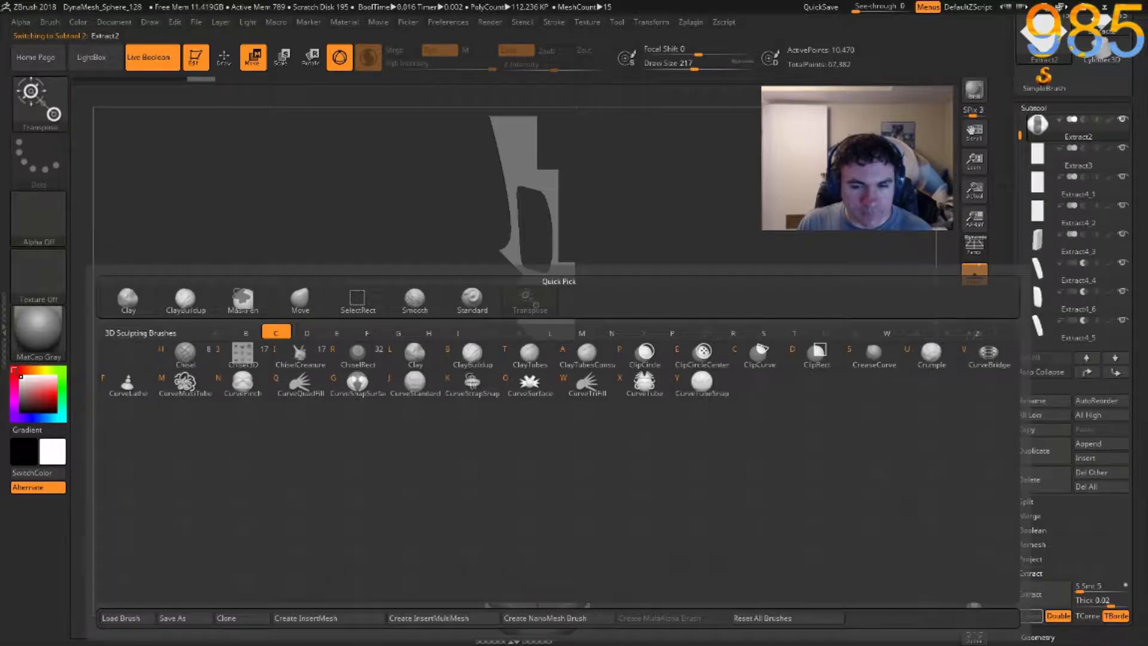
pyautogui.press('b')
pyautogui.keyDown('ctrl'); pyautogui.moveTo(685, 436); pyautogui.dragTo(651, 397, button='right'); pyautogui.keyUp('ctrl')
pyautogui.press('b')
pyautogui.press('f')
pyautogui.press('a')
pyautogui.moveTo(543, 329); pyautogui.dragTo(526, 327)
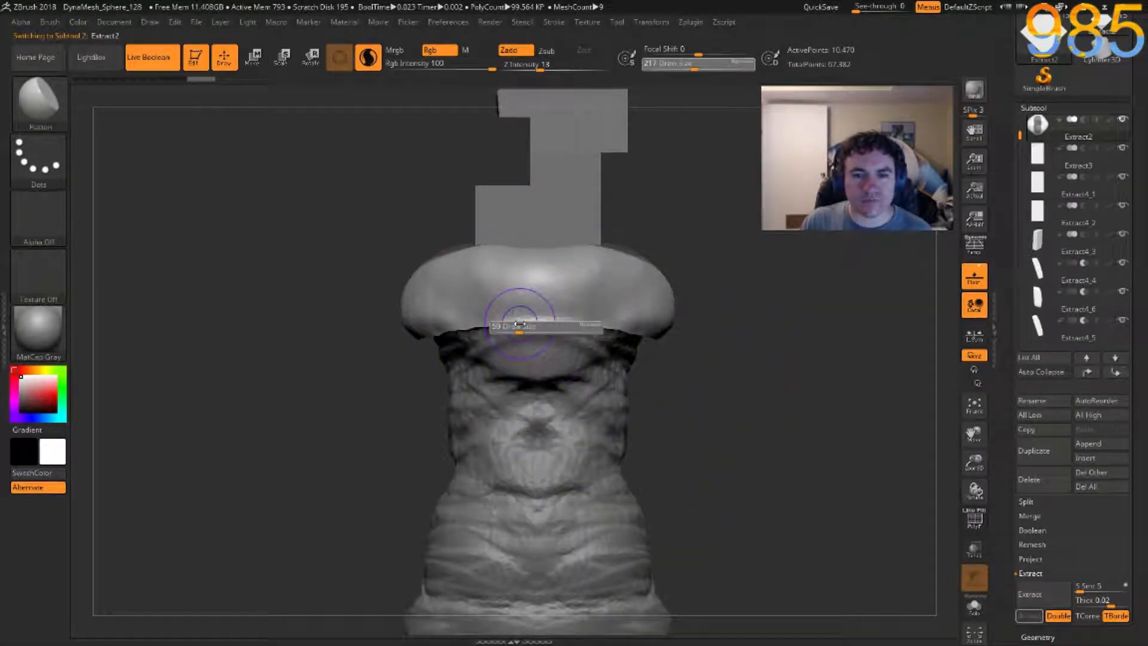
# Try to flatten the cap's side with the Flatten brush, and undo the strokes.
pyautogui.moveTo(298, 308); pyautogui.dragTo(335, 334)
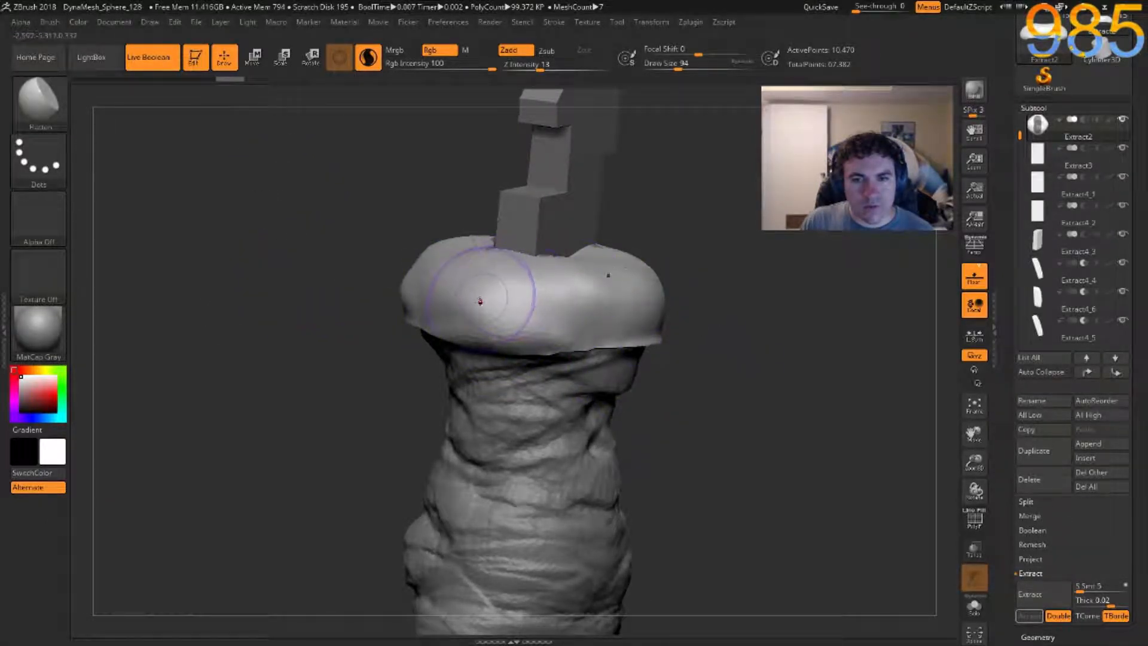
pyautogui.moveTo(486, 313)
pyautogui.mouseDown()
pyautogui.moveTo(510, 315)
pyautogui.moveTo(504, 295)
pyautogui.moveTo(500, 328)
pyautogui.mouseUp()
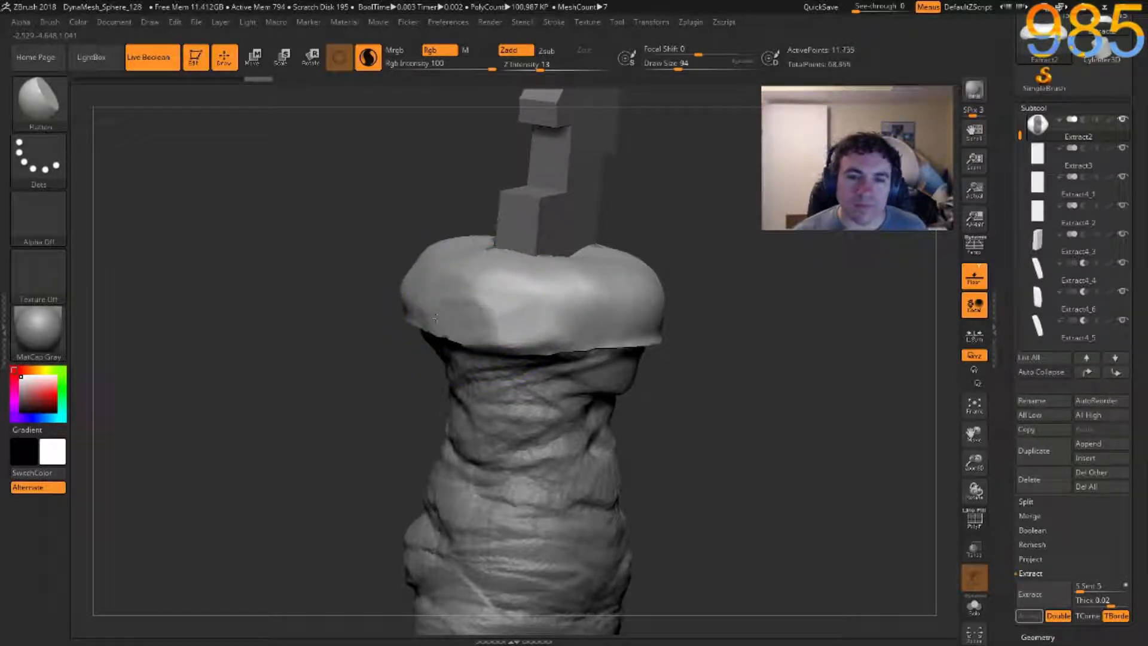
pyautogui.moveTo(500, 307)
pyautogui.mouseDown()
pyautogui.moveTo(461, 309)
pyautogui.moveTo(503, 326)
pyautogui.moveTo(540, 313)
pyautogui.mouseUp()
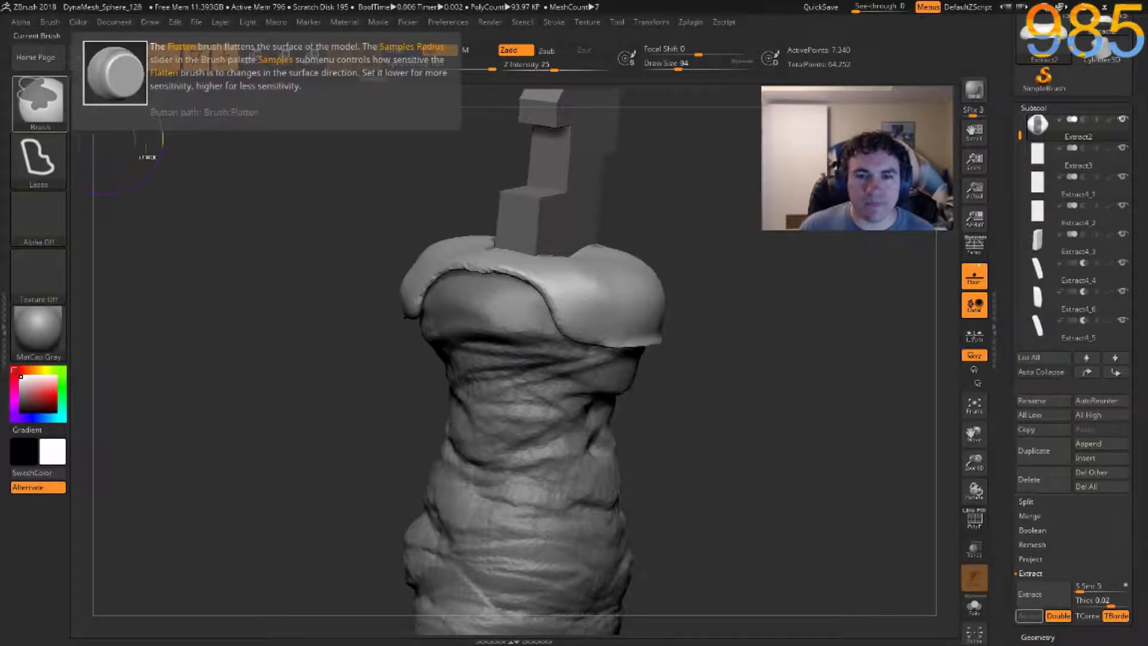
pyautogui.hotkey('ctrl', 'z')
pyautogui.hotkey('ctrl', 'z')
pyautogui.hotkey('ctrl', 'z')
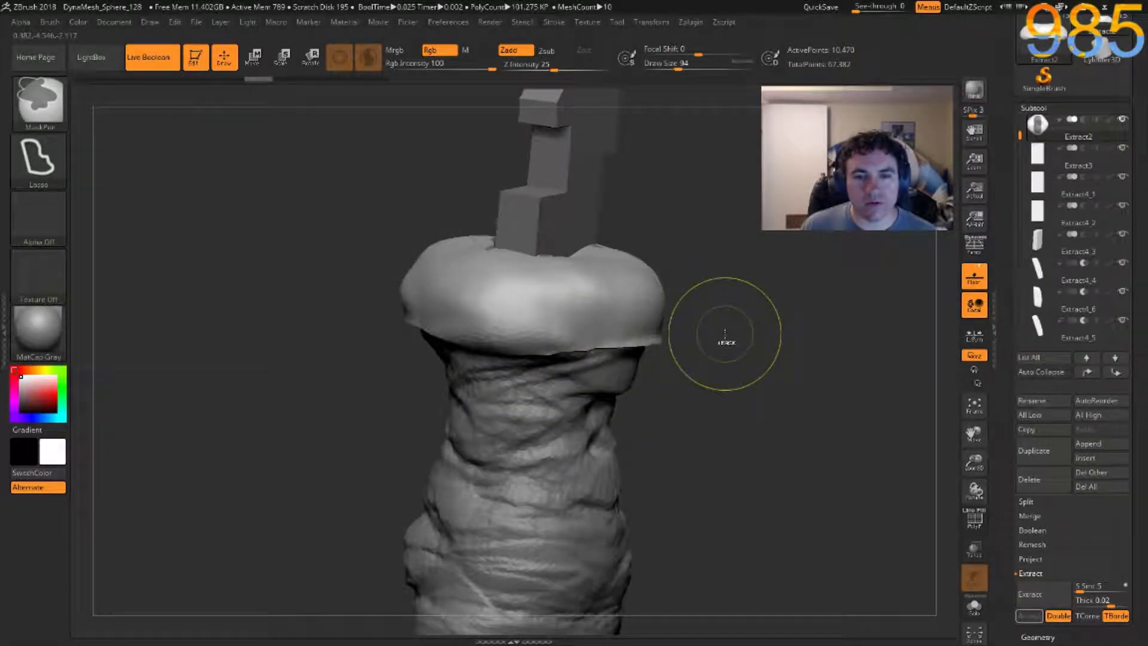
pyautogui.hotkey('ctrl', 'z')
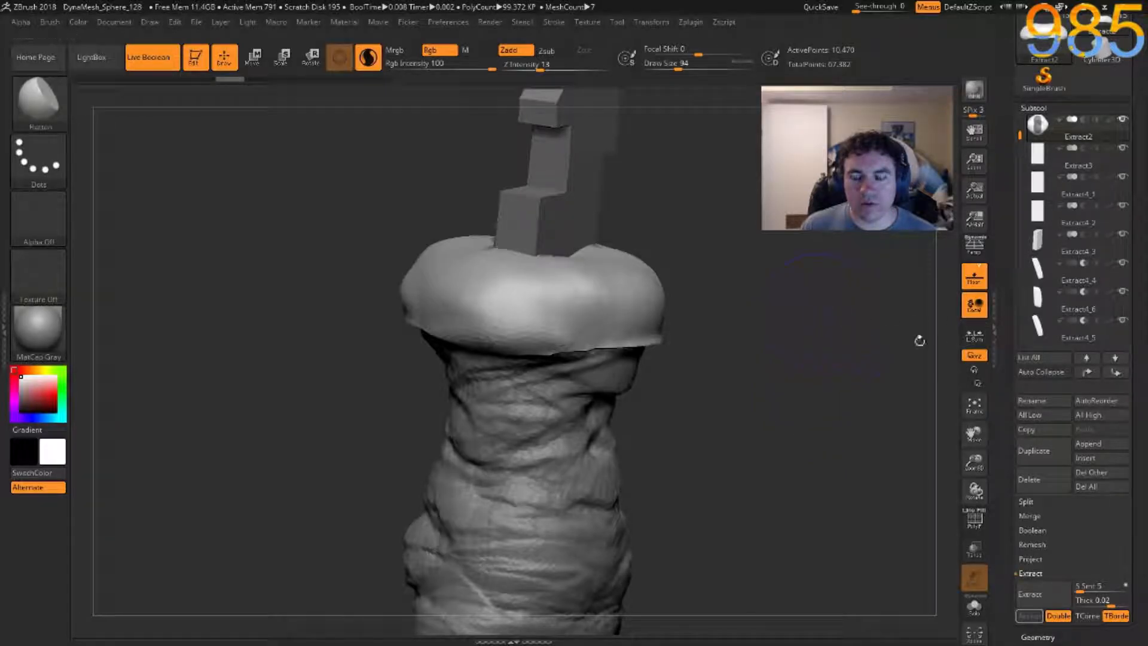
# Isolate the cap and work its surface with the Inflat brush, undoing two strokes and smoothing the area.
pyautogui.click(974, 605)
pyautogui.moveTo(804, 473)
pyautogui.mouseDown()
pyautogui.moveTo(770, 288)
pyautogui.moveTo(641, 387)
pyautogui.mouseUp()
pyautogui.press('b')
pyautogui.press('i')
pyautogui.press('n')
pyautogui.moveTo(551, 406)
pyautogui.mouseDown()
pyautogui.moveTo(526, 407)
pyautogui.moveTo(562, 460)
pyautogui.mouseUp()
pyautogui.moveTo(556, 386)
pyautogui.mouseDown()
pyautogui.moveTo(568, 490)
pyautogui.moveTo(512, 353)
pyautogui.moveTo(435, 383)
pyautogui.moveTo(467, 478)
pyautogui.moveTo(508, 419)
pyautogui.moveTo(598, 406)
pyautogui.moveTo(585, 439)
pyautogui.moveTo(605, 395)
pyautogui.moveTo(585, 439)
pyautogui.mouseUp()
pyautogui.moveTo(621, 452)
pyautogui.mouseDown()
pyautogui.moveTo(592, 395)
pyautogui.moveTo(494, 353)
pyautogui.moveTo(458, 360)
pyautogui.moveTo(447, 413)
pyautogui.moveTo(530, 386)
pyautogui.moveTo(432, 444)
pyautogui.moveTo(441, 482)
pyautogui.moveTo(432, 464)
pyautogui.moveTo(437, 474)
pyautogui.moveTo(445, 456)
pyautogui.moveTo(423, 444)
pyautogui.moveTo(437, 436)
pyautogui.moveTo(442, 450)
pyautogui.mouseUp()
pyautogui.hotkey('ctrl', 'z')
pyautogui.hotkey('ctrl', 'z')
pyautogui.moveTo(604, 416)
pyautogui.keyDown('shift'); pyautogui.mouseDown()
pyautogui.moveTo(514, 384)
pyautogui.moveTo(456, 432)
pyautogui.moveTo(434, 477)
pyautogui.moveTo(410, 468)
pyautogui.mouseUp(); pyautogui.keyUp('shift')
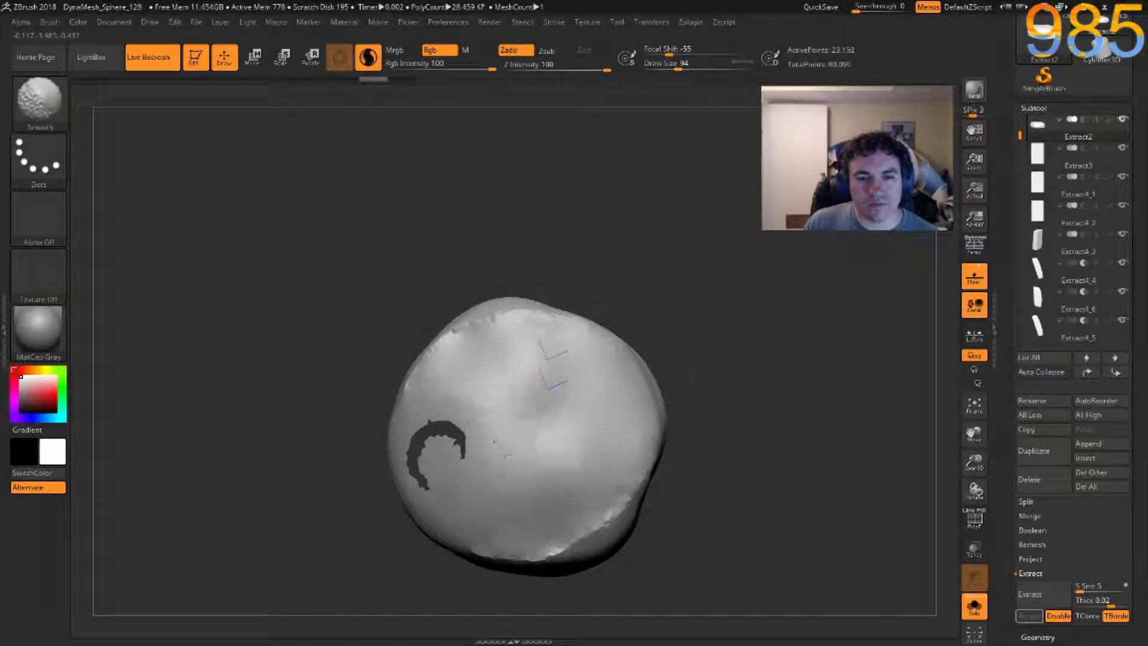
# Open the Modify Topology options for the cap's geometry and examine the cap's underside and profile.
pyautogui.moveTo(1002, 541); pyautogui.dragTo(1004, 442)
pyautogui.click(1025, 532)
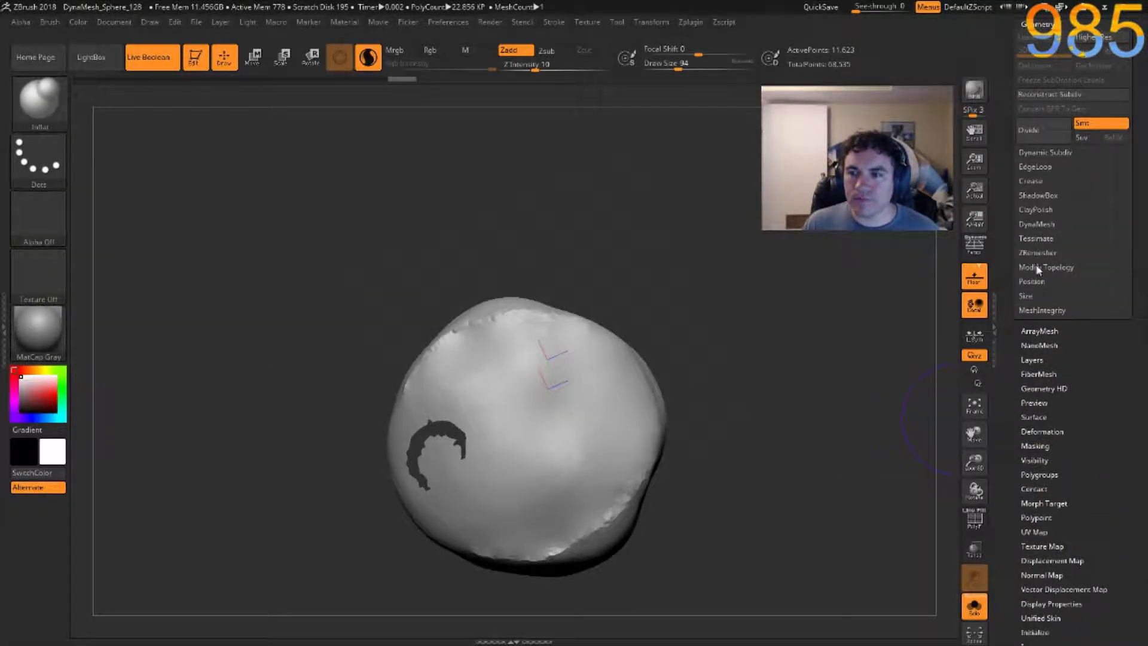
pyautogui.click(1042, 267)
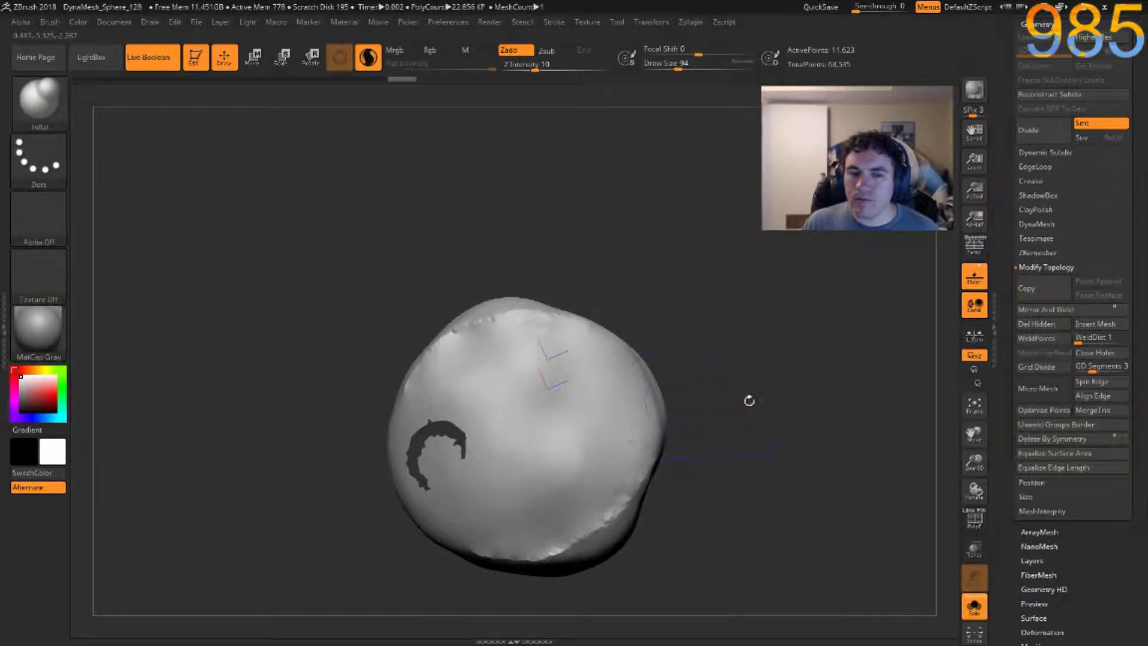
pyautogui.moveTo(733, 397); pyautogui.dragTo(719, 437)
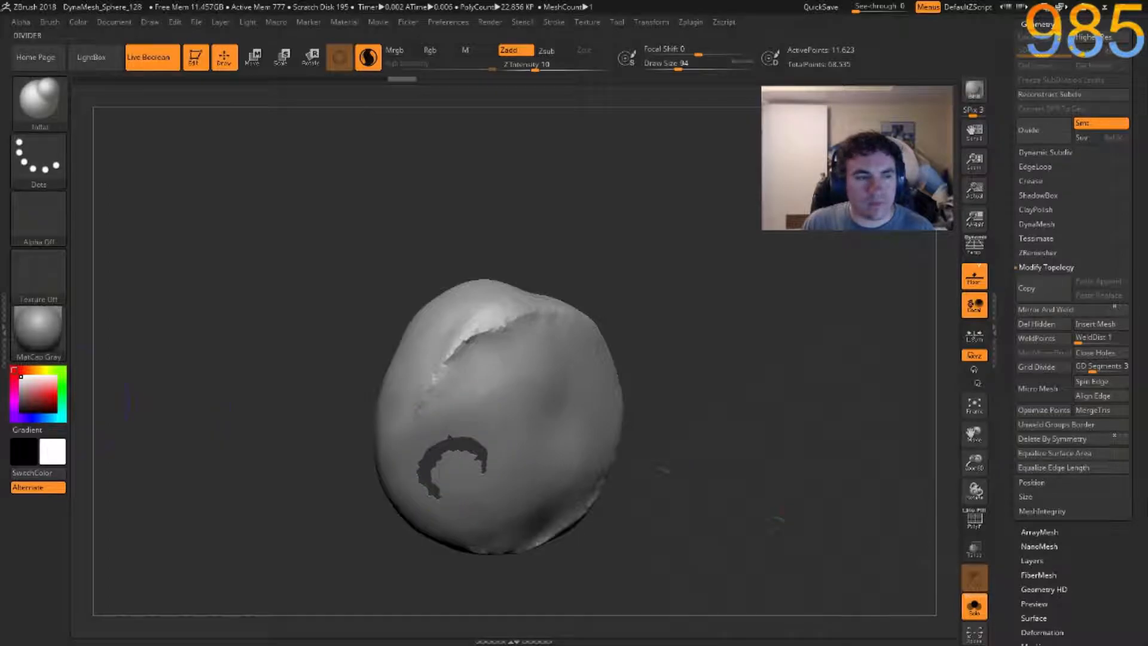
pyautogui.moveTo(820, 403)
pyautogui.mouseDown()
pyautogui.moveTo(749, 450)
pyautogui.moveTo(711, 459)
pyautogui.mouseUp()
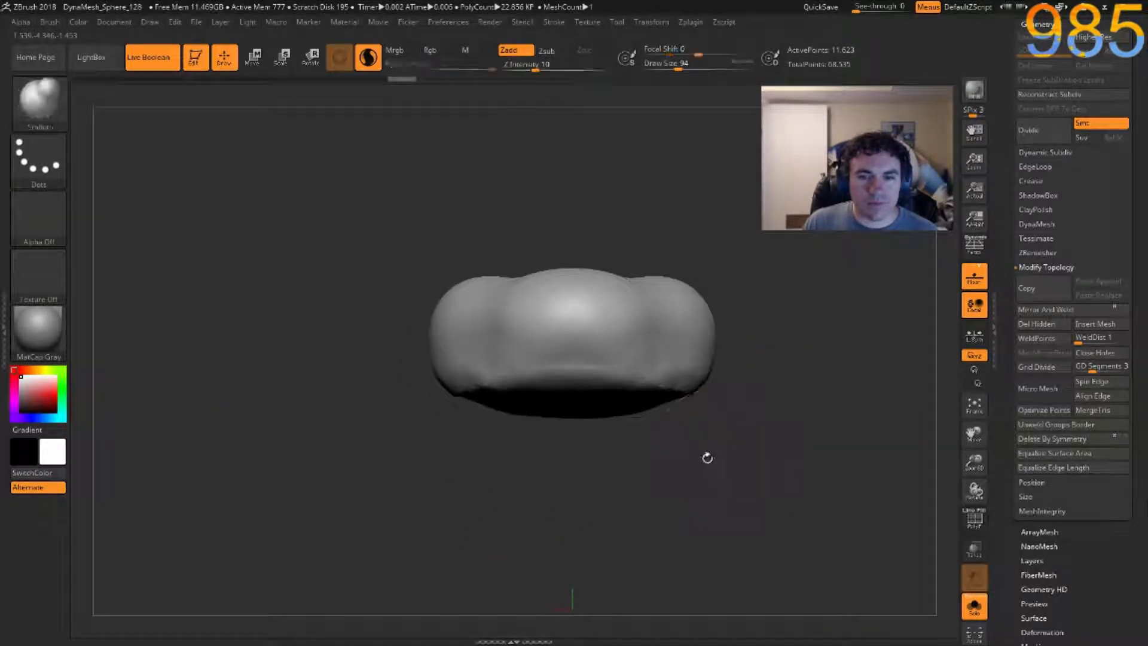
# Switch the mask brush to the FreeHand stroke and mask the cap's upper part, leaving only its lower rim unmasked.
pyautogui.moveTo(761, 517)
pyautogui.keyDown('ctrl'); pyautogui.mouseDown()
pyautogui.moveTo(359, 426)
pyautogui.moveTo(267, 333)
pyautogui.moveTo(540, 394)
pyautogui.mouseUp(); pyautogui.keyUp('ctrl')
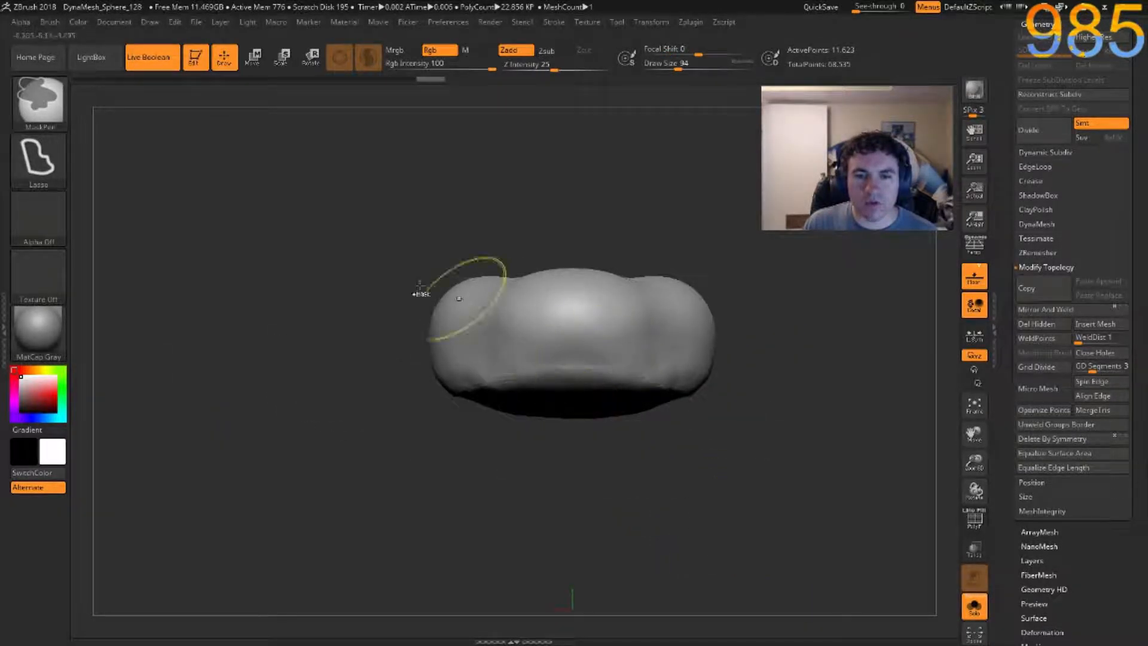
pyautogui.click(38, 158)
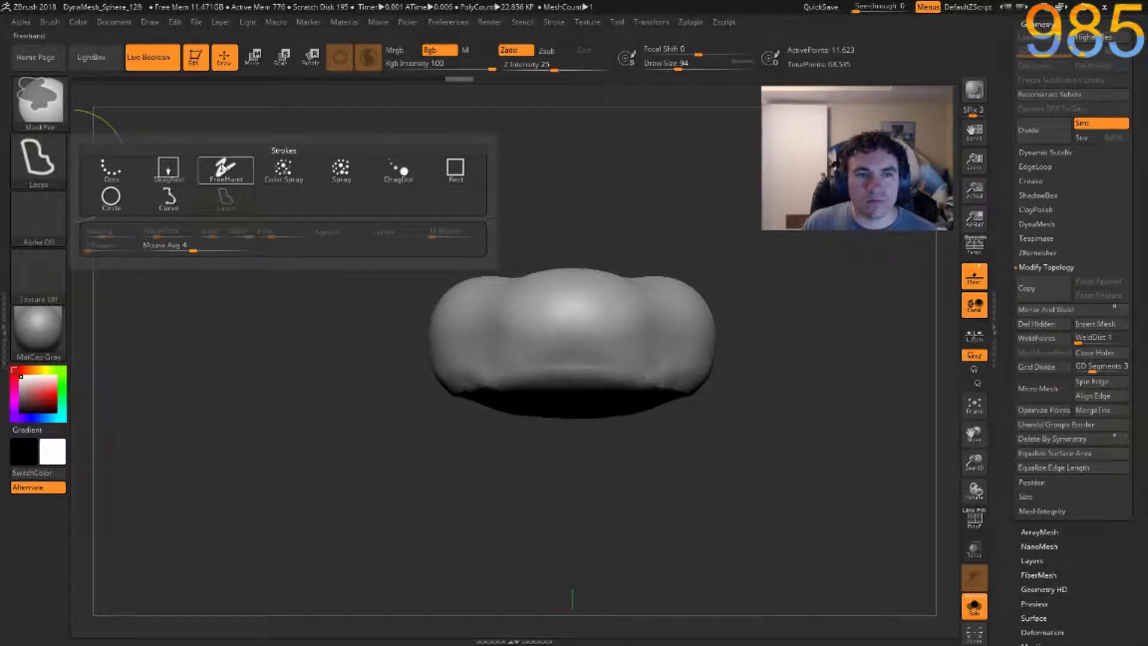
pyautogui.click(226, 170)
pyautogui.keyDown('ctrl'); pyautogui.moveTo(344, 464); pyautogui.dragTo(802, 359); pyautogui.keyUp('ctrl')
pyautogui.keyDown('ctrl'); pyautogui.click(744, 407); pyautogui.keyUp('ctrl')
# Centre the gizmo on the cap's unmasked lower rim, squash it vertically into a flat underside, and clear the mask.
pyautogui.press('w')
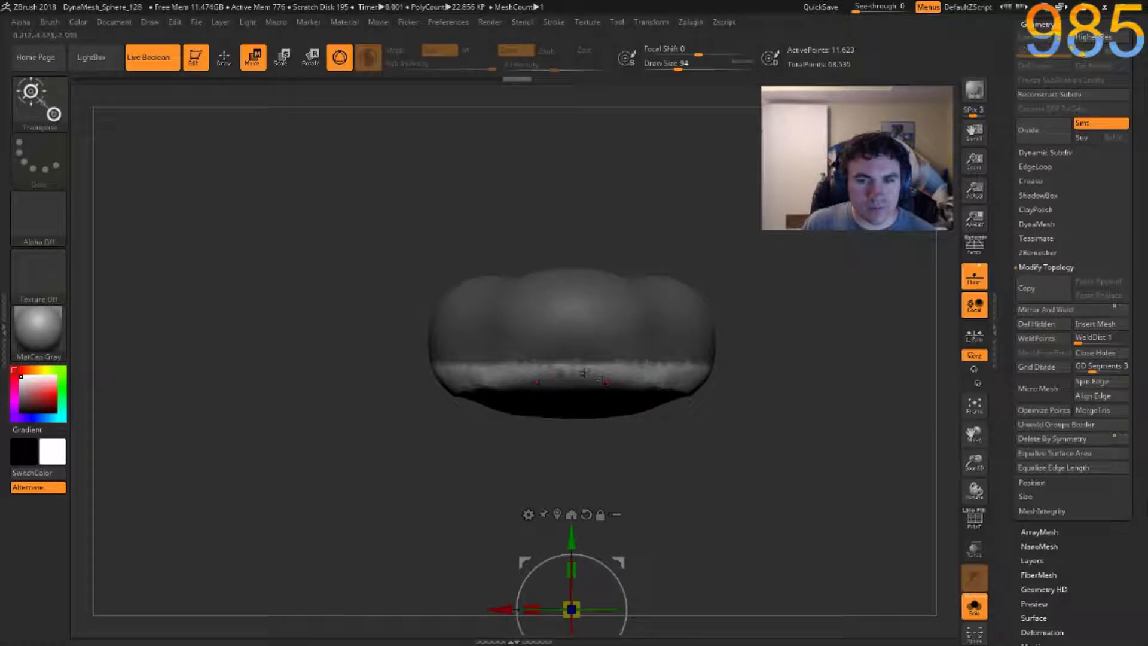
pyautogui.click(573, 370)
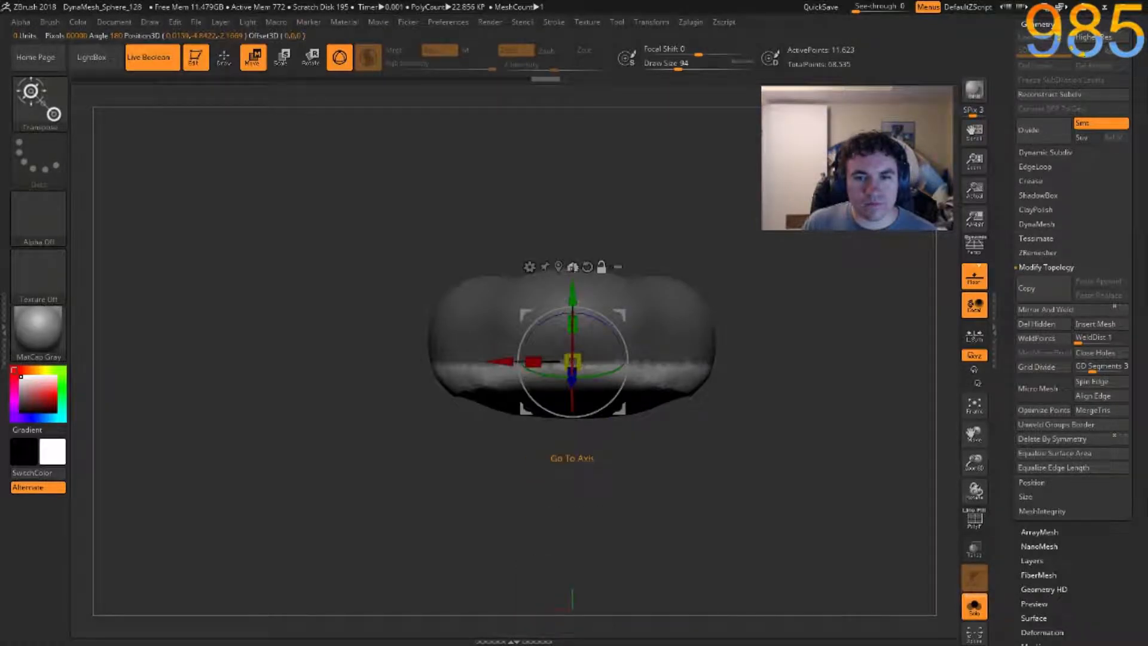
pyautogui.moveTo(571, 323); pyautogui.dragTo(585, 440)
pyautogui.moveTo(413, 509); pyautogui.dragTo(375, 413)
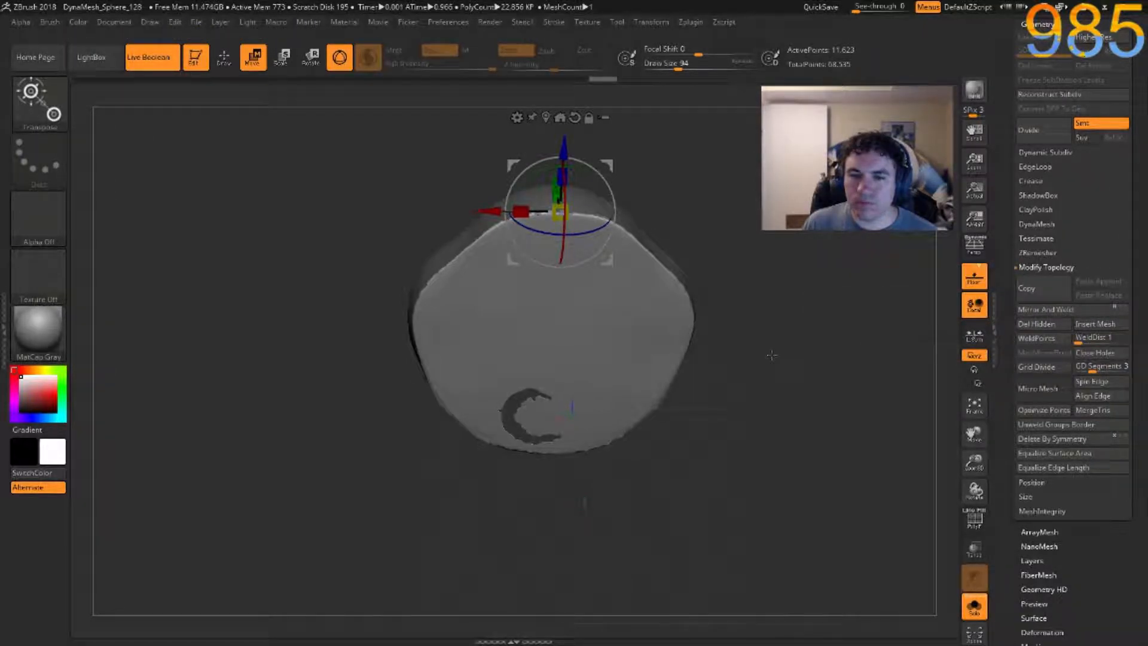
pyautogui.keyDown('ctrl'); pyautogui.keyDown('shift'); pyautogui.click(739, 395); pyautogui.keyUp('shift'); pyautogui.keyUp('ctrl')
pyautogui.moveTo(775, 394); pyautogui.dragTo(709, 284)
# Choose the Flatten brush, raise its Z intensity to 100, and start flattening the cap's rounded lobes.
pyautogui.press('b')
pyautogui.press('f')
pyautogui.press('a')
pyautogui.moveTo(753, 235)
pyautogui.keyDown('alt'); pyautogui.mouseDown()
pyautogui.moveTo(702, 424)
pyautogui.moveTo(667, 394)
pyautogui.mouseUp(); pyautogui.keyUp('alt')
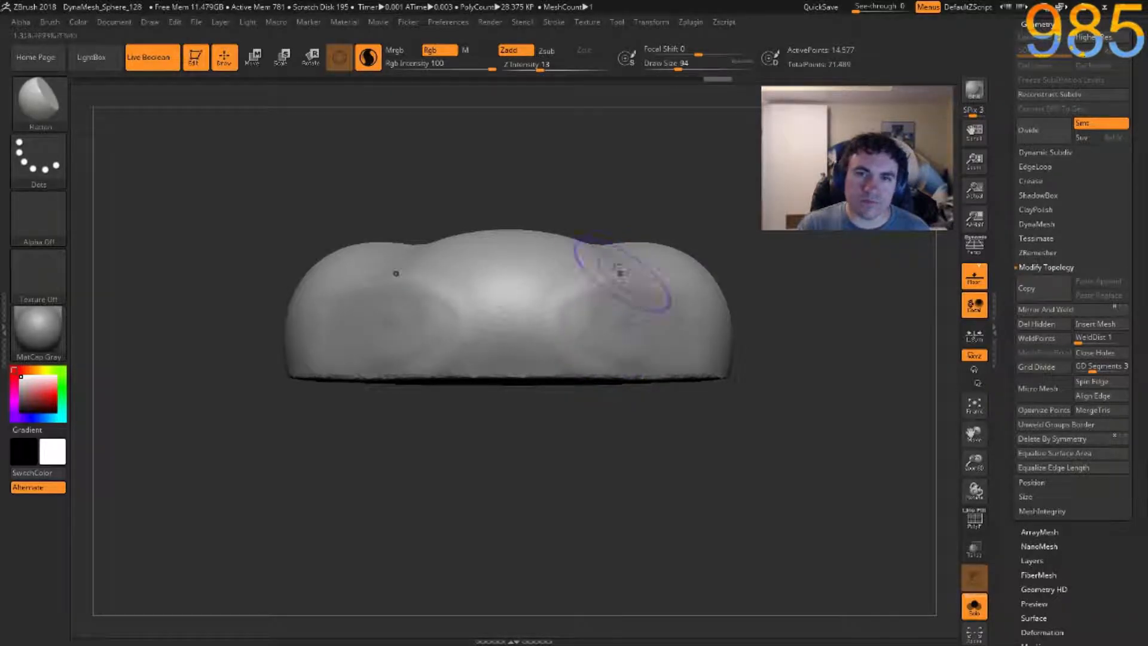
pyautogui.moveTo(551, 78); pyautogui.dragTo(732, 82)
pyautogui.moveTo(571, 69); pyautogui.dragTo(611, 69)
pyautogui.moveTo(596, 305)
pyautogui.mouseDown()
pyautogui.moveTo(636, 316)
pyautogui.moveTo(551, 315)
pyautogui.moveTo(625, 345)
pyautogui.moveTo(562, 299)
pyautogui.moveTo(639, 339)
pyautogui.moveTo(584, 302)
pyautogui.moveTo(589, 289)
pyautogui.mouseUp()
# Sculpt broad, irregular rock-like planes across the cap's top and sides with the Flatten brush.
pyautogui.moveTo(847, 385)
pyautogui.mouseDown()
pyautogui.moveTo(834, 410)
pyautogui.moveTo(692, 443)
pyautogui.moveTo(502, 456)
pyautogui.moveTo(527, 454)
pyautogui.moveTo(514, 445)
pyautogui.mouseUp()
pyautogui.moveTo(478, 360)
pyautogui.mouseDown()
pyautogui.moveTo(592, 311)
pyautogui.moveTo(514, 365)
pyautogui.moveTo(670, 299)
pyautogui.moveTo(635, 302)
pyautogui.moveTo(748, 323)
pyautogui.moveTo(796, 275)
pyautogui.moveTo(626, 282)
pyautogui.moveTo(645, 242)
pyautogui.moveTo(466, 299)
pyautogui.moveTo(419, 261)
pyautogui.moveTo(517, 274)
pyautogui.mouseUp()
pyautogui.moveTo(392, 189)
pyautogui.mouseDown()
pyautogui.moveTo(380, 203)
pyautogui.moveTo(455, 311)
pyautogui.mouseUp()
pyautogui.moveTo(398, 257)
pyautogui.mouseDown()
pyautogui.moveTo(446, 302)
pyautogui.moveTo(701, 265)
pyautogui.moveTo(658, 233)
pyautogui.moveTo(502, 329)
pyautogui.moveTo(473, 311)
pyautogui.moveTo(553, 224)
pyautogui.moveTo(454, 365)
pyautogui.moveTo(504, 223)
pyautogui.mouseUp()
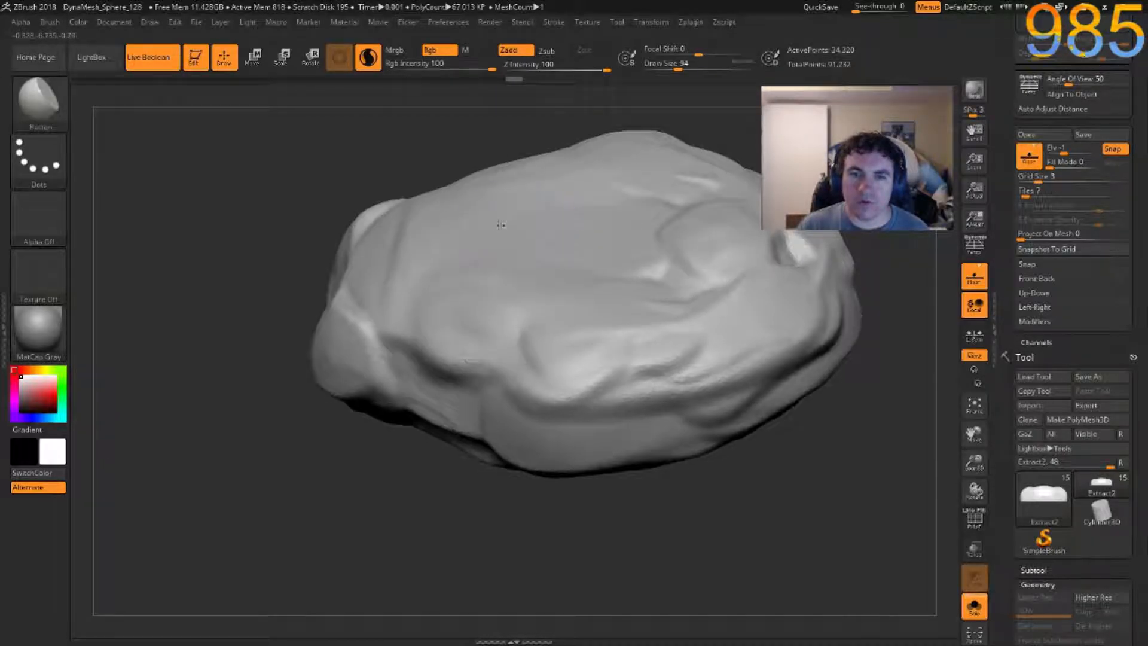
pyautogui.moveTo(435, 243); pyautogui.dragTo(496, 263)
pyautogui.moveTo(634, 209); pyautogui.dragTo(670, 263)
pyautogui.moveTo(494, 269)
pyautogui.mouseDown()
pyautogui.moveTo(433, 251)
pyautogui.moveTo(397, 257)
pyautogui.moveTo(390, 233)
pyautogui.mouseUp()
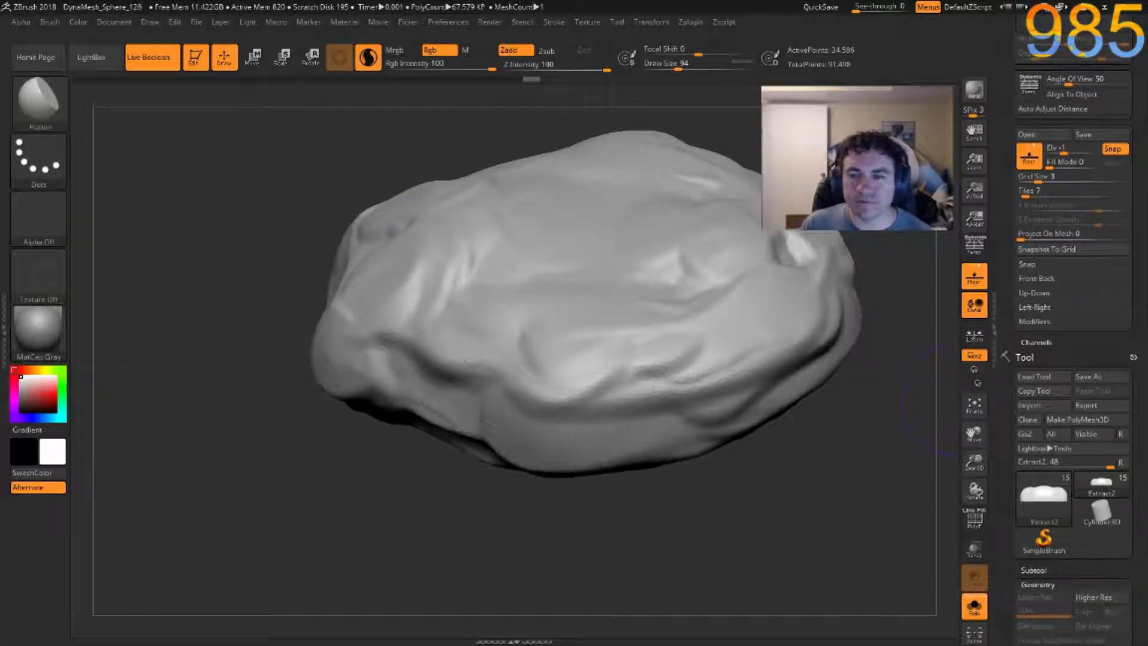
# Show the whole knife again, lower the cap Extract2 on the handle, and stretch it taller.
pyautogui.click(980, 612)
pyautogui.keyDown('ctrl'); pyautogui.moveTo(830, 518); pyautogui.dragTo(828, 332, button='right'); pyautogui.keyUp('ctrl')
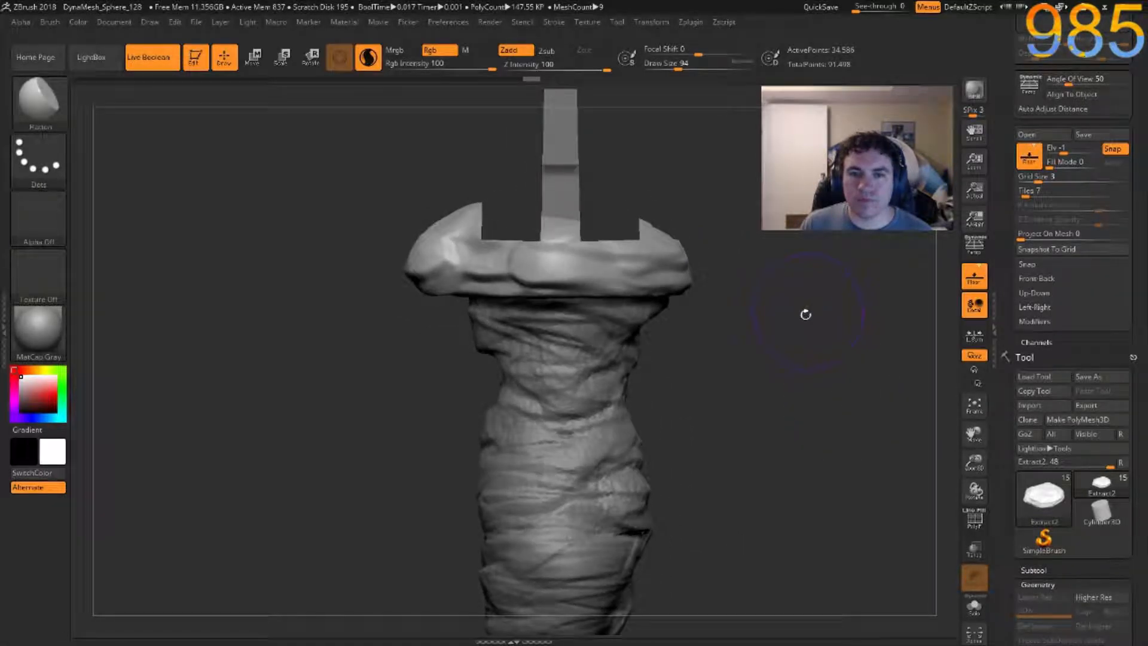
pyautogui.moveTo(826, 351); pyautogui.dragTo(773, 345)
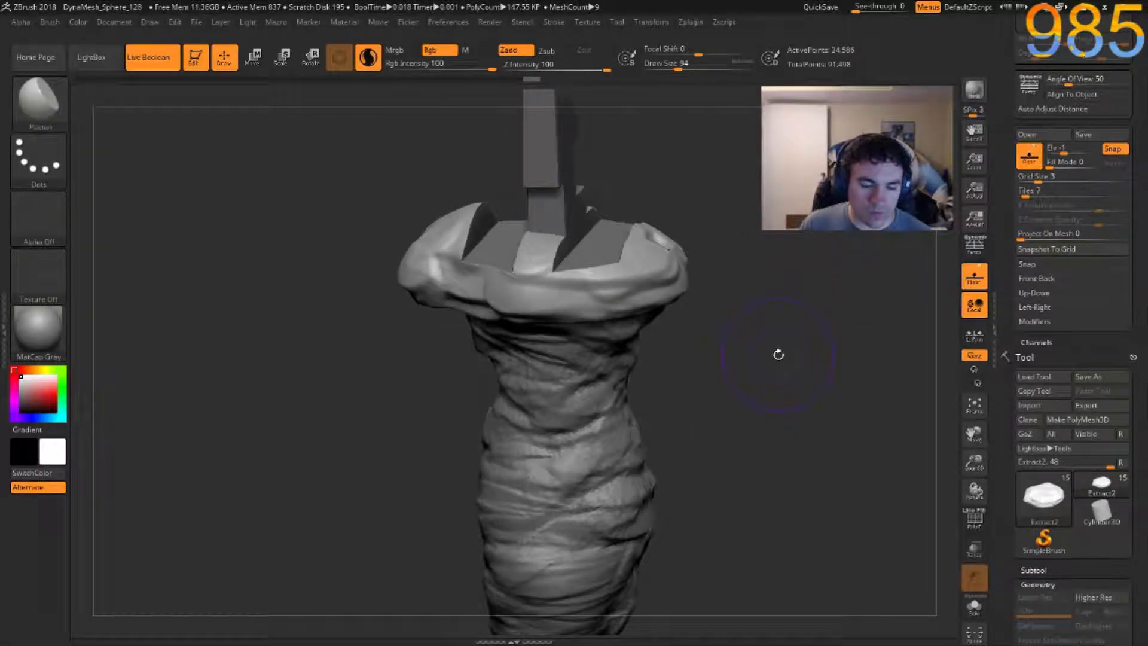
pyautogui.press('w')
pyautogui.keyDown('shift'); pyautogui.moveTo(366, 382); pyautogui.dragTo(363, 347); pyautogui.keyUp('shift')
pyautogui.moveTo(452, 256); pyautogui.dragTo(460, 288)
pyautogui.moveTo(413, 376); pyautogui.dragTo(360, 408)
pyautogui.hotkey('ctrl', 'z')
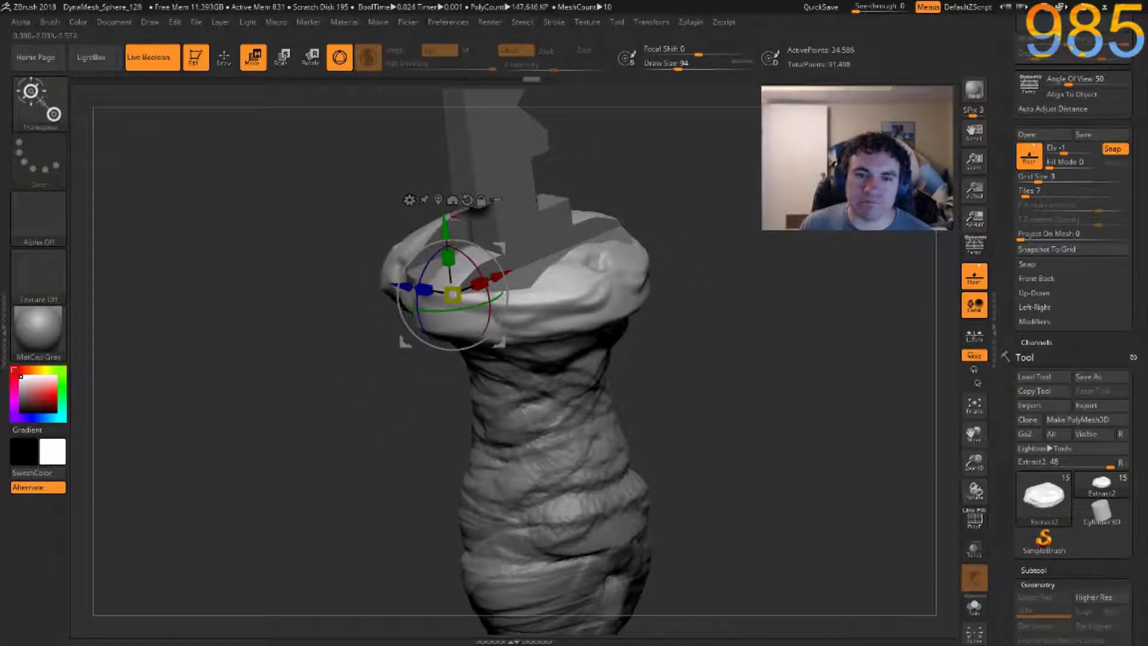
pyautogui.moveTo(443, 227)
pyautogui.mouseDown()
pyautogui.moveTo(447, 260)
pyautogui.moveTo(446, 249)
pyautogui.mouseUp()
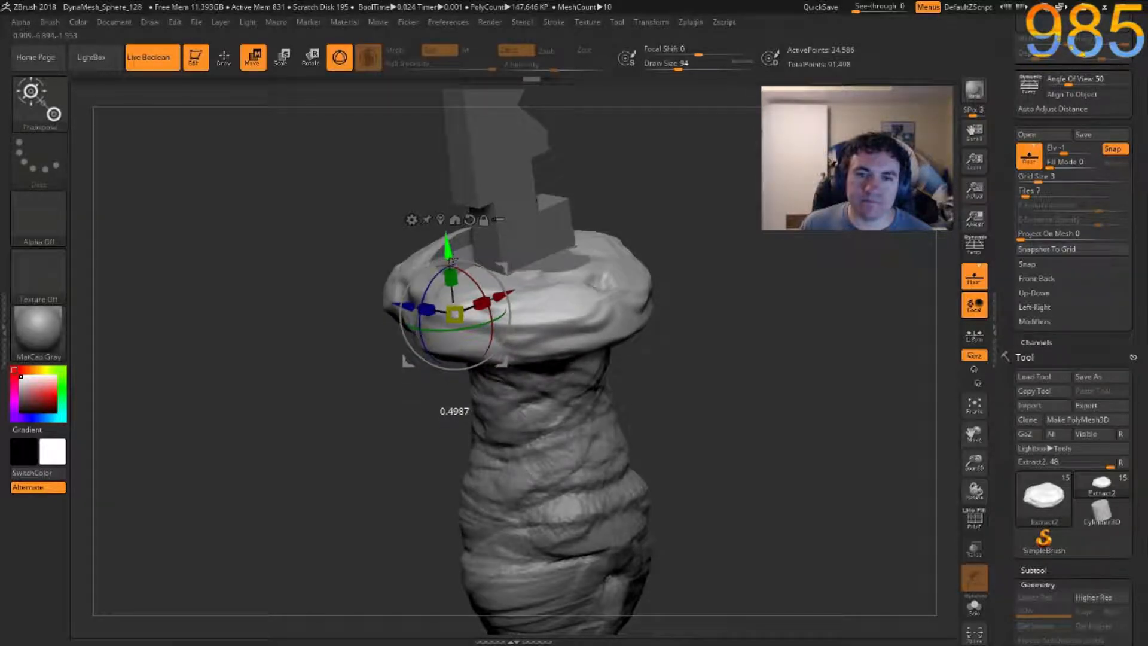
pyautogui.moveTo(375, 375); pyautogui.dragTo(361, 399)
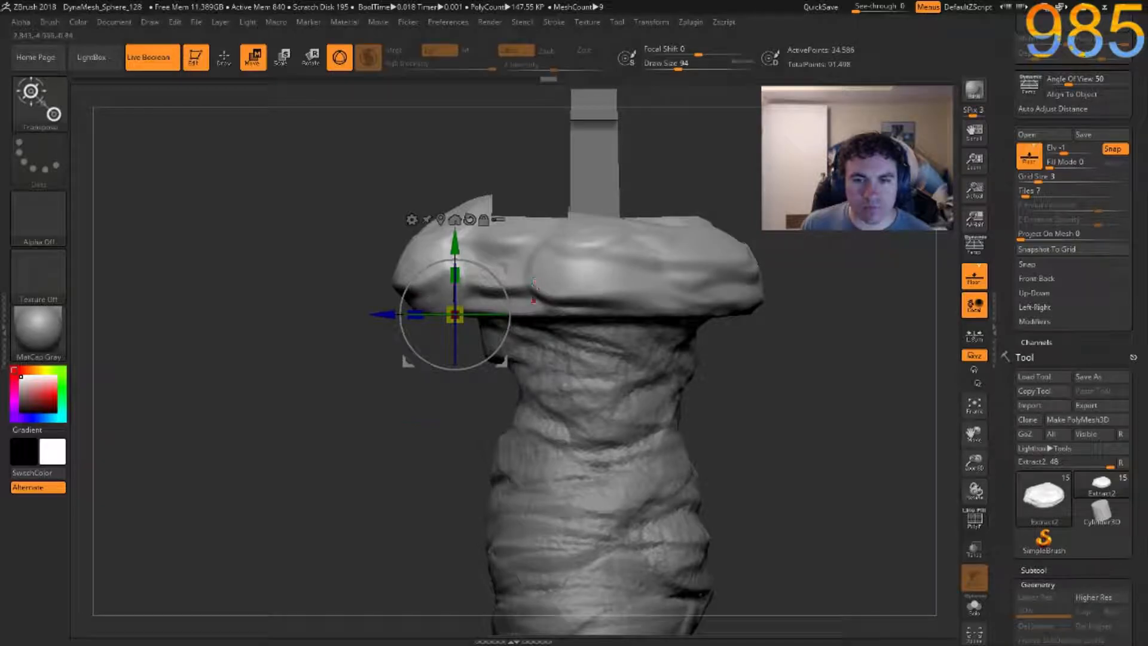
pyautogui.moveTo(462, 277)
pyautogui.mouseDown()
pyautogui.moveTo(459, 240)
pyautogui.moveTo(468, 256)
pyautogui.mouseUp()
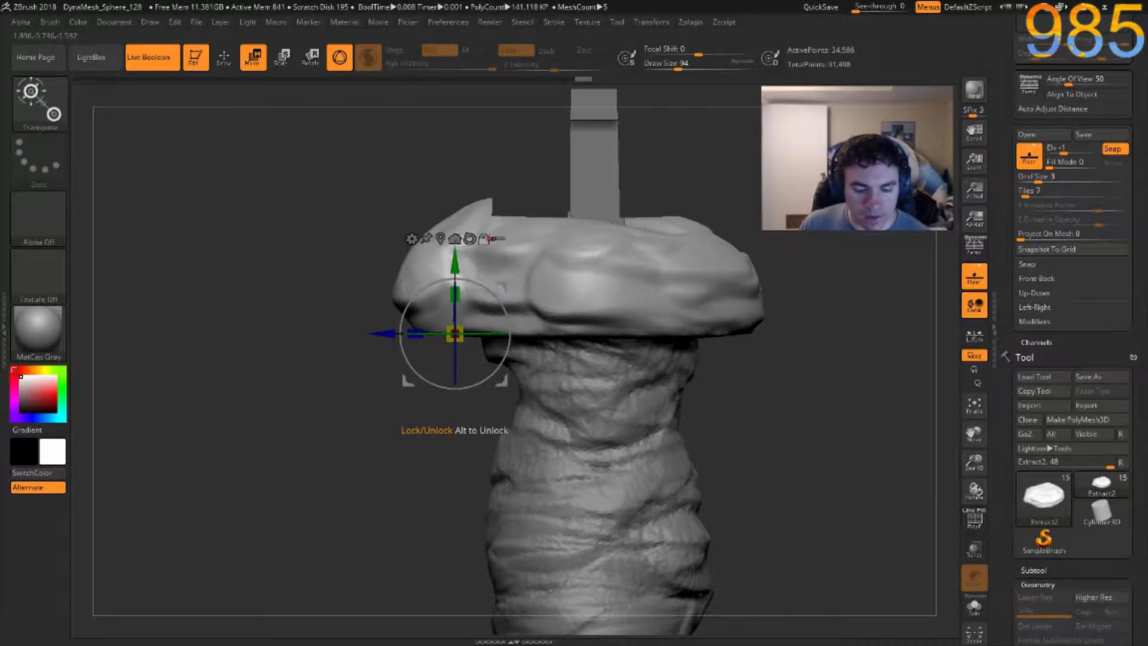
# Choose the ClayBuildup brush, lower its Z intensity, and build up the cap's surface beside the blade's base.
pyautogui.press('q')
pyautogui.press('b')
pyautogui.press('c')
pyautogui.press('b')
pyautogui.keyDown('ctrl'); pyautogui.moveTo(315, 152); pyautogui.dragTo(348, 366, button='right'); pyautogui.keyUp('ctrl')
pyautogui.moveTo(554, 338); pyautogui.dragTo(529, 263)
pyautogui.click(521, 64)
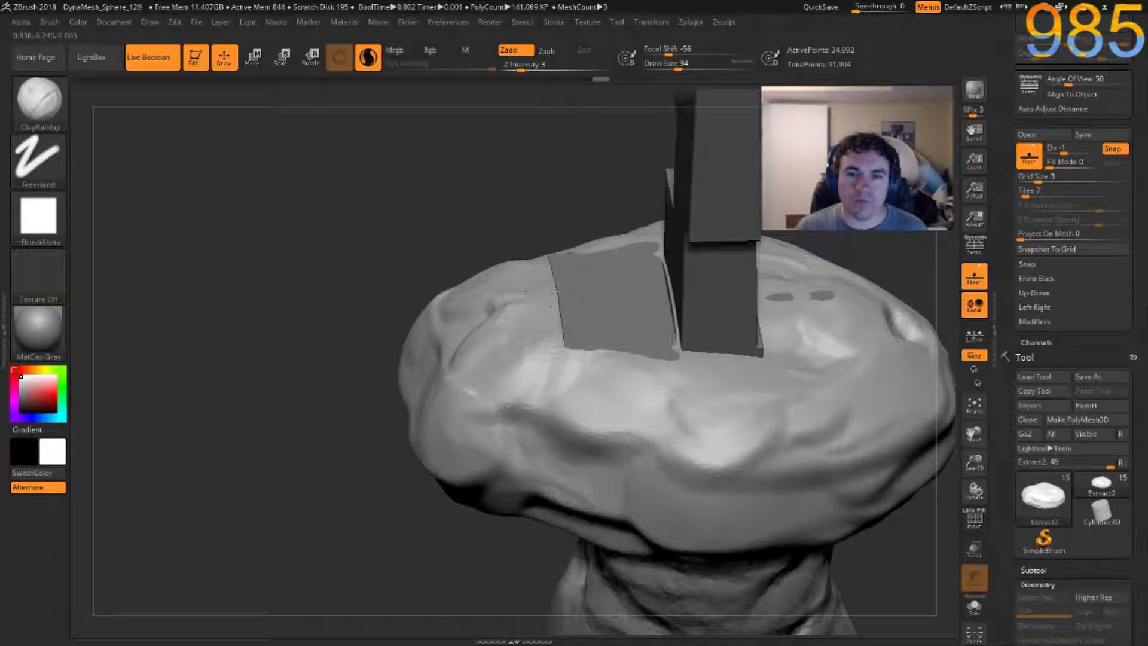
pyautogui.moveTo(553, 288)
pyautogui.mouseDown()
pyautogui.moveTo(554, 305)
pyautogui.moveTo(549, 291)
pyautogui.mouseUp()
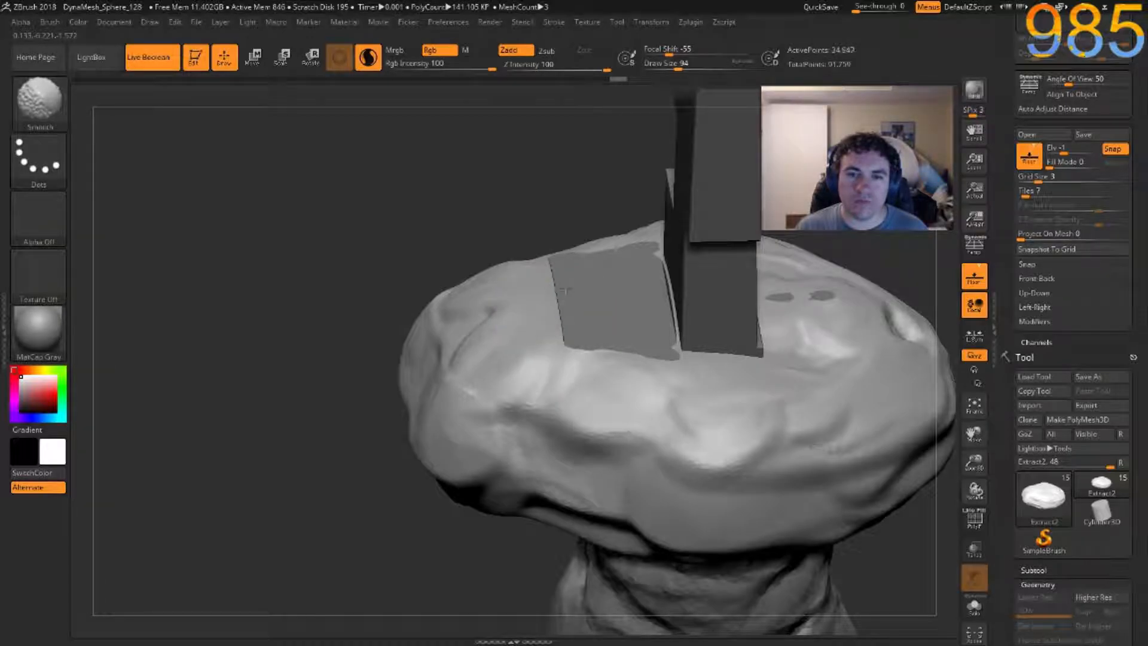
# Add clay along the edge of the recess beside the blade's narrow edge and smooth the surface there.
pyautogui.moveTo(353, 302)
pyautogui.mouseDown()
pyautogui.moveTo(335, 257)
pyautogui.moveTo(311, 249)
pyautogui.moveTo(320, 239)
pyautogui.mouseUp()
pyautogui.moveTo(479, 257); pyautogui.dragTo(509, 272)
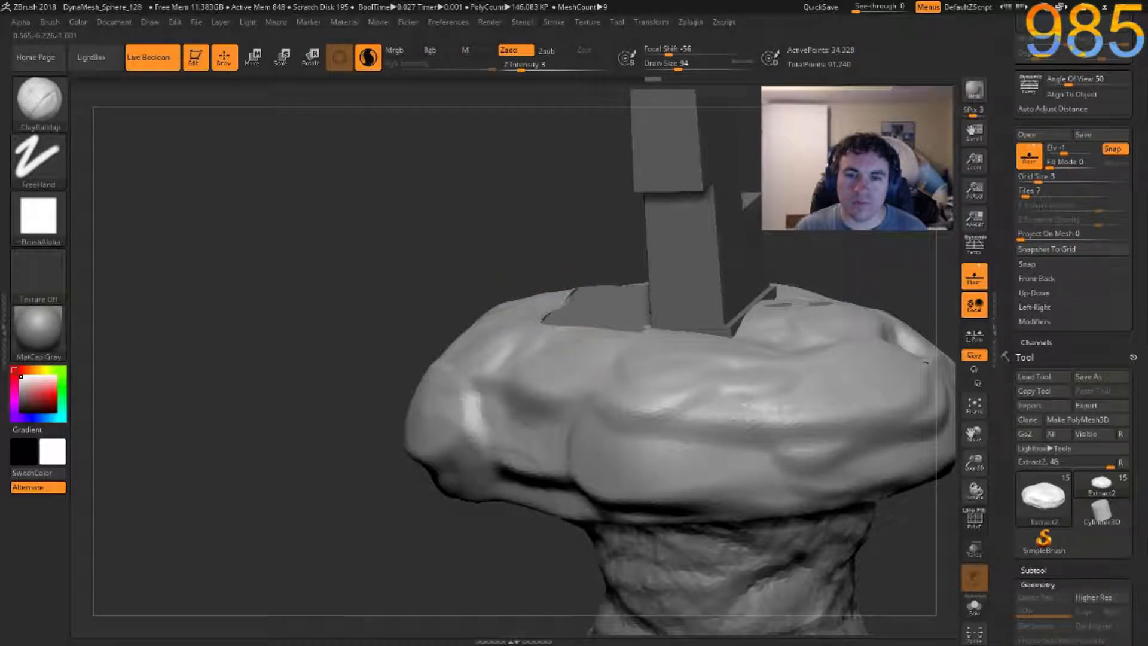
pyautogui.press('shift')
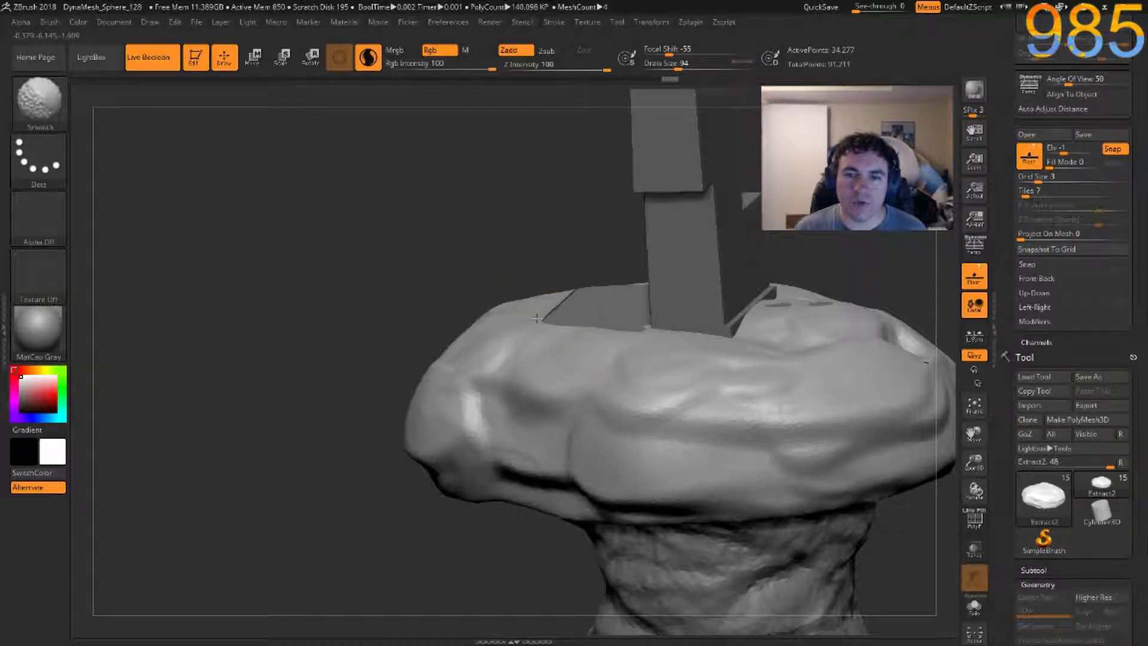
pyautogui.keyDown('shift'); pyautogui.moveTo(537, 318); pyautogui.dragTo(554, 307); pyautogui.keyUp('shift')
pyautogui.press('shift')
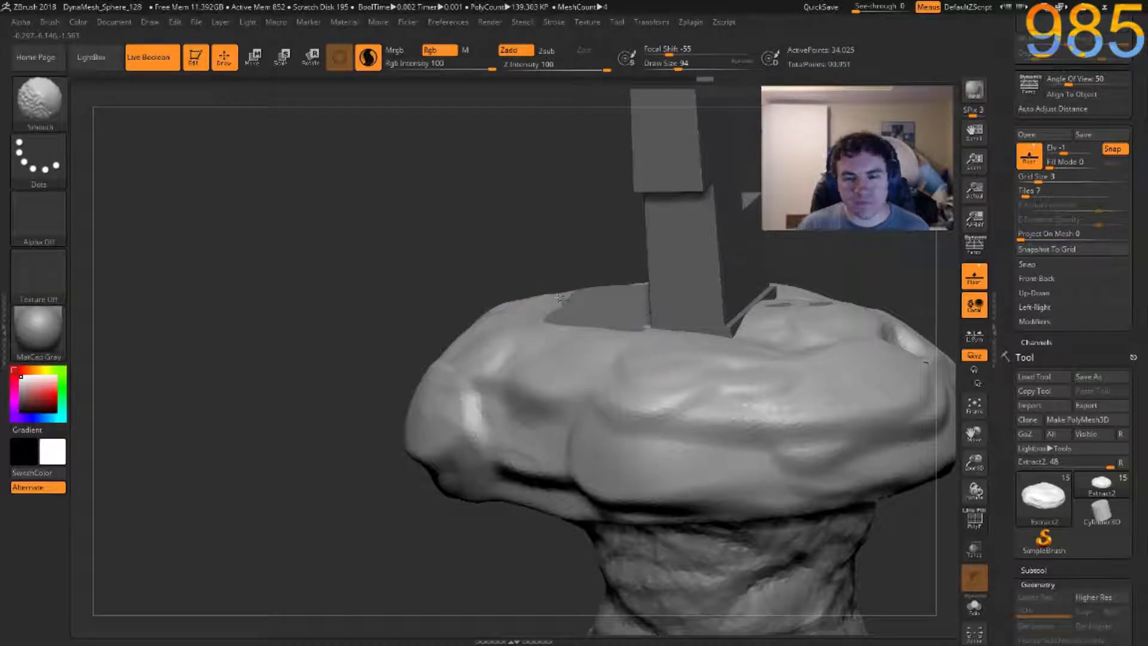
pyautogui.moveTo(815, 264)
pyautogui.keyDown('alt'); pyautogui.mouseDown()
pyautogui.moveTo(788, 258)
pyautogui.moveTo(715, 301)
pyautogui.mouseUp(); pyautogui.keyUp('alt')
pyautogui.press('shift')
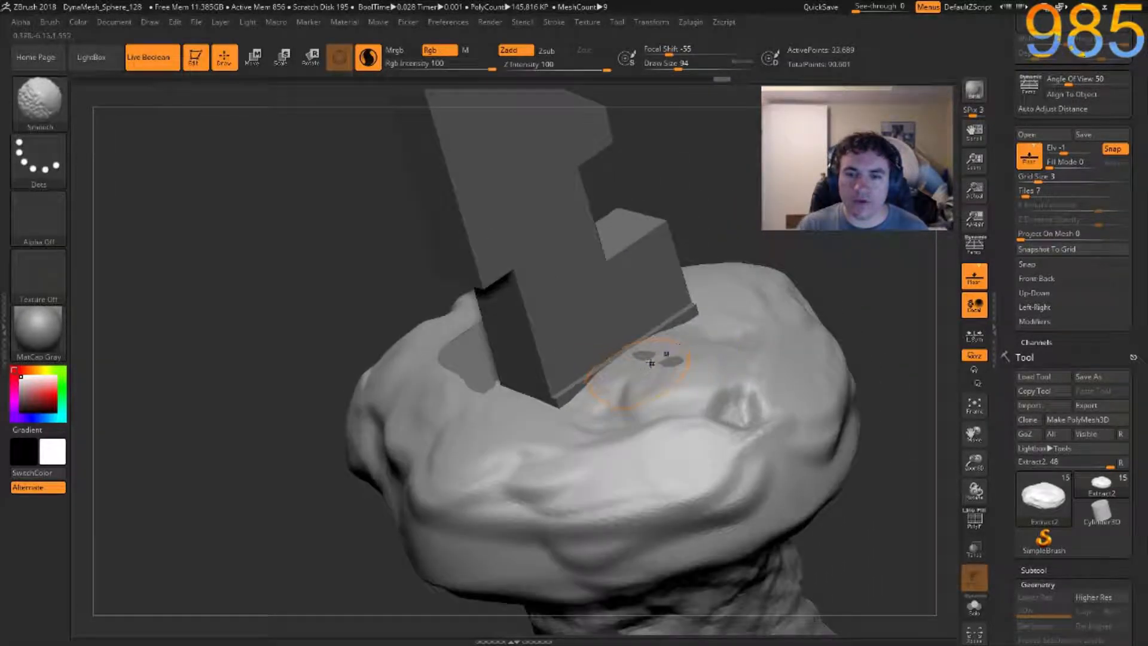
# Fill the small gaps in the cap along the blade's broad face with ClayBuildup and smooth the seam.
pyautogui.moveTo(563, 413); pyautogui.dragTo(710, 306)
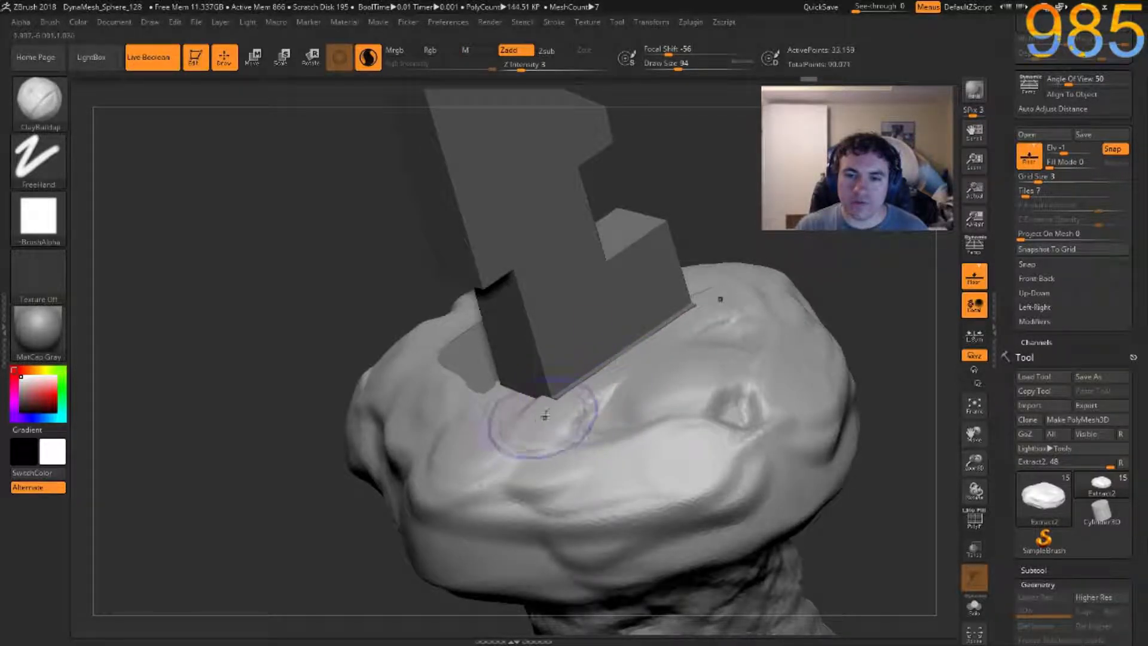
pyautogui.press('shift')
pyautogui.moveTo(548, 424)
pyautogui.keyDown('shift'); pyautogui.mouseDown()
pyautogui.moveTo(486, 406)
pyautogui.moveTo(574, 404)
pyautogui.moveTo(555, 408)
pyautogui.moveTo(682, 326)
pyautogui.mouseUp(); pyautogui.keyUp('shift')
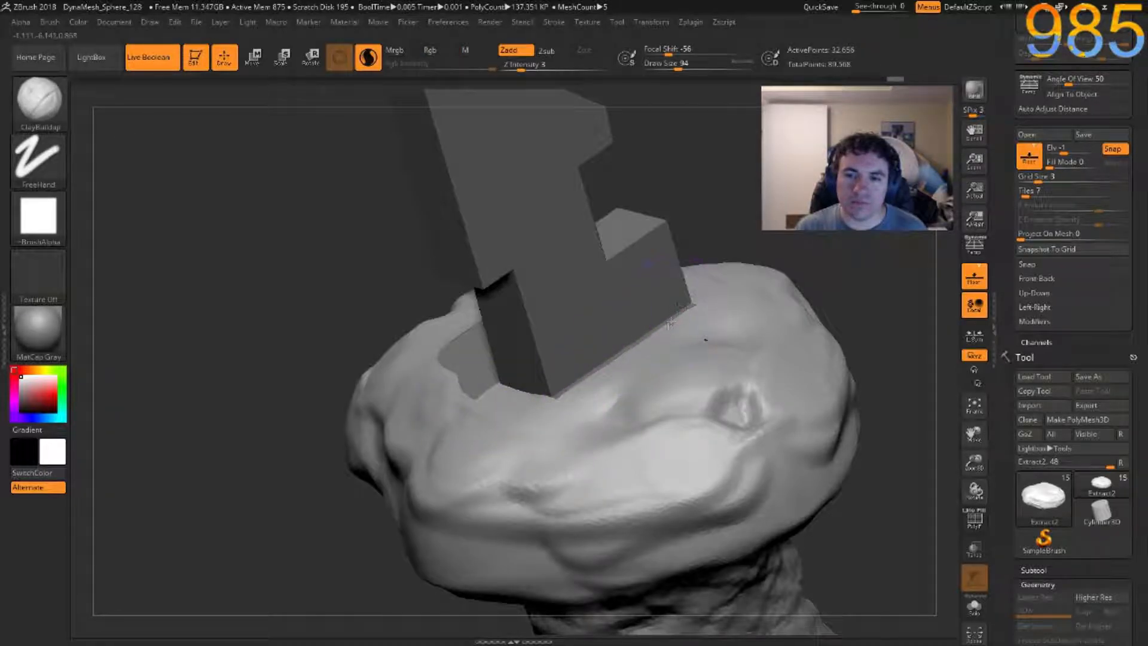
pyautogui.keyDown('alt'); pyautogui.moveTo(565, 395); pyautogui.dragTo(677, 313); pyautogui.keyUp('alt')
pyautogui.press('shift')
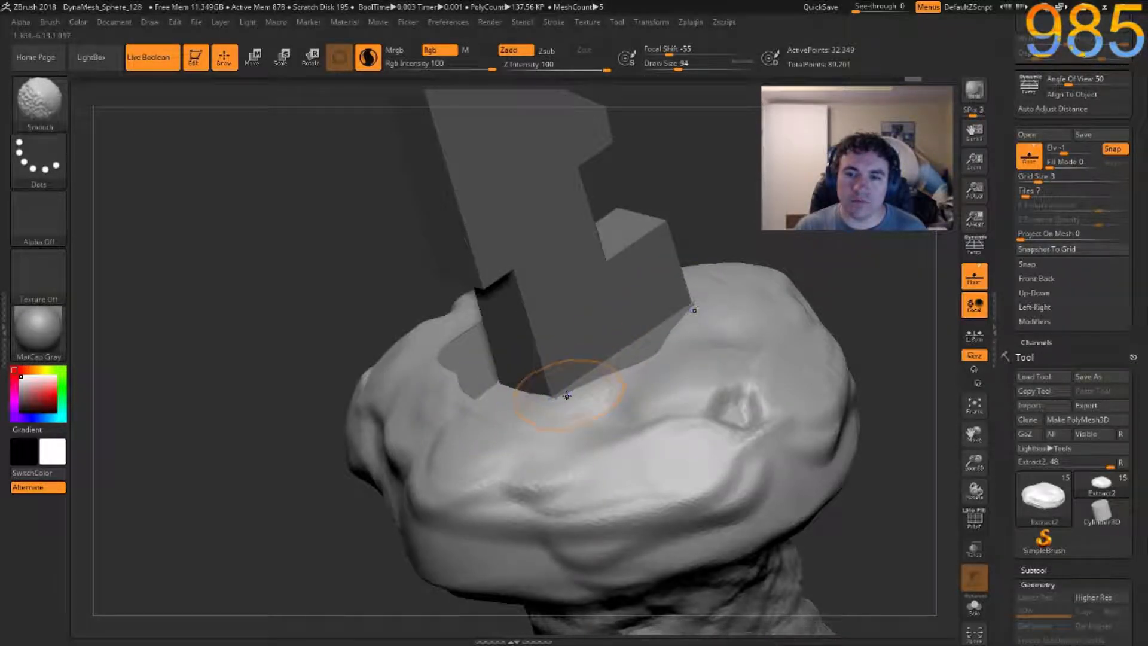
pyautogui.keyDown('shift'); pyautogui.moveTo(590, 379); pyautogui.dragTo(538, 391); pyautogui.keyUp('shift')
# Continue building up the cap around the blade's base and the remaining flat recess.
pyautogui.moveTo(604, 404); pyautogui.dragTo(504, 403)
pyautogui.moveTo(386, 271); pyautogui.dragTo(471, 280)
pyautogui.moveTo(359, 235)
pyautogui.mouseDown()
pyautogui.moveTo(487, 256)
pyautogui.moveTo(501, 311)
pyautogui.mouseUp()
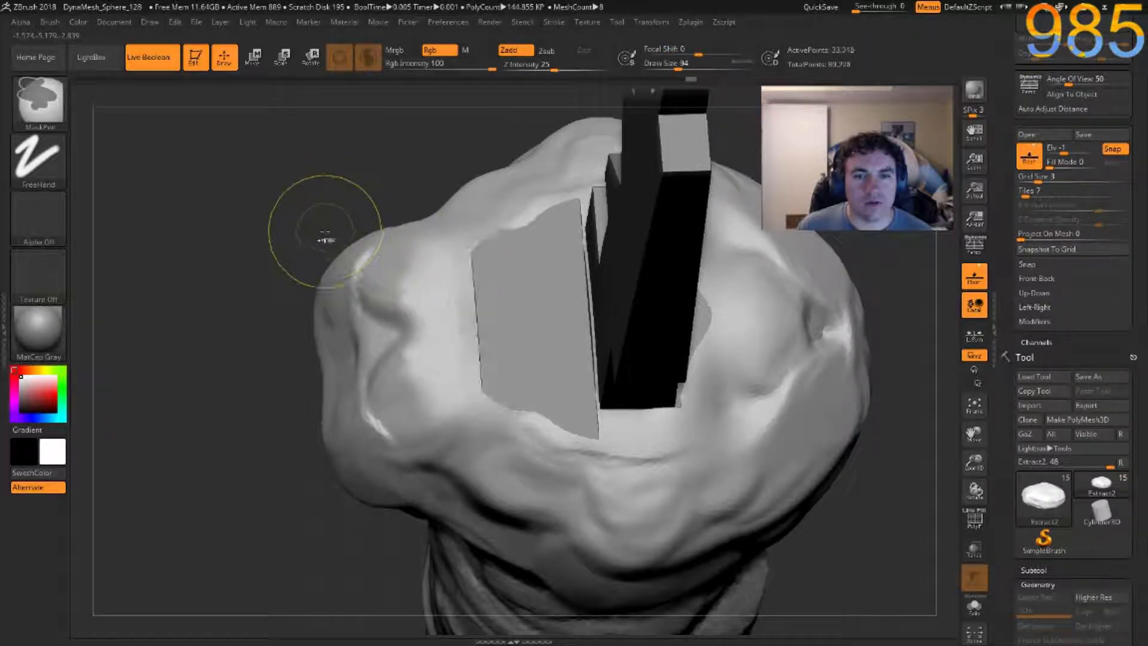
pyautogui.moveTo(303, 269)
pyautogui.mouseDown()
pyautogui.moveTo(313, 213)
pyautogui.moveTo(321, 231)
pyautogui.mouseUp()
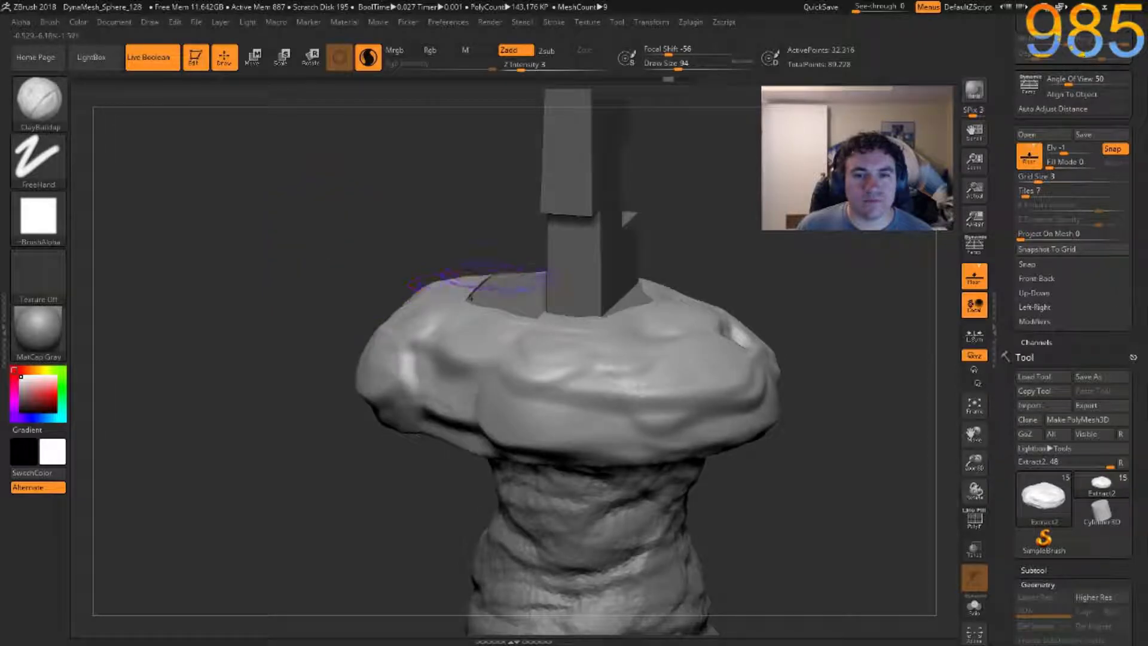
# Select the piece Extract4_7 at the blade's base and raise it slightly to clear the recess in the cap.
pyautogui.keyDown('alt'); pyautogui.click(550, 281); pyautogui.keyUp('alt')
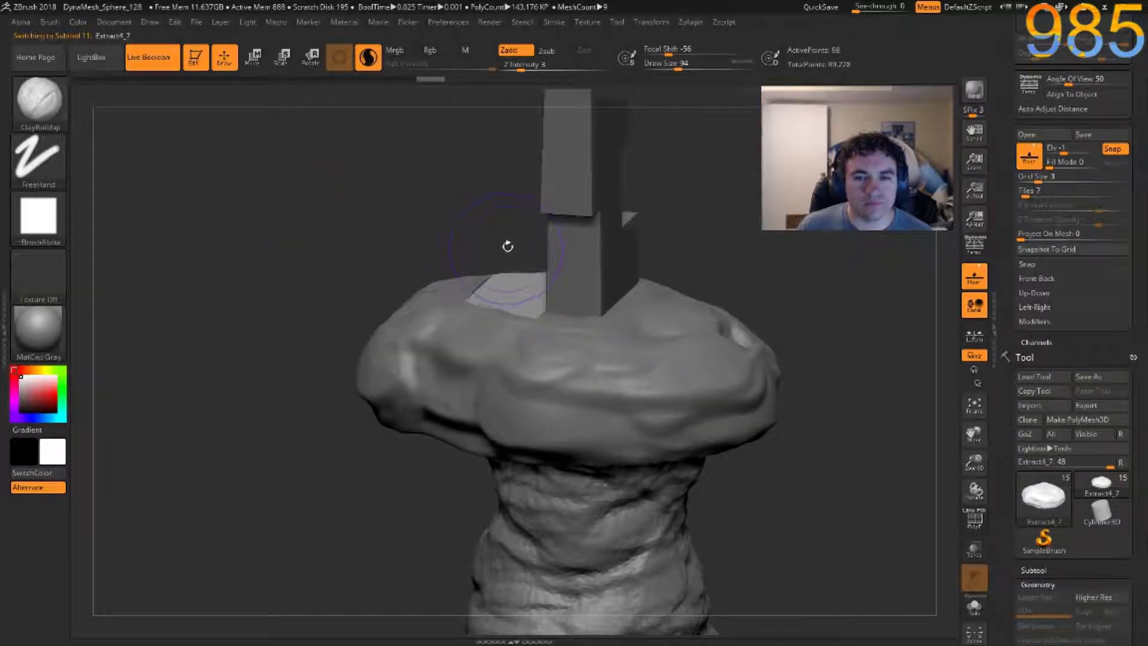
pyautogui.press('w')
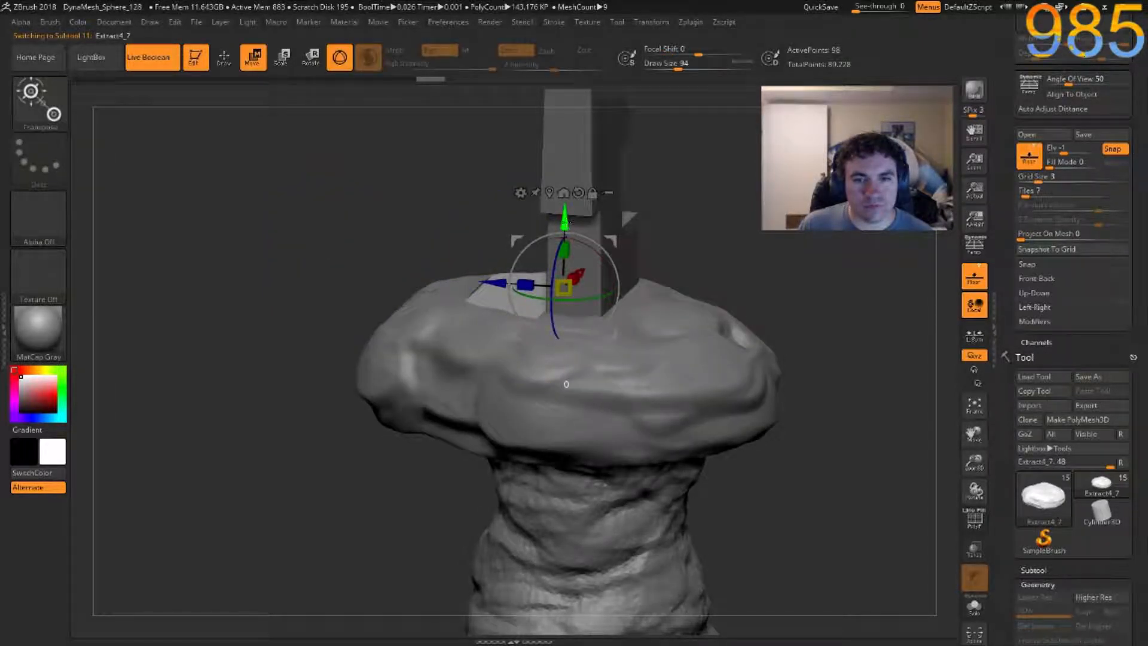
pyautogui.moveTo(564, 217); pyautogui.dragTo(567, 206)
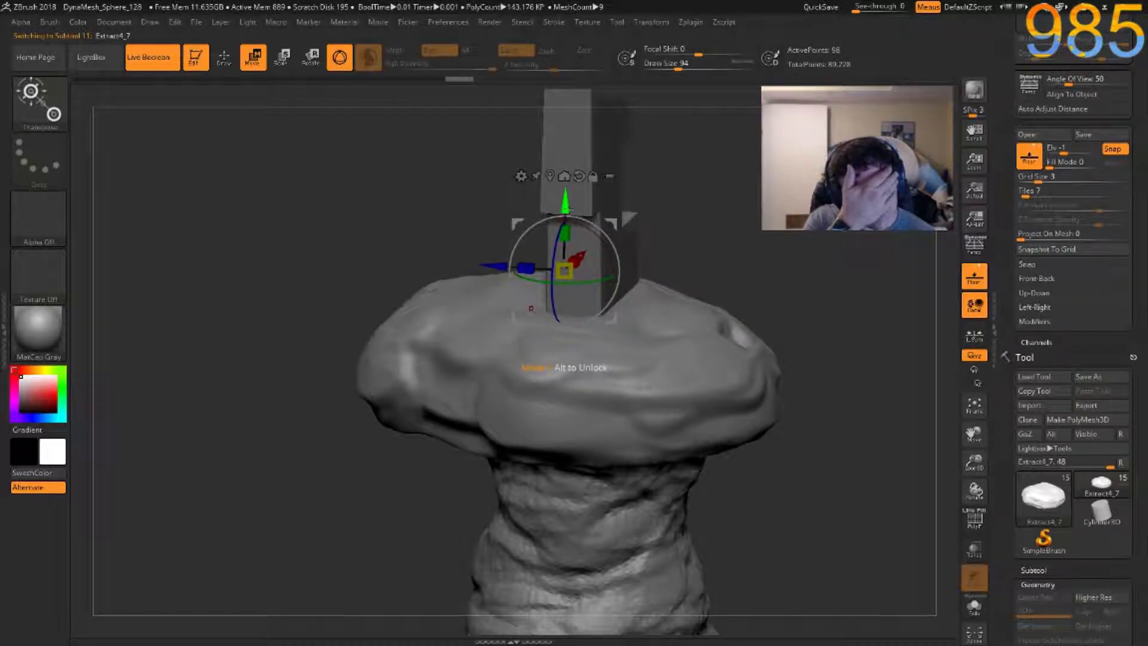
pyautogui.moveTo(386, 207)
pyautogui.mouseDown()
pyautogui.moveTo(455, 253)
pyautogui.moveTo(325, 264)
pyautogui.moveTo(345, 245)
pyautogui.moveTo(329, 266)
pyautogui.mouseUp()
pyautogui.keyDown('shift'); pyautogui.moveTo(709, 338); pyautogui.dragTo(592, 281, button='right'); pyautogui.keyUp('shift')
# Reselect the cap Extract2 and choose the Flatten brush for its side.
pyautogui.keyDown('alt'); pyautogui.click(543, 339); pyautogui.keyUp('alt')
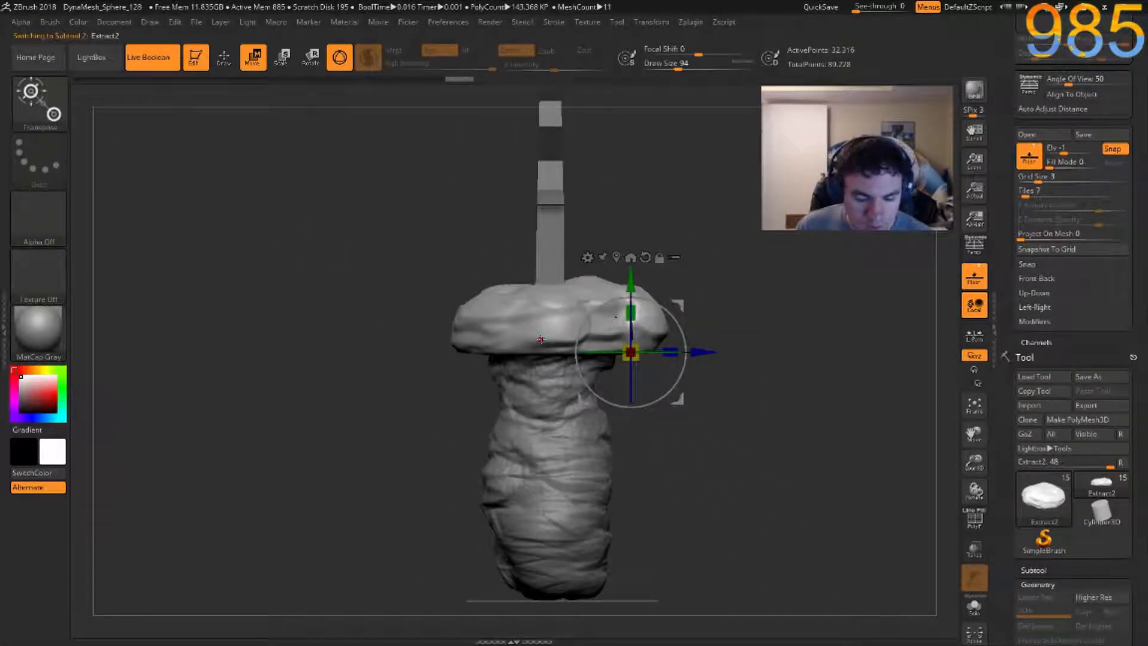
pyautogui.press('b')
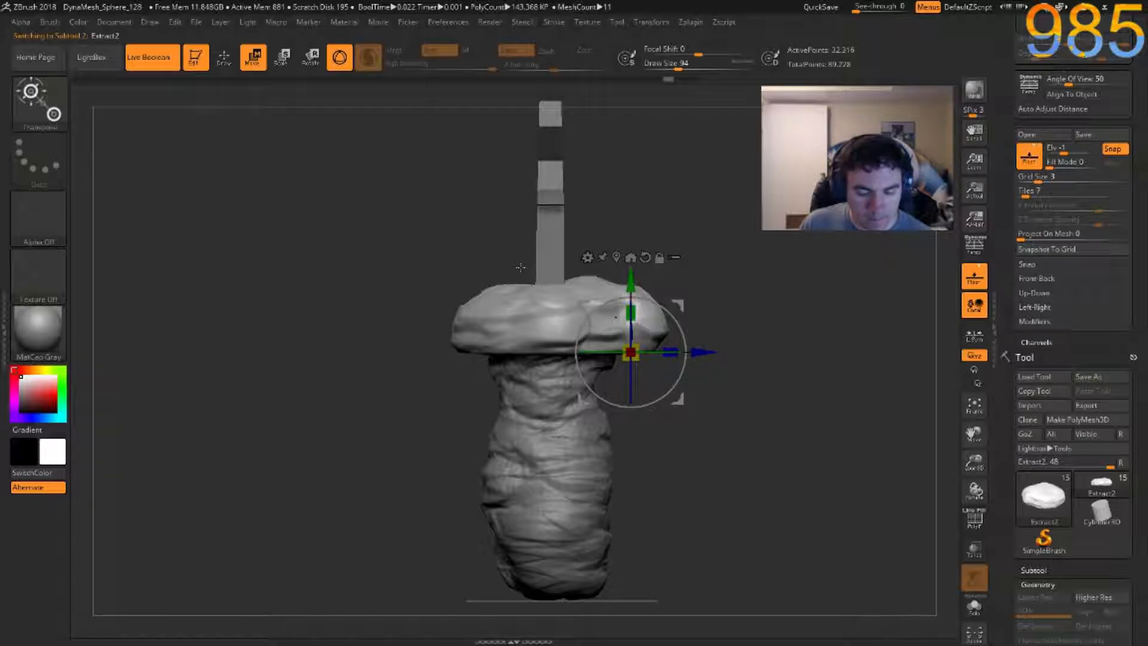
pyautogui.press('b')
pyautogui.press('f')
pyautogui.press('a')
pyautogui.moveTo(726, 319)
pyautogui.mouseDown(button='right')
pyautogui.moveTo(790, 351)
pyautogui.moveTo(736, 299)
pyautogui.mouseUp(button='right')
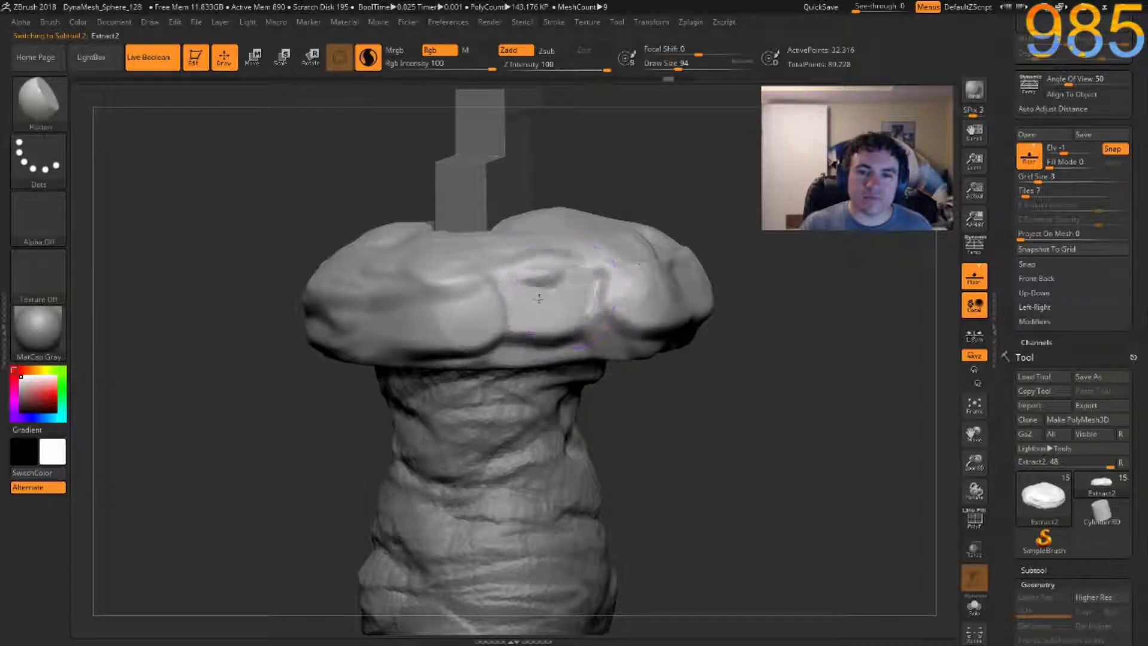
# Flatten the cap's outer side all the way around with the Flatten brush.
pyautogui.moveTo(567, 308)
pyautogui.mouseDown()
pyautogui.moveTo(439, 317)
pyautogui.moveTo(323, 299)
pyautogui.mouseUp()
pyautogui.moveTo(650, 300)
pyautogui.mouseDown()
pyautogui.moveTo(672, 299)
pyautogui.moveTo(660, 308)
pyautogui.moveTo(590, 296)
pyautogui.moveTo(663, 272)
pyautogui.moveTo(668, 321)
pyautogui.moveTo(599, 263)
pyautogui.mouseUp()
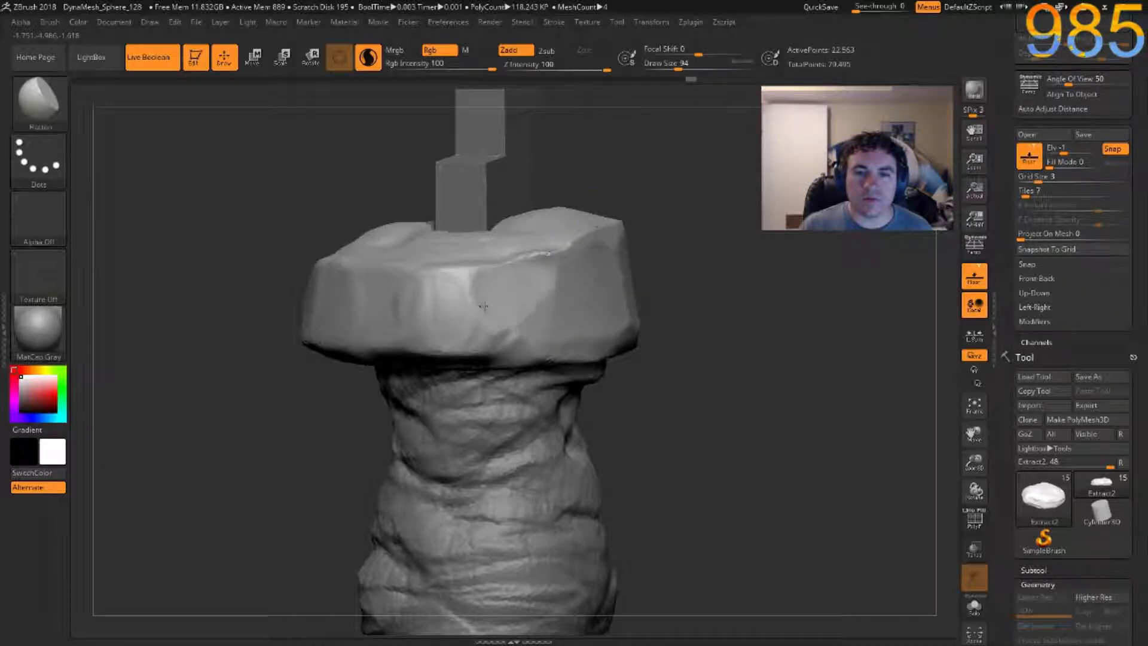
pyautogui.moveTo(523, 297); pyautogui.dragTo(452, 307)
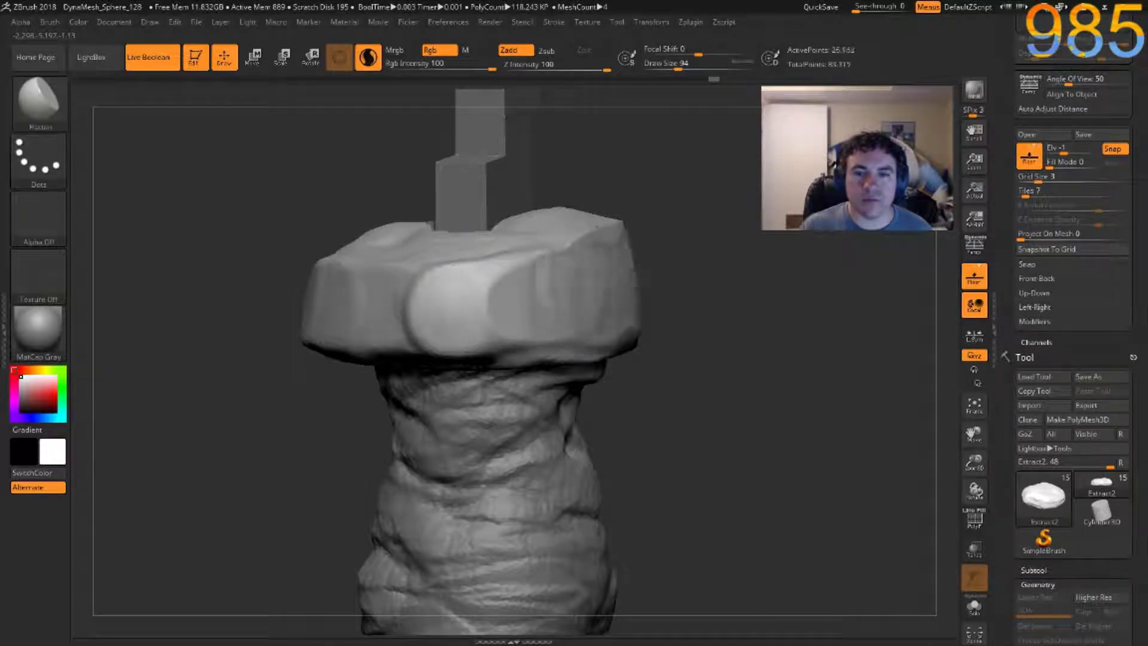
pyautogui.moveTo(622, 293); pyautogui.dragTo(550, 291)
pyautogui.keyDown('alt'); pyautogui.moveTo(278, 247); pyautogui.dragTo(370, 247); pyautogui.keyUp('alt')
pyautogui.moveTo(517, 311)
pyautogui.mouseDown()
pyautogui.moveTo(444, 307)
pyautogui.moveTo(574, 305)
pyautogui.moveTo(406, 306)
pyautogui.moveTo(592, 317)
pyautogui.mouseUp()
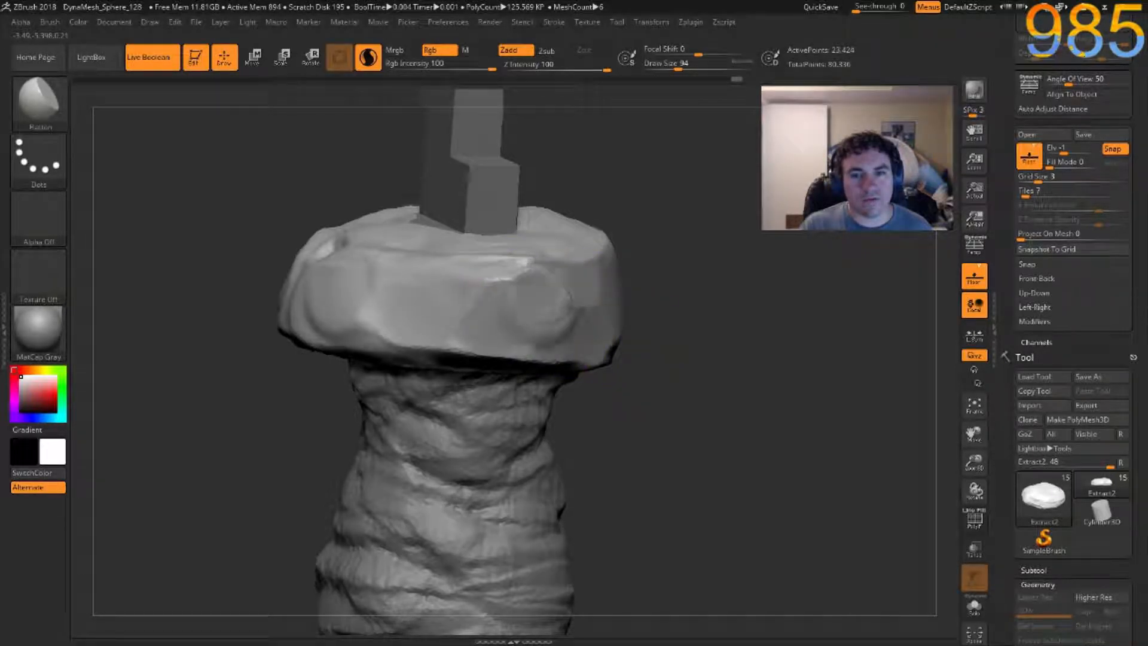
pyautogui.moveTo(479, 292)
pyautogui.mouseDown()
pyautogui.moveTo(523, 310)
pyautogui.moveTo(413, 290)
pyautogui.moveTo(359, 299)
pyautogui.moveTo(334, 278)
pyautogui.moveTo(360, 281)
pyautogui.moveTo(319, 272)
pyautogui.moveTo(362, 323)
pyautogui.moveTo(338, 275)
pyautogui.moveTo(359, 289)
pyautogui.moveTo(341, 302)
pyautogui.mouseUp()
pyautogui.moveTo(416, 315)
pyautogui.mouseDown()
pyautogui.moveTo(478, 323)
pyautogui.moveTo(490, 311)
pyautogui.moveTo(521, 333)
pyautogui.moveTo(551, 320)
pyautogui.mouseUp()
pyautogui.moveTo(688, 329); pyautogui.dragTo(668, 324)
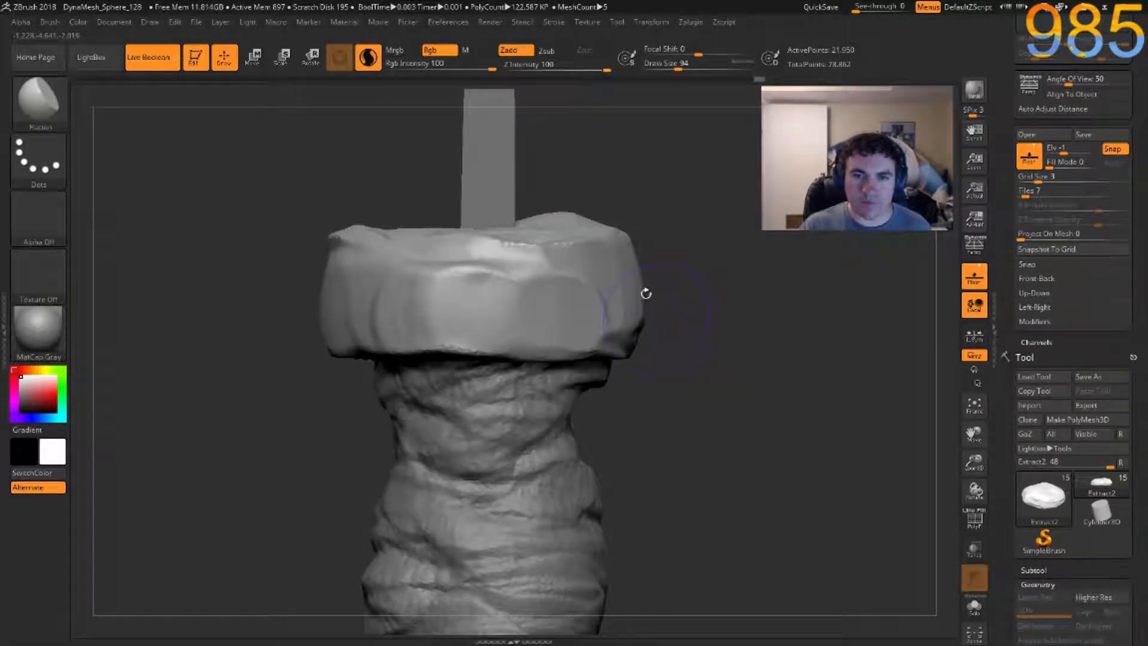
# Isolate the cap and try to flatten the curved gap on its underside, undoing the strokes.
pyautogui.keyDown('ctrl'); pyautogui.moveTo(688, 306); pyautogui.dragTo(513, 273, button='right'); pyautogui.keyUp('ctrl')
pyautogui.keyDown('ctrl'); pyautogui.moveTo(513, 349); pyautogui.dragTo(432, 294, button='right'); pyautogui.keyUp('ctrl')
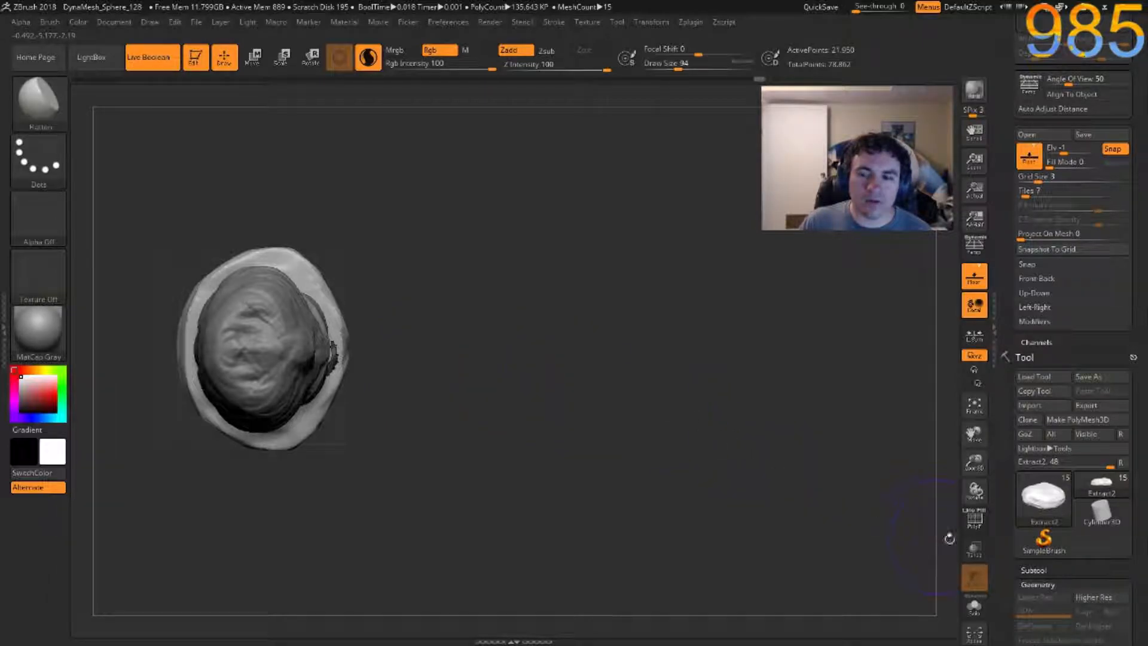
pyautogui.click(984, 604)
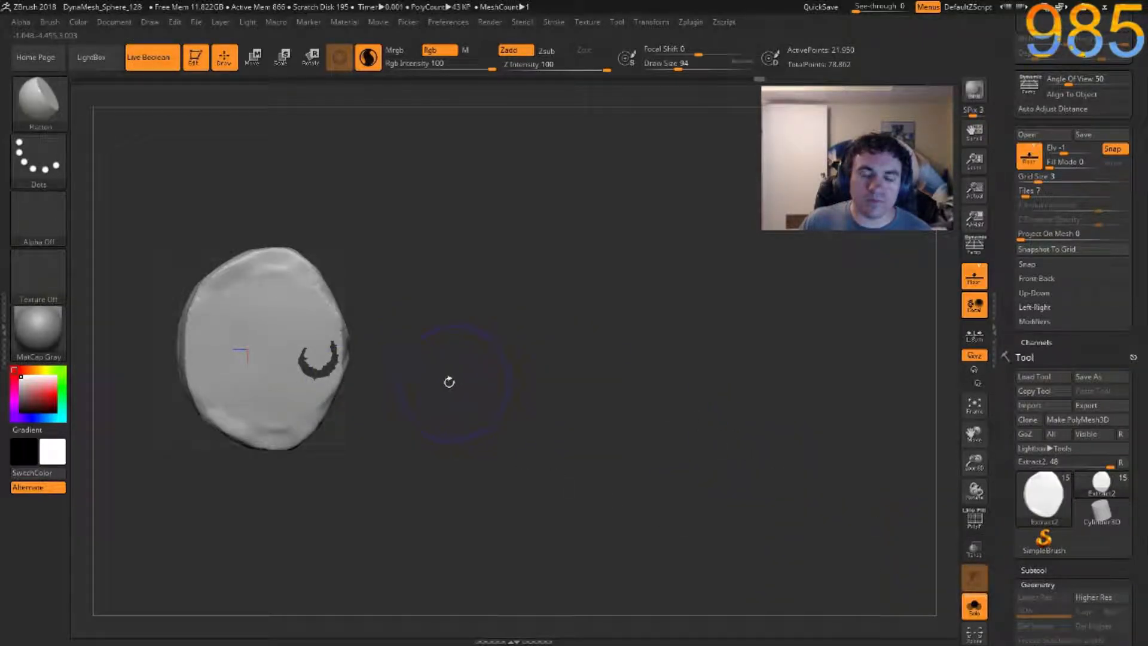
pyautogui.moveTo(435, 374); pyautogui.dragTo(269, 341, button='right')
pyautogui.moveTo(242, 396); pyautogui.dragTo(332, 389, button='right')
pyautogui.moveTo(339, 374); pyautogui.dragTo(326, 326)
pyautogui.hotkey('ctrl', 'z')
pyautogui.moveTo(330, 372); pyautogui.dragTo(293, 329)
pyautogui.hotkey('ctrl', 'z')
# Try to fill the gap in the cap's underside with ClayBuildup and smooth the area.
pyautogui.press('b')
pyautogui.press('c')
pyautogui.press('b')
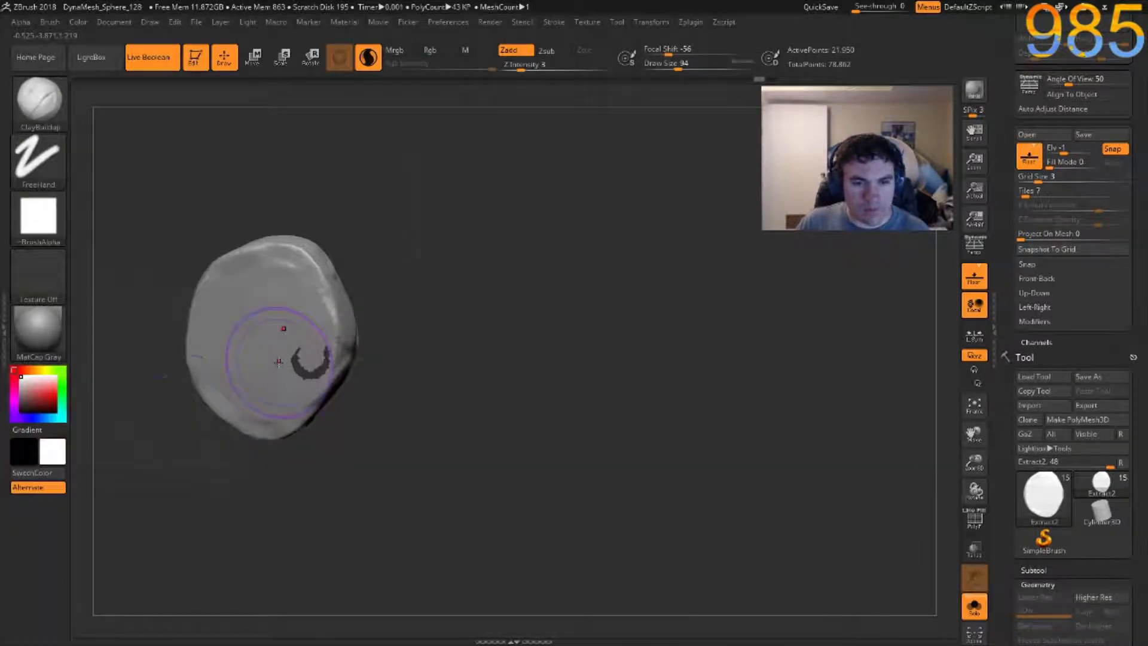
pyautogui.moveTo(317, 299)
pyautogui.mouseDown()
pyautogui.moveTo(302, 383)
pyautogui.moveTo(311, 317)
pyautogui.moveTo(290, 383)
pyautogui.moveTo(270, 334)
pyautogui.mouseUp()
pyautogui.hotkey('ctrl', 'z')
pyautogui.moveTo(329, 311)
pyautogui.keyDown('shift'); pyautogui.mouseDown()
pyautogui.moveTo(299, 419)
pyautogui.moveTo(300, 250)
pyautogui.moveTo(317, 394)
pyautogui.moveTo(329, 311)
pyautogui.moveTo(317, 299)
pyautogui.moveTo(298, 390)
pyautogui.moveTo(310, 284)
pyautogui.mouseUp(); pyautogui.keyUp('shift')
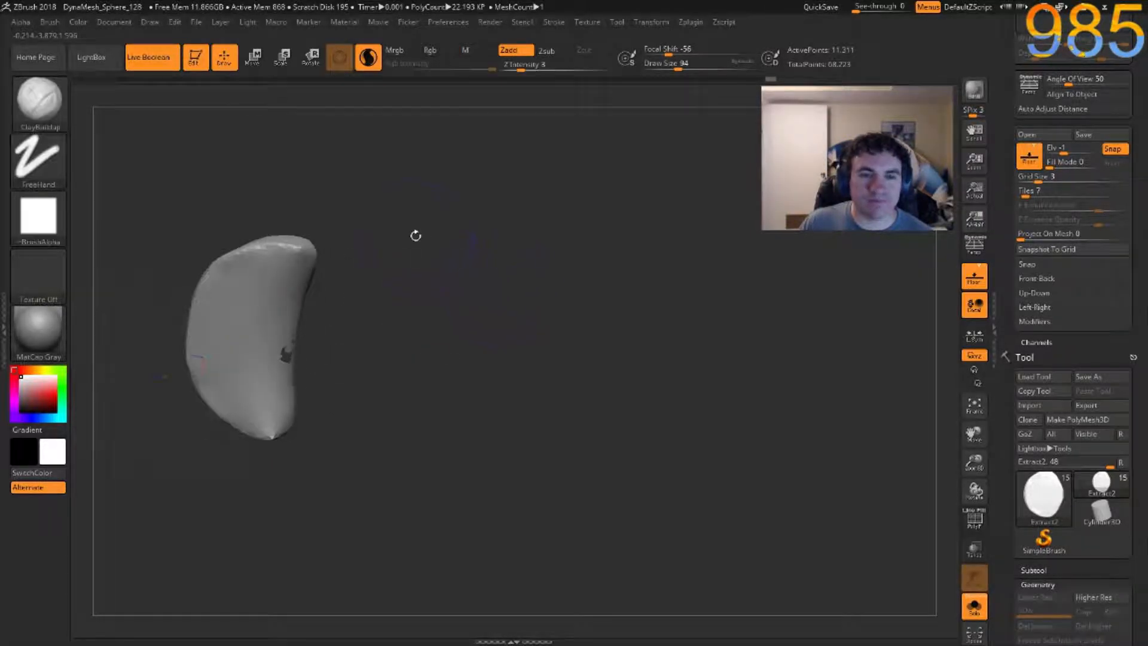
# Replace the cap Extract2 with a Cylinder 3D primitive and show the other subtools again.
pyautogui.press('w')
pyautogui.click(139, 226)
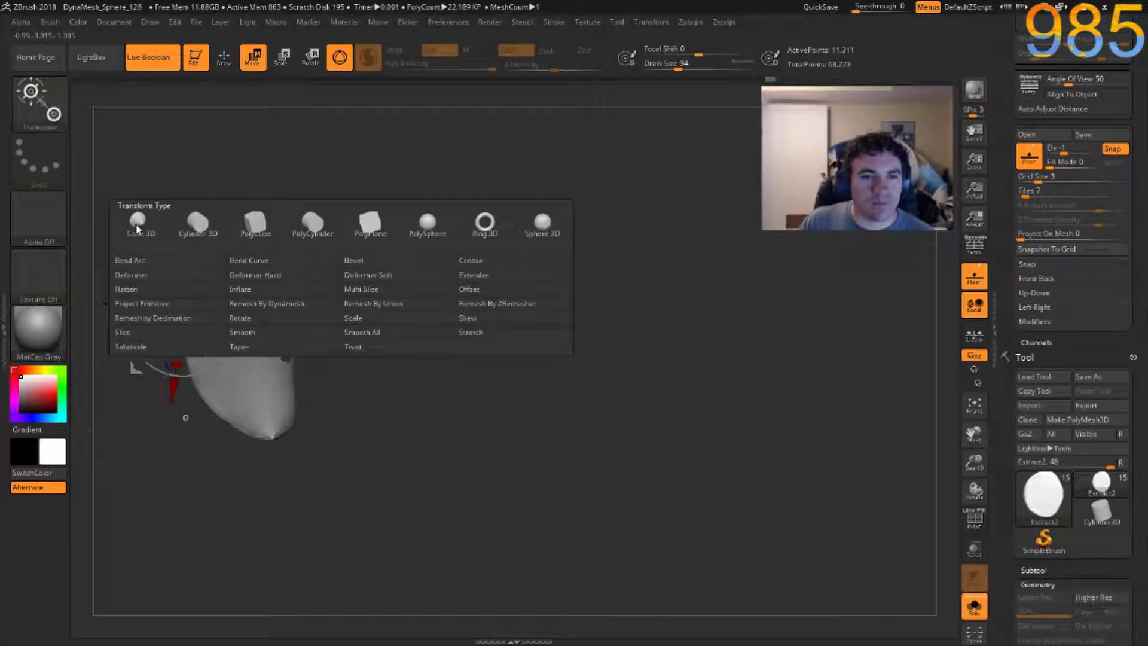
pyautogui.click(207, 227)
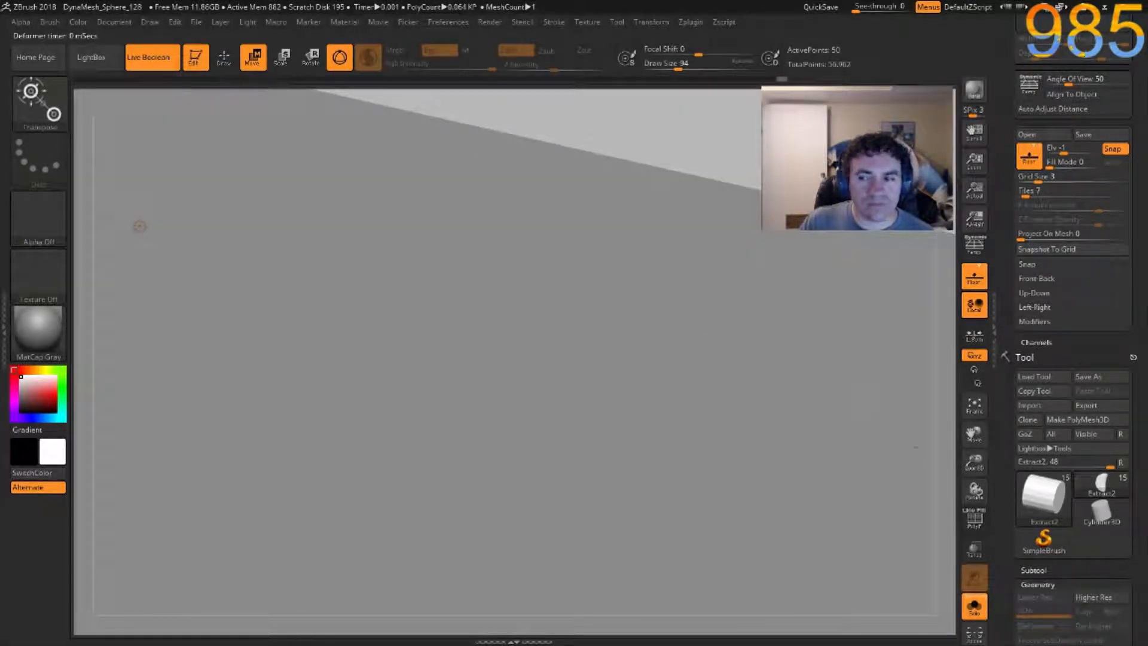
pyautogui.click(975, 609)
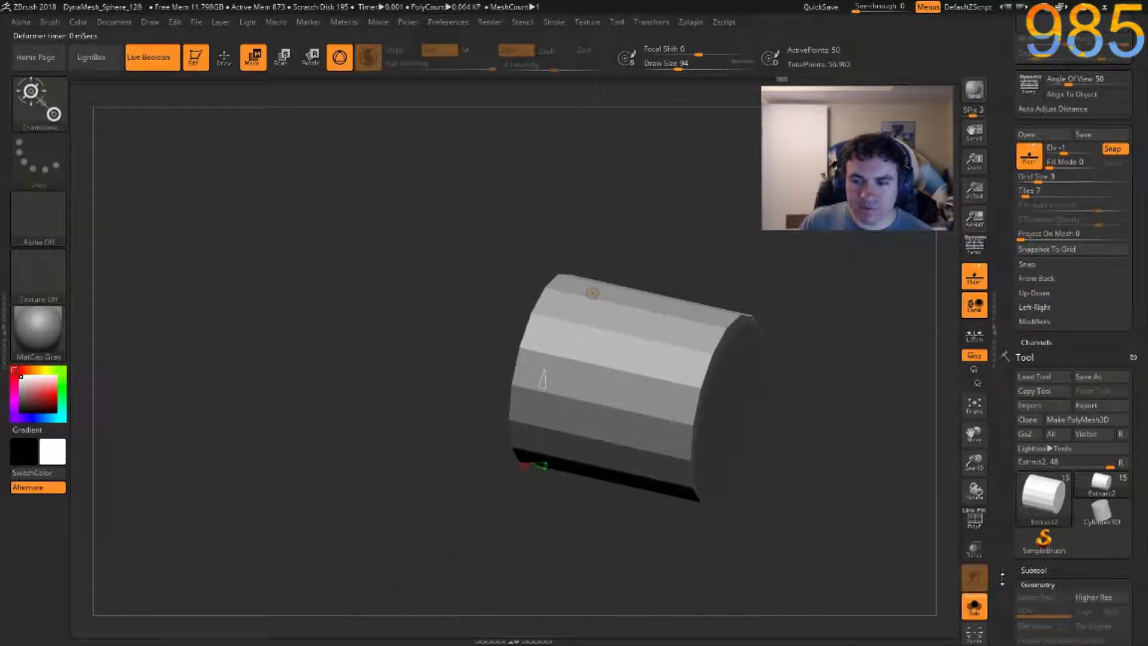
pyautogui.press('r')
pyautogui.press('e')
pyautogui.press('w')
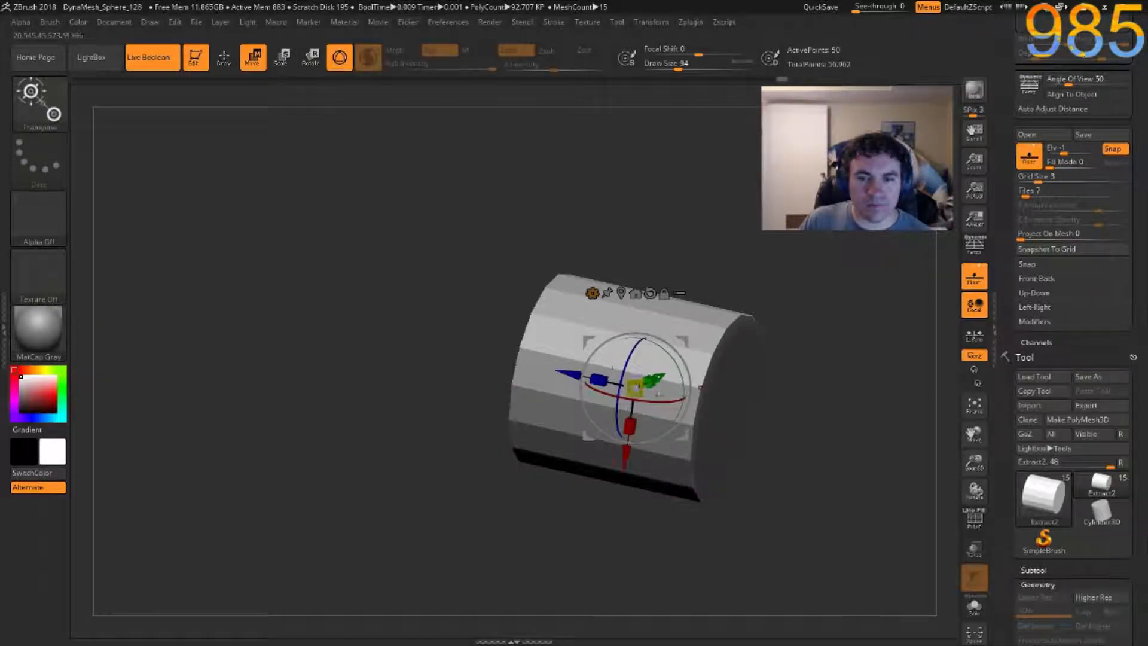
# Scale the cylinder down, stand it upright and fit it as a collar between the handle's top and the blade.
pyautogui.moveTo(628, 390); pyautogui.dragTo(729, 482)
pyautogui.hotkey('ctrl', 'z')
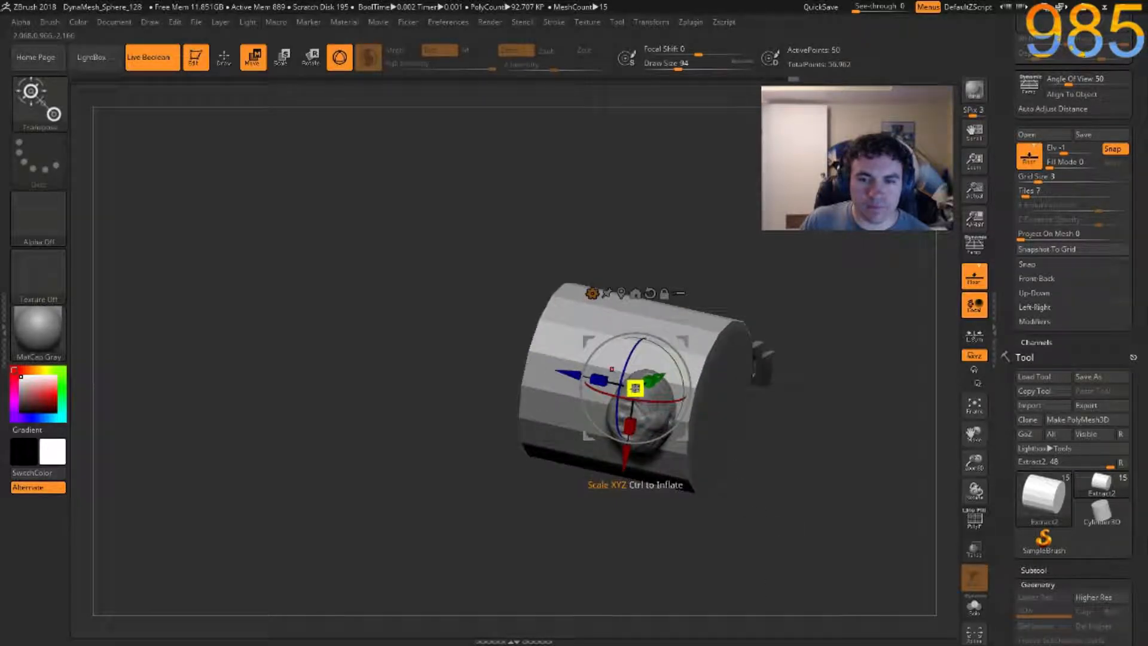
pyautogui.moveTo(635, 389); pyautogui.dragTo(619, 450)
pyautogui.keyDown('ctrl'); pyautogui.moveTo(479, 413); pyautogui.dragTo(462, 493, button='right'); pyautogui.keyUp('ctrl')
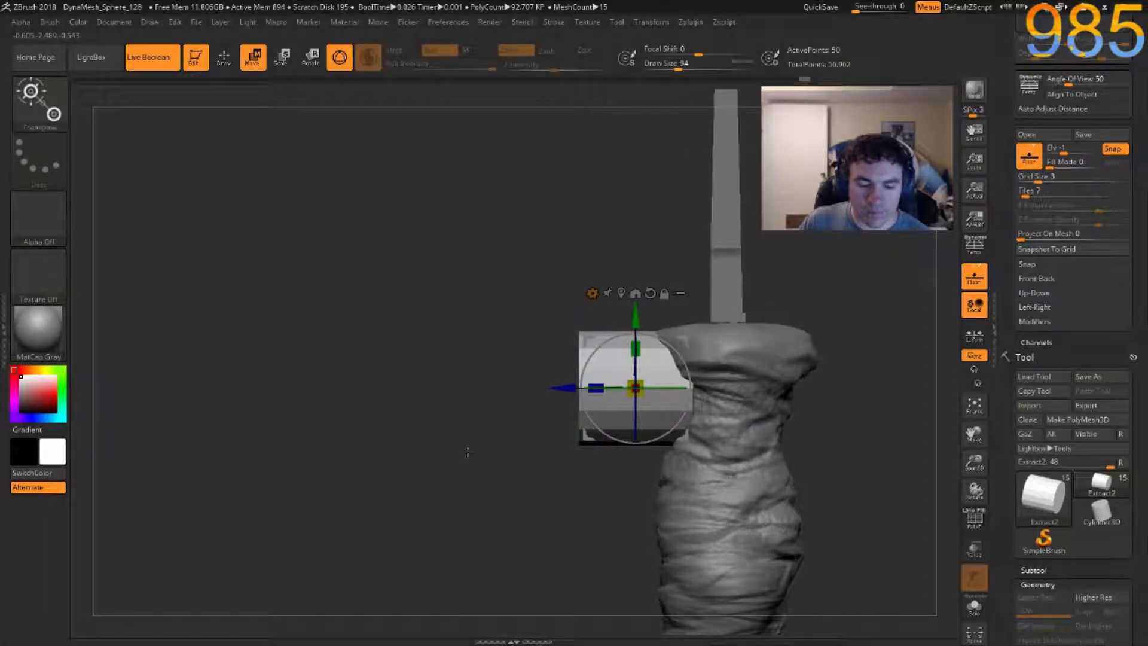
pyautogui.keyDown('shift'); pyautogui.moveTo(592, 354); pyautogui.dragTo(738, 372); pyautogui.keyUp('shift')
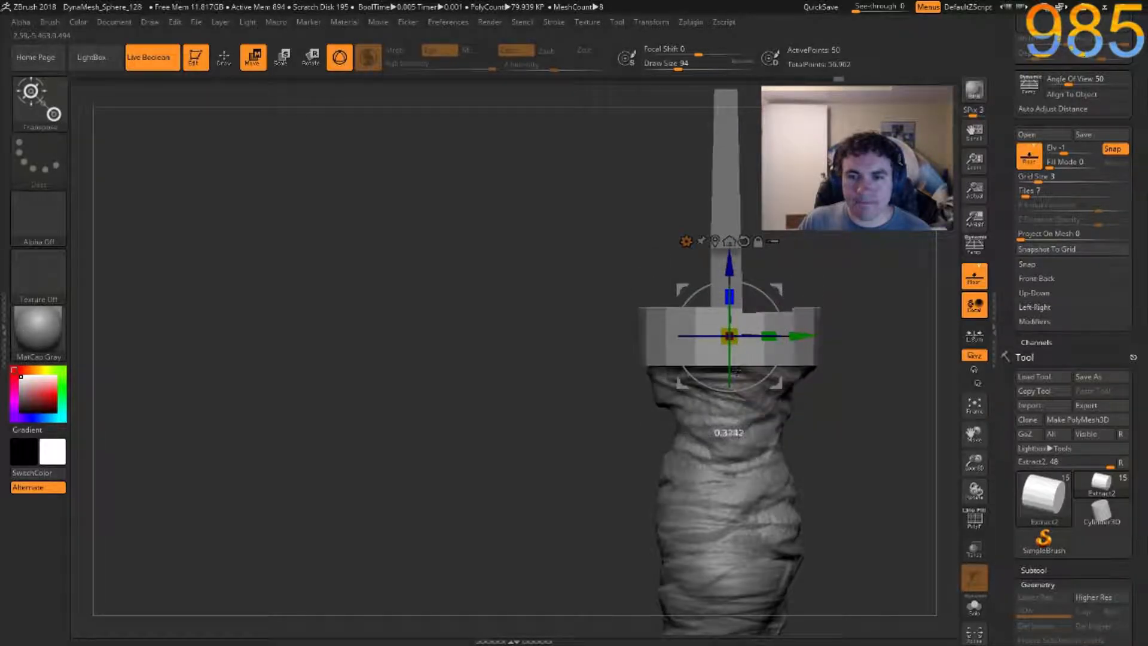
pyautogui.moveTo(734, 266)
pyautogui.mouseDown()
pyautogui.moveTo(737, 297)
pyautogui.moveTo(747, 290)
pyautogui.moveTo(736, 287)
pyautogui.mouseUp()
pyautogui.moveTo(568, 433); pyautogui.dragTo(649, 420)
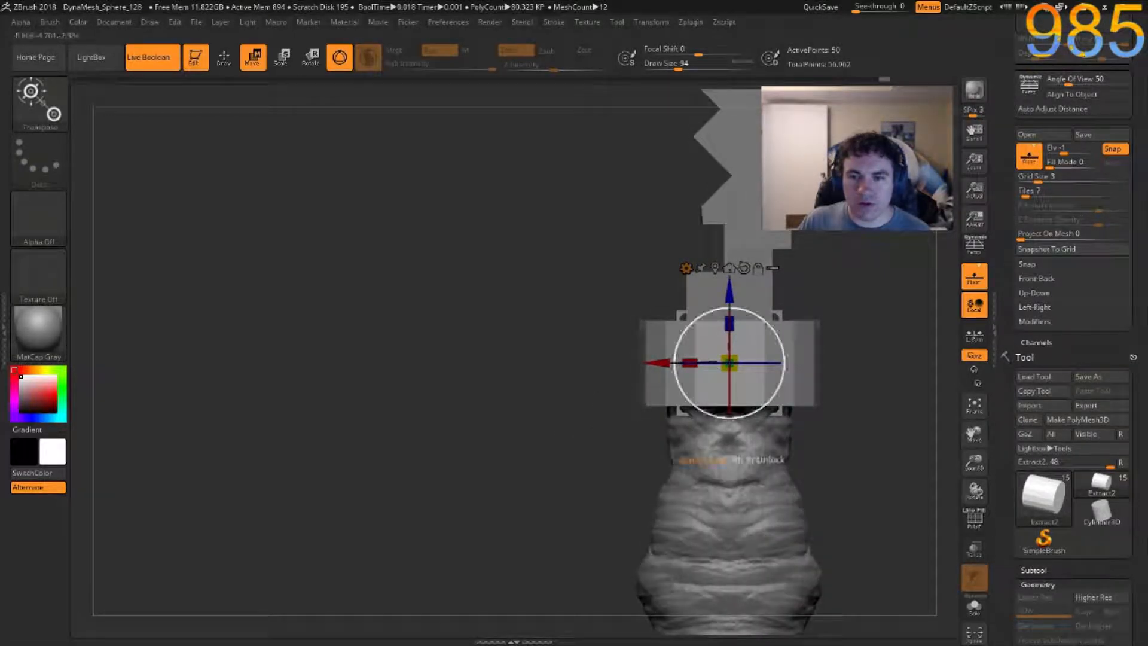
# Slide the cylinder aside to examine the handle's top and return it to its place under the blade.
pyautogui.moveTo(673, 363); pyautogui.dragTo(472, 365)
pyautogui.keyDown('alt'); pyautogui.click(716, 352); pyautogui.keyUp('alt')
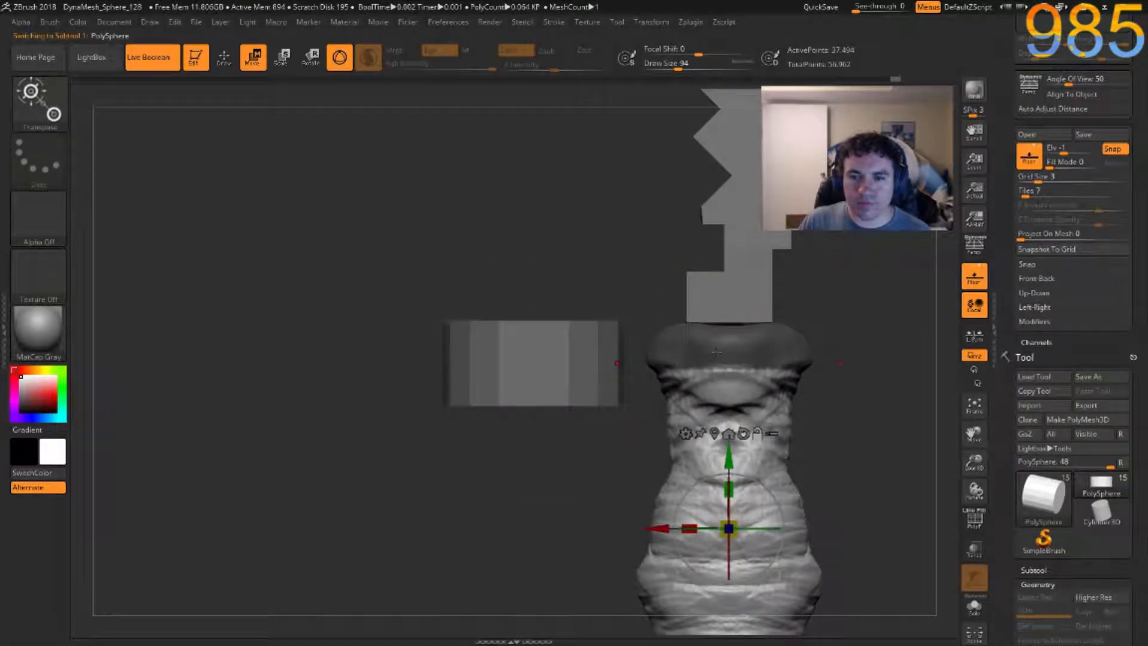
pyautogui.keyDown('alt'); pyautogui.click(728, 374); pyautogui.keyUp('alt')
pyautogui.keyDown('ctrl'); pyautogui.moveTo(511, 181); pyautogui.dragTo(574, 235); pyautogui.keyUp('ctrl')
pyautogui.moveTo(1008, 126); pyautogui.dragTo(1011, 203)
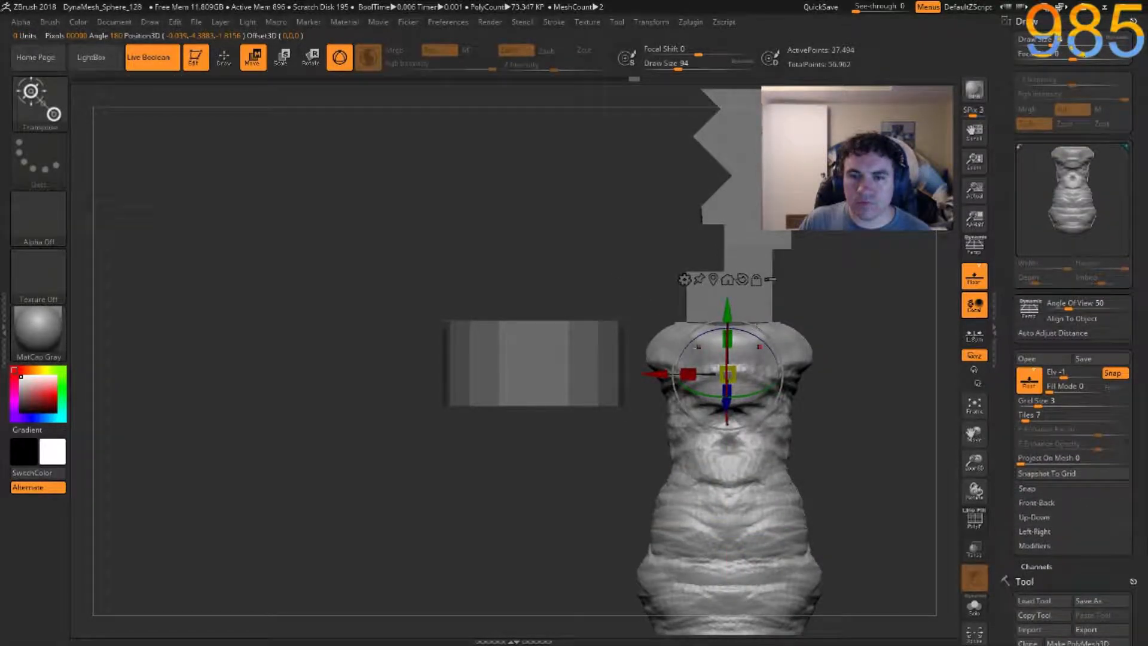
pyautogui.keyDown('alt'); pyautogui.click(562, 332); pyautogui.keyUp('alt')
pyautogui.moveTo(531, 366); pyautogui.dragTo(727, 363)
pyautogui.moveTo(531, 407)
pyautogui.keyDown('shift'); pyautogui.mouseDown(button='right')
pyautogui.moveTo(594, 418)
pyautogui.moveTo(525, 311)
pyautogui.moveTo(499, 414)
pyautogui.moveTo(501, 470)
pyautogui.mouseUp(button='right'); pyautogui.keyUp('shift')
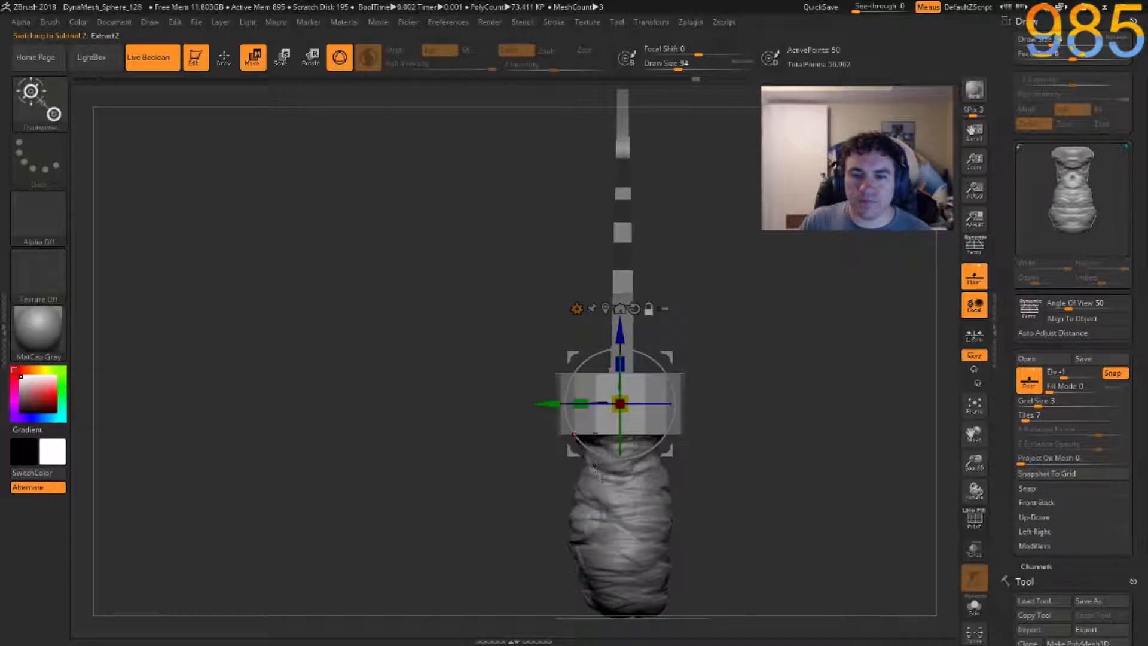
# Select the handle PolySphere and rework its surface below the collar with ClayBuildup at draw size 74.
pyautogui.keyDown('alt'); pyautogui.click(624, 542); pyautogui.keyUp('alt')
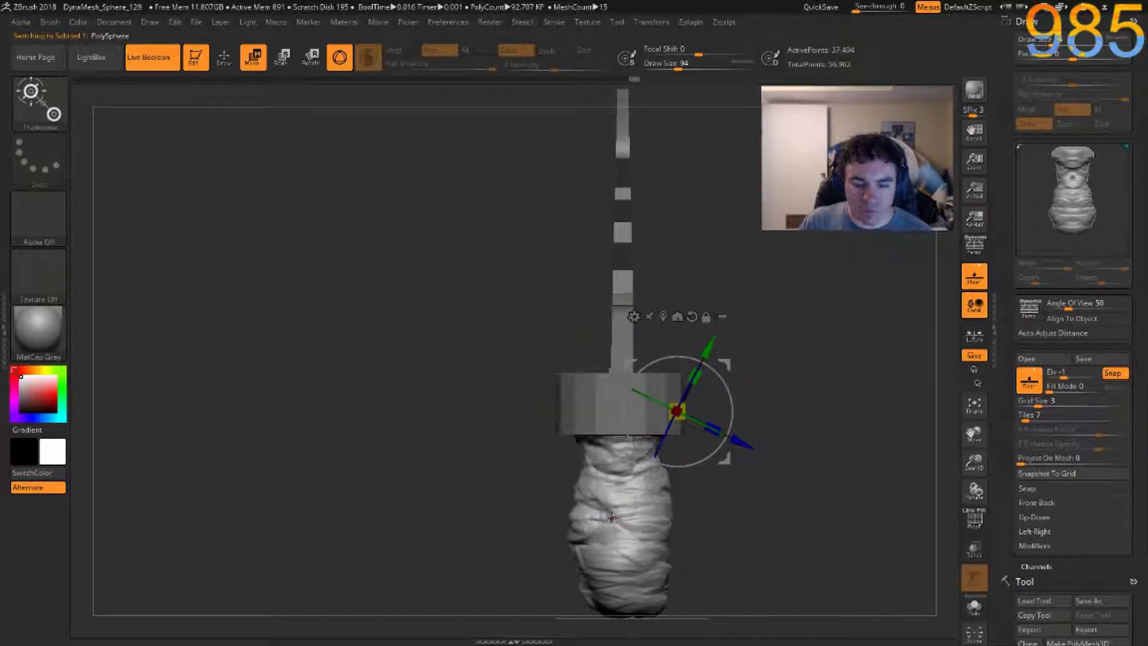
pyautogui.press('q')
pyautogui.moveTo(473, 463)
pyautogui.keyDown('ctrl'); pyautogui.mouseDown(button='right')
pyautogui.moveTo(451, 528)
pyautogui.moveTo(461, 323)
pyautogui.mouseUp(button='right'); pyautogui.keyUp('ctrl')
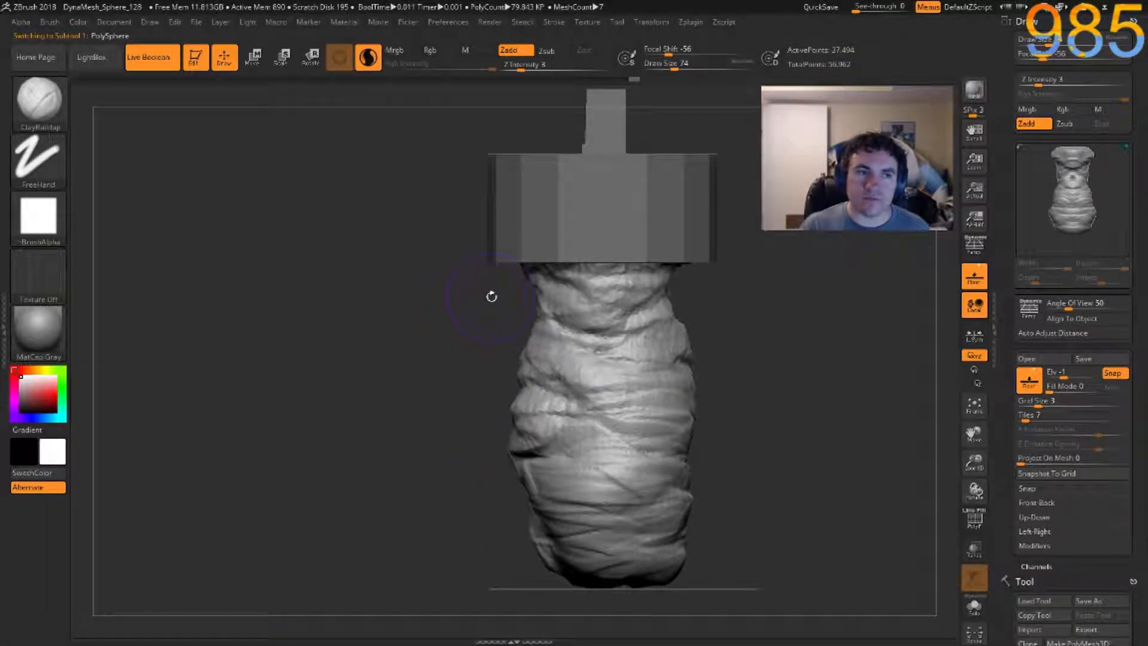
pyautogui.moveTo(455, 314)
pyautogui.mouseDown()
pyautogui.moveTo(521, 296)
pyautogui.moveTo(583, 246)
pyautogui.moveTo(616, 302)
pyautogui.moveTo(610, 350)
pyautogui.moveTo(658, 385)
pyautogui.moveTo(574, 419)
pyautogui.moveTo(628, 455)
pyautogui.moveTo(586, 490)
pyautogui.moveTo(679, 409)
pyautogui.moveTo(604, 526)
pyautogui.moveTo(658, 532)
pyautogui.moveTo(598, 556)
pyautogui.moveTo(692, 548)
pyautogui.moveTo(666, 527)
pyautogui.mouseUp()
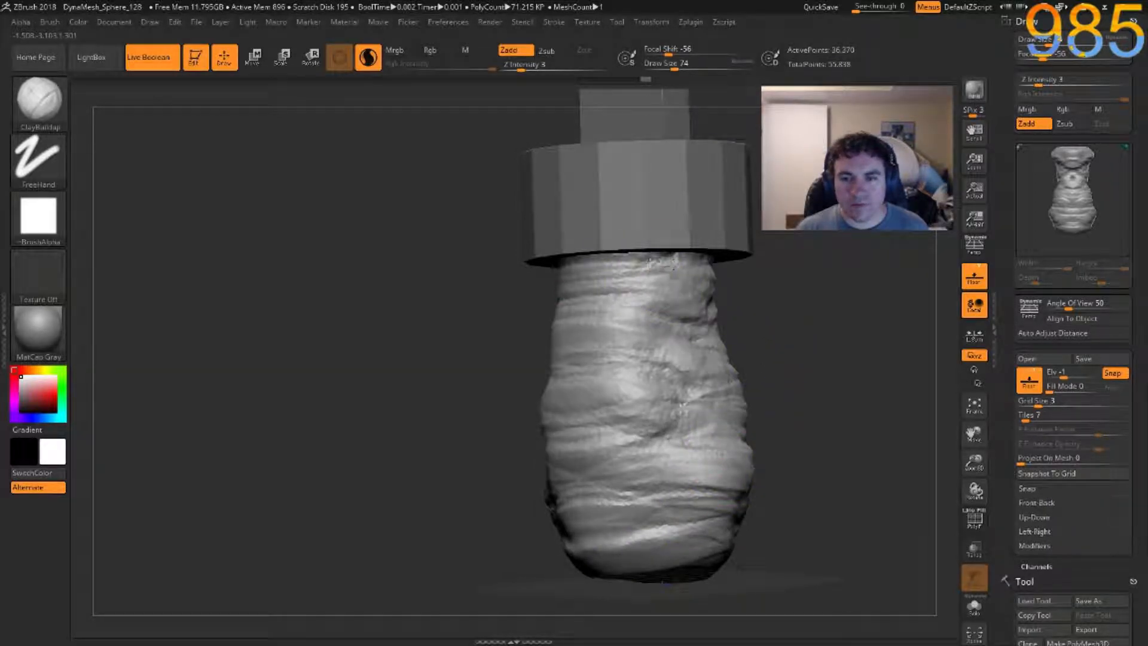
pyautogui.moveTo(659, 265)
pyautogui.mouseDown()
pyautogui.moveTo(682, 305)
pyautogui.moveTo(664, 341)
pyautogui.moveTo(718, 370)
pyautogui.moveTo(676, 407)
pyautogui.moveTo(705, 469)
pyautogui.moveTo(678, 499)
pyautogui.moveTo(685, 560)
pyautogui.mouseUp()
pyautogui.moveTo(792, 514)
pyautogui.mouseDown()
pyautogui.moveTo(833, 490)
pyautogui.moveTo(744, 486)
pyautogui.mouseUp()
pyautogui.moveTo(541, 469)
pyautogui.keyDown('shift'); pyautogui.mouseDown()
pyautogui.moveTo(598, 466)
pyautogui.moveTo(595, 448)
pyautogui.mouseUp(); pyautogui.keyUp('shift')
# Push in the lower sides of the handle with a large Move brush to slim its silhouette.
pyautogui.press('b')
pyautogui.press('m')
pyautogui.press('v')
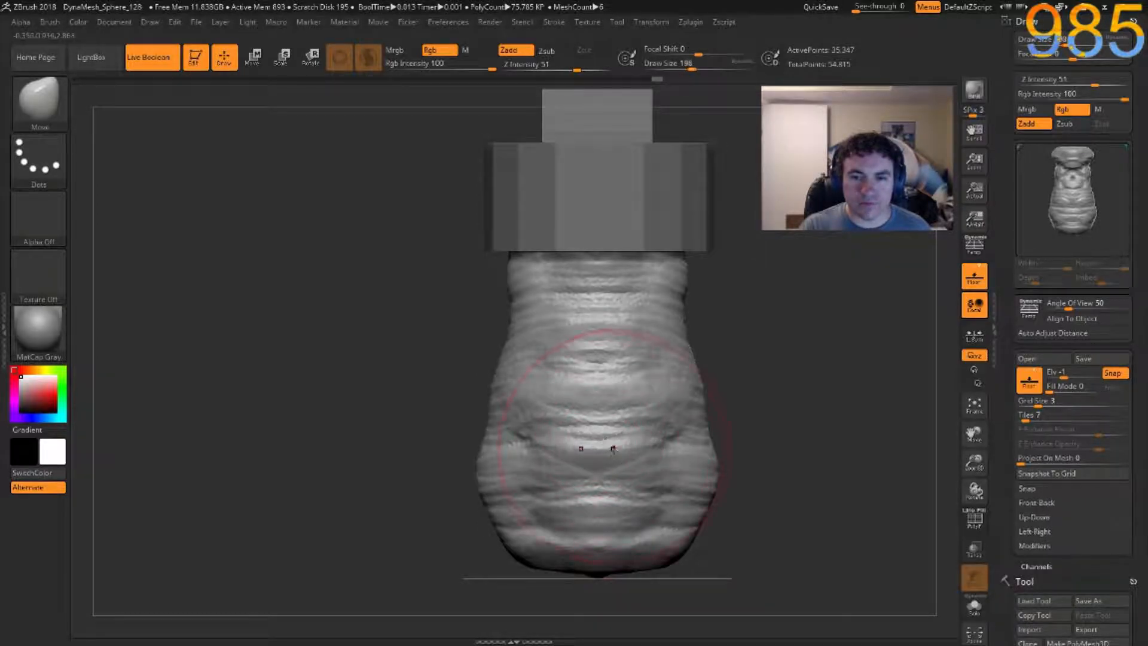
pyautogui.press('[')
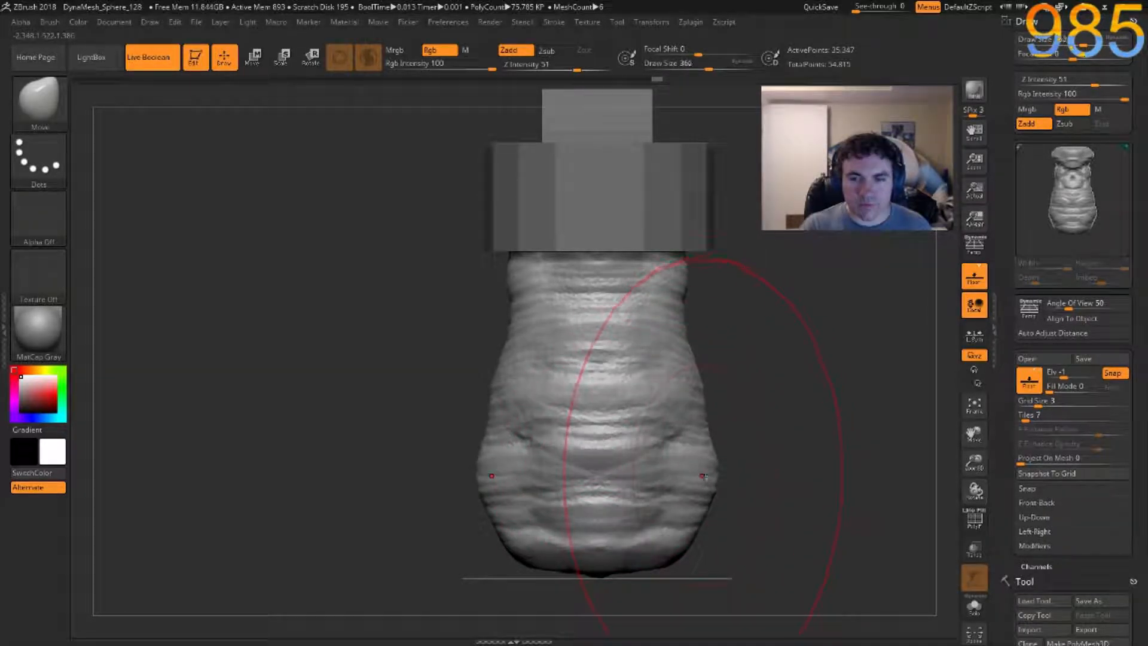
pyautogui.press('[')
pyautogui.moveTo(704, 475); pyautogui.dragTo(677, 477)
pyautogui.moveTo(747, 469); pyautogui.dragTo(663, 459)
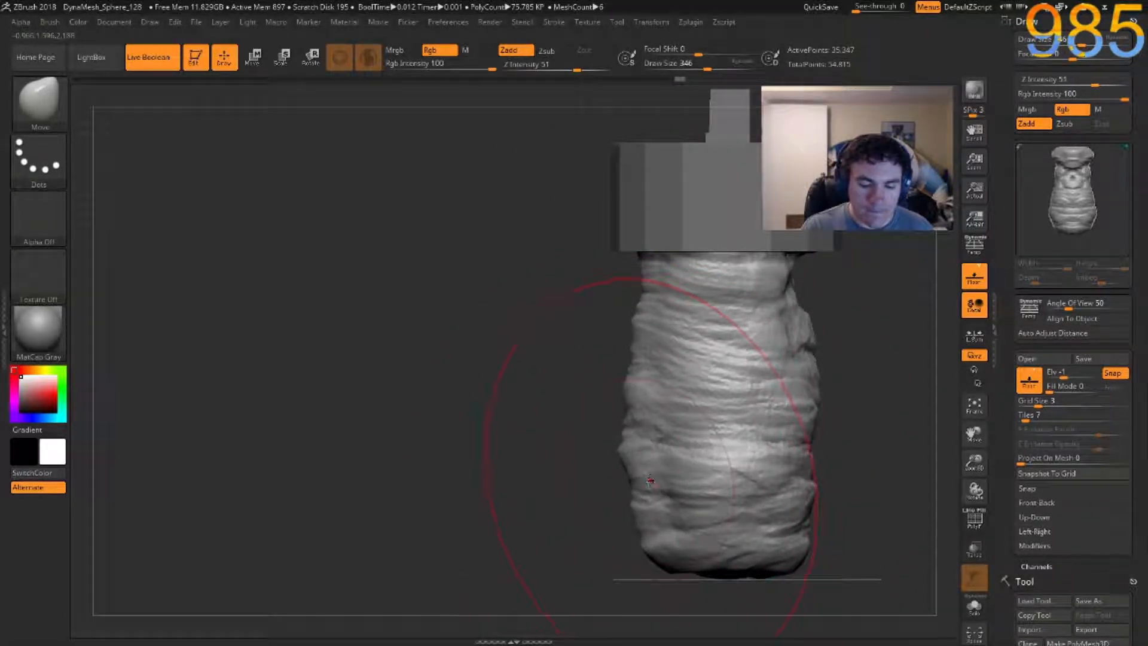
# Build up the side of the handle with ClayBuildup, reducing the draw size to about 146.
pyautogui.press('n')
pyautogui.press('b')
pyautogui.press('c')
pyautogui.press('b')
pyautogui.press('[')
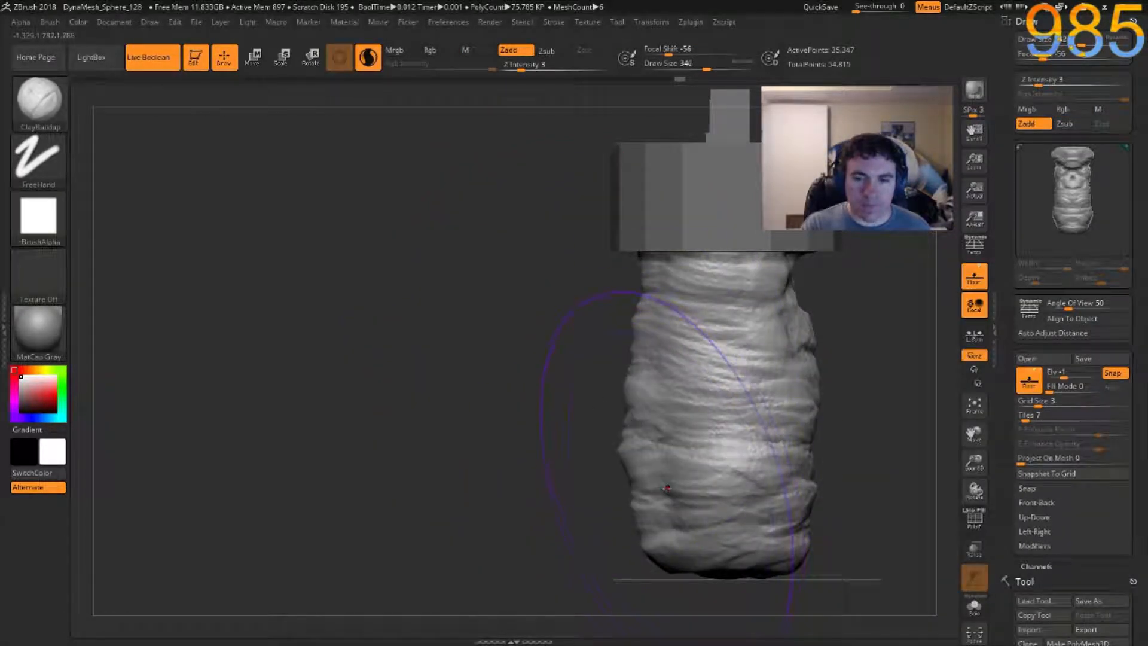
pyautogui.press('[')
pyautogui.press('[')
pyautogui.press('[')
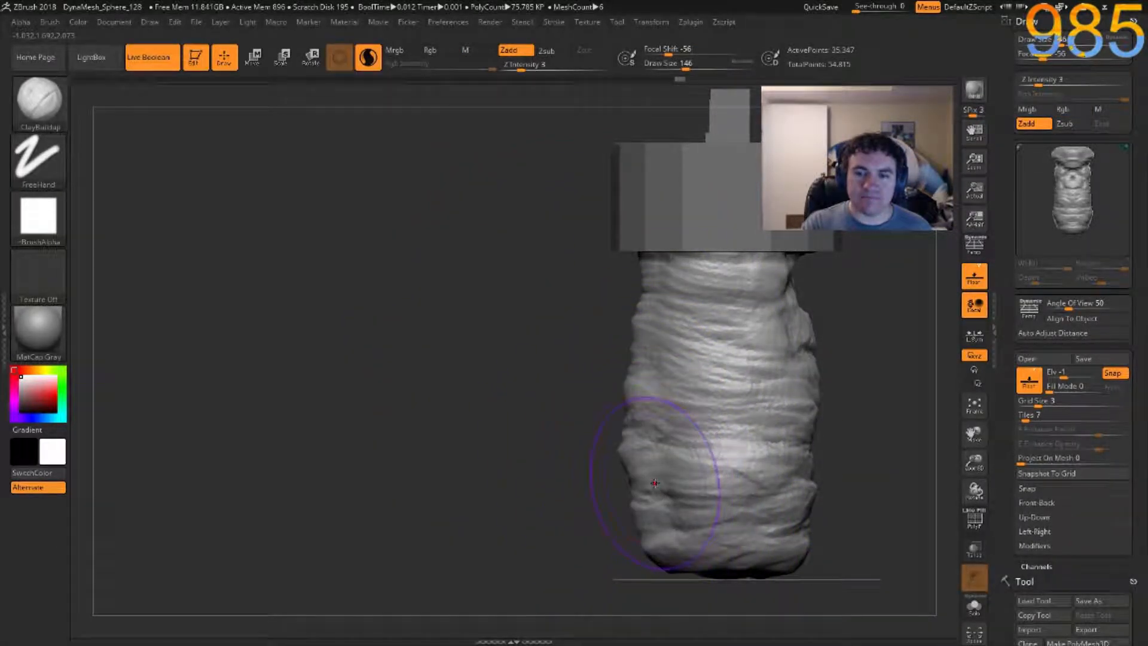
pyautogui.moveTo(589, 487)
pyautogui.mouseDown()
pyautogui.moveTo(457, 451)
pyautogui.moveTo(807, 451)
pyautogui.moveTo(628, 323)
pyautogui.mouseUp()
pyautogui.moveTo(665, 238)
pyautogui.mouseDown()
pyautogui.moveTo(605, 225)
pyautogui.moveTo(620, 252)
pyautogui.moveTo(651, 264)
pyautogui.moveTo(646, 230)
pyautogui.moveTo(613, 224)
pyautogui.moveTo(596, 260)
pyautogui.moveTo(634, 263)
pyautogui.moveTo(610, 344)
pyautogui.moveTo(666, 289)
pyautogui.mouseUp()
# Add finer horizontal folds across the handle with ClayBuildup at draw size 102.
pyautogui.press('[')
pyautogui.press('[')
pyautogui.press('[')
pyautogui.press('[')
pyautogui.moveTo(697, 349)
pyautogui.mouseDown()
pyautogui.moveTo(622, 362)
pyautogui.moveTo(622, 390)
pyautogui.moveTo(596, 407)
pyautogui.moveTo(613, 414)
pyautogui.moveTo(621, 446)
pyautogui.moveTo(604, 494)
pyautogui.mouseUp()
pyautogui.moveTo(431, 395)
pyautogui.mouseDown()
pyautogui.moveTo(467, 402)
pyautogui.moveTo(520, 384)
pyautogui.mouseUp()
pyautogui.moveTo(598, 305); pyautogui.dragTo(604, 392)
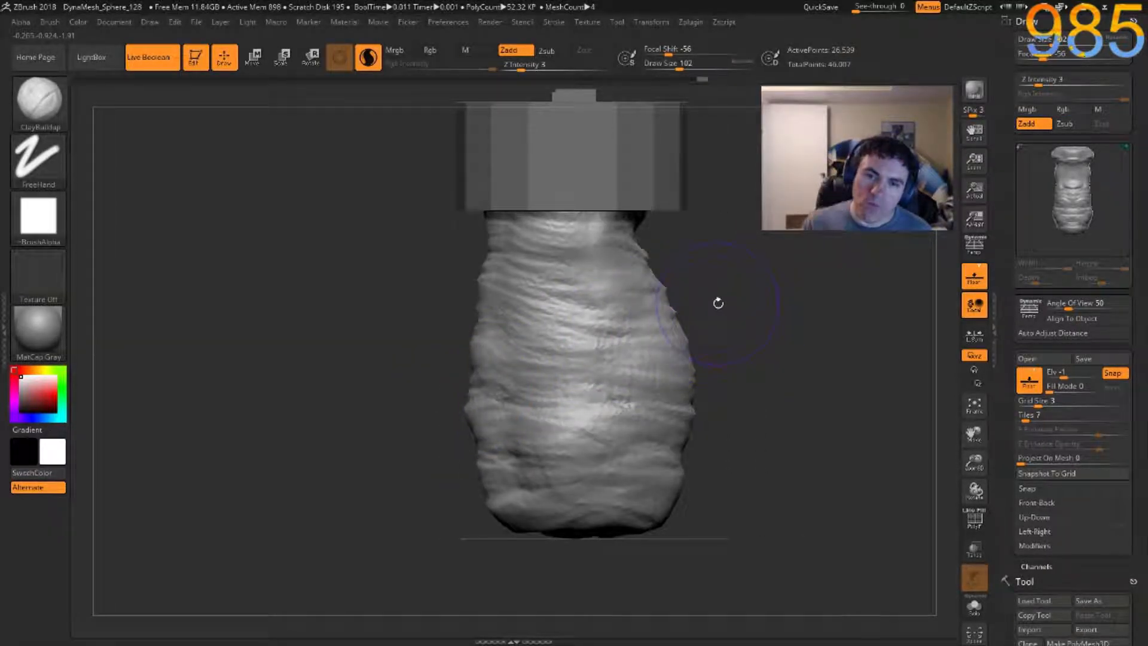
# Duplicate the handle subtool and move the copy about 3.3 units to the side of the original.
pyautogui.keyDown('alt'); pyautogui.moveTo(844, 306); pyautogui.dragTo(667, 424); pyautogui.keyUp('alt')
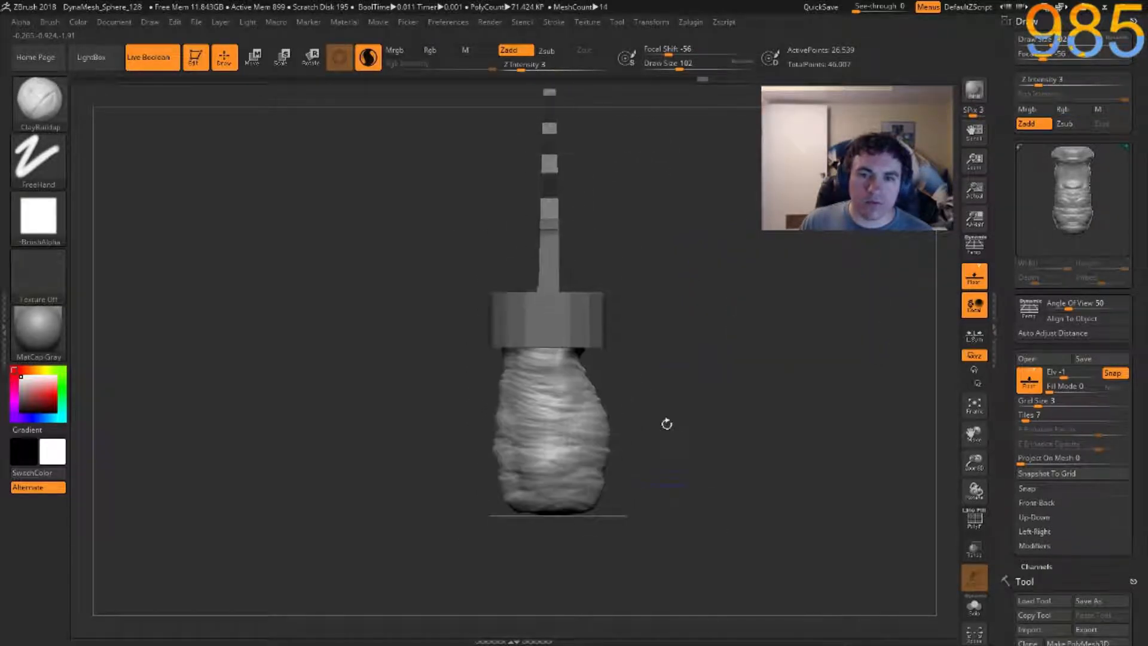
pyautogui.hotkey('ctrl', 'shift', 'd')
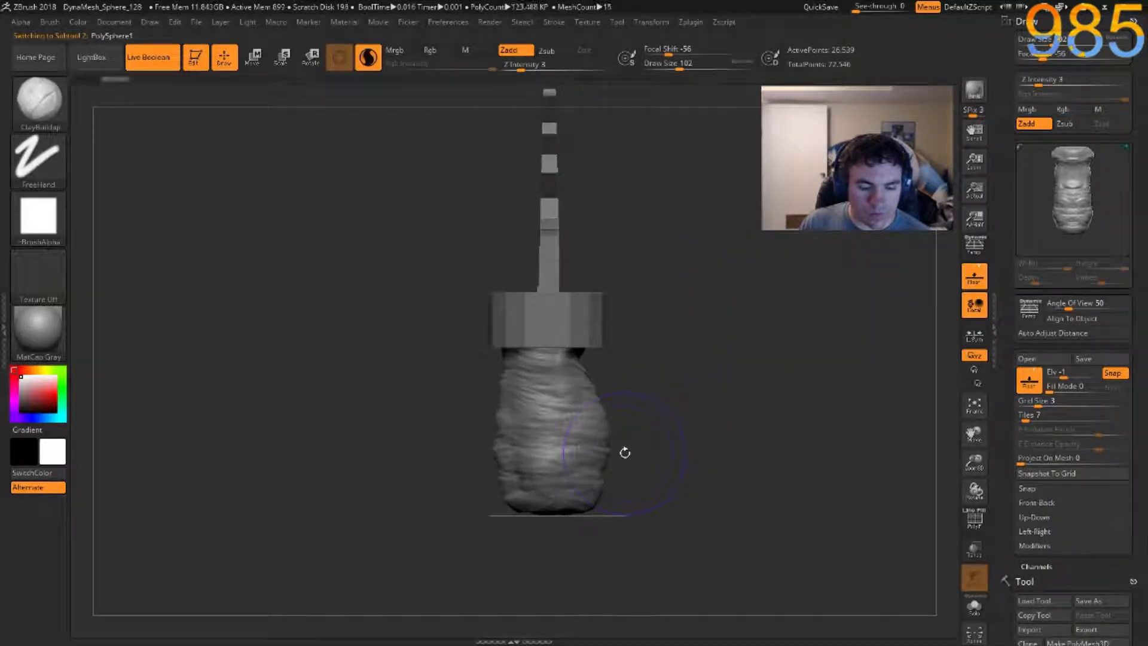
pyautogui.press('w')
pyautogui.click(613, 232)
pyautogui.moveTo(655, 327); pyautogui.dragTo(742, 341)
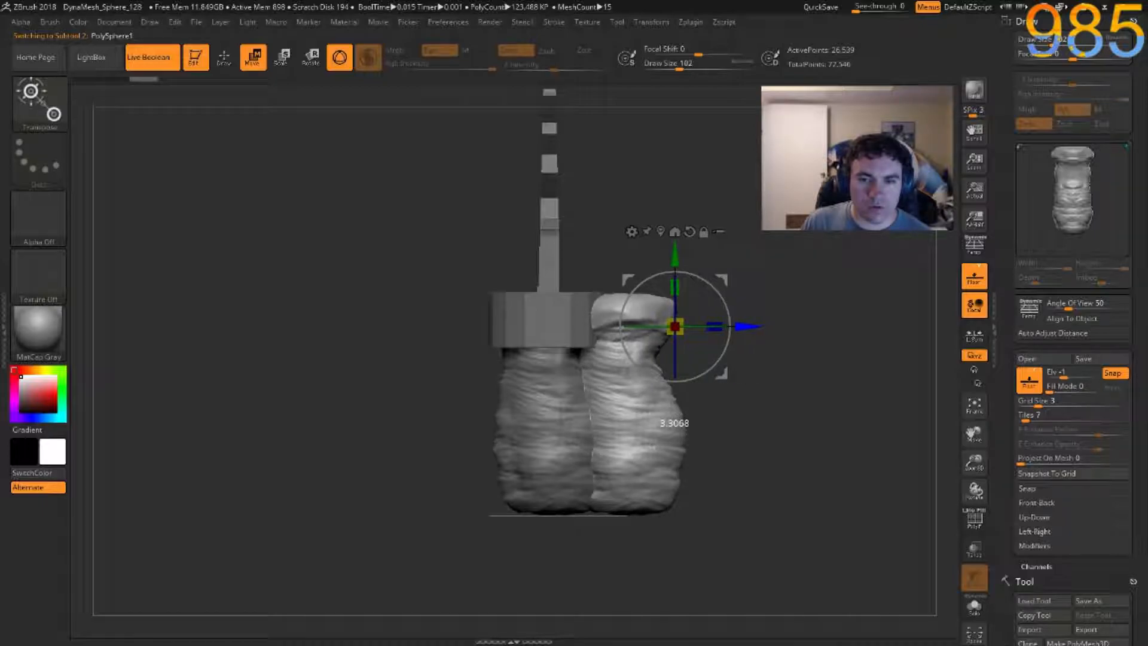
# Isolate the handle copy, mask all but its top, squash the top flat along the vertical axis and clear the mask.
pyautogui.click(974, 606)
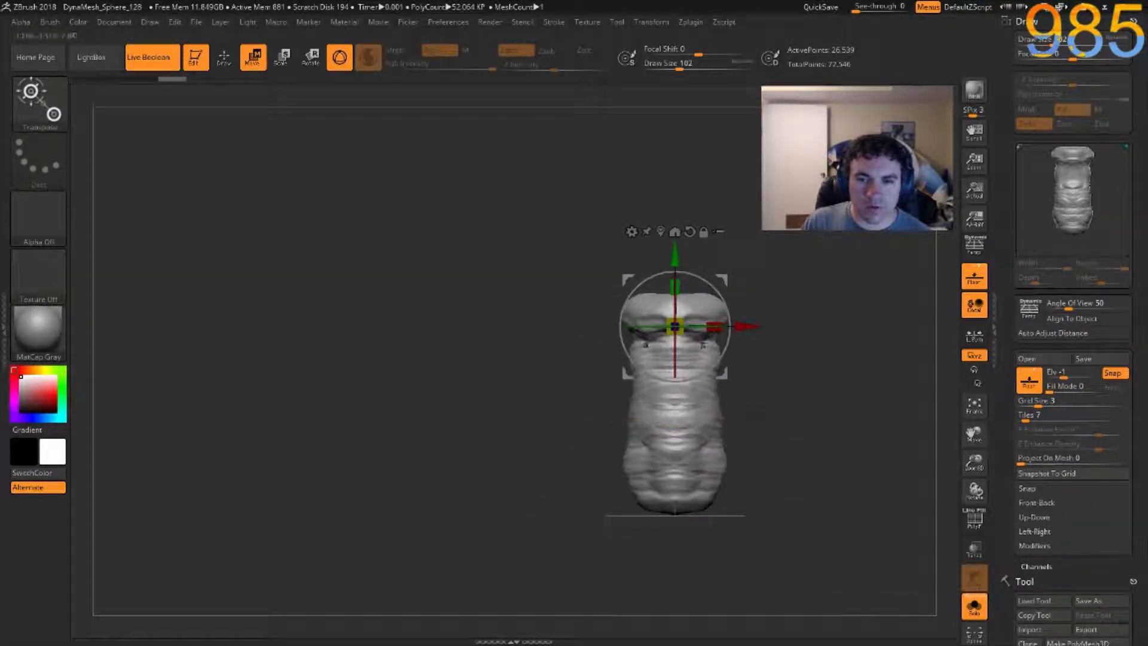
pyautogui.keyDown('ctrl'); pyautogui.moveTo(568, 261); pyautogui.dragTo(796, 386); pyautogui.keyUp('ctrl')
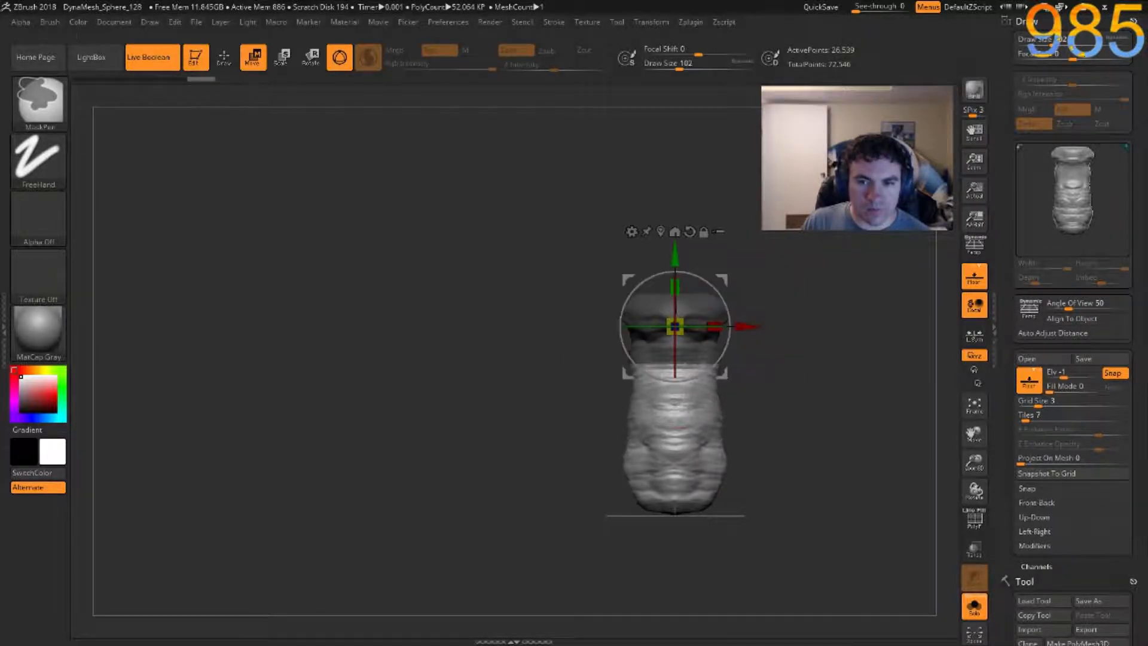
pyautogui.keyDown('ctrl'); pyautogui.click(682, 276); pyautogui.keyUp('ctrl')
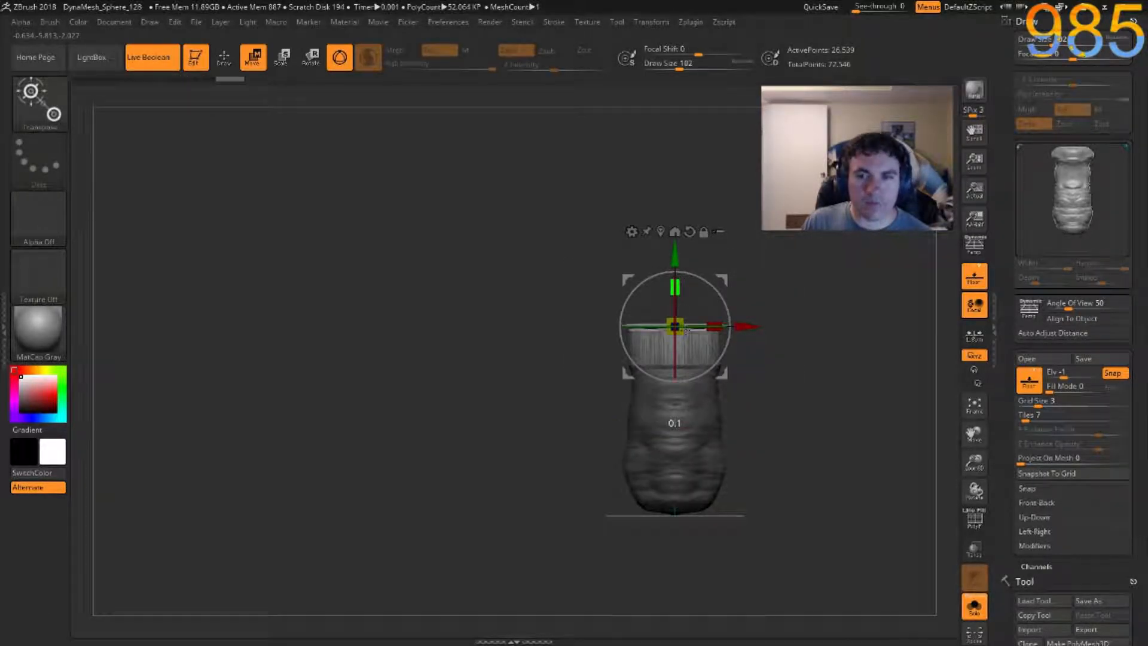
pyautogui.moveTo(683, 277); pyautogui.dragTo(680, 291)
pyautogui.moveTo(801, 317); pyautogui.dragTo(776, 355)
pyautogui.keyDown('ctrl'); pyautogui.moveTo(792, 422); pyautogui.dragTo(943, 523); pyautogui.keyUp('ctrl')
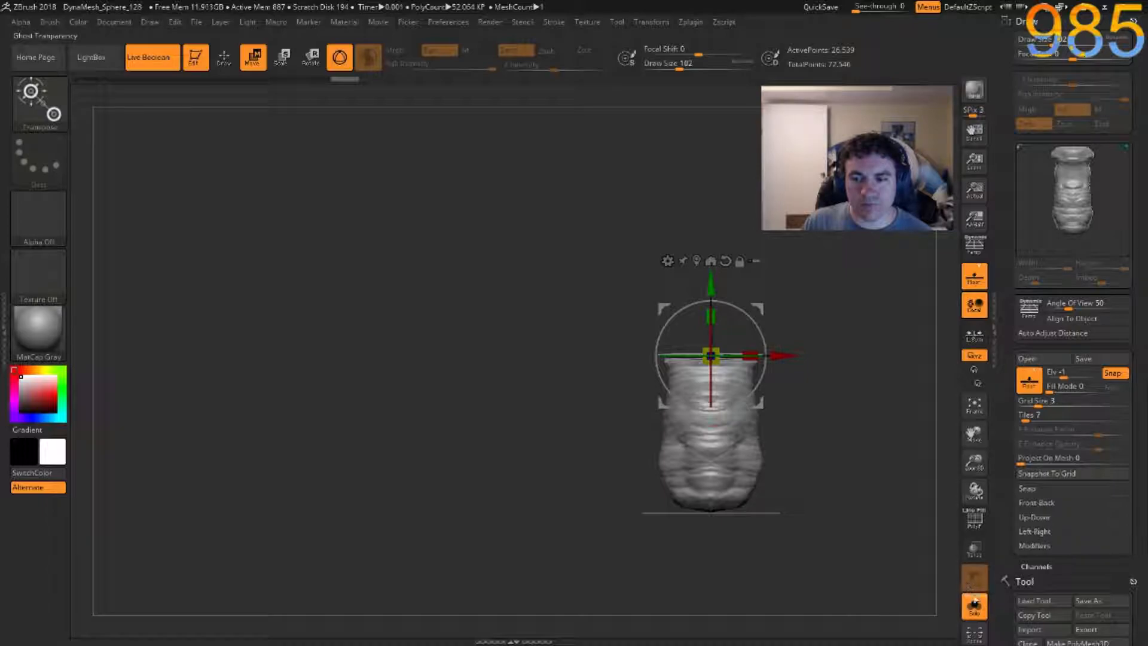
# Switch to ClayBuildup on the unmasked handle copy and smooth its flattened top rim.
pyautogui.moveTo(869, 395)
pyautogui.keyDown('ctrl'); pyautogui.mouseDown(button='right')
pyautogui.moveTo(870, 467)
pyautogui.moveTo(747, 359)
pyautogui.mouseUp(button='right'); pyautogui.keyUp('ctrl')
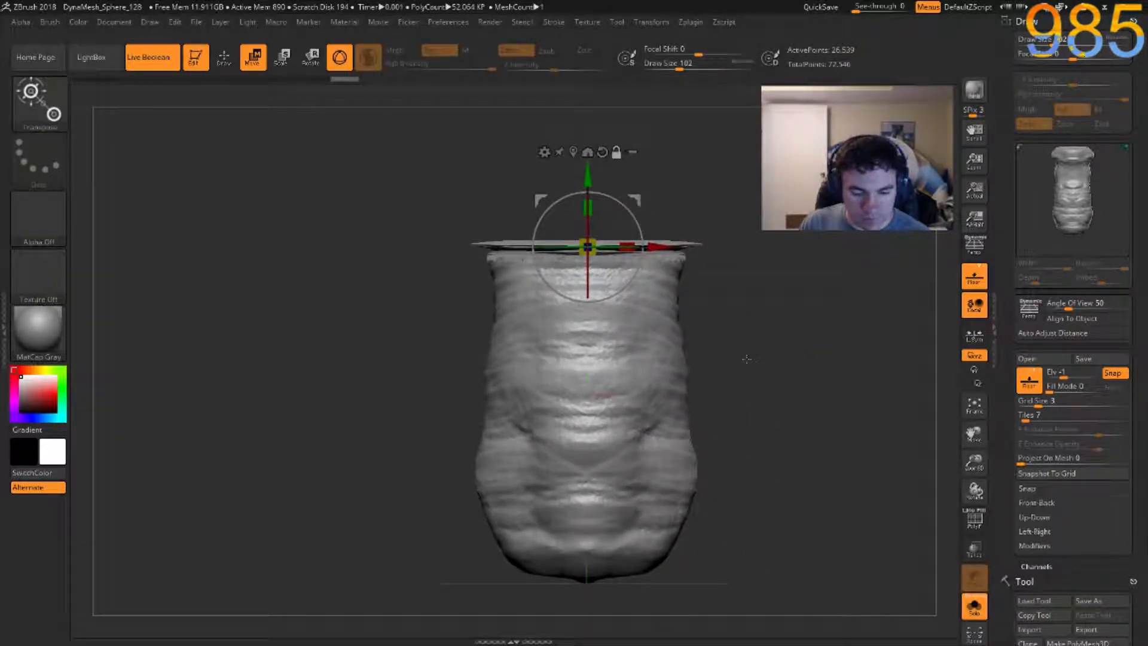
pyautogui.keyDown('ctrl'); pyautogui.click(747, 358); pyautogui.keyUp('ctrl')
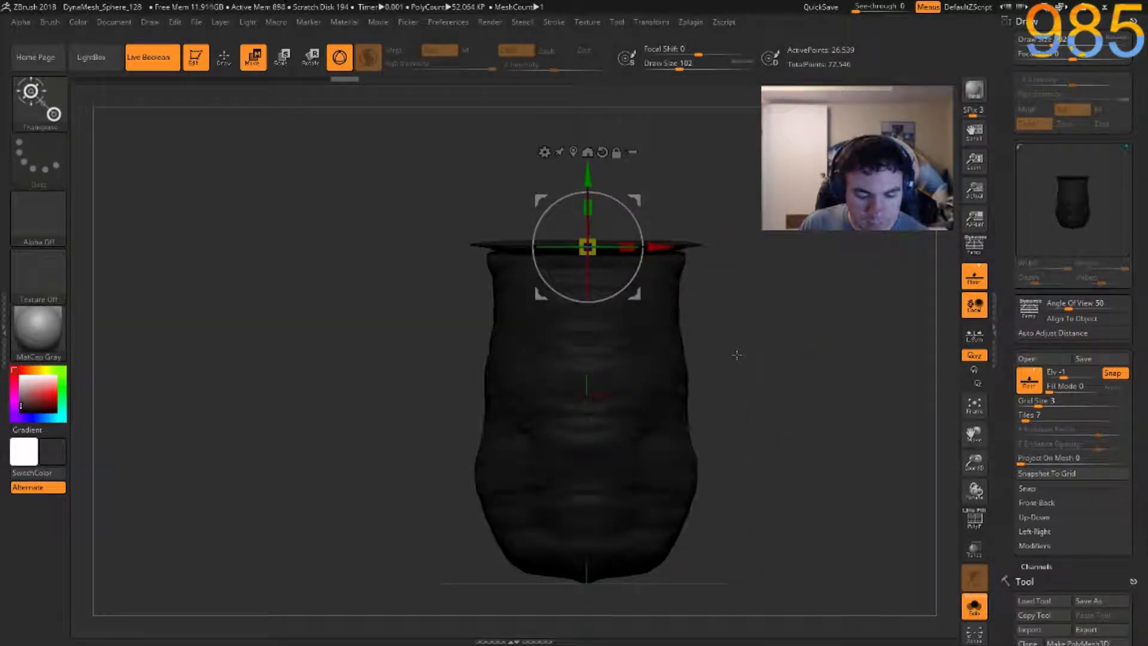
pyautogui.keyDown('ctrl'); pyautogui.click(737, 355); pyautogui.keyUp('ctrl')
pyautogui.press('b')
pyautogui.press('c')
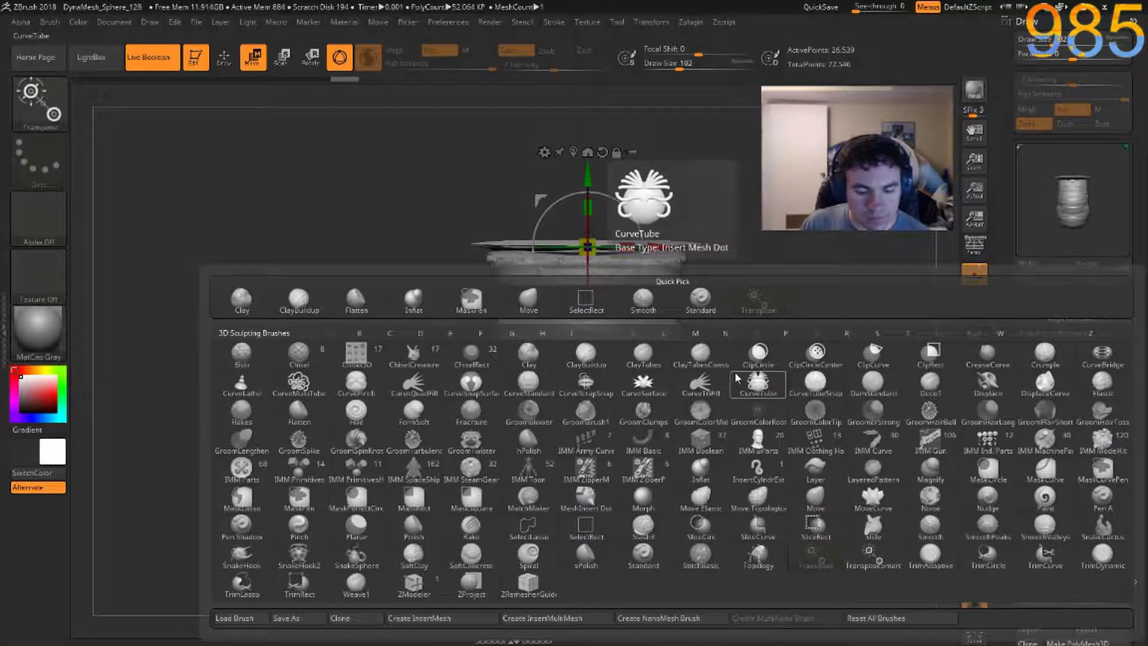
pyautogui.press('b')
pyautogui.moveTo(739, 346); pyautogui.dragTo(682, 389, button='right')
pyautogui.moveTo(525, 277)
pyautogui.keyDown('shift'); pyautogui.mouseDown()
pyautogui.moveTo(622, 263)
pyautogui.moveTo(525, 265)
pyautogui.moveTo(492, 292)
pyautogui.mouseUp(); pyautogui.keyUp('shift')
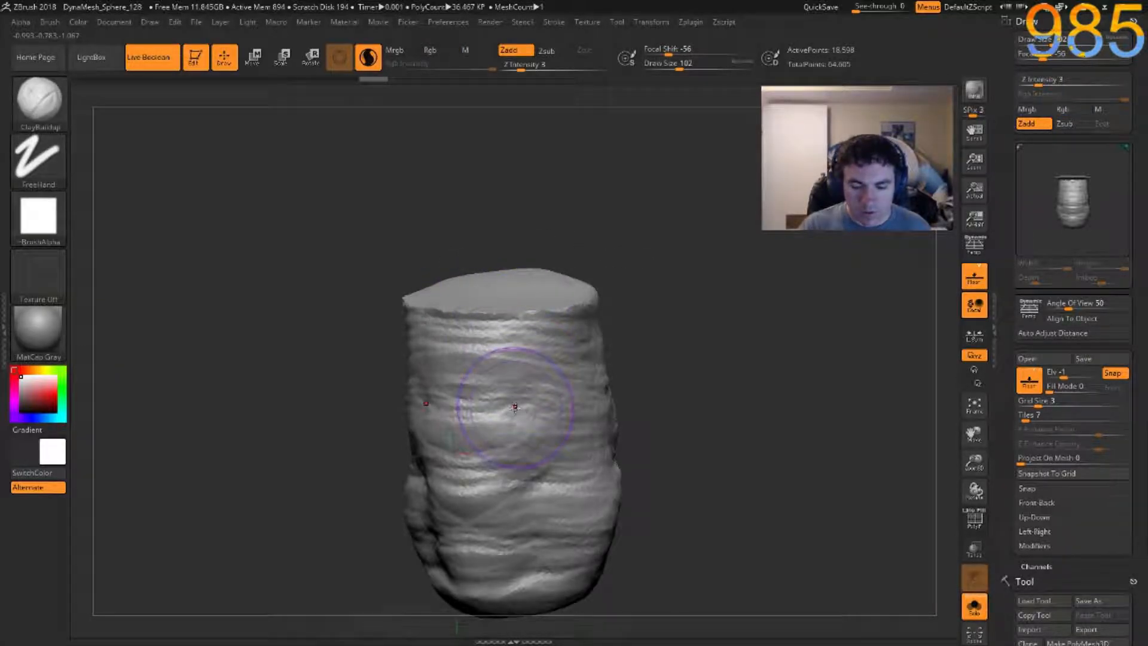
pyautogui.keyDown('shift'); pyautogui.moveTo(644, 404); pyautogui.dragTo(589, 380); pyautogui.keyUp('shift')
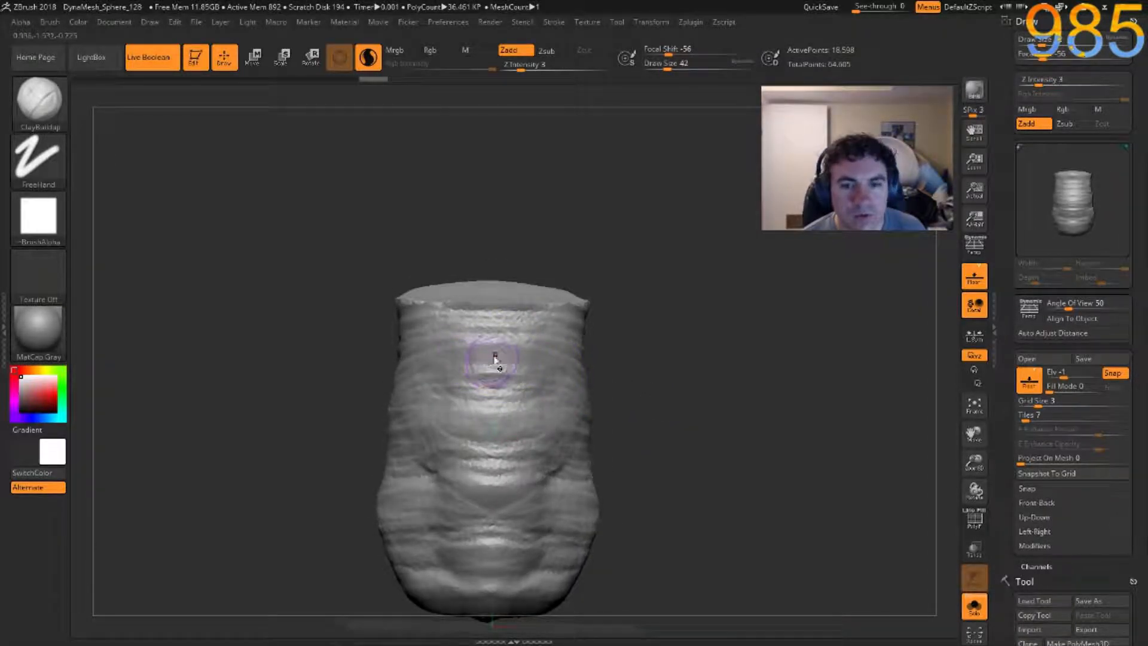
# Lay crossing diagonal straps over the front of the handle copy with ClayBuildup at draw size 38 and Z intensity 3.
pyautogui.moveTo(488, 344); pyautogui.dragTo(455, 397)
pyautogui.hotkey('ctrl', 'z')
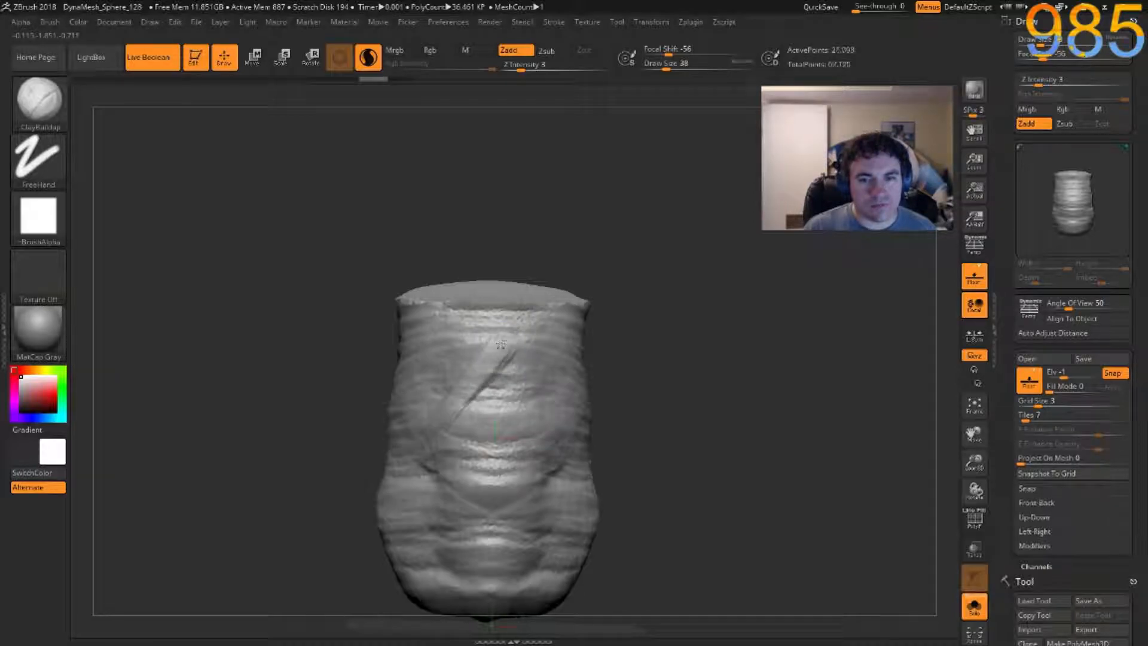
pyautogui.moveTo(501, 354); pyautogui.dragTo(444, 418)
pyautogui.moveTo(457, 368)
pyautogui.mouseDown()
pyautogui.moveTo(494, 413)
pyautogui.moveTo(442, 356)
pyautogui.moveTo(500, 408)
pyautogui.moveTo(503, 466)
pyautogui.moveTo(541, 385)
pyautogui.moveTo(561, 394)
pyautogui.moveTo(486, 477)
pyautogui.moveTo(525, 445)
pyautogui.moveTo(509, 451)
pyautogui.moveTo(523, 478)
pyautogui.moveTo(500, 444)
pyautogui.mouseUp()
pyautogui.moveTo(532, 482); pyautogui.dragTo(490, 434)
pyautogui.moveTo(364, 469)
pyautogui.keyDown('alt'); pyautogui.mouseDown()
pyautogui.moveTo(401, 403)
pyautogui.moveTo(492, 426)
pyautogui.moveTo(479, 410)
pyautogui.moveTo(497, 430)
pyautogui.moveTo(532, 432)
pyautogui.moveTo(476, 500)
pyautogui.mouseUp(); pyautogui.keyUp('alt')
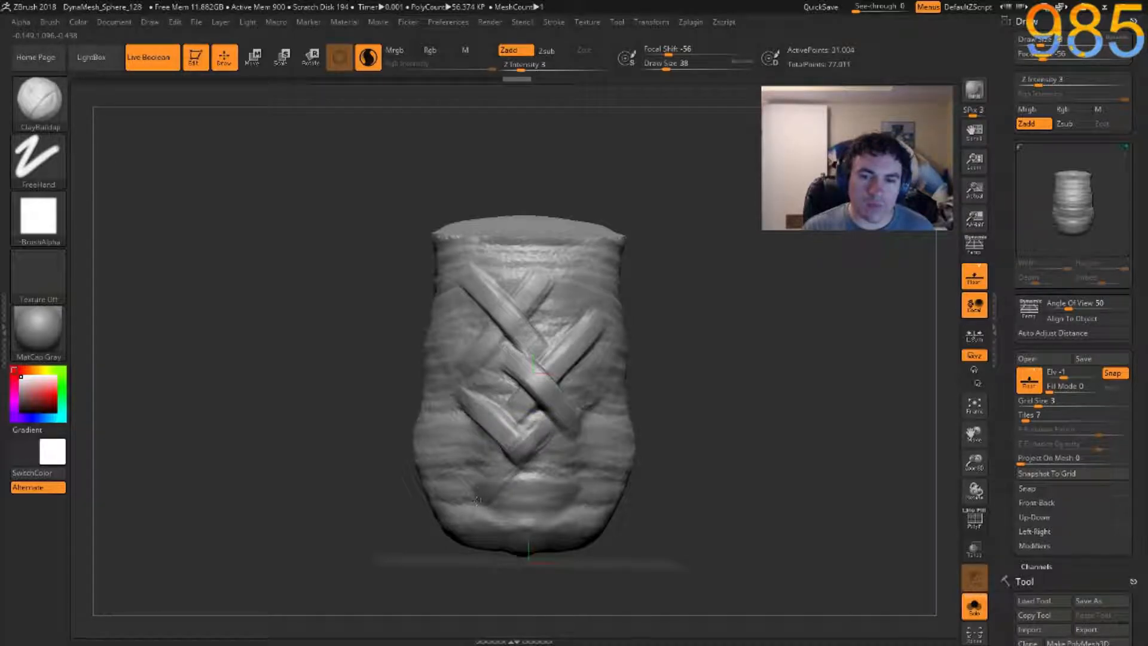
# Extend the front weave with extra diagonal strap segments toward the handle's side and lower edge.
pyautogui.moveTo(538, 432); pyautogui.dragTo(545, 424)
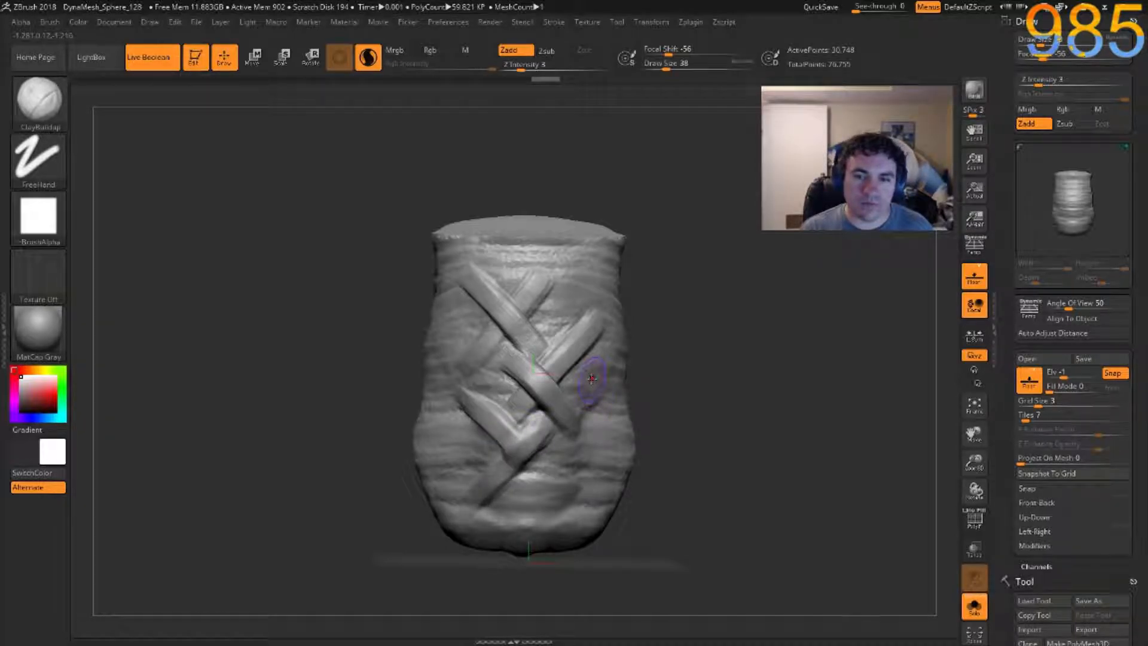
pyautogui.moveTo(576, 365)
pyautogui.mouseDown()
pyautogui.moveTo(594, 396)
pyautogui.moveTo(626, 417)
pyautogui.mouseUp()
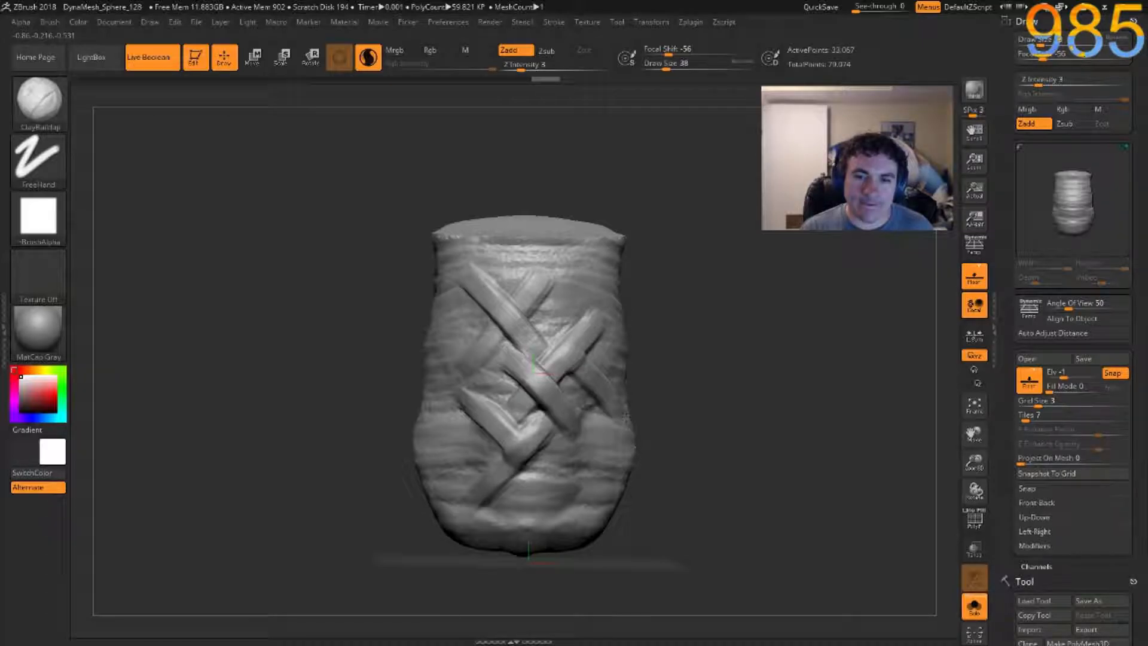
pyautogui.moveTo(597, 381); pyautogui.dragTo(618, 411)
pyautogui.moveTo(543, 448); pyautogui.dragTo(574, 471)
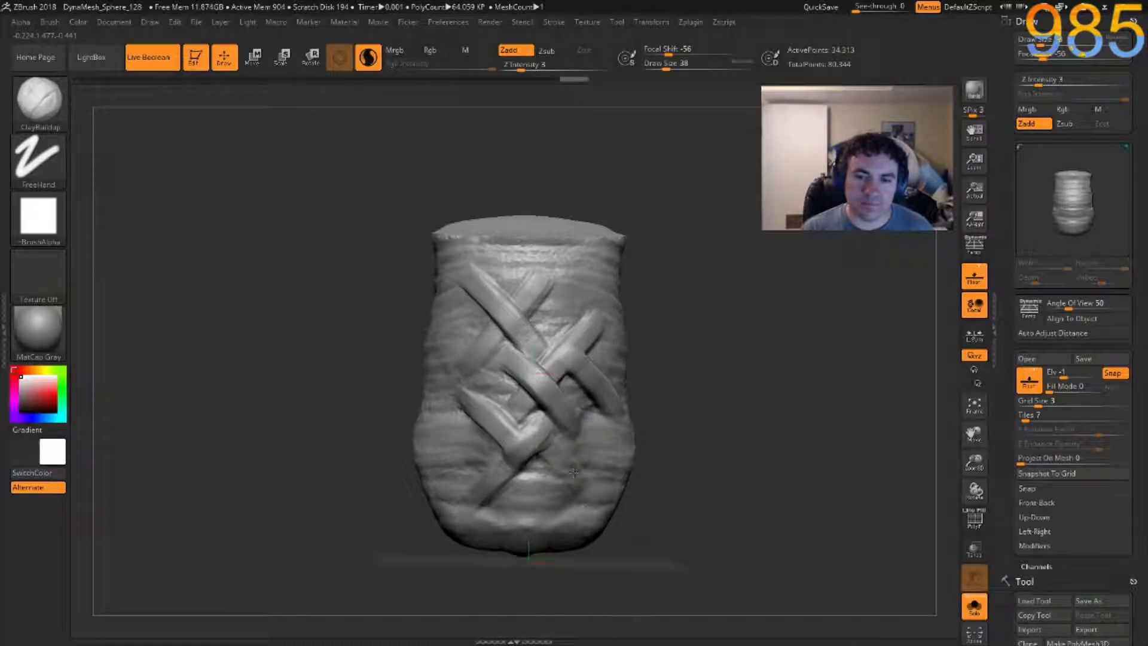
pyautogui.moveTo(602, 411)
pyautogui.mouseDown()
pyautogui.moveTo(568, 473)
pyautogui.moveTo(604, 412)
pyautogui.mouseUp()
# Add four rows of paired short diagonal straps down the back of the handle copy.
pyautogui.moveTo(402, 388); pyautogui.dragTo(434, 407)
pyautogui.moveTo(426, 335)
pyautogui.mouseDown()
pyautogui.moveTo(385, 318)
pyautogui.moveTo(485, 323)
pyautogui.moveTo(389, 421)
pyautogui.moveTo(419, 419)
pyautogui.mouseUp()
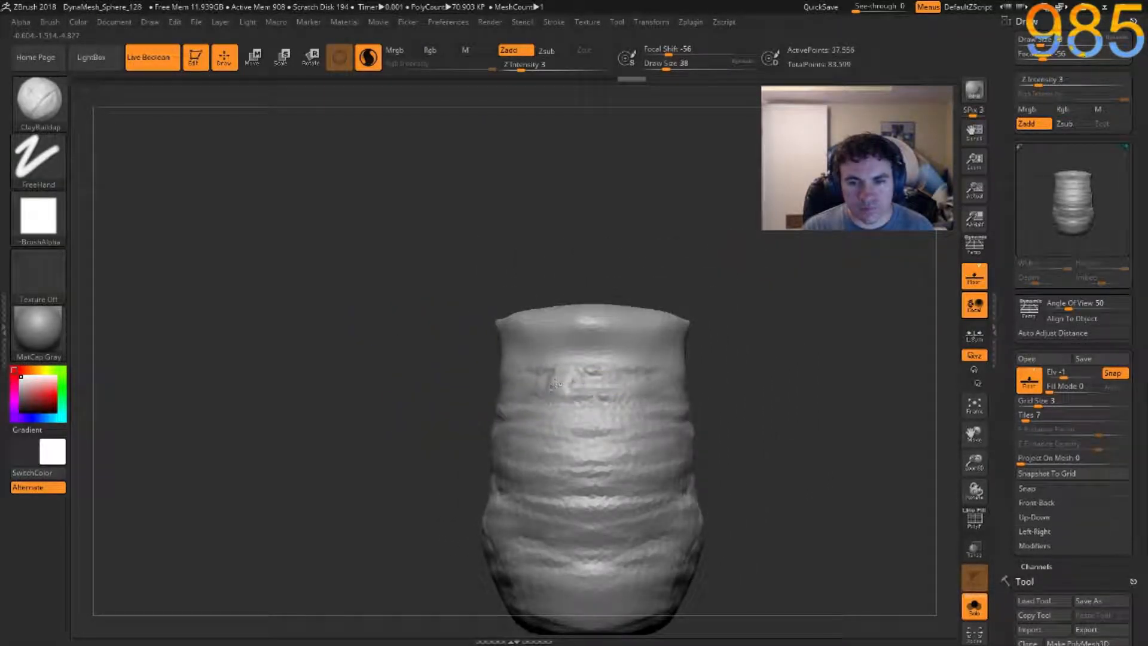
pyautogui.moveTo(565, 363)
pyautogui.mouseDown()
pyautogui.moveTo(598, 383)
pyautogui.moveTo(622, 377)
pyautogui.moveTo(616, 395)
pyautogui.moveTo(625, 366)
pyautogui.moveTo(611, 396)
pyautogui.mouseUp()
pyautogui.moveTo(564, 426)
pyautogui.mouseDown()
pyautogui.moveTo(553, 446)
pyautogui.moveTo(575, 432)
pyautogui.moveTo(600, 448)
pyautogui.mouseUp()
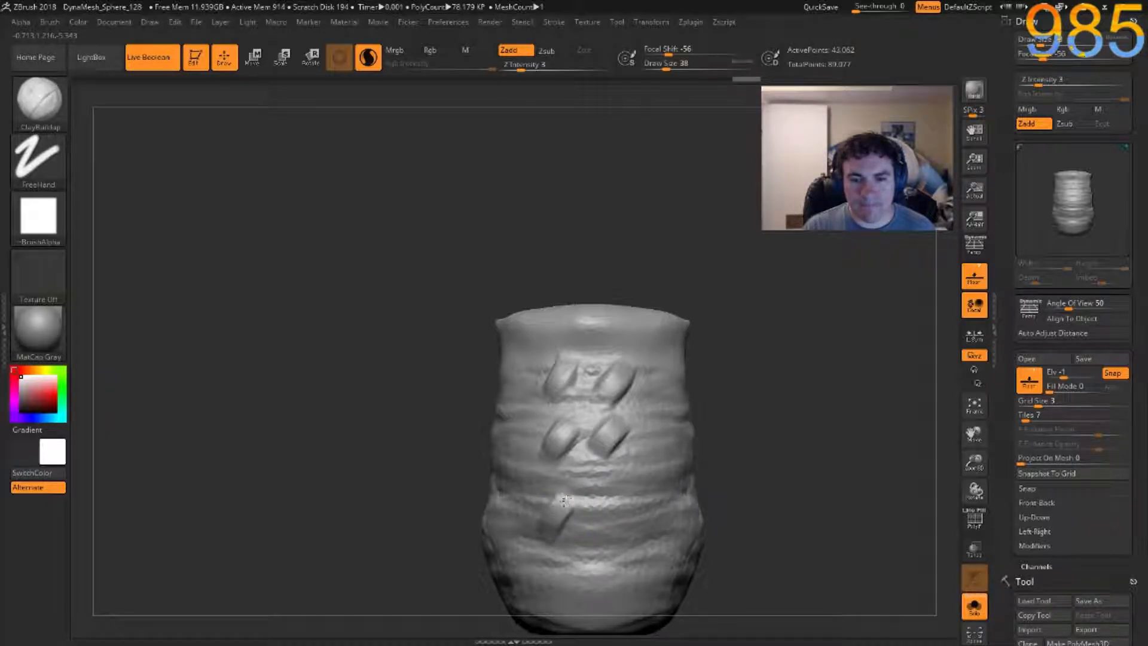
pyautogui.moveTo(558, 509); pyautogui.dragTo(595, 500)
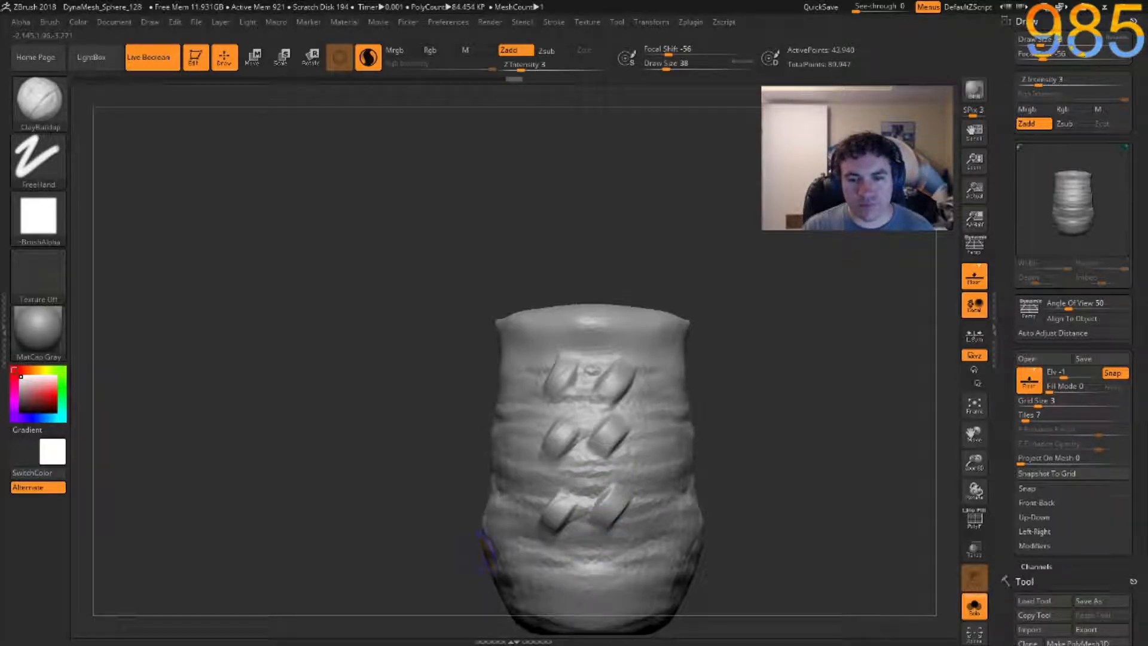
pyautogui.keyDown('alt'); pyautogui.moveTo(552, 592); pyautogui.dragTo(560, 523, button='right'); pyautogui.keyUp('alt')
pyautogui.moveTo(570, 509)
pyautogui.mouseDown()
pyautogui.moveTo(561, 529)
pyautogui.moveTo(620, 516)
pyautogui.mouseUp()
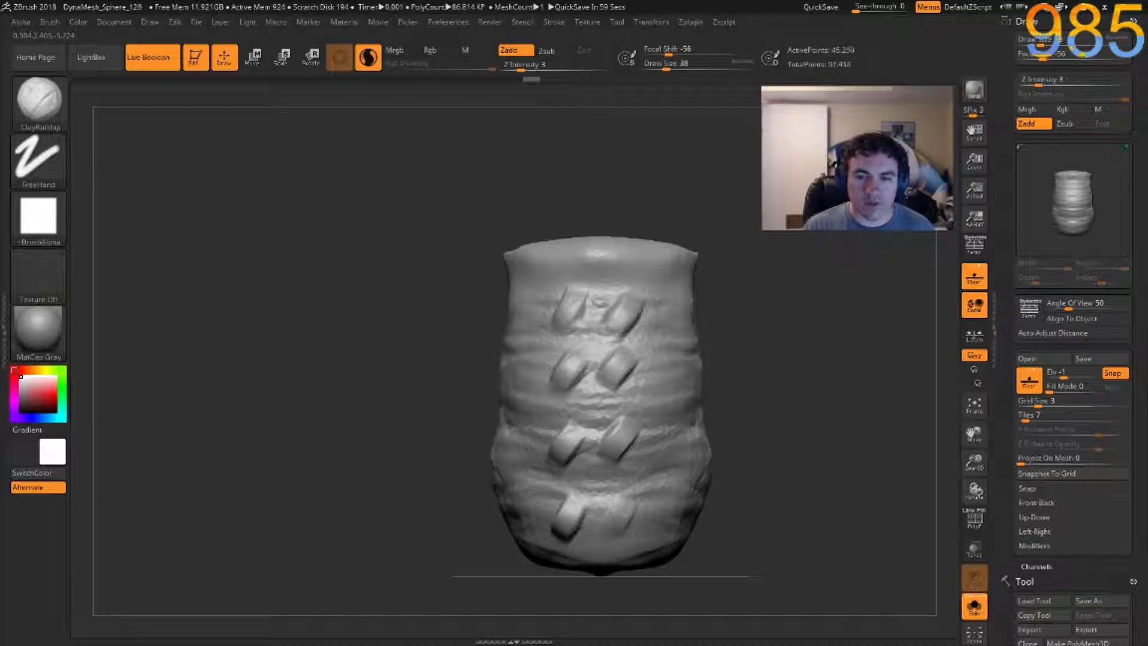
# Layer long overlapping diagonal strands from top to bottom along one side of the handle copy.
pyautogui.moveTo(788, 387); pyautogui.dragTo(693, 355)
pyautogui.moveTo(534, 379)
pyautogui.mouseDown()
pyautogui.moveTo(491, 383)
pyautogui.moveTo(532, 372)
pyautogui.mouseUp()
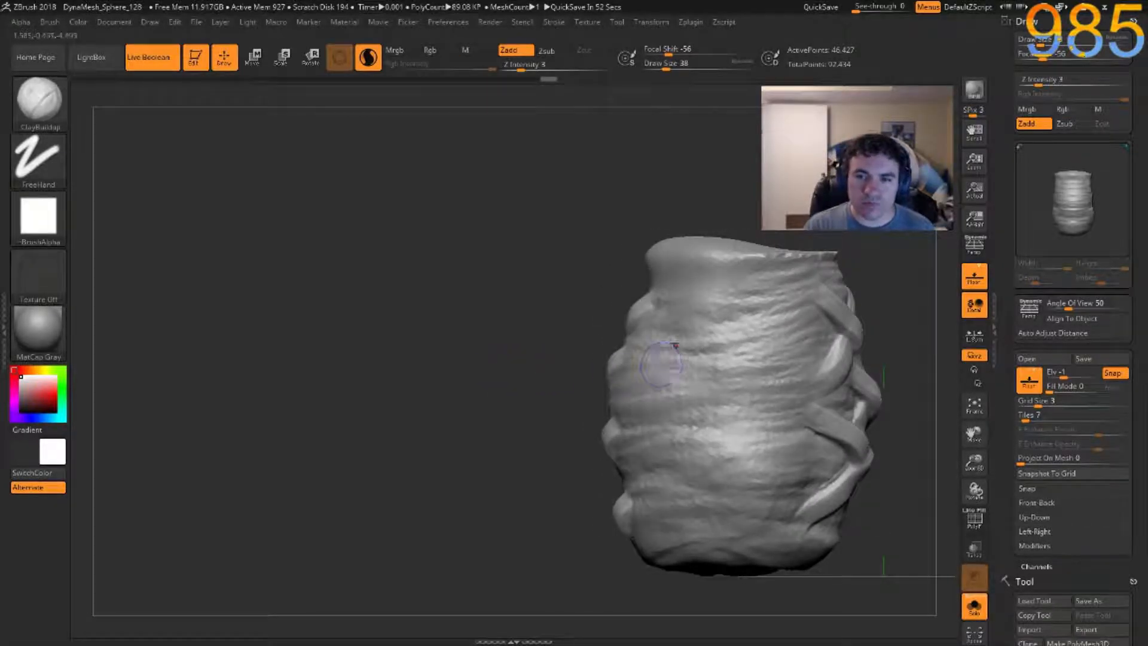
pyautogui.moveTo(687, 278); pyautogui.dragTo(761, 364)
pyautogui.moveTo(678, 299); pyautogui.dragTo(749, 390)
pyautogui.moveTo(676, 324); pyautogui.dragTo(772, 448)
pyautogui.moveTo(663, 360)
pyautogui.mouseDown()
pyautogui.moveTo(755, 465)
pyautogui.moveTo(744, 498)
pyautogui.mouseUp()
pyautogui.moveTo(650, 386); pyautogui.dragTo(737, 492)
pyautogui.moveTo(656, 420); pyautogui.dragTo(731, 512)
pyautogui.moveTo(661, 445); pyautogui.dragTo(733, 537)
pyautogui.moveTo(659, 460)
pyautogui.mouseDown()
pyautogui.moveTo(717, 532)
pyautogui.moveTo(707, 508)
pyautogui.mouseUp()
pyautogui.moveTo(678, 443); pyautogui.dragTo(720, 497)
pyautogui.moveTo(660, 394); pyautogui.dragTo(721, 499)
pyautogui.moveTo(650, 365); pyautogui.dragTo(732, 467)
pyautogui.moveTo(658, 335); pyautogui.dragTo(748, 449)
pyautogui.moveTo(678, 308); pyautogui.dragTo(753, 418)
# Sculpt a column of crisscross lacing down the opposite side of the handle copy, raising Z intensity to 16.
pyautogui.moveTo(710, 348); pyautogui.dragTo(599, 338, button='right')
pyautogui.moveTo(616, 300); pyautogui.dragTo(579, 366)
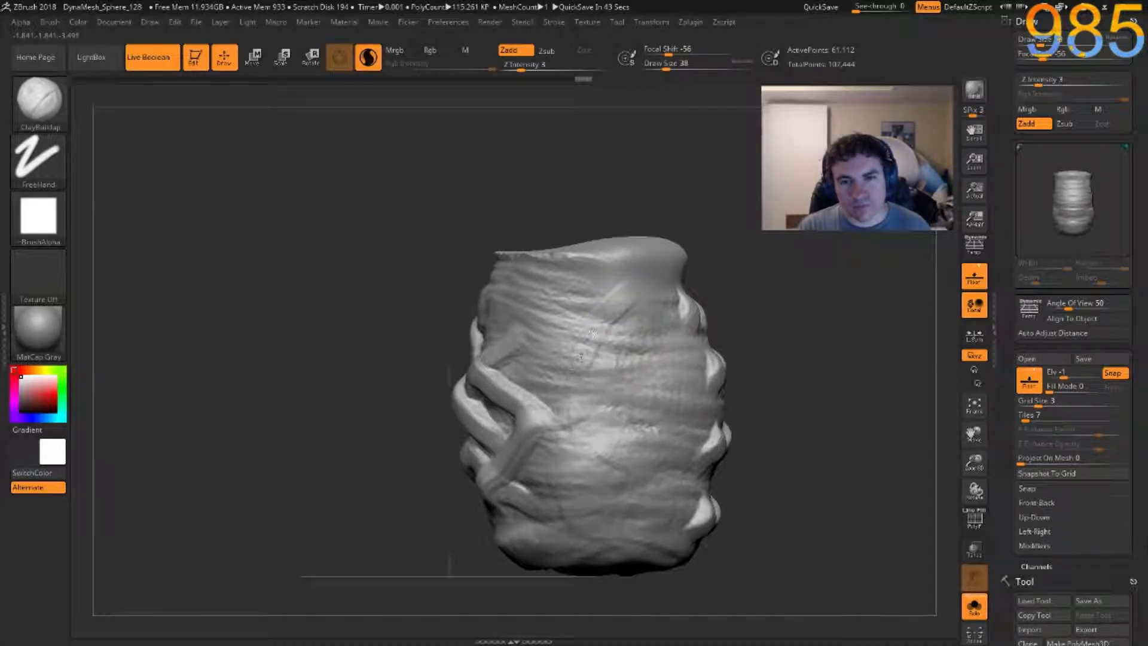
pyautogui.moveTo(623, 297); pyautogui.dragTo(575, 359)
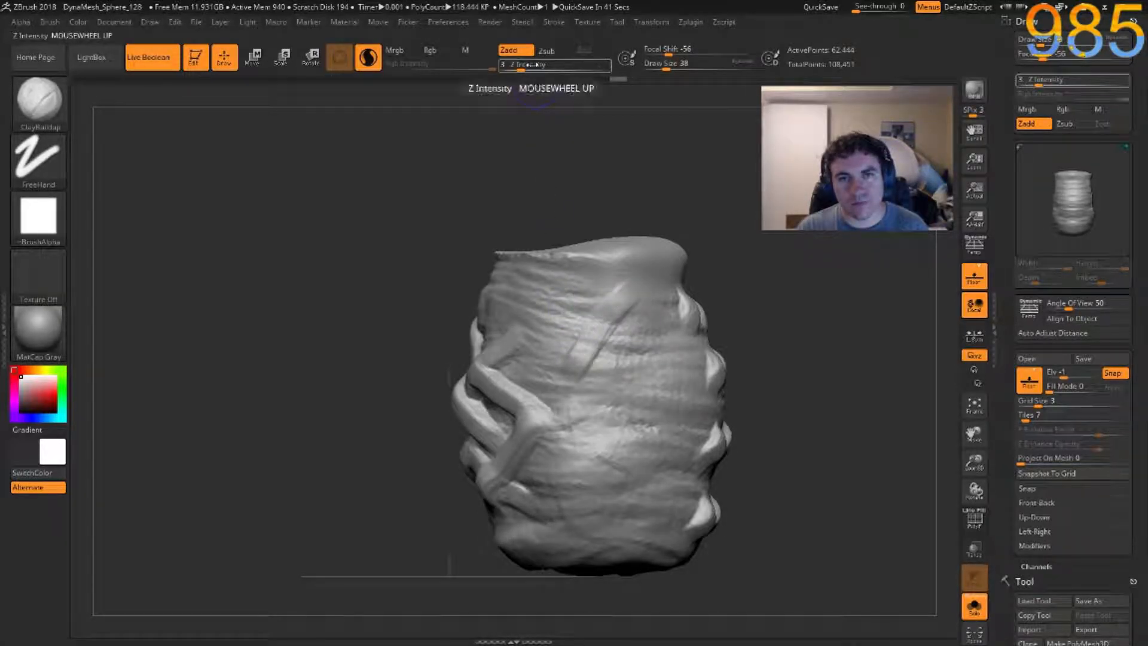
pyautogui.scroll(3, 544, 70)
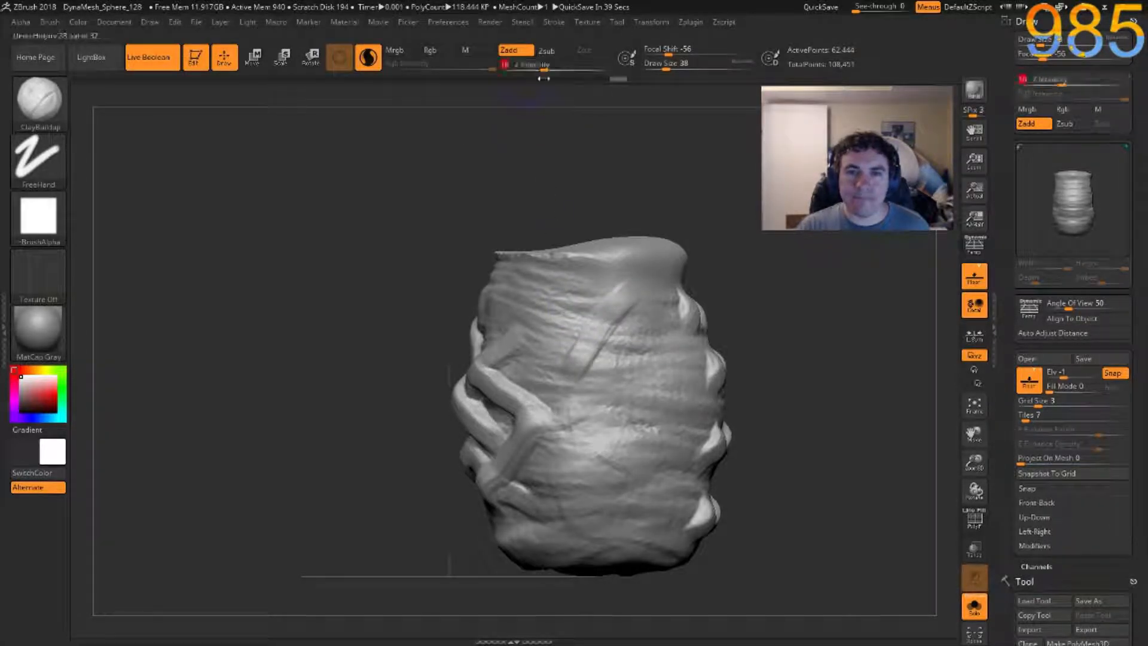
pyautogui.moveTo(615, 299); pyautogui.dragTo(571, 362)
pyautogui.moveTo(559, 305)
pyautogui.mouseDown()
pyautogui.moveTo(615, 356)
pyautogui.moveTo(589, 423)
pyautogui.mouseUp()
pyautogui.moveTo(596, 367)
pyautogui.mouseDown()
pyautogui.moveTo(658, 434)
pyautogui.moveTo(585, 499)
pyautogui.mouseUp()
pyautogui.moveTo(591, 437)
pyautogui.mouseDown()
pyautogui.moveTo(654, 495)
pyautogui.moveTo(592, 546)
pyautogui.mouseUp()
pyautogui.moveTo(592, 474); pyautogui.dragTo(669, 546)
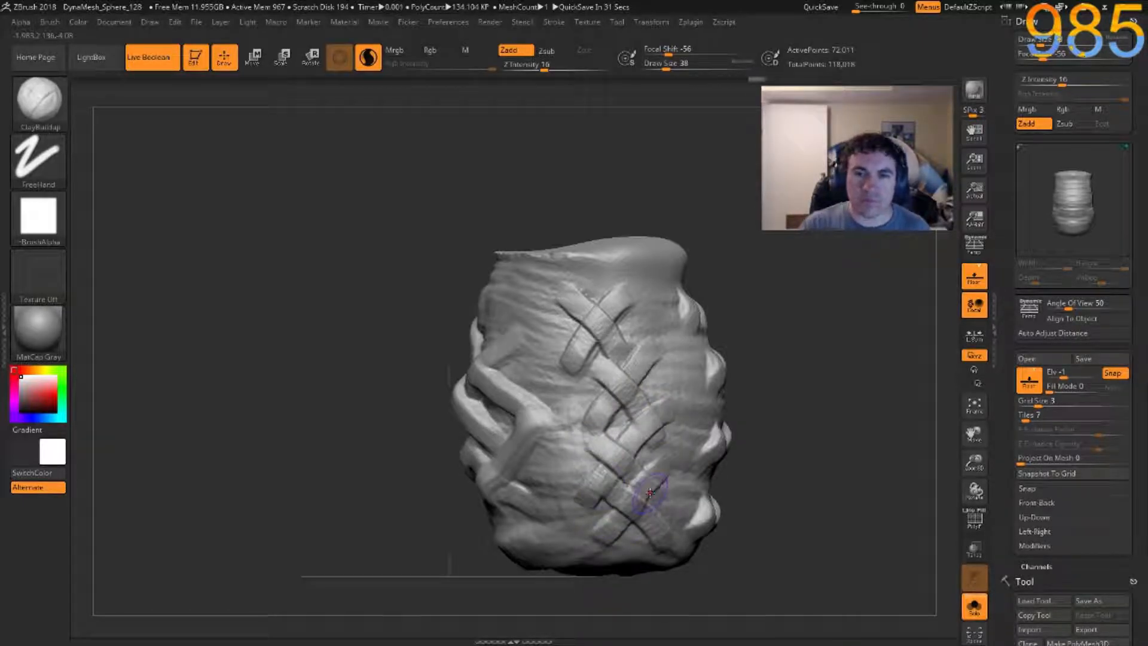
# Show all subtools again and move the woven handle copy sideways until it stands clear of the original handle.
pyautogui.keyDown('alt'); pyautogui.moveTo(781, 361); pyautogui.dragTo(737, 245); pyautogui.keyUp('alt')
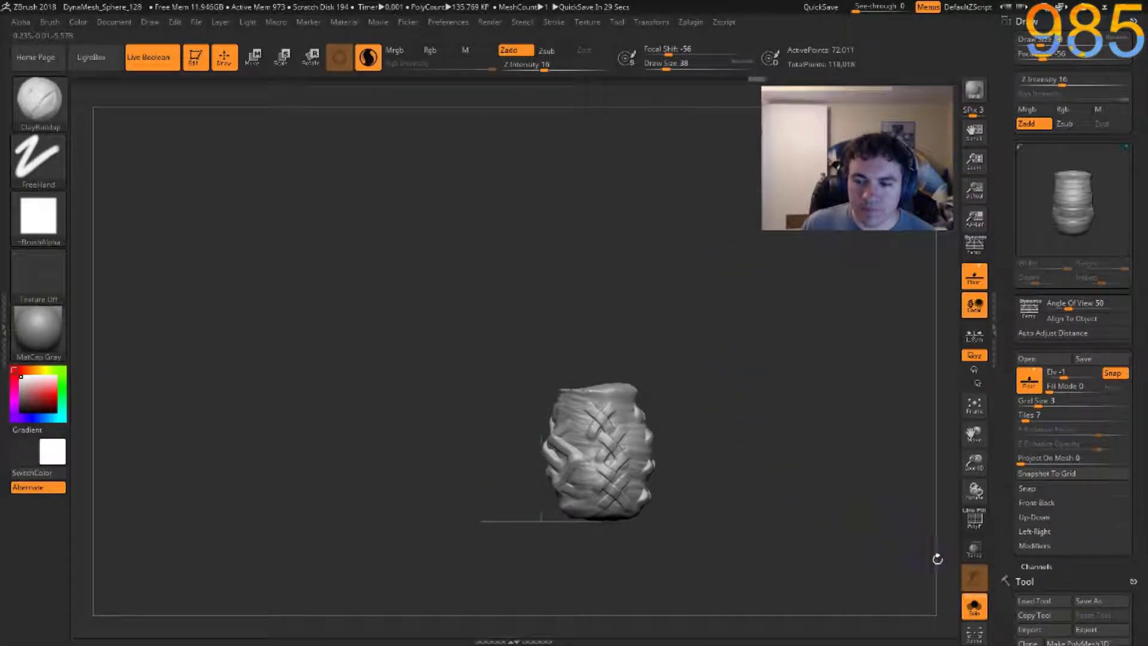
pyautogui.click(974, 606)
pyautogui.keyDown('ctrl'); pyautogui.moveTo(783, 438); pyautogui.dragTo(771, 511, button='right'); pyautogui.keyUp('ctrl')
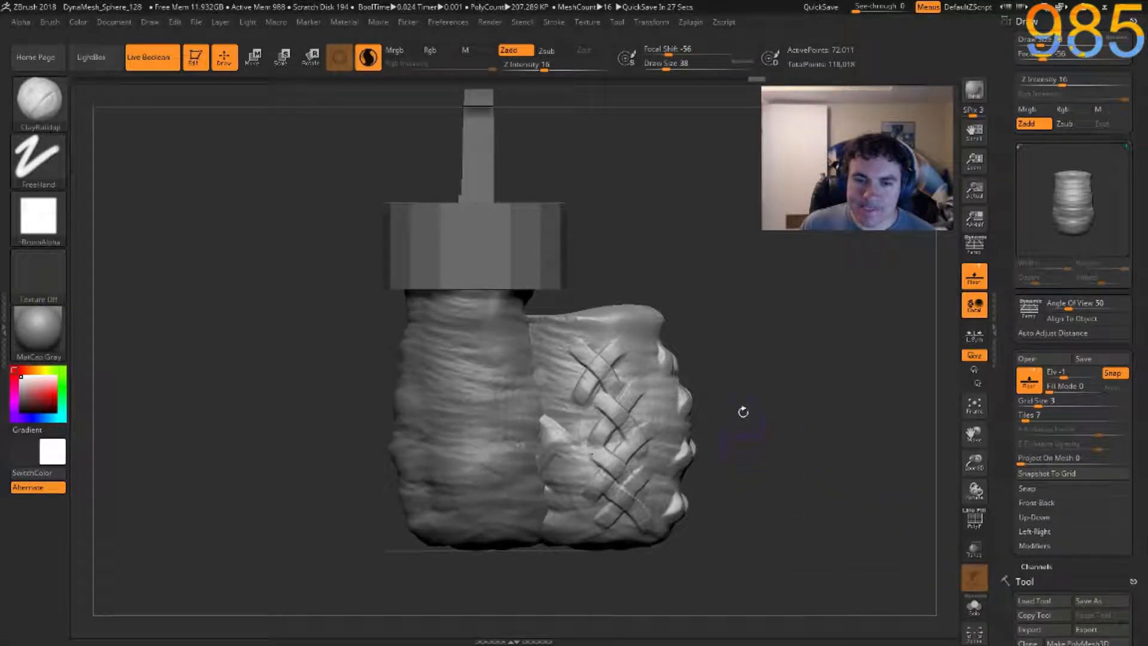
pyautogui.press('w')
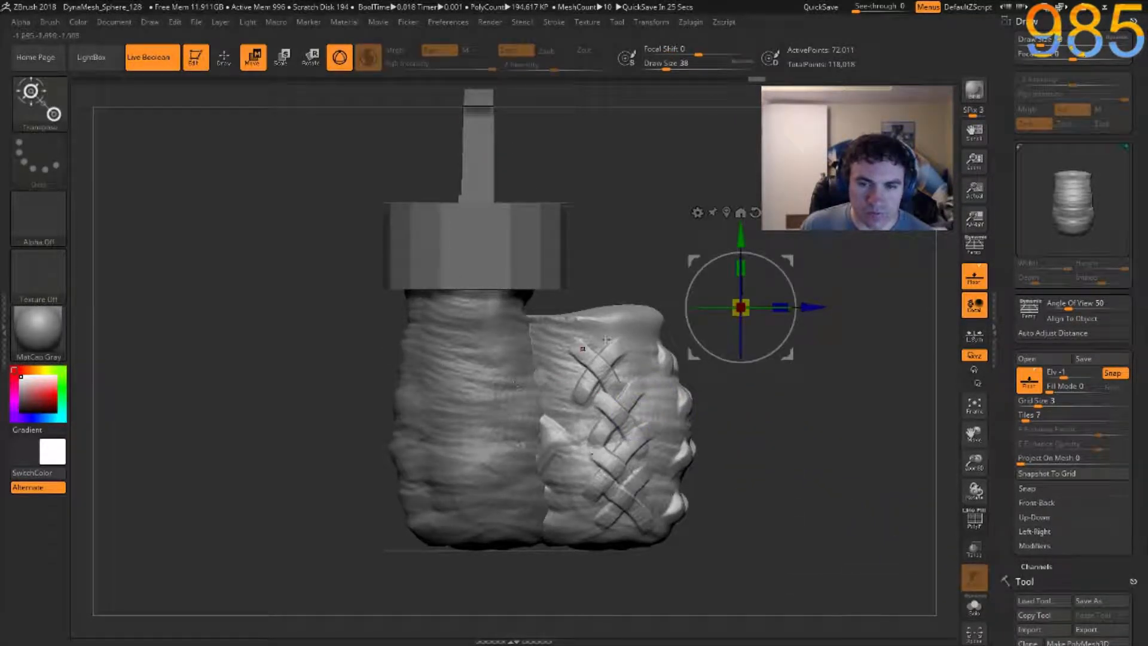
pyautogui.moveTo(808, 305); pyautogui.dragTo(866, 306)
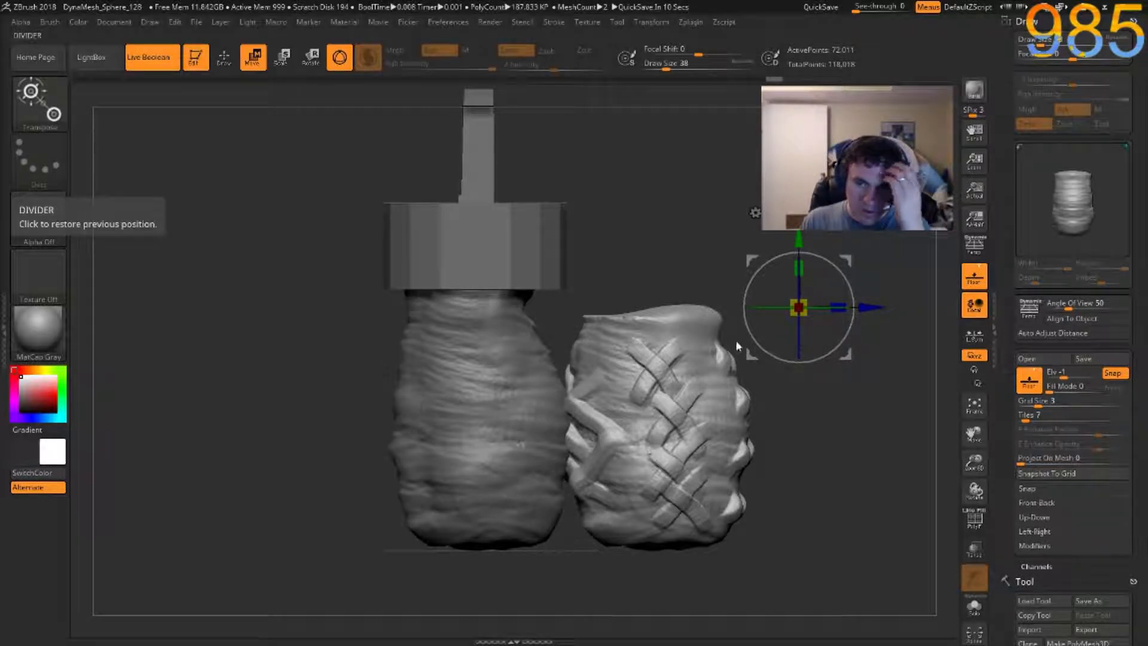
pyautogui.moveTo(807, 432)
pyautogui.mouseDown(button='right')
pyautogui.moveTo(503, 436)
pyautogui.moveTo(489, 399)
pyautogui.moveTo(403, 474)
pyautogui.moveTo(341, 464)
pyautogui.moveTo(359, 462)
pyautogui.mouseUp(button='right')
pyautogui.keyDown('alt'); pyautogui.moveTo(508, 428); pyautogui.dragTo(346, 418, button='right'); pyautogui.keyUp('alt')
pyautogui.keyDown('ctrl'); pyautogui.moveTo(346, 419); pyautogui.dragTo(257, 419, button='right'); pyautogui.keyUp('ctrl')
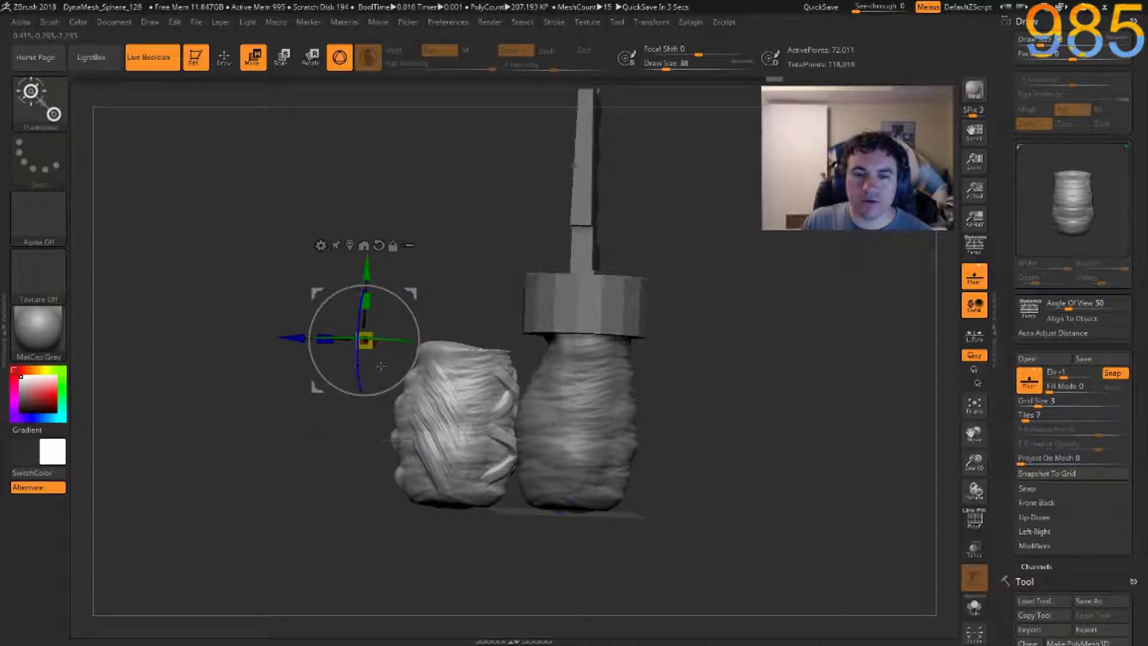
pyautogui.moveTo(294, 338); pyautogui.dragTo(298, 339)
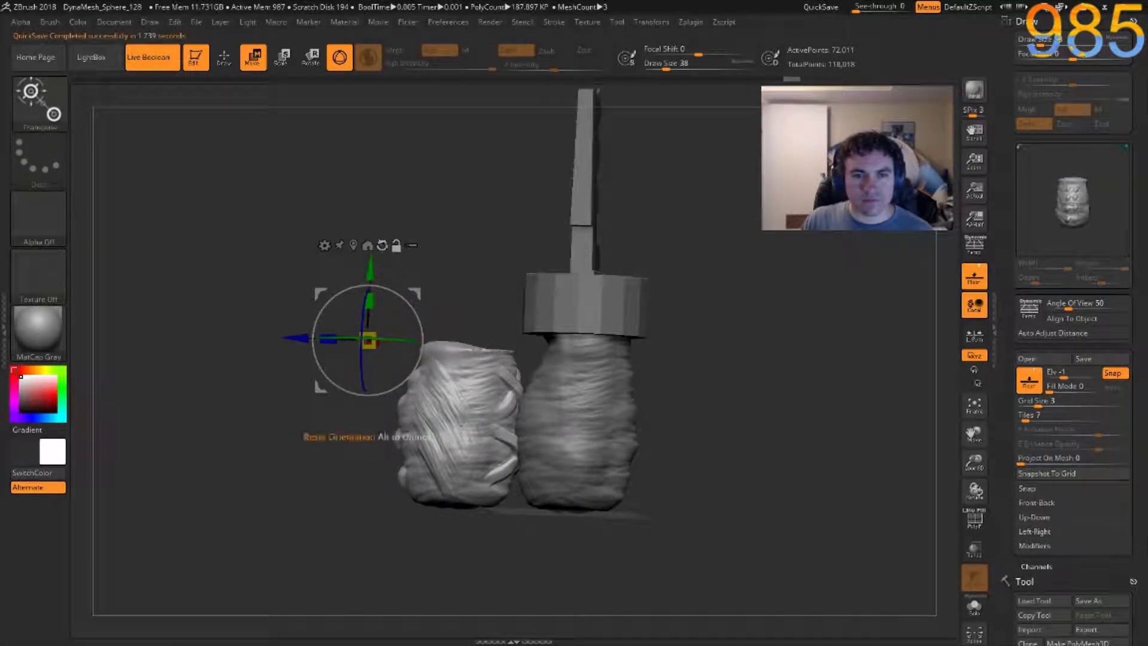
pyautogui.moveTo(295, 338); pyautogui.dragTo(267, 338)
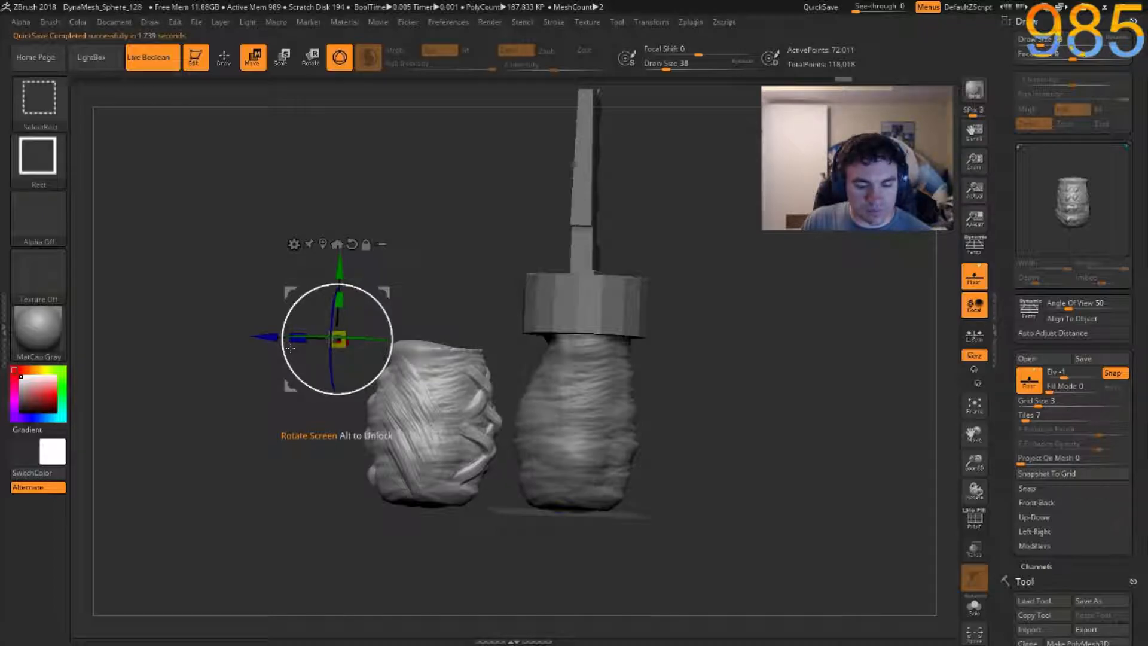
# Duplicate the woven handle three times and spread the copies around the original handle.
pyautogui.hotkey('ctrl', 'shift', 'd')
pyautogui.moveTo(267, 338); pyautogui.dragTo(604, 438)
pyautogui.hotkey('ctrl', 'shift', 'd')
pyautogui.keyDown('shift'); pyautogui.moveTo(635, 548); pyautogui.dragTo(732, 535); pyautogui.keyUp('shift')
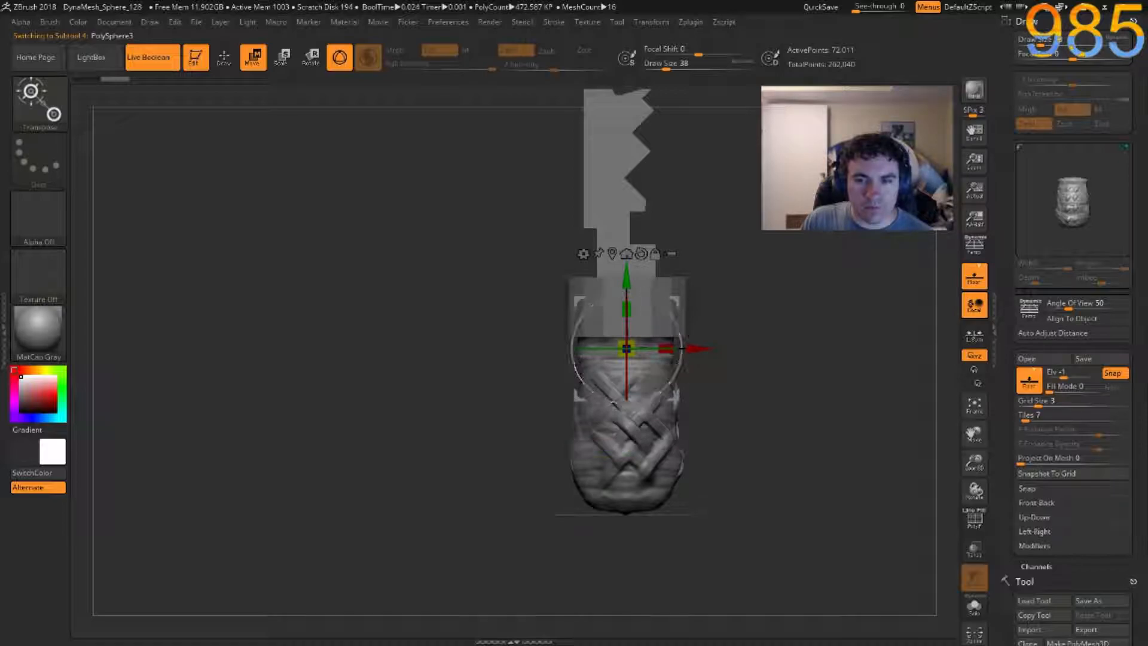
pyautogui.moveTo(701, 353); pyautogui.dragTo(589, 364)
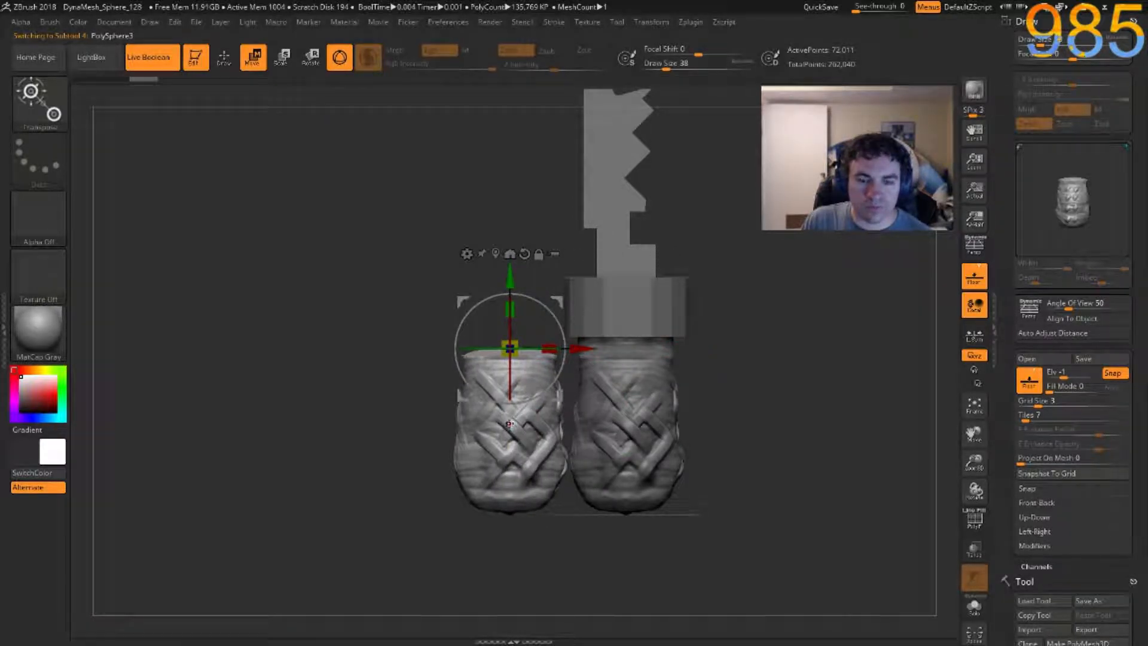
pyautogui.hotkey('ctrl', 'shift', 'd')
pyautogui.moveTo(580, 349); pyautogui.dragTo(819, 370)
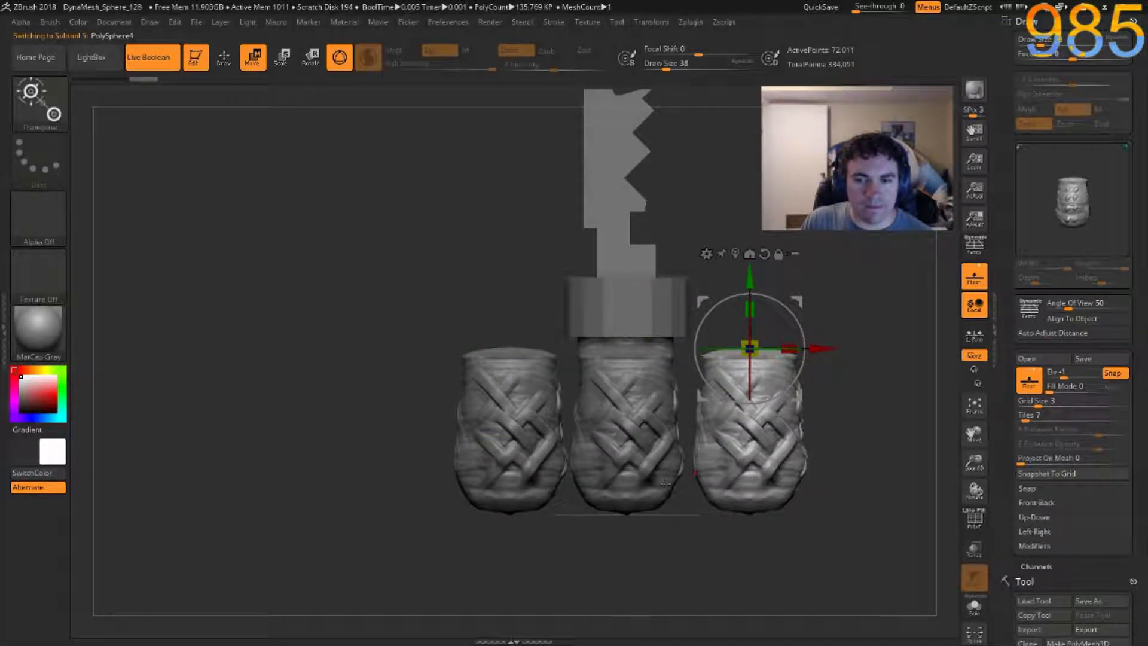
# Isolate one woven handle copy and sketch a small D-shaped buckle high on its side with ClayBuildup at draw size 14.
pyautogui.click(976, 608)
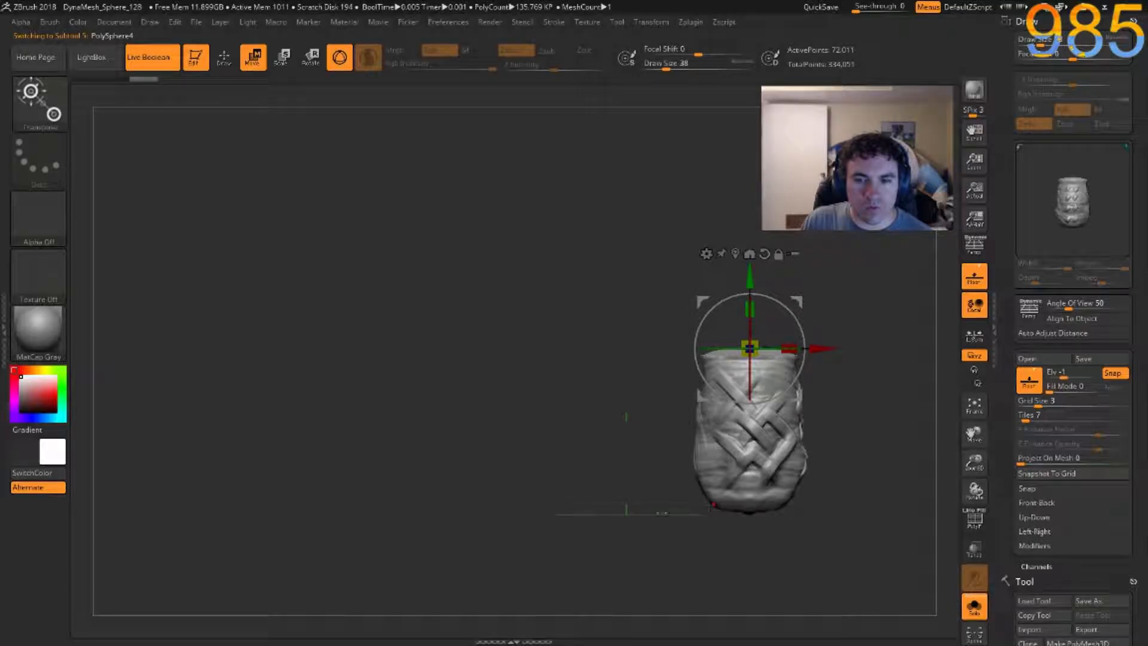
pyautogui.keyDown('shift'); pyautogui.moveTo(556, 482); pyautogui.dragTo(659, 483); pyautogui.keyUp('shift')
pyautogui.press('f')
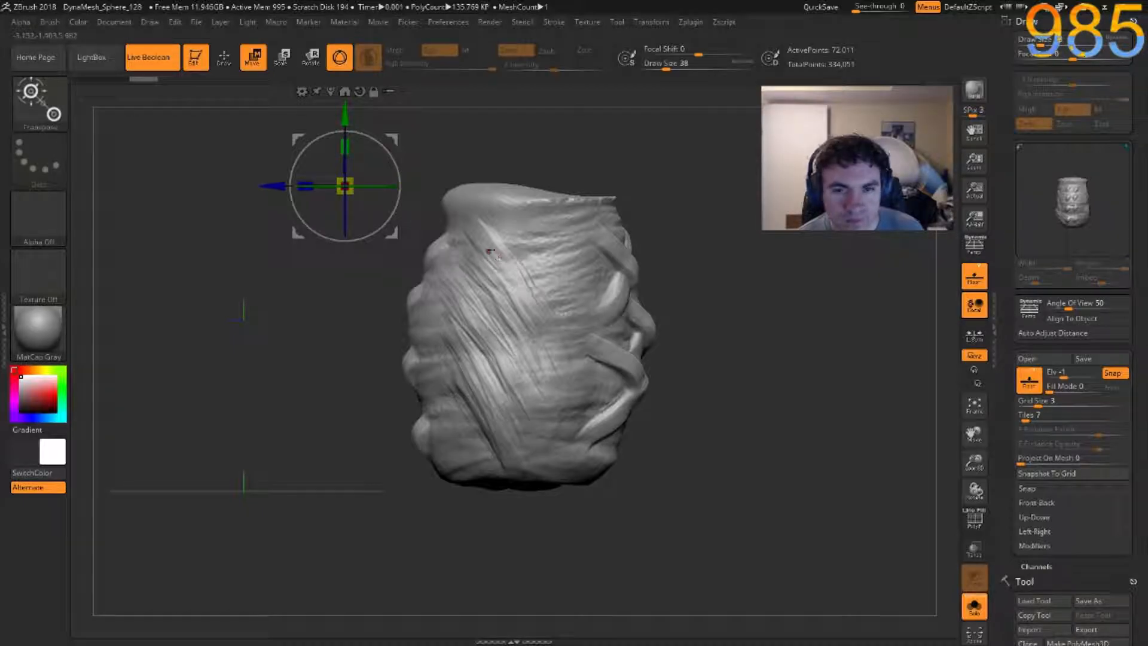
pyautogui.press('b')
pyautogui.press('c')
pyautogui.press('b')
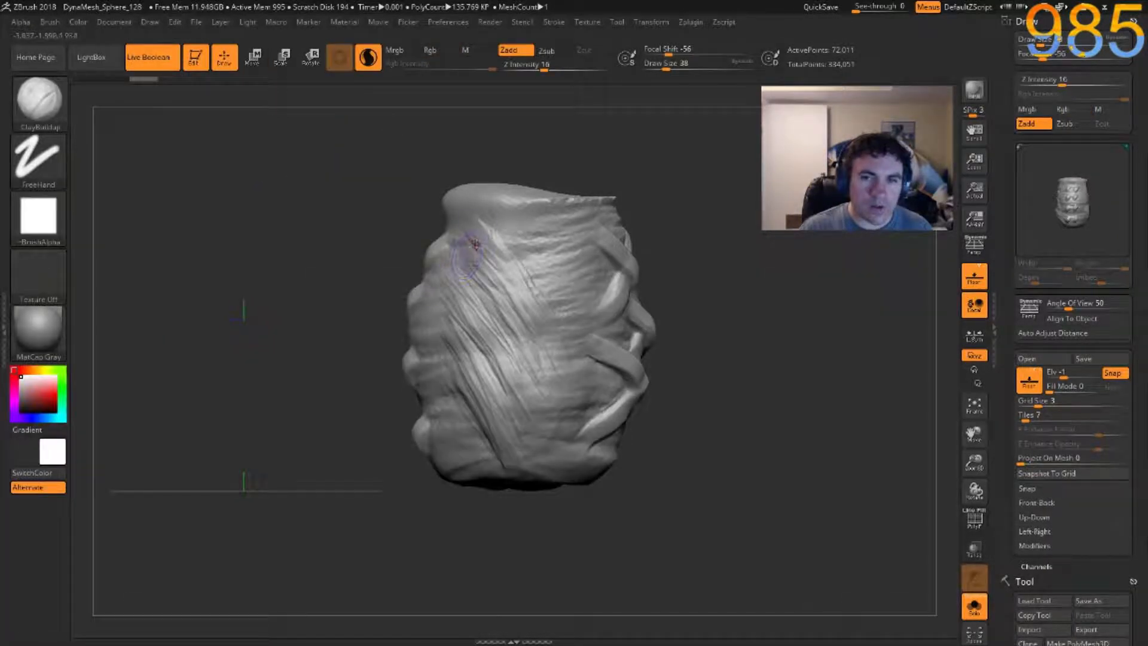
pyautogui.press('[')
pyautogui.press('[')
pyautogui.press('[')
pyautogui.moveTo(496, 241)
pyautogui.mouseDown()
pyautogui.moveTo(477, 267)
pyautogui.moveTo(509, 298)
pyautogui.mouseUp()
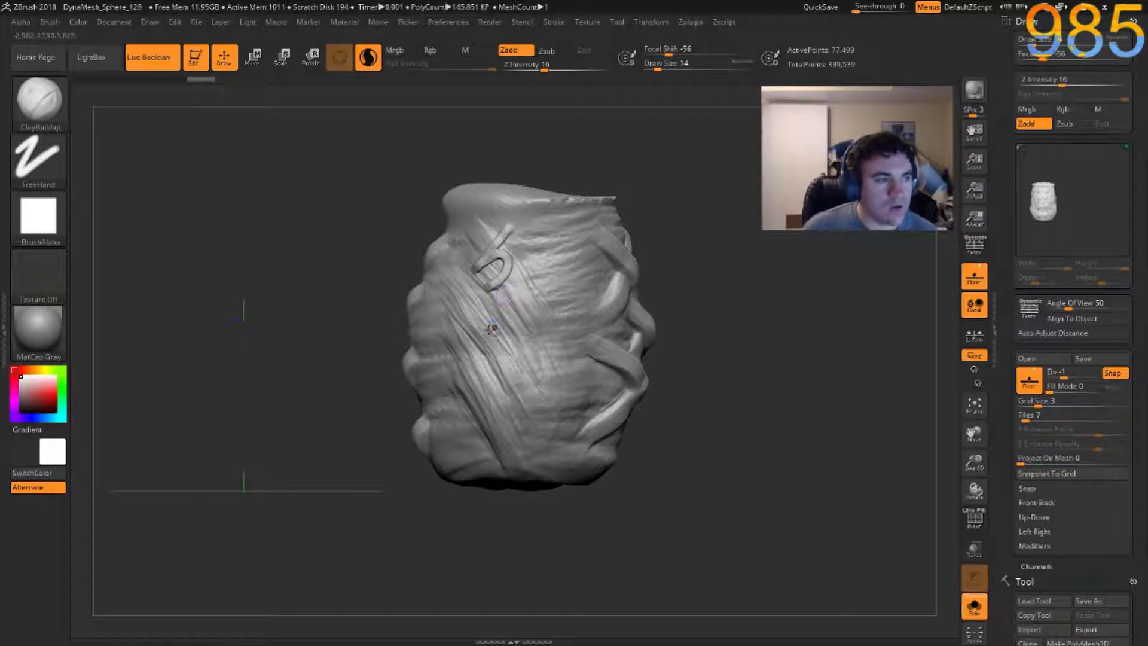
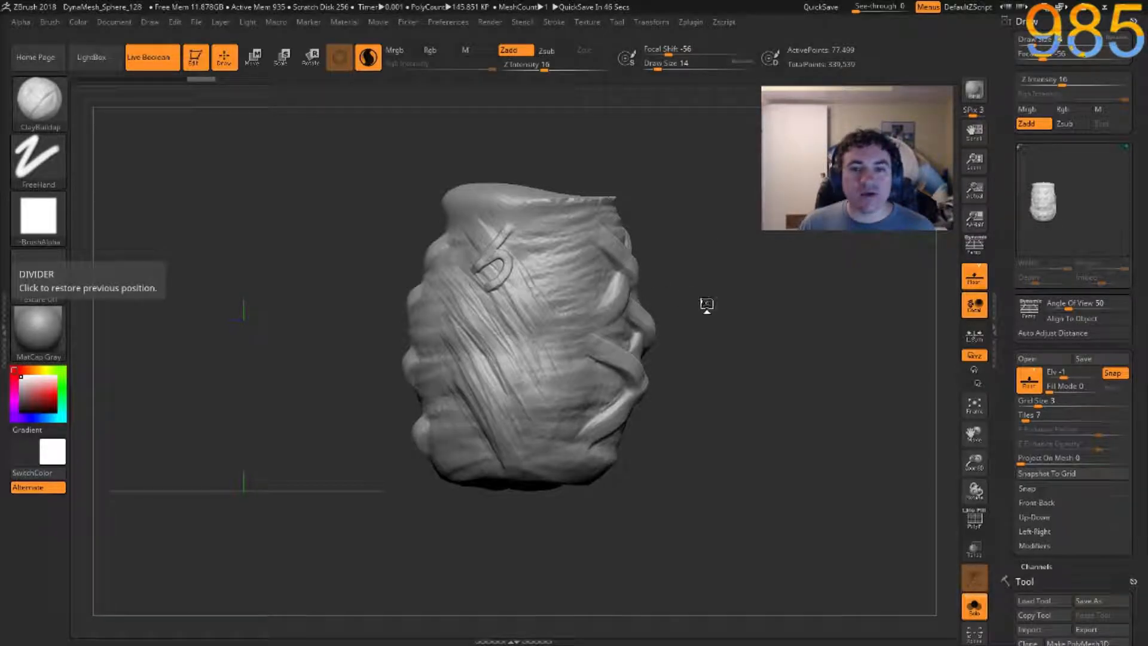
pyautogui.moveTo(700, 273)
pyautogui.mouseDown()
pyautogui.moveTo(710, 296)
pyautogui.moveTo(697, 255)
pyautogui.mouseUp()
pyautogui.keyDown('ctrl'); pyautogui.moveTo(697, 254); pyautogui.dragTo(725, 347, button='right'); pyautogui.keyUp('ctrl')
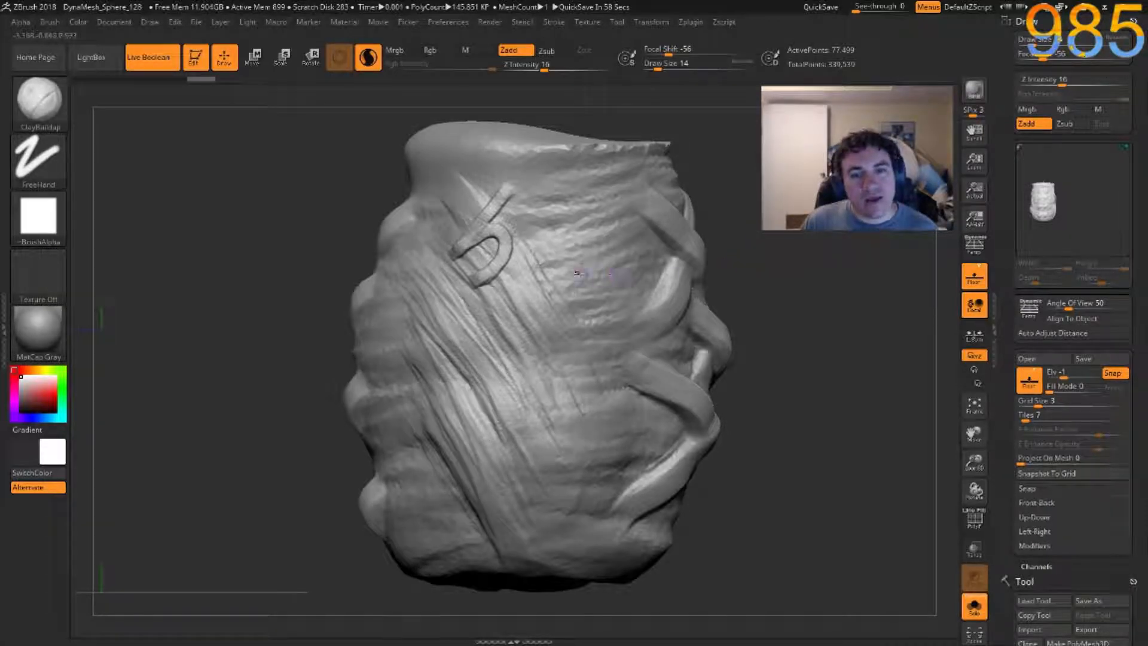
# Sculpt more buckle sketches with a curl, bars and a D-shaped loop down the isolated copy's side, and show all subtools again.
pyautogui.moveTo(520, 310)
pyautogui.mouseDown()
pyautogui.moveTo(553, 308)
pyautogui.moveTo(517, 286)
pyautogui.moveTo(500, 329)
pyautogui.moveTo(553, 348)
pyautogui.moveTo(510, 376)
pyautogui.mouseUp()
pyautogui.moveTo(588, 410); pyautogui.dragTo(495, 412)
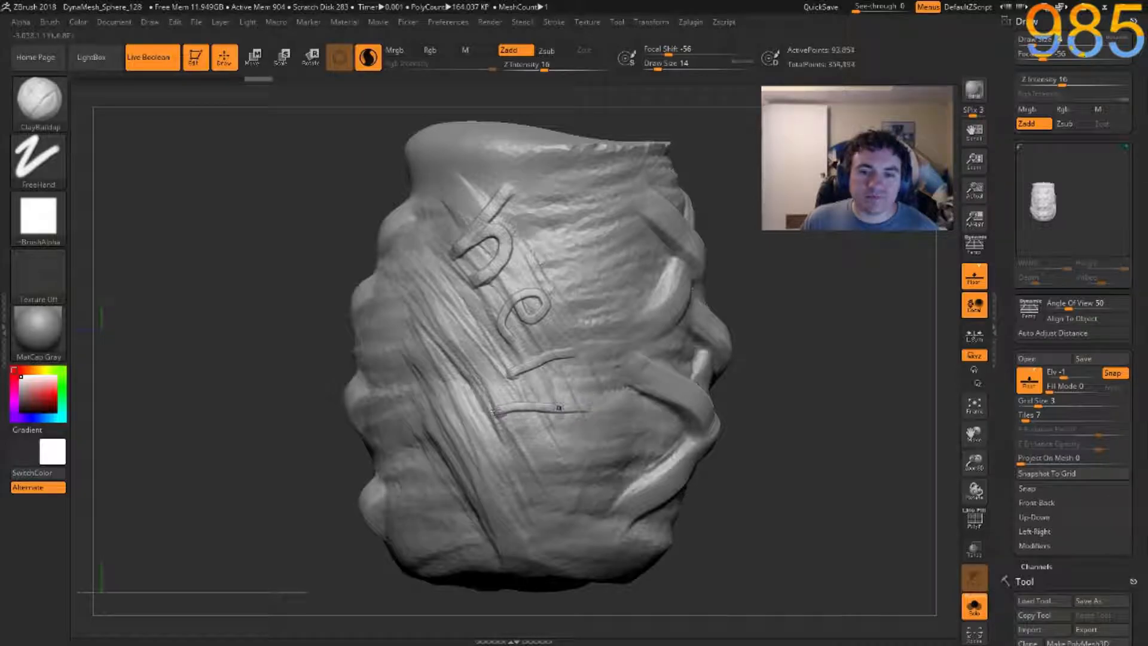
pyautogui.moveTo(586, 411)
pyautogui.mouseDown()
pyautogui.moveTo(590, 446)
pyautogui.moveTo(547, 451)
pyautogui.moveTo(546, 411)
pyautogui.mouseUp()
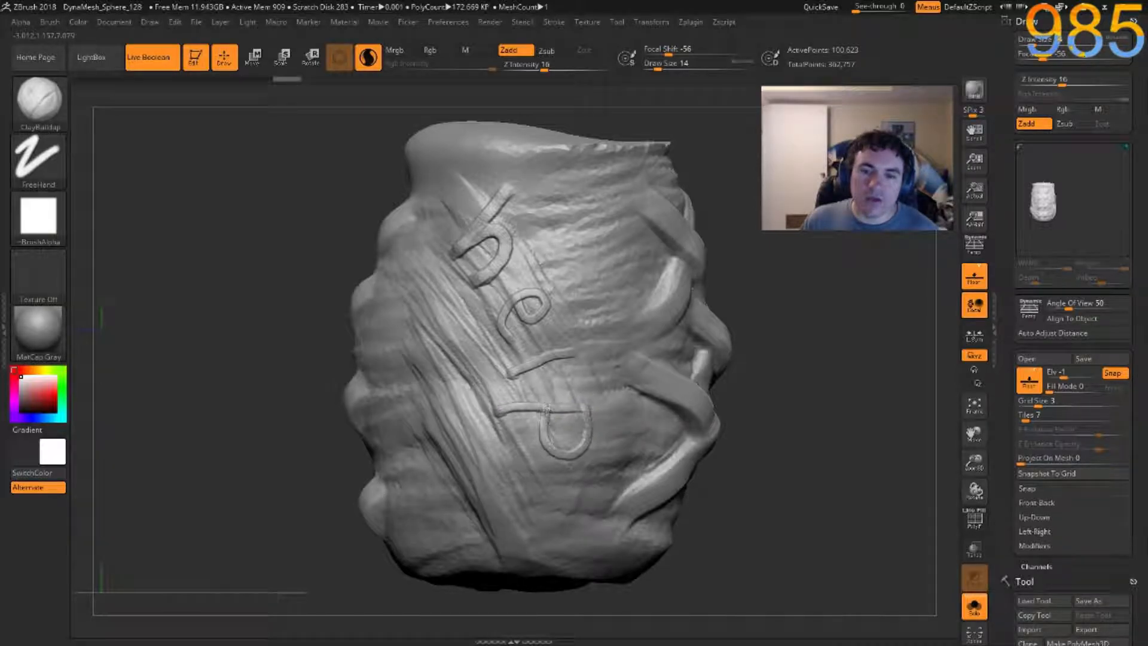
pyautogui.moveTo(796, 220); pyautogui.dragTo(798, 409)
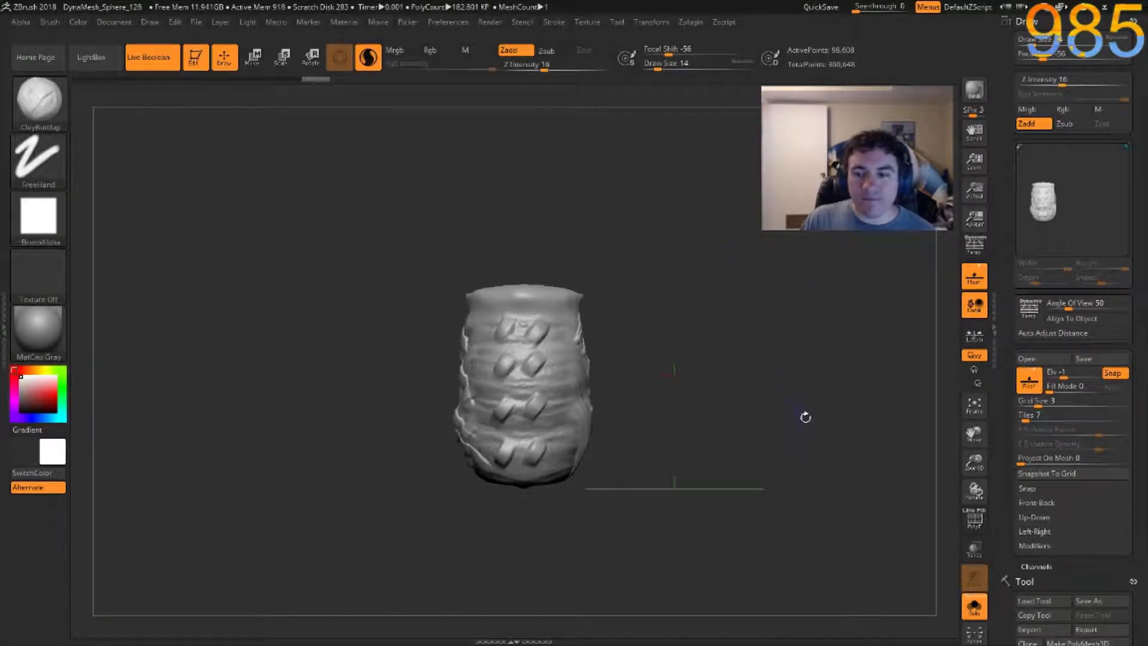
pyautogui.click(975, 606)
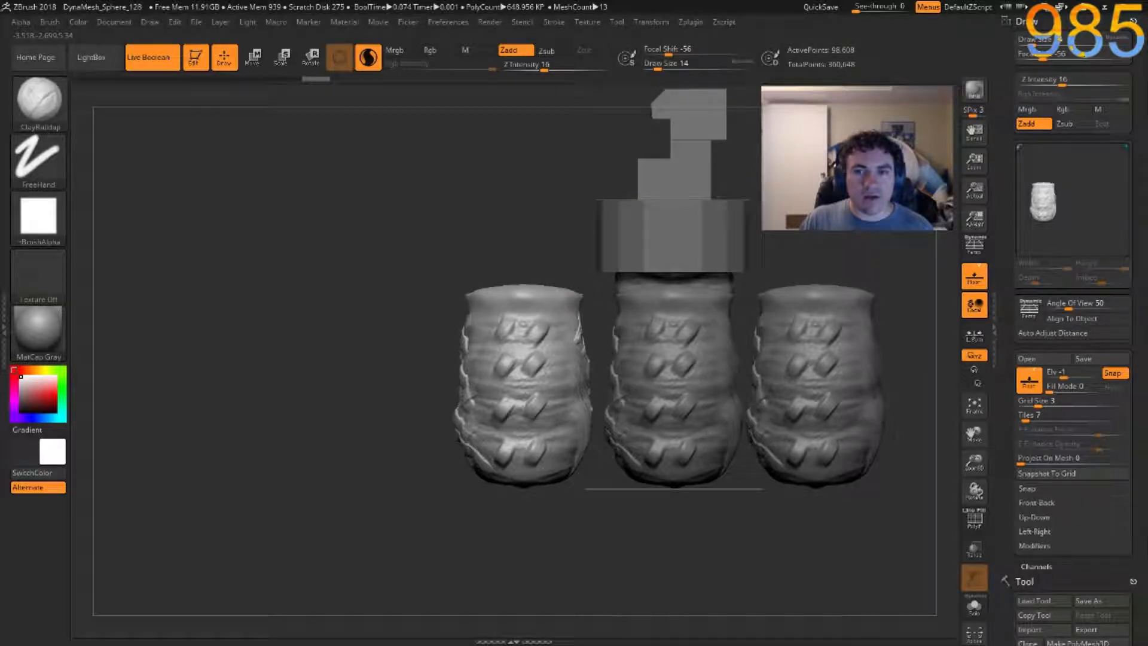
# Examine the whole weapon, isolate the original wrinkled handle to check its shape, and bring all subtools back.
pyautogui.keyDown('alt'); pyautogui.moveTo(811, 173); pyautogui.dragTo(782, 218, button='right'); pyautogui.keyUp('alt')
pyautogui.keyDown('alt'); pyautogui.moveTo(777, 269); pyautogui.dragTo(773, 284, button='right'); pyautogui.keyUp('alt')
pyautogui.moveTo(773, 284); pyautogui.dragTo(635, 356)
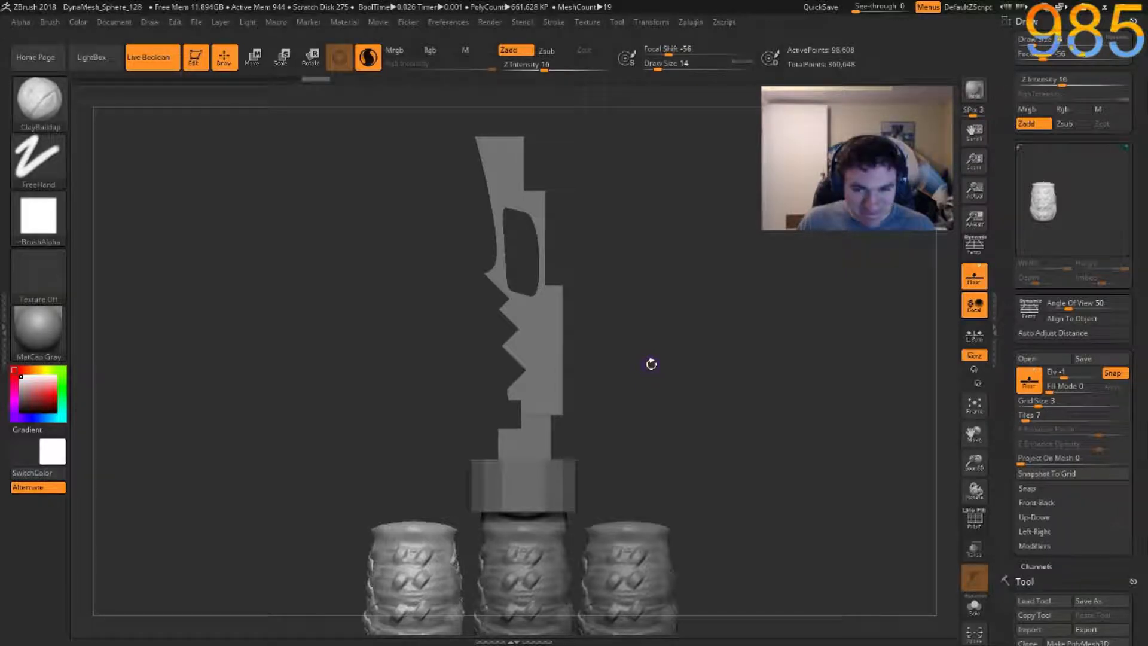
pyautogui.moveTo(652, 369); pyautogui.dragTo(592, 267)
pyautogui.keyDown('alt'); pyautogui.click(359, 500); pyautogui.keyUp('alt')
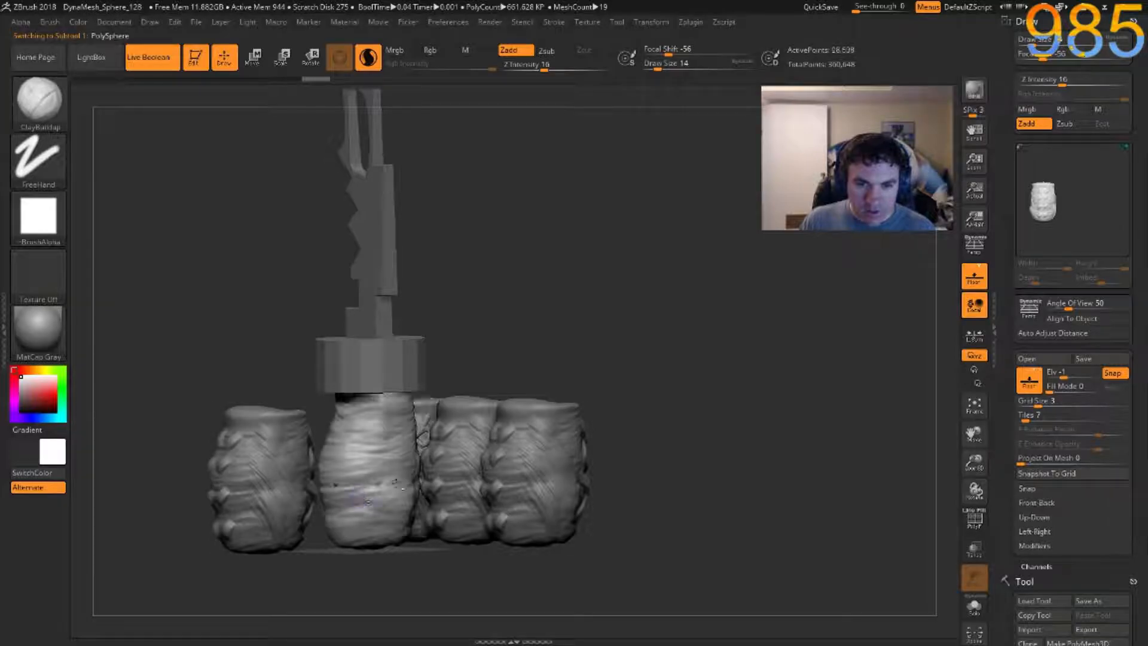
pyautogui.click(975, 606)
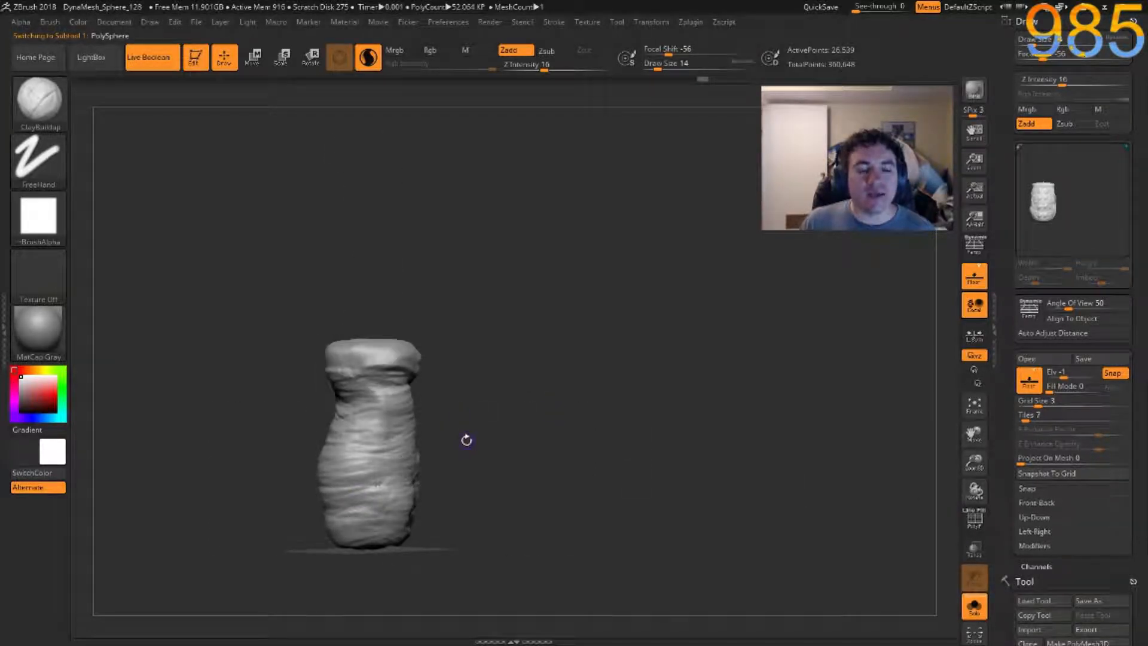
pyautogui.moveTo(455, 435); pyautogui.dragTo(638, 400)
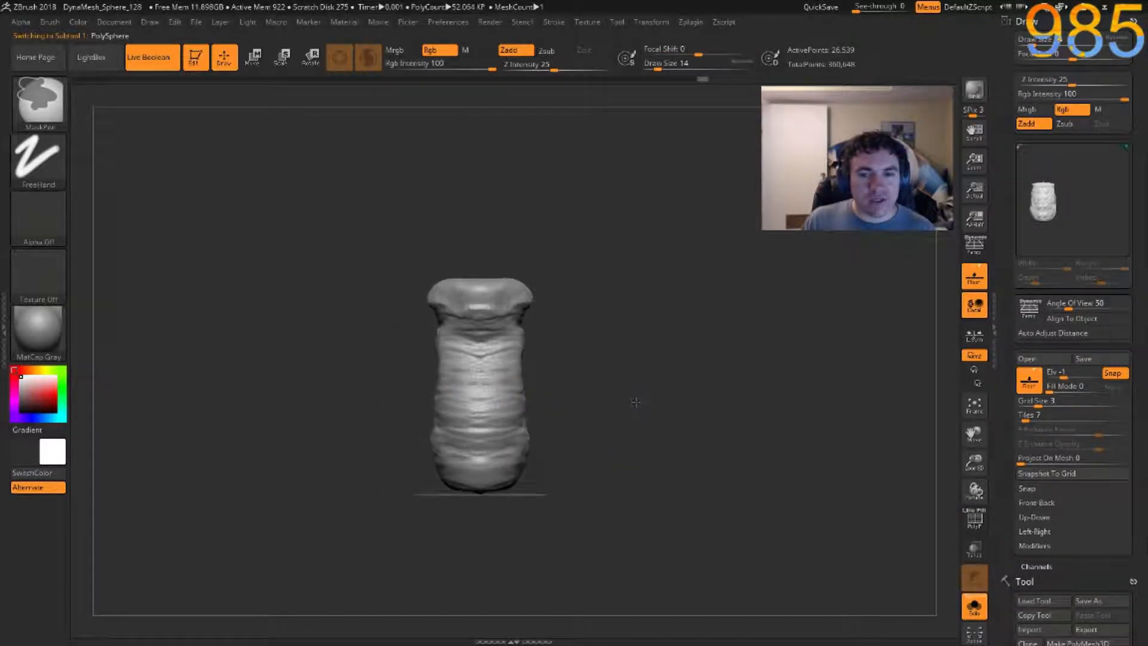
pyautogui.keyDown('ctrl'); pyautogui.moveTo(638, 400); pyautogui.dragTo(682, 363, button='right'); pyautogui.keyUp('ctrl')
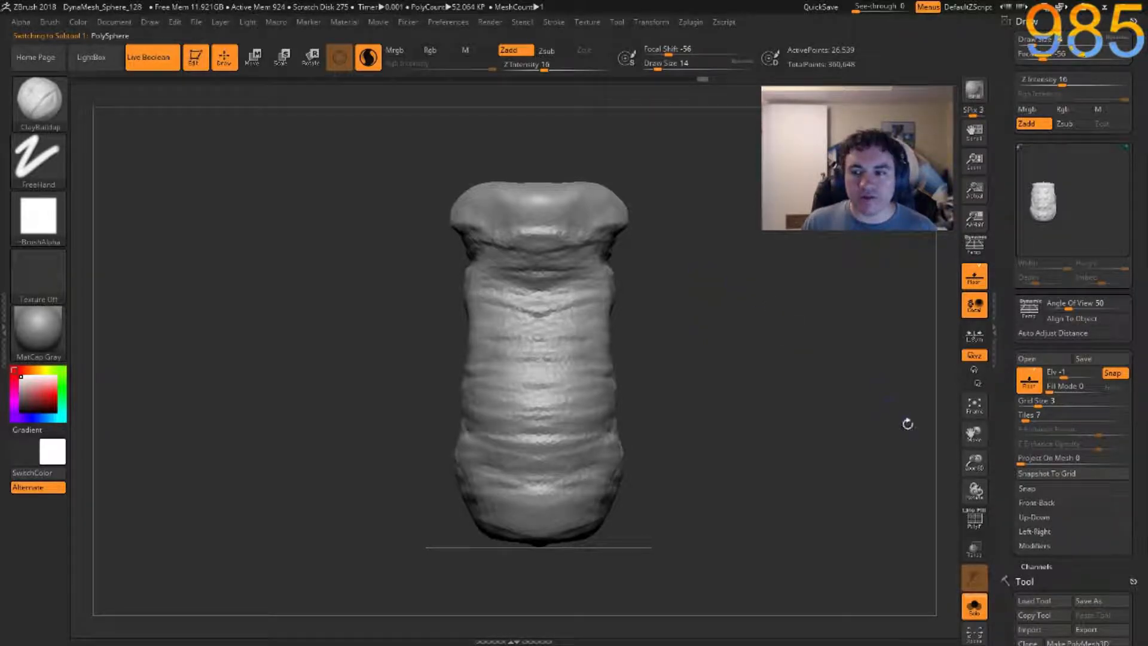
pyautogui.click(975, 605)
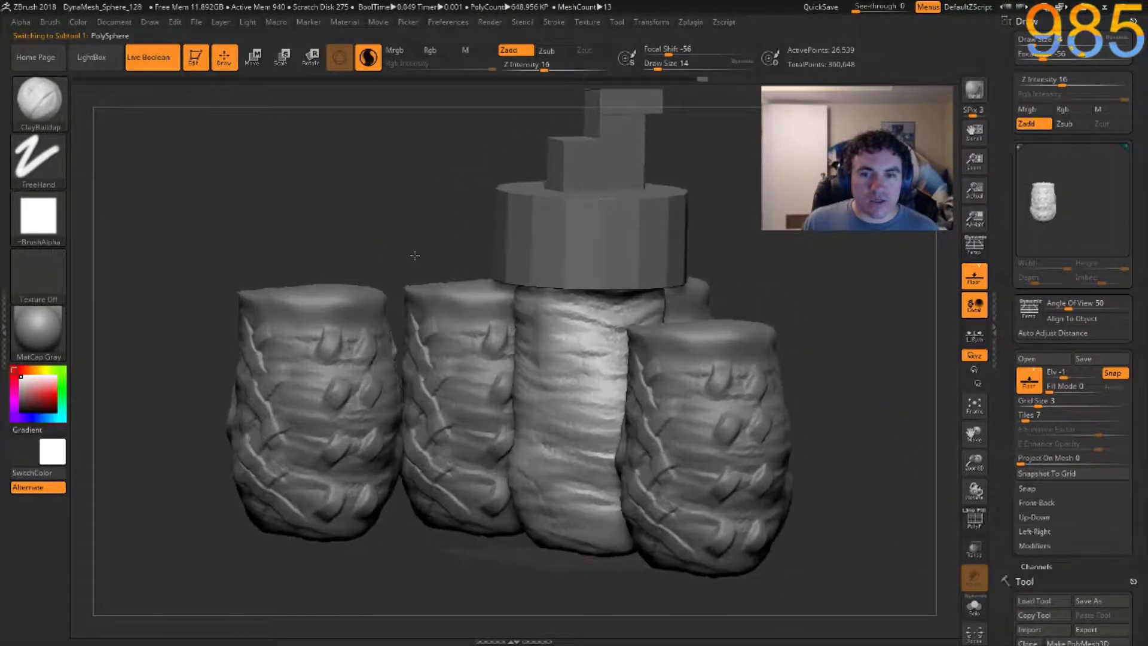
# Select the woven copy in front of the original handle and move it sideways towards the handle with the gizmo centred on it.
pyautogui.keyDown('alt'); pyautogui.click(763, 380); pyautogui.keyUp('alt')
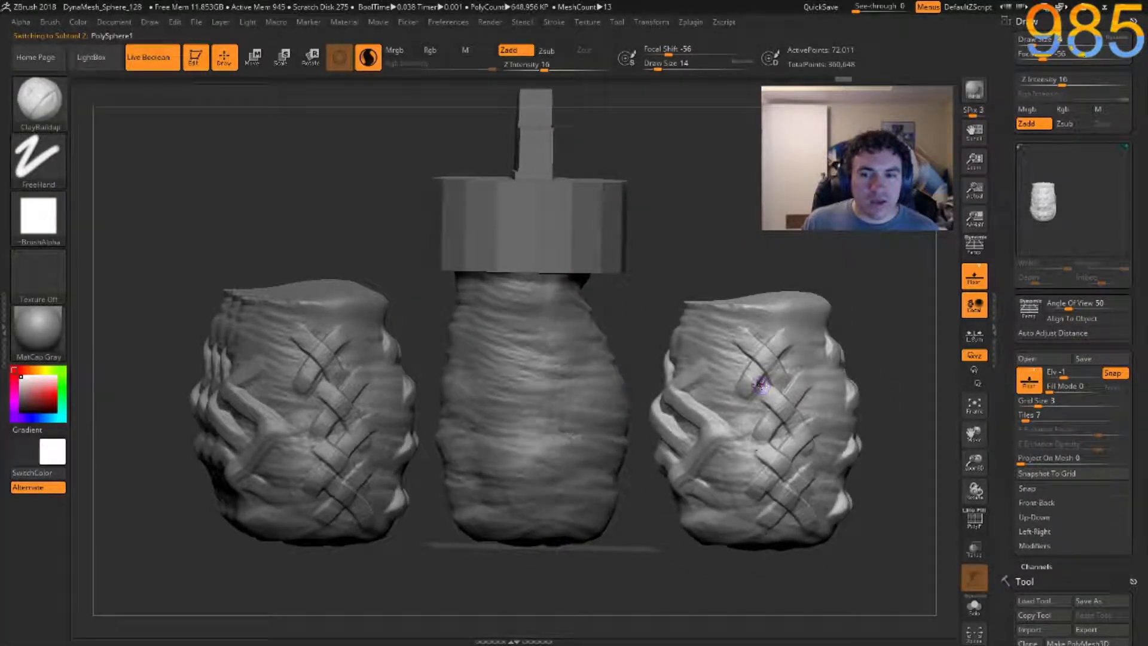
pyautogui.moveTo(675, 242); pyautogui.dragTo(666, 238)
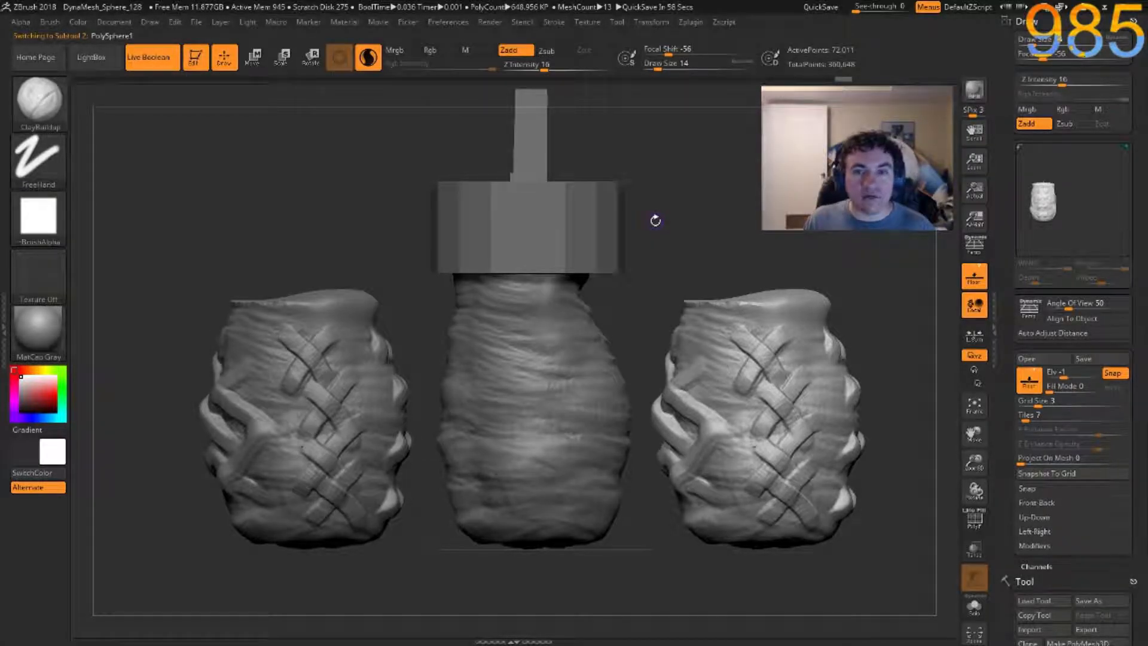
pyautogui.press('w')
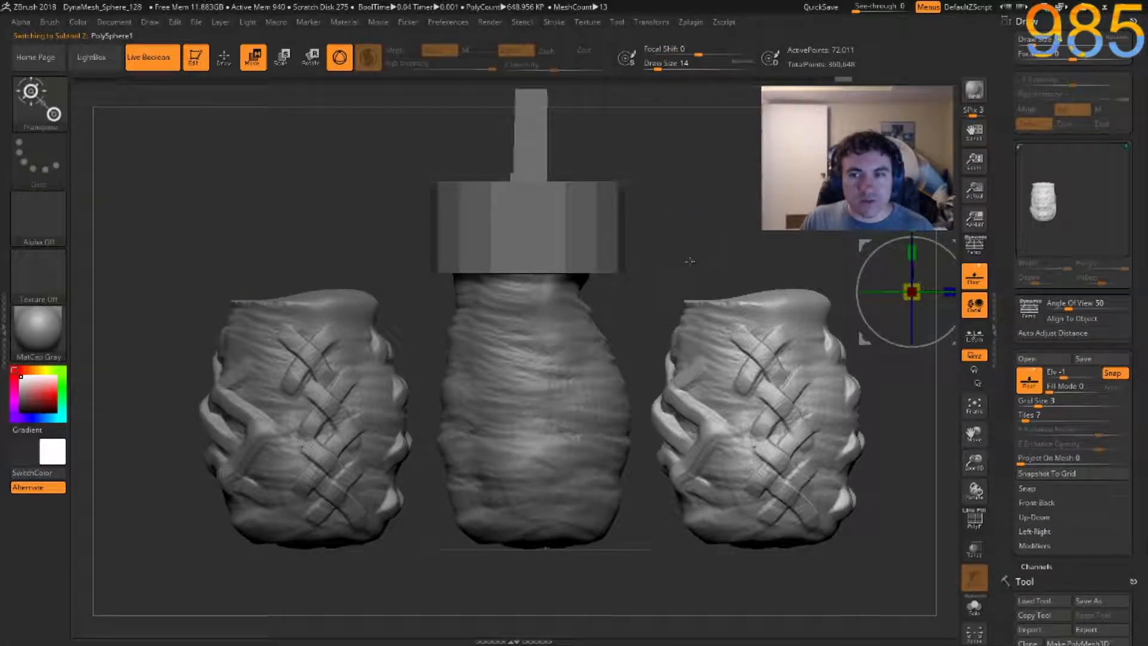
pyautogui.click(754, 348)
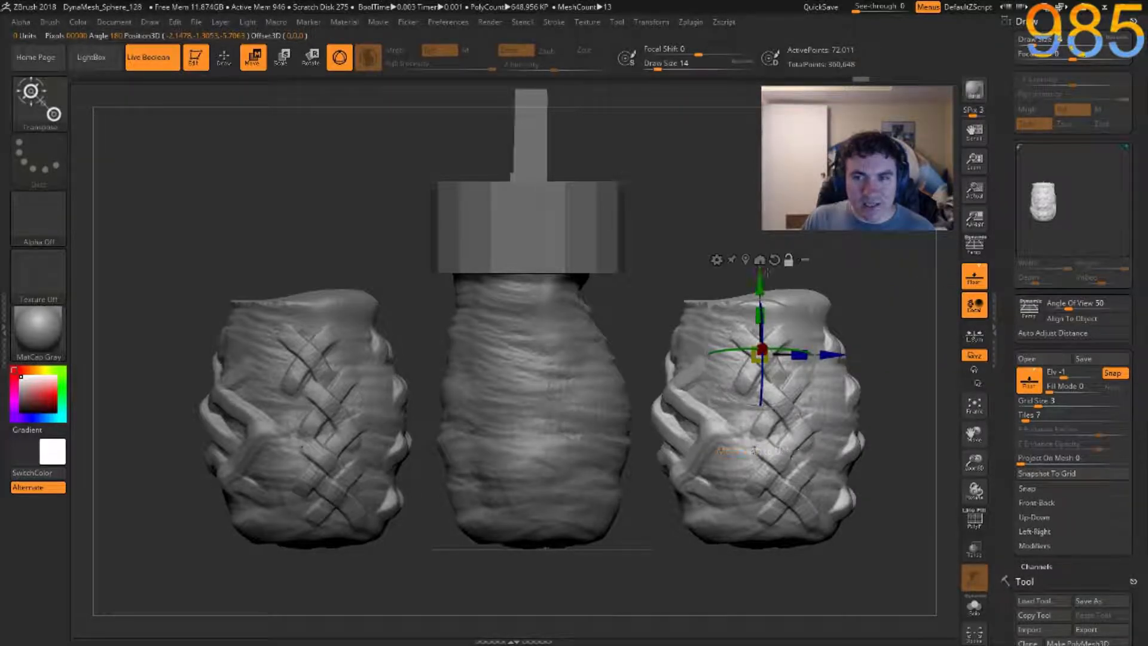
pyautogui.moveTo(828, 356); pyautogui.dragTo(726, 358)
# Flatten the woven copy along its depth and push it into the original handle's side, using transparency for the alignment.
pyautogui.click(975, 549)
pyautogui.moveTo(776, 444)
pyautogui.keyDown('ctrl'); pyautogui.mouseDown(button='right')
pyautogui.moveTo(860, 368)
pyautogui.moveTo(849, 301)
pyautogui.mouseUp(button='right'); pyautogui.keyUp('ctrl')
pyautogui.moveTo(687, 292); pyautogui.dragTo(596, 305)
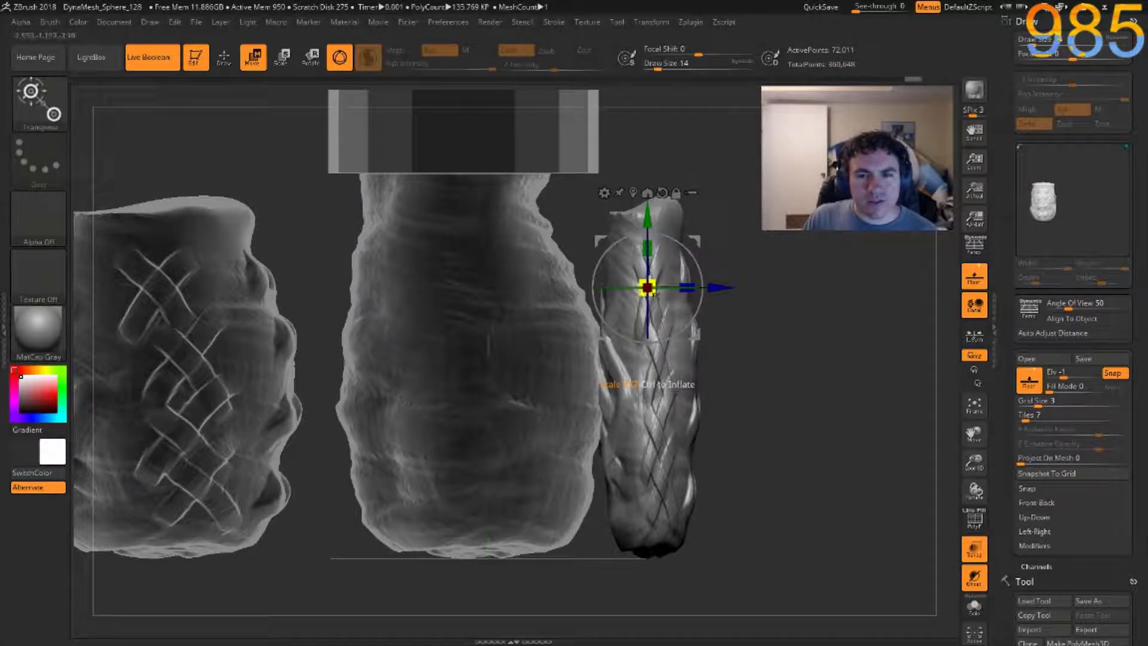
pyautogui.moveTo(721, 288); pyautogui.dragTo(658, 307)
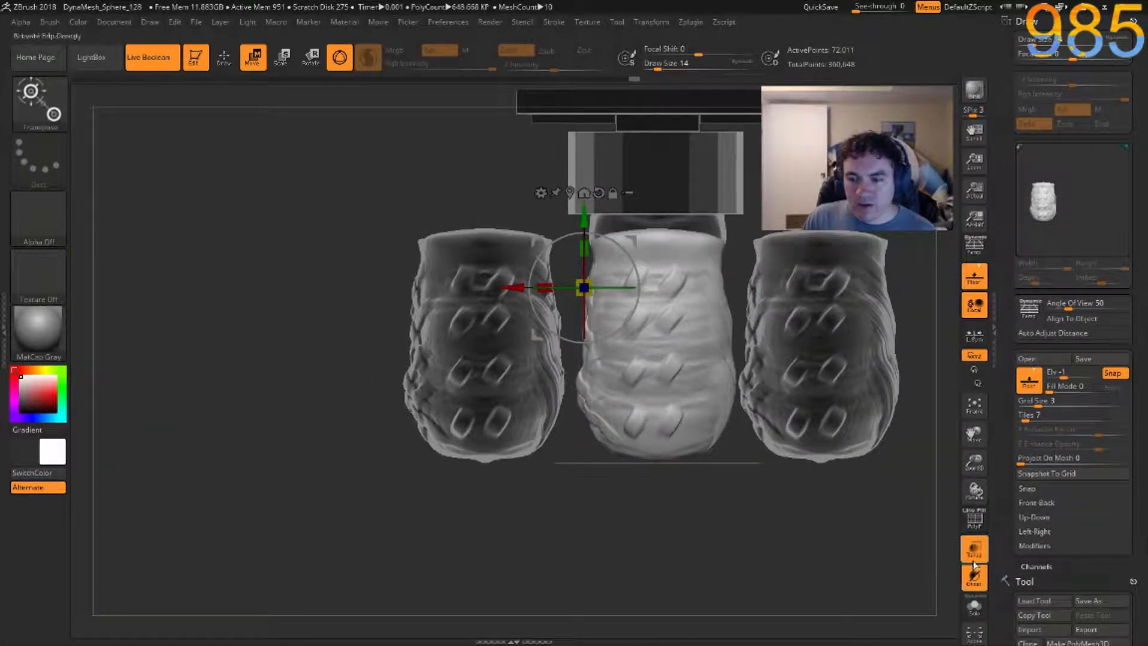
pyautogui.click(974, 561)
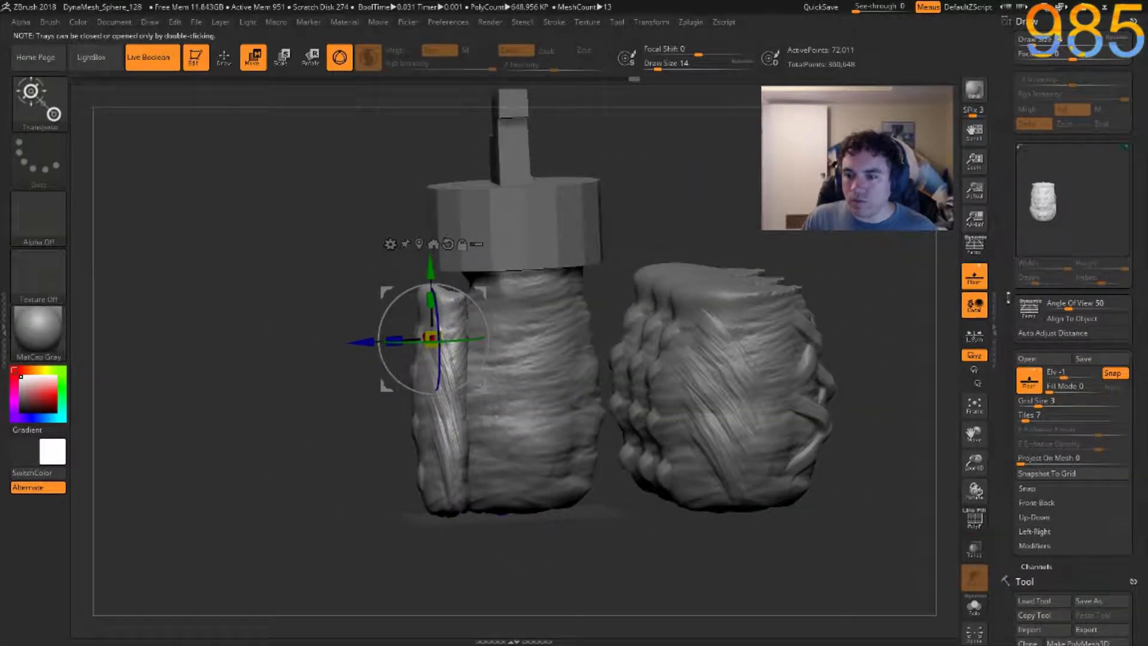
# Place the flattened woven copy last in the subtool list and set it to boolean subtraction so it cuts the handle.
pyautogui.scroll(-5, 1044, 419)
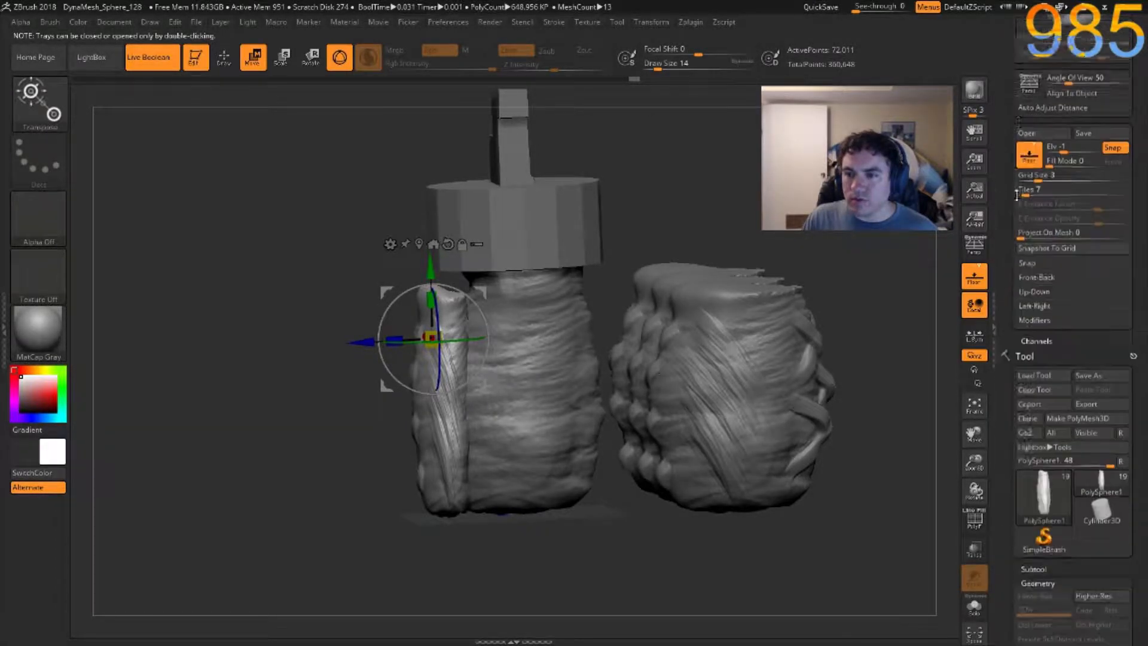
pyautogui.click(1033, 525)
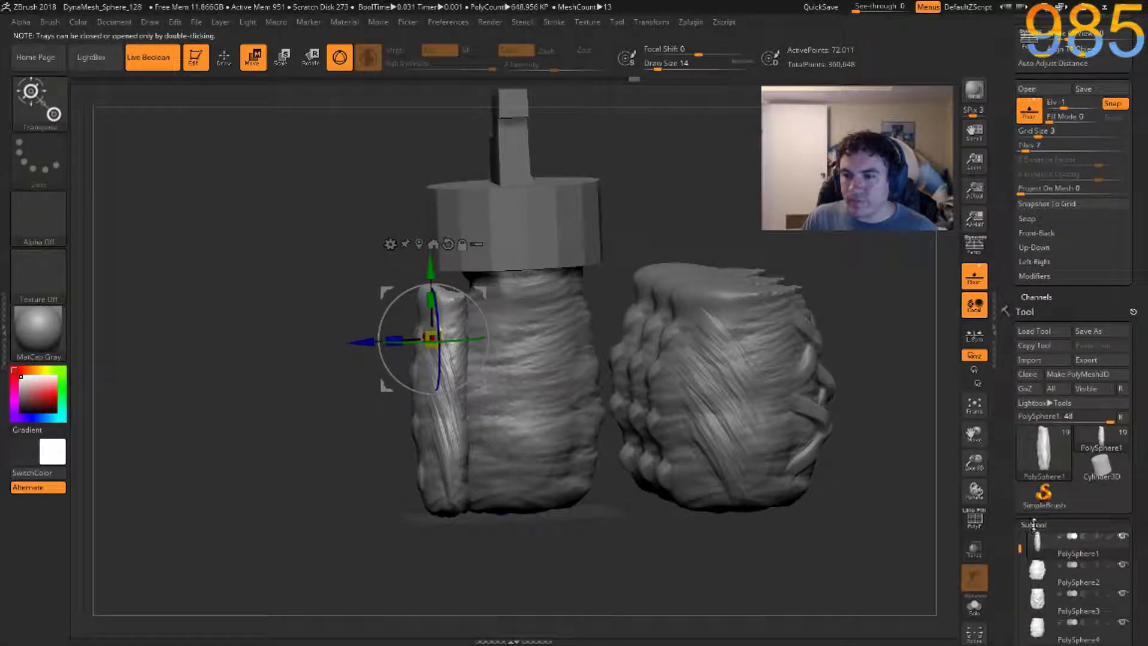
pyautogui.moveTo(1007, 537); pyautogui.dragTo(1002, 369)
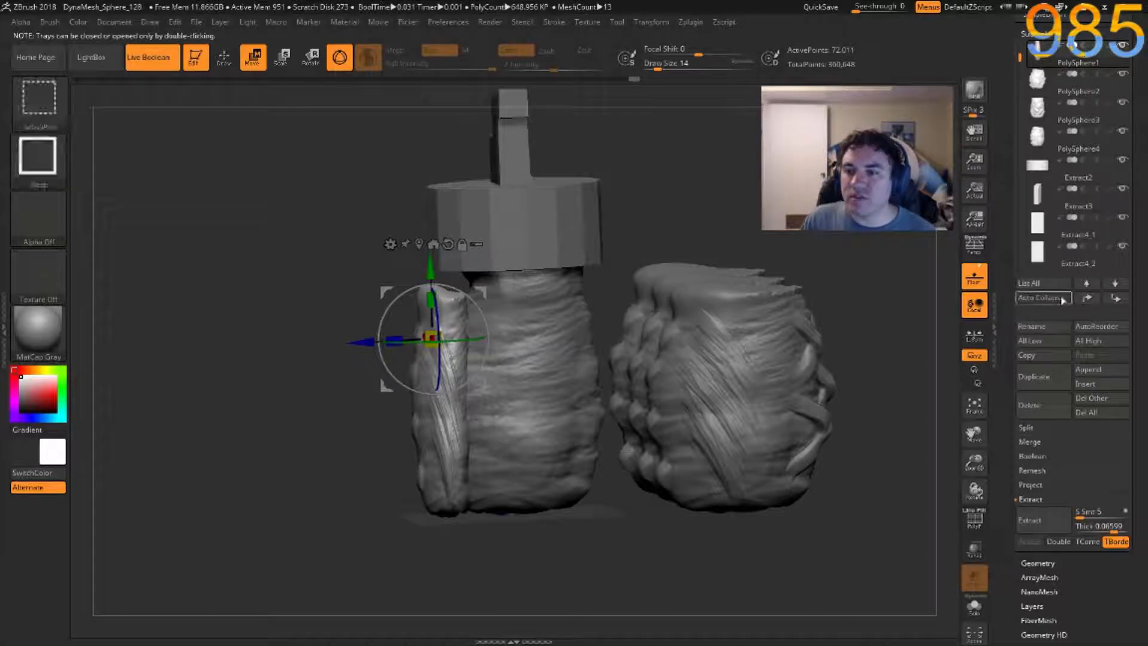
pyautogui.keyDown('shift'); pyautogui.click(1123, 300); pyautogui.keyUp('shift')
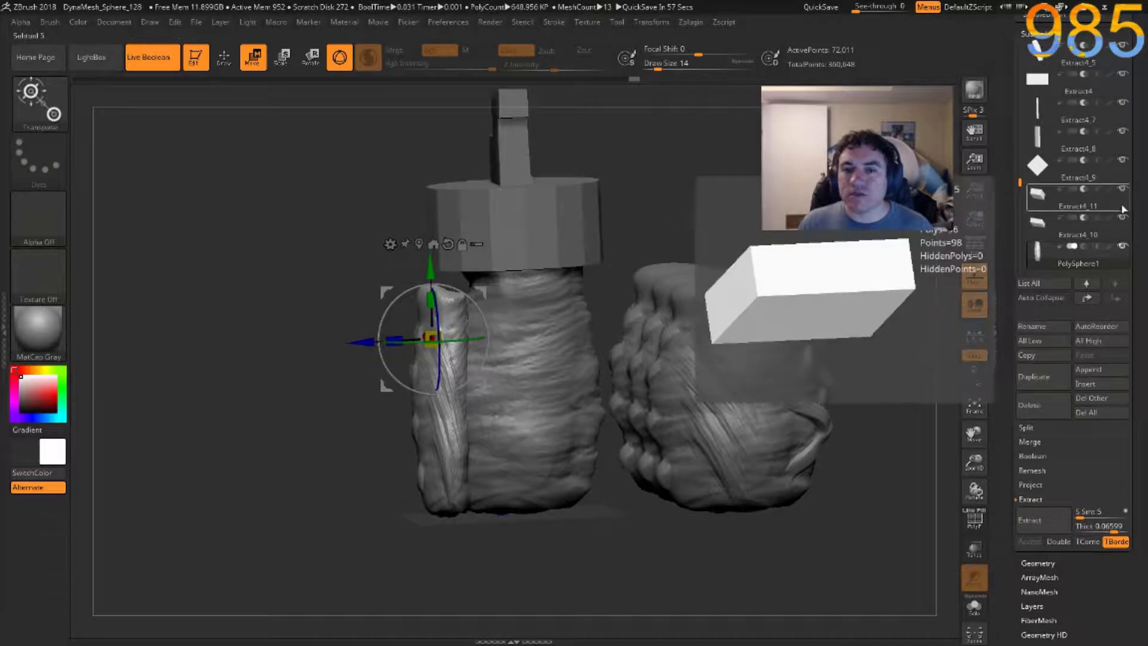
pyautogui.click(1085, 247)
pyautogui.moveTo(361, 388); pyautogui.dragTo(572, 415)
pyautogui.keyDown('alt'); pyautogui.moveTo(272, 383); pyautogui.dragTo(239, 478); pyautogui.keyUp('alt')
pyautogui.moveTo(192, 315); pyautogui.dragTo(370, 371)
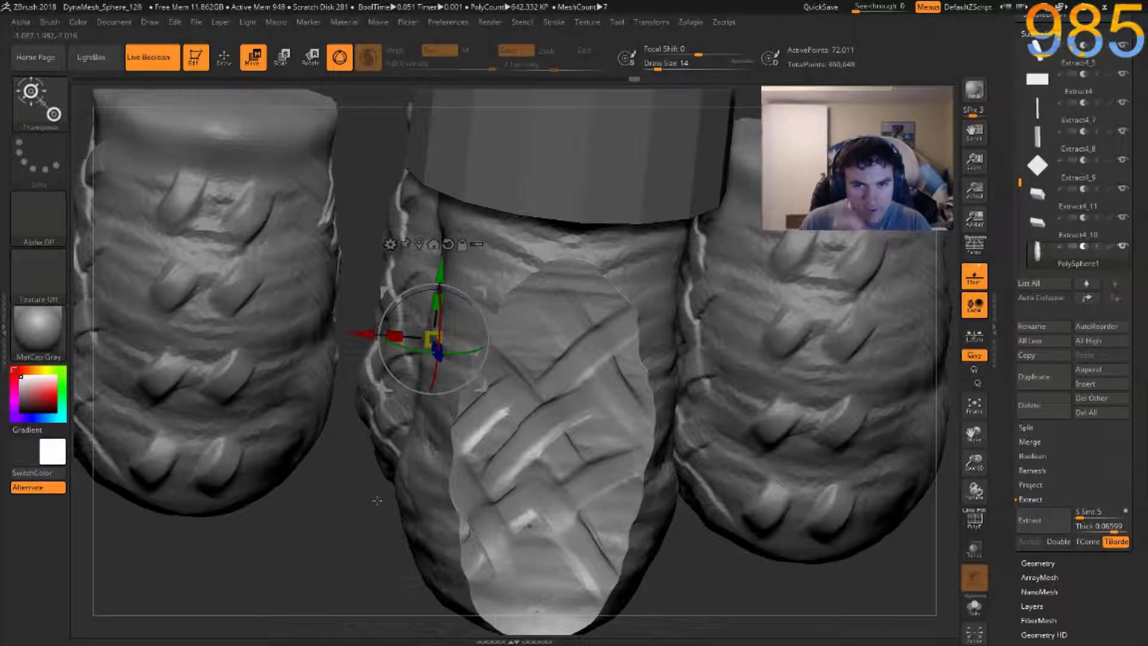
# Compare the flattened woven copy with the imprint it cuts in the handle by toggling the wireframe display.
pyautogui.click(588, 386)
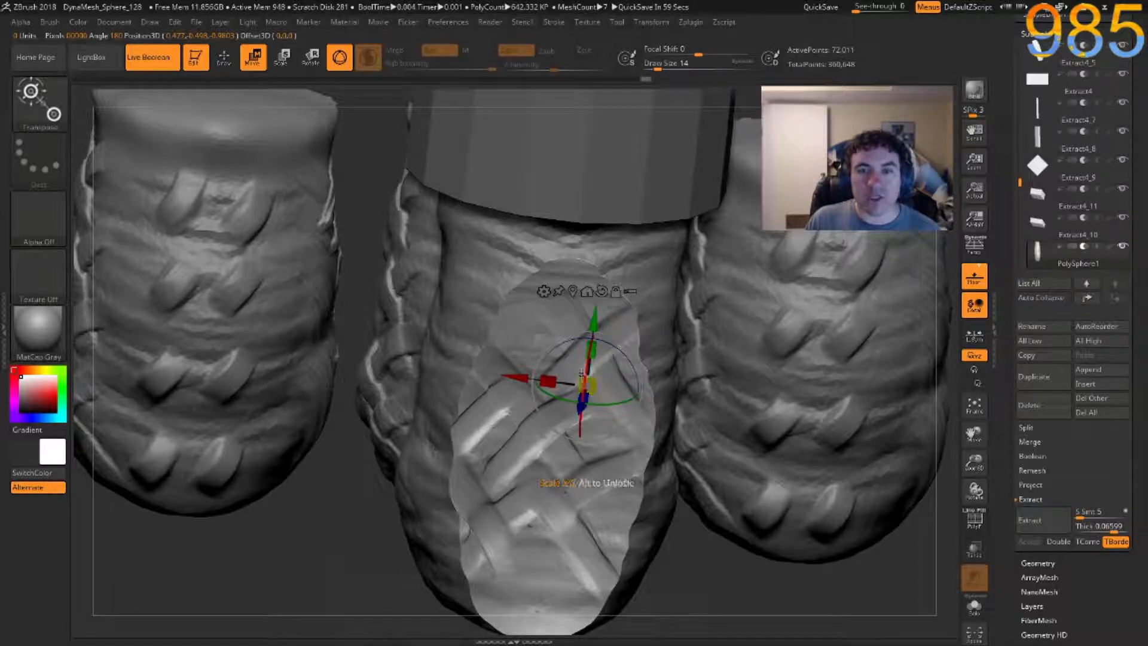
pyautogui.hotkey('shift', 'f')
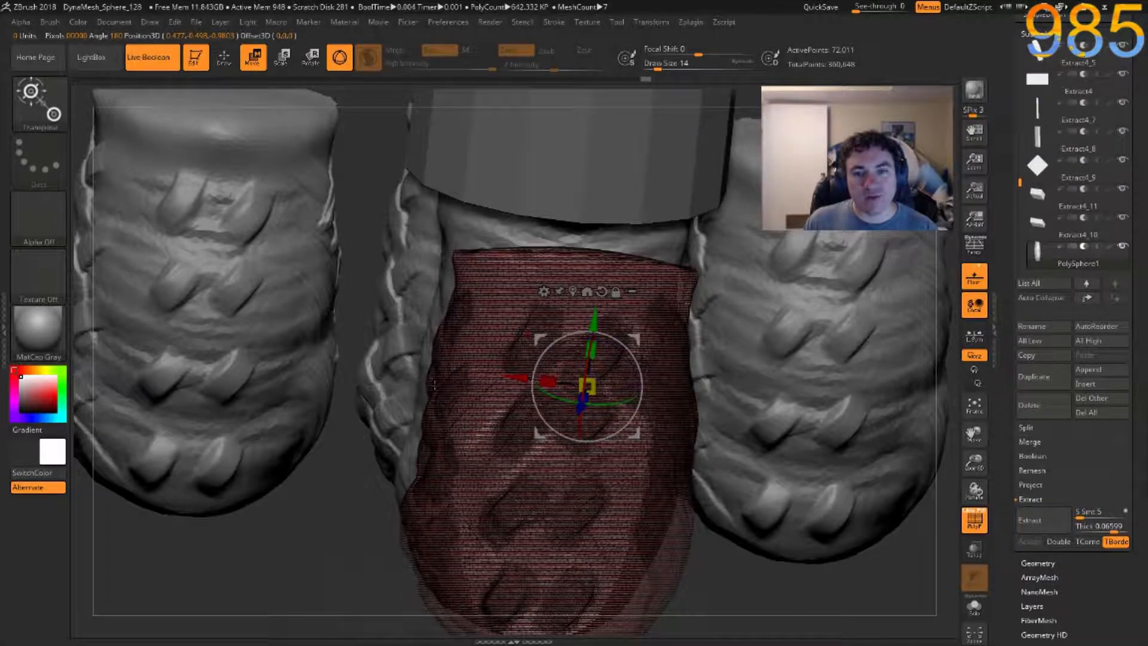
pyautogui.moveTo(335, 575)
pyautogui.mouseDown()
pyautogui.moveTo(388, 582)
pyautogui.moveTo(330, 578)
pyautogui.mouseUp()
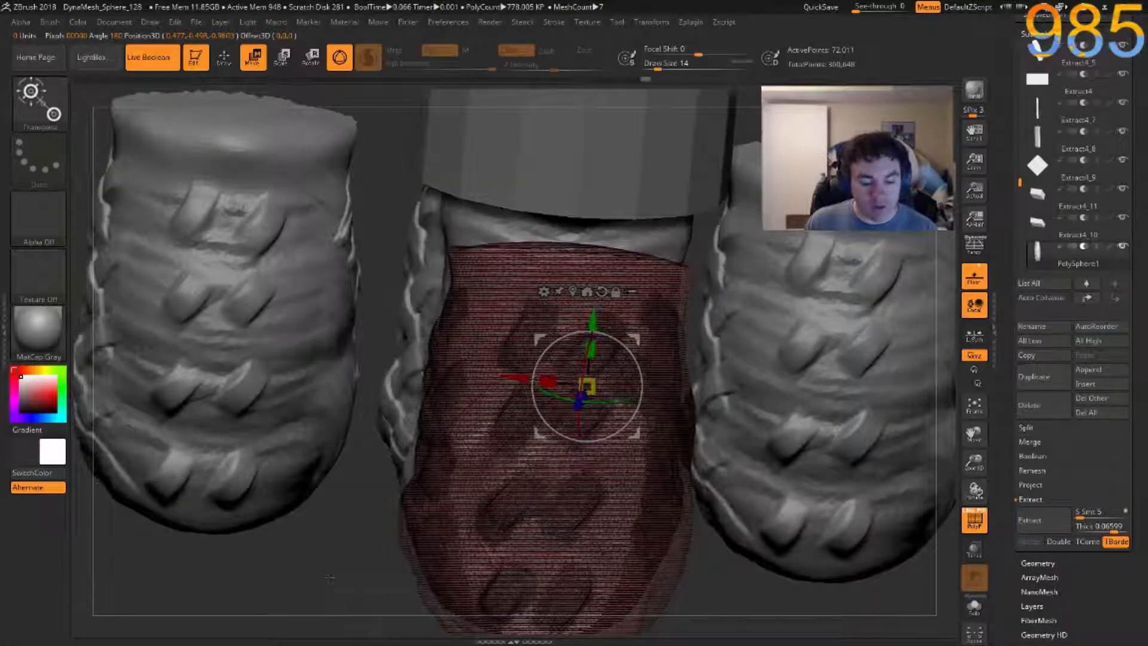
pyautogui.hotkey('shift', 'f')
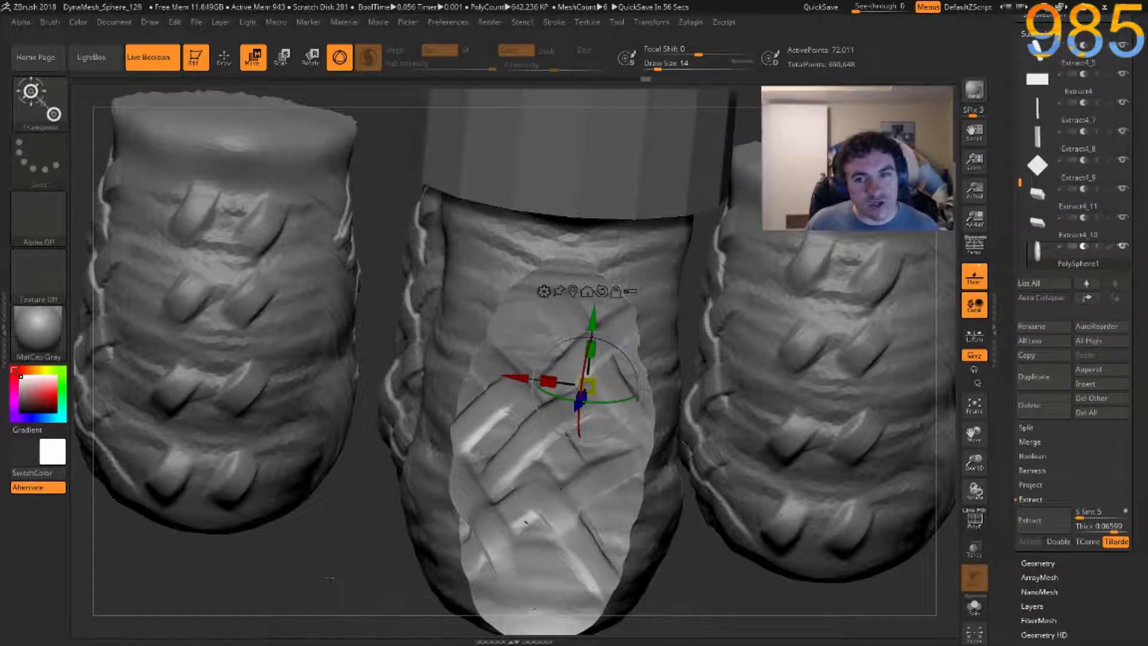
pyautogui.hotkey('shift', 'f')
pyautogui.hotkey('shift', 'f')
# Reshape the upper part of the subtracting woven copy with the Move brush at draw size 145 to adjust the imprint.
pyautogui.press('b')
pyautogui.press('m')
pyautogui.press('v')
pyautogui.moveTo(347, 568)
pyautogui.mouseDown()
pyautogui.moveTo(335, 541)
pyautogui.moveTo(358, 507)
pyautogui.mouseUp()
pyautogui.press('s')
pyautogui.moveTo(527, 336)
pyautogui.mouseDown()
pyautogui.moveTo(557, 337)
pyautogui.moveTo(510, 315)
pyautogui.moveTo(482, 325)
pyautogui.mouseUp()
pyautogui.moveTo(616, 332); pyautogui.dragTo(631, 329)
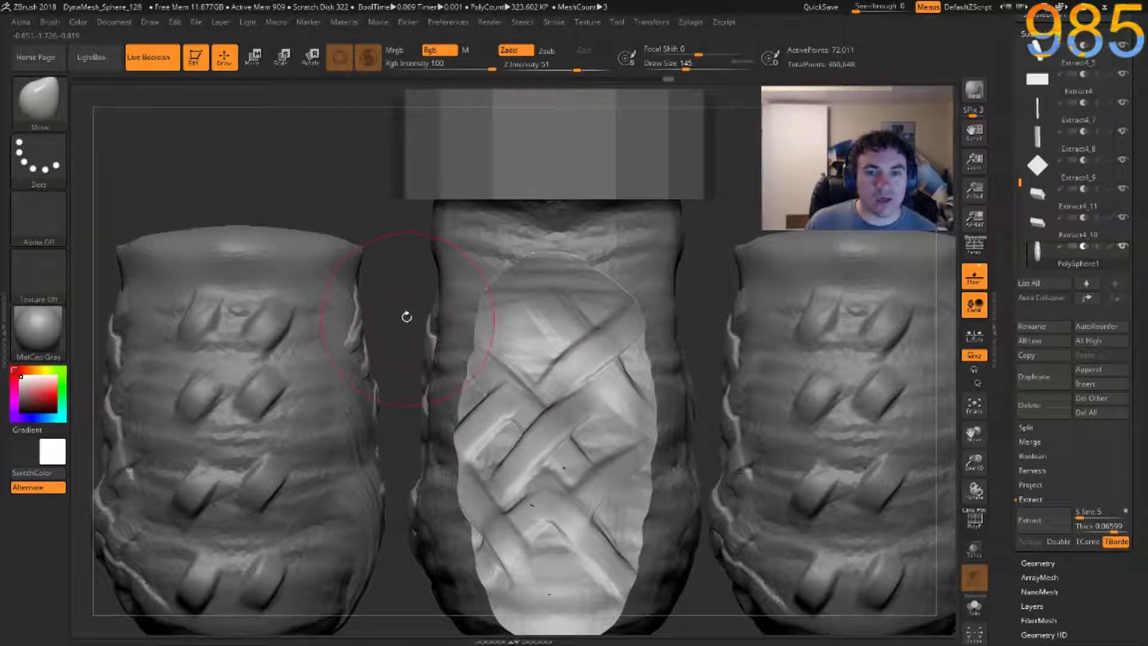
pyautogui.moveTo(402, 291); pyautogui.dragTo(394, 203)
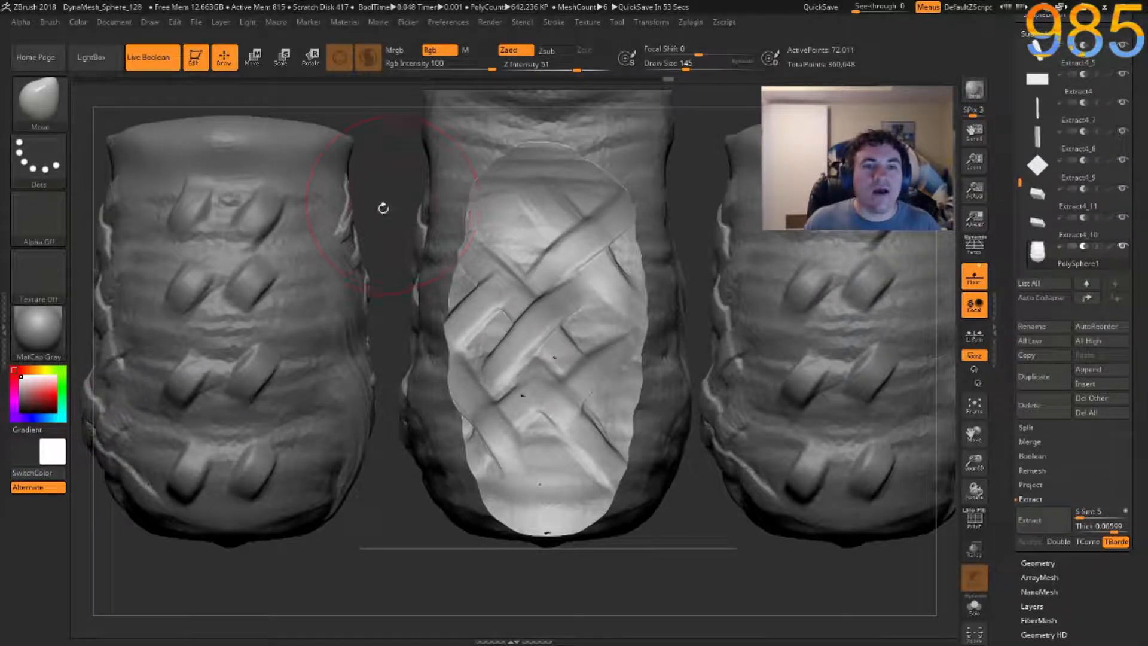
# Reselect the subtracting woven copy inside the original handle and switch to the ClayBuildup brush.
pyautogui.keyDown('alt'); pyautogui.click(221, 222); pyautogui.keyUp('alt')
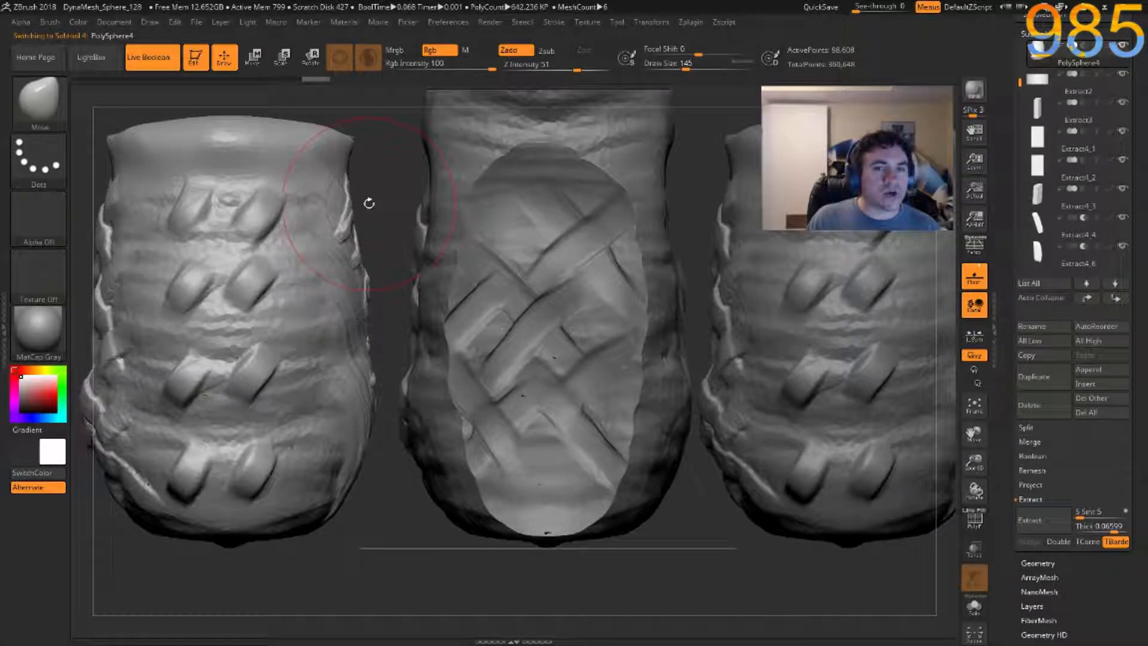
pyautogui.keyDown('alt'); pyautogui.click(560, 204); pyautogui.keyUp('alt')
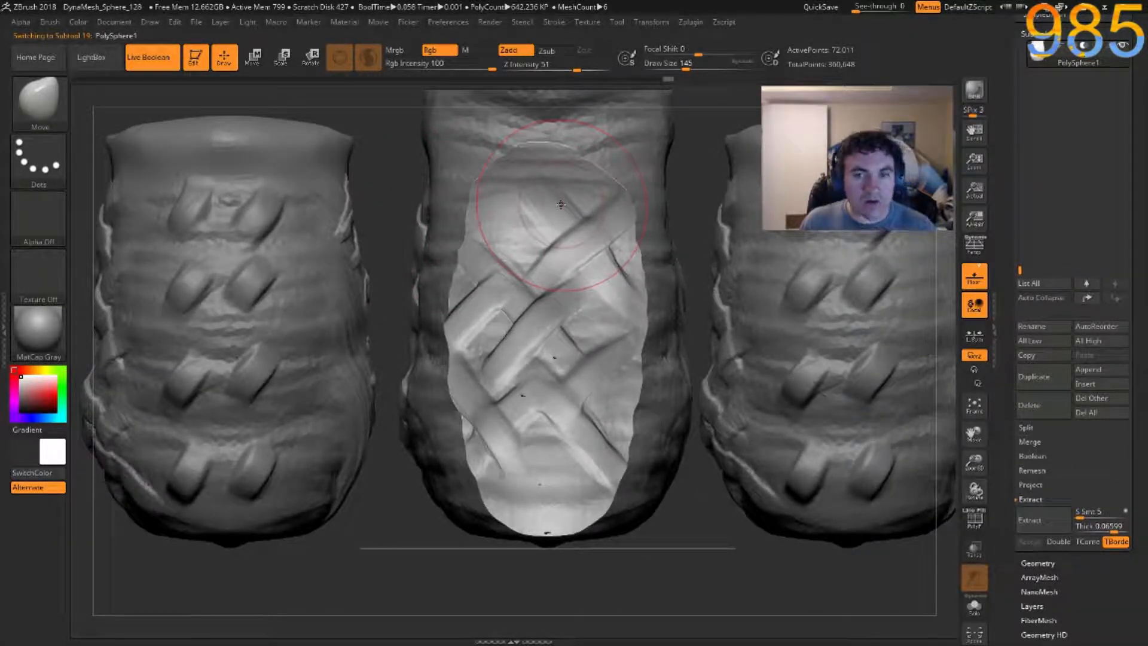
pyautogui.press('b')
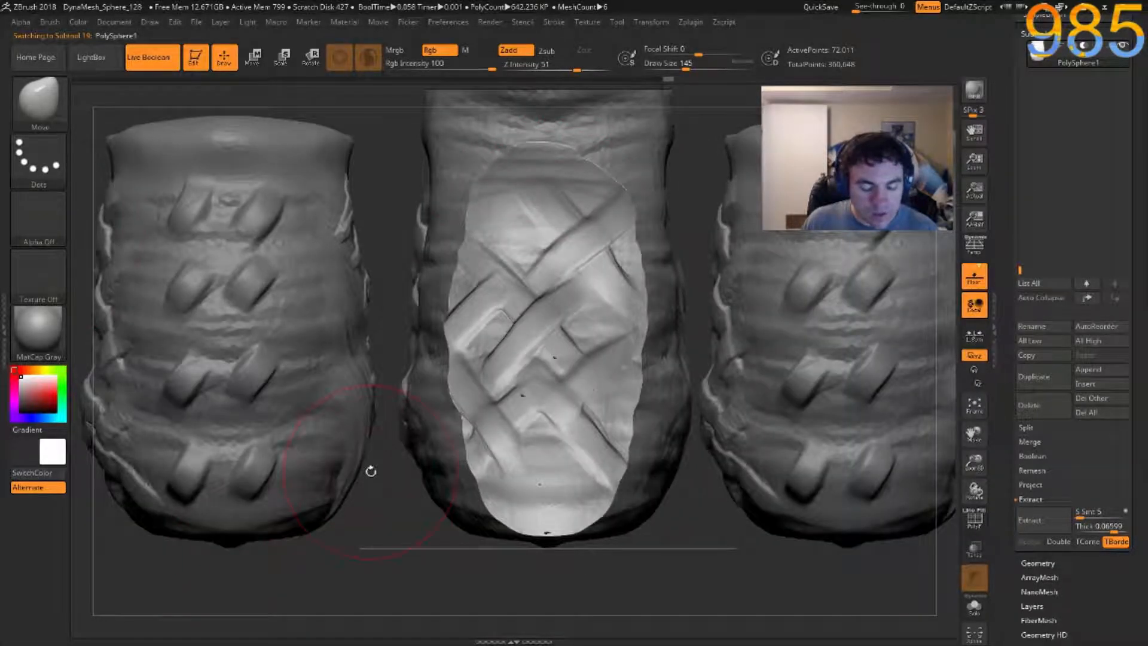
pyautogui.press('b')
pyautogui.press('c')
pyautogui.press('b')
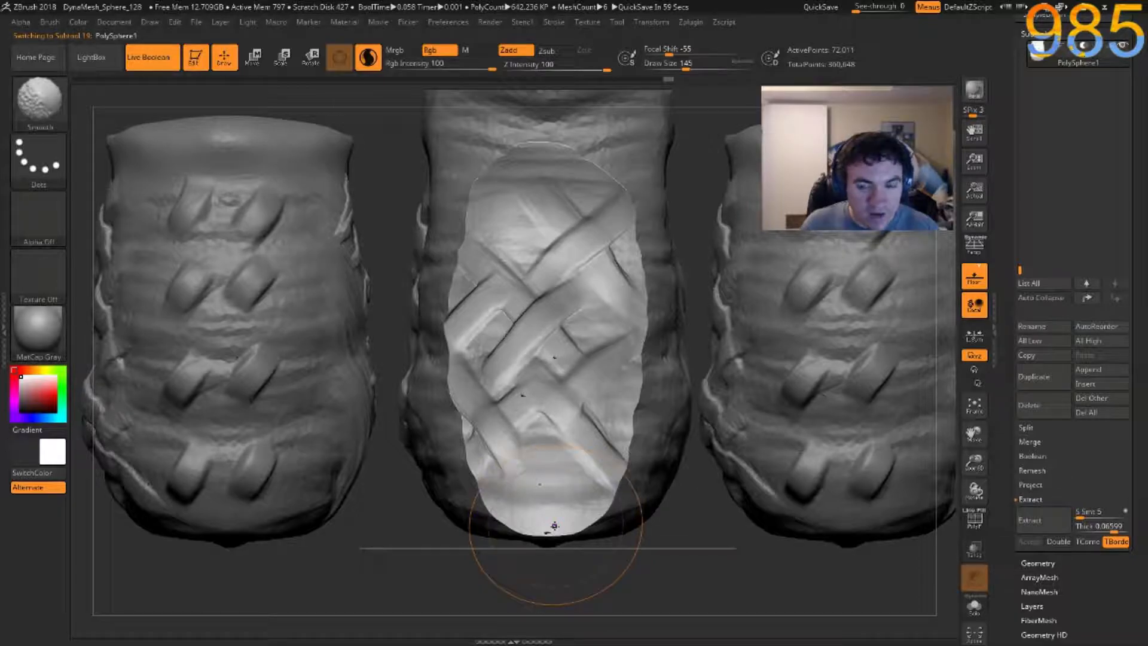
# Isolate the subtracting woven copy with its wireframe shown and examine its strap and lacing sides.
pyautogui.hotkey('shift', 'f')
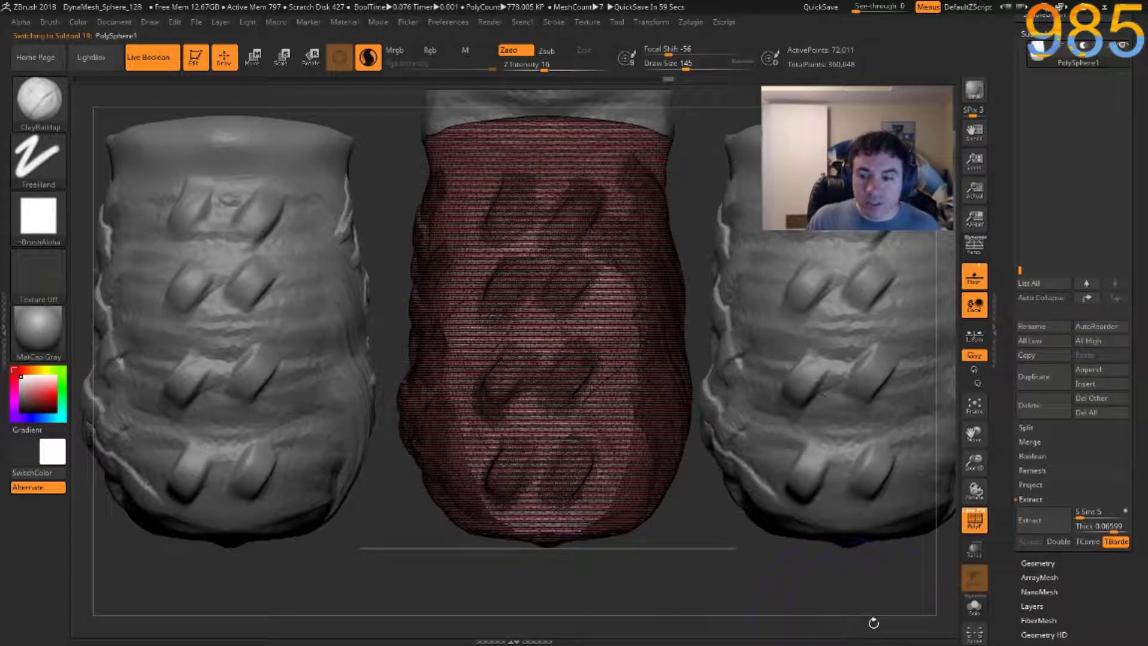
pyautogui.click(974, 606)
pyautogui.moveTo(700, 561); pyautogui.dragTo(707, 441)
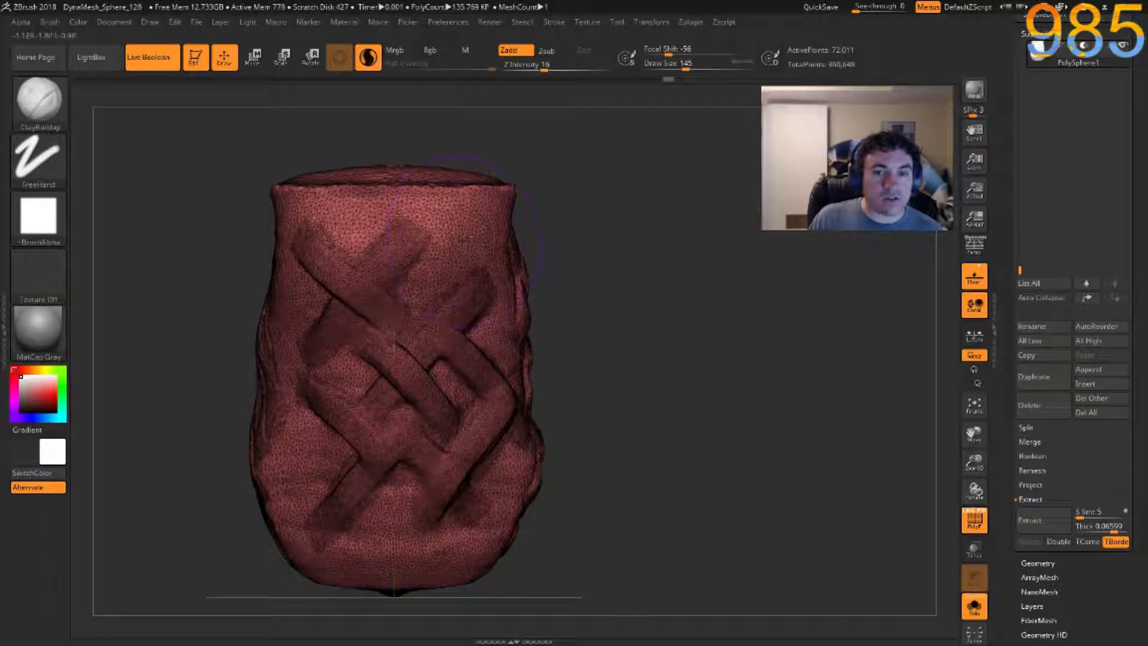
pyautogui.moveTo(620, 329); pyautogui.dragTo(493, 442)
pyautogui.keyDown('alt'); pyautogui.moveTo(404, 355); pyautogui.dragTo(384, 360); pyautogui.keyUp('alt')
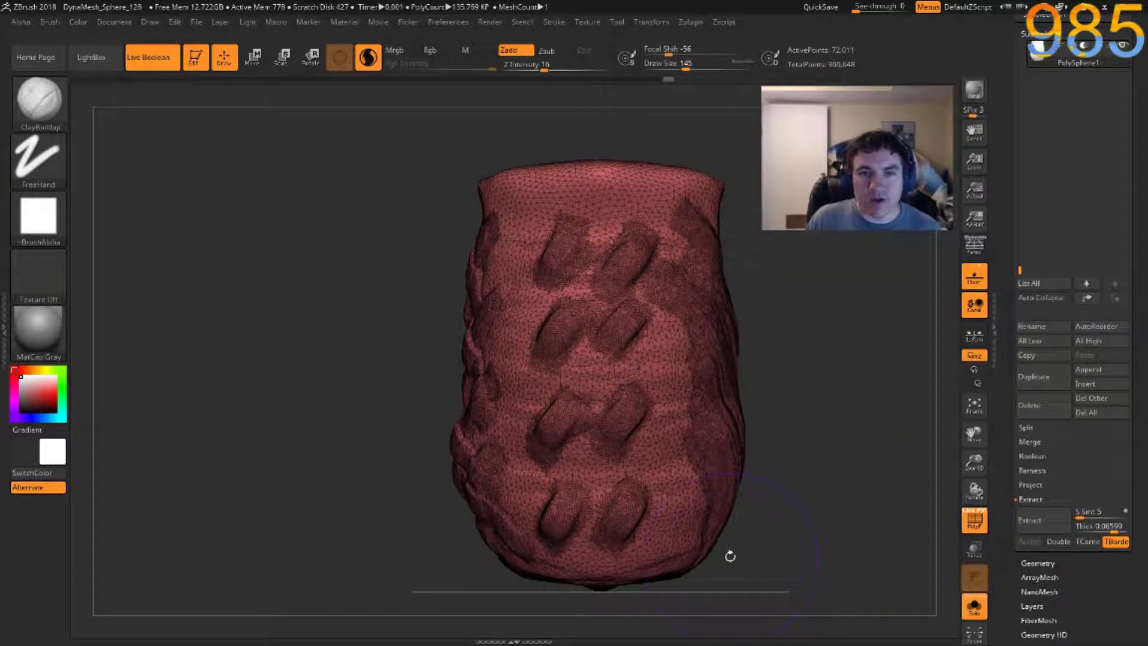
# Try to smooth away the crossed straps on the subtracting woven copy and undo the stroke.
pyautogui.moveTo(413, 341); pyautogui.dragTo(540, 359)
pyautogui.keyDown('alt'); pyautogui.moveTo(593, 366); pyautogui.dragTo(609, 366); pyautogui.keyUp('alt')
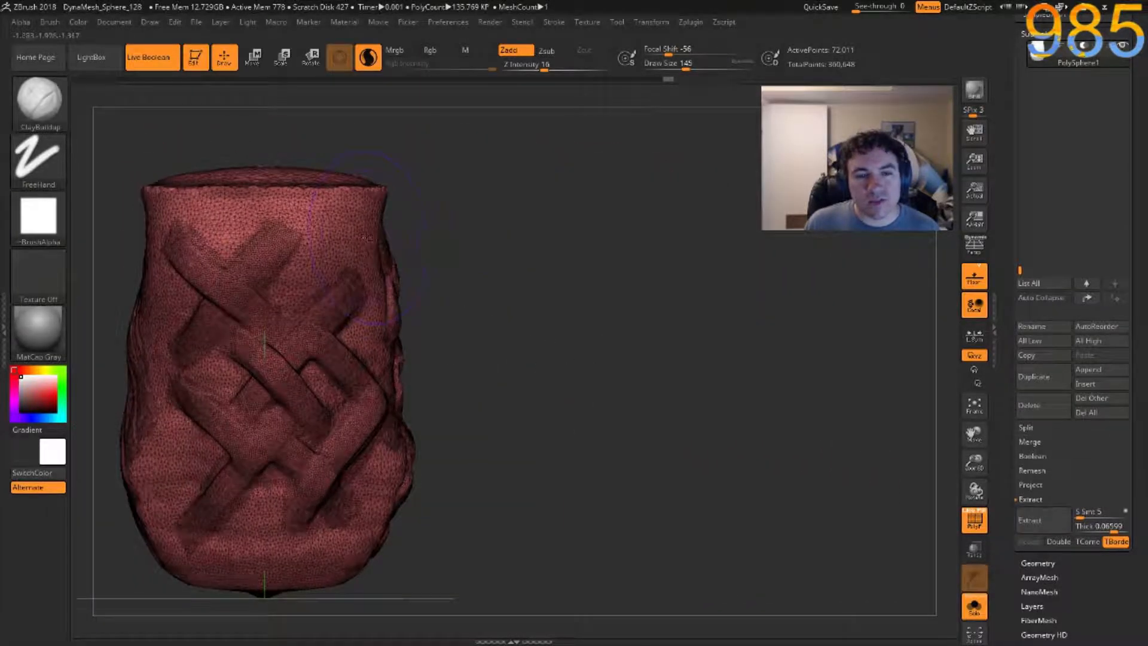
pyautogui.moveTo(339, 256)
pyautogui.keyDown('shift'); pyautogui.mouseDown()
pyautogui.moveTo(287, 293)
pyautogui.moveTo(263, 394)
pyautogui.moveTo(162, 521)
pyautogui.mouseUp(); pyautogui.keyUp('shift')
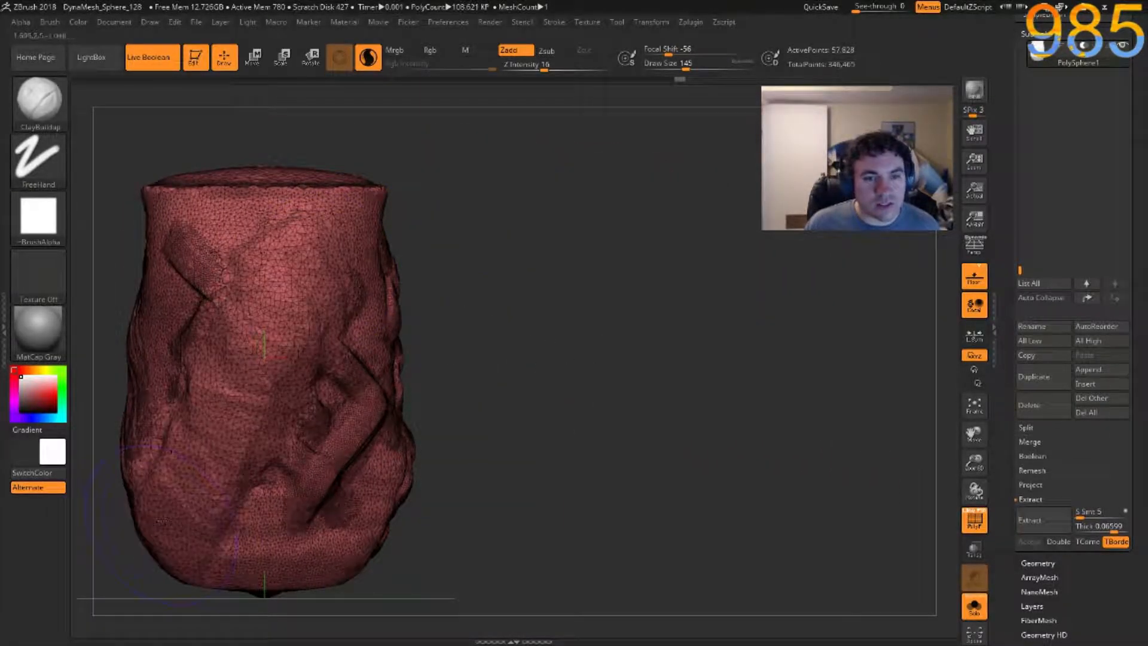
pyautogui.hotkey('ctrl', 'z')
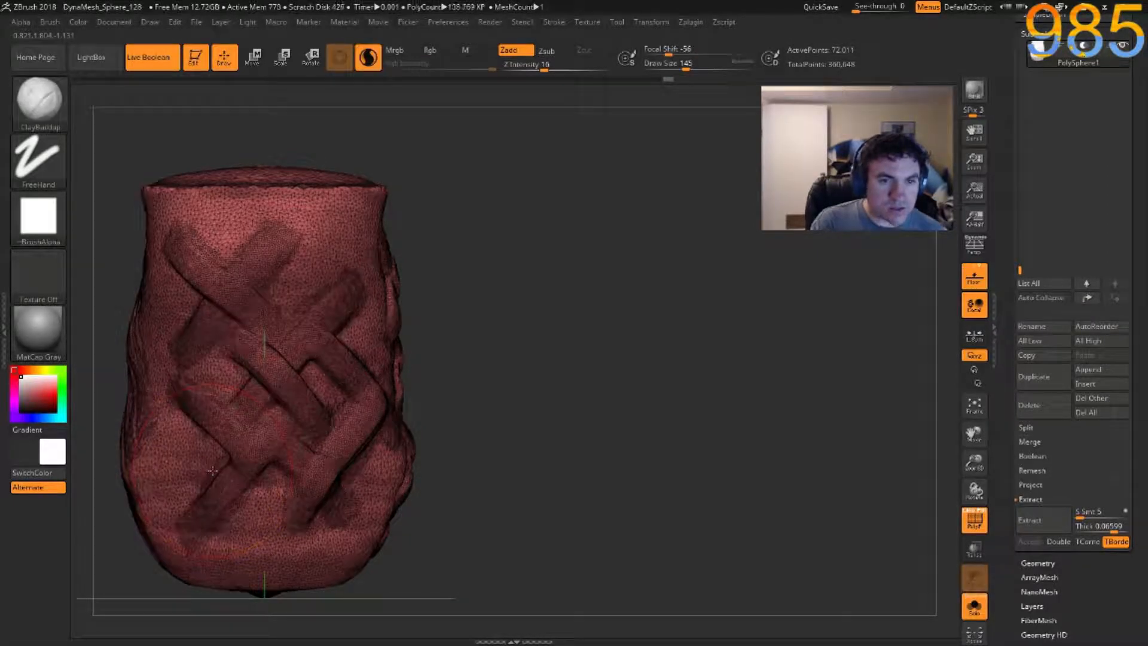
# Level the crossed straps on the subtracting woven copy using the Flatten brush, including at Z Intensity 10.
pyautogui.press('b')
pyautogui.press('f')
pyautogui.press('l')
pyautogui.moveTo(288, 284)
pyautogui.mouseDown()
pyautogui.moveTo(235, 319)
pyautogui.moveTo(263, 431)
pyautogui.moveTo(209, 508)
pyautogui.moveTo(254, 445)
pyautogui.moveTo(275, 311)
pyautogui.moveTo(242, 277)
pyautogui.moveTo(293, 287)
pyautogui.moveTo(317, 311)
pyautogui.moveTo(257, 419)
pyautogui.moveTo(251, 502)
pyautogui.mouseUp()
pyautogui.moveTo(226, 464)
pyautogui.mouseDown()
pyautogui.moveTo(287, 258)
pyautogui.moveTo(264, 347)
pyautogui.moveTo(263, 281)
pyautogui.moveTo(310, 299)
pyautogui.moveTo(293, 398)
pyautogui.moveTo(301, 445)
pyautogui.mouseUp()
pyautogui.click(536, 67)
pyautogui.write('10')
pyautogui.moveTo(209, 335)
pyautogui.mouseDown()
pyautogui.moveTo(245, 272)
pyautogui.moveTo(308, 231)
pyautogui.moveTo(245, 219)
pyautogui.moveTo(201, 320)
pyautogui.moveTo(205, 376)
pyautogui.mouseUp()
pyautogui.moveTo(314, 368)
pyautogui.mouseDown()
pyautogui.moveTo(332, 449)
pyautogui.moveTo(353, 389)
pyautogui.moveTo(263, 478)
pyautogui.moveTo(174, 455)
pyautogui.moveTo(192, 346)
pyautogui.moveTo(278, 520)
pyautogui.moveTo(257, 538)
pyautogui.moveTo(239, 472)
pyautogui.moveTo(254, 445)
pyautogui.moveTo(251, 363)
pyautogui.mouseUp()
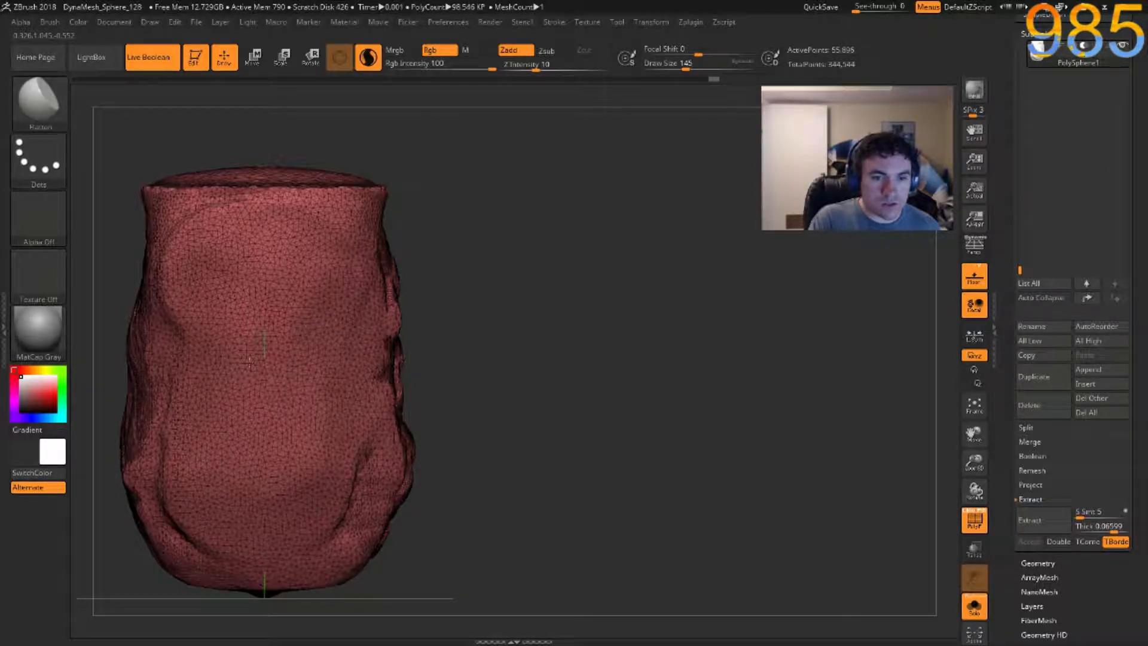
pyautogui.moveTo(234, 413); pyautogui.dragTo(261, 456)
# Leave the isolated view of the flattened copy and hide its wireframe to show its imprint in the handle.
pyautogui.moveTo(499, 388)
pyautogui.mouseDown()
pyautogui.moveTo(431, 390)
pyautogui.moveTo(815, 492)
pyautogui.mouseUp()
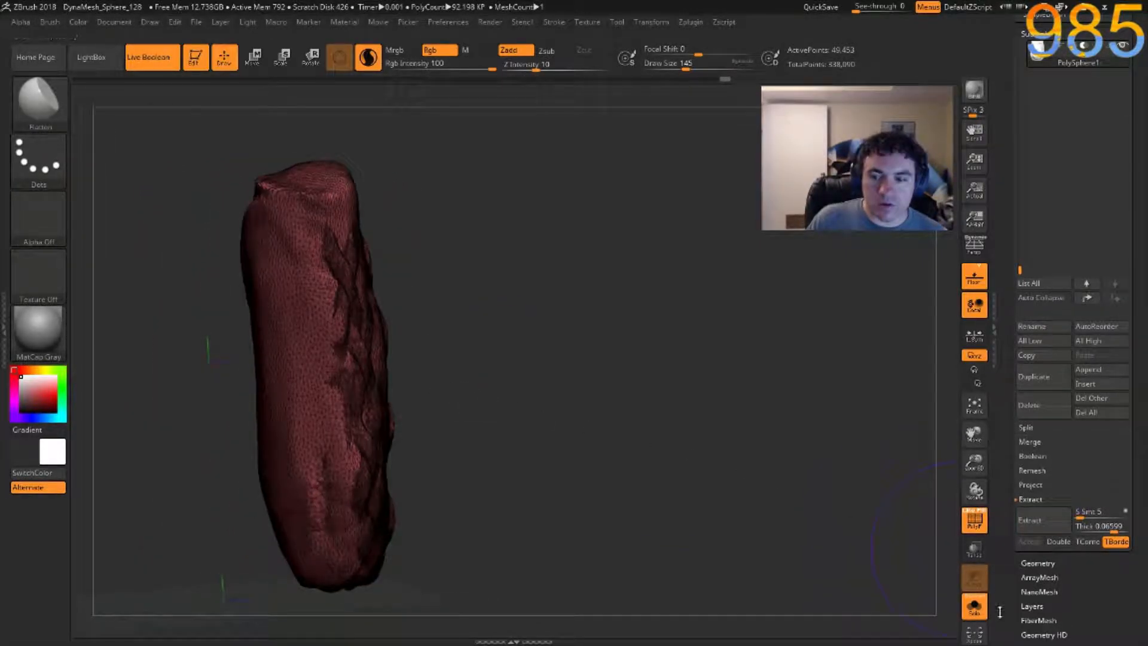
pyautogui.click(975, 607)
pyautogui.moveTo(584, 379); pyautogui.dragTo(511, 402)
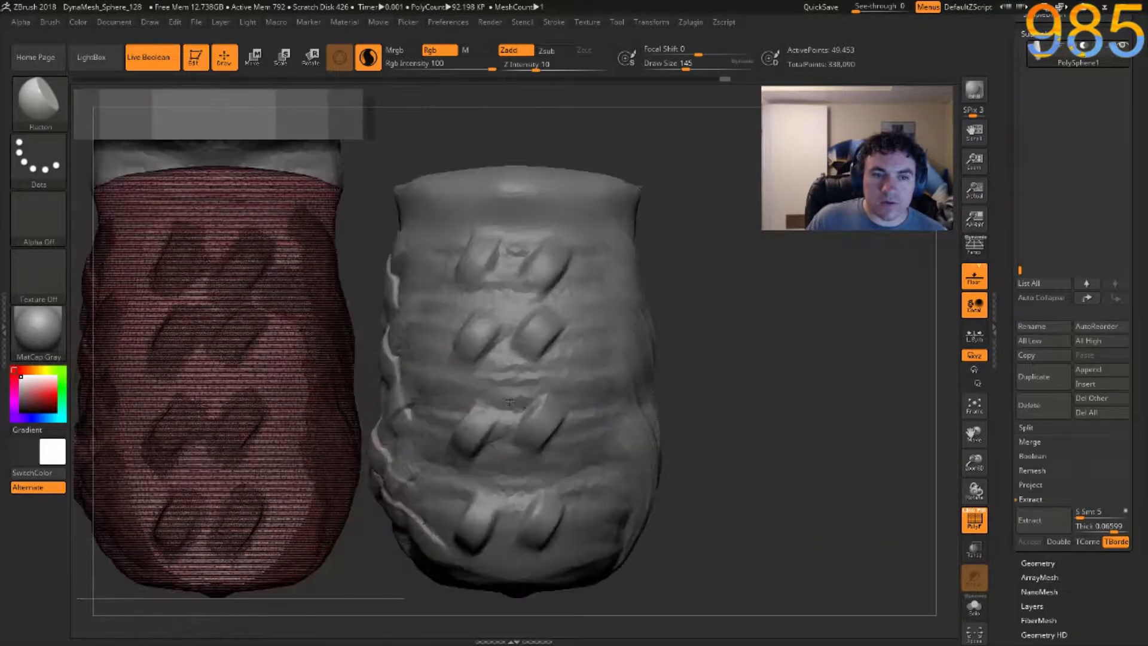
pyautogui.hotkey('shift', 'f')
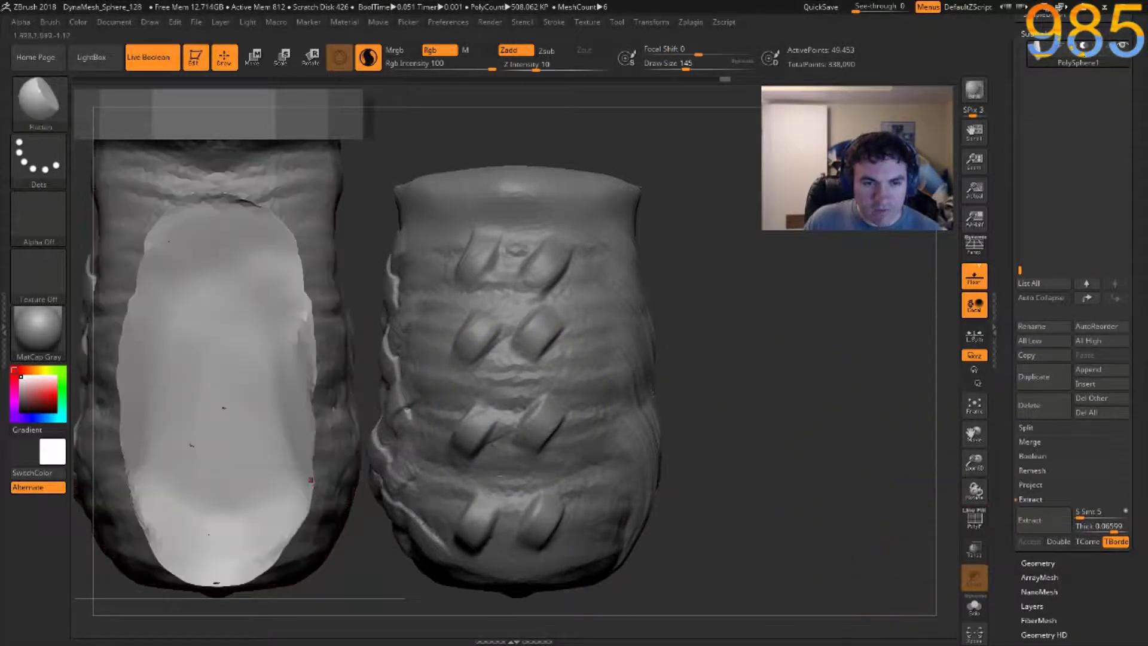
# Activate the ClayBuildup brush and compare the smooth imprint with the subtracting copy by toggling the wireframe display.
pyautogui.keyDown('alt'); pyautogui.moveTo(408, 136); pyautogui.dragTo(717, 174); pyautogui.keyUp('alt')
pyautogui.press('b')
pyautogui.press('c')
pyautogui.press('b')
pyautogui.keyDown('ctrl'); pyautogui.moveTo(620, 221); pyautogui.dragTo(631, 280, button='right'); pyautogui.keyUp('ctrl')
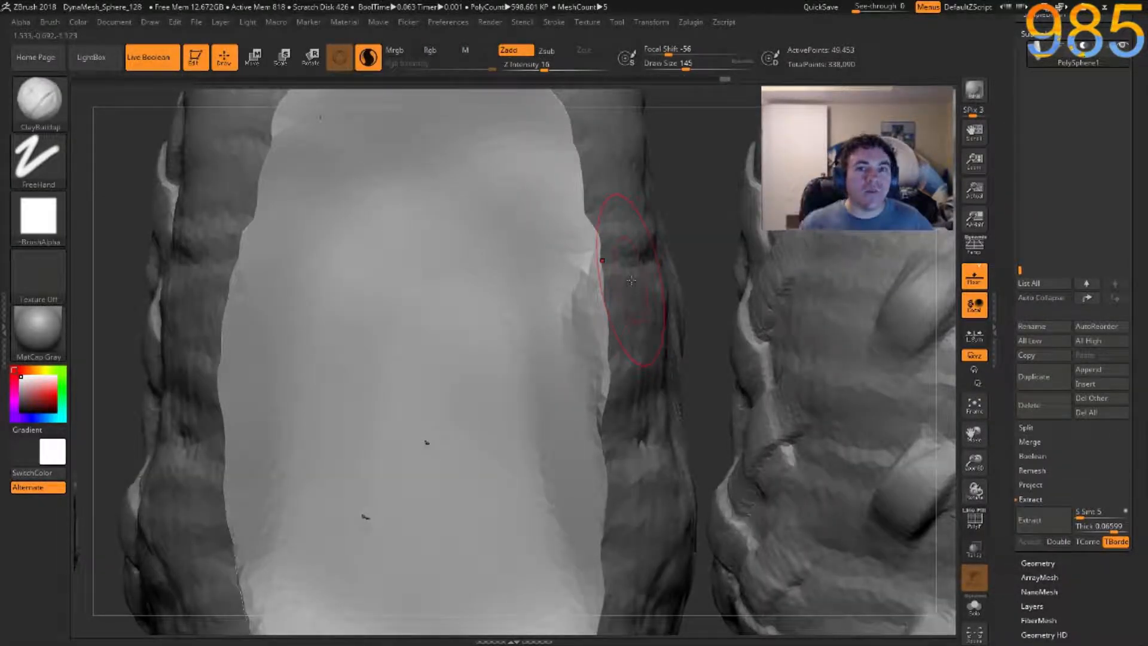
pyautogui.hotkey('shift', 'f')
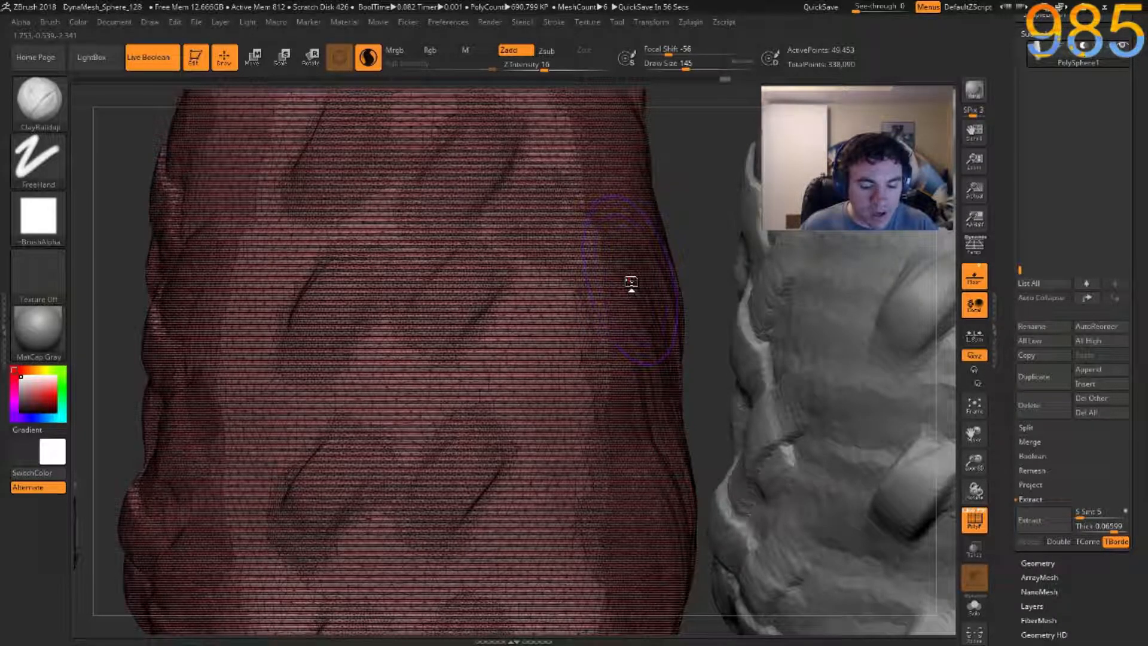
pyautogui.hotkey('shift', 'f')
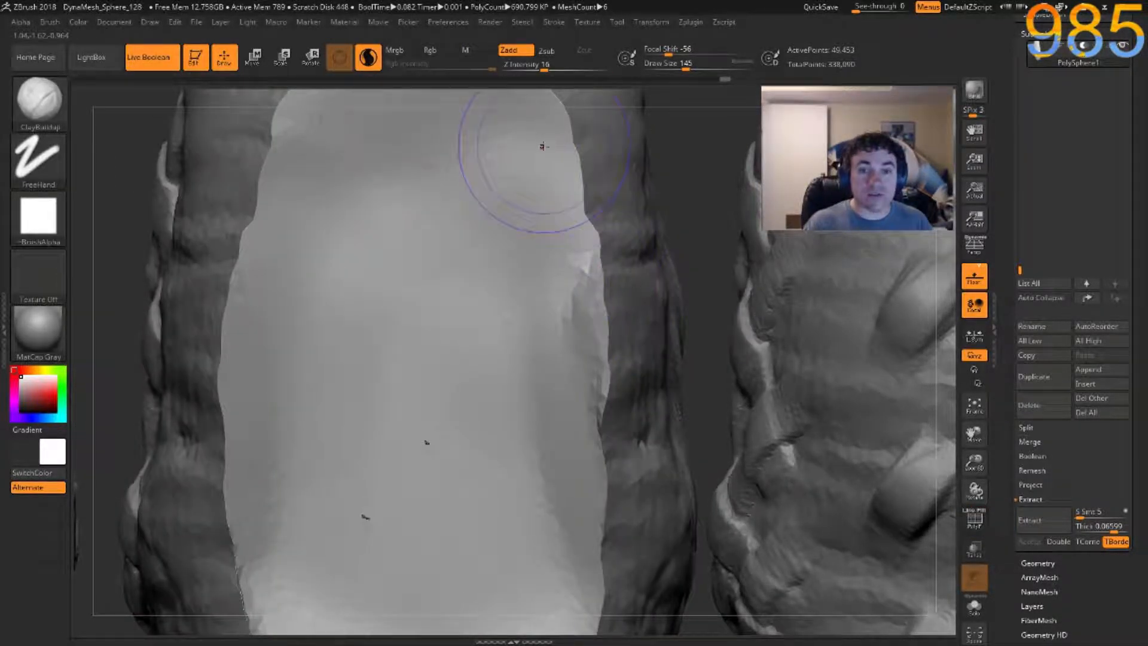
pyautogui.press('ctrl')
pyautogui.keyDown('ctrl'); pyautogui.moveTo(674, 211); pyautogui.dragTo(601, 229, button='right'); pyautogui.keyUp('ctrl')
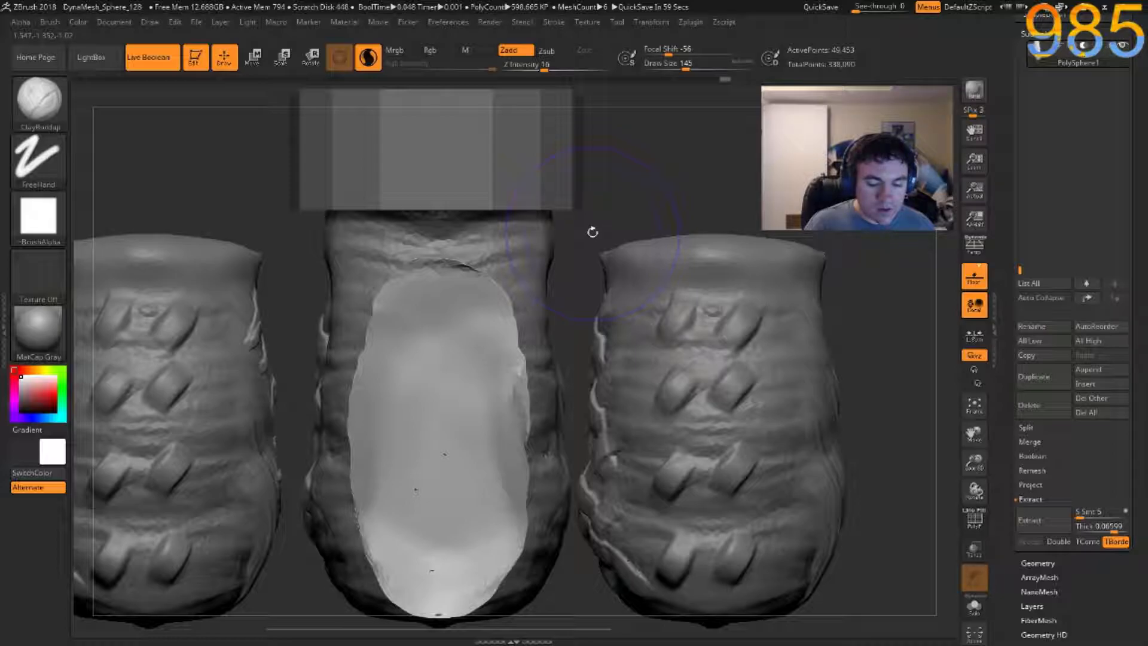
# Select the ClayBuildup brush and reduce its draw size to 29 for small details.
pyautogui.press('b')
pyautogui.press('c')
pyautogui.press('b')
pyautogui.press('[')
pyautogui.press('[')
pyautogui.press('[')
pyautogui.press('[')
pyautogui.press('[')
pyautogui.press('[')
pyautogui.press('[')
pyautogui.press('[')
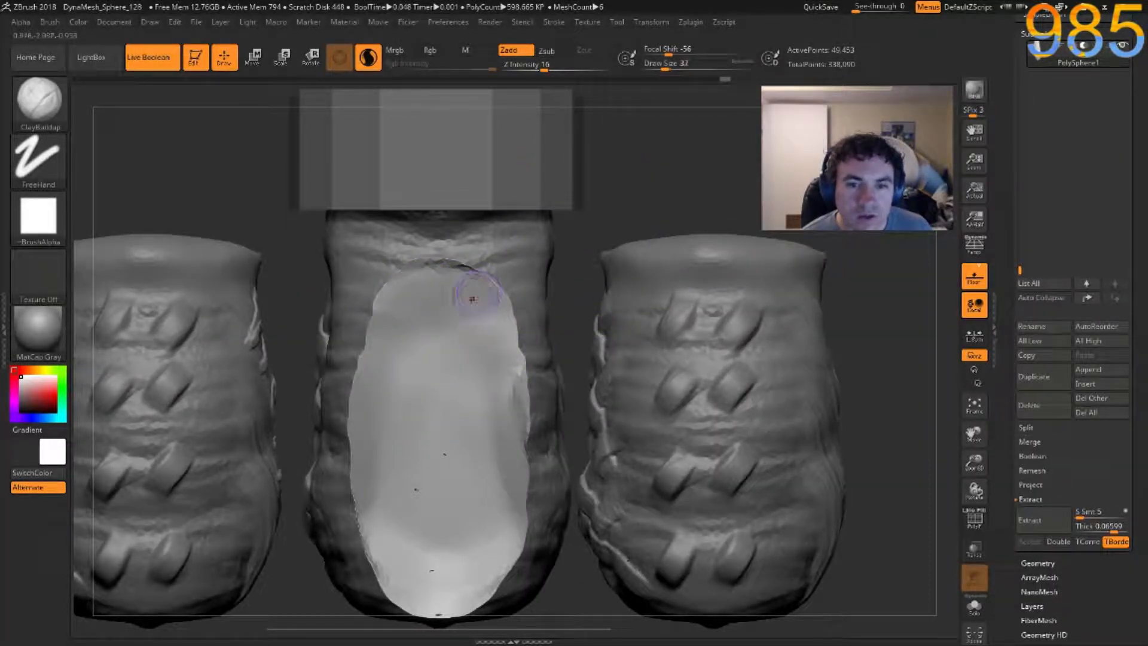
# Try a single ClayBuildup dab near the upper end of the imprint, inspect it, and undo it.
pyautogui.click(474, 299)
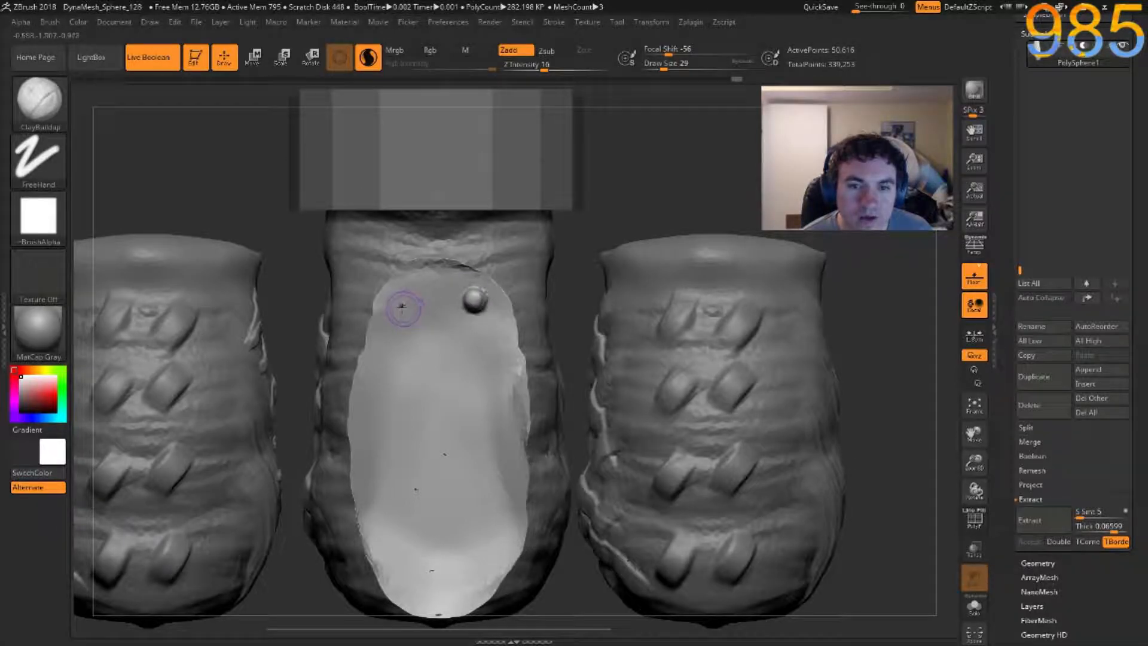
pyautogui.moveTo(280, 253); pyautogui.dragTo(311, 267)
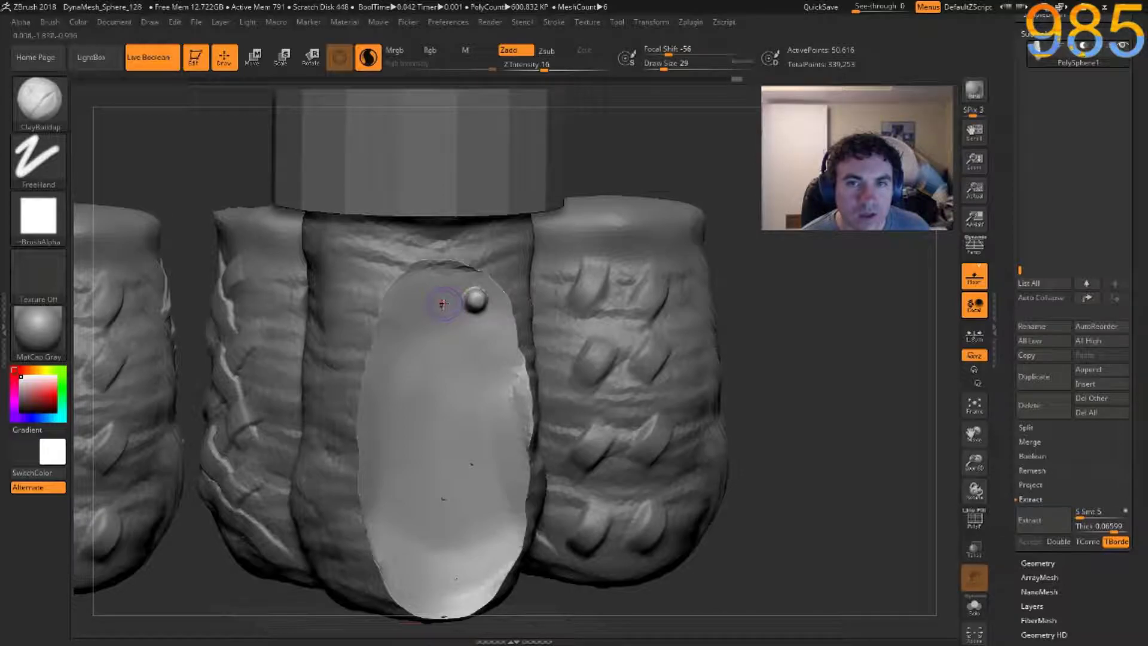
pyautogui.hotkey('ctrl', 'z')
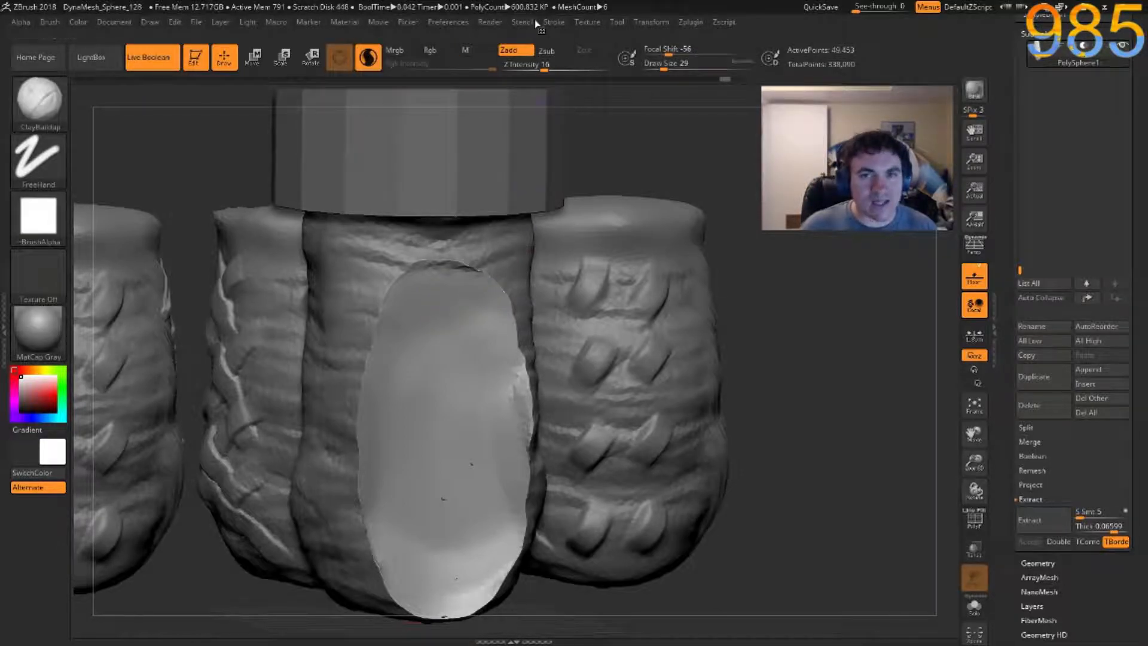
# Try ClayBuildup with the DragRect and DragDot strokes on the imprint, and undo the test marks.
pyautogui.click(524, 69)
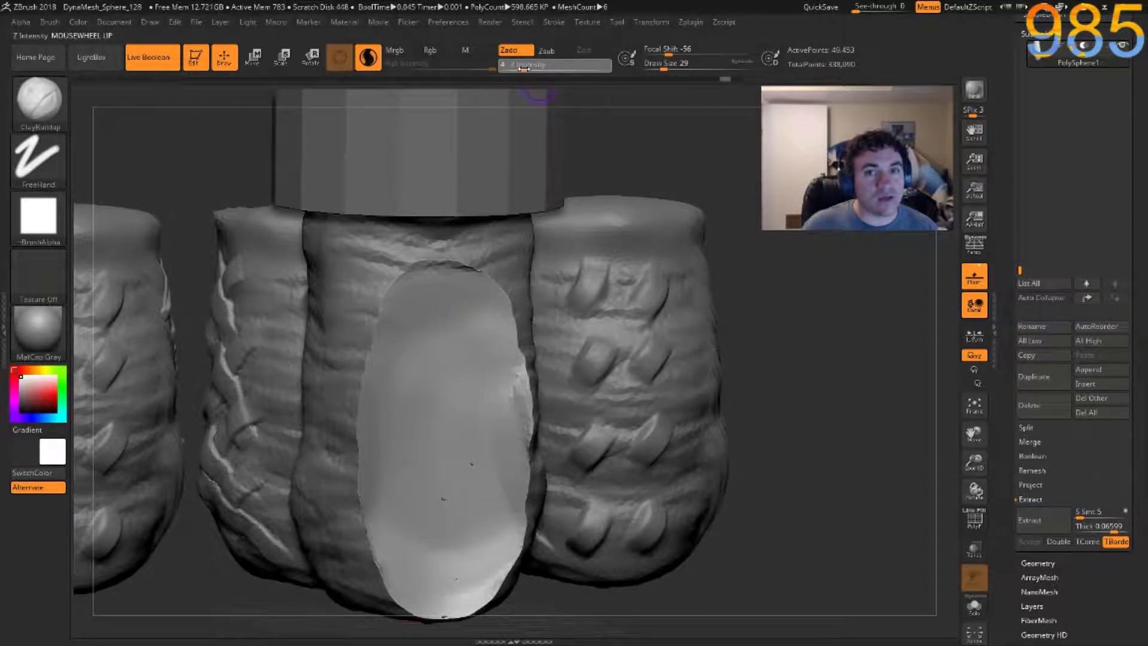
pyautogui.click(39, 159)
pyautogui.click(168, 170)
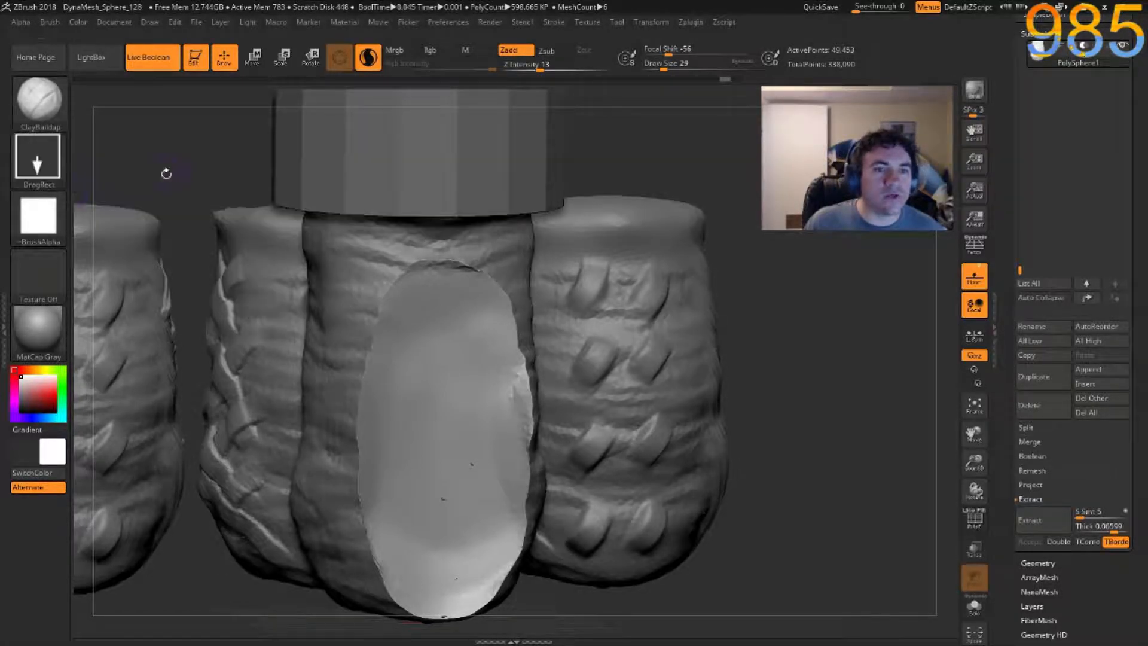
pyautogui.click(37, 157)
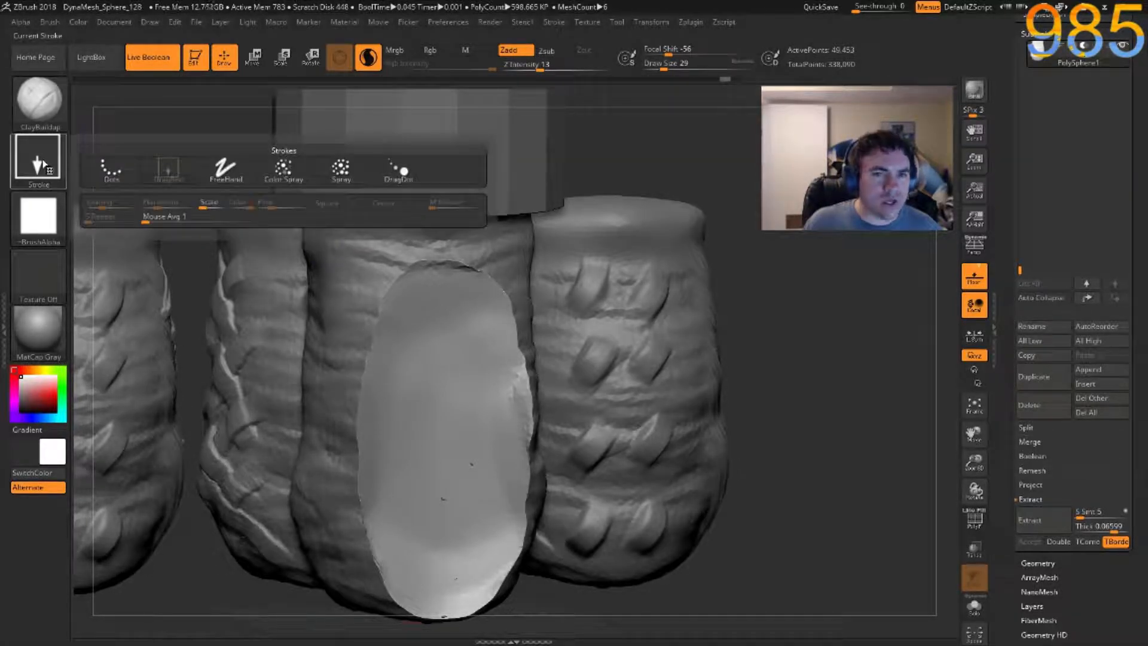
pyautogui.click(399, 174)
pyautogui.moveTo(462, 321); pyautogui.dragTo(449, 408)
pyautogui.hotkey('ctrl', 'z')
pyautogui.hotkey('ctrl', 'z')
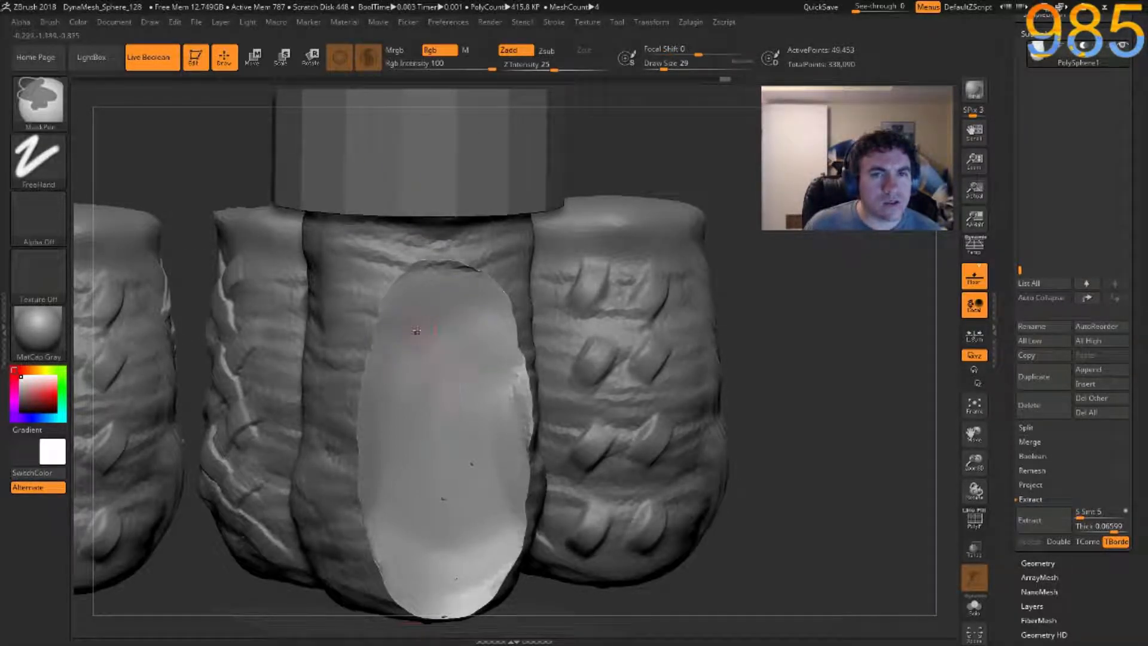
# Set the ClayBuildup stroke to DragRect with Z Intensity 85 and test a stamp in the upper imprint.
pyautogui.click(36, 165)
pyautogui.click(228, 174)
pyautogui.click(36, 161)
pyautogui.click(168, 171)
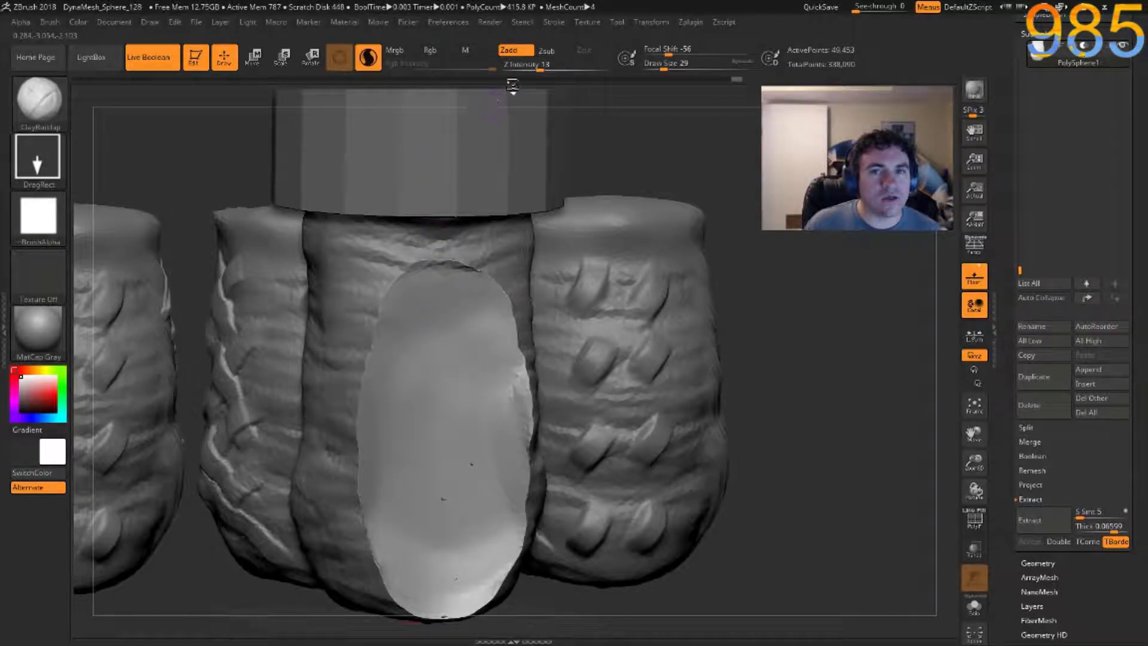
pyautogui.moveTo(541, 64); pyautogui.dragTo(598, 64)
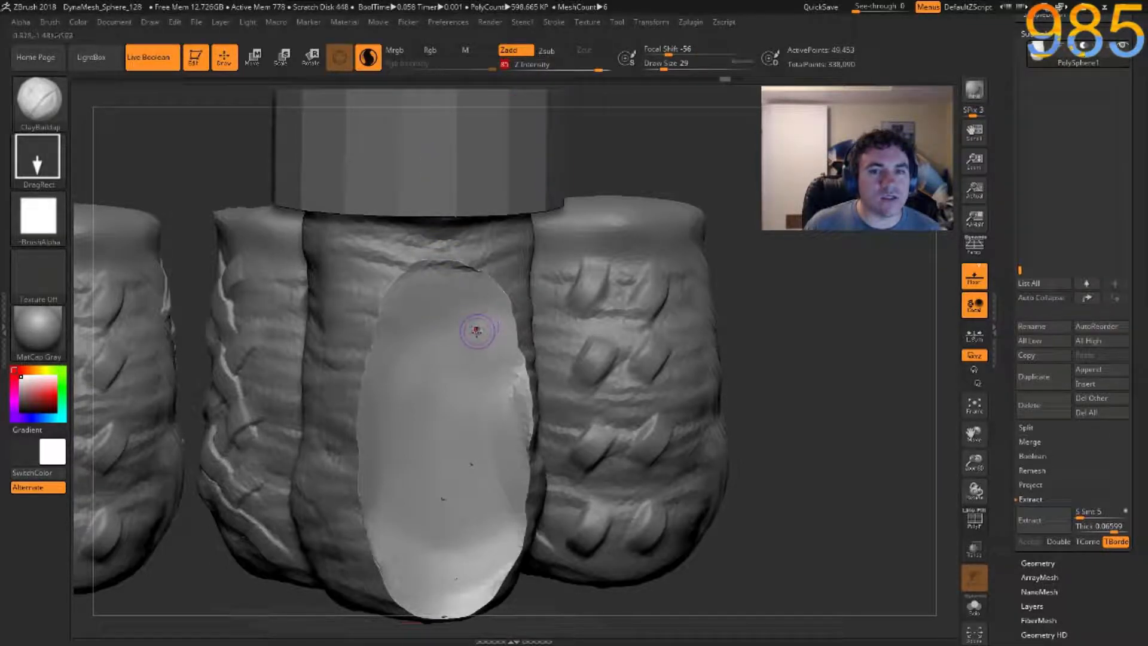
pyautogui.moveTo(450, 309); pyautogui.dragTo(457, 374)
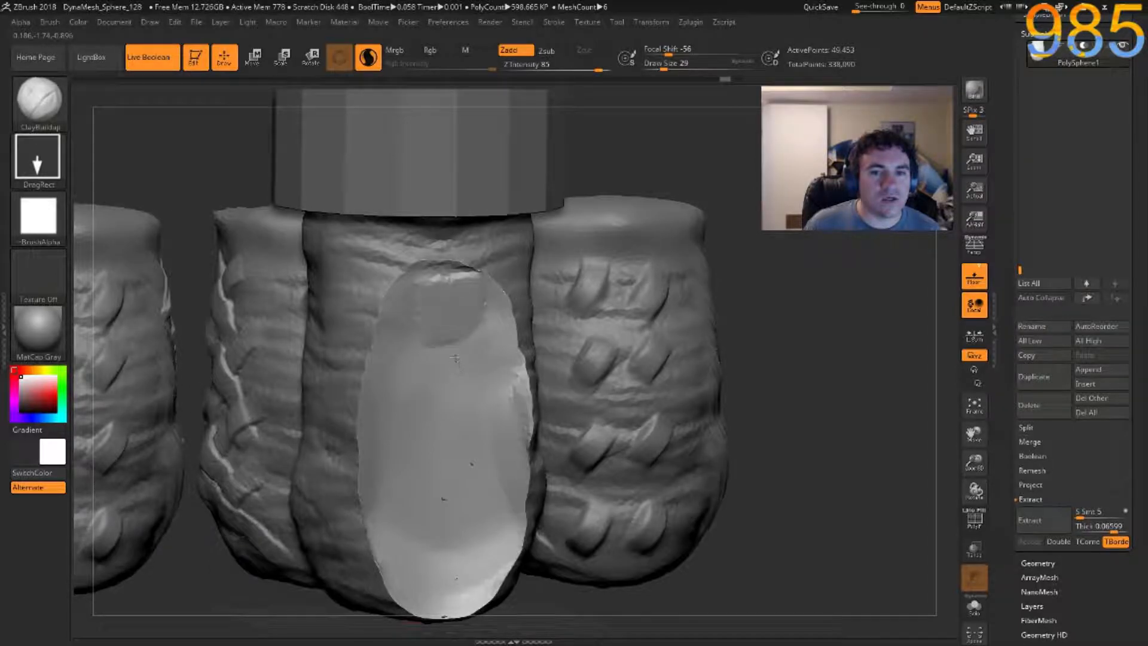
# Assign the round Alpha 09 to the brush, test one stamp in the upper imprint, and undo it.
pyautogui.click(46, 221)
pyautogui.click(456, 273)
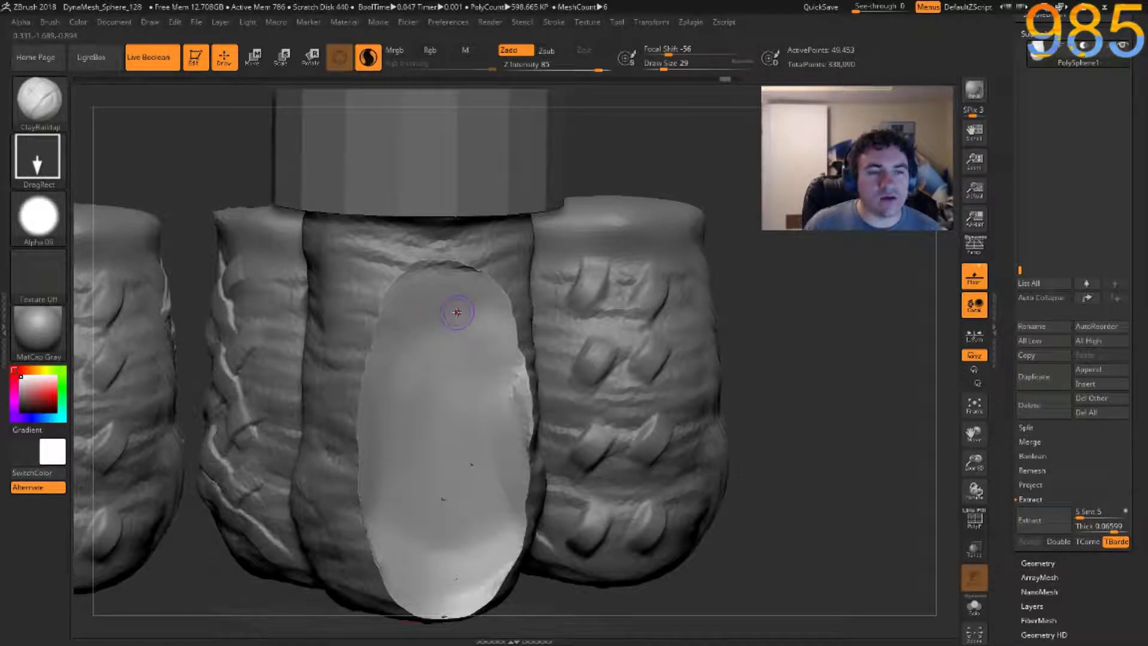
pyautogui.moveTo(456, 311); pyautogui.dragTo(473, 346)
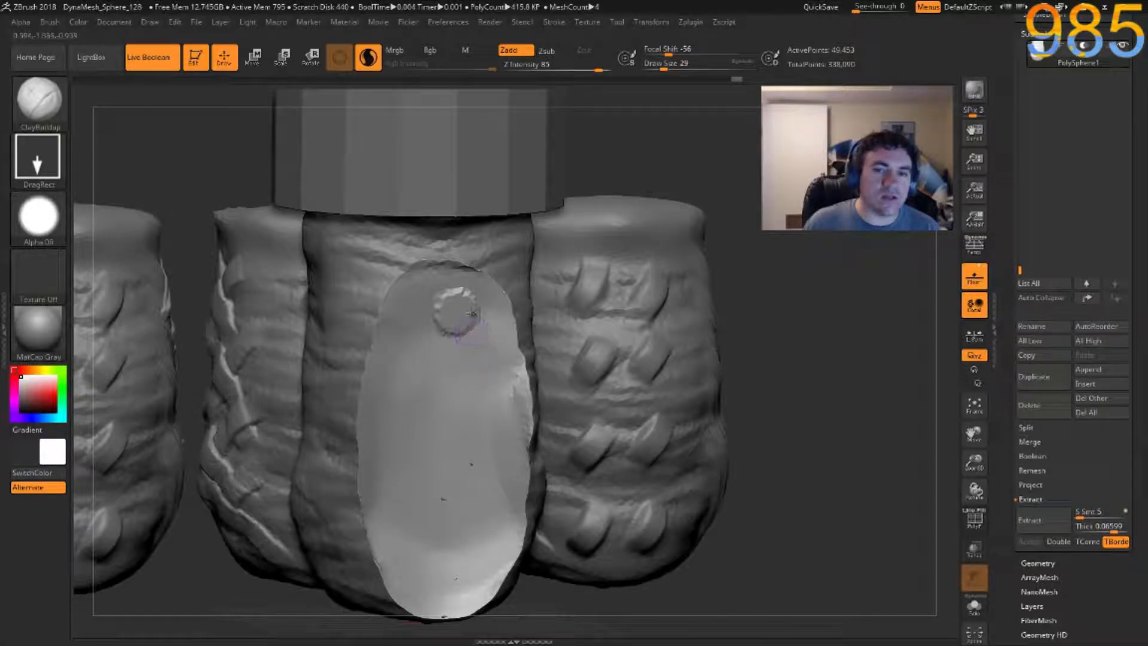
pyautogui.hotkey('ctrl', 'z')
# Raise Z Intensity to 100, inspect a round test stamp in the upper imprint up close, and undo it.
pyautogui.moveTo(533, 71); pyautogui.dragTo(608, 71)
pyautogui.moveTo(457, 302); pyautogui.dragTo(471, 337)
pyautogui.moveTo(595, 155)
pyautogui.mouseDown()
pyautogui.moveTo(592, 126)
pyautogui.moveTo(594, 142)
pyautogui.mouseUp()
pyautogui.moveTo(659, 172); pyautogui.dragTo(646, 164)
pyautogui.keyDown('ctrl'); pyautogui.moveTo(603, 172); pyautogui.dragTo(650, 246, button='right'); pyautogui.keyUp('ctrl')
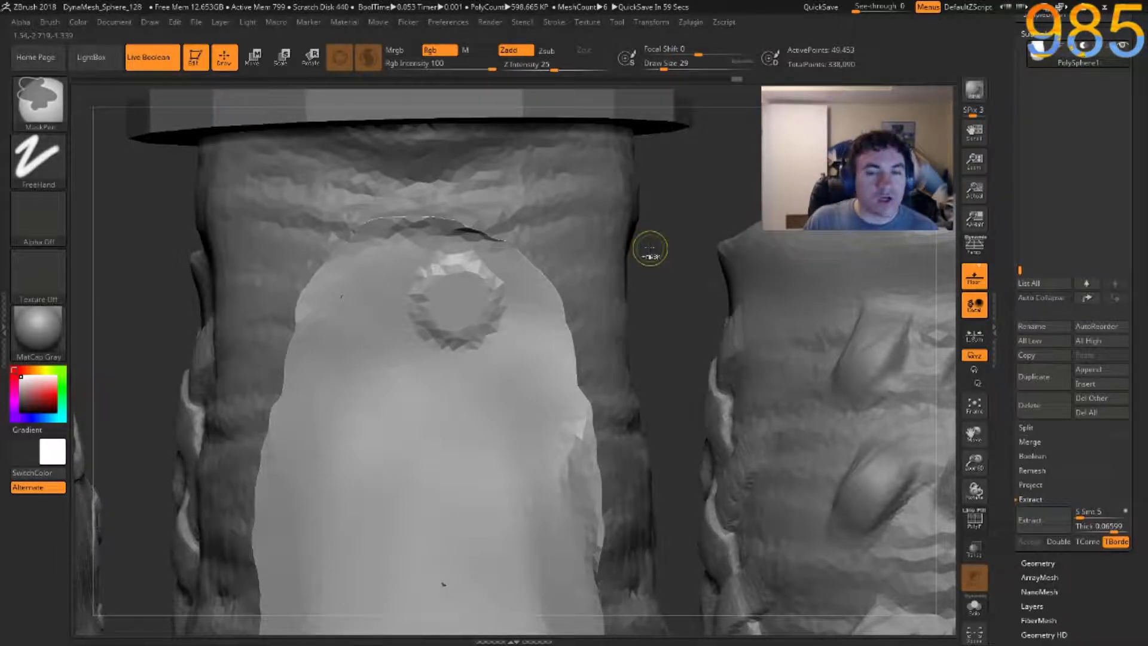
pyautogui.hotkey('ctrl', 'z')
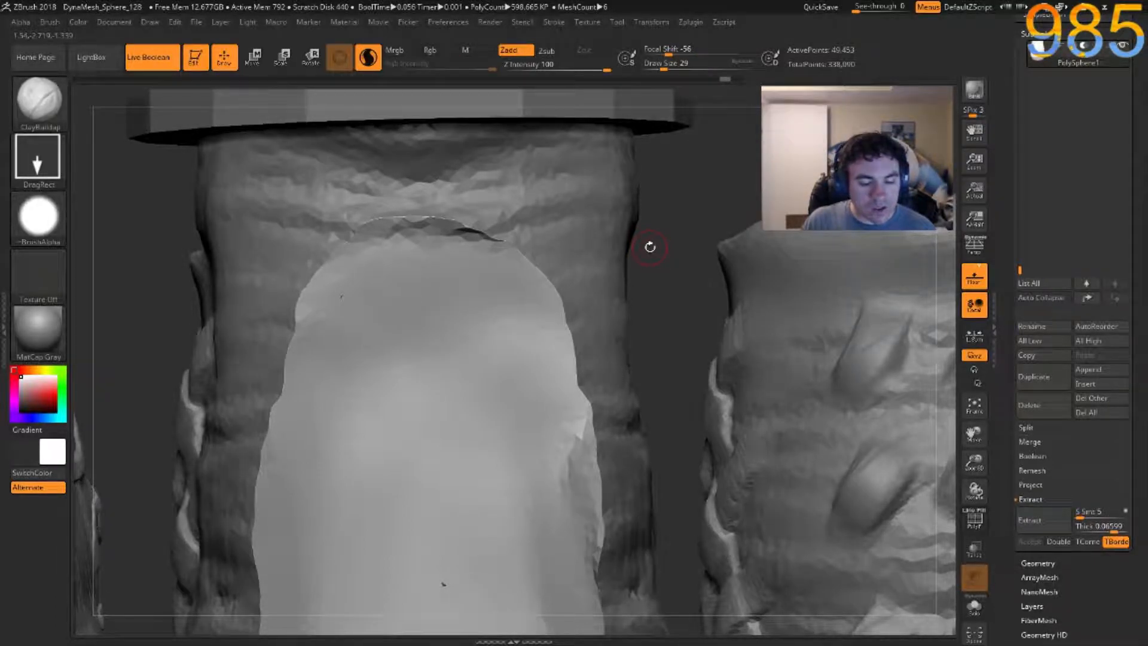
# Subdivide the subtracting woven copy twice for finer detail, and return to the imprint view without wireframe.
pyautogui.press('ctrl')
pyautogui.hotkey('ctrl', 'd')
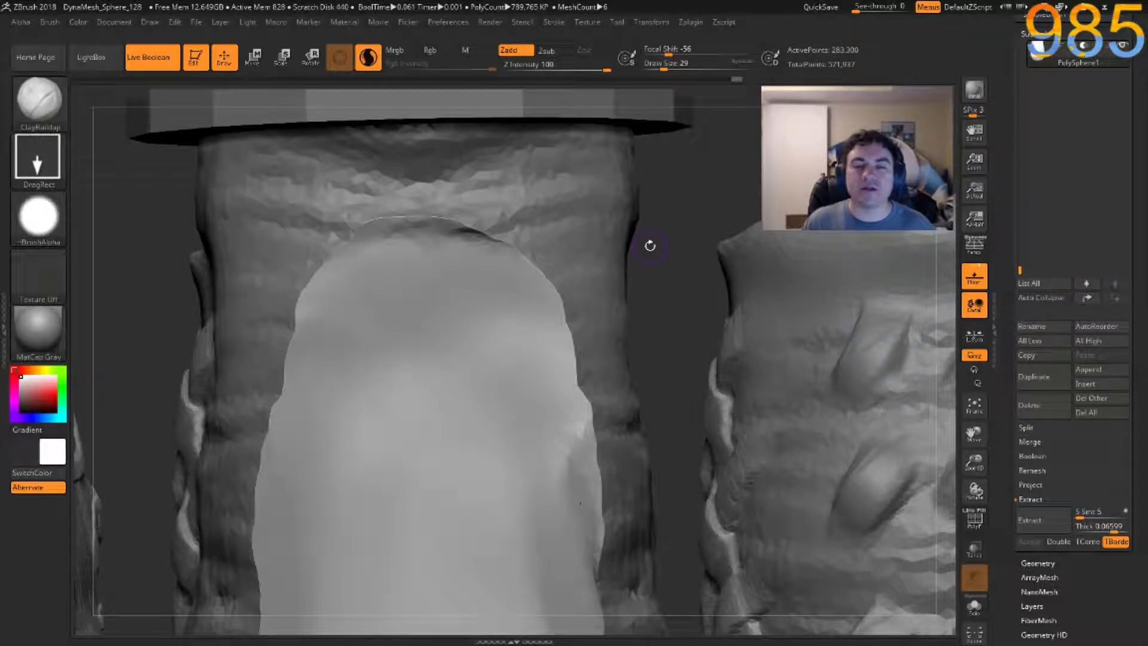
pyautogui.press('shift')
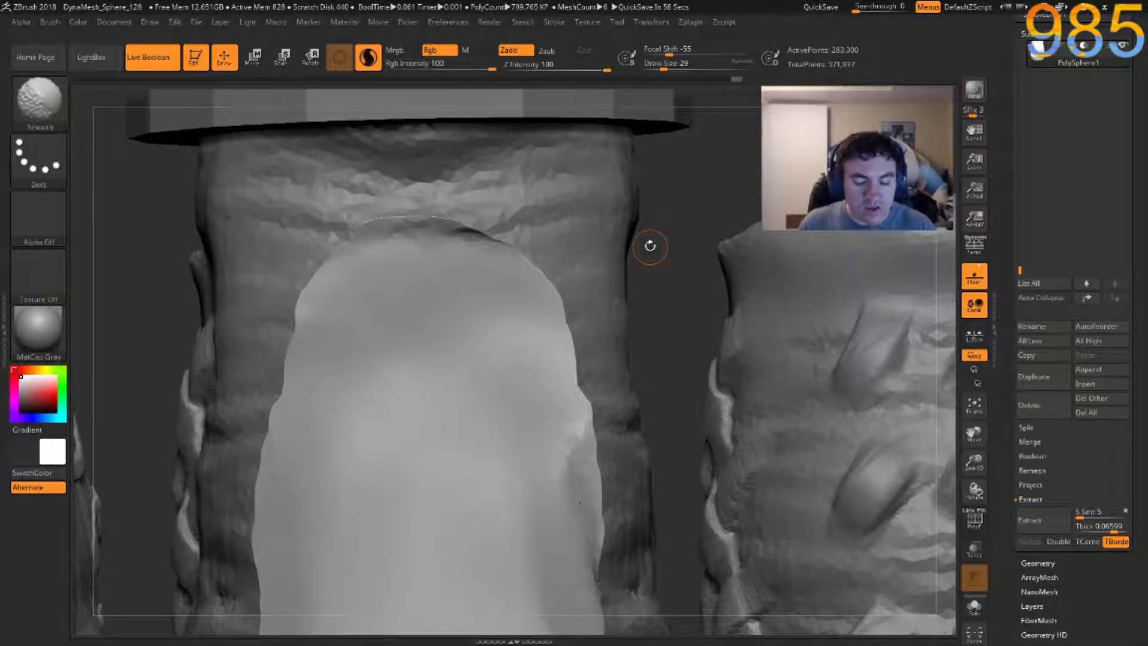
pyautogui.hotkey('shift', 'f')
pyautogui.hotkey('ctrl', 'd')
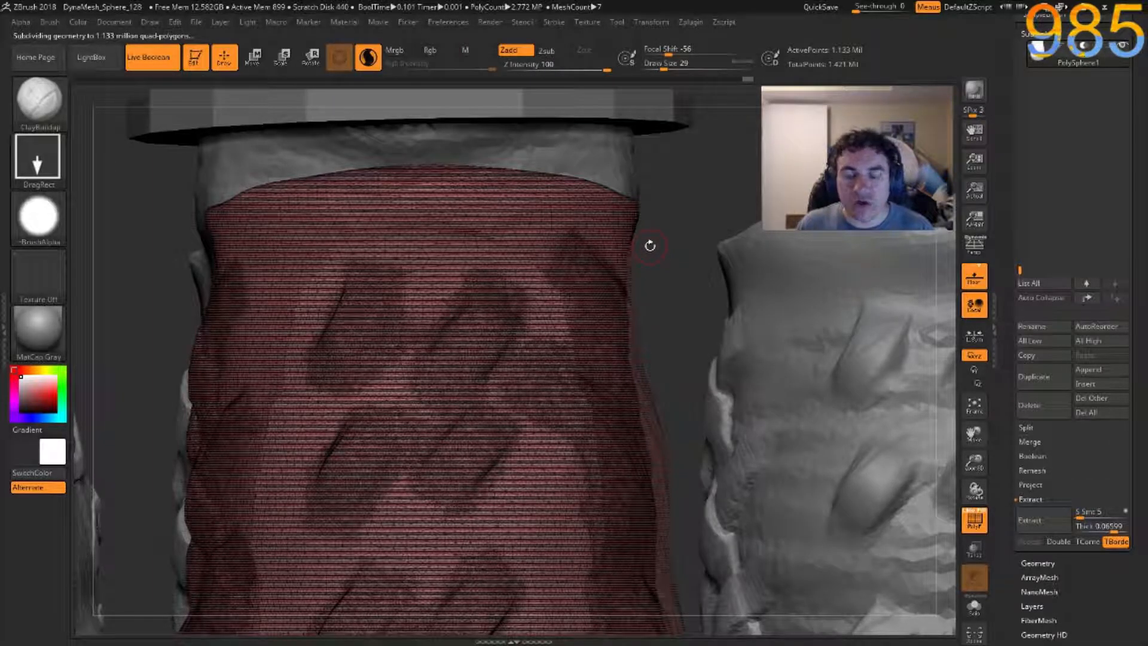
pyautogui.press('shift')
pyautogui.hotkey('shift', 'f')
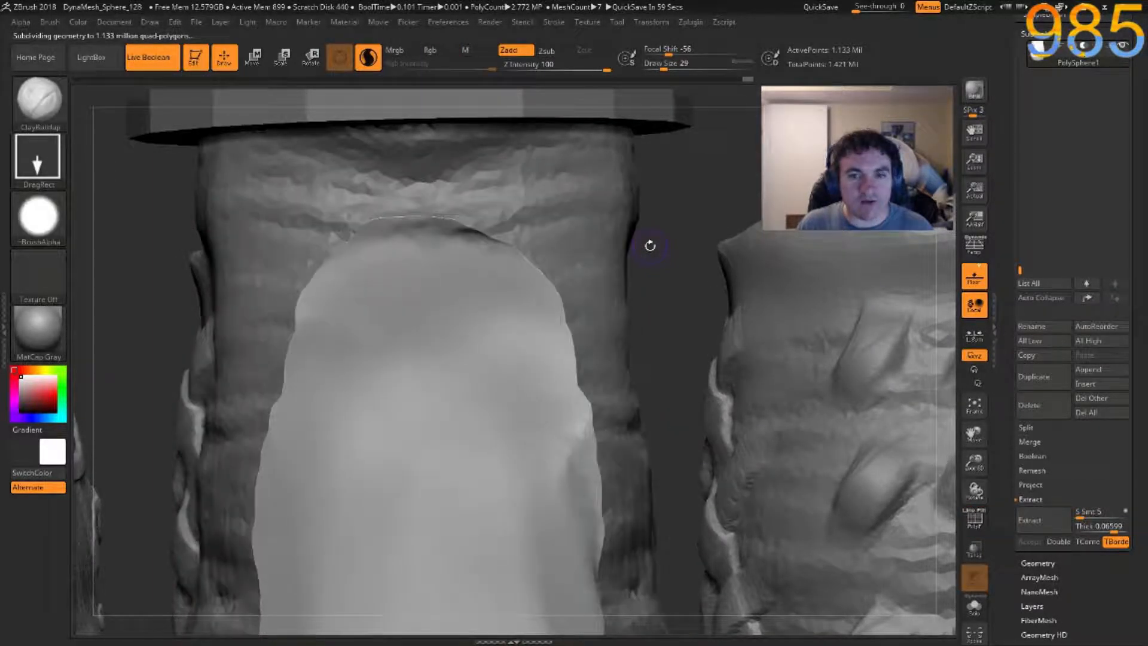
# Undo an oversized test stamp and stamp small round studs across the upper part of the imprint.
pyautogui.moveTo(441, 271); pyautogui.dragTo(433, 351)
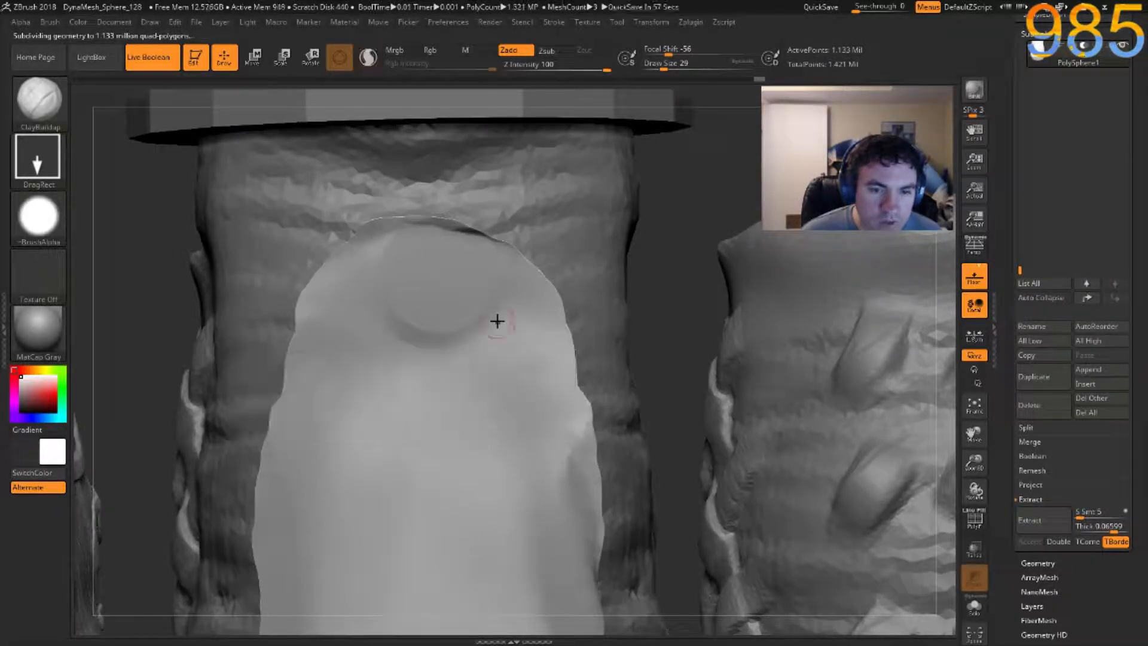
pyautogui.hotkey('ctrl', 'z')
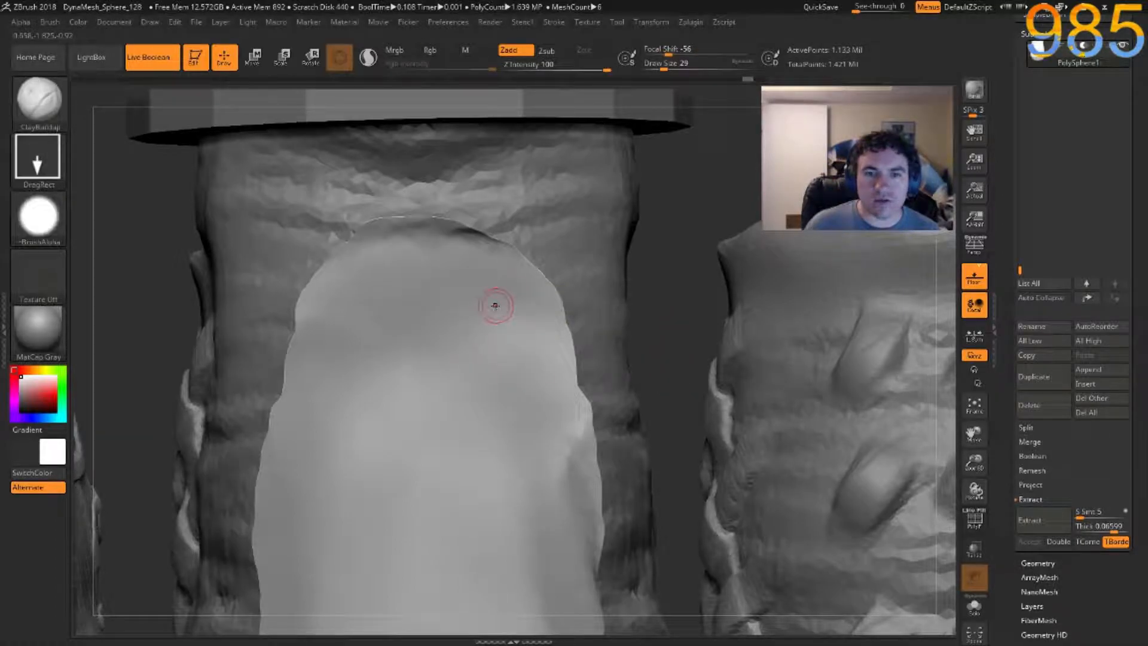
pyautogui.moveTo(479, 288); pyautogui.dragTo(480, 301)
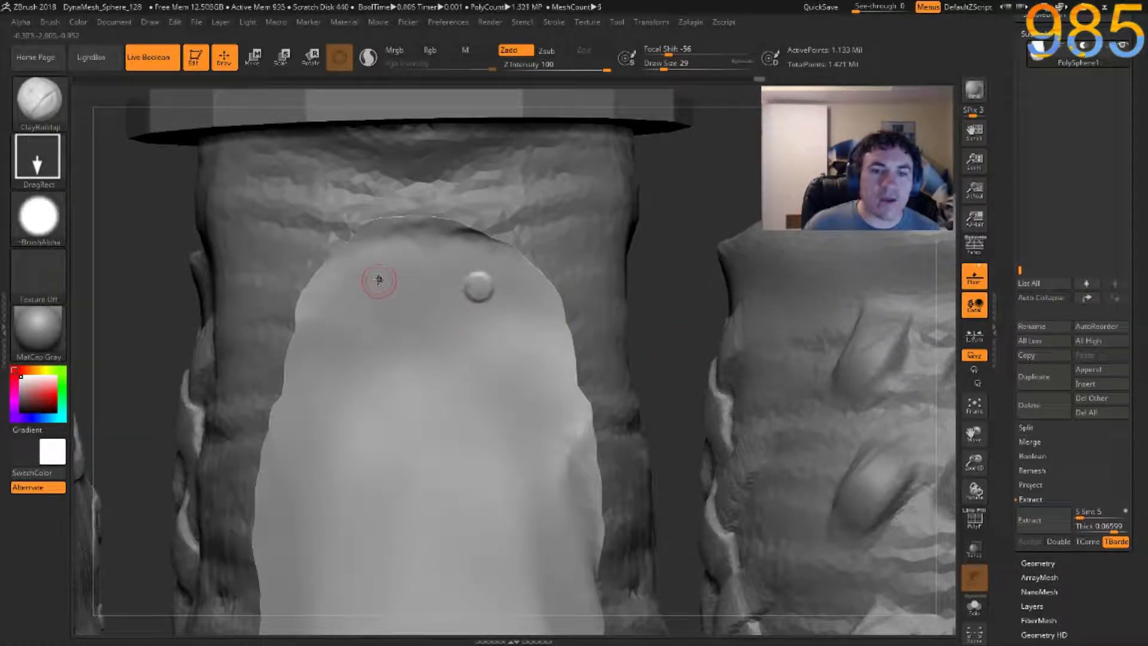
pyautogui.moveTo(358, 286)
pyautogui.mouseDown()
pyautogui.moveTo(361, 299)
pyautogui.moveTo(425, 295)
pyautogui.moveTo(431, 318)
pyautogui.moveTo(377, 357)
pyautogui.mouseUp()
pyautogui.moveTo(475, 346); pyautogui.dragTo(484, 374)
pyautogui.moveTo(536, 337); pyautogui.dragTo(542, 357)
pyautogui.moveTo(517, 419); pyautogui.dragTo(513, 426)
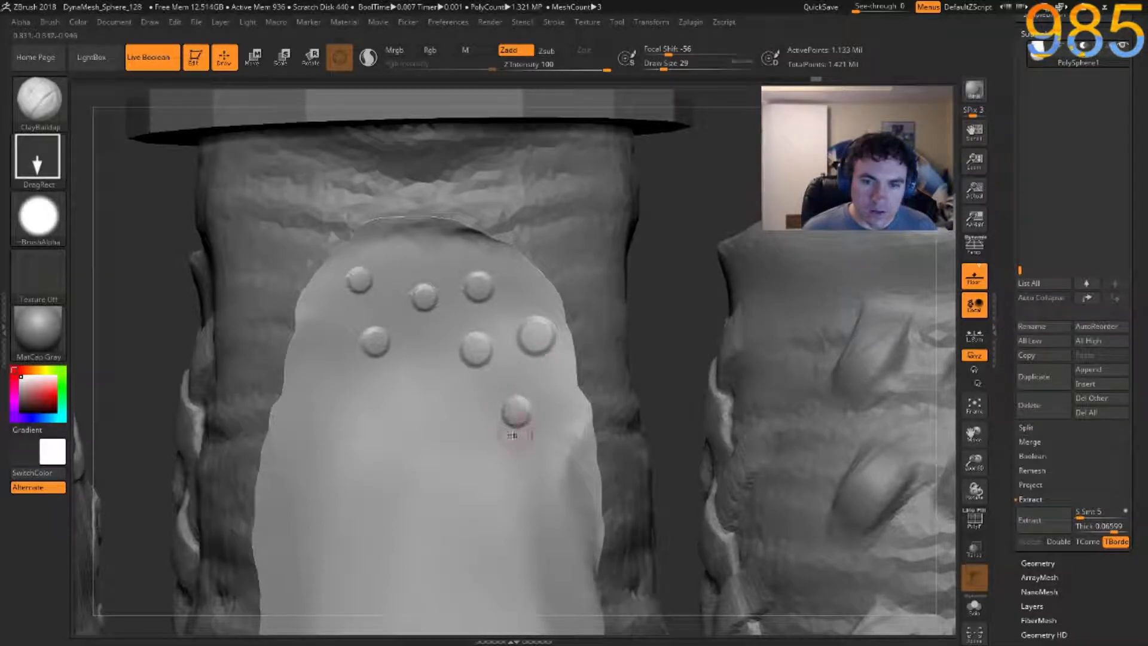
# Extend the round stud pattern with further stamps across the middle of the imprint.
pyautogui.moveTo(442, 396); pyautogui.dragTo(444, 413)
pyautogui.moveTo(326, 376); pyautogui.dragTo(377, 424)
pyautogui.moveTo(308, 428); pyautogui.dragTo(313, 443)
pyautogui.moveTo(474, 441); pyautogui.dragTo(492, 470)
pyautogui.moveTo(557, 454); pyautogui.dragTo(558, 457)
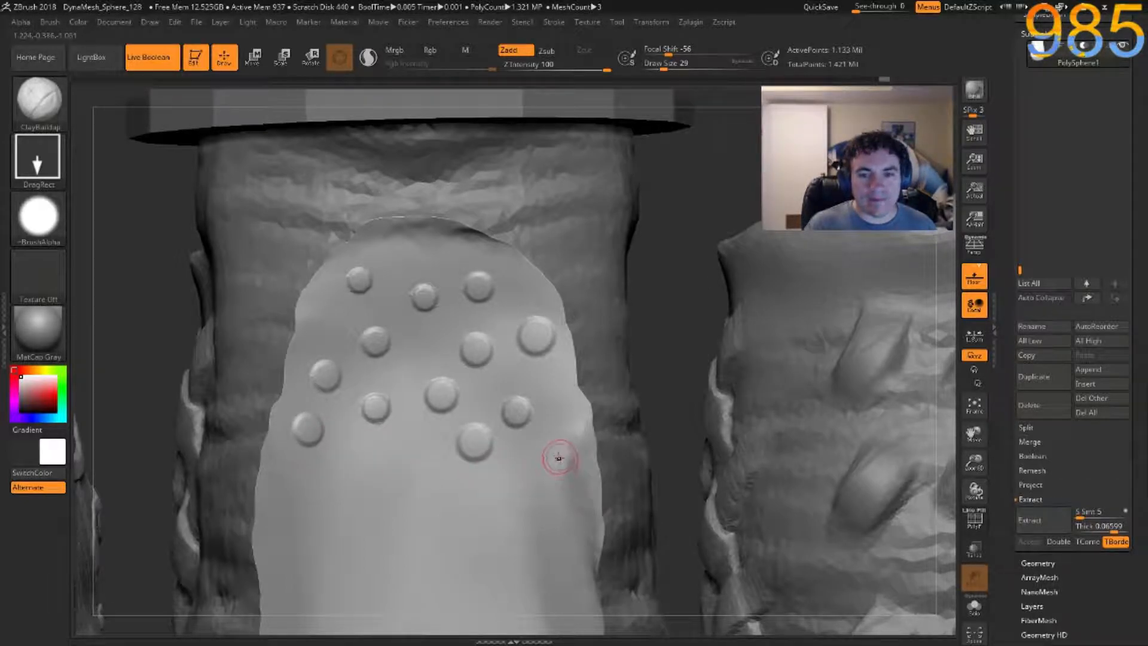
# Stamp another band of round studs in mixed sizes across the middle of the imprint, below the existing pattern.
pyautogui.moveTo(508, 497); pyautogui.dragTo(543, 486)
pyautogui.moveTo(411, 467)
pyautogui.mouseDown()
pyautogui.moveTo(405, 483)
pyautogui.moveTo(341, 475)
pyautogui.moveTo(291, 519)
pyautogui.mouseUp()
pyautogui.moveTo(384, 521); pyautogui.dragTo(394, 537)
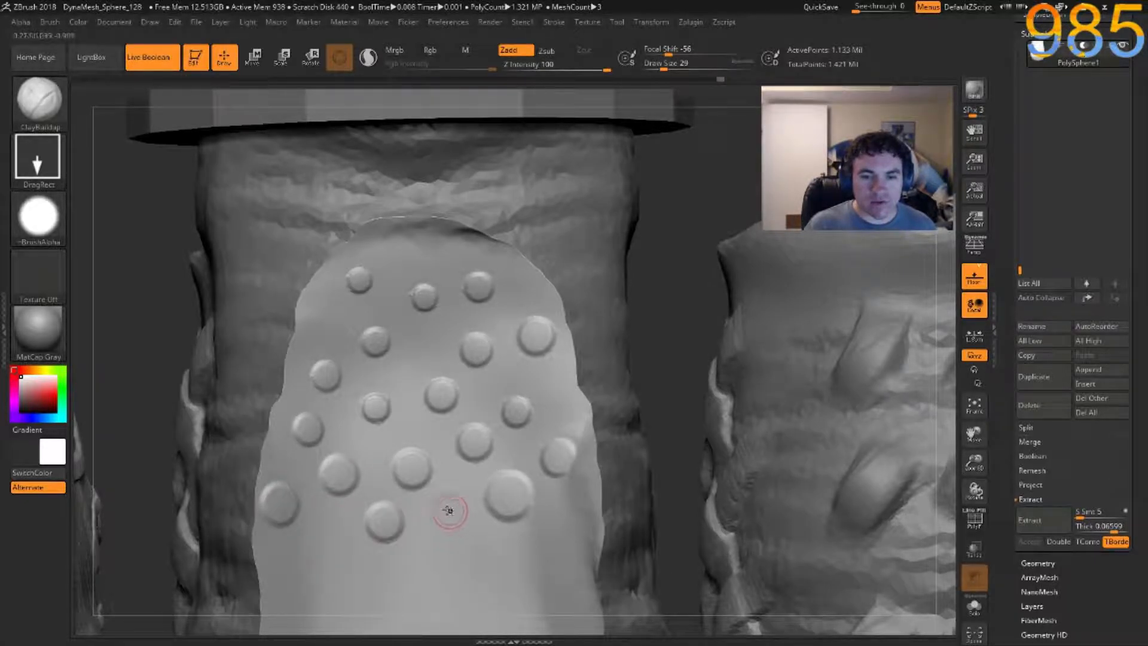
pyautogui.moveTo(450, 511); pyautogui.dragTo(448, 530)
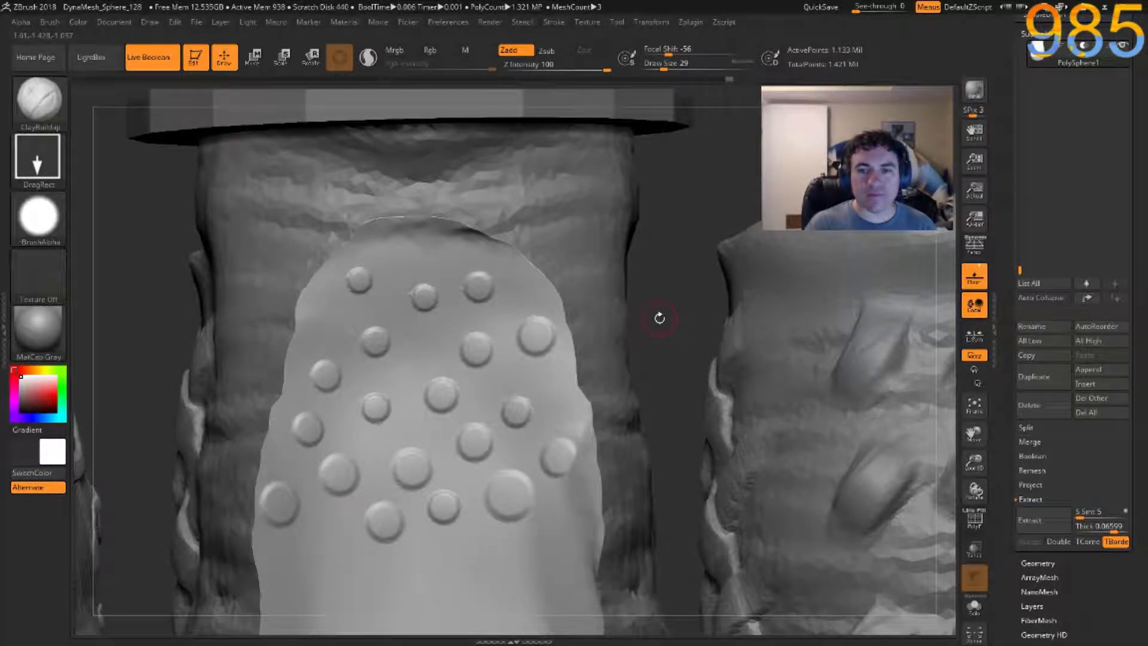
# Continue the stud pattern downward with a row of five medium-sized round stamps spanning the imprint's width.
pyautogui.keyDown('alt'); pyautogui.moveTo(666, 300); pyautogui.dragTo(694, 195); pyautogui.keyUp('alt')
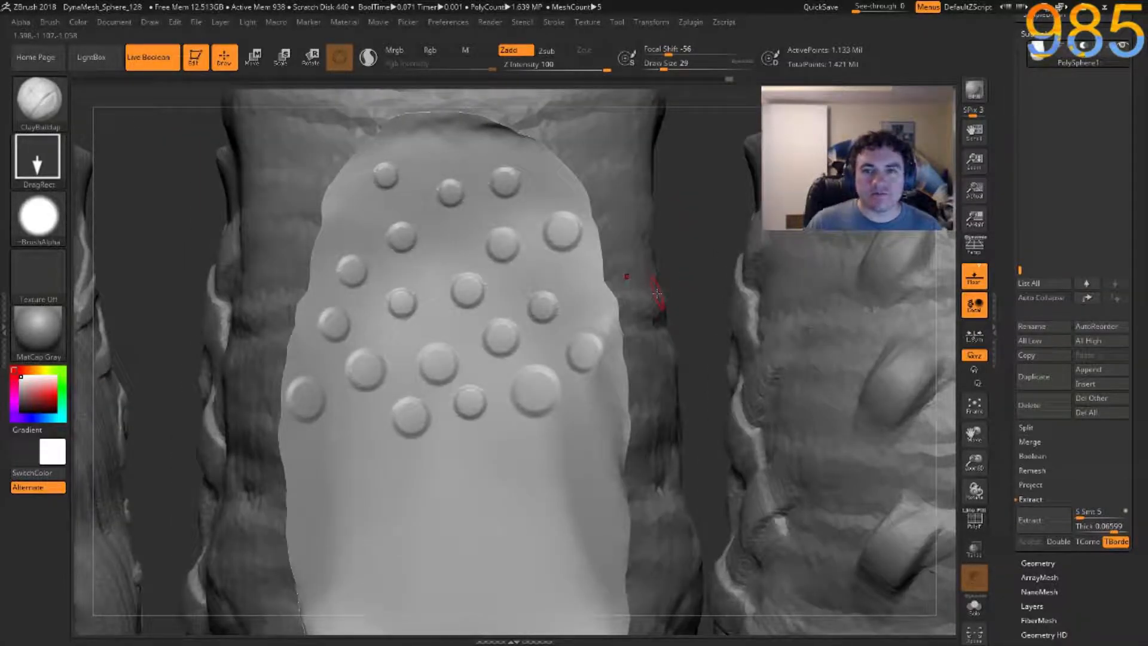
pyautogui.keyDown('alt'); pyautogui.moveTo(697, 284); pyautogui.dragTo(684, 253); pyautogui.keyUp('alt')
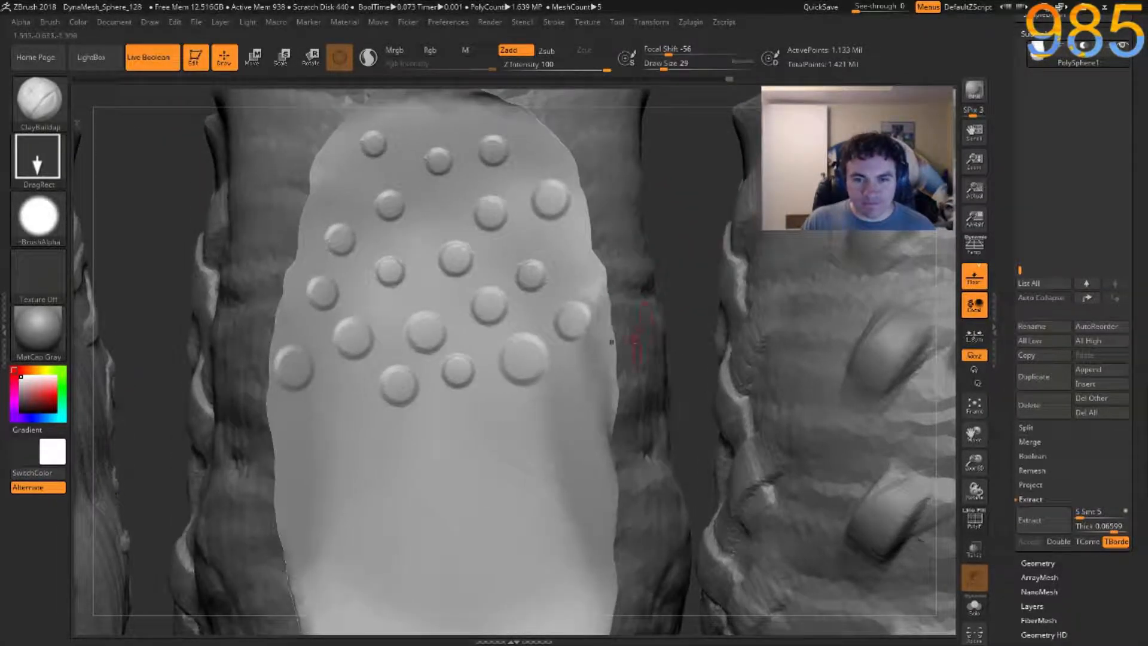
pyautogui.moveTo(572, 407)
pyautogui.mouseDown()
pyautogui.moveTo(571, 422)
pyautogui.moveTo(521, 445)
pyautogui.mouseUp()
pyautogui.moveTo(452, 426); pyautogui.dragTo(455, 461)
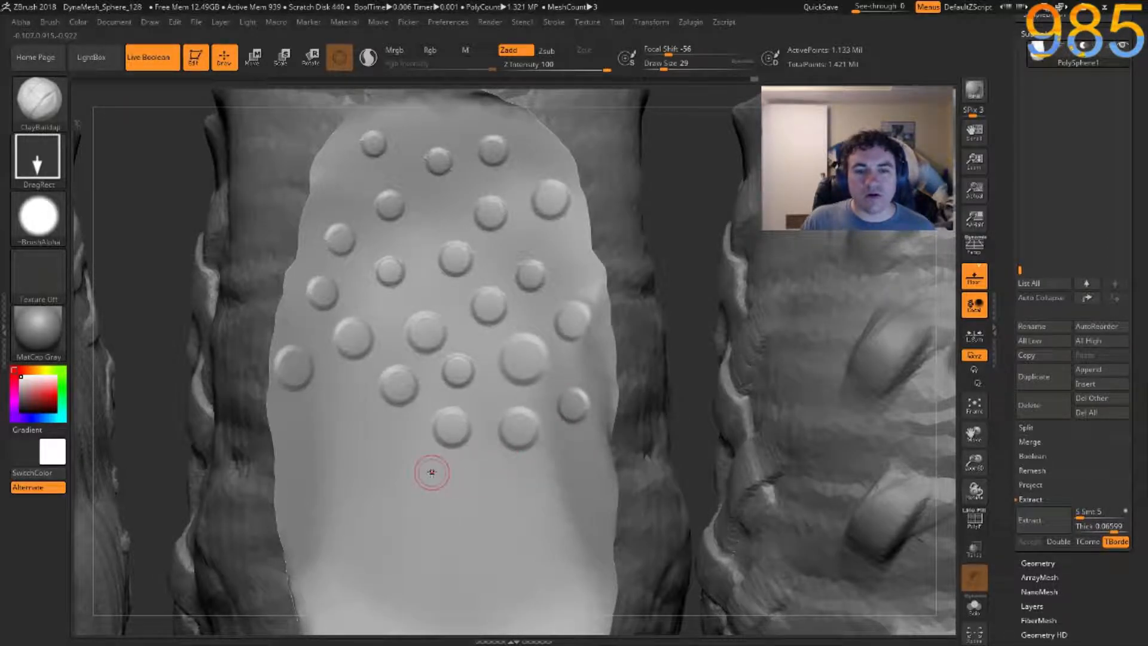
pyautogui.moveTo(376, 439); pyautogui.dragTo(378, 458)
pyautogui.moveTo(310, 418); pyautogui.dragTo(320, 455)
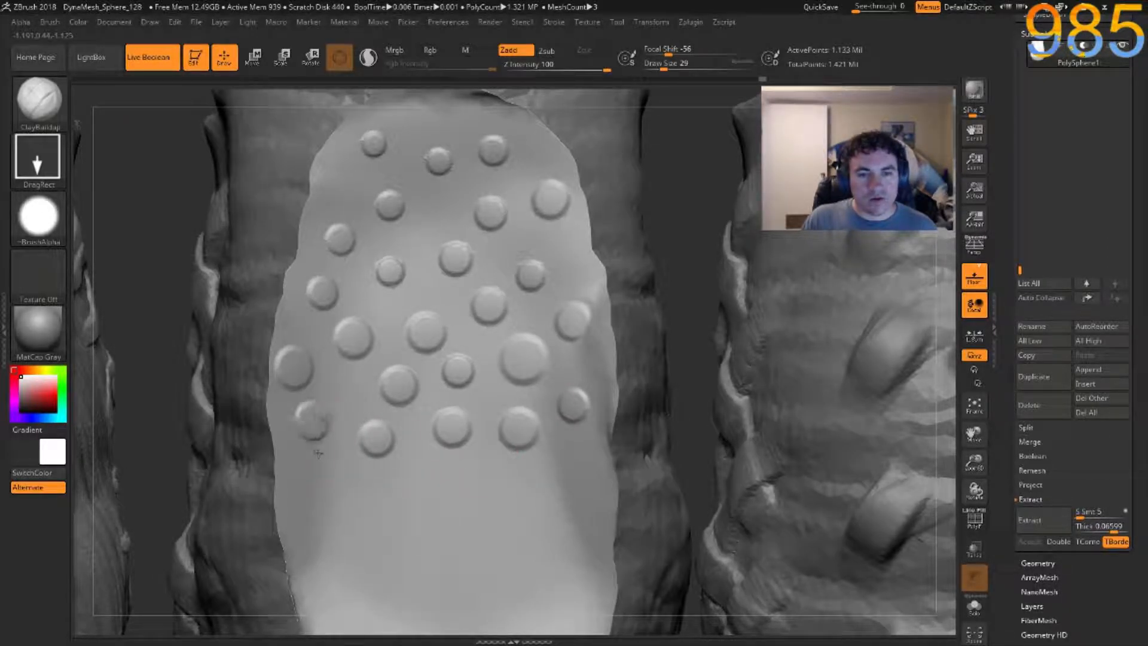
# Add a staggered row of larger and smaller studs below, undoing and redoing the stamp near the imprint's side edge.
pyautogui.moveTo(335, 497)
pyautogui.mouseDown()
pyautogui.moveTo(338, 515)
pyautogui.moveTo(456, 514)
pyautogui.mouseUp()
pyautogui.moveTo(522, 480); pyautogui.dragTo(535, 508)
pyautogui.hotkey('ctrl', 'z')
pyautogui.moveTo(580, 476); pyautogui.dragTo(589, 515)
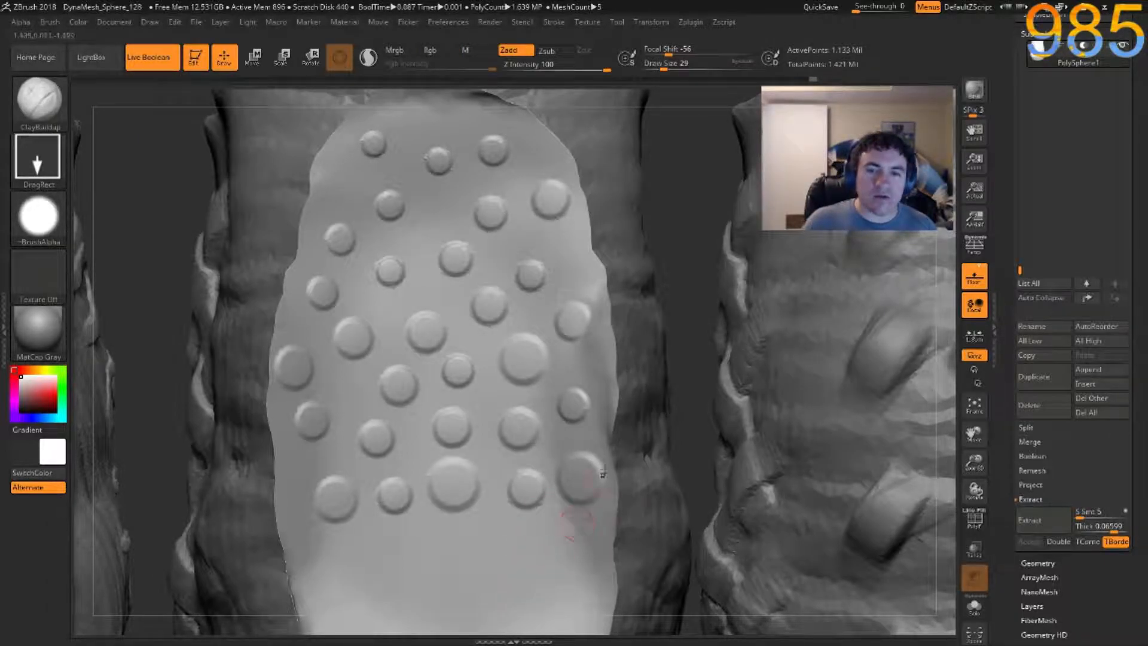
# Fill the lower end of the imprint with small round studs and undo the lowest stamp at the tip.
pyautogui.press('f')
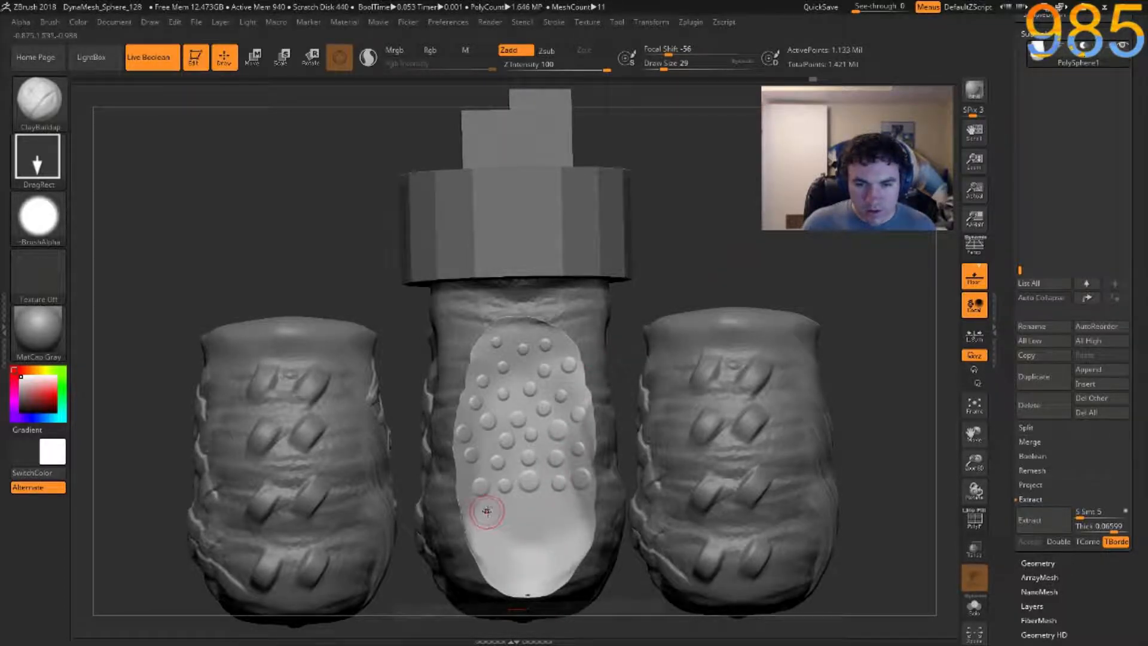
pyautogui.moveTo(508, 511); pyautogui.dragTo(557, 543)
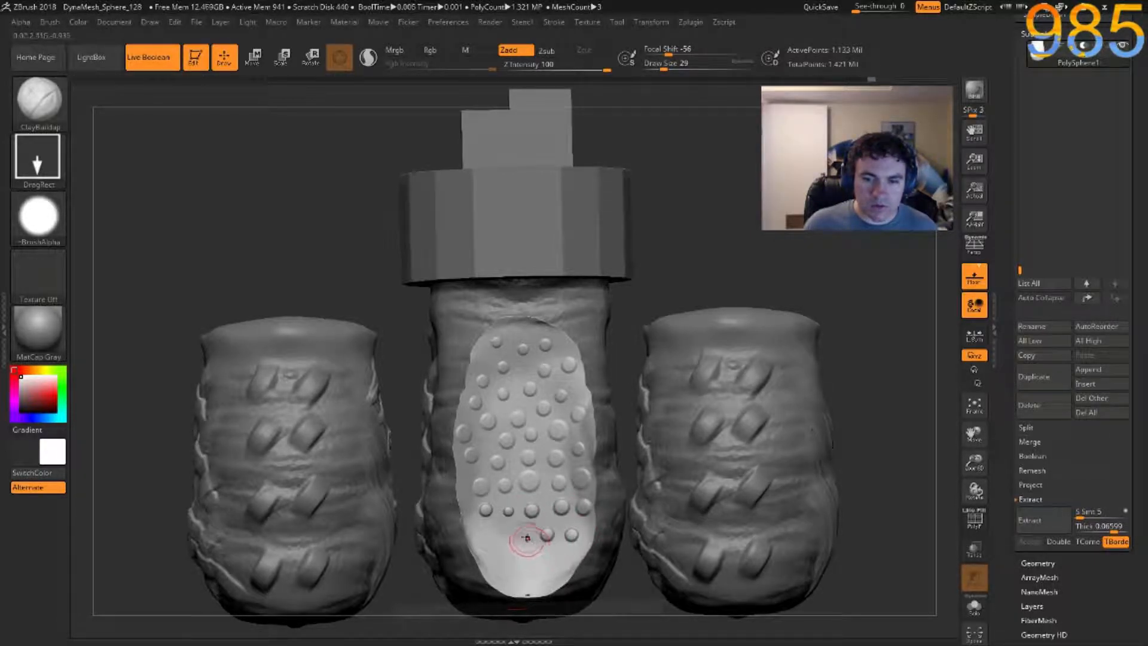
pyautogui.click(491, 533)
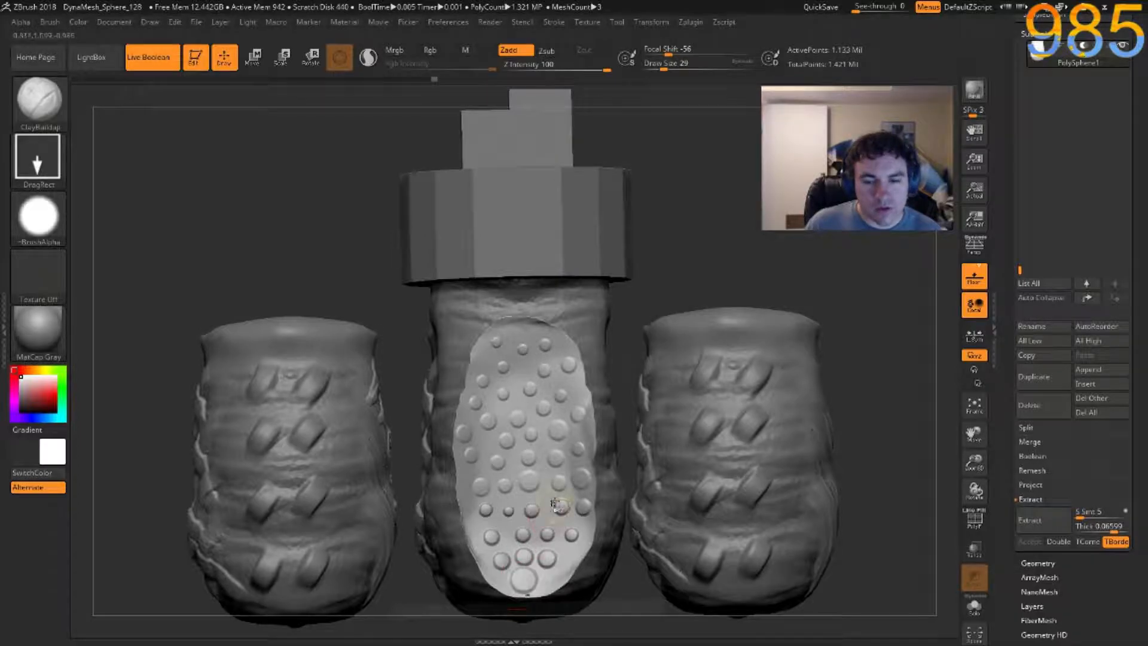
pyautogui.hotkey('ctrl', 'z')
# Inspect the studded imprint up close, and examine the subtracting copy with its wireframe and in isolation.
pyautogui.keyDown('ctrl'); pyautogui.moveTo(641, 315); pyautogui.dragTo(656, 436, button='right'); pyautogui.keyUp('ctrl')
pyautogui.keyDown('ctrl'); pyautogui.moveTo(777, 316); pyautogui.dragTo(742, 181, button='right'); pyautogui.keyUp('ctrl')
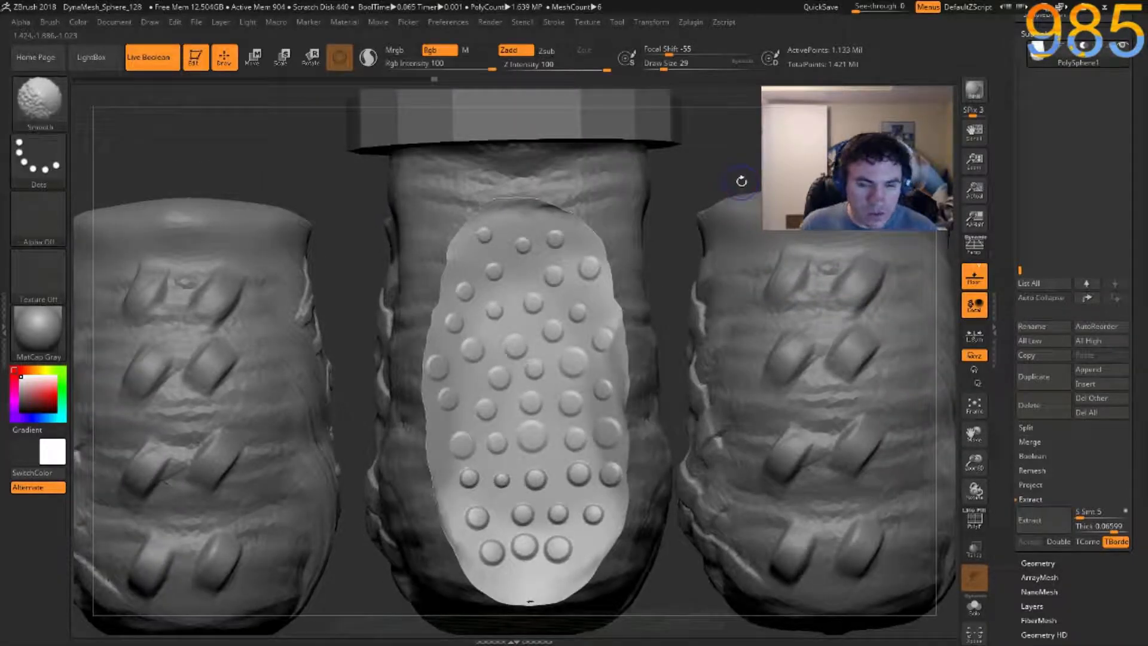
pyautogui.hotkey('shift', 'f')
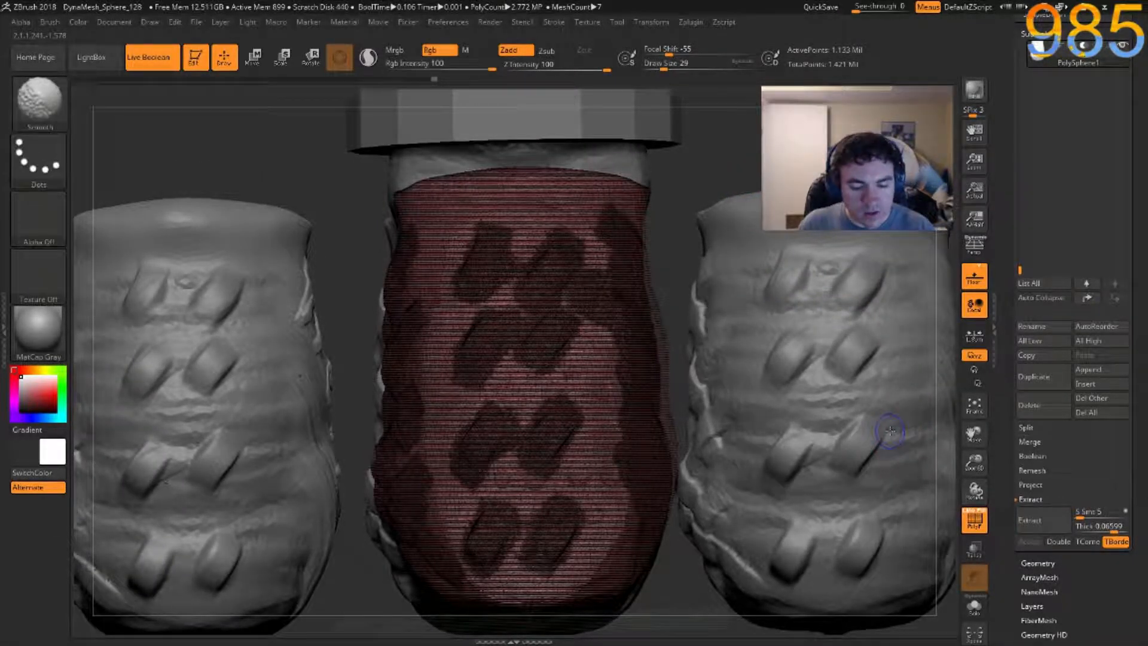
pyautogui.hotkey('shift', 'f')
pyautogui.click(975, 607)
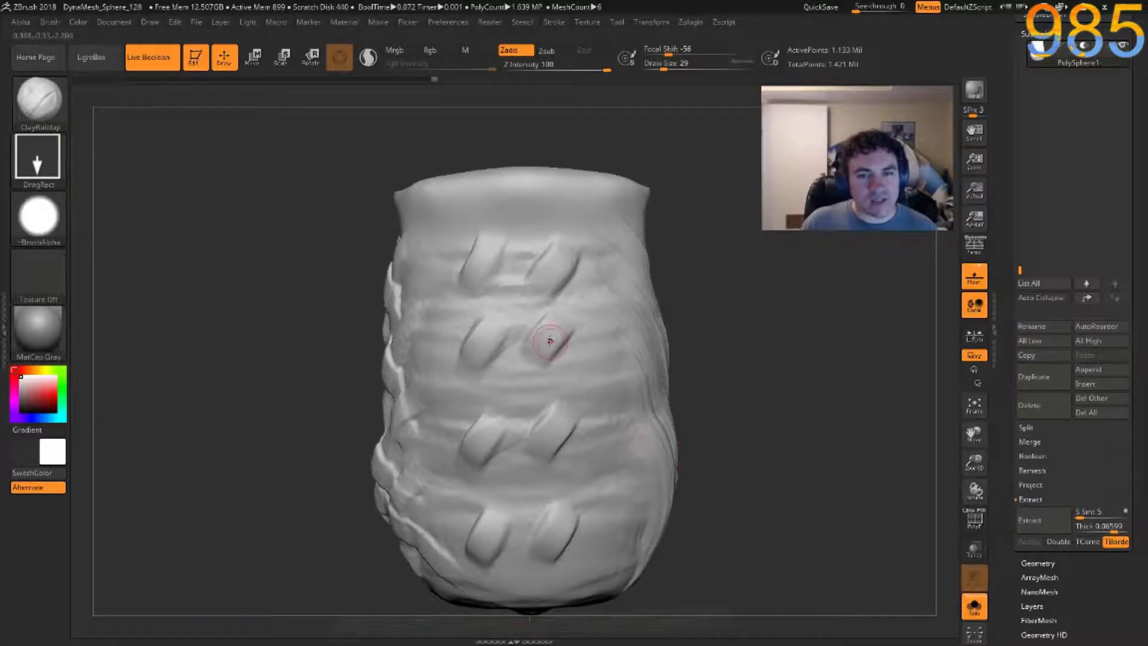
pyautogui.moveTo(710, 346)
pyautogui.mouseDown()
pyautogui.moveTo(574, 378)
pyautogui.moveTo(561, 366)
pyautogui.mouseUp()
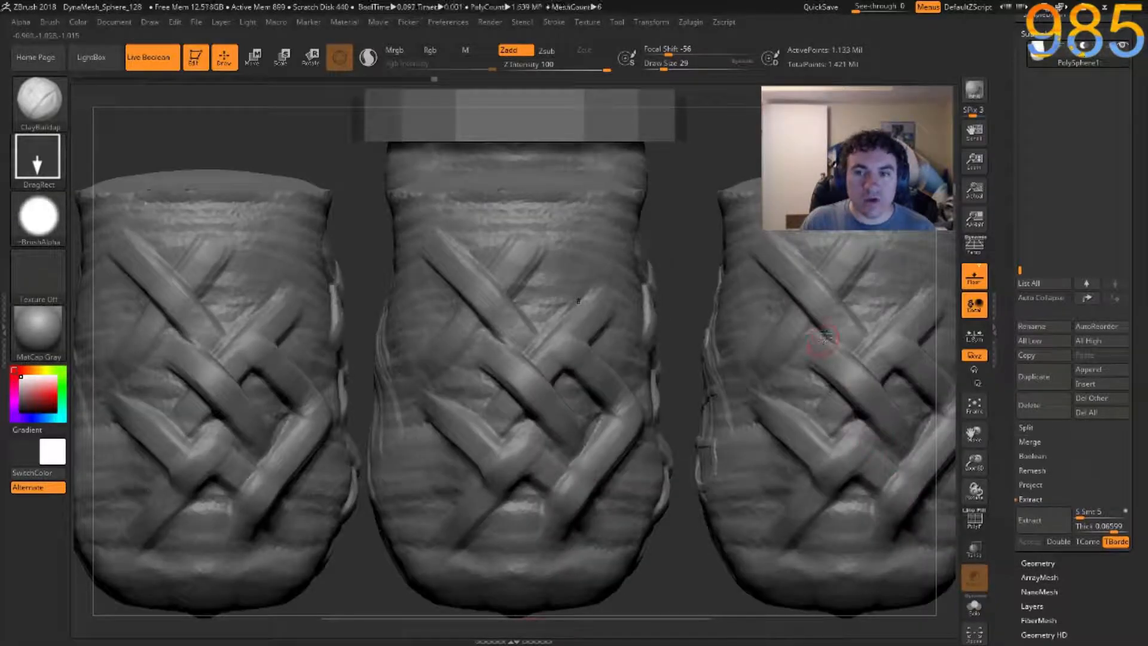
# Delete the three spare woven handle copies around the main handle.
pyautogui.keyDown('alt'); pyautogui.click(822, 332); pyautogui.keyUp('alt')
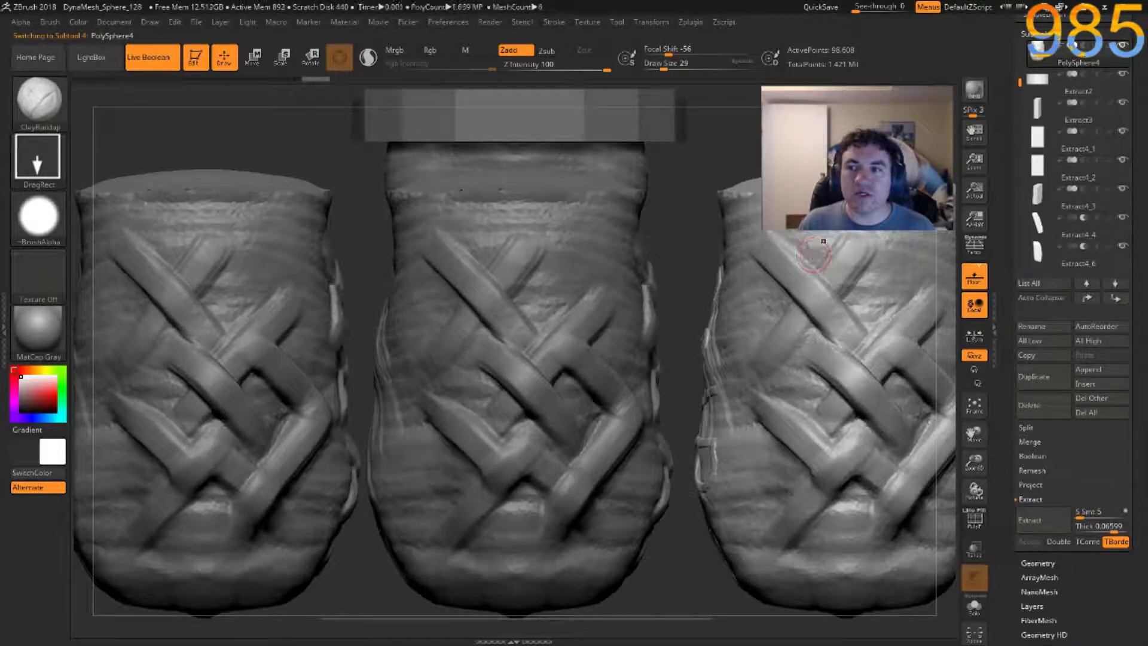
pyautogui.click(1030, 404)
pyautogui.click(934, 432)
pyautogui.keyDown('alt'); pyautogui.click(281, 324); pyautogui.keyUp('alt')
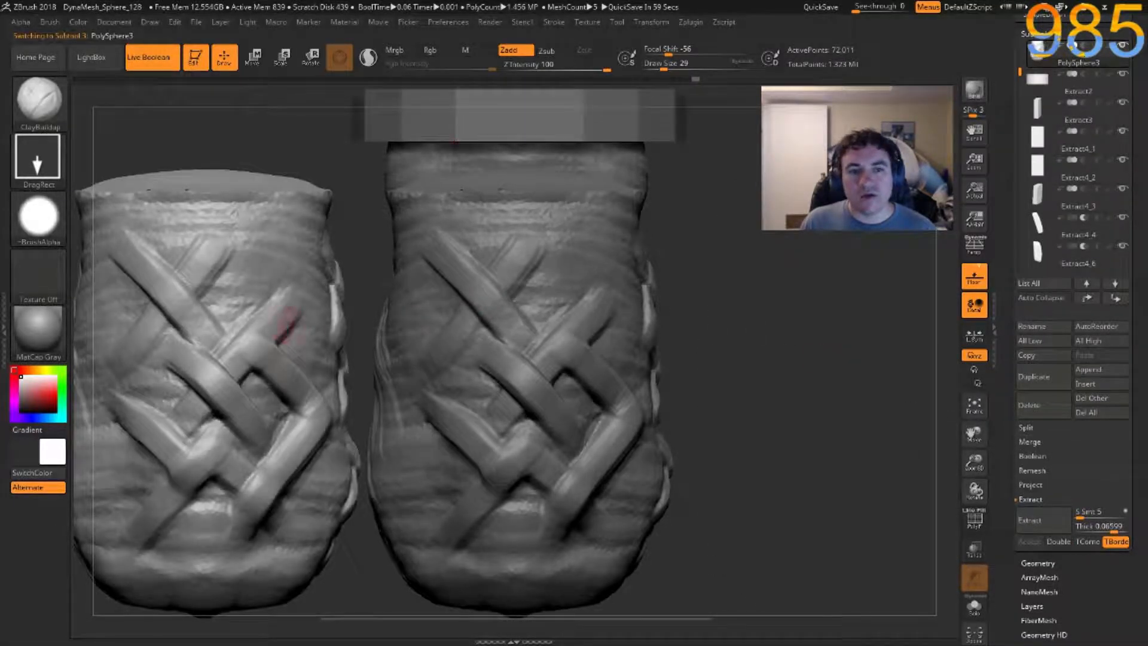
pyautogui.click(1032, 404)
pyautogui.moveTo(725, 358); pyautogui.dragTo(897, 350)
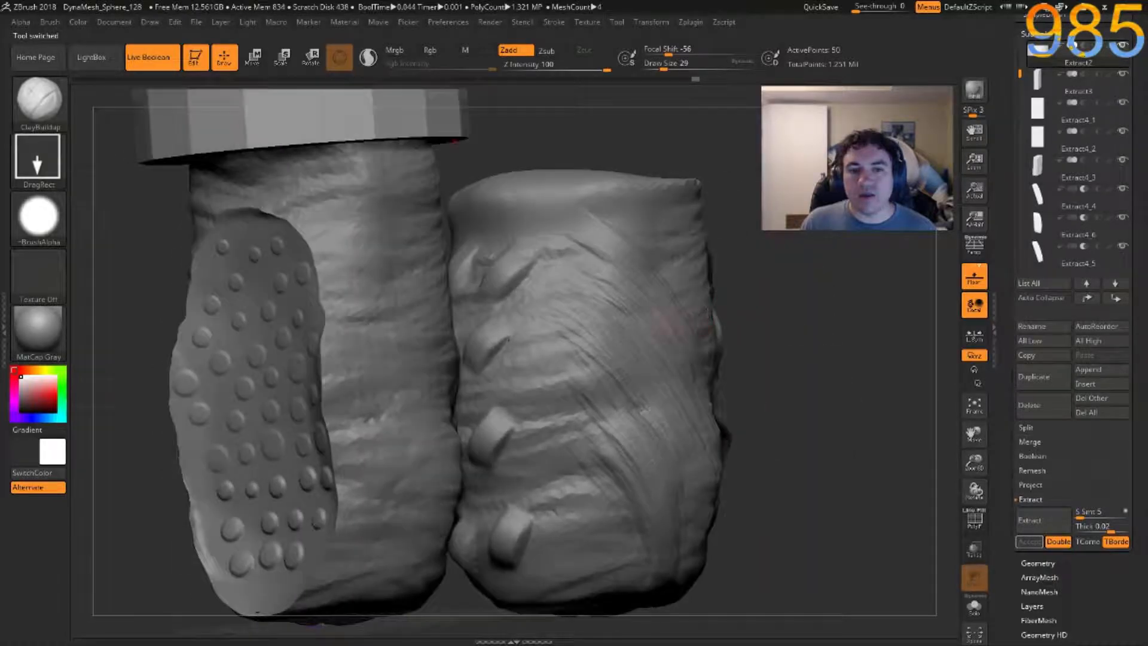
pyautogui.keyDown('alt'); pyautogui.click(641, 309); pyautogui.keyUp('alt')
pyautogui.click(1029, 412)
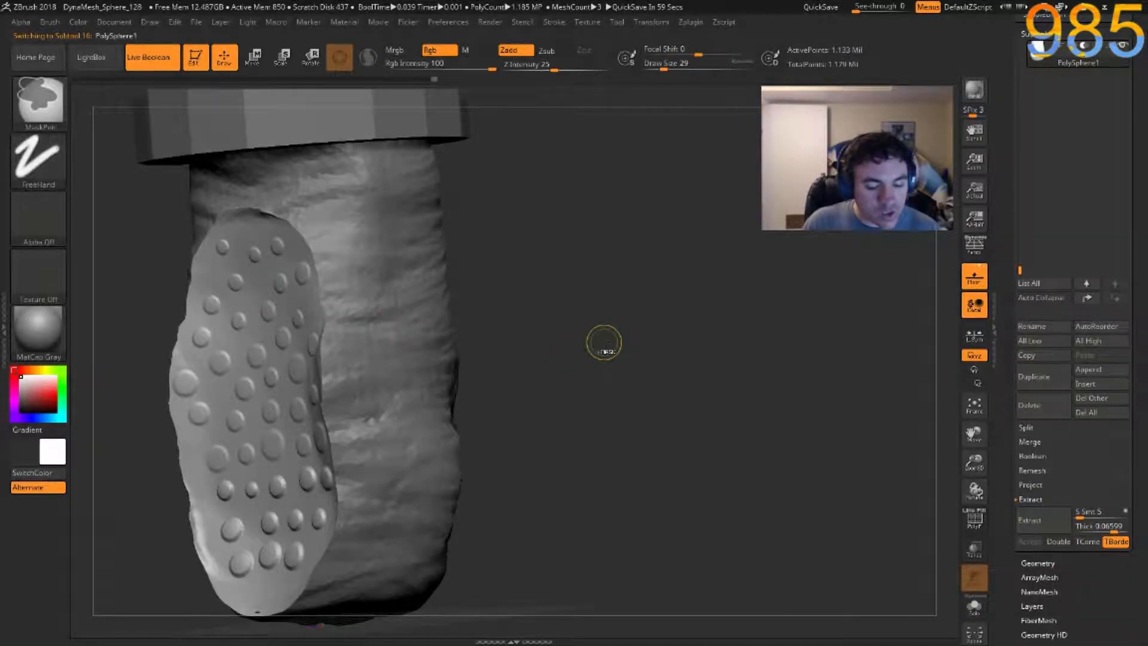
# Duplicate the subtracting woven copy and move the duplicate around to the adjacent side of the handle.
pyautogui.hotkey('ctrl', 'shift', 'd')
pyautogui.moveTo(554, 318); pyautogui.dragTo(536, 335)
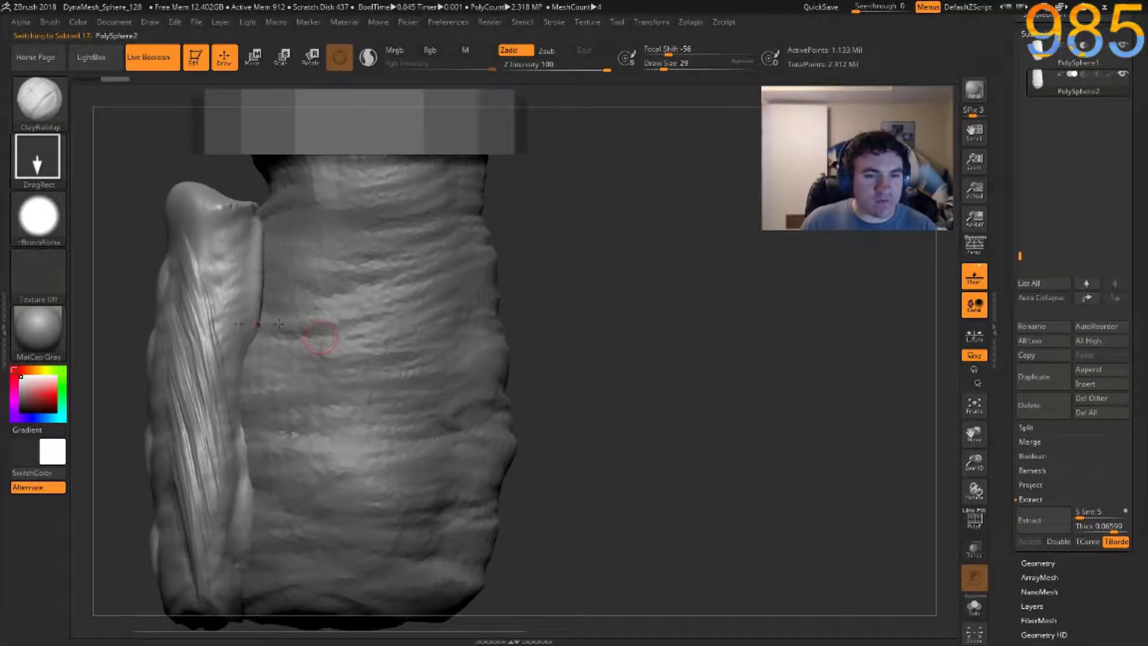
pyautogui.press('w')
pyautogui.keyDown('alt'); pyautogui.click(279, 254); pyautogui.keyUp('alt')
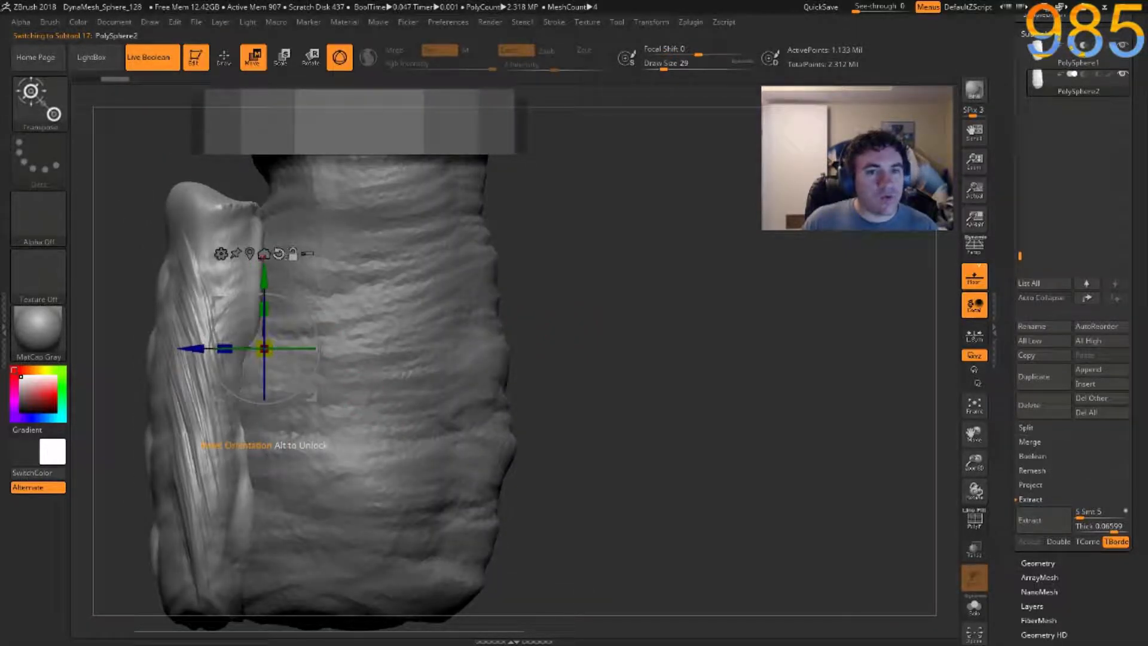
pyautogui.keyDown('alt'); pyautogui.moveTo(674, 351); pyautogui.dragTo(733, 341); pyautogui.keyUp('alt')
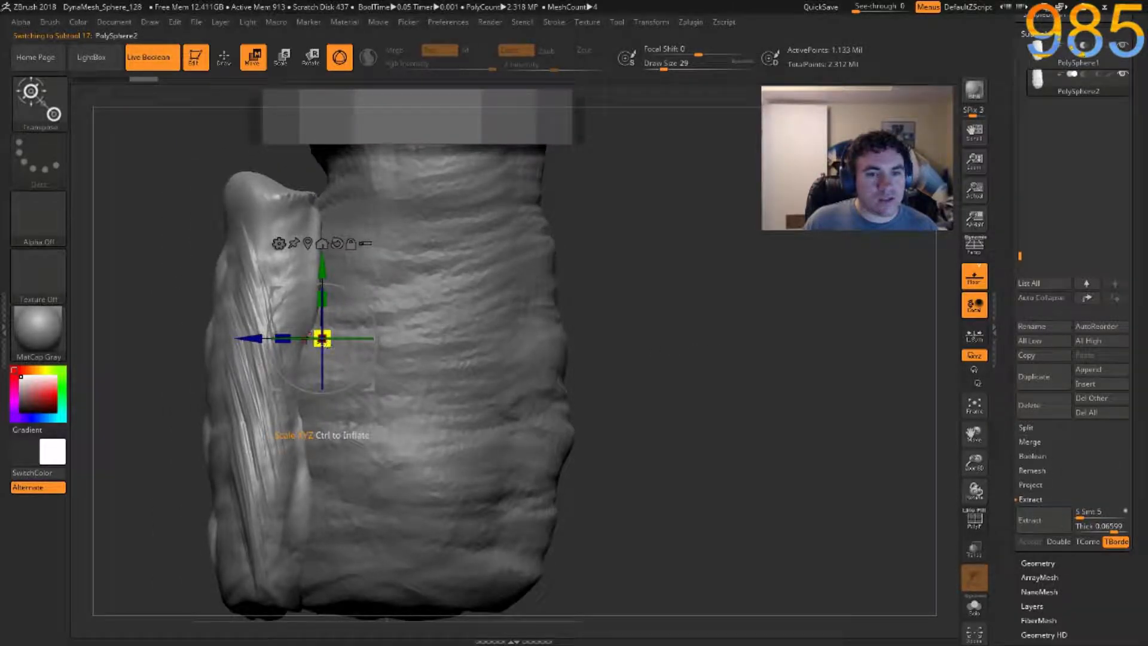
pyautogui.moveTo(322, 339); pyautogui.dragTo(393, 351)
pyautogui.moveTo(676, 388); pyautogui.dragTo(788, 384)
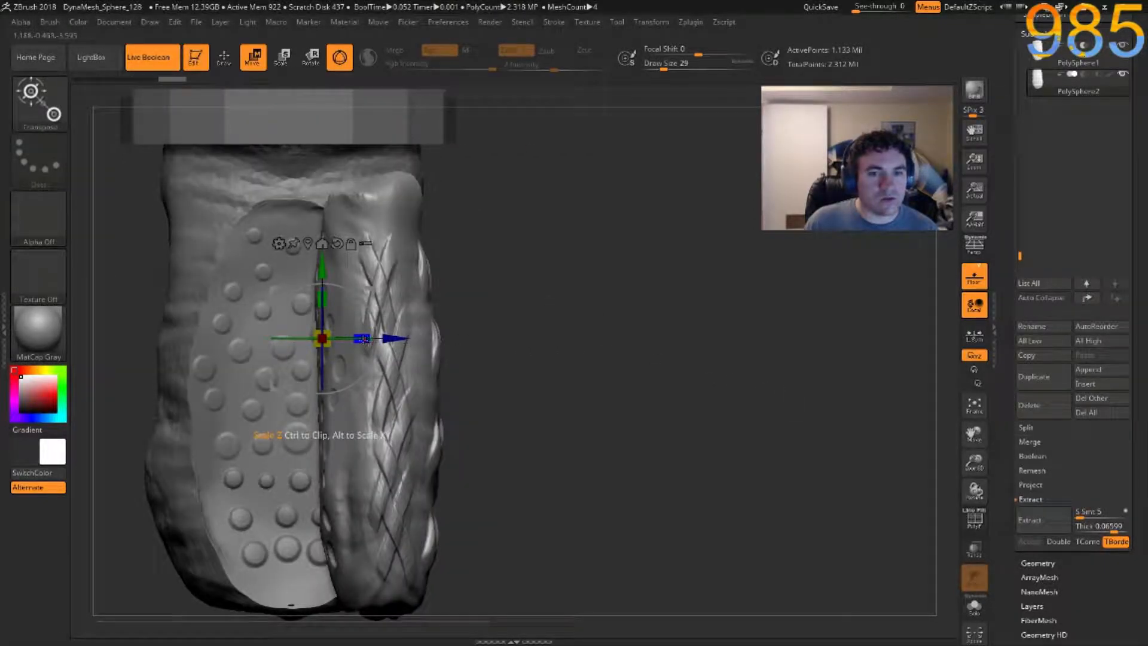
pyautogui.moveTo(395, 339); pyautogui.dragTo(468, 346)
pyautogui.moveTo(587, 369); pyautogui.dragTo(445, 365)
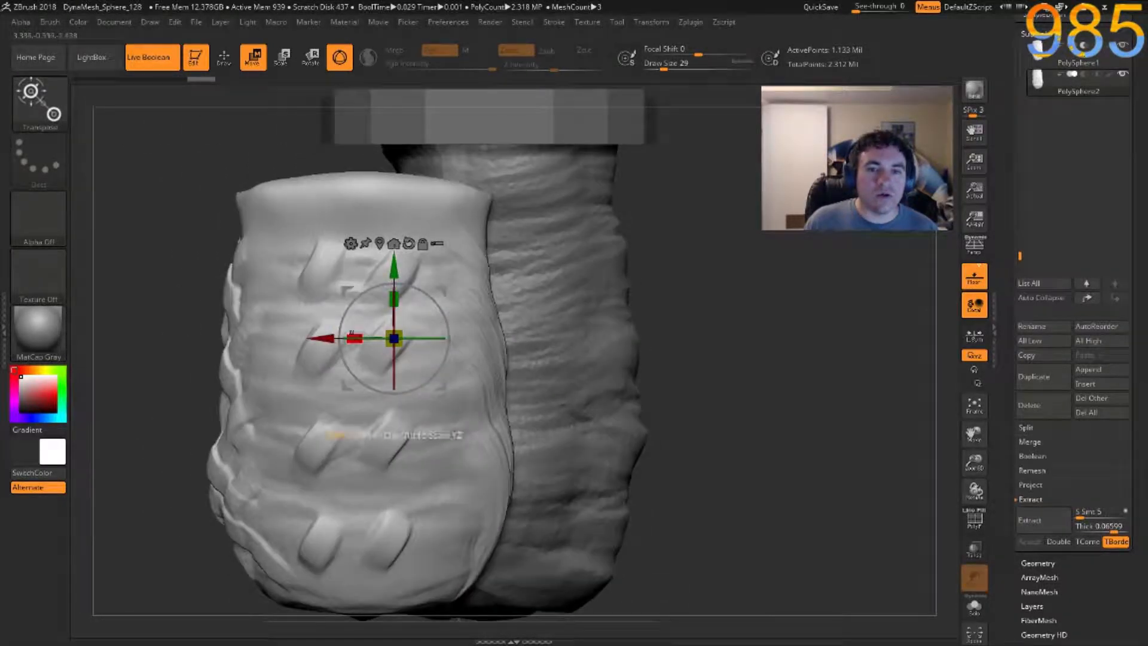
pyautogui.moveTo(323, 339); pyautogui.dragTo(459, 348)
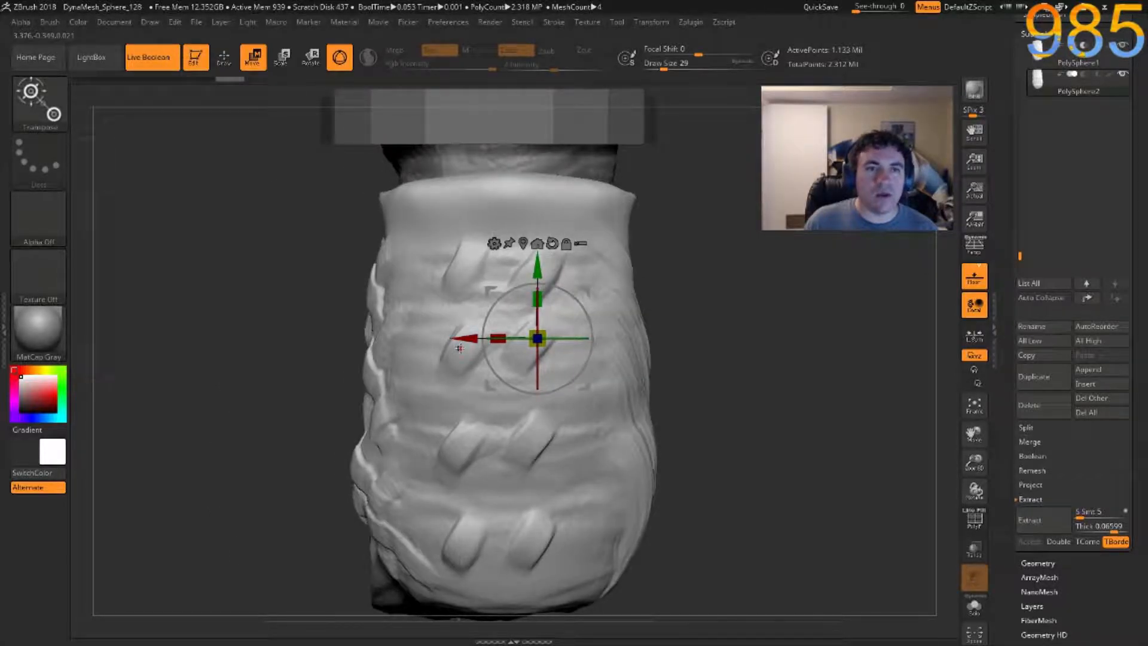
# Set the duplicate to subtract and offset it about 0.72 along Z to position a second studded imprint.
pyautogui.click(1084, 76)
pyautogui.moveTo(710, 317); pyautogui.dragTo(649, 333)
pyautogui.moveTo(571, 353); pyautogui.dragTo(534, 357)
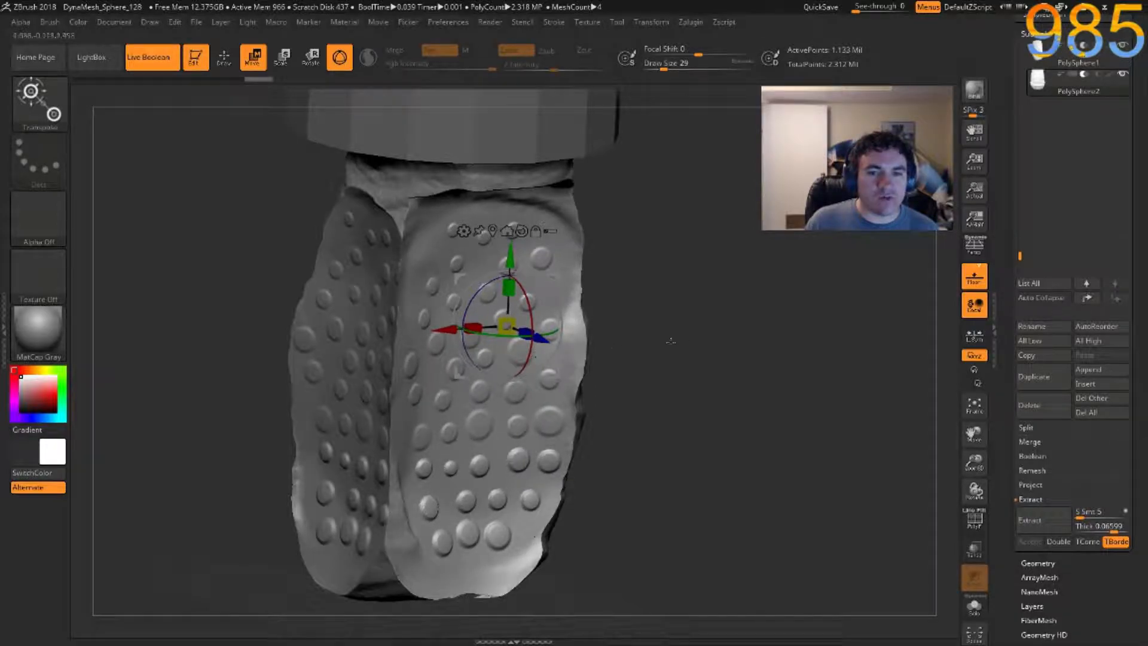
pyautogui.moveTo(715, 361); pyautogui.dragTo(807, 409)
pyautogui.moveTo(585, 327); pyautogui.dragTo(632, 335)
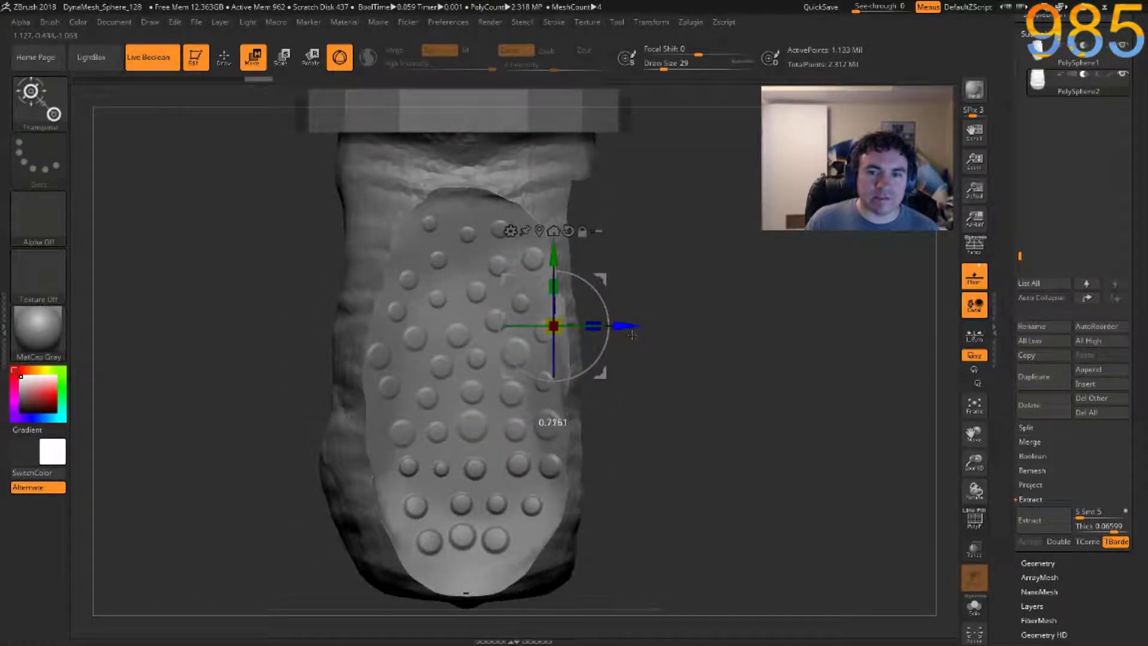
pyautogui.moveTo(769, 395); pyautogui.dragTo(698, 389)
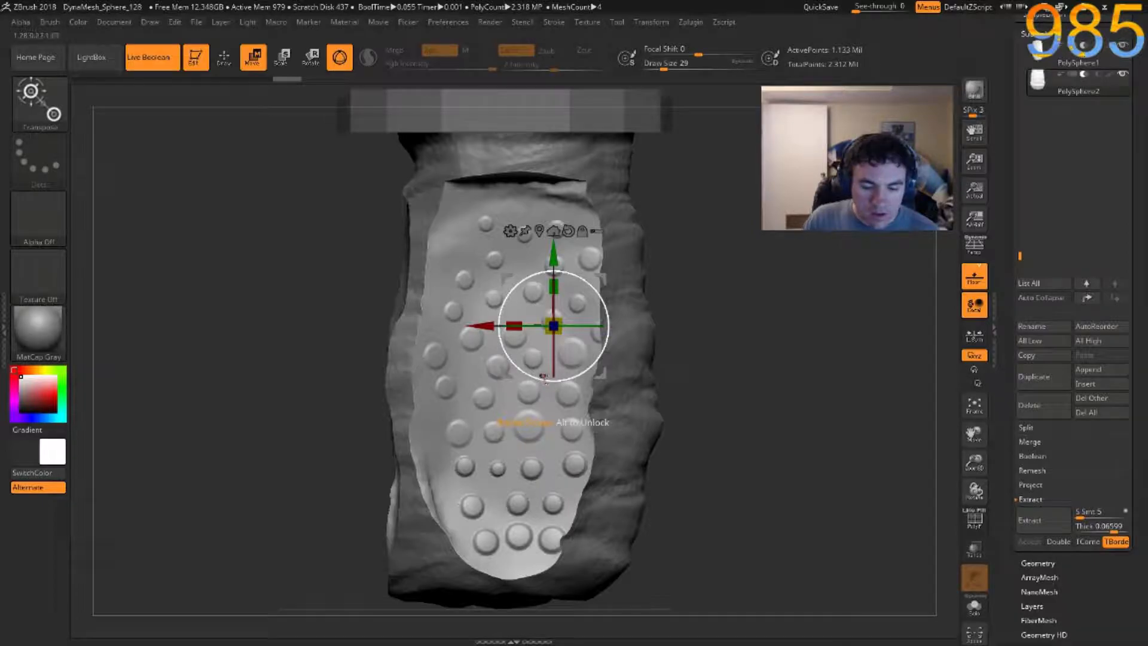
# Reshape the lower side of the second subtracting copy with the Move brush to adjust where its imprint meets the handle.
pyautogui.press('b')
pyautogui.press('m')
pyautogui.press('v')
pyautogui.moveTo(545, 374); pyautogui.dragTo(578, 377)
pyautogui.moveTo(589, 518); pyautogui.dragTo(610, 525)
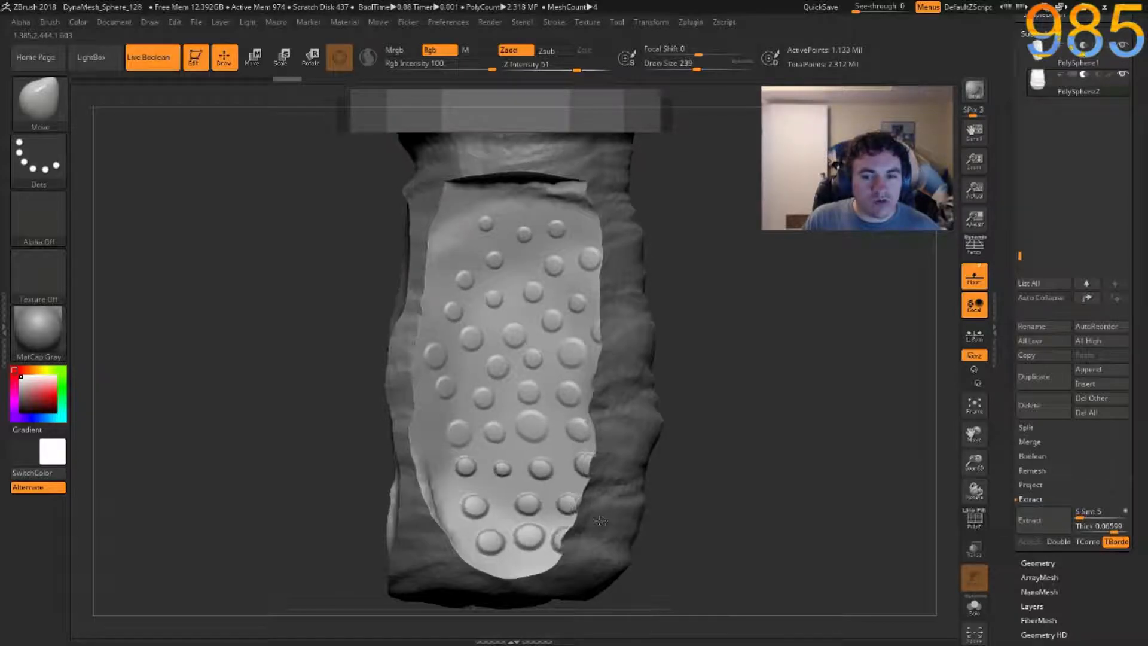
pyautogui.moveTo(688, 488)
pyautogui.mouseDown()
pyautogui.moveTo(674, 525)
pyautogui.moveTo(461, 512)
pyautogui.mouseUp()
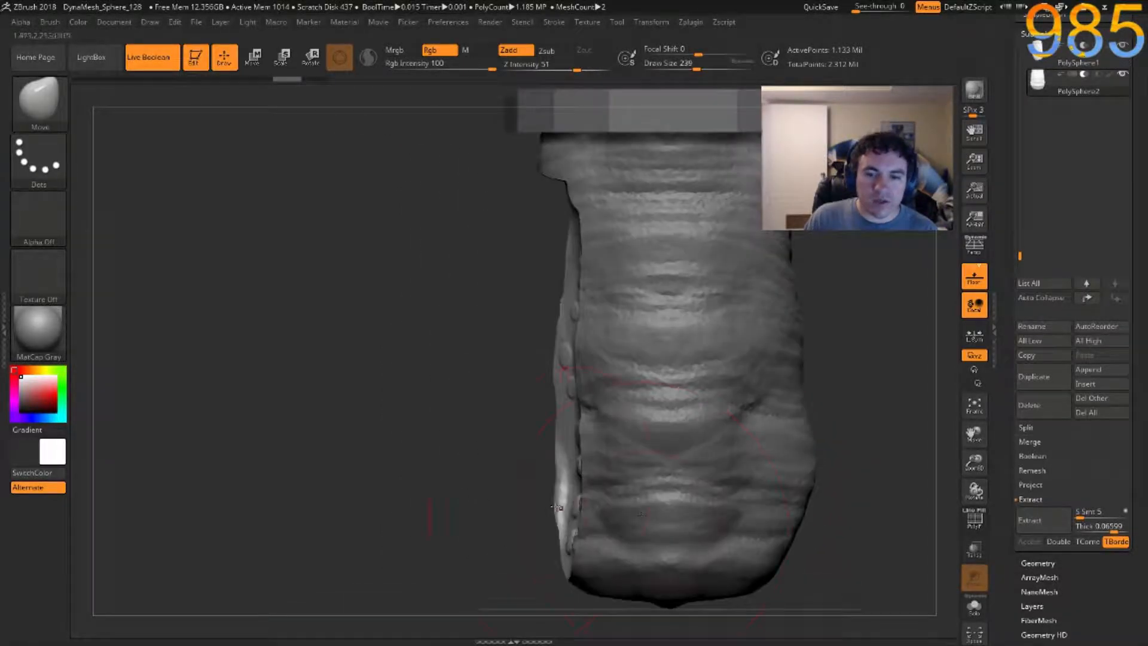
pyautogui.moveTo(622, 514); pyautogui.dragTo(506, 483)
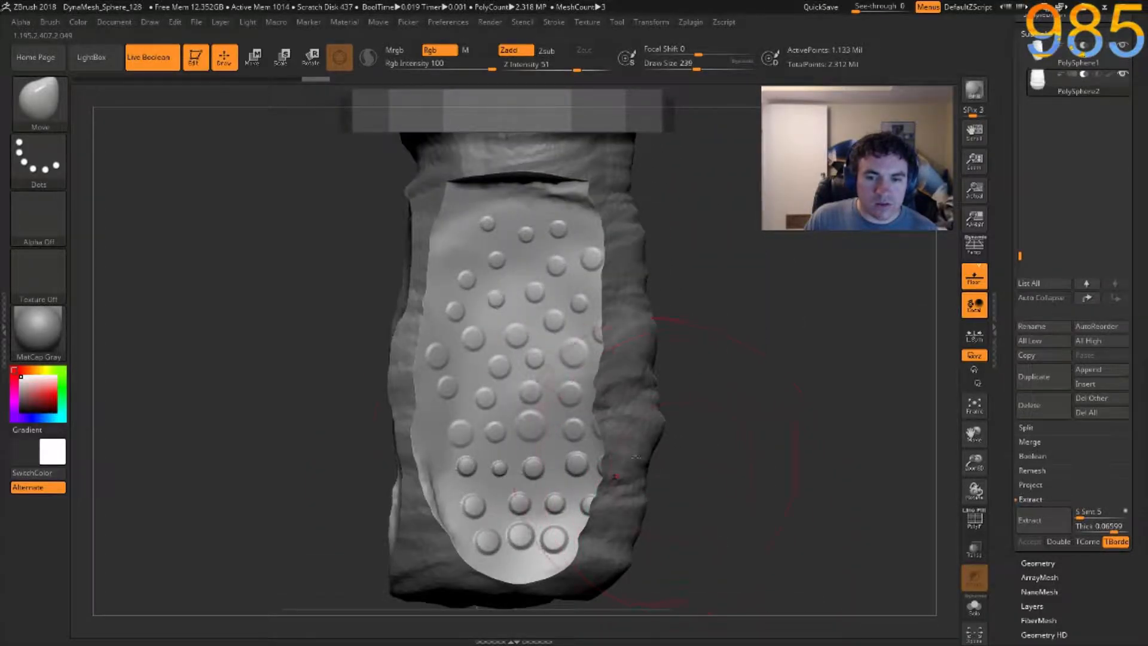
# Try further Move brush adjustments along the second imprint's side edge and undo them.
pyautogui.moveTo(406, 476); pyautogui.dragTo(390, 487)
pyautogui.moveTo(225, 508)
pyautogui.mouseDown()
pyautogui.moveTo(530, 494)
pyautogui.moveTo(586, 478)
pyautogui.moveTo(605, 418)
pyautogui.mouseUp()
pyautogui.moveTo(729, 323)
pyautogui.mouseDown()
pyautogui.moveTo(604, 382)
pyautogui.moveTo(604, 394)
pyautogui.moveTo(623, 396)
pyautogui.mouseUp()
pyautogui.hotkey('ctrl', 'z')
pyautogui.hotkey('ctrl', 'z')
pyautogui.hotkey('ctrl', 'z')
# Select the main handle mesh and adjust its surface along the second imprint's side edge with the Move brush.
pyautogui.moveTo(751, 315); pyautogui.dragTo(649, 293)
pyautogui.keyDown('alt'); pyautogui.click(660, 158); pyautogui.keyUp('alt')
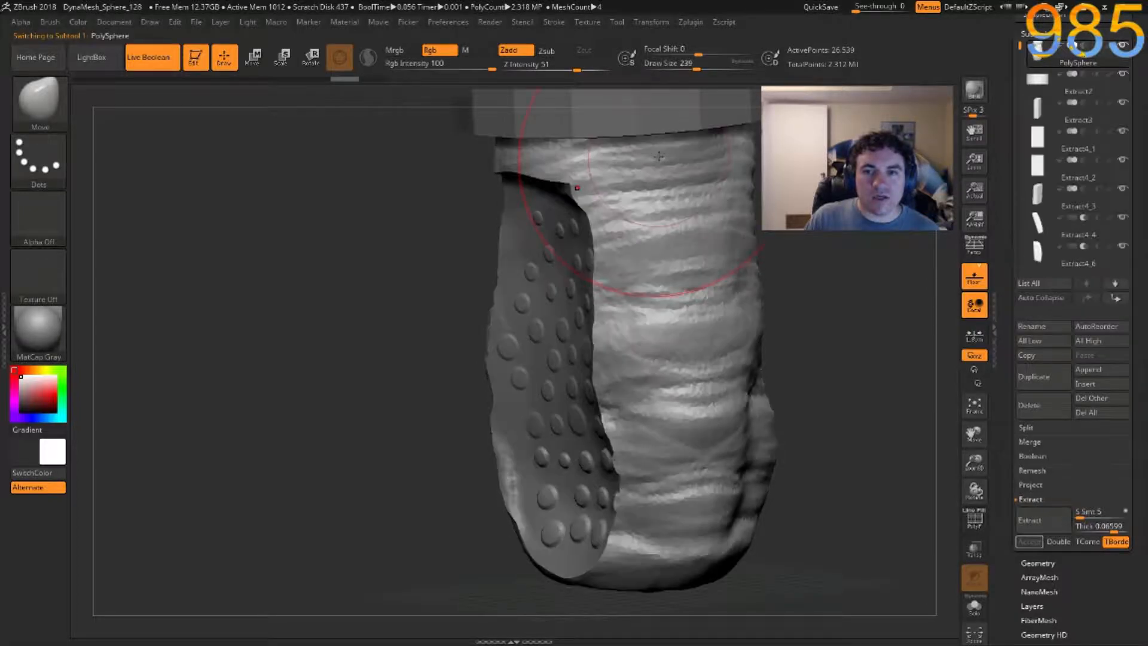
pyautogui.keyDown('shift'); pyautogui.moveTo(465, 295); pyautogui.dragTo(494, 298); pyautogui.keyUp('shift')
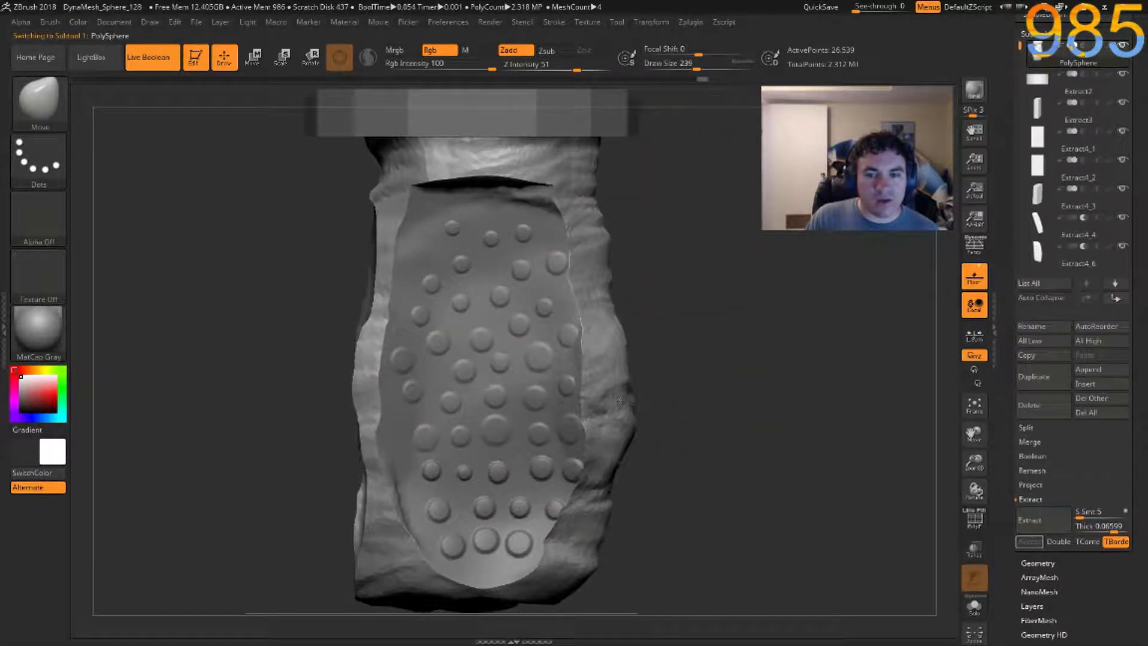
pyautogui.moveTo(591, 495); pyautogui.dragTo(588, 528)
pyautogui.moveTo(557, 283); pyautogui.dragTo(581, 281)
pyautogui.moveTo(723, 256); pyautogui.dragTo(536, 341)
pyautogui.moveTo(478, 374); pyautogui.dragTo(474, 380)
pyautogui.keyDown('ctrl'); pyautogui.moveTo(475, 386); pyautogui.dragTo(443, 339, button='right'); pyautogui.keyUp('ctrl')
pyautogui.moveTo(443, 338)
pyautogui.mouseDown()
pyautogui.moveTo(680, 408)
pyautogui.moveTo(547, 354)
pyautogui.moveTo(598, 350)
pyautogui.moveTo(503, 329)
pyautogui.mouseUp()
# Select the second subtracting copy and duplicate it.
pyautogui.keyDown('alt'); pyautogui.click(502, 327); pyautogui.keyUp('alt')
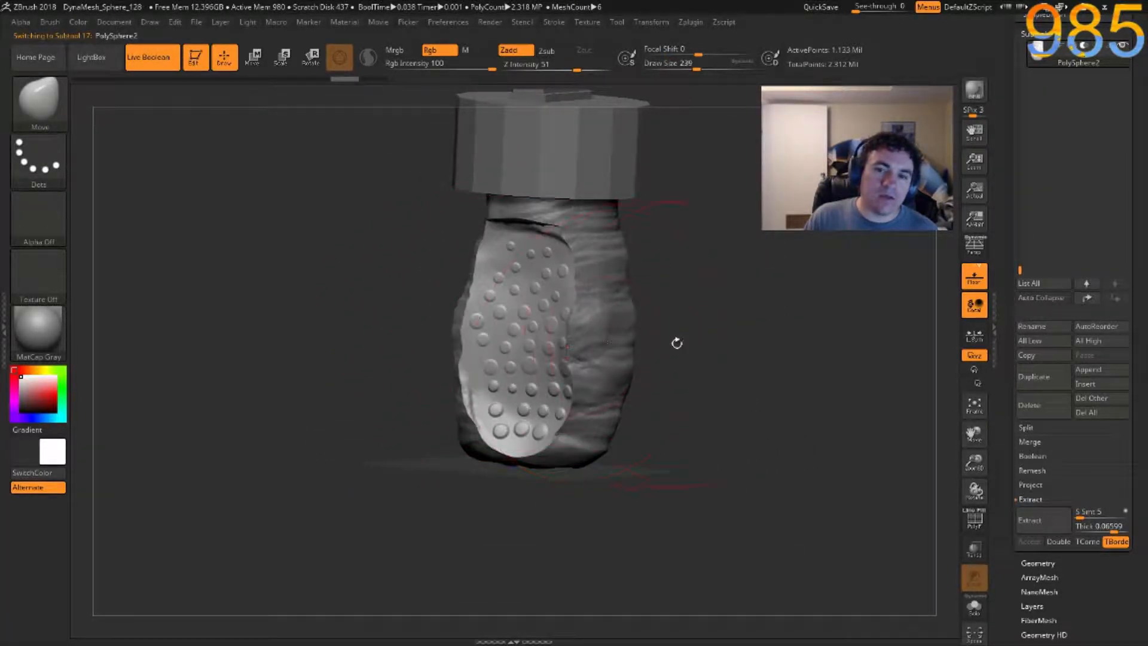
pyautogui.moveTo(754, 297)
pyautogui.mouseDown()
pyautogui.moveTo(782, 287)
pyautogui.moveTo(761, 269)
pyautogui.moveTo(730, 289)
pyautogui.mouseUp()
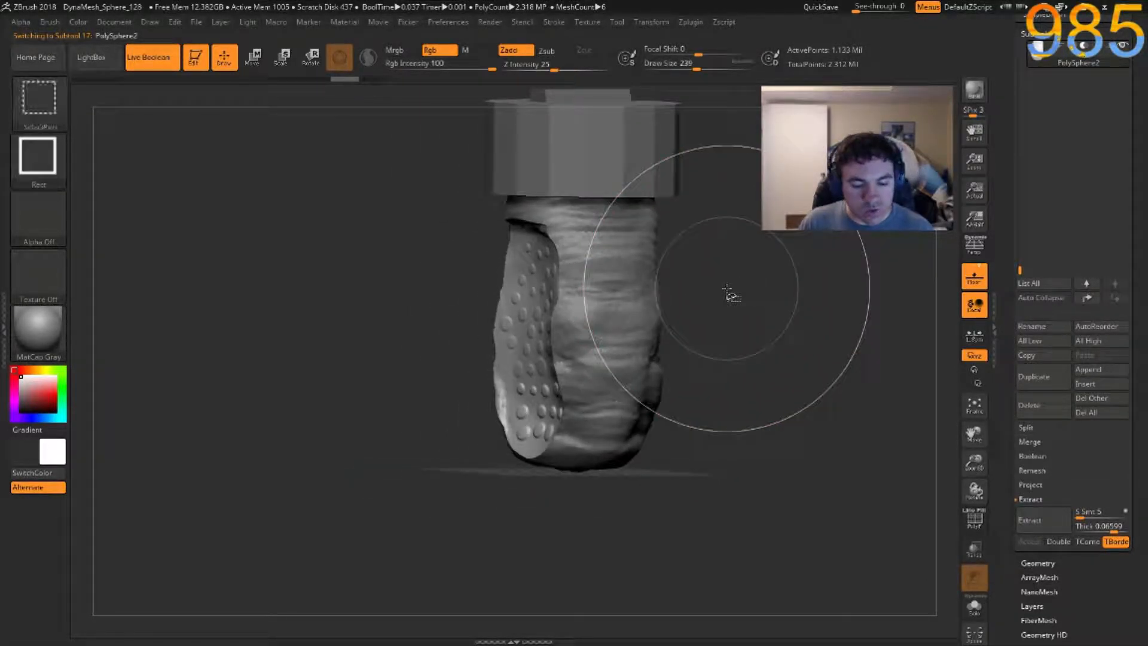
pyautogui.hotkey('ctrl', 'shift', 'd')
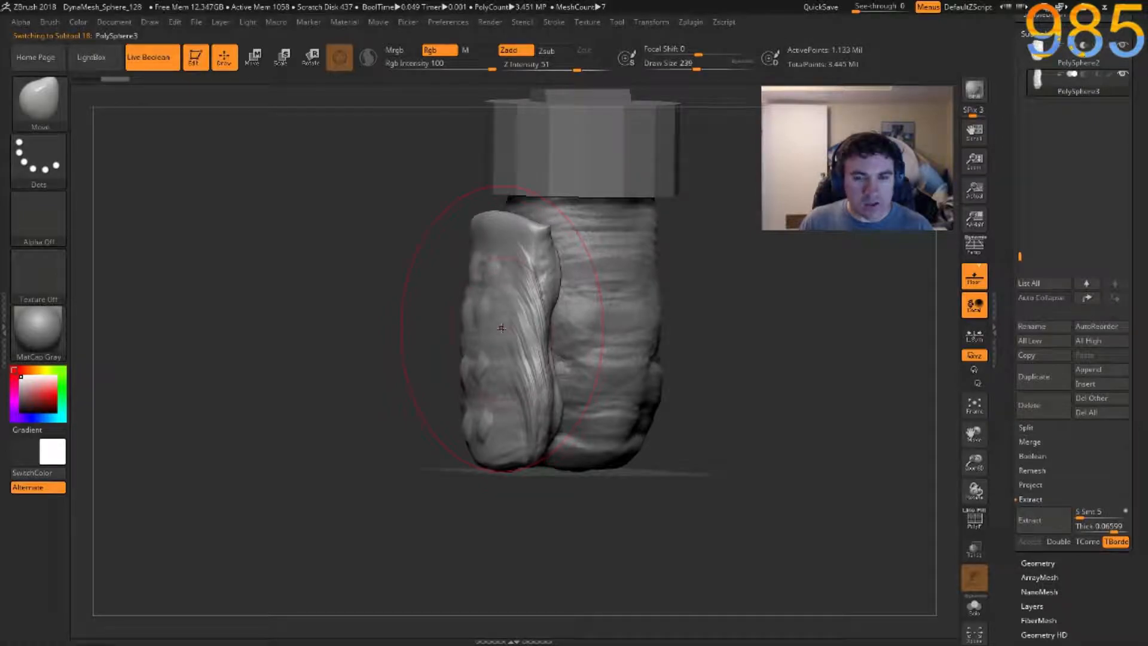
# Rotate the duplicated woven copy toward the next side of the handle, move it outward and set it to subtract.
pyautogui.press('w')
pyautogui.moveTo(571, 310); pyautogui.dragTo(519, 311)
pyautogui.moveTo(419, 335); pyautogui.dragTo(535, 345)
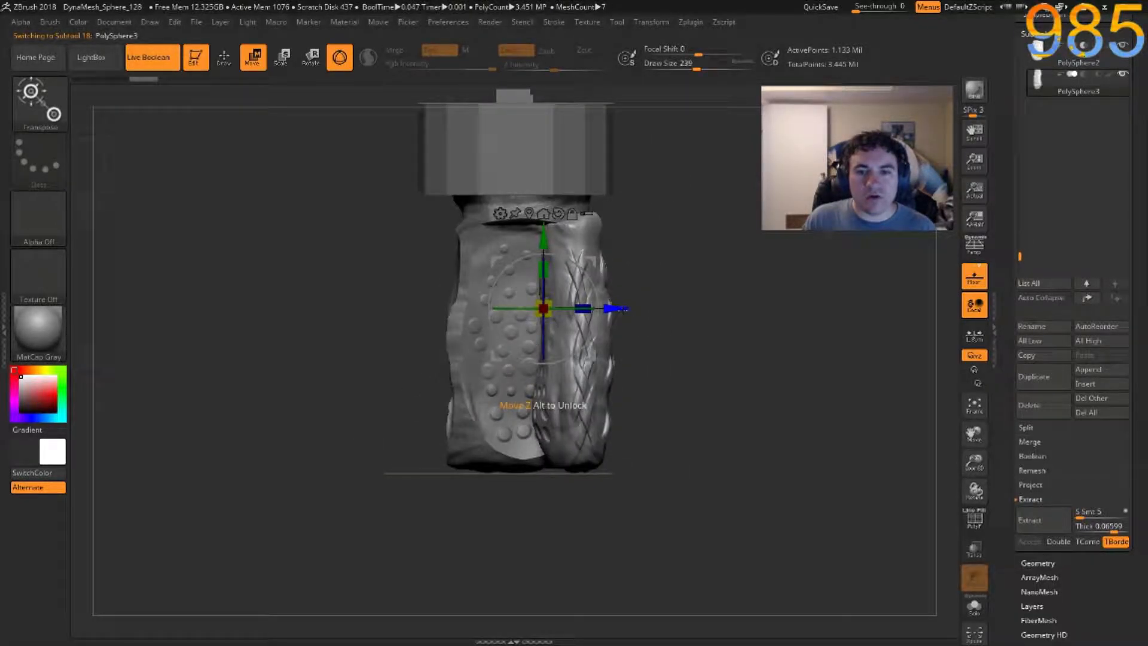
pyautogui.moveTo(623, 309); pyautogui.dragTo(664, 310)
pyautogui.moveTo(793, 300); pyautogui.dragTo(708, 364)
pyautogui.click(1084, 74)
# Nudge the third subtracting copy slightly upward along the handle to adjust its studded imprint.
pyautogui.moveTo(528, 323); pyautogui.dragTo(674, 288)
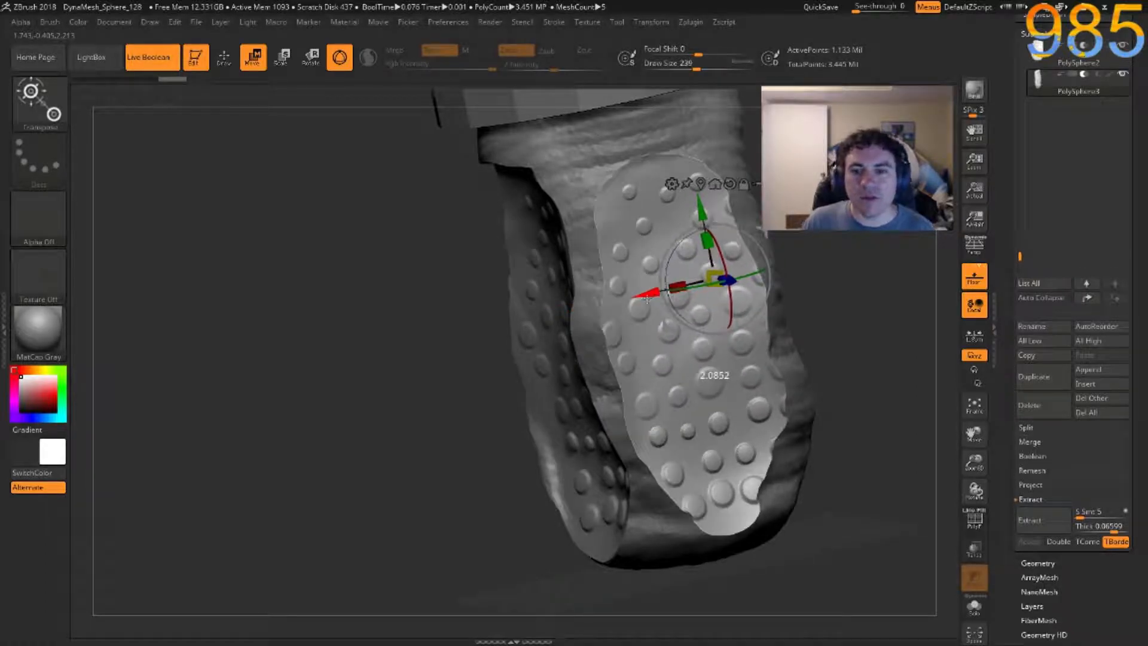
pyautogui.moveTo(700, 214); pyautogui.dragTo(699, 202)
pyautogui.moveTo(341, 384)
pyautogui.mouseDown()
pyautogui.moveTo(440, 385)
pyautogui.moveTo(348, 379)
pyautogui.mouseUp()
pyautogui.moveTo(543, 400); pyautogui.dragTo(406, 411)
# Select the main handle mesh and activate the Move brush.
pyautogui.keyDown('alt'); pyautogui.click(730, 191); pyautogui.keyUp('alt')
pyautogui.press('b')
pyautogui.press('m')
pyautogui.press('v')
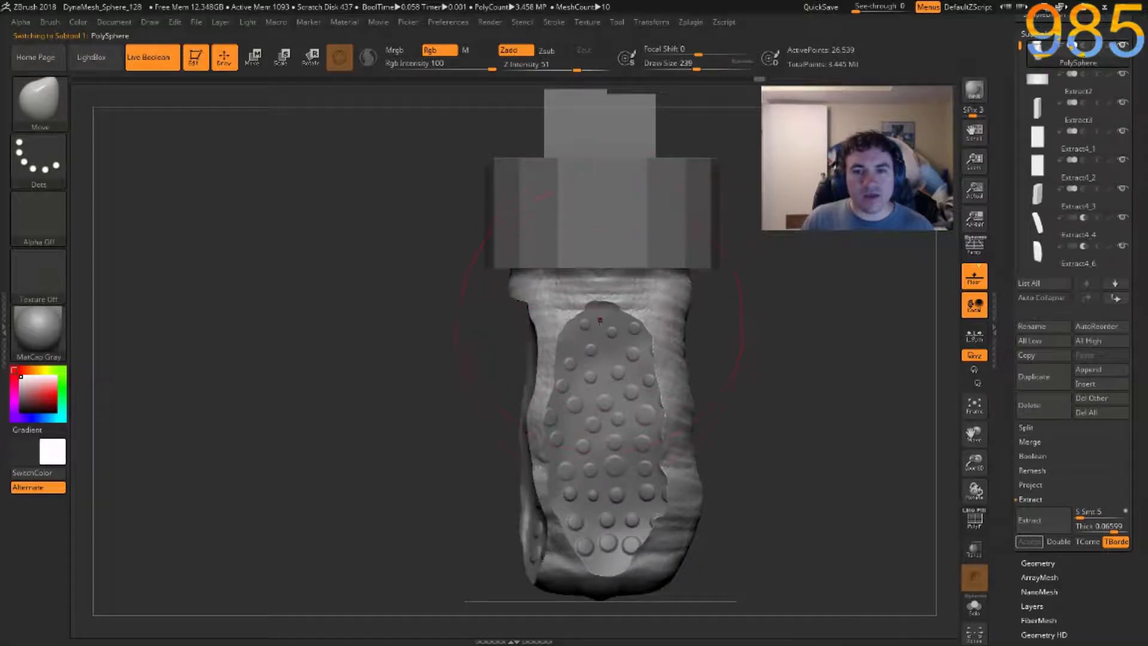
# Try Move brush adjustments around the upper and side edges of the third imprint and undo them.
pyautogui.moveTo(590, 345); pyautogui.dragTo(593, 322)
pyautogui.moveTo(663, 326); pyautogui.dragTo(642, 341)
pyautogui.hotkey('ctrl', 'z')
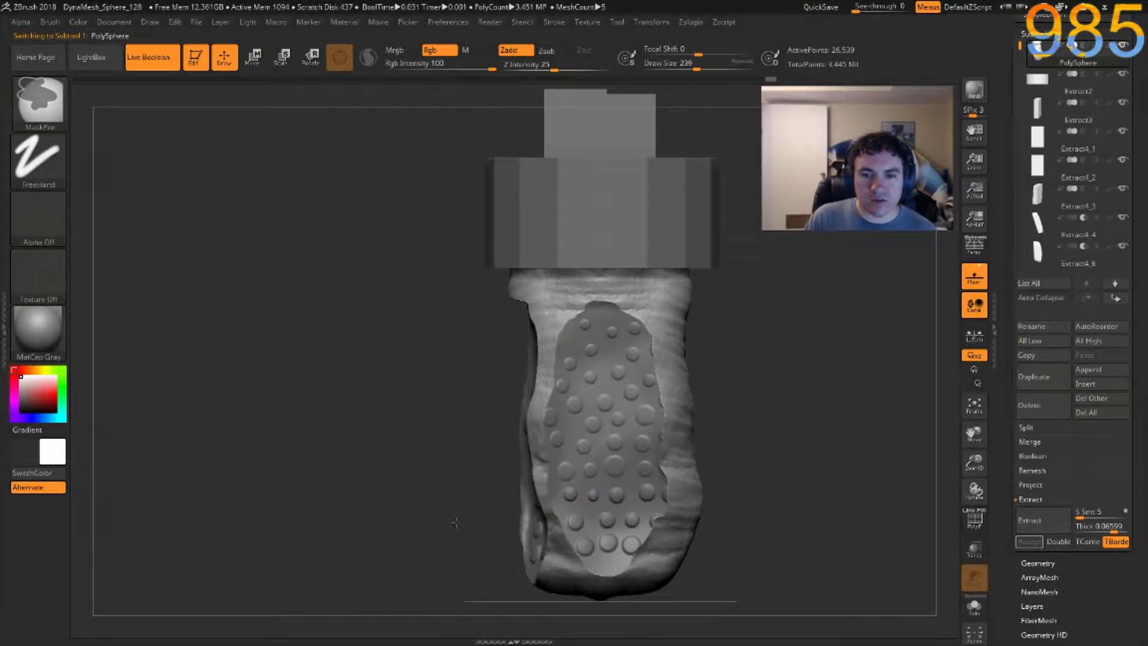
pyautogui.keyDown('ctrl'); pyautogui.moveTo(524, 375); pyautogui.dragTo(502, 427, button='right'); pyautogui.keyUp('ctrl')
pyautogui.moveTo(492, 497); pyautogui.dragTo(509, 497)
pyautogui.hotkey('ctrl', 'z')
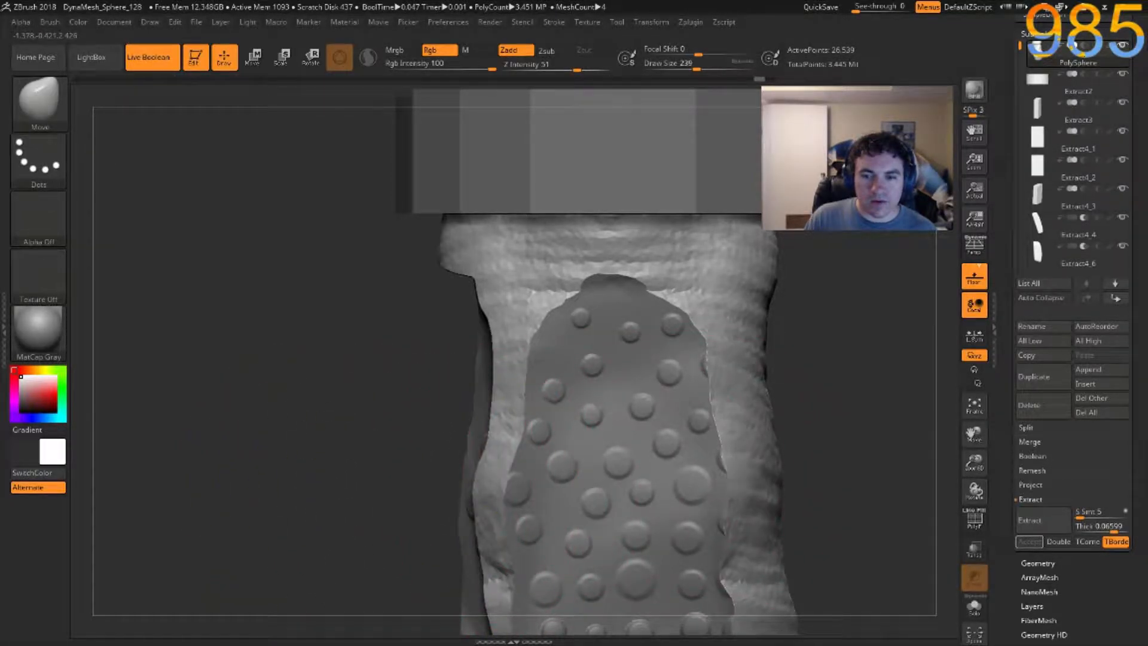
pyautogui.moveTo(750, 470); pyautogui.dragTo(768, 470)
pyautogui.moveTo(722, 400); pyautogui.dragTo(744, 388)
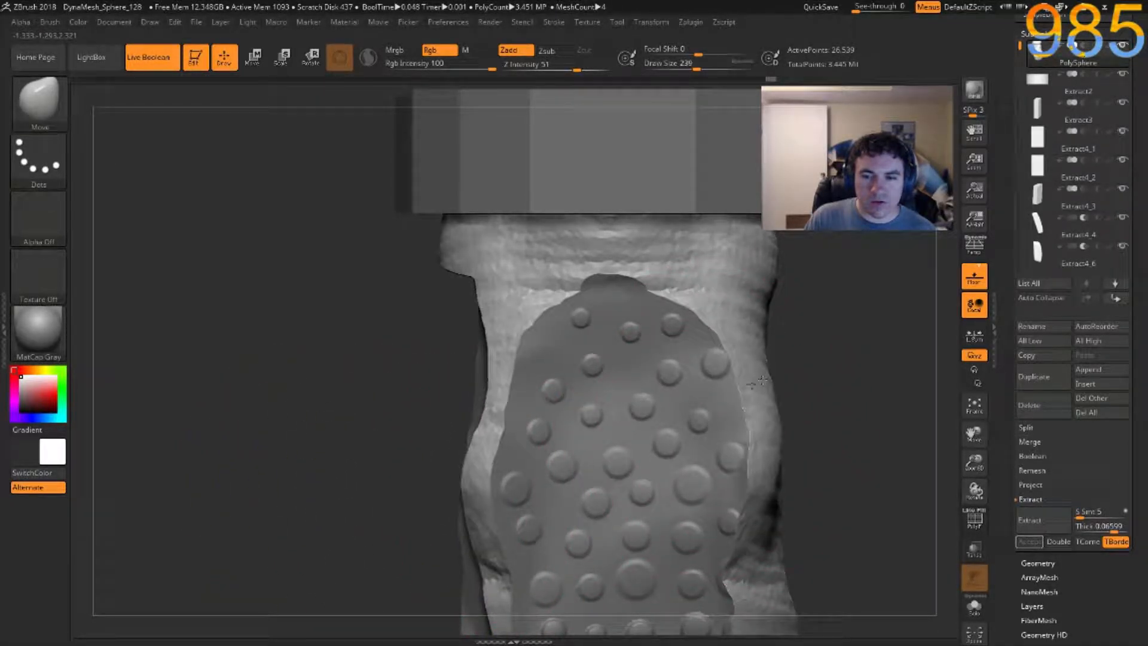
pyautogui.hotkey('ctrl', 'z')
pyautogui.hotkey('ctrl', 'z')
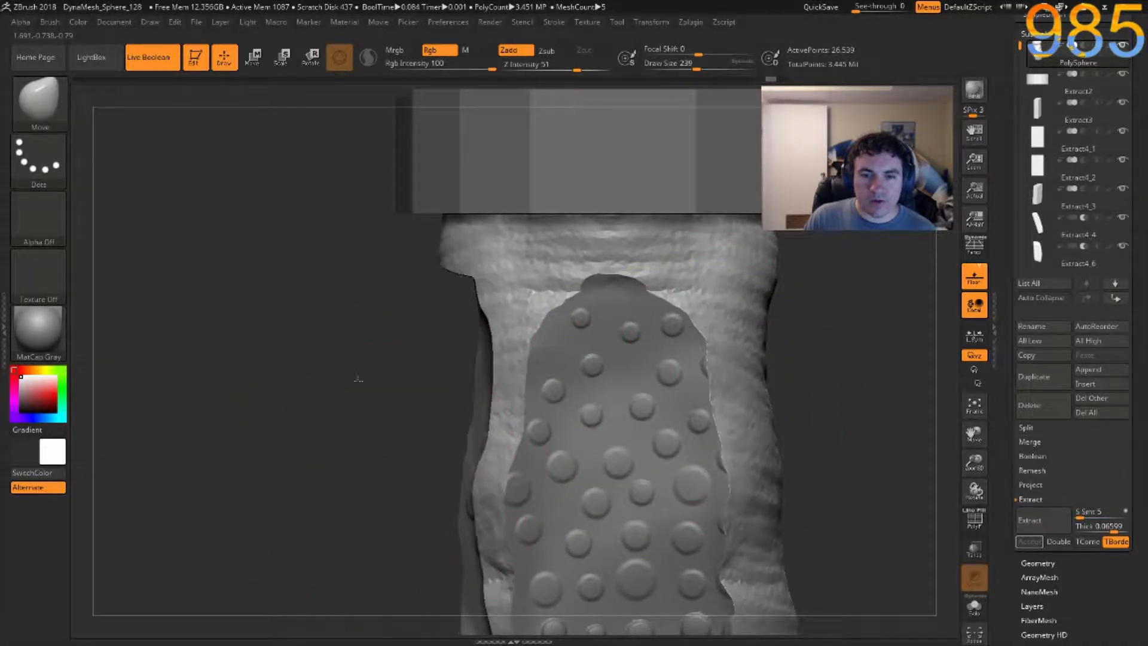
# Try pulling the handle surface along the third imprint's lower side edge and undo the strokes.
pyautogui.keyDown('alt'); pyautogui.moveTo(370, 450); pyautogui.dragTo(357, 296); pyautogui.keyUp('alt')
pyautogui.moveTo(403, 413); pyautogui.dragTo(299, 418)
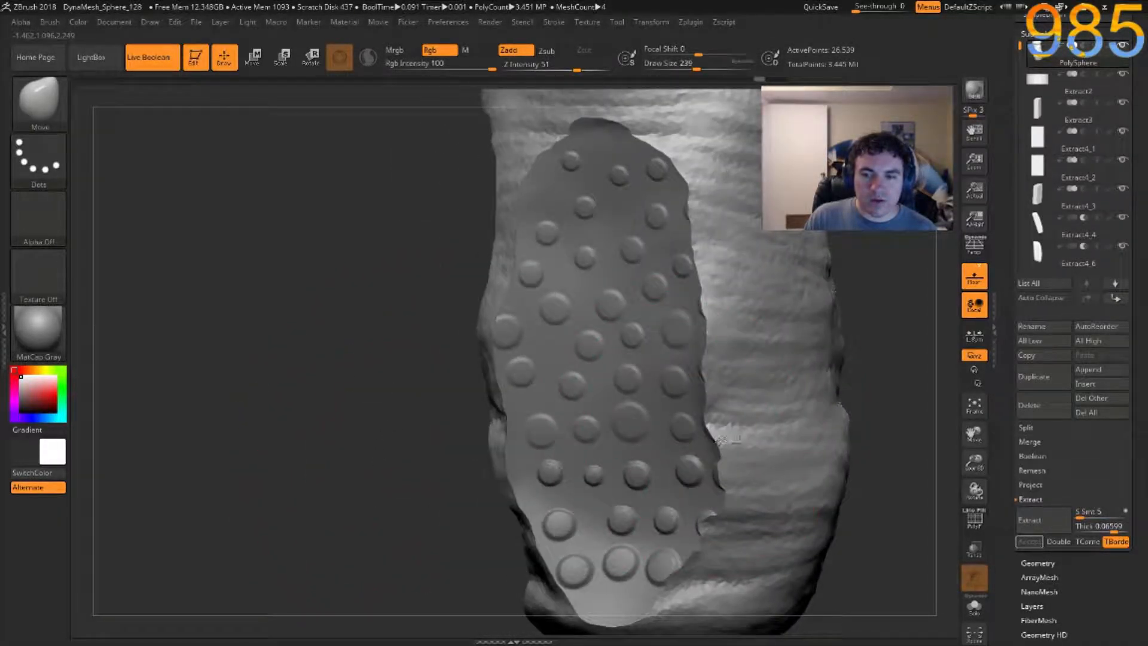
pyautogui.moveTo(721, 441); pyautogui.dragTo(741, 449)
pyautogui.hotkey('ctrl', 'z')
pyautogui.moveTo(708, 529); pyautogui.dragTo(751, 559)
pyautogui.hotkey('ctrl', 'z')
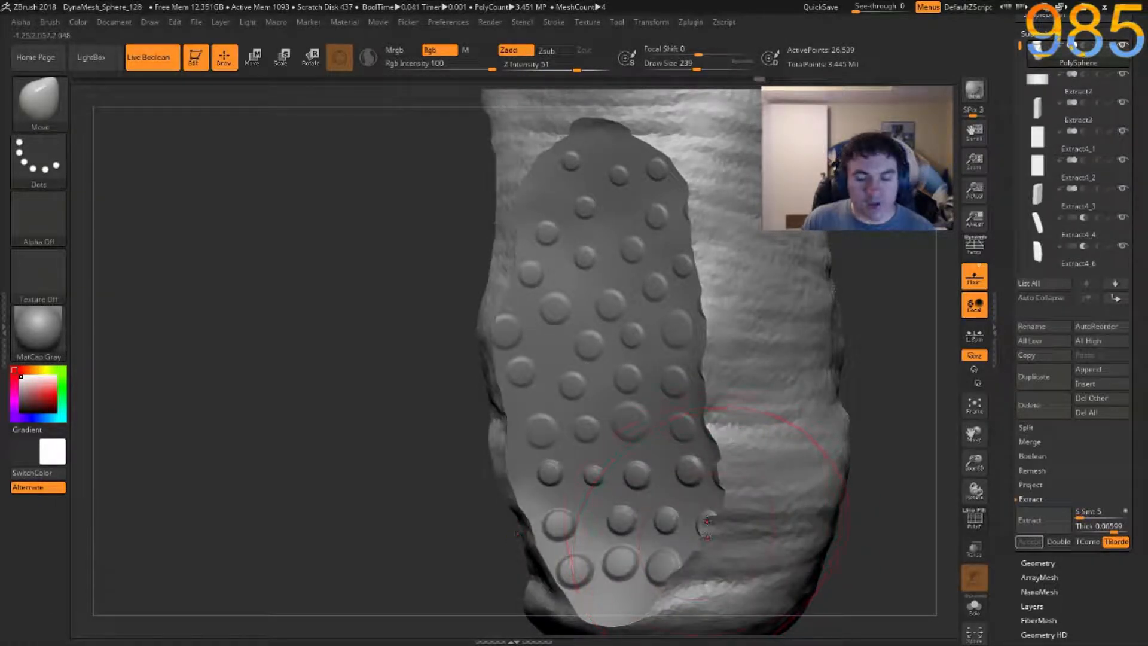
# Reshape the handle surface beside the third imprint's lower edge with the Move brush so the imprint widens there.
pyautogui.moveTo(706, 526)
pyautogui.mouseDown()
pyautogui.moveTo(743, 540)
pyautogui.moveTo(739, 504)
pyautogui.mouseUp()
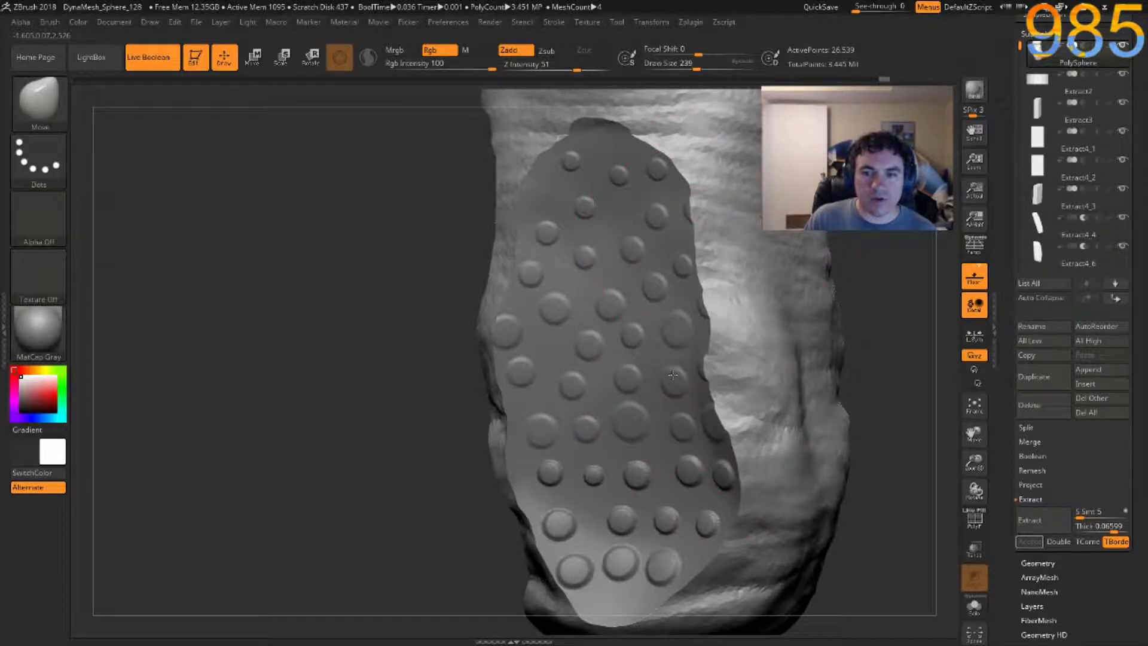
pyautogui.moveTo(423, 465)
pyautogui.mouseDown()
pyautogui.moveTo(383, 471)
pyautogui.moveTo(640, 269)
pyautogui.mouseUp()
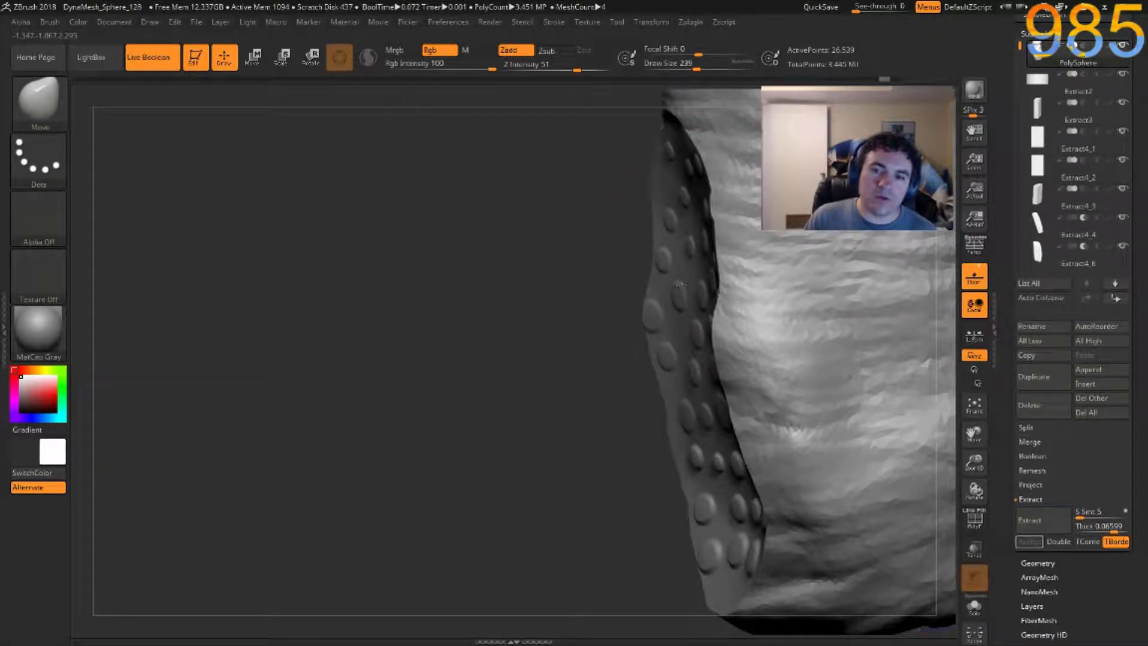
pyautogui.moveTo(620, 275); pyautogui.dragTo(622, 277)
# Duplicate the main handle mesh and delete that duplicate.
pyautogui.keyDown('alt'); pyautogui.moveTo(852, 332); pyautogui.dragTo(755, 279); pyautogui.keyUp('alt')
pyautogui.hotkey('ctrl', 'shift', 'd')
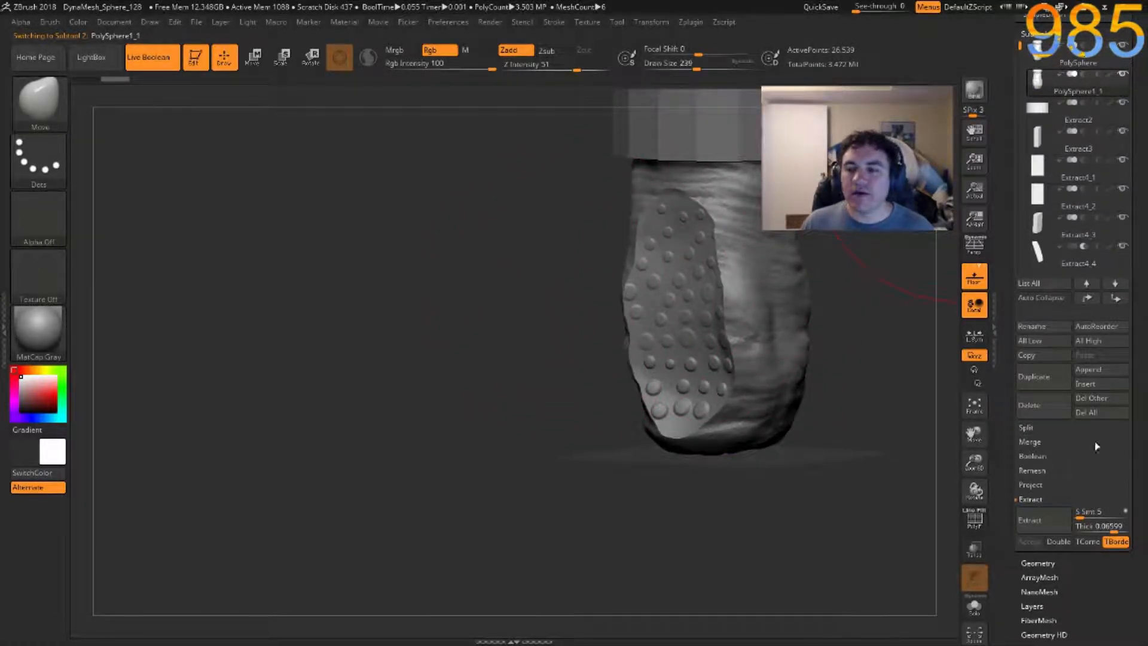
pyautogui.click(1046, 410)
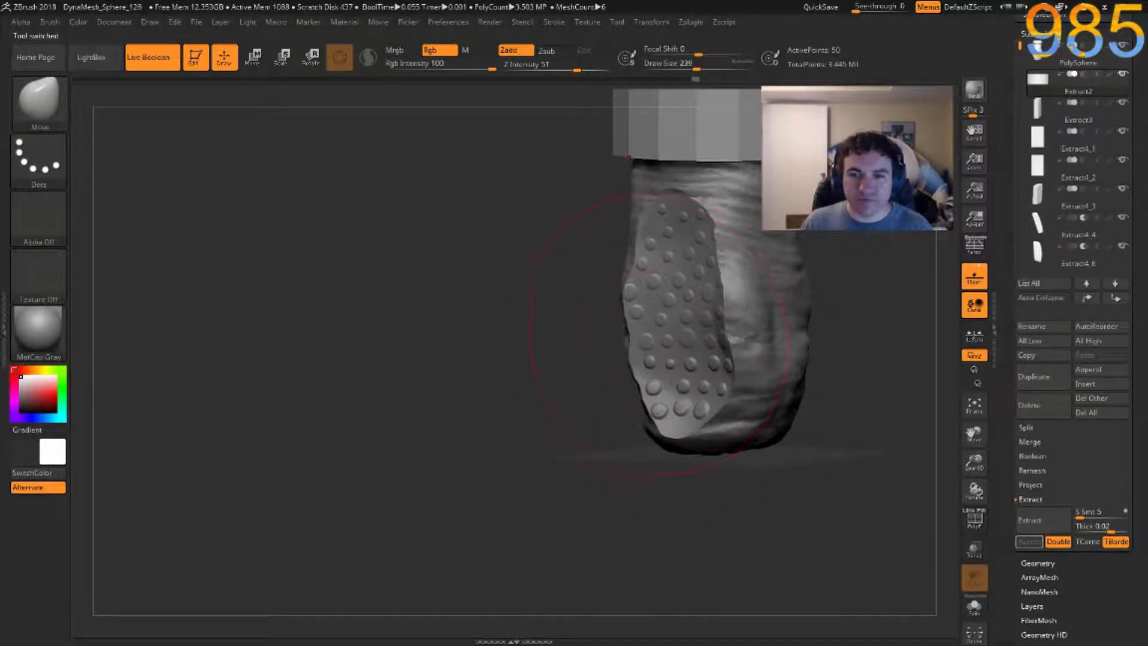
# Duplicate the third subtracting copy, rotate and move the duplicate outward on the handle's next side, and set it to subtract.
pyautogui.keyDown('alt'); pyautogui.click(665, 323); pyautogui.keyUp('alt')
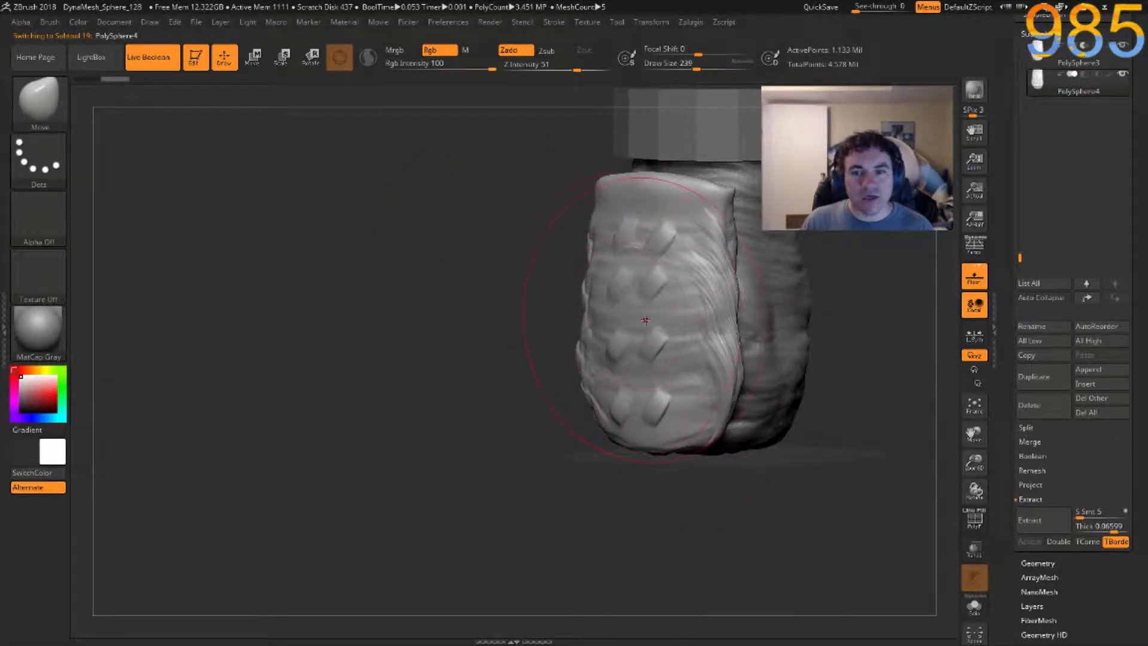
pyautogui.press('w')
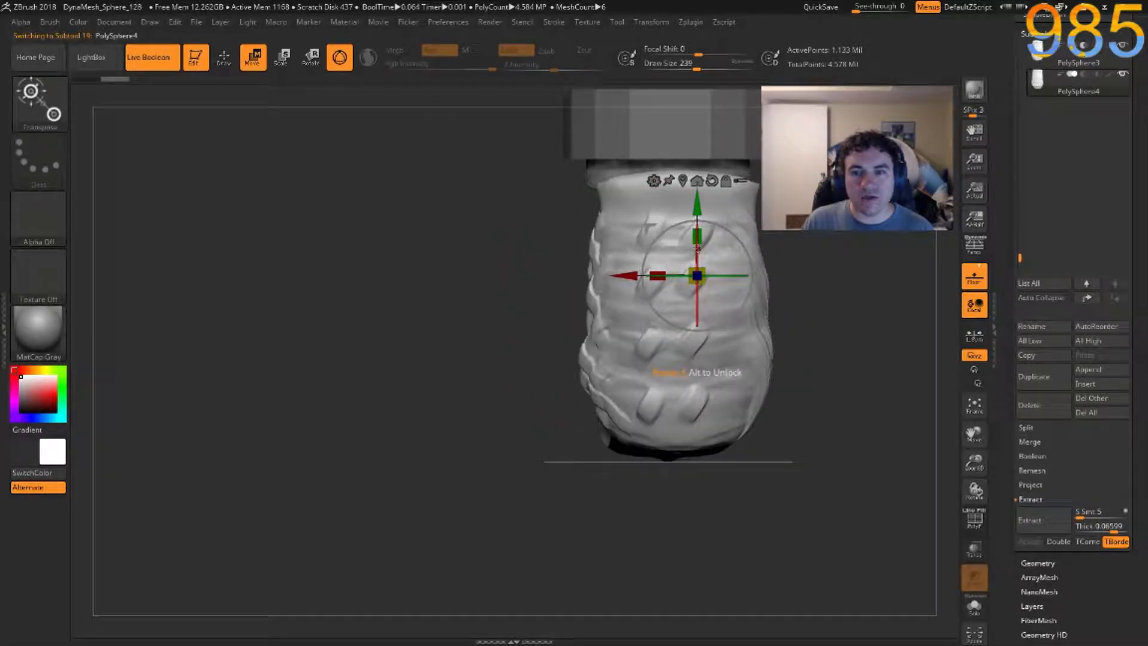
pyautogui.moveTo(741, 289); pyautogui.dragTo(760, 311)
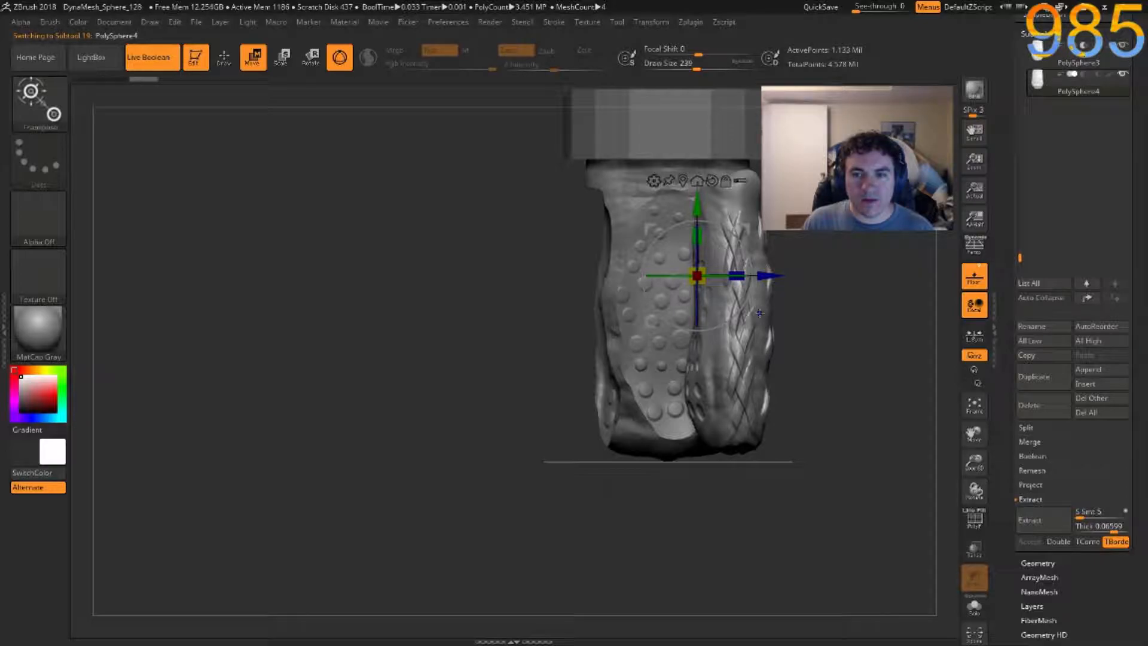
pyautogui.moveTo(764, 276); pyautogui.dragTo(815, 277)
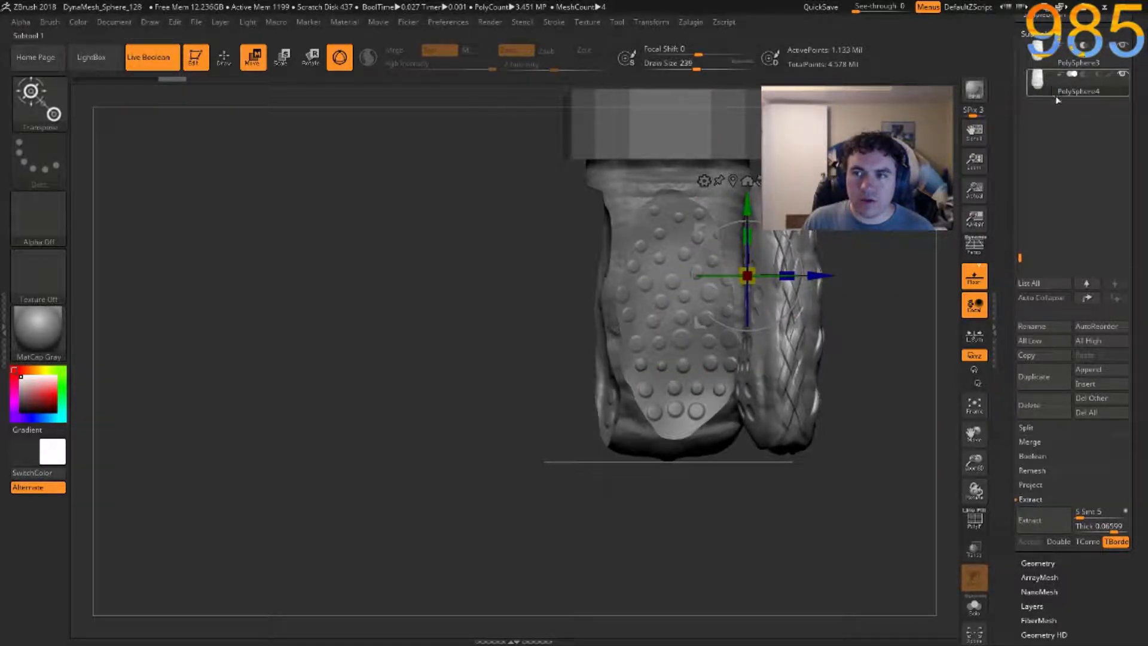
pyautogui.click(1089, 73)
# Fine-tune the fourth subtracting copy's placement against the handle.
pyautogui.keyDown('ctrl'); pyautogui.moveTo(842, 358); pyautogui.dragTo(763, 408, button='right'); pyautogui.keyUp('ctrl')
pyautogui.keyDown('alt'); pyautogui.moveTo(647, 350); pyautogui.dragTo(456, 325, button='right'); pyautogui.keyUp('alt')
pyautogui.moveTo(529, 417); pyautogui.dragTo(655, 331, button='right')
pyautogui.moveTo(653, 331); pyautogui.dragTo(649, 323)
pyautogui.moveTo(363, 414); pyautogui.dragTo(447, 433, button='right')
# Duplicate the fourth subtracting copy, reorient the duplicate and set it to subtract.
pyautogui.hotkey('ctrl', 'shift')
pyautogui.hotkey('ctrl', 'shift', 'd')
pyautogui.moveTo(609, 323); pyautogui.dragTo(665, 336)
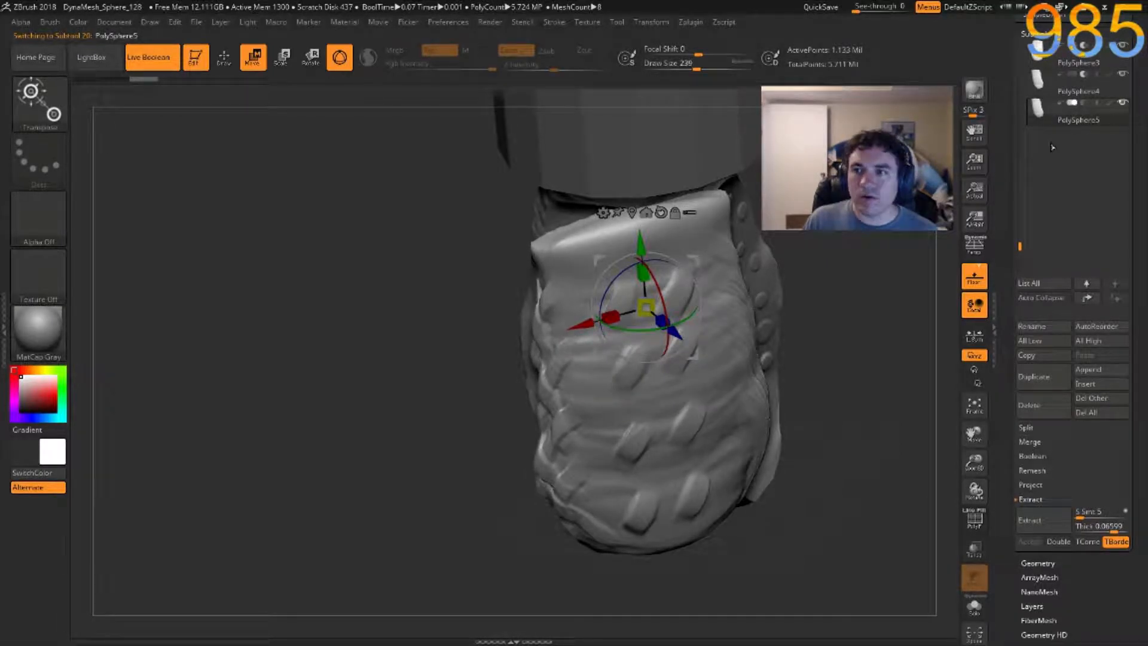
pyautogui.click(1080, 104)
# Move the fifth subtracting copy so it cuts into the strip between two neighbouring studded imprints.
pyautogui.moveTo(454, 387); pyautogui.dragTo(634, 396)
pyautogui.moveTo(824, 332)
pyautogui.mouseDown()
pyautogui.moveTo(810, 326)
pyautogui.moveTo(815, 315)
pyautogui.mouseUp()
pyautogui.moveTo(798, 385); pyautogui.dragTo(622, 353)
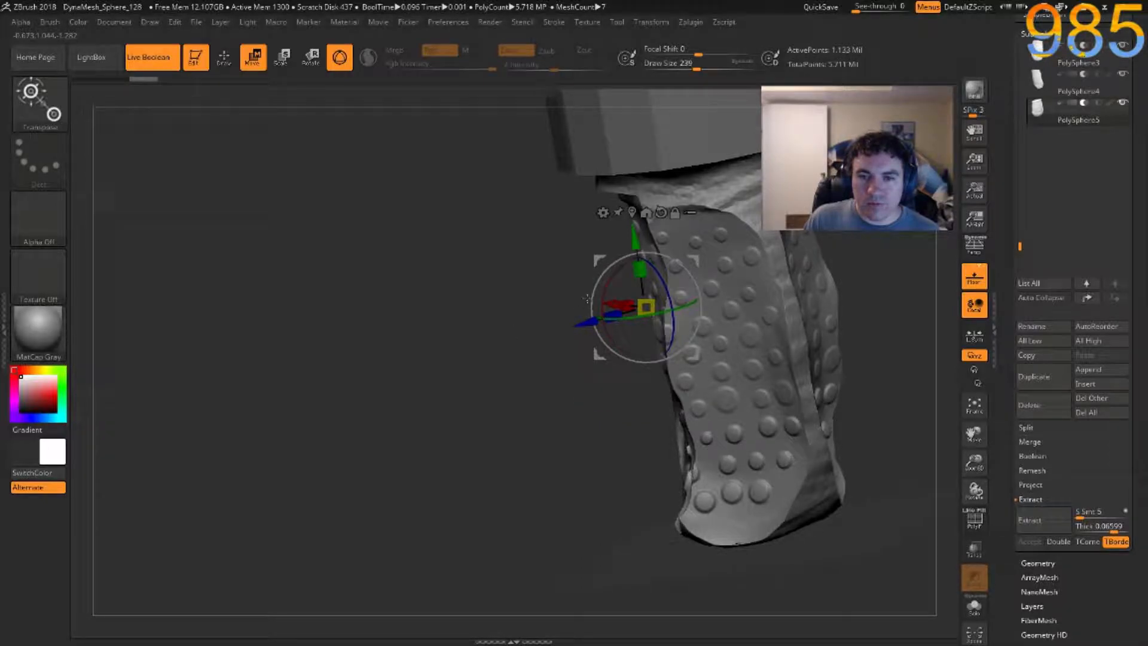
pyautogui.moveTo(509, 385); pyautogui.dragTo(533, 464)
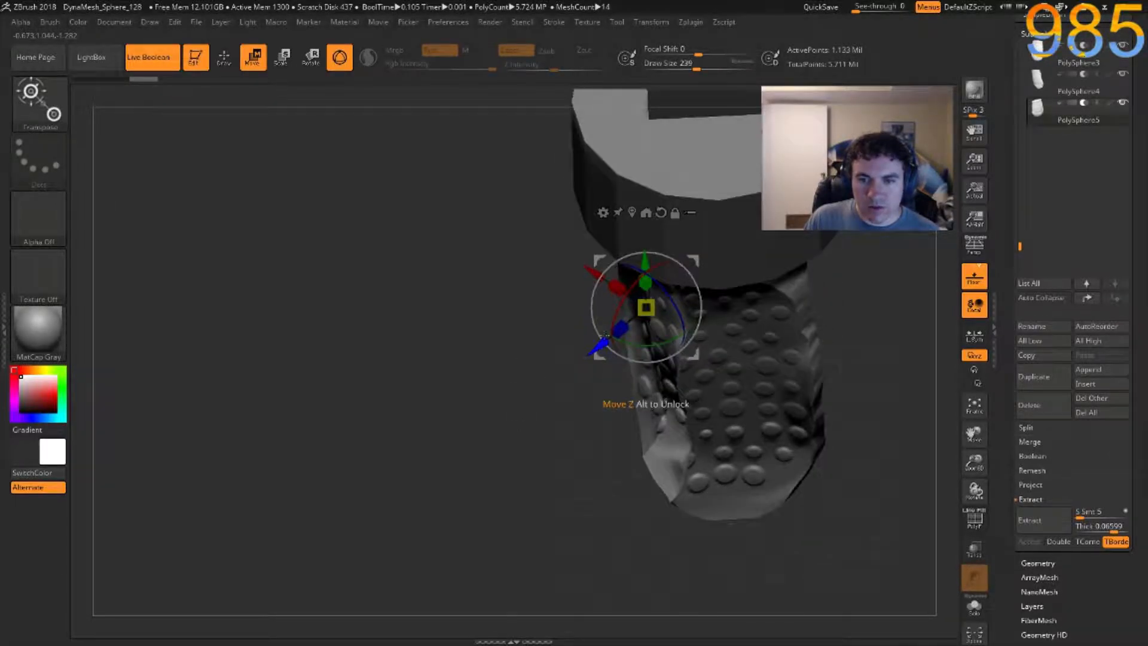
pyautogui.moveTo(599, 356); pyautogui.dragTo(606, 393)
pyautogui.moveTo(635, 477); pyautogui.dragTo(575, 400)
# Rotate the fifth subtracting copy about 20 degrees around its vertical axis and shift it upward to refine the narrow imprint.
pyautogui.moveTo(558, 364)
pyautogui.mouseDown(button='right')
pyautogui.moveTo(390, 321)
pyautogui.moveTo(401, 355)
pyautogui.moveTo(623, 366)
pyautogui.mouseUp(button='right')
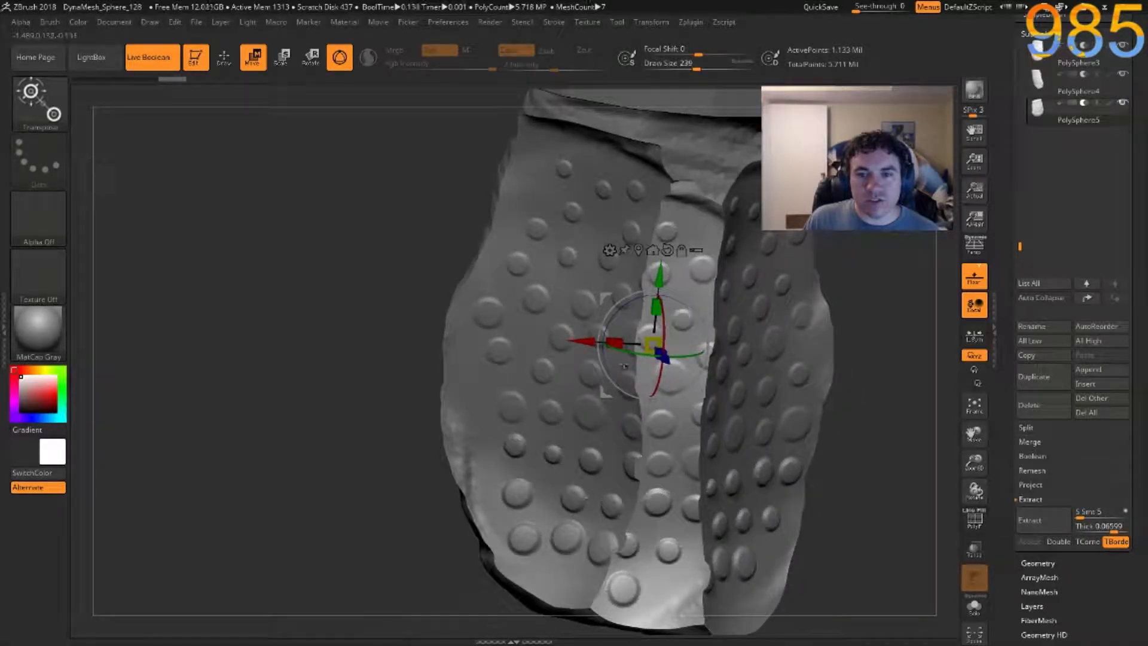
pyautogui.moveTo(634, 351); pyautogui.dragTo(652, 354)
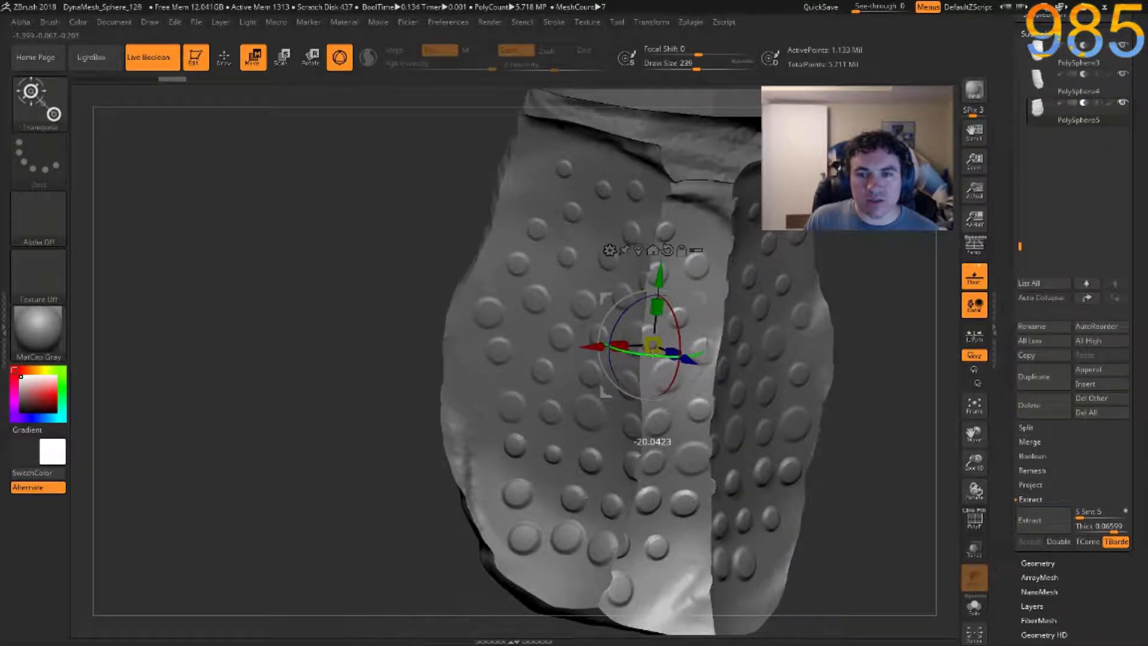
pyautogui.moveTo(337, 367); pyautogui.dragTo(703, 382, button='right')
pyautogui.moveTo(711, 363); pyautogui.dragTo(733, 380)
pyautogui.moveTo(795, 416); pyautogui.dragTo(762, 451, button='right')
pyautogui.moveTo(678, 289); pyautogui.dragTo(676, 255)
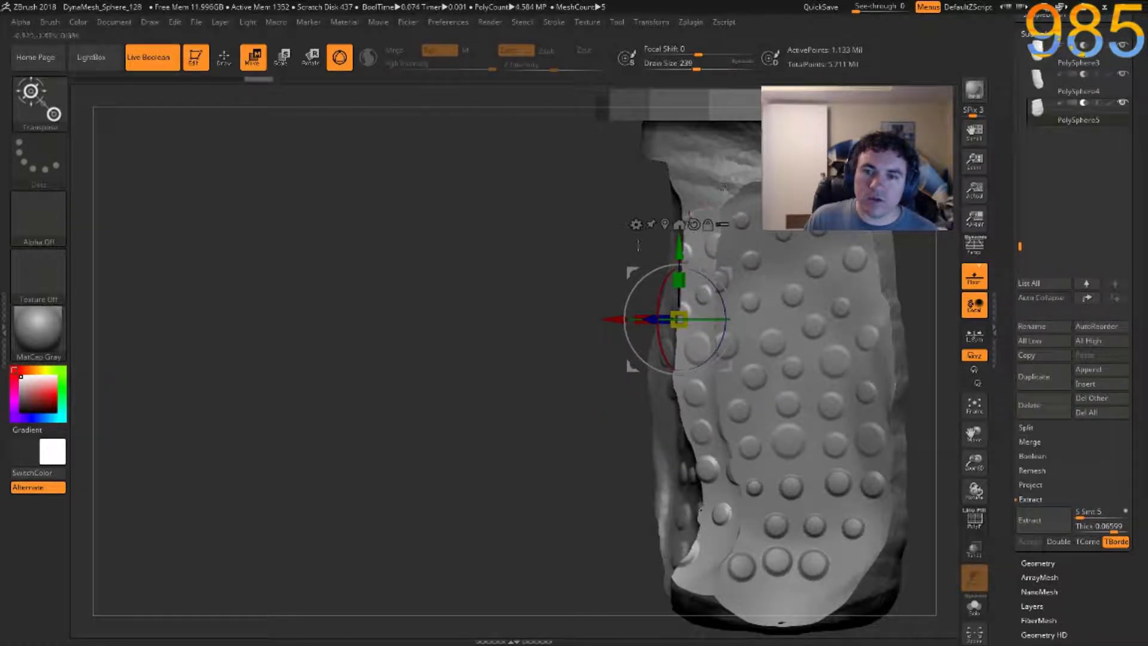
pyautogui.moveTo(533, 340); pyautogui.dragTo(636, 348, button='right')
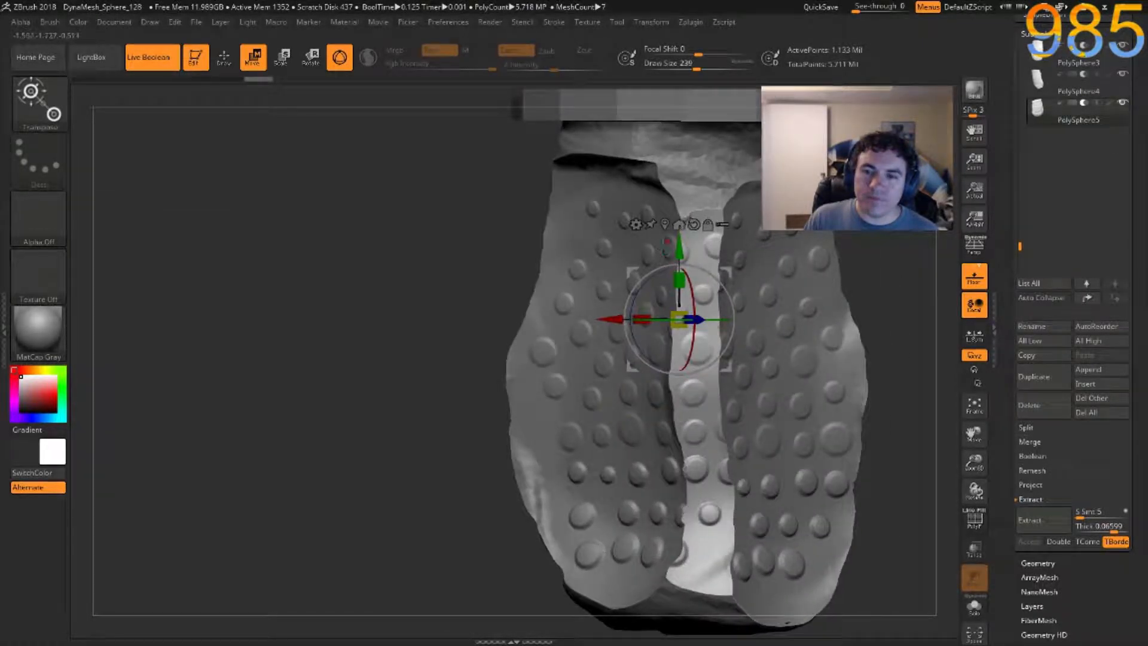
# Lower the PolySphere5 subtool slightly along the handle while checking its cut from different angles.
pyautogui.moveTo(678, 248); pyautogui.dragTo(679, 265)
pyautogui.moveTo(402, 520); pyautogui.dragTo(353, 592)
pyautogui.moveTo(650, 374); pyautogui.dragTo(672, 361)
pyautogui.moveTo(678, 259); pyautogui.dragTo(681, 275)
pyautogui.moveTo(507, 413); pyautogui.dragTo(560, 353)
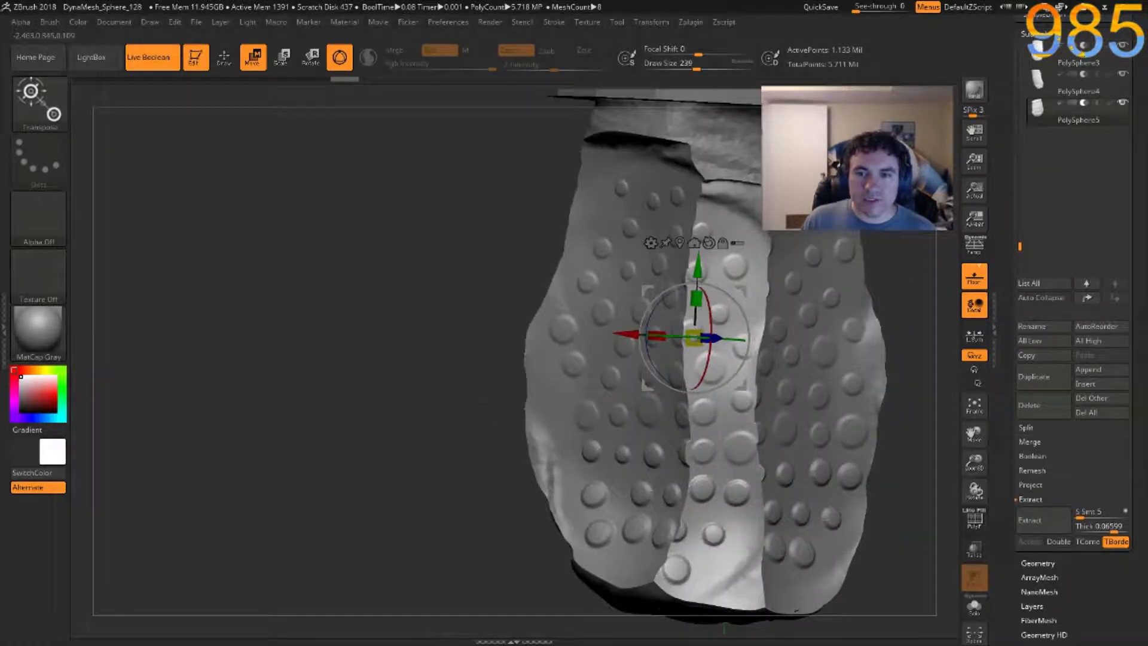
# Duplicate the PolySphere5 subtool to get another cutting piece for the handle.
pyautogui.moveTo(440, 297)
pyautogui.keyDown('ctrl'); pyautogui.mouseDown(button='right')
pyautogui.moveTo(500, 415)
pyautogui.moveTo(432, 420)
pyautogui.mouseUp(button='right'); pyautogui.keyUp('ctrl')
pyautogui.moveTo(547, 446); pyautogui.dragTo(652, 442, button='right')
pyautogui.hotkey('ctrl', 'shift')
pyautogui.hotkey('ctrl', 'shift', 'd')
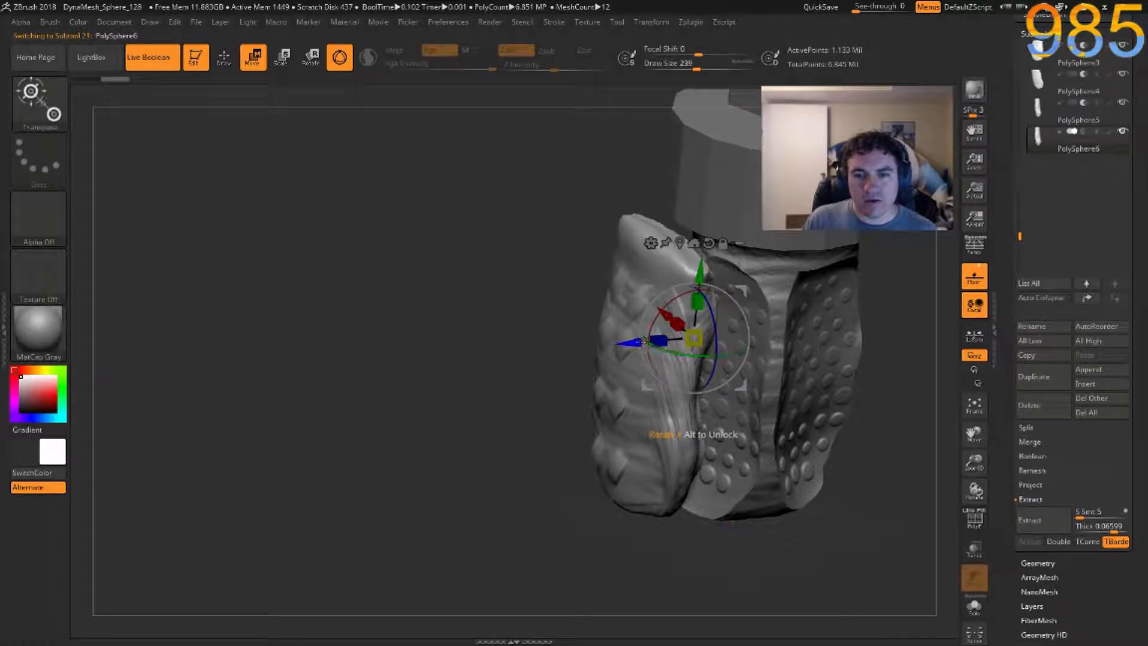
pyautogui.moveTo(884, 463); pyautogui.dragTo(861, 527, button='right')
pyautogui.moveTo(627, 341); pyautogui.dragTo(794, 361, button='right')
# Adjust the duplicate's size and placement over the handle's uncut side and set it to Boolean subtraction.
pyautogui.press('e')
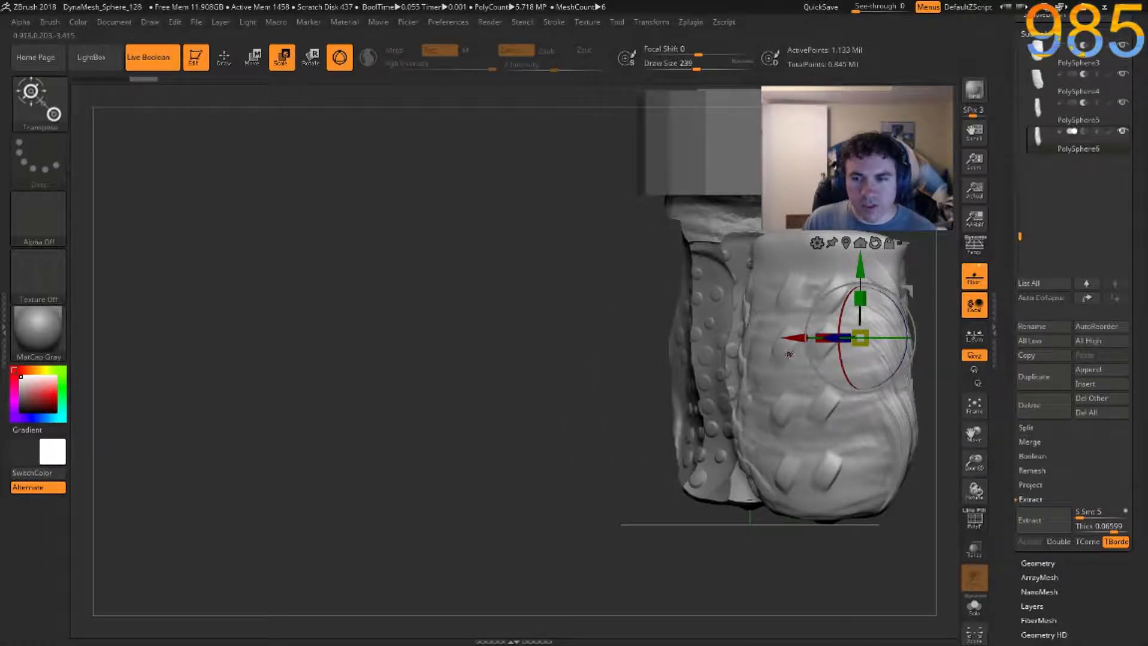
pyautogui.moveTo(852, 338)
pyautogui.mouseDown()
pyautogui.moveTo(930, 348)
pyautogui.moveTo(823, 342)
pyautogui.moveTo(844, 336)
pyautogui.mouseUp()
pyautogui.moveTo(760, 546); pyautogui.dragTo(829, 586, button='right')
pyautogui.moveTo(860, 339); pyautogui.dragTo(763, 348)
pyautogui.moveTo(830, 325); pyautogui.dragTo(847, 328)
pyautogui.click(1084, 132)
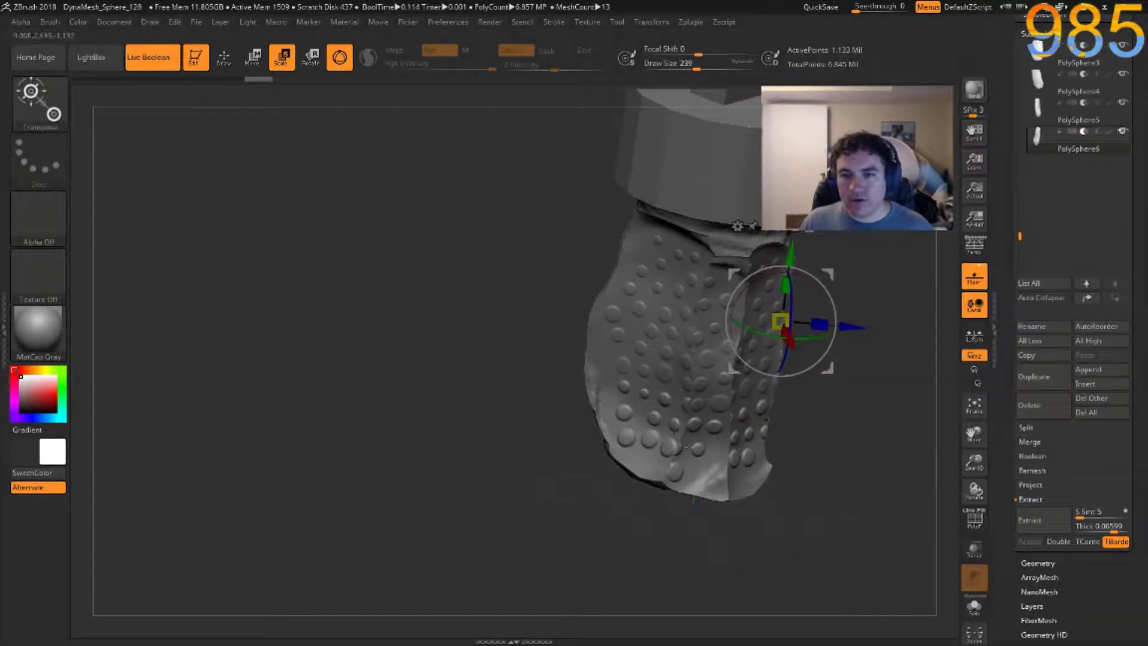
# Fine-tune the PolySphere6 cutter against the handle and check the studded grip from several sides.
pyautogui.moveTo(795, 511)
pyautogui.mouseDown()
pyautogui.moveTo(627, 456)
pyautogui.moveTo(746, 273)
pyautogui.mouseUp()
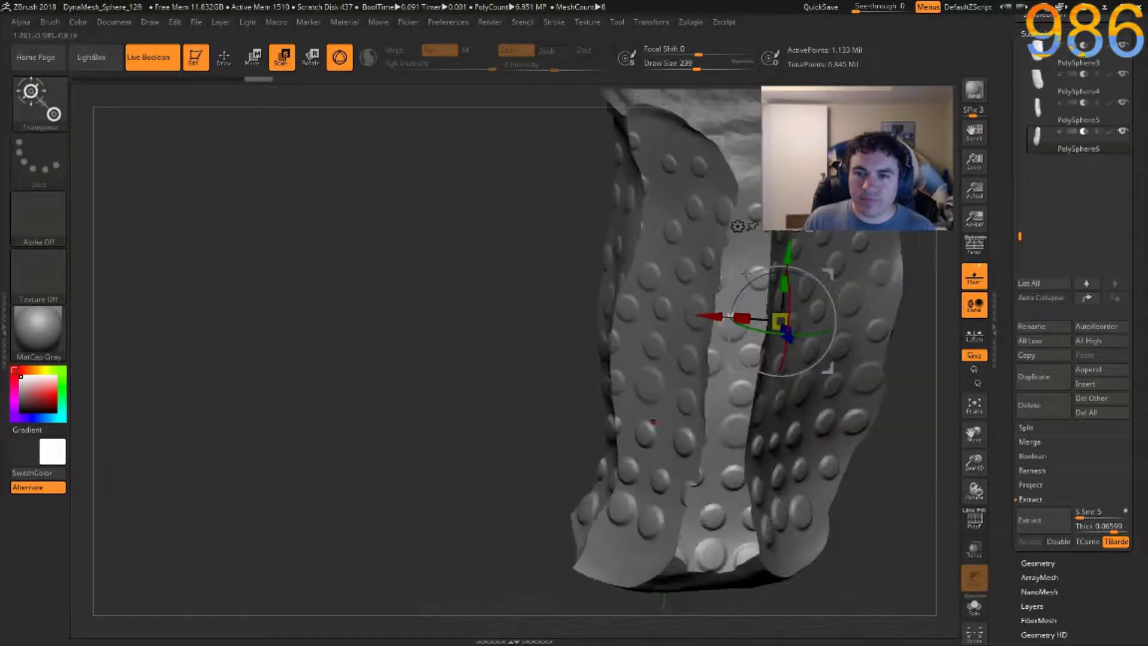
pyautogui.moveTo(788, 336); pyautogui.dragTo(779, 306)
pyautogui.moveTo(397, 439)
pyautogui.mouseDown()
pyautogui.moveTo(407, 425)
pyautogui.moveTo(317, 437)
pyautogui.mouseUp()
pyautogui.keyDown('ctrl'); pyautogui.moveTo(455, 454); pyautogui.dragTo(473, 395, button='right'); pyautogui.keyUp('ctrl')
pyautogui.keyDown('alt'); pyautogui.moveTo(597, 398); pyautogui.dragTo(402, 493); pyautogui.keyUp('alt')
pyautogui.moveTo(475, 461); pyautogui.dragTo(526, 488)
# Delete the six handle cutter subtools, PolySphere6 through PolySphere1.
pyautogui.moveTo(1020, 237); pyautogui.dragTo(1020, 177)
pyautogui.click(1034, 170)
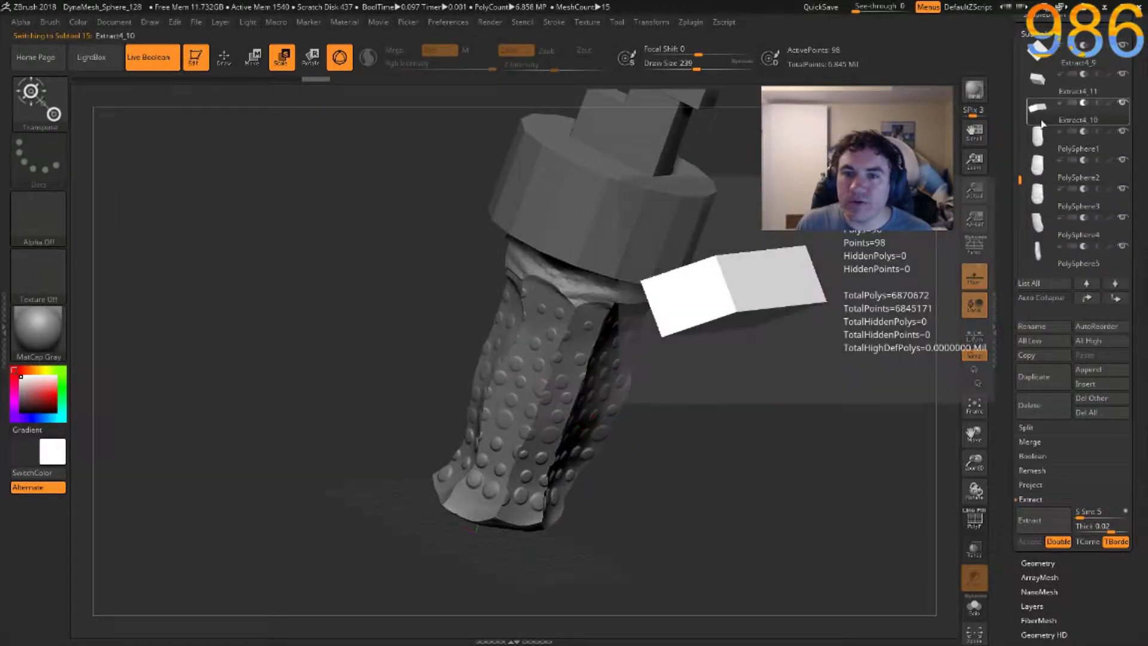
pyautogui.click(1031, 225)
pyautogui.moveTo(1024, 191); pyautogui.dragTo(1021, 236)
pyautogui.click(1039, 137)
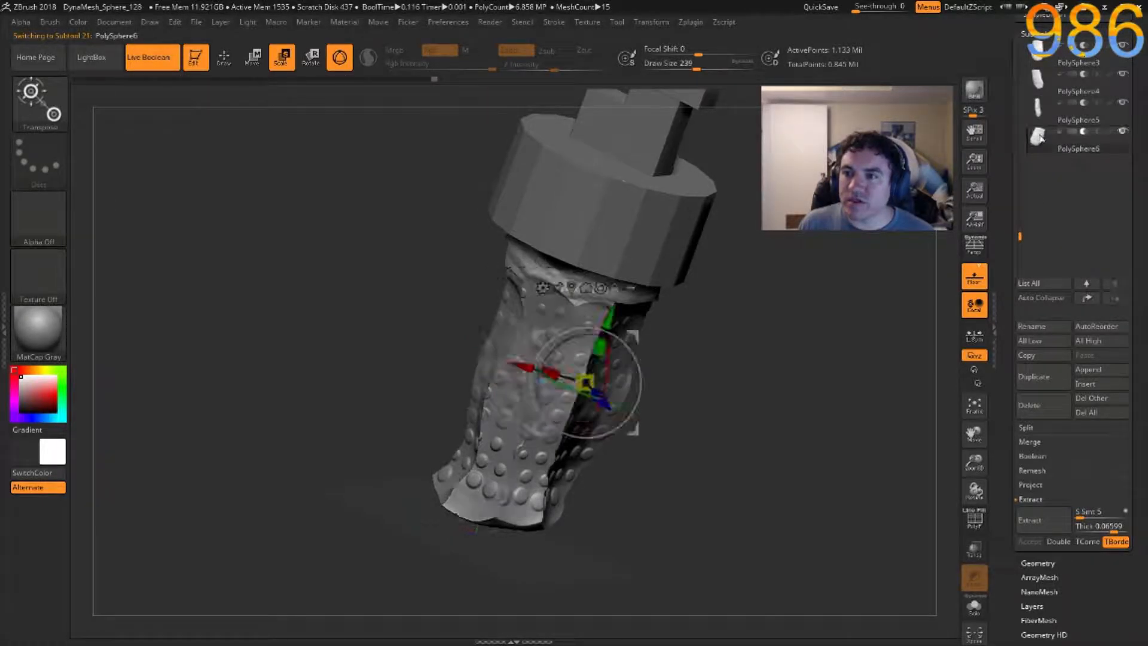
pyautogui.click(1029, 405)
pyautogui.click(1029, 407)
pyautogui.click(1030, 406)
pyautogui.click(1030, 407)
pyautogui.click(1029, 406)
pyautogui.click(1030, 407)
# Choose the ClayBuildup brush, make the PolySphere handle the active subtool, and set the draw size to 51.
pyautogui.moveTo(756, 425); pyautogui.dragTo(798, 329)
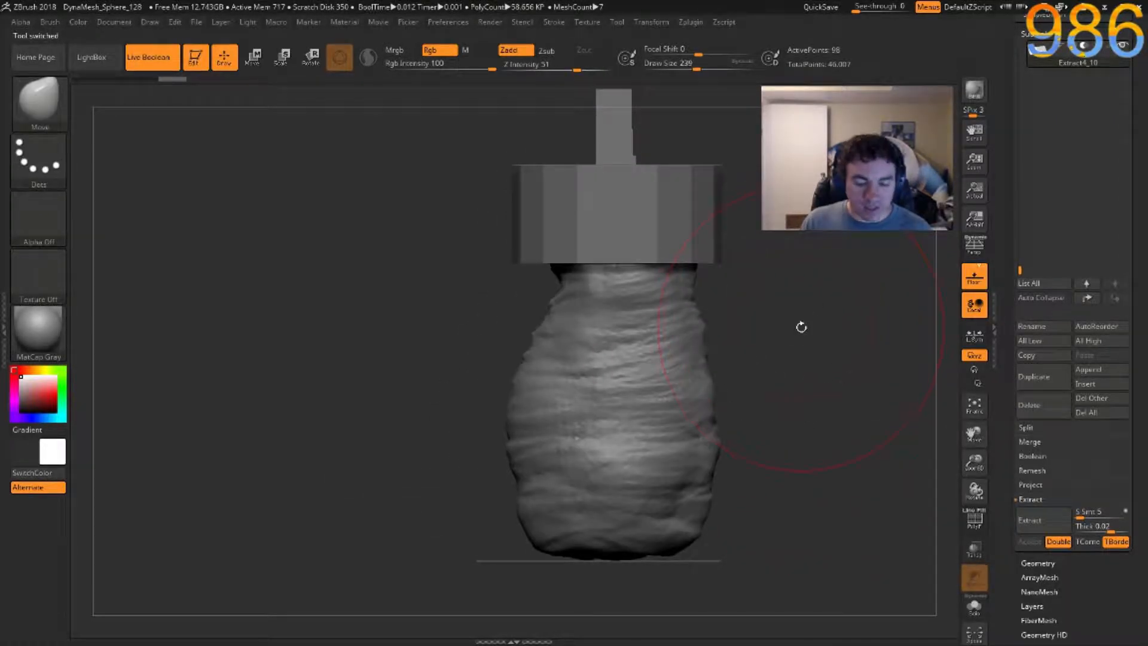
pyautogui.press('b')
pyautogui.press('c')
pyautogui.press('b')
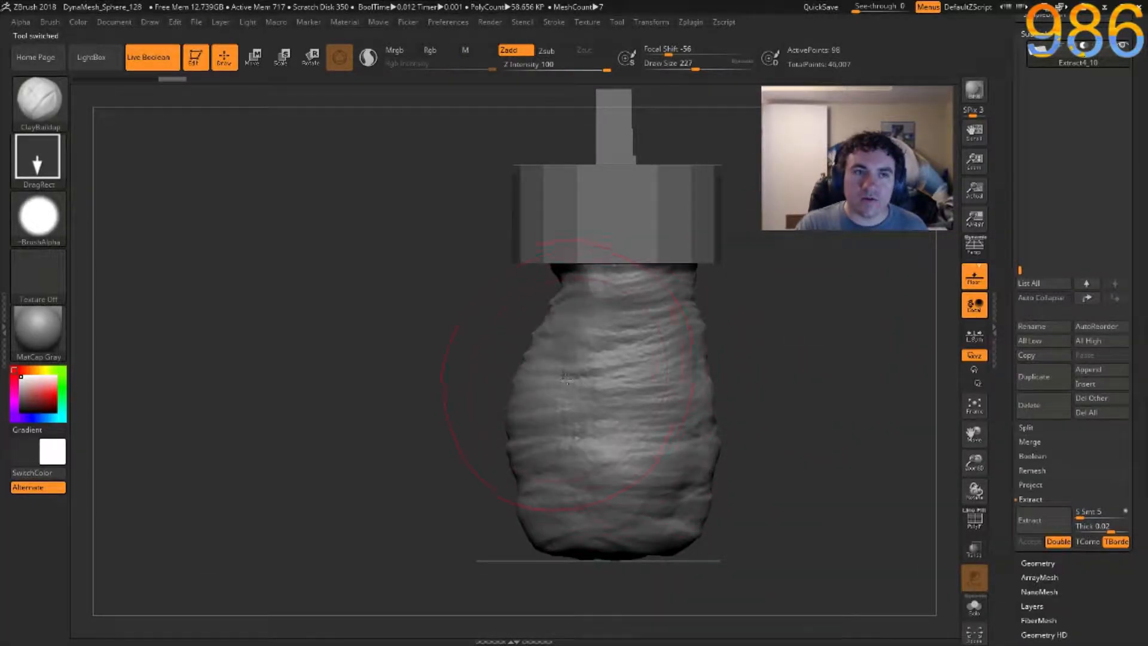
pyautogui.moveTo(472, 374); pyautogui.dragTo(535, 359)
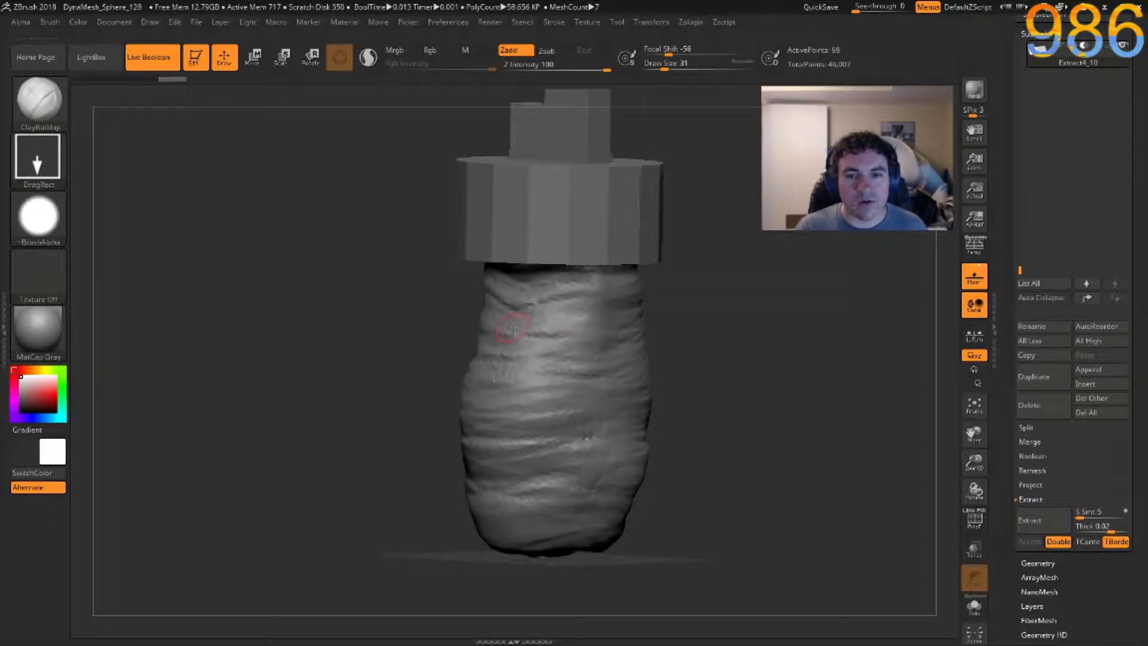
pyautogui.press('ctrl')
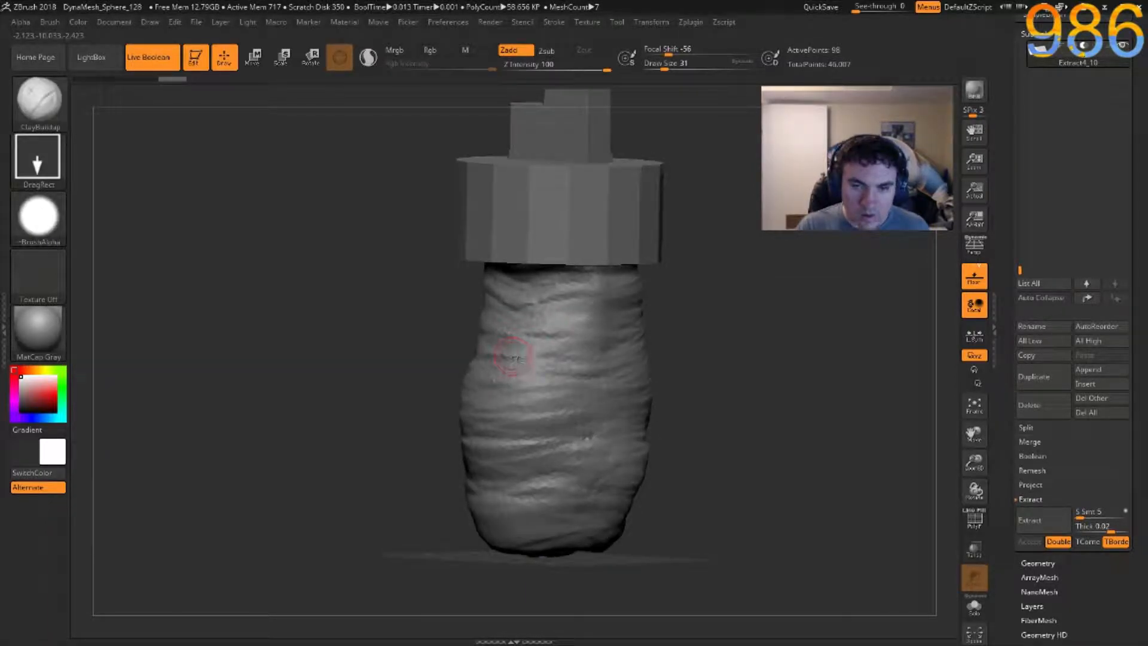
pyautogui.keyDown('alt'); pyautogui.click(511, 357); pyautogui.keyUp('alt')
pyautogui.press(']')
pyautogui.press(']')
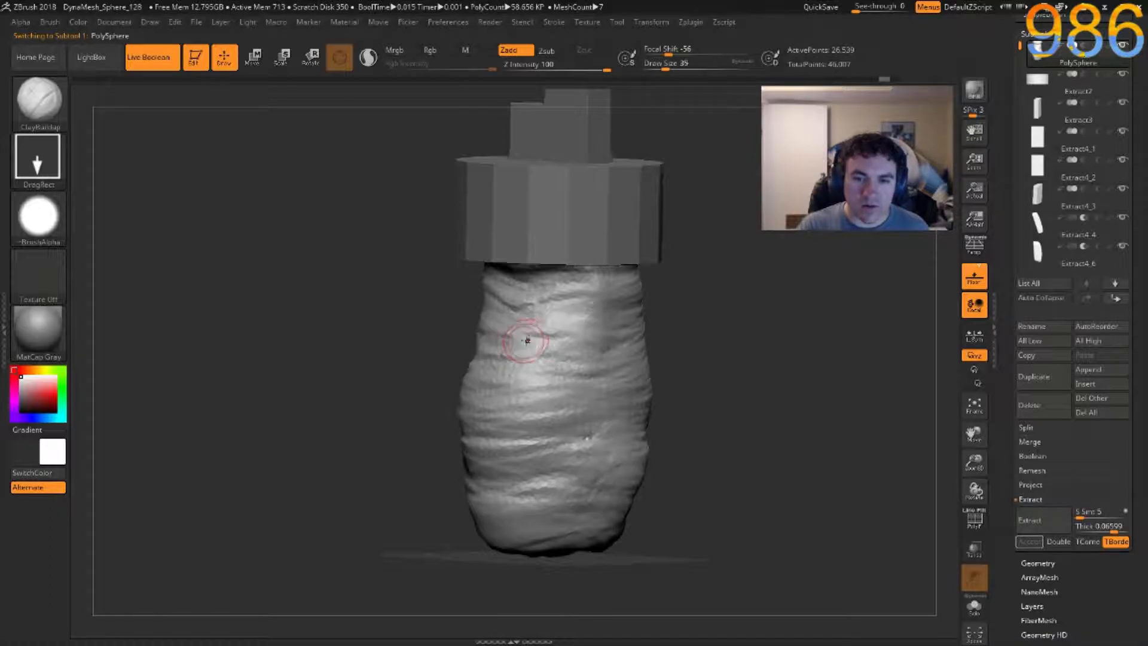
pyautogui.moveTo(571, 331); pyautogui.dragTo(554, 333)
pyautogui.press('ctrl')
pyautogui.hotkey('ctrl', 'z')
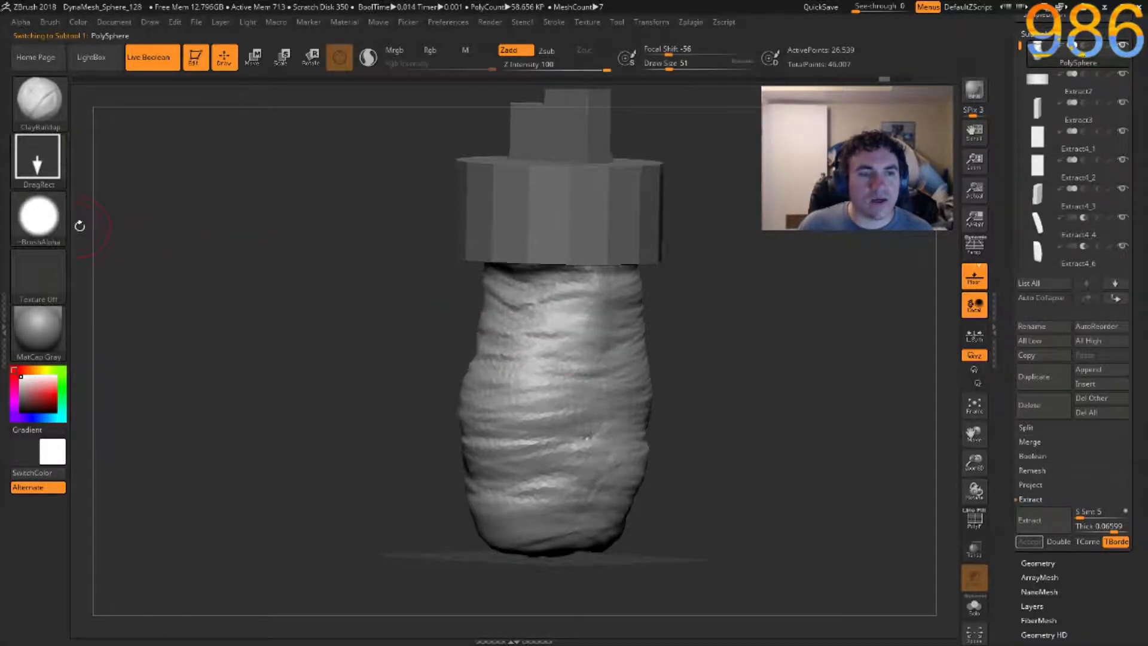
# Configure the ClayBuildup brush with no alpha and a FreeHand stroke, with Sculptris Pro enabled.
pyautogui.press('b')
pyautogui.click(38, 215)
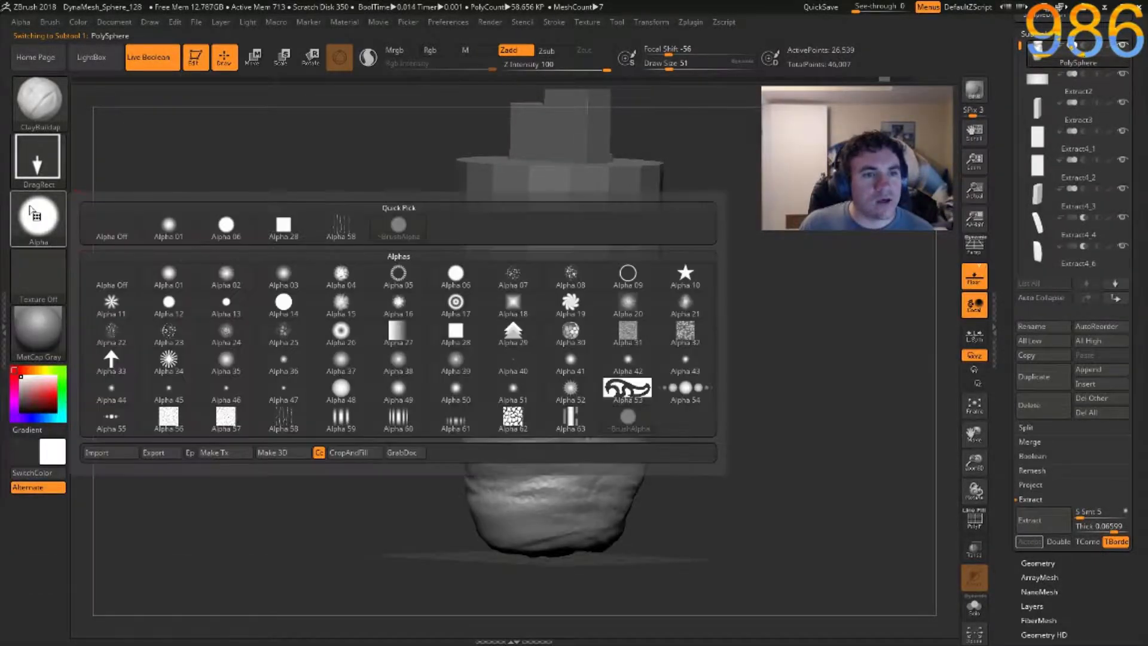
pyautogui.click(121, 275)
pyautogui.click(38, 156)
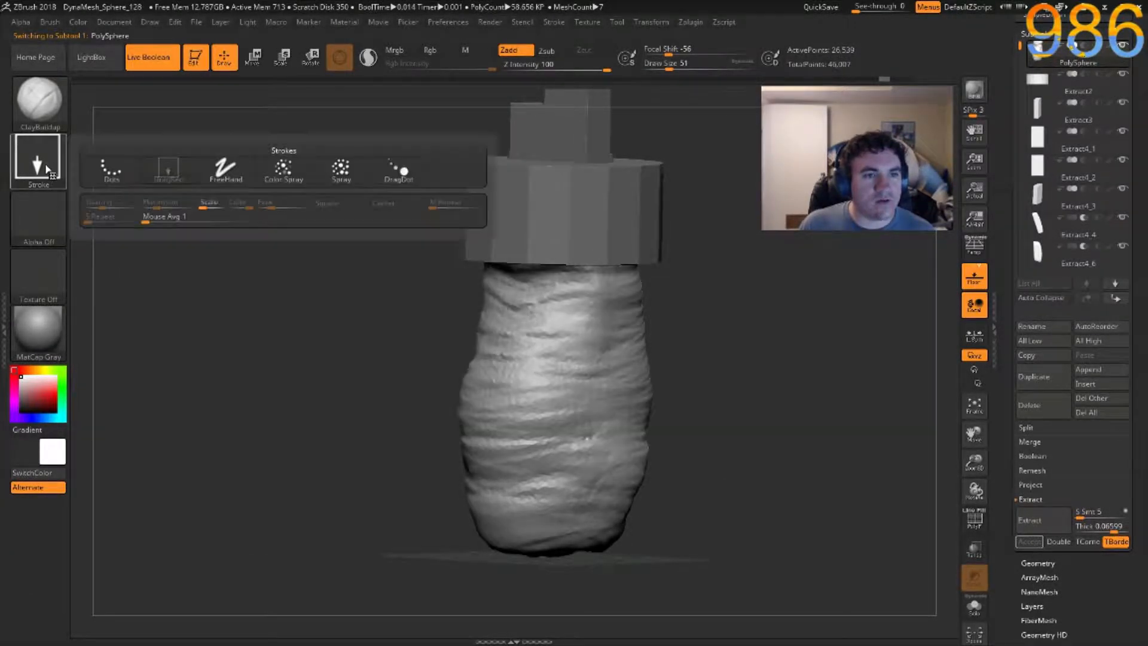
pyautogui.click(232, 170)
pyautogui.click(368, 57)
# Set the brush's Z Intensity to 3 and sculpt a light stroke across the upper handle.
pyautogui.moveTo(575, 338)
pyautogui.mouseDown()
pyautogui.moveTo(499, 325)
pyautogui.moveTo(558, 335)
pyautogui.mouseUp()
pyautogui.hotkey('ctrl', 'z')
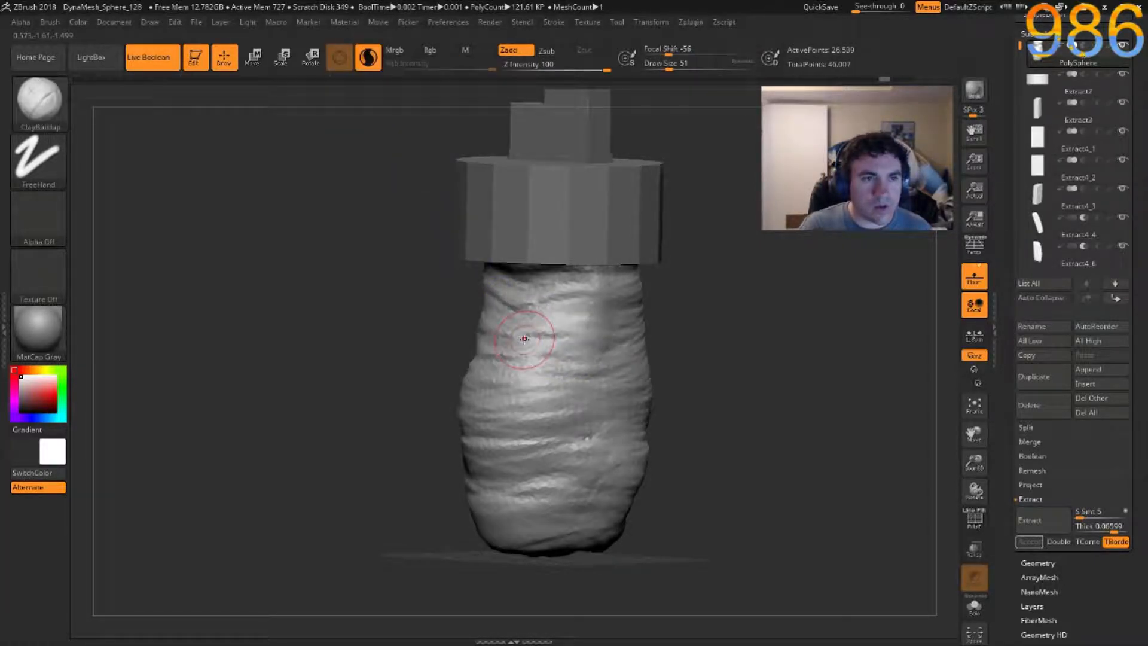
pyautogui.click(521, 68)
pyautogui.write('3')
pyautogui.press('Return')
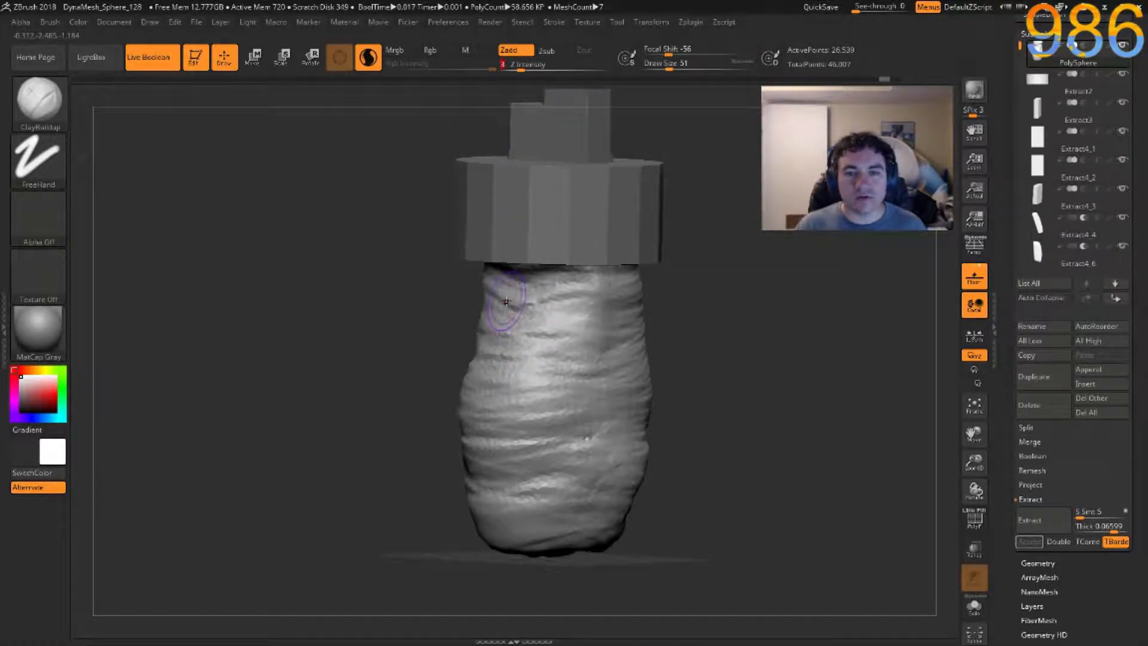
pyautogui.moveTo(588, 339)
pyautogui.mouseDown()
pyautogui.moveTo(553, 326)
pyautogui.moveTo(501, 340)
pyautogui.mouseUp()
# Give the brush a square alpha and sculpt rough wrap-like strokes over the handle and toward its base.
pyautogui.click(38, 218)
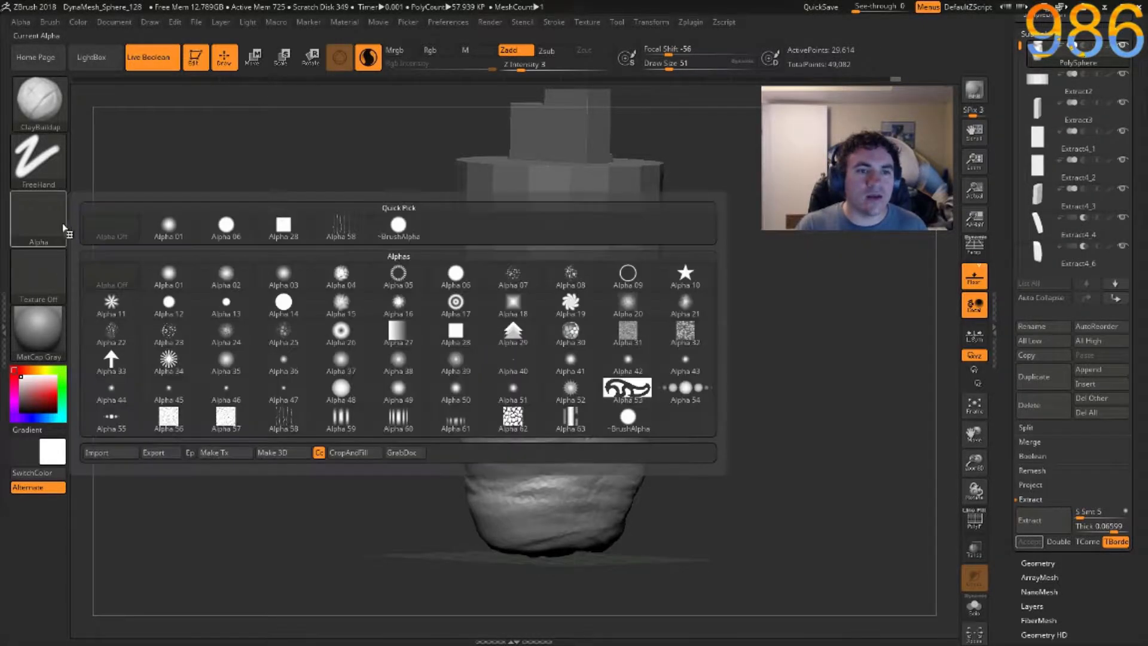
pyautogui.click(310, 276)
pyautogui.moveTo(579, 318)
pyautogui.mouseDown()
pyautogui.moveTo(508, 386)
pyautogui.moveTo(574, 413)
pyautogui.moveTo(481, 430)
pyautogui.moveTo(589, 443)
pyautogui.moveTo(583, 428)
pyautogui.moveTo(470, 442)
pyautogui.moveTo(526, 439)
pyautogui.mouseUp()
pyautogui.moveTo(526, 411)
pyautogui.mouseDown()
pyautogui.moveTo(546, 414)
pyautogui.moveTo(497, 509)
pyautogui.moveTo(392, 497)
pyautogui.mouseUp()
pyautogui.keyDown('shift'); pyautogui.moveTo(667, 508); pyautogui.dragTo(622, 408); pyautogui.keyUp('shift')
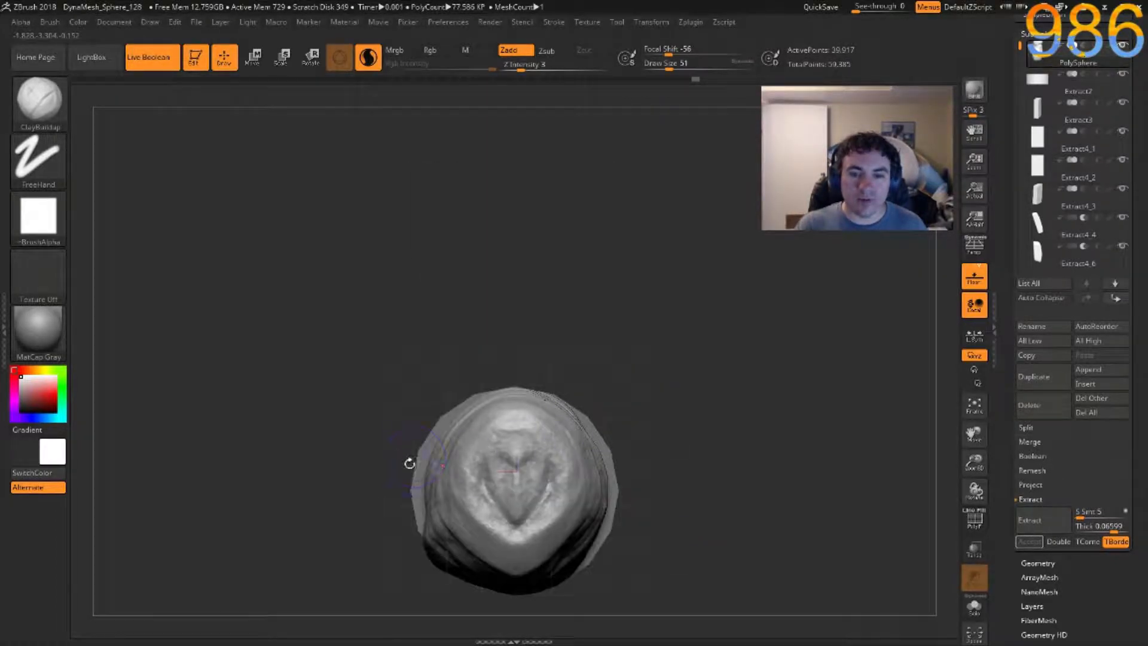
pyautogui.keyDown('shift'); pyautogui.moveTo(461, 379); pyautogui.dragTo(614, 394); pyautogui.keyUp('shift')
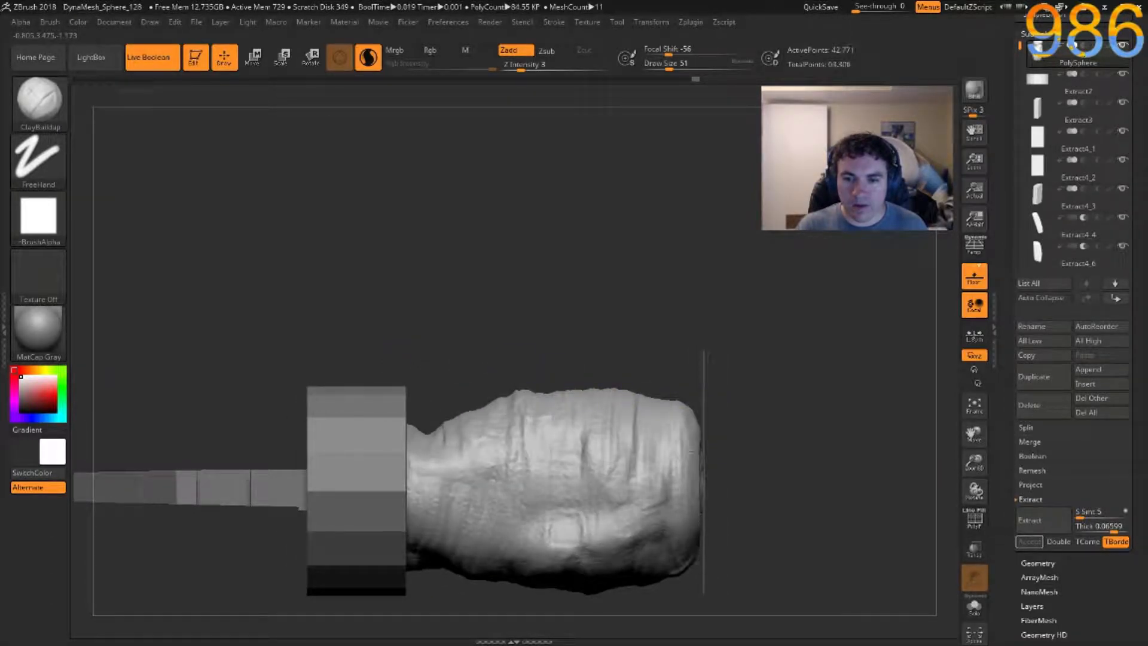
pyautogui.moveTo(689, 435)
pyautogui.mouseDown()
pyautogui.moveTo(687, 415)
pyautogui.moveTo(727, 358)
pyautogui.mouseUp()
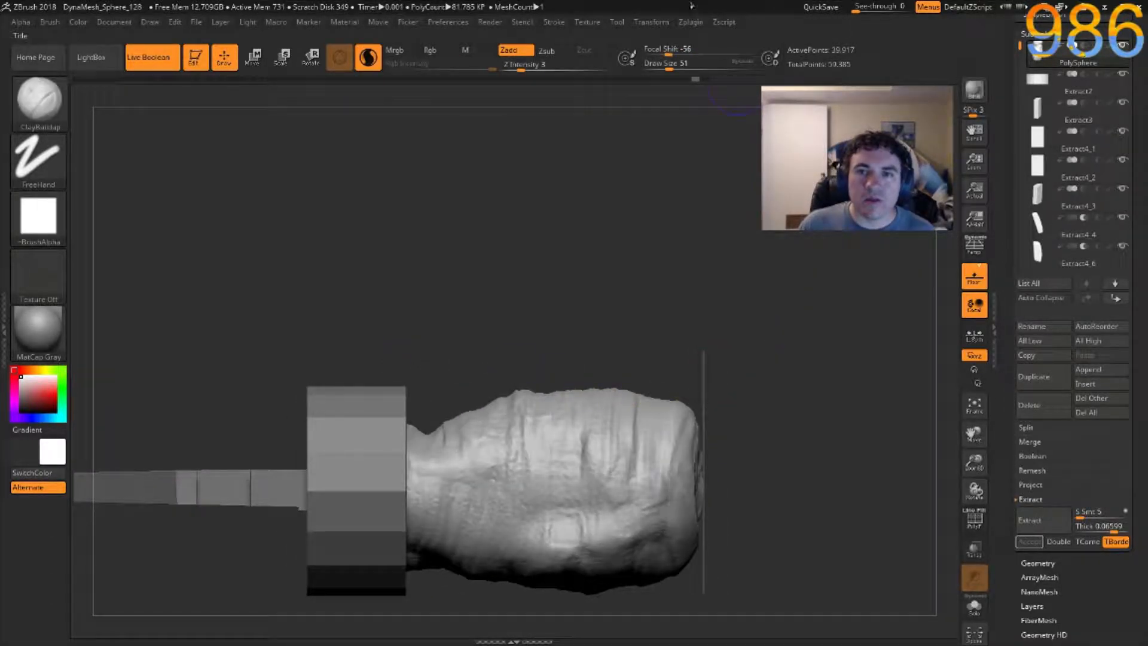
# Activate radial symmetry around the handle's long axis.
pyautogui.click(689, 23)
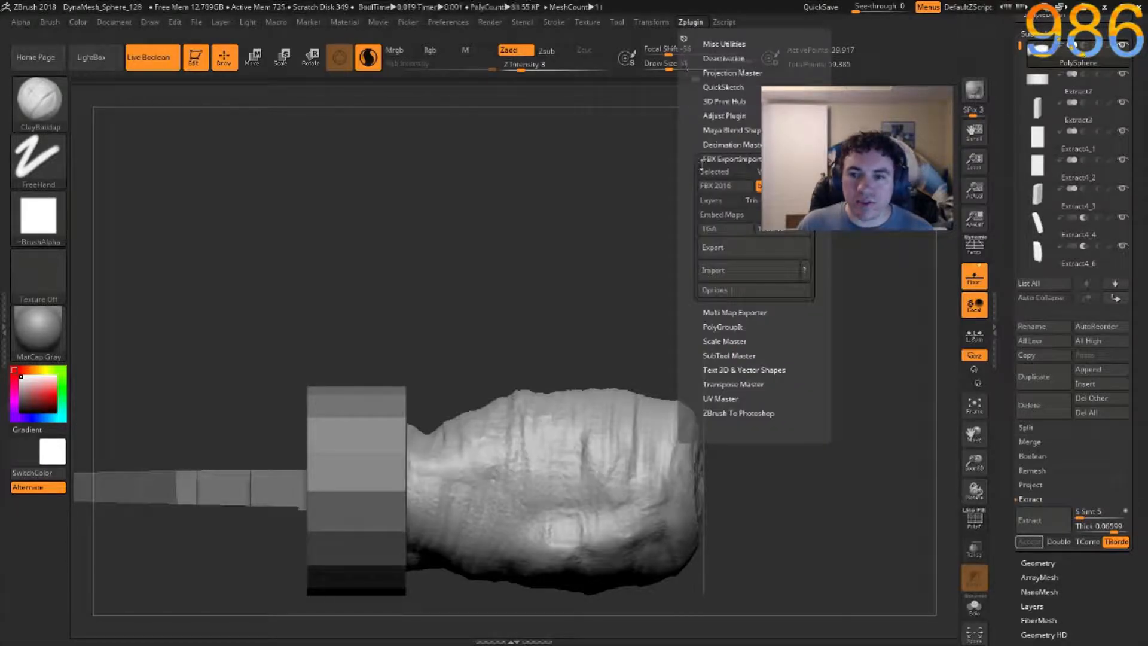
pyautogui.click(649, 23)
pyautogui.click(687, 335)
pyautogui.click(695, 348)
pyautogui.click(662, 348)
pyautogui.click(662, 365)
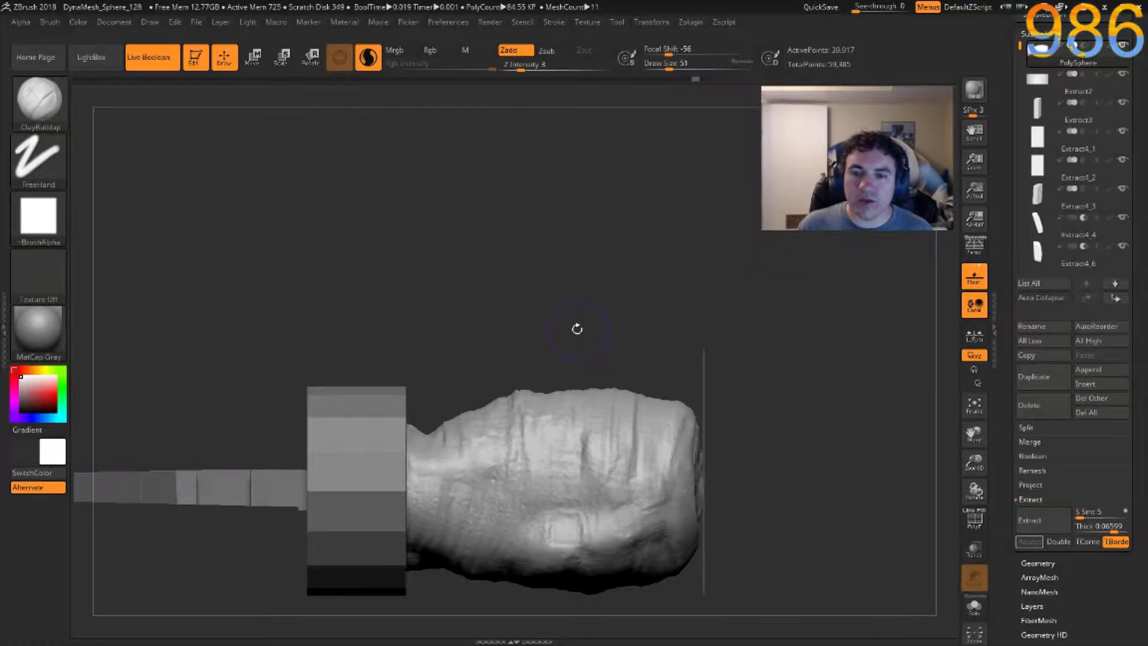
# Sculpt radial ClayBuildup strokes around the lower end of the handle.
pyautogui.moveTo(577, 328); pyautogui.dragTo(677, 449)
pyautogui.keyDown('shift'); pyautogui.moveTo(697, 360); pyautogui.dragTo(746, 337); pyautogui.keyUp('shift')
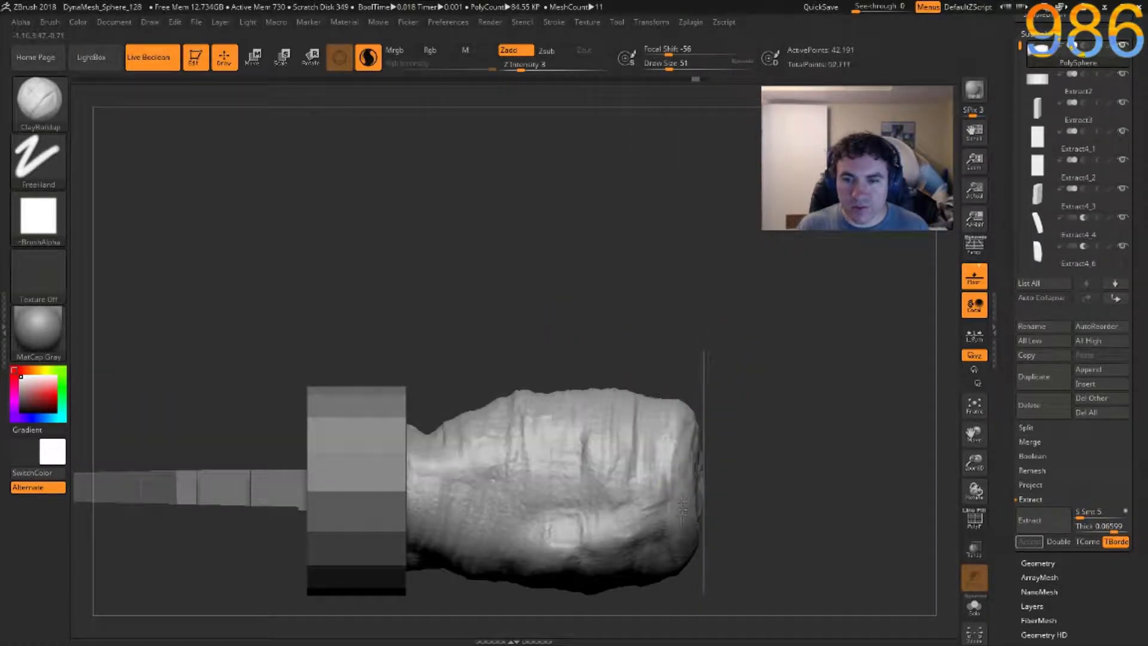
pyautogui.moveTo(710, 533)
pyautogui.mouseDown()
pyautogui.moveTo(736, 552)
pyautogui.moveTo(705, 527)
pyautogui.moveTo(715, 545)
pyautogui.moveTo(688, 532)
pyautogui.moveTo(703, 552)
pyautogui.moveTo(710, 457)
pyautogui.moveTo(729, 453)
pyautogui.moveTo(735, 477)
pyautogui.mouseUp()
pyautogui.moveTo(735, 477); pyautogui.dragTo(664, 440, button='right')
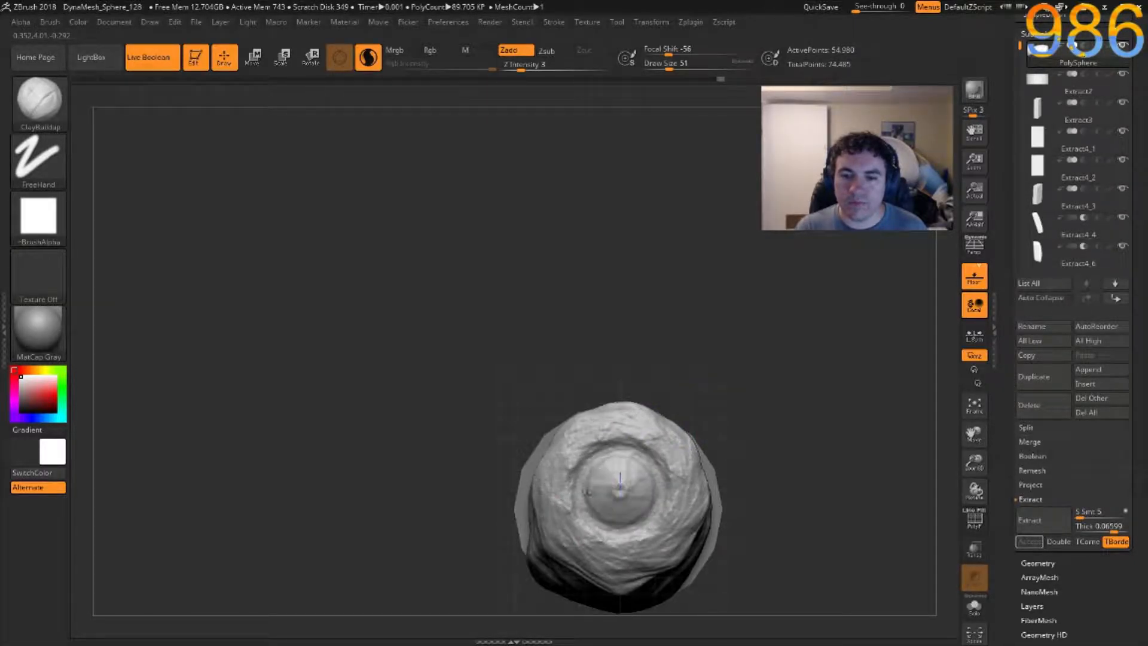
# Build up concentric rings around the central knob on the handle's end face and out to the rim.
pyautogui.moveTo(609, 463); pyautogui.dragTo(619, 474)
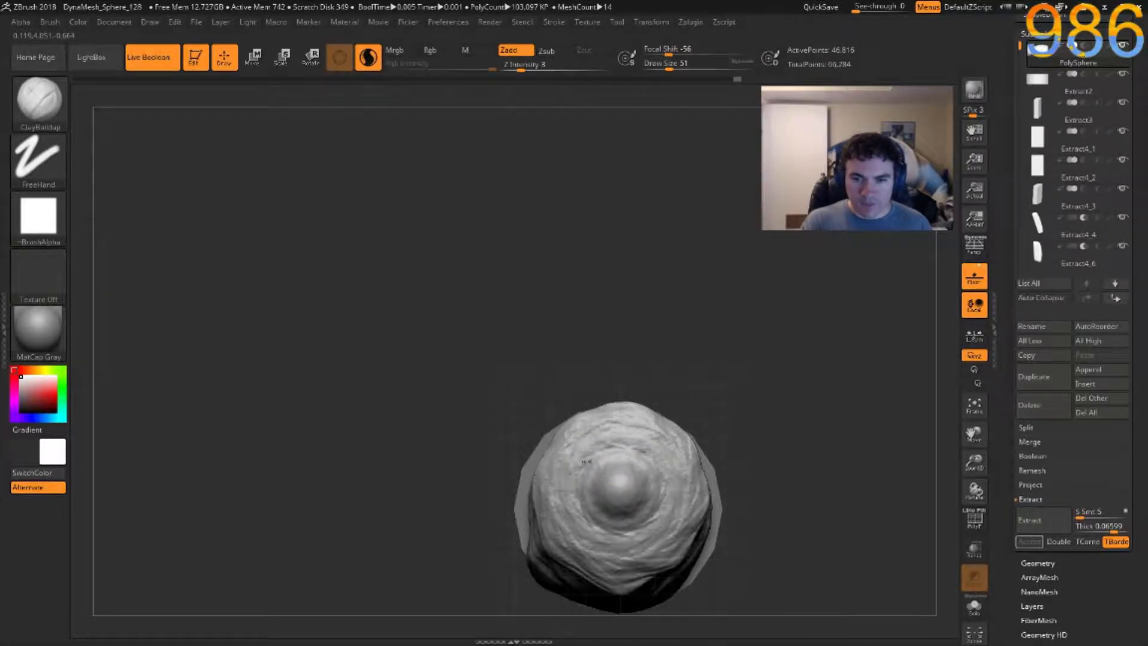
pyautogui.moveTo(597, 439); pyautogui.dragTo(581, 465)
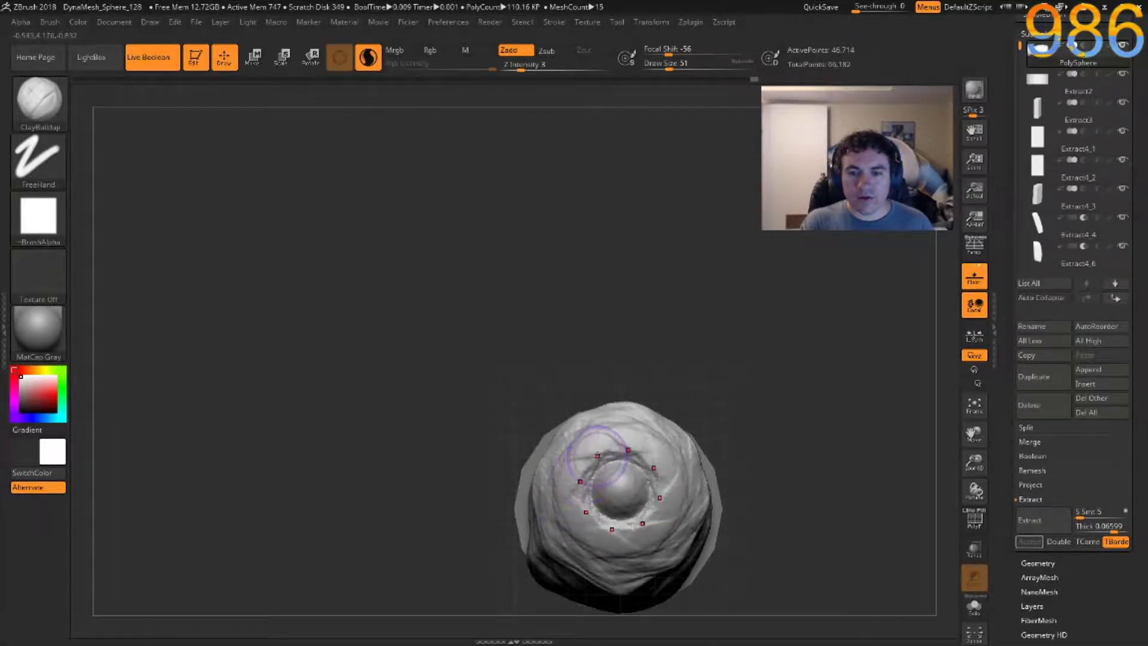
pyautogui.moveTo(597, 461); pyautogui.dragTo(577, 456)
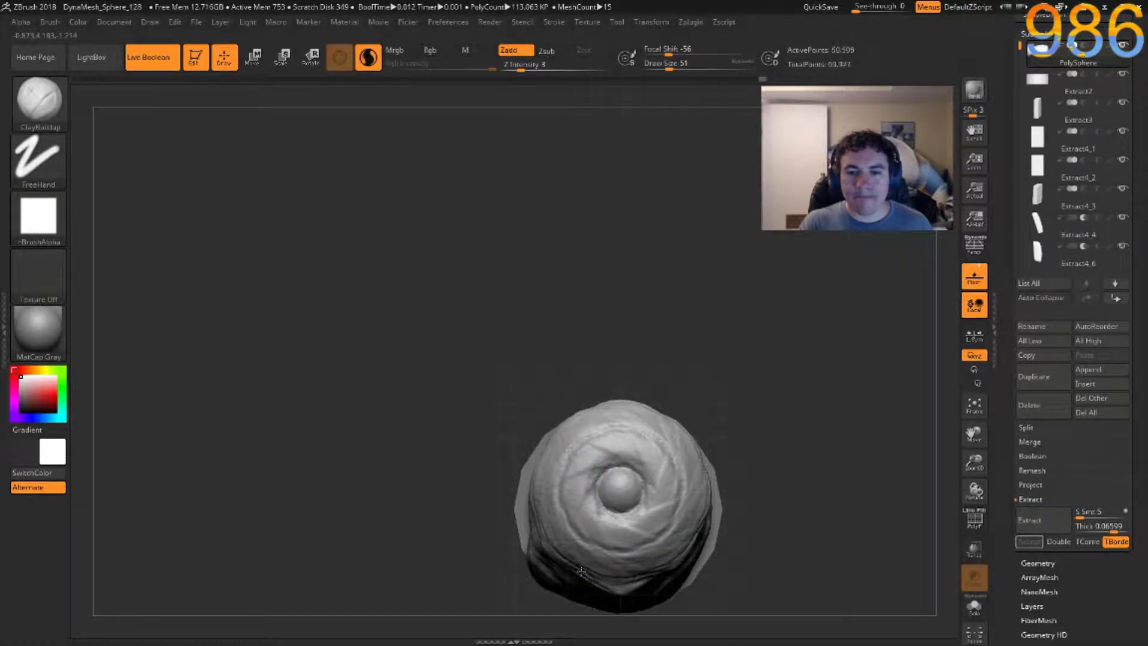
pyautogui.moveTo(561, 510); pyautogui.dragTo(578, 545)
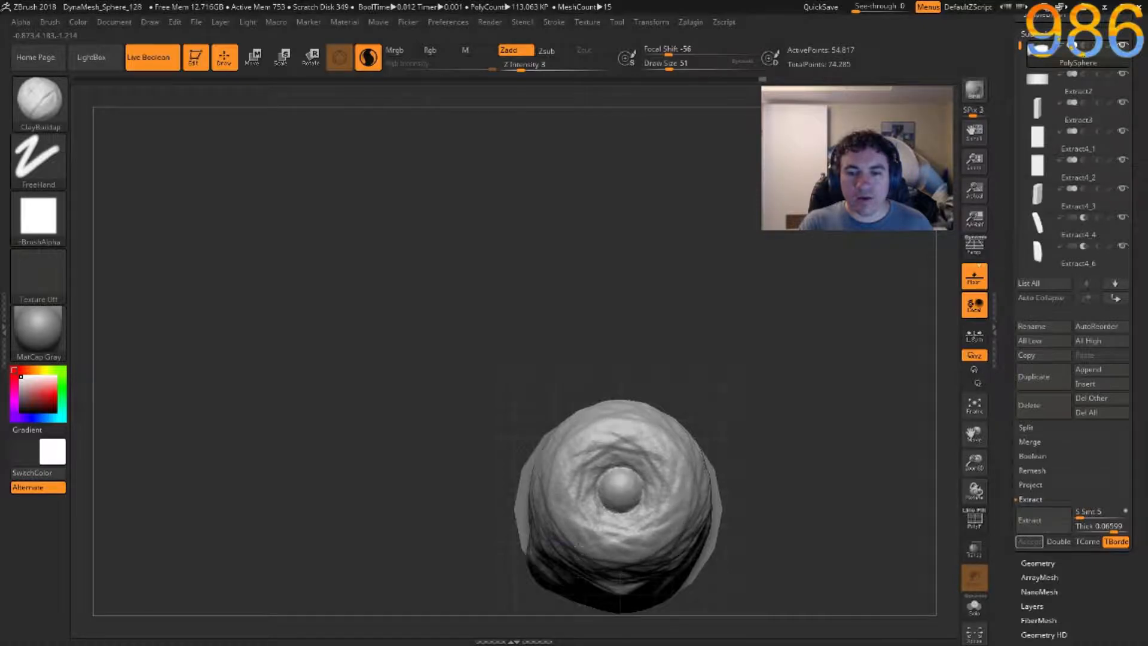
pyautogui.moveTo(576, 471); pyautogui.dragTo(553, 441)
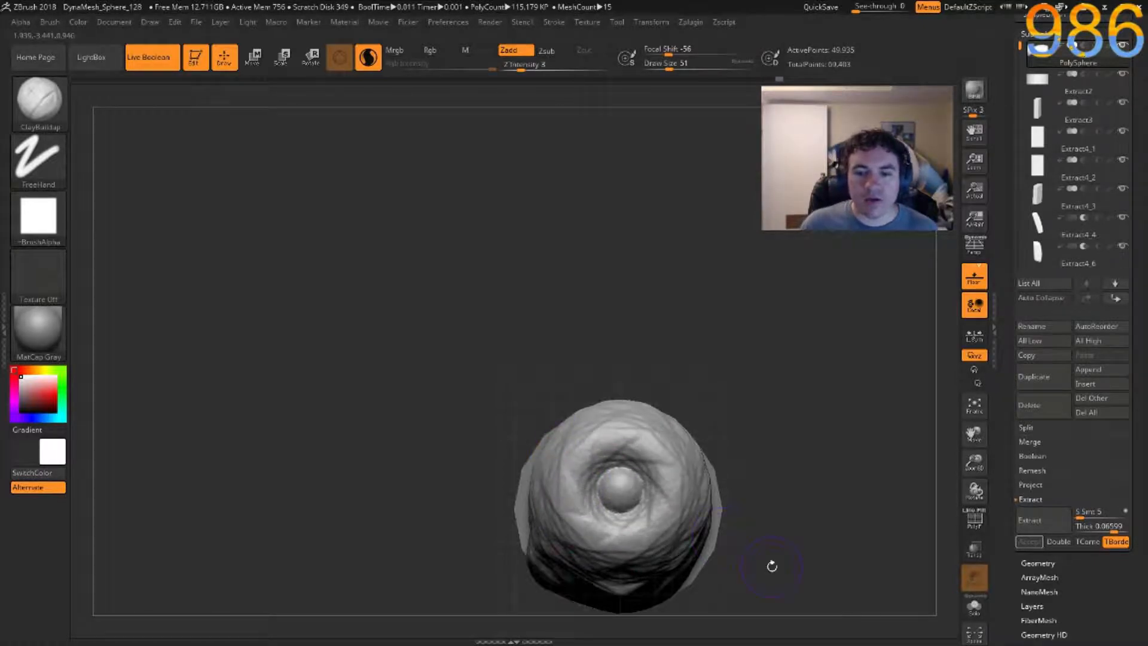
# Review the sculpted handle with the whole blade and make the blade's tip piece the active subtool.
pyautogui.moveTo(615, 341); pyautogui.dragTo(515, 330)
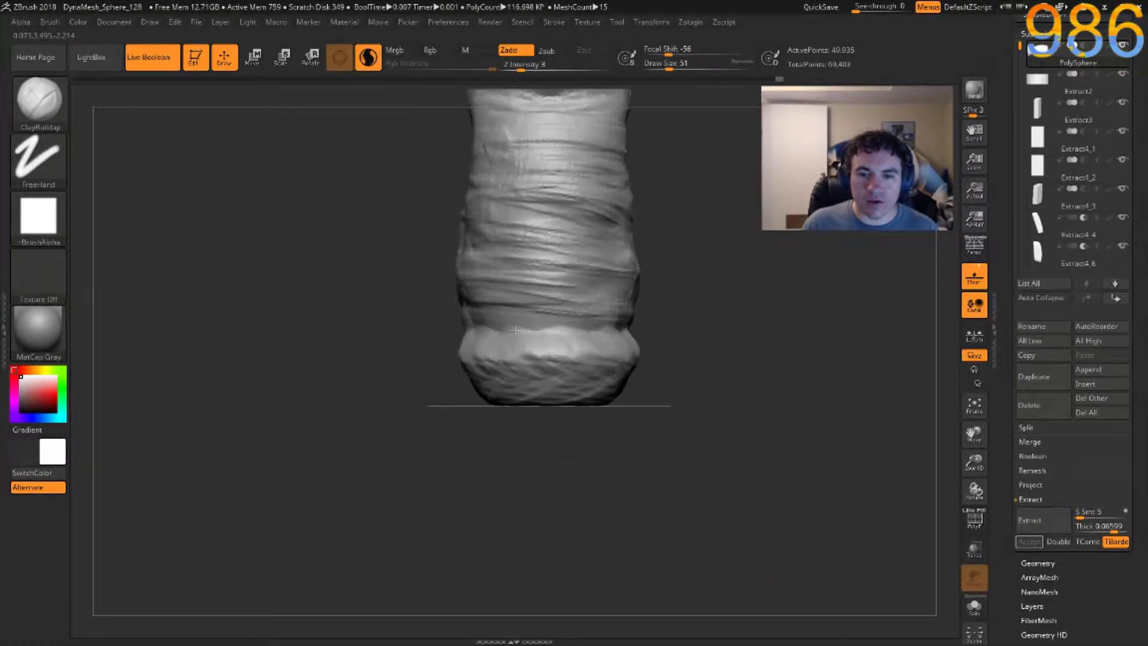
pyautogui.keyDown('ctrl'); pyautogui.moveTo(663, 420); pyautogui.dragTo(639, 450, button='right'); pyautogui.keyUp('ctrl')
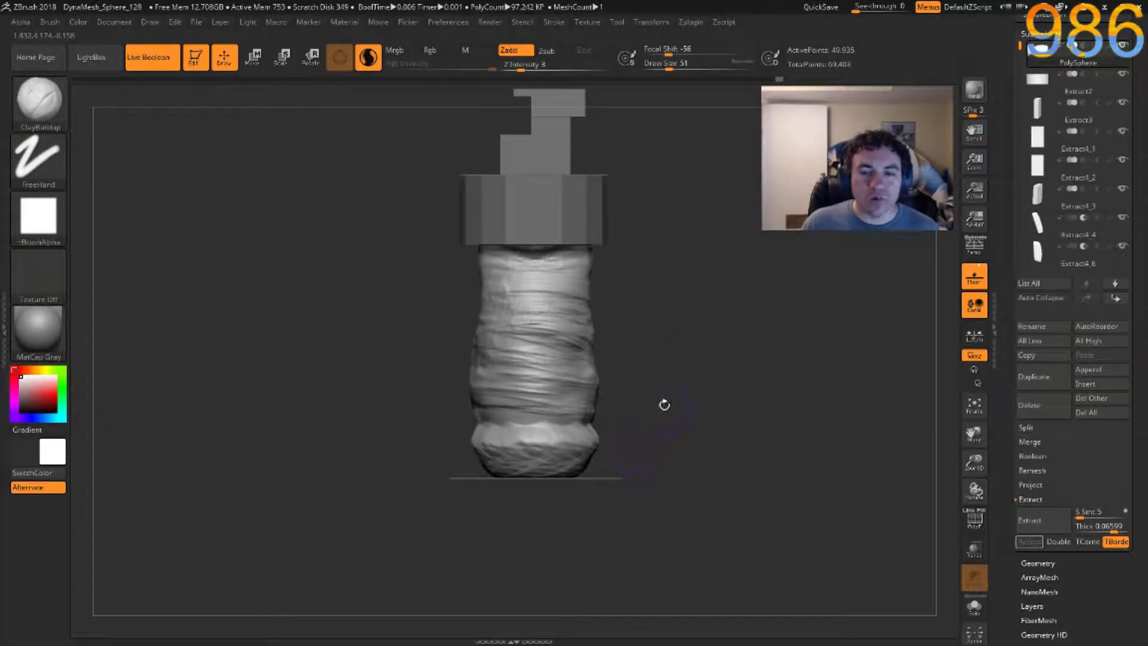
pyautogui.keyDown('alt'); pyautogui.moveTo(664, 403); pyautogui.dragTo(649, 485, button='right'); pyautogui.keyUp('alt')
pyautogui.keyDown('ctrl'); pyautogui.moveTo(638, 385); pyautogui.dragTo(615, 489, button='right'); pyautogui.keyUp('ctrl')
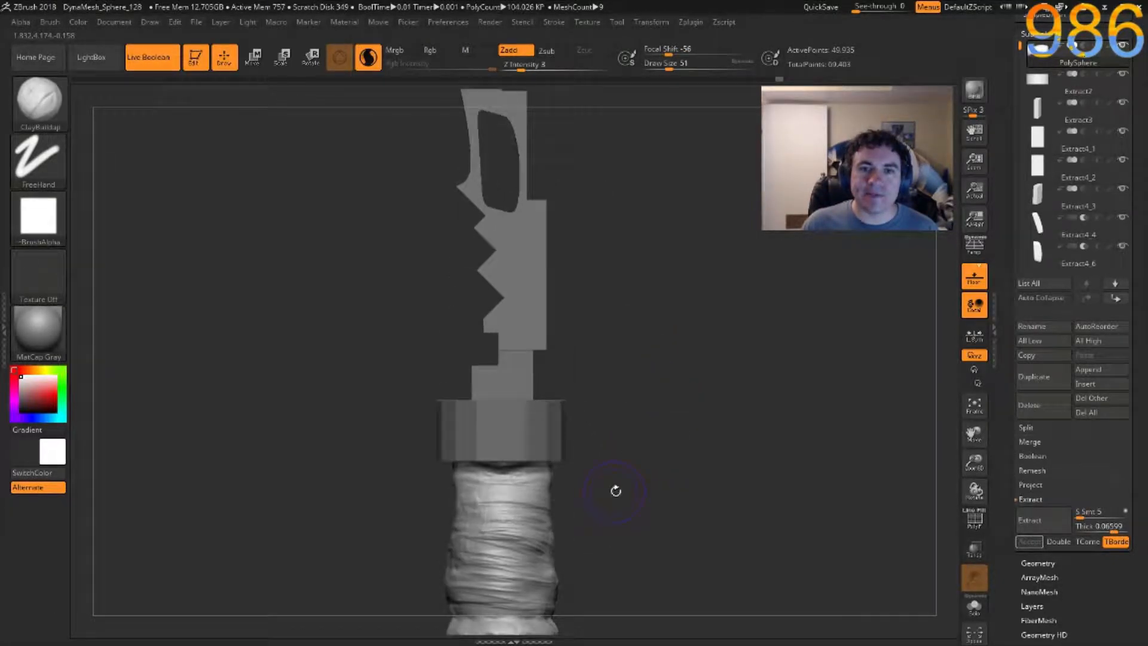
pyautogui.keyDown('alt'); pyautogui.moveTo(631, 374); pyautogui.dragTo(613, 514); pyautogui.keyUp('alt')
pyautogui.moveTo(602, 420); pyautogui.dragTo(599, 439)
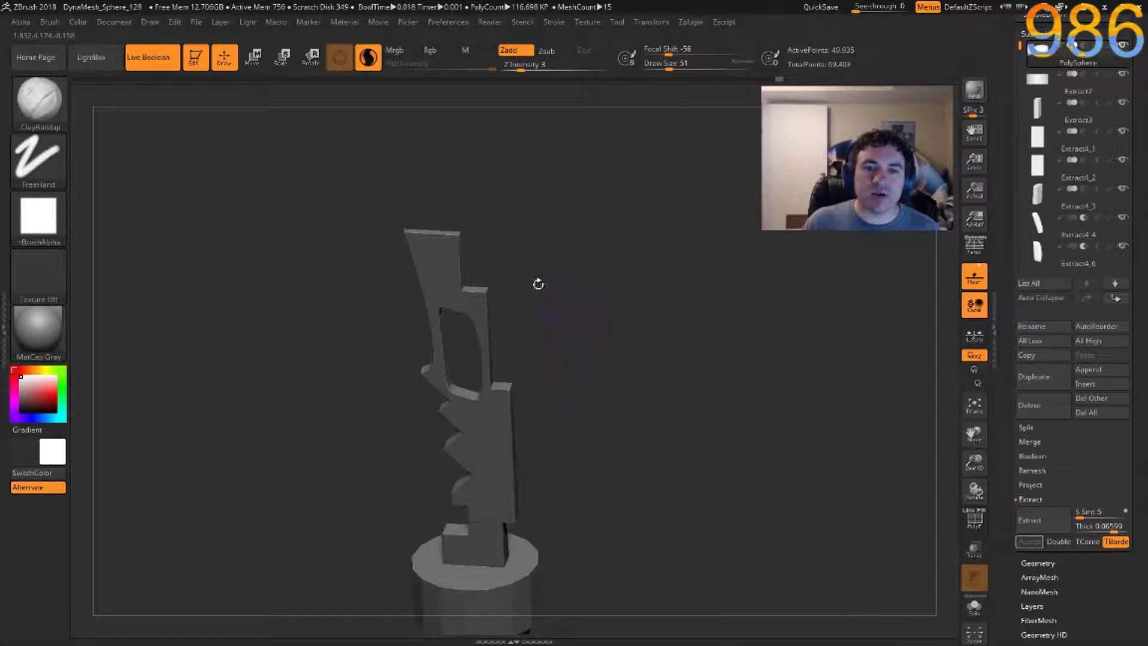
pyautogui.keyDown('alt'); pyautogui.click(434, 249); pyautogui.keyUp('alt')
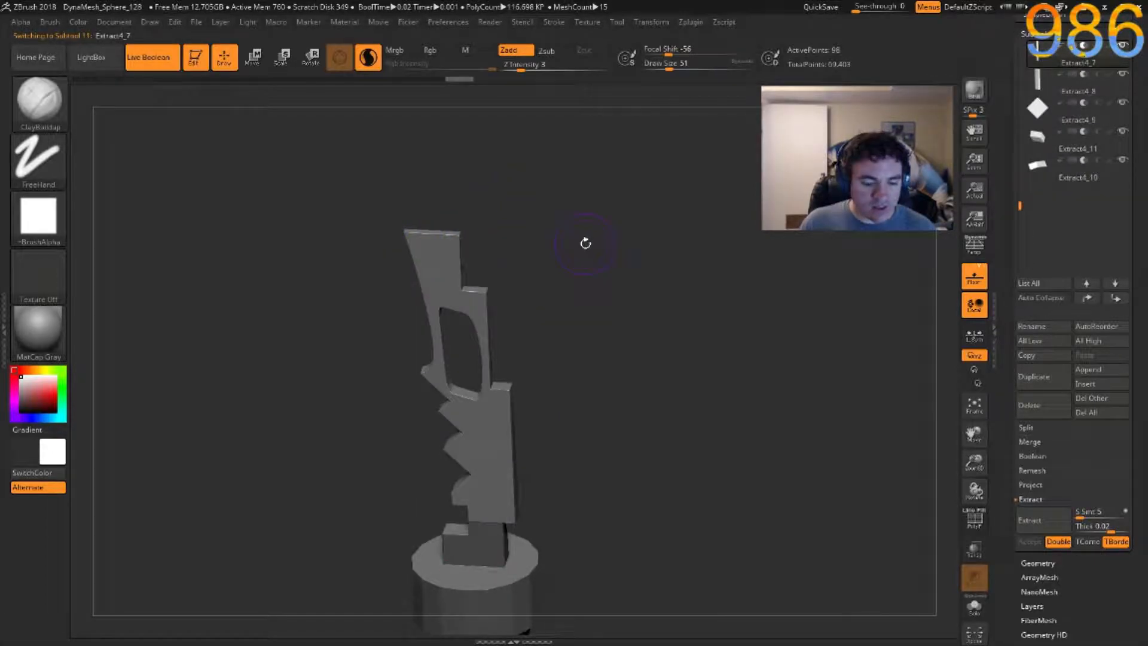
# Duplicate the active blade piece and replace the copy with a Ring 3D primitive.
pyautogui.hotkey('ctrl', 'shift', 'd')
pyautogui.moveTo(582, 246); pyautogui.dragTo(619, 293)
pyautogui.press('w')
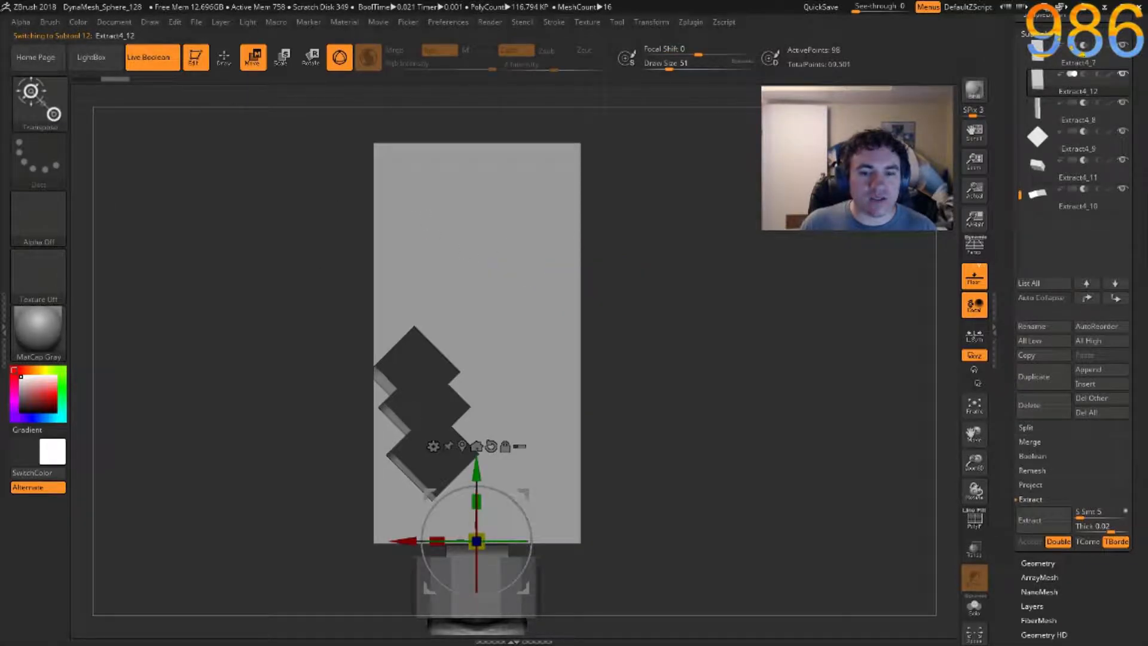
pyautogui.click(433, 446)
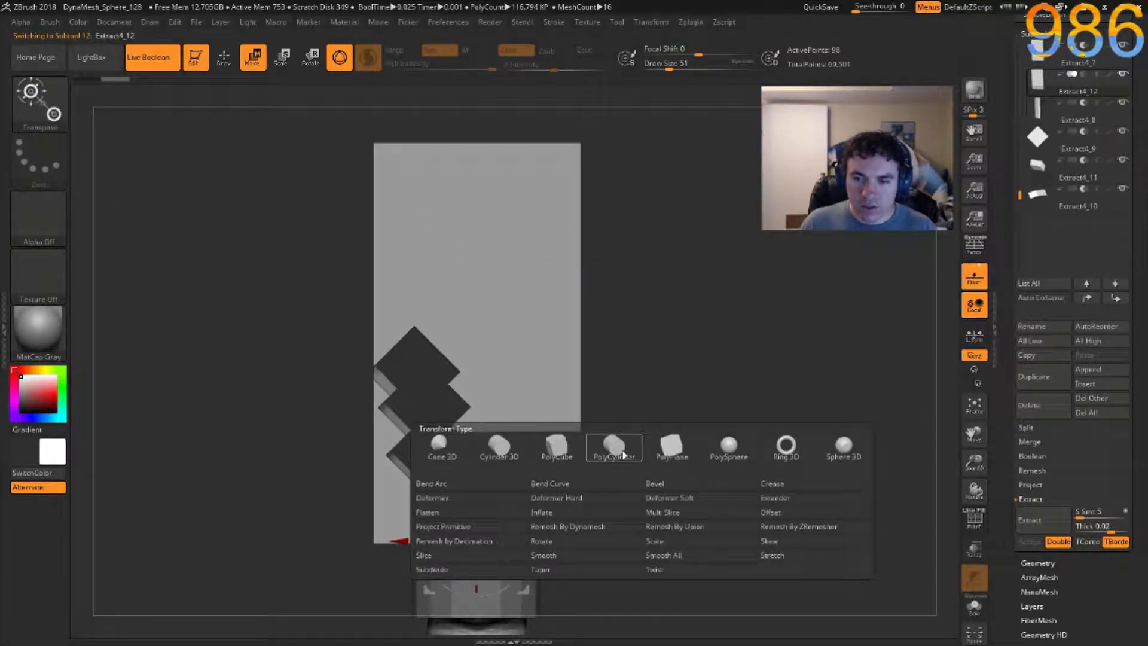
pyautogui.click(786, 449)
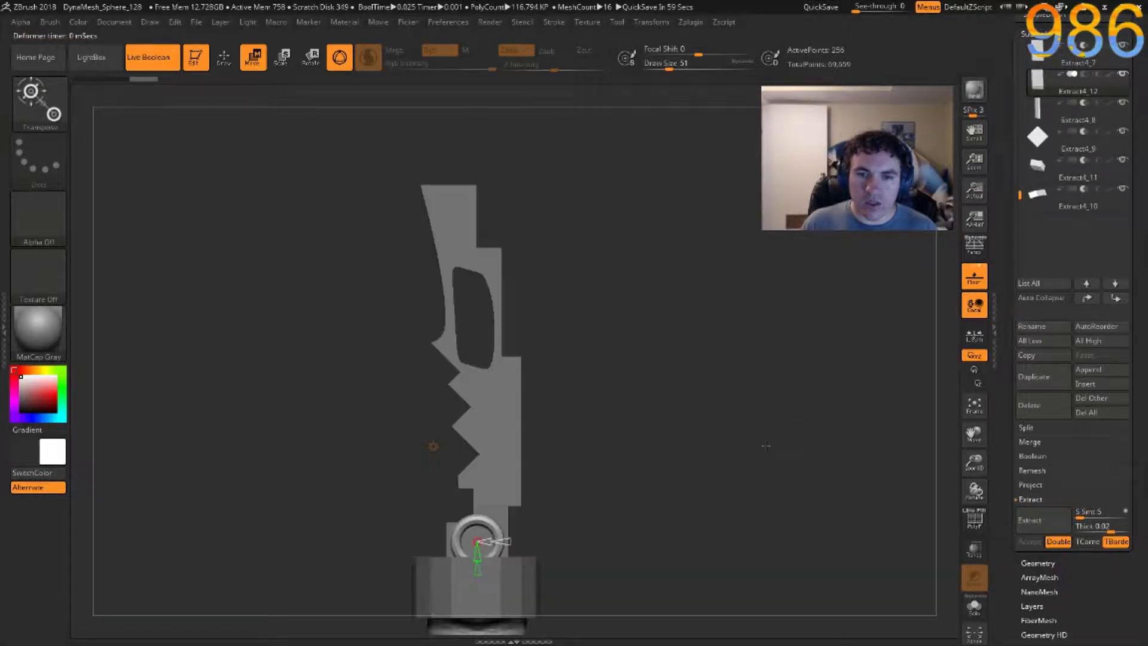
# Position the ring on the face of the blade's serrated lower section, beside the teeth.
pyautogui.moveTo(477, 468)
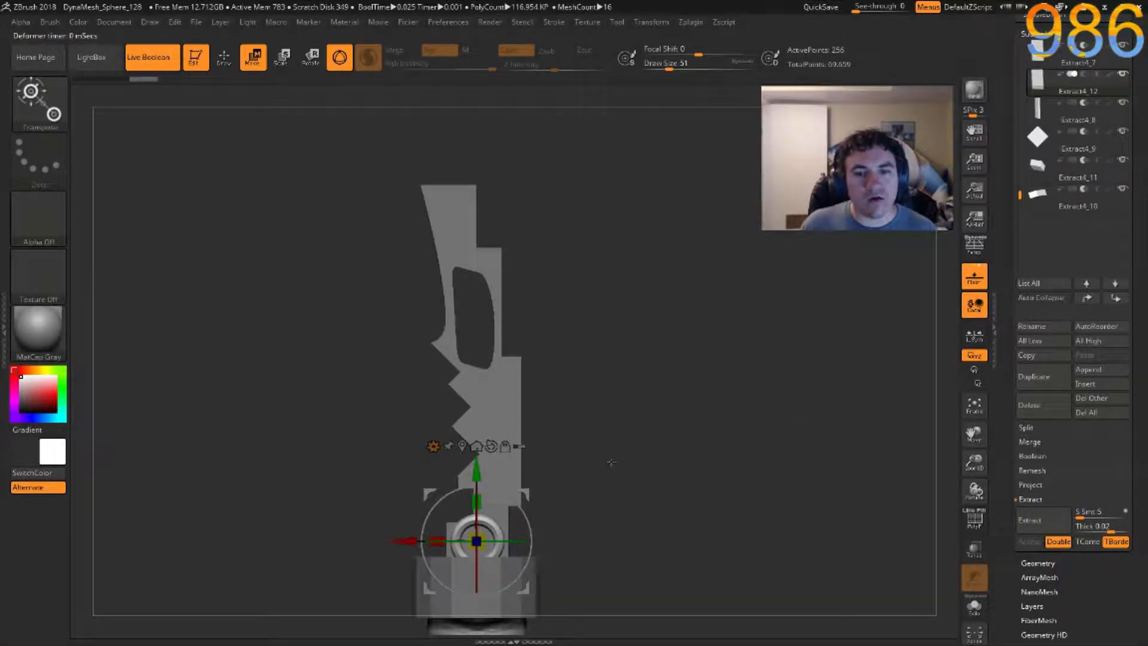
pyautogui.keyDown('alt'); pyautogui.moveTo(612, 473); pyautogui.dragTo(631, 400); pyautogui.keyUp('alt')
pyautogui.moveTo(496, 400); pyautogui.dragTo(510, 293)
pyautogui.keyDown('ctrl'); pyautogui.moveTo(628, 340); pyautogui.dragTo(608, 342, button='right'); pyautogui.keyUp('ctrl')
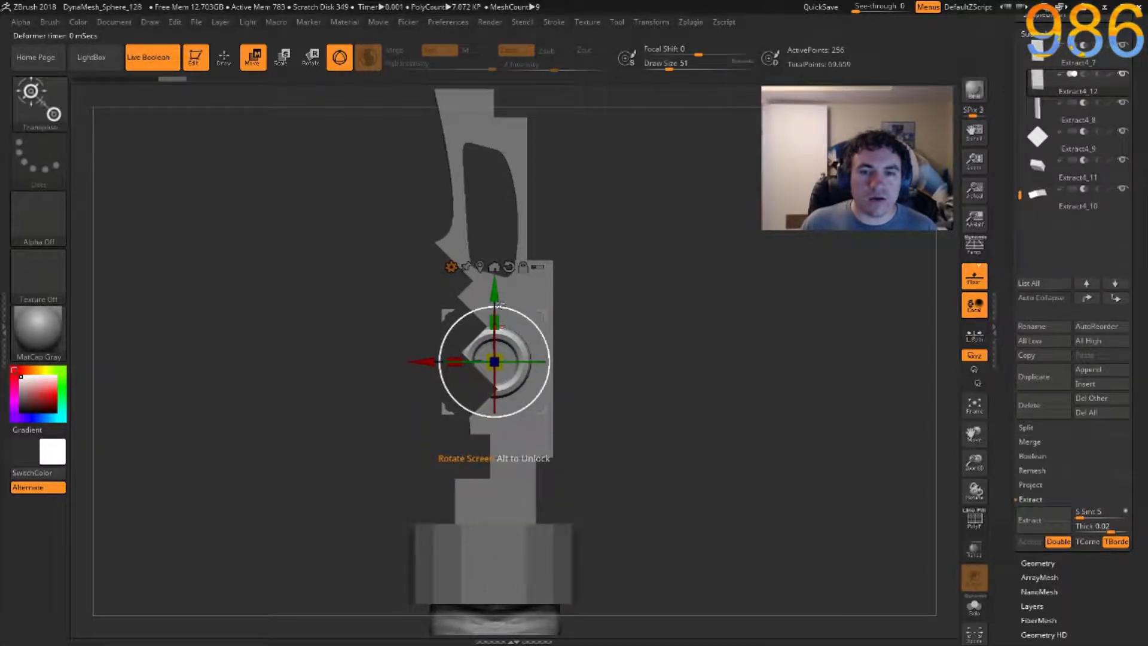
pyautogui.moveTo(426, 363); pyautogui.dragTo(453, 376)
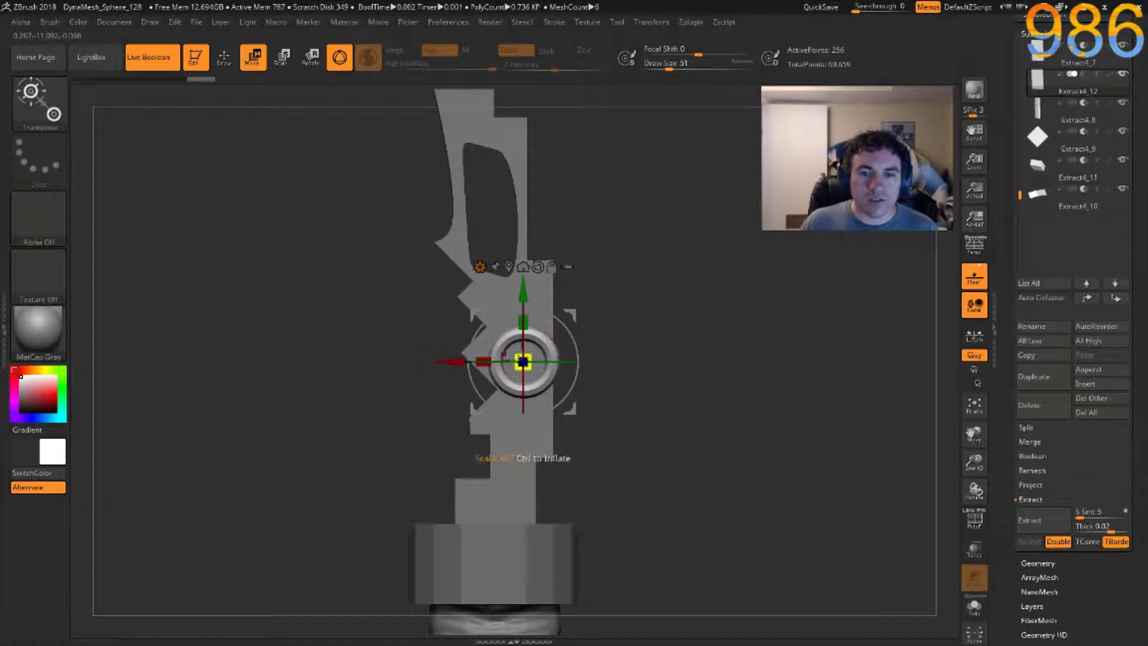
pyautogui.moveTo(524, 293); pyautogui.dragTo(523, 350)
pyautogui.moveTo(651, 422); pyautogui.dragTo(603, 457)
pyautogui.keyDown('ctrl'); pyautogui.moveTo(660, 399); pyautogui.dragTo(662, 432, button='right'); pyautogui.keyUp('ctrl')
pyautogui.moveTo(696, 377)
pyautogui.mouseDown()
pyautogui.moveTo(703, 422)
pyautogui.moveTo(708, 394)
pyautogui.mouseUp()
# Duplicate the ring twice upward along the serrated section to form a column of three rings.
pyautogui.hotkey('ctrl', 'shift', 'd')
pyautogui.moveTo(523, 347); pyautogui.dragTo(533, 211)
pyautogui.hotkey('ctrl', 'shift', 'd')
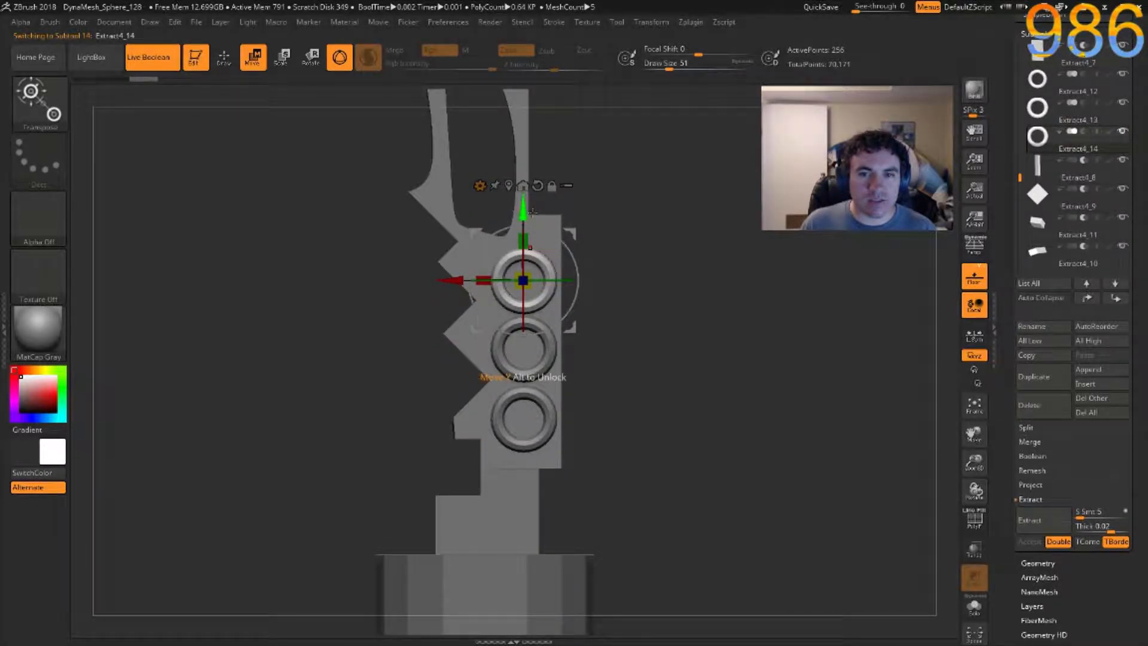
# Merge the three rings into one subtool with MergeDown.
pyautogui.moveTo(668, 359); pyautogui.dragTo(616, 381)
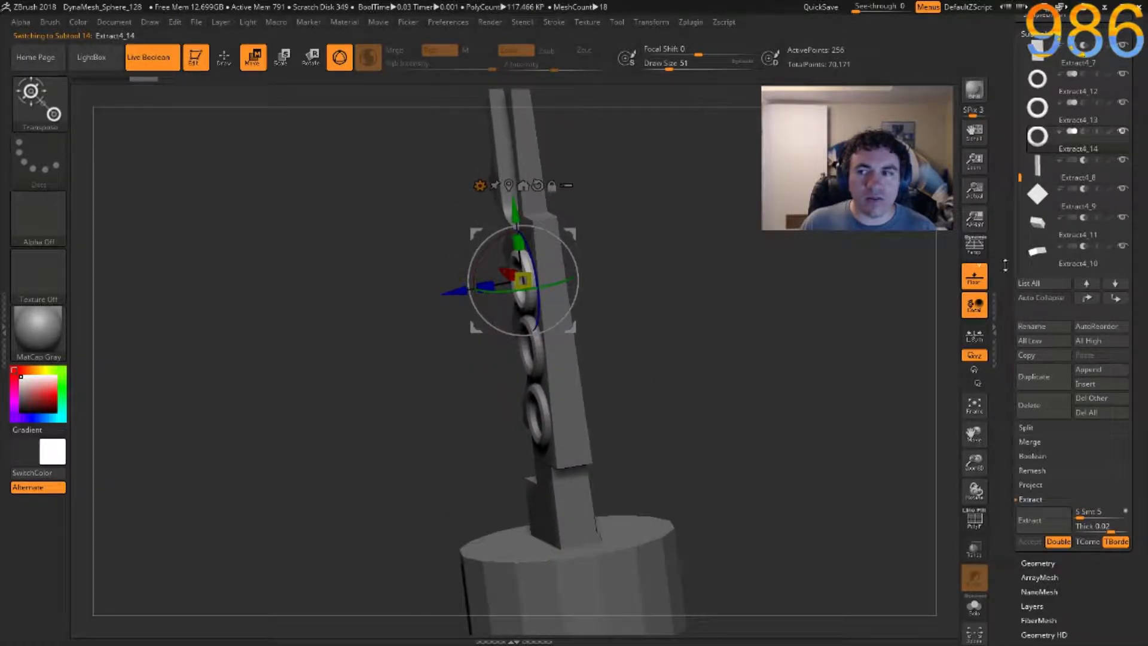
pyautogui.click(1037, 111)
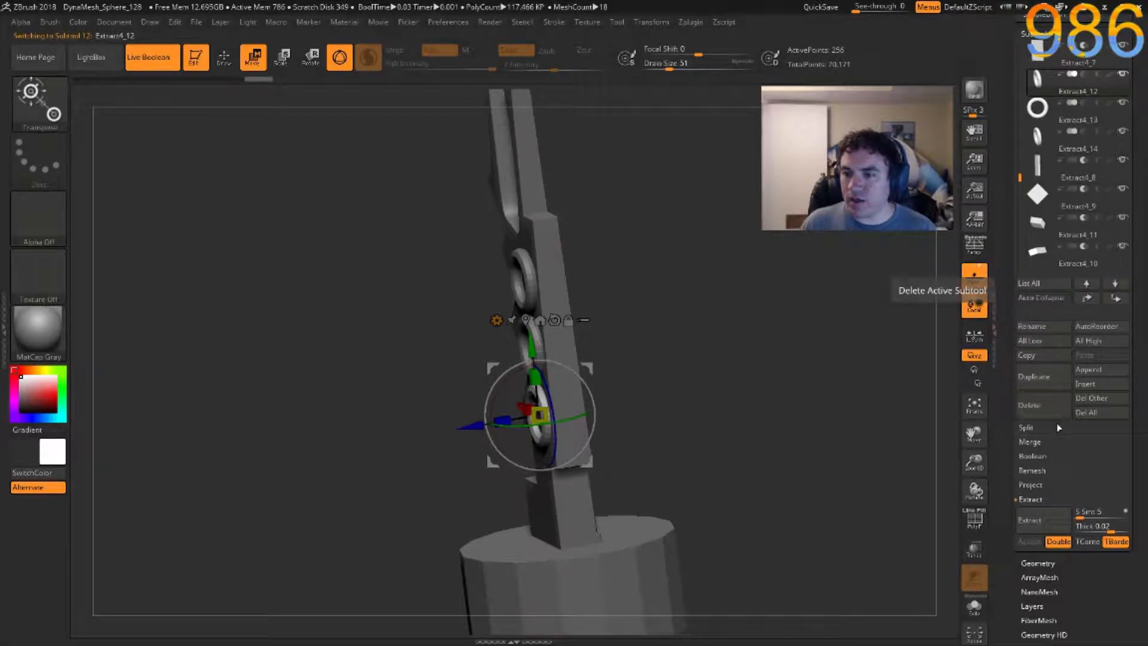
pyautogui.click(1049, 441)
pyautogui.click(1052, 457)
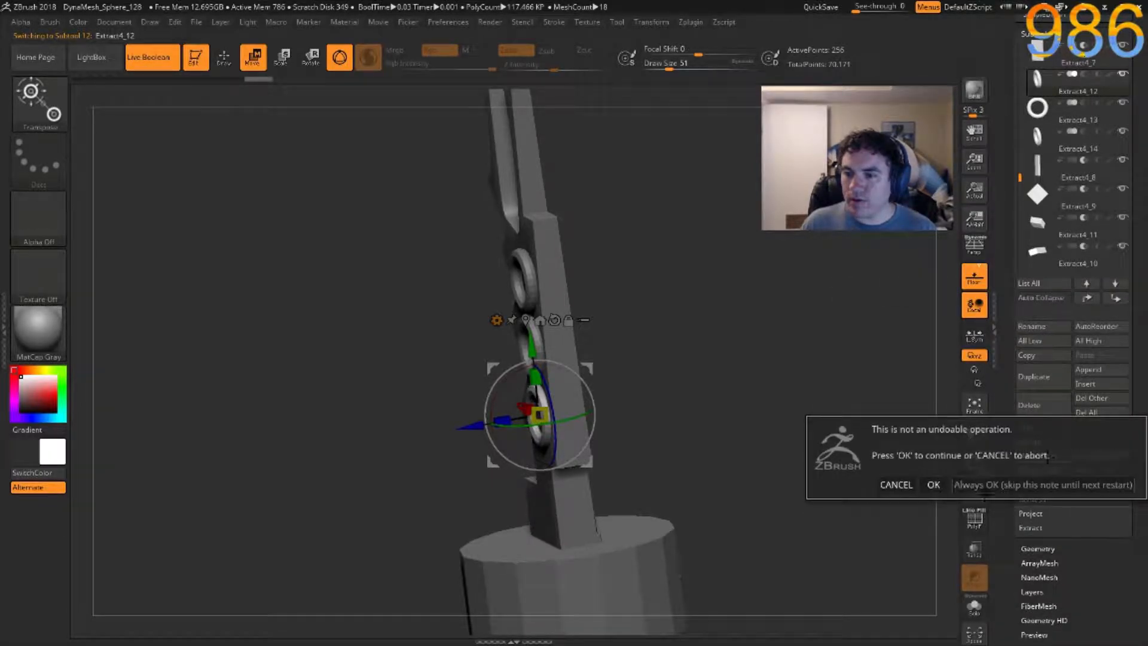
pyautogui.click(982, 489)
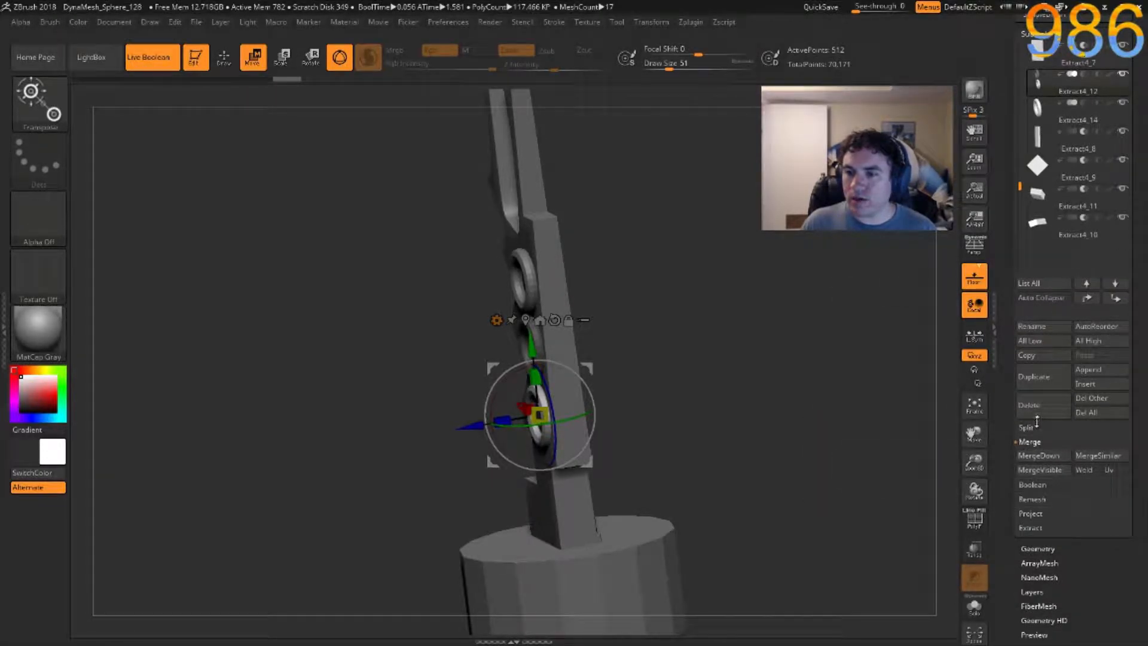
pyautogui.click(1030, 461)
# Duplicate the merged ring column.
pyautogui.moveTo(682, 275)
pyautogui.keyDown('shift'); pyautogui.mouseDown()
pyautogui.moveTo(779, 256)
pyautogui.moveTo(716, 341)
pyautogui.mouseUp(); pyautogui.keyUp('shift')
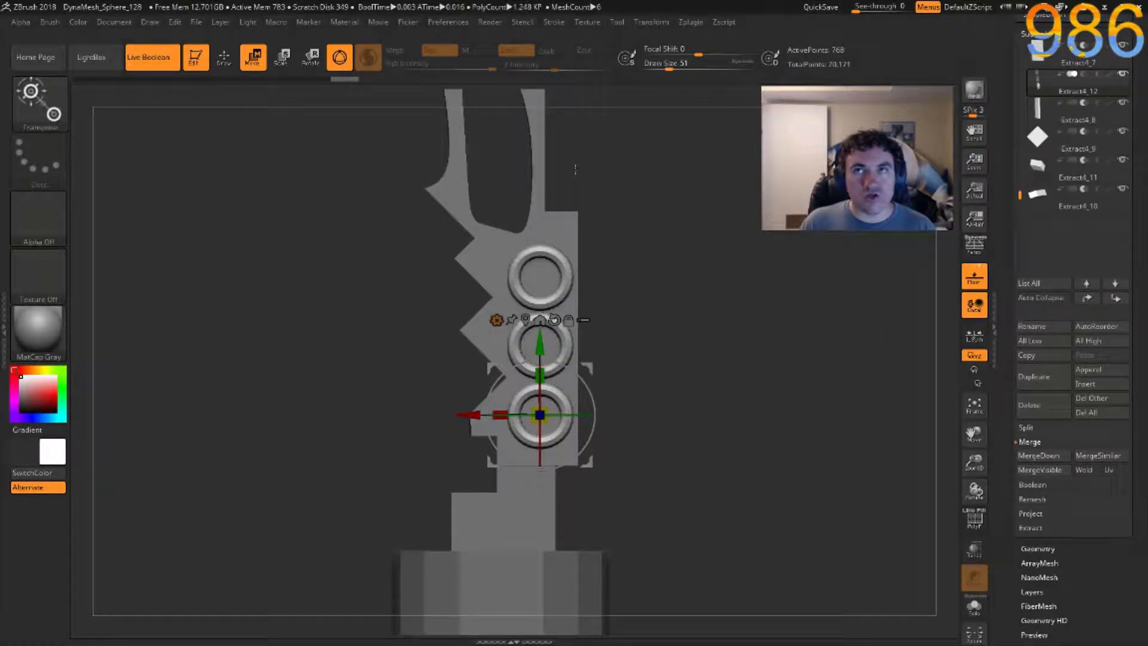
pyautogui.hotkey('ctrl', 'shift', 'd')
pyautogui.moveTo(710, 421); pyautogui.dragTo(604, 458)
pyautogui.moveTo(819, 490); pyautogui.dragTo(788, 485)
# Try to mirror the duplicated ring column to the opposite side of the blade with the Mirror deformation.
pyautogui.moveTo(1015, 577); pyautogui.dragTo(1043, 425)
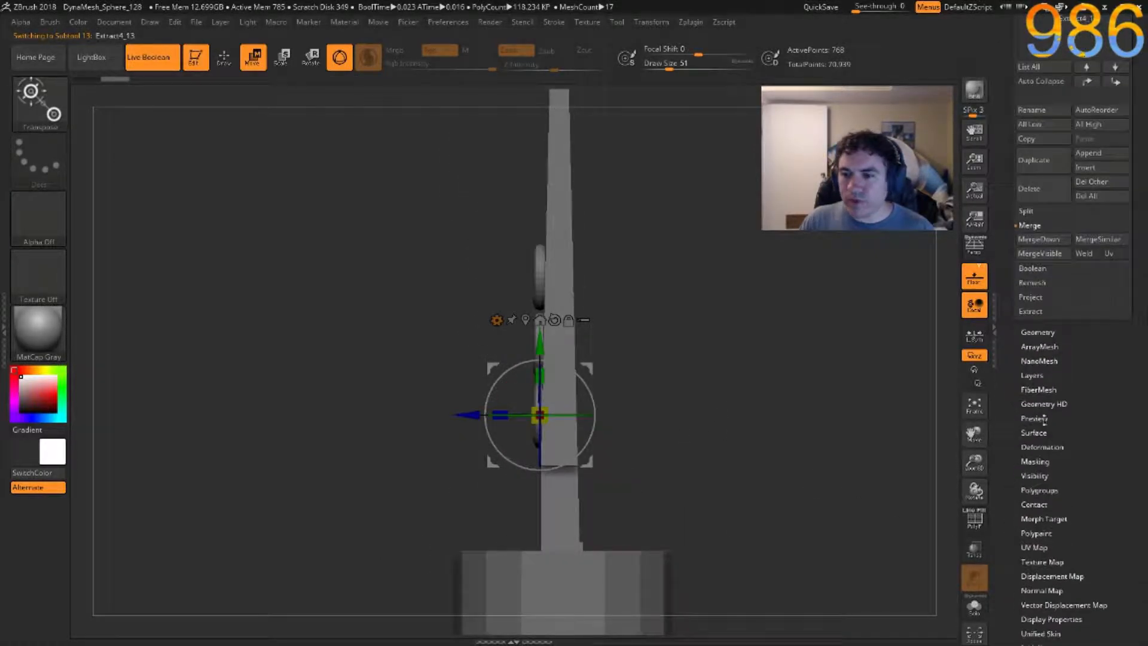
pyautogui.click(1036, 446)
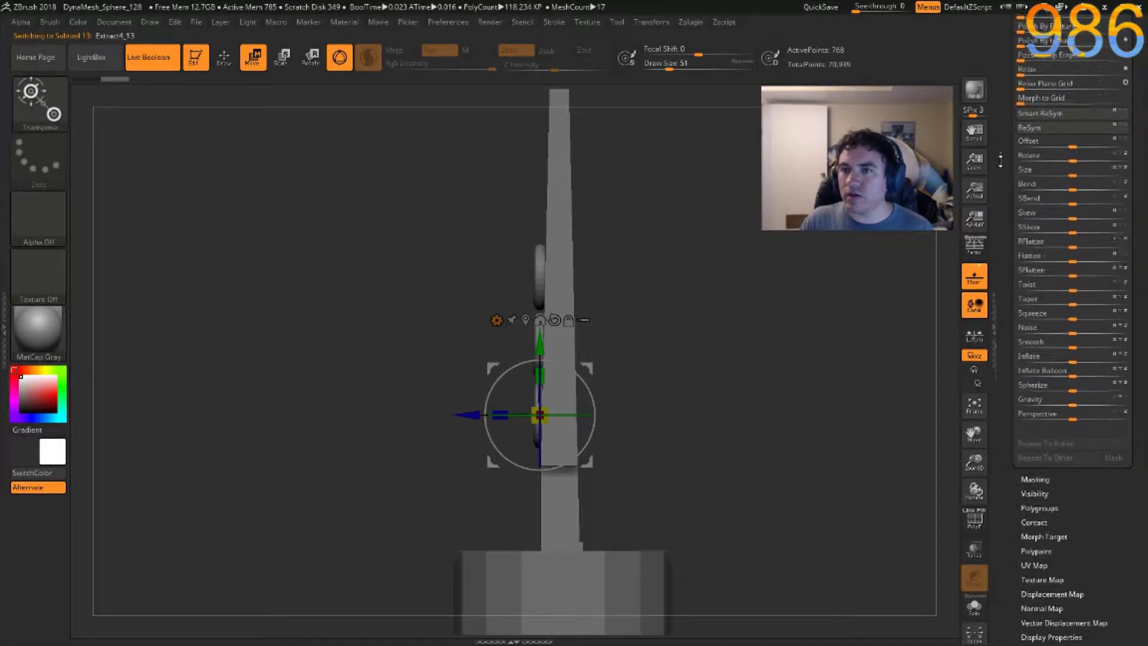
pyautogui.click(1039, 45)
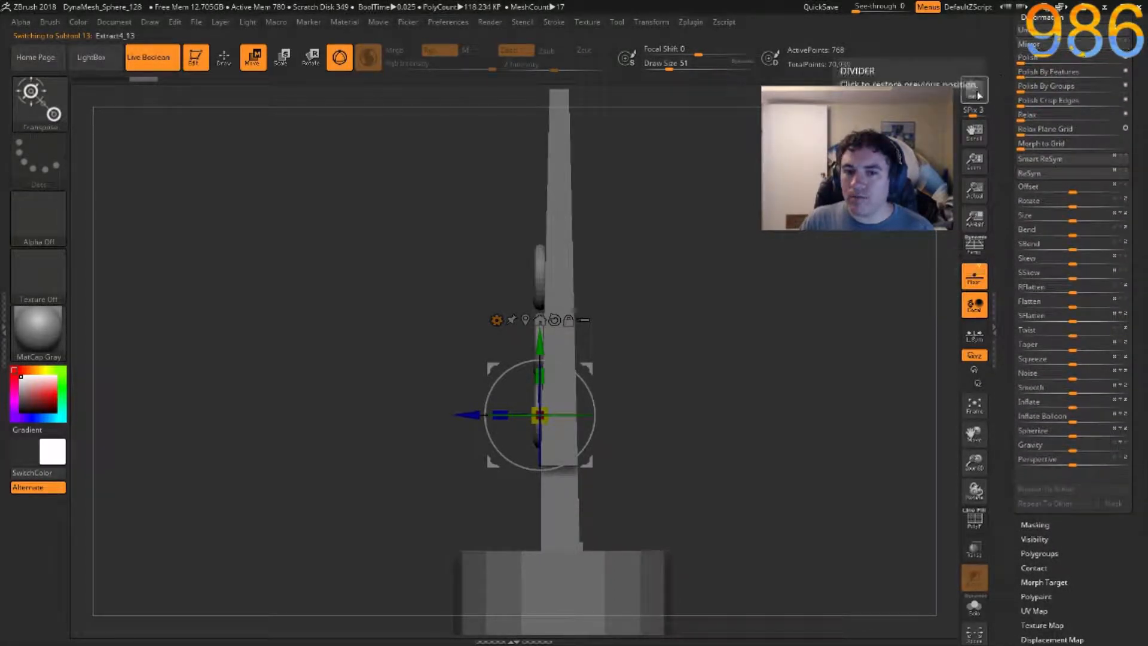
pyautogui.hotkey('ctrl', 'z')
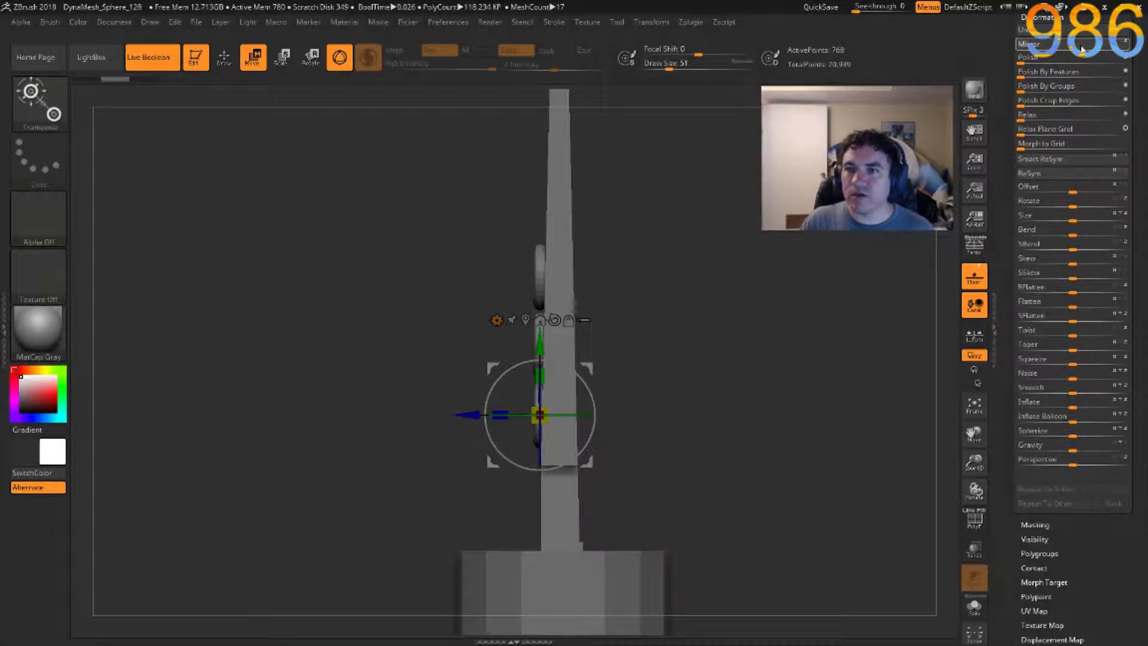
pyautogui.moveTo(760, 311)
pyautogui.mouseDown()
pyautogui.moveTo(694, 316)
pyautogui.moveTo(837, 257)
pyautogui.mouseUp()
pyautogui.hotkey('ctrl', 'z')
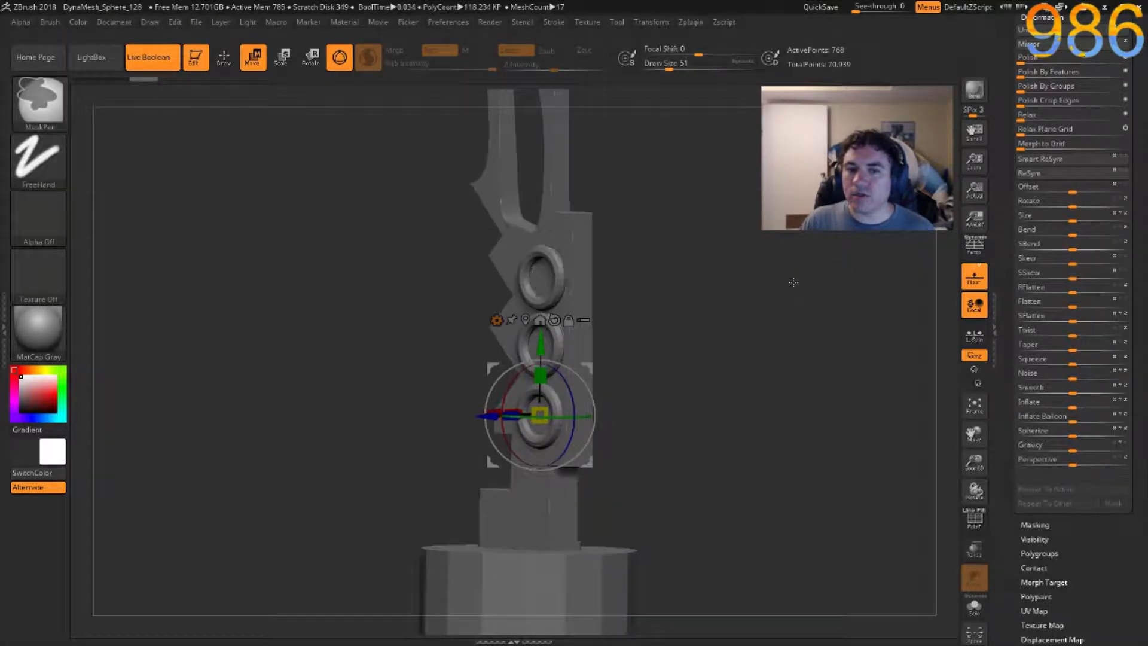
pyautogui.click(1126, 44)
pyautogui.keyDown('shift'); pyautogui.moveTo(753, 236); pyautogui.dragTo(825, 328); pyautogui.keyUp('shift')
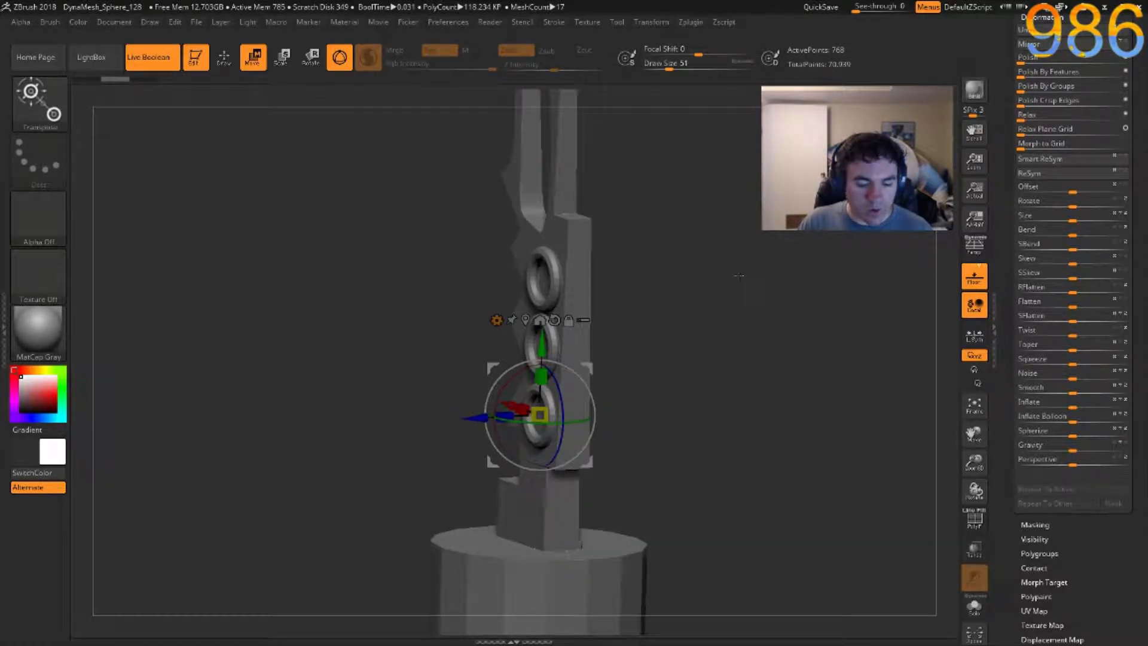
# Move the duplicated rings to the blade's opposite face and send their subtool to the end of the subtool list.
pyautogui.keyDown('alt'); pyautogui.moveTo(477, 417); pyautogui.dragTo(509, 416); pyautogui.keyUp('alt')
pyautogui.moveTo(693, 371); pyautogui.dragTo(659, 372)
pyautogui.moveTo(515, 415); pyautogui.dragTo(532, 397)
pyautogui.scroll(5, 1004, 71)
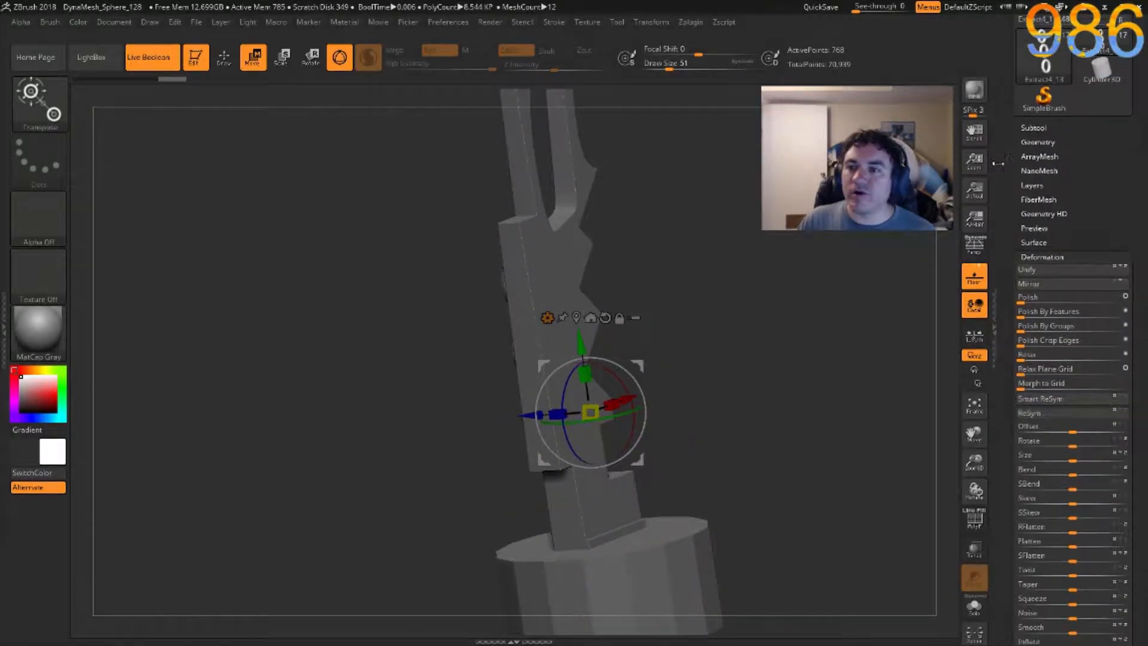
pyautogui.click(1023, 127)
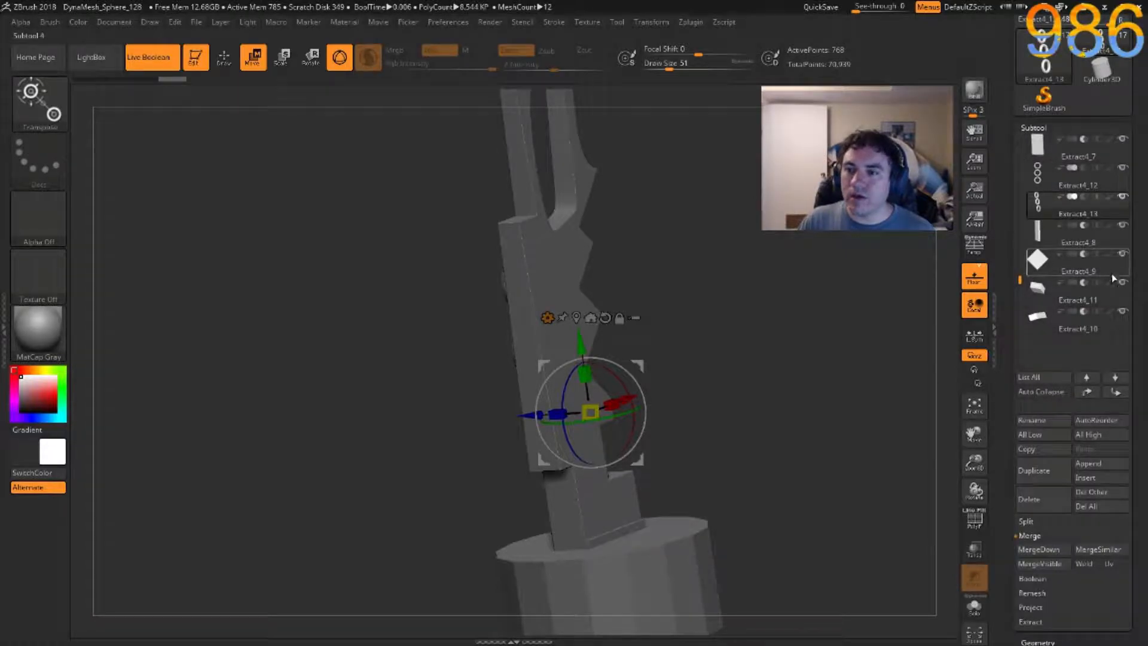
pyautogui.keyDown('shift'); pyautogui.click(1116, 393); pyautogui.keyUp('shift')
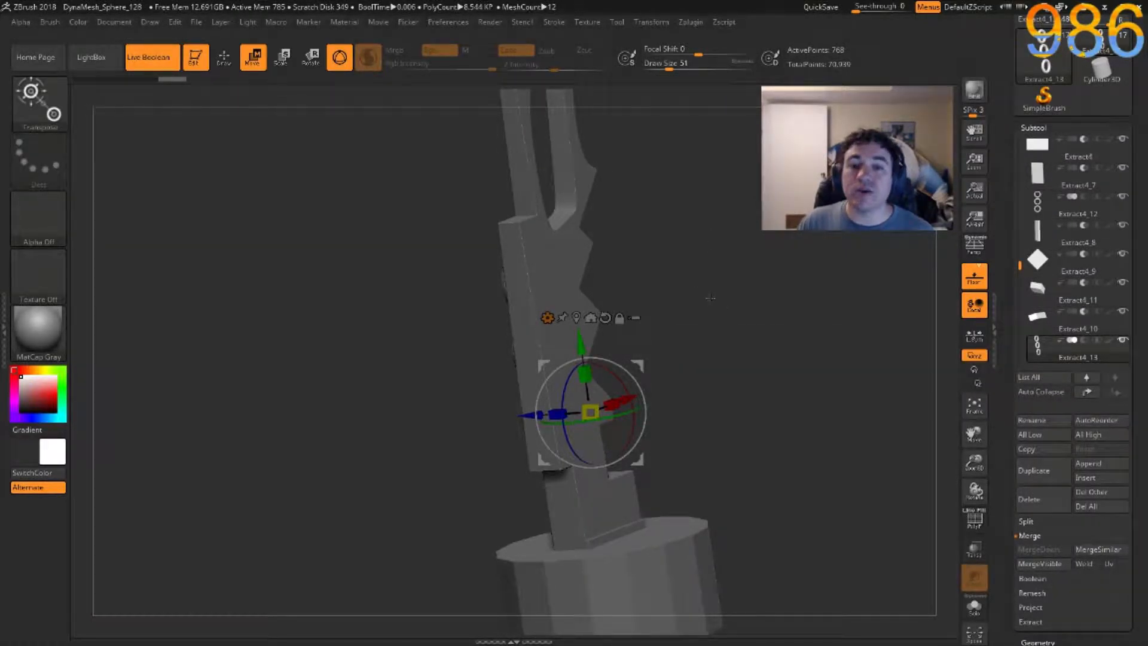
# Duplicate the blade's tip piece and replace the copy with a PolyCube placed on the upper end of the blade.
pyautogui.moveTo(716, 313); pyautogui.dragTo(493, 412)
pyautogui.keyDown('ctrl'); pyautogui.moveTo(681, 240); pyautogui.dragTo(737, 386, button='right'); pyautogui.keyUp('ctrl')
pyautogui.keyDown('alt'); pyautogui.moveTo(730, 177); pyautogui.dragTo(718, 348, button='right'); pyautogui.keyUp('alt')
pyautogui.moveTo(716, 219)
pyautogui.mouseDown(button='right')
pyautogui.moveTo(711, 239)
pyautogui.moveTo(758, 252)
pyautogui.moveTo(746, 298)
pyautogui.moveTo(788, 277)
pyautogui.moveTo(863, 267)
pyautogui.moveTo(915, 230)
pyautogui.mouseUp(button='right')
pyautogui.moveTo(861, 428); pyautogui.dragTo(694, 330, button='right')
pyautogui.keyDown('alt'); pyautogui.moveTo(648, 275); pyautogui.dragTo(609, 299, button='right'); pyautogui.keyUp('alt')
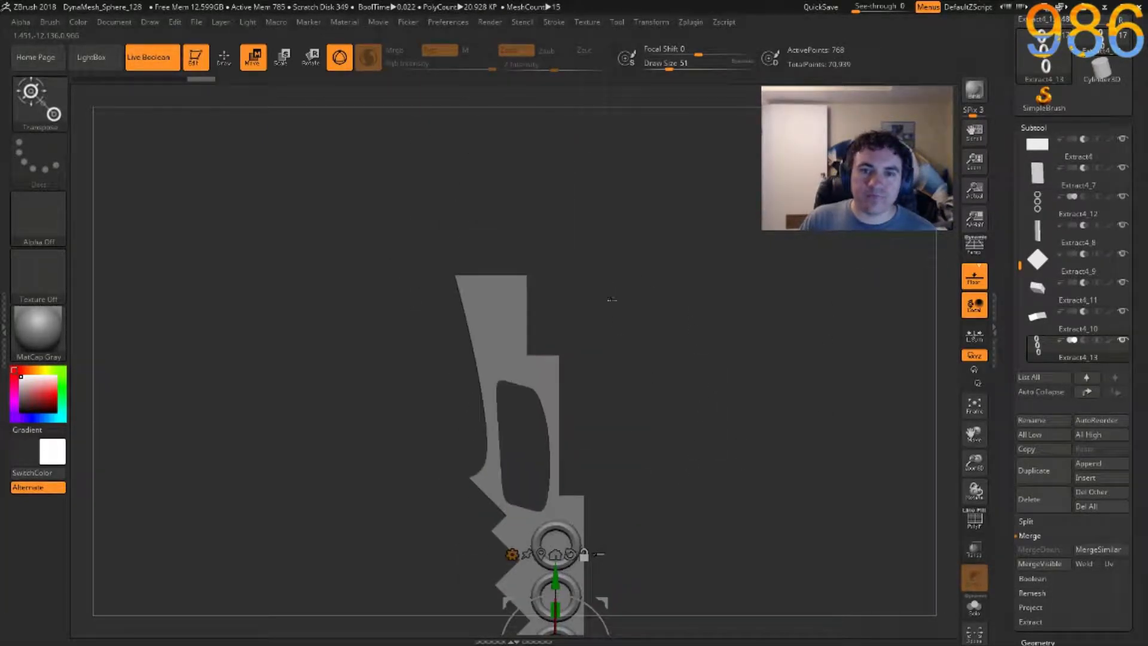
pyautogui.keyDown('alt'); pyautogui.click(491, 304); pyautogui.keyUp('alt')
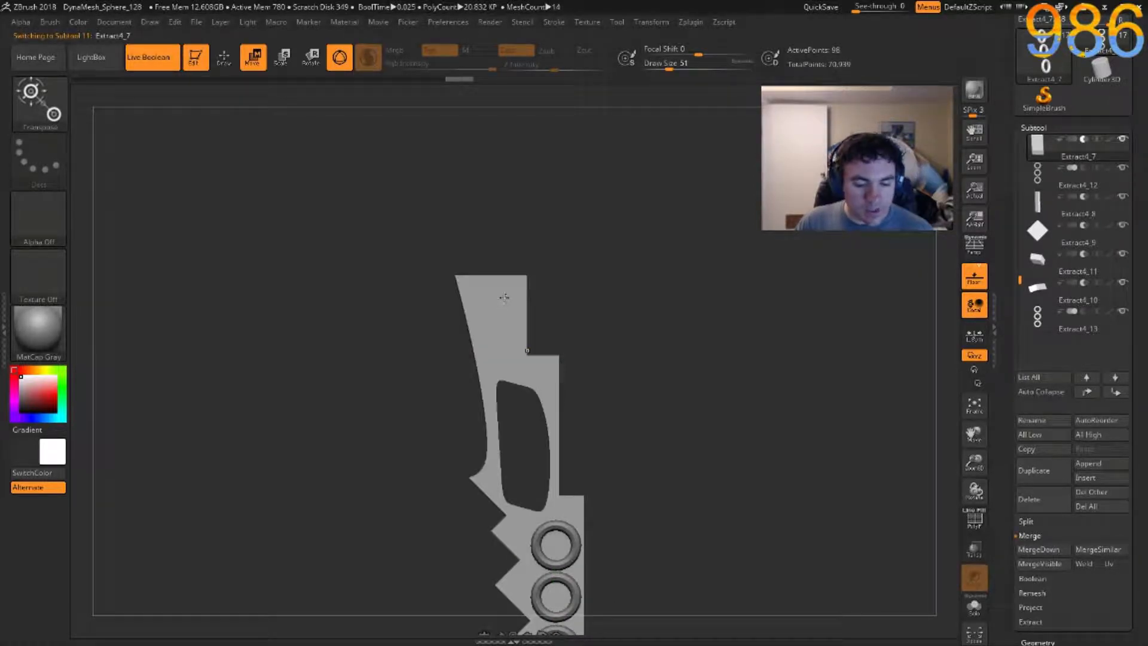
pyautogui.hotkey('ctrl', 'shift', 'd')
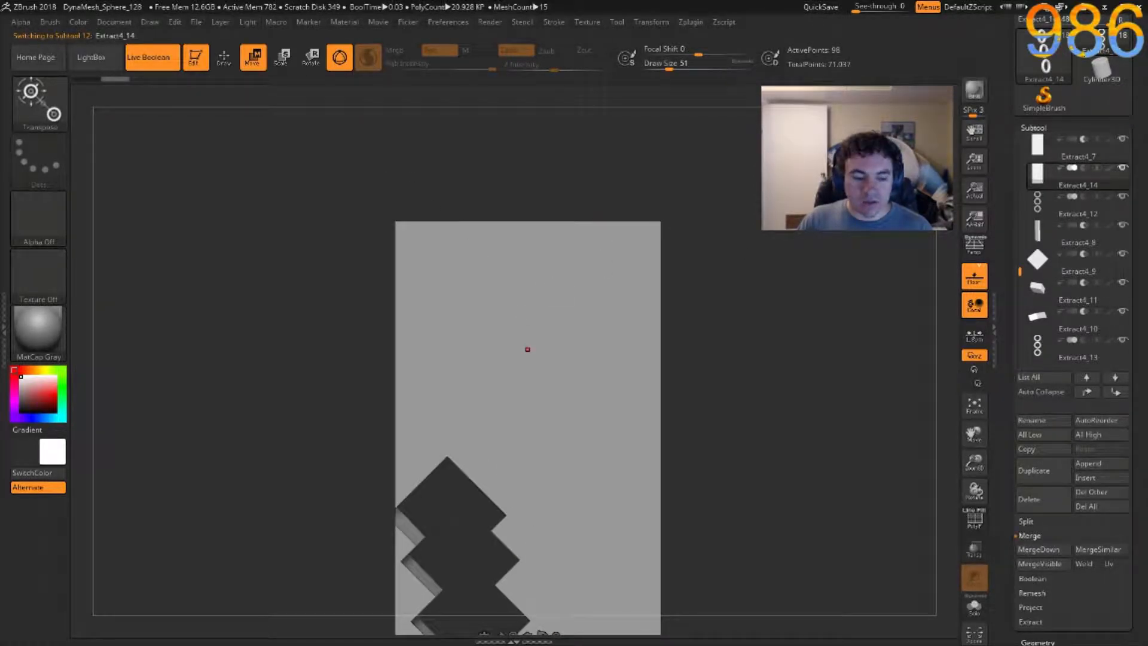
pyautogui.click(514, 316)
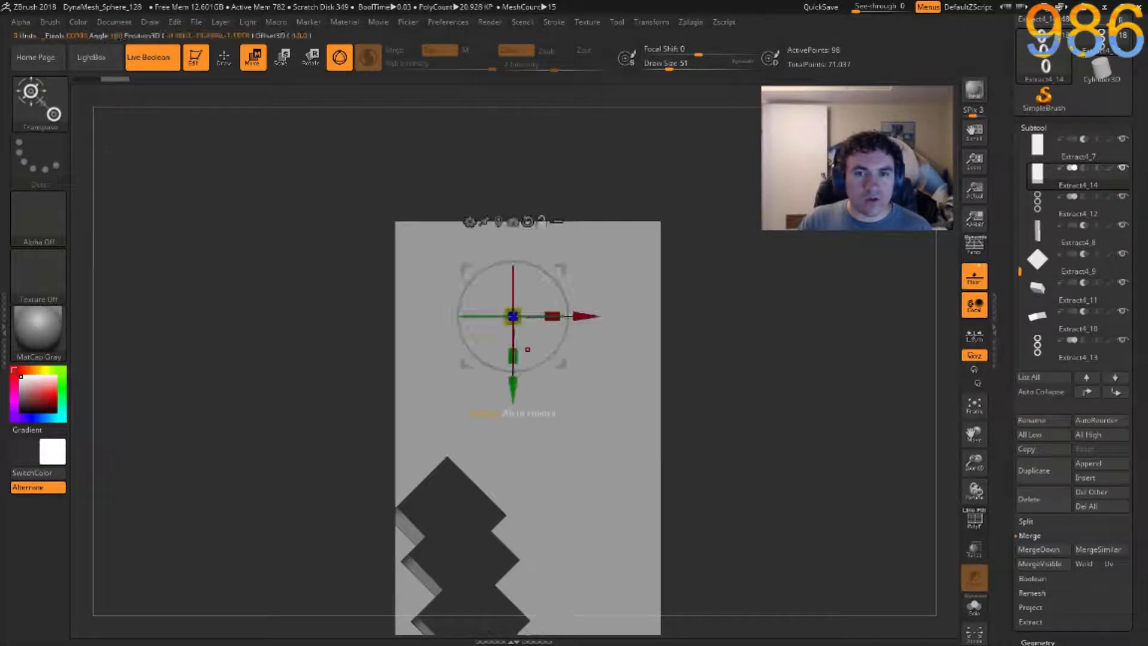
pyautogui.click(471, 221)
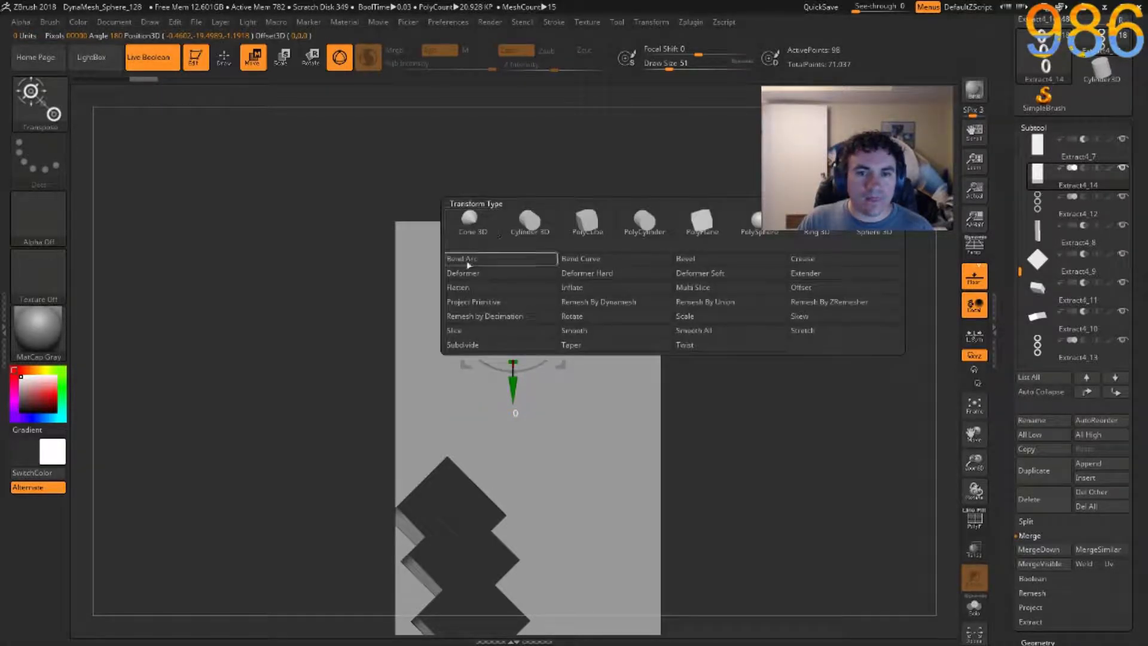
pyautogui.click(586, 223)
pyautogui.press('w')
# Shift the cube beside the blade's tip and scale it down in thickness to a thin slab.
pyautogui.keyDown('ctrl'); pyautogui.moveTo(551, 277); pyautogui.dragTo(561, 342, button='right'); pyautogui.keyUp('ctrl')
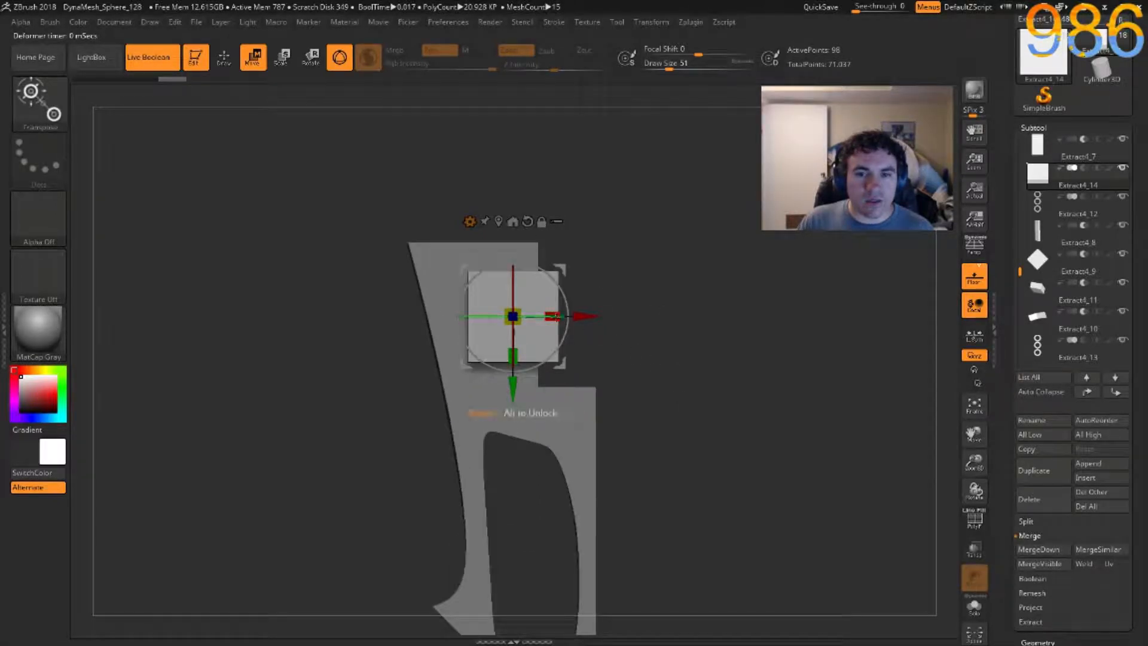
pyautogui.moveTo(554, 316); pyautogui.dragTo(589, 315)
pyautogui.moveTo(559, 267); pyautogui.dragTo(515, 173)
pyautogui.moveTo(682, 329); pyautogui.dragTo(573, 376, button='right')
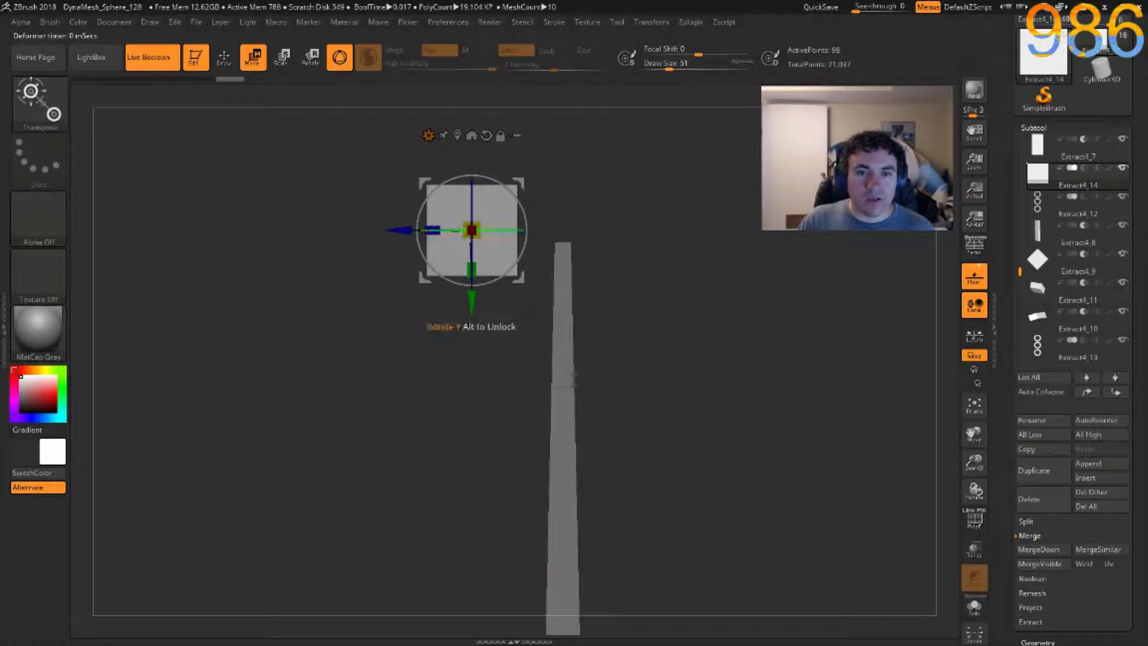
pyautogui.moveTo(432, 230); pyautogui.dragTo(472, 231)
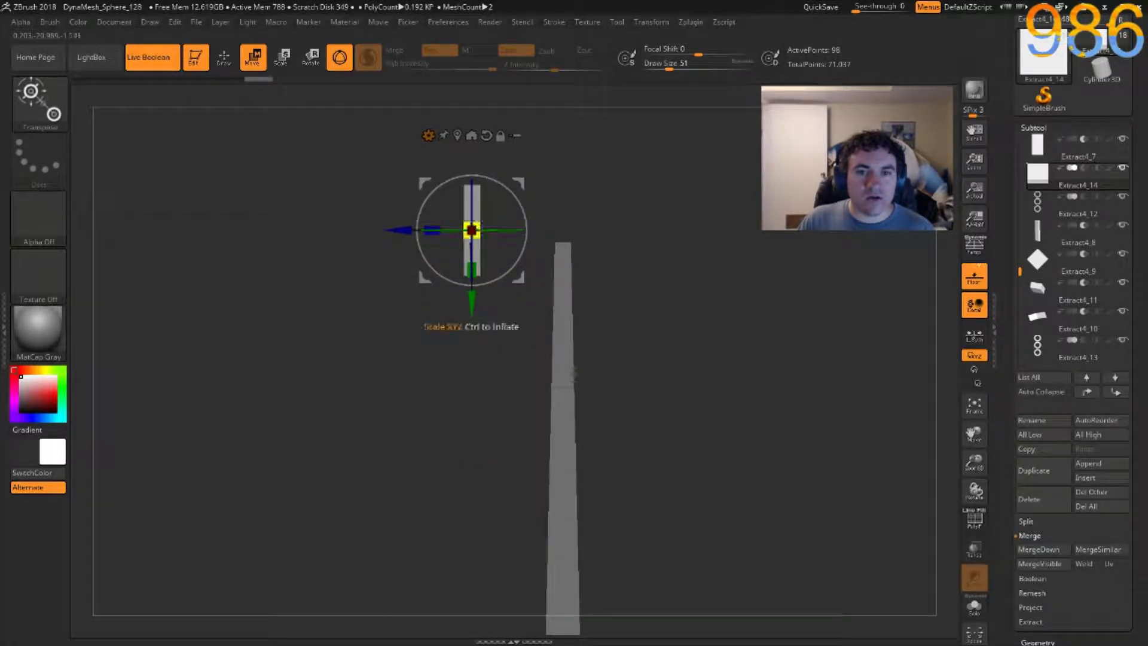
# Move the slab against one face of the blade's tip and tilt it at a slight angle to that face.
pyautogui.moveTo(431, 229); pyautogui.dragTo(589, 185)
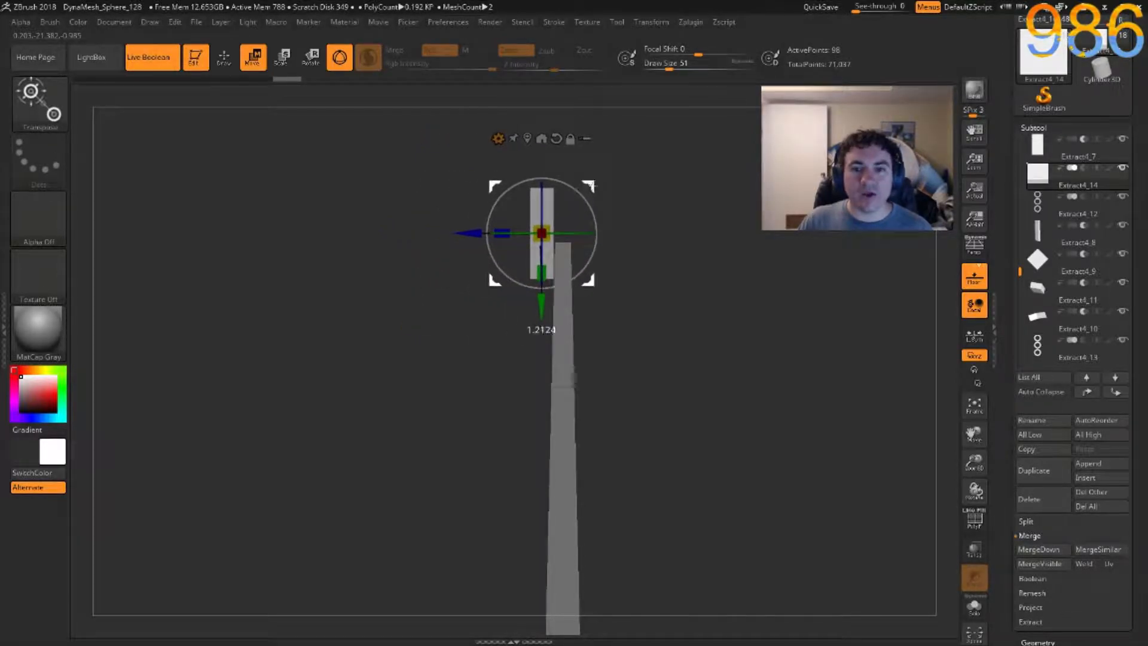
pyautogui.keyDown('ctrl'); pyautogui.moveTo(664, 281); pyautogui.dragTo(677, 386, button='right'); pyautogui.keyUp('ctrl')
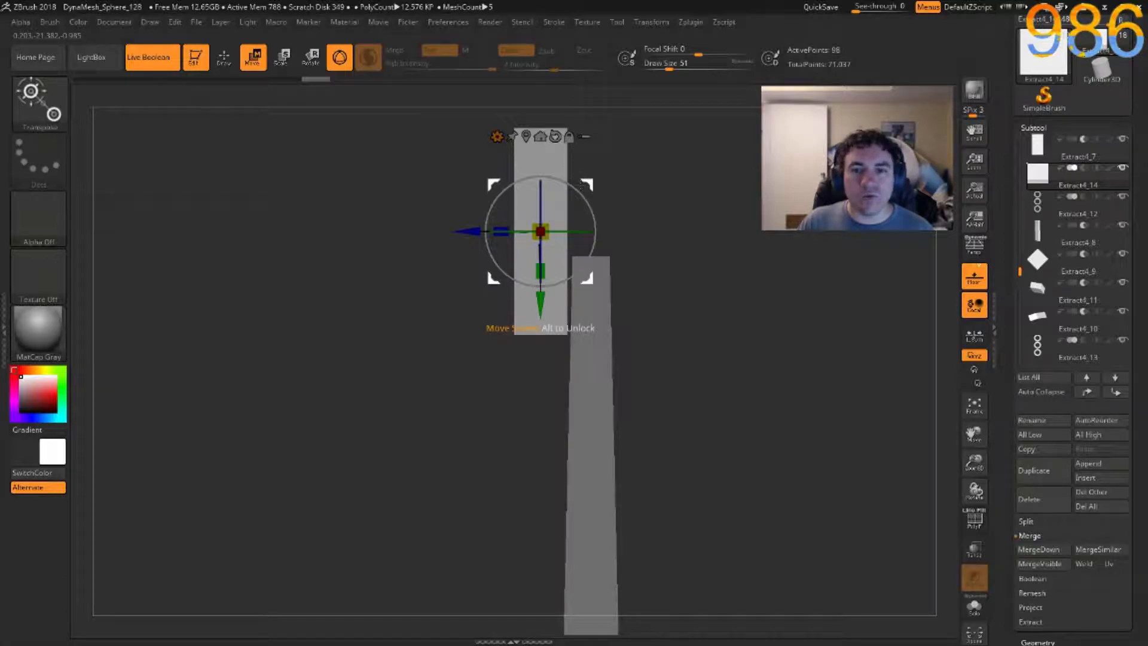
pyautogui.moveTo(585, 185); pyautogui.dragTo(602, 264)
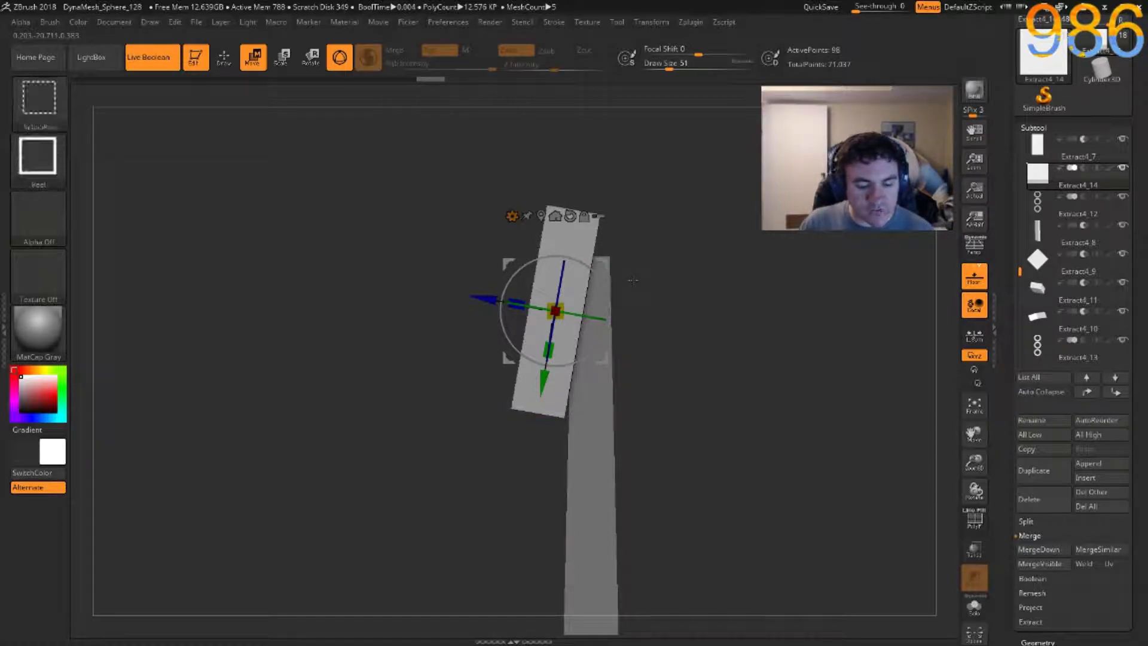
# Duplicate the tilted slab, send the copy to the end of the subtool list and mirror it to tilt the opposite way.
pyautogui.hotkey('ctrl', 'shift', 'd')
pyautogui.moveTo(1011, 512); pyautogui.dragTo(1008, 367)
pyautogui.keyDown('shift'); pyautogui.click(1117, 297); pyautogui.keyUp('shift')
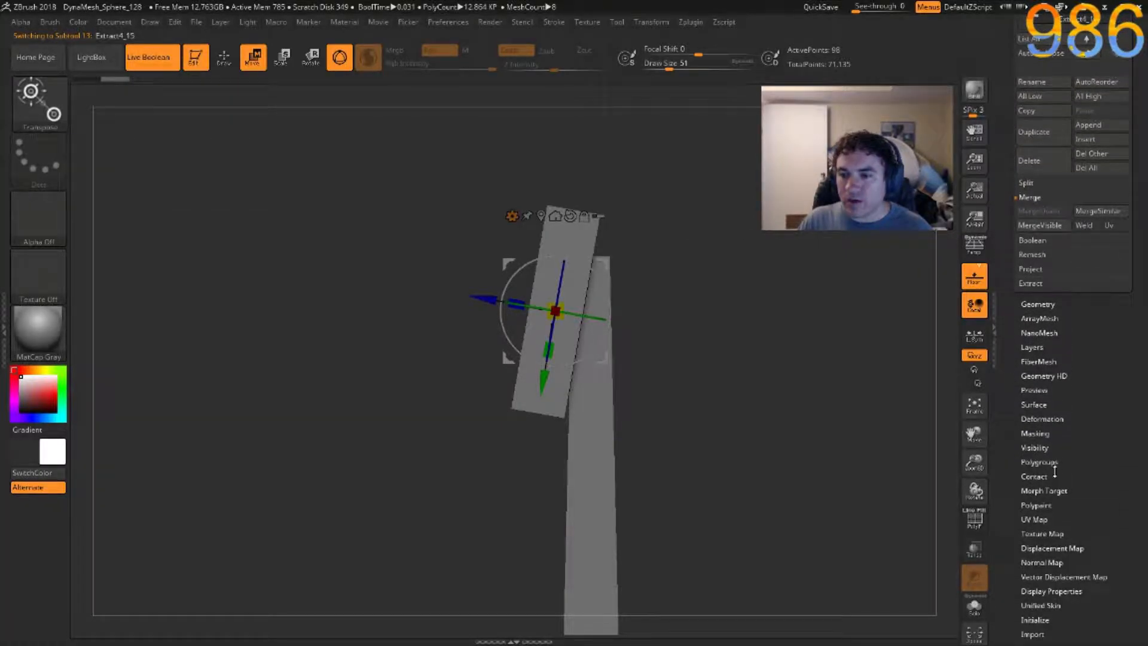
pyautogui.click(1054, 418)
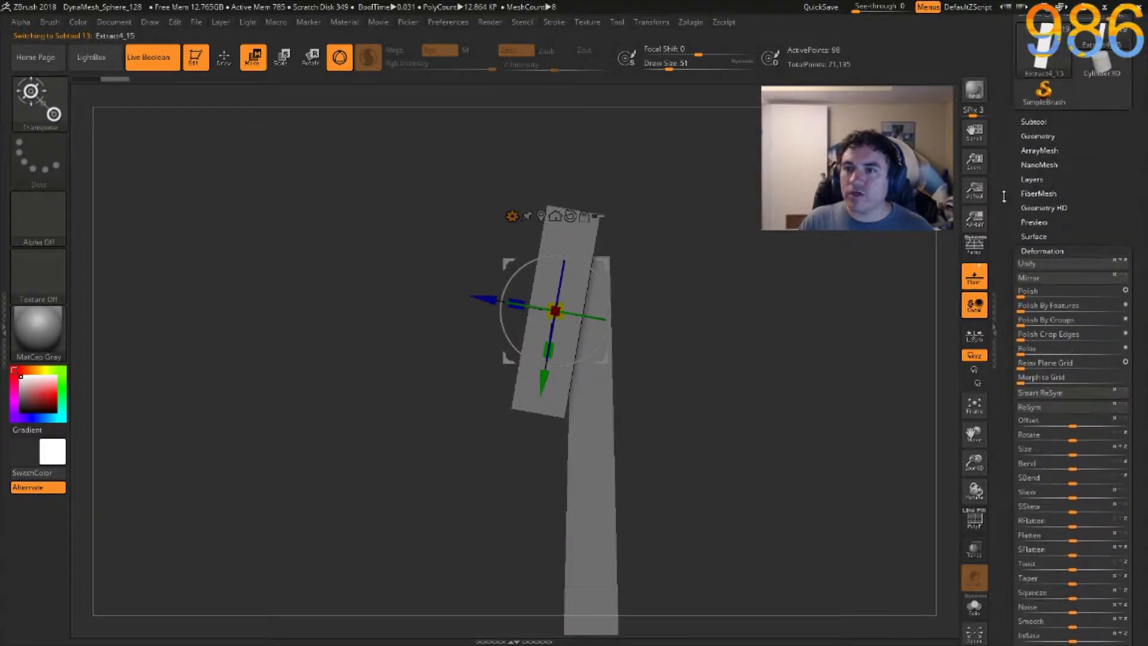
pyautogui.click(1043, 280)
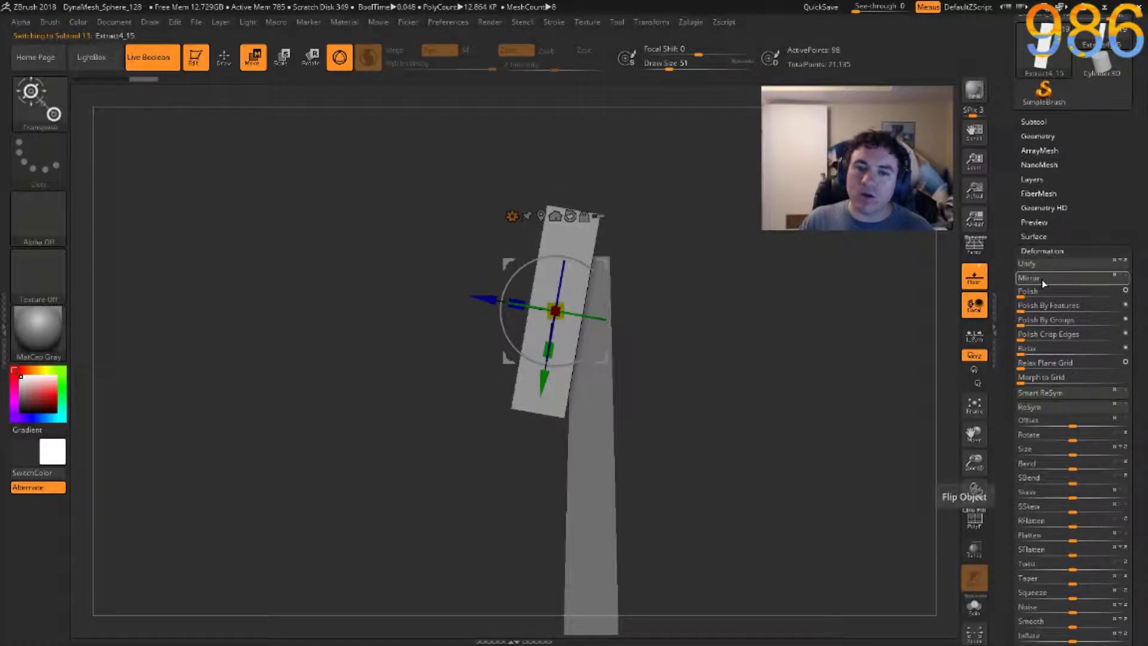
pyautogui.click(1102, 280)
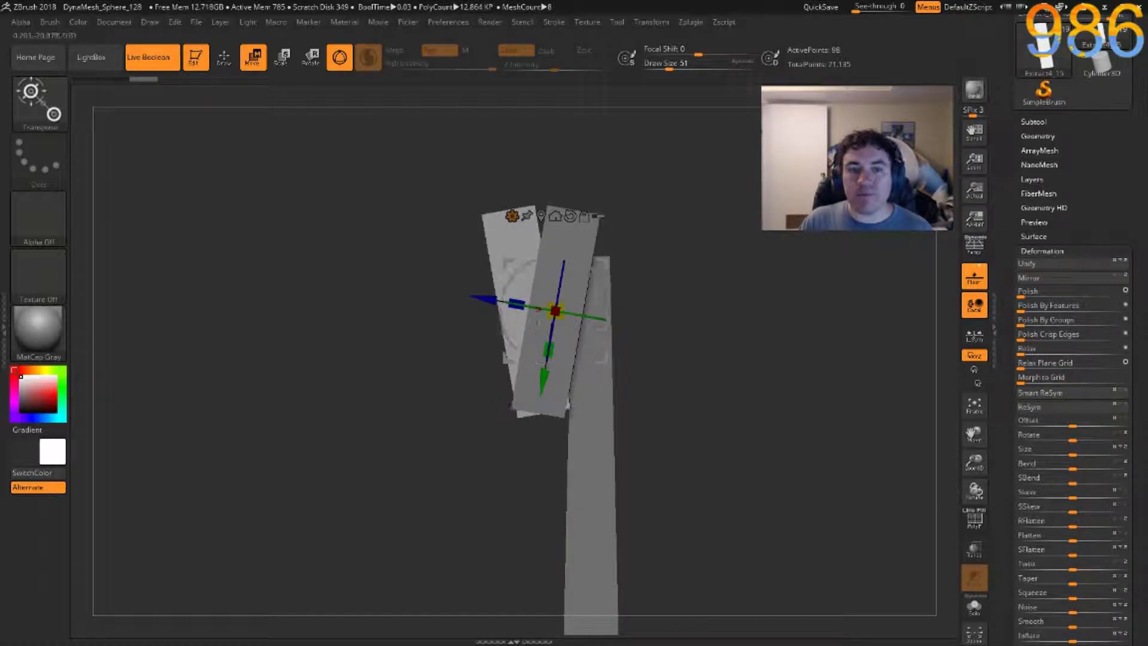
# Reset the gizmo's orientation and move the mirrored slab straight across to the opposite face of the blade's tip.
pyautogui.moveTo(485, 297); pyautogui.dragTo(589, 315)
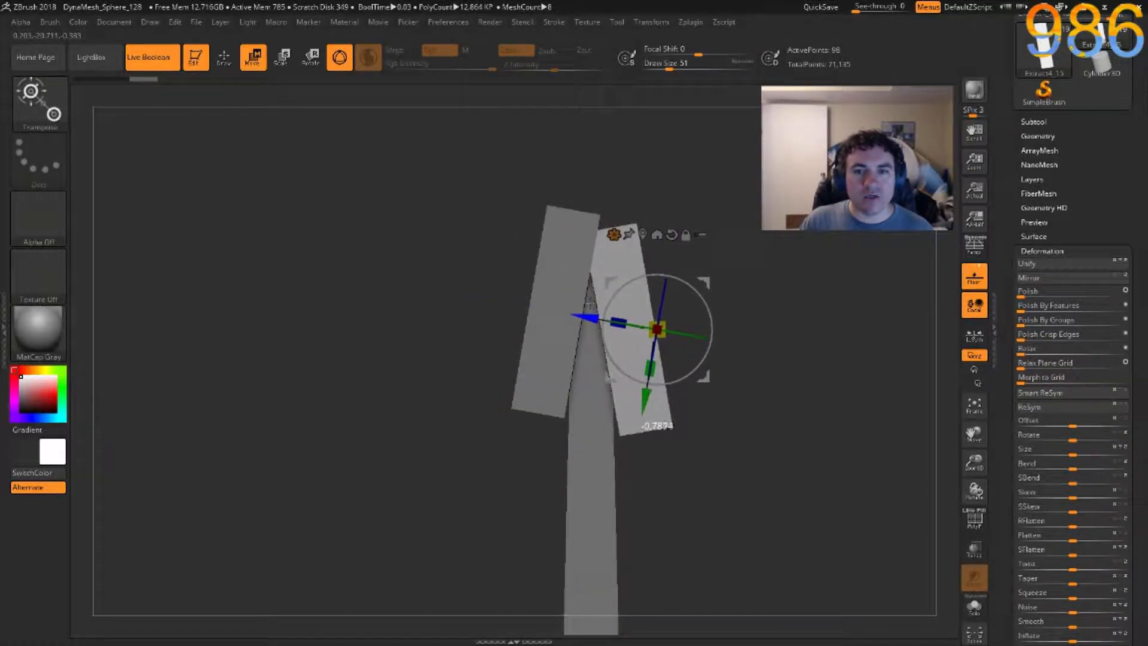
pyautogui.hotkey('ctrl', 'z')
pyautogui.click(570, 216)
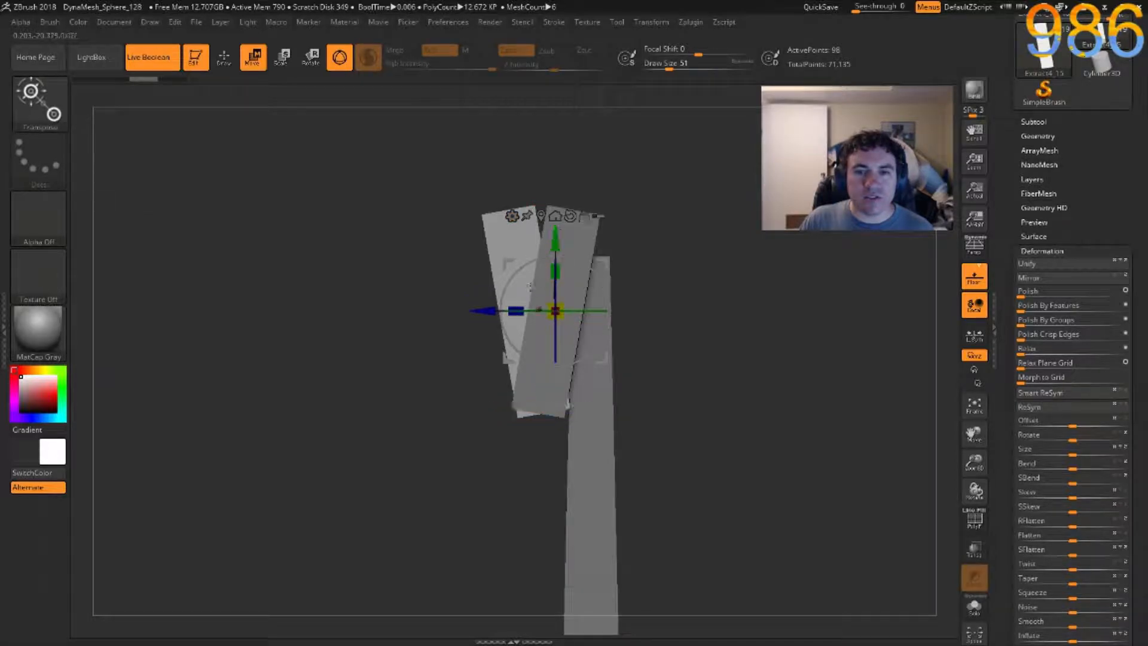
pyautogui.moveTo(485, 299); pyautogui.dragTo(588, 323)
# Set both tip slabs to Boolean subtraction, placing the original slab last in the subtool list.
pyautogui.click(1032, 122)
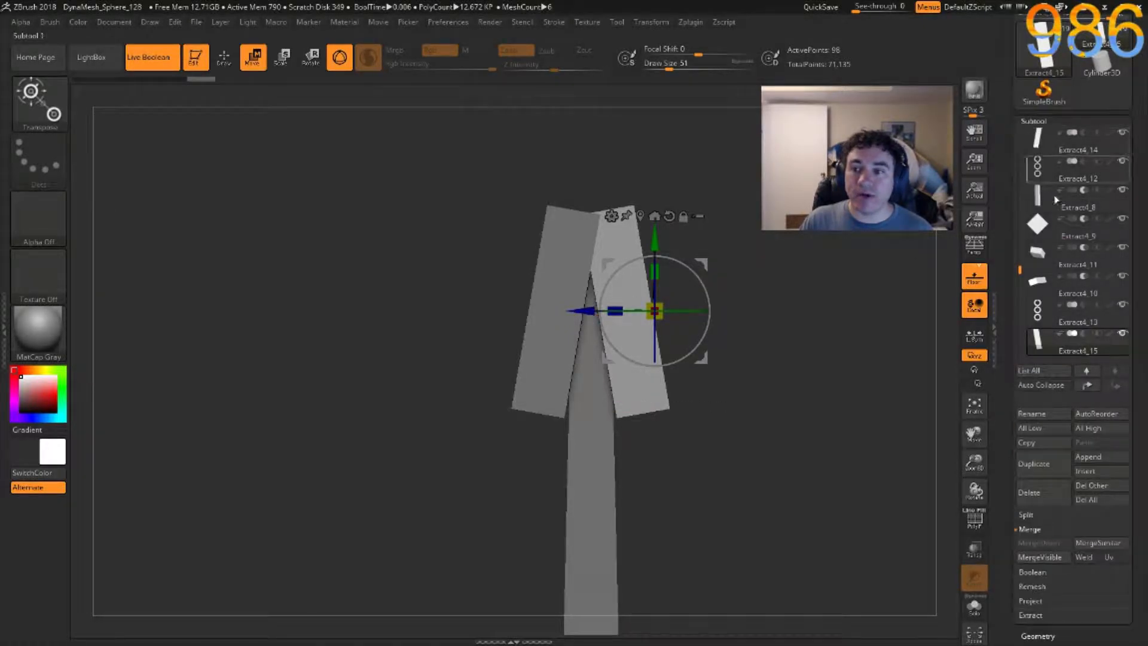
pyautogui.click(1082, 333)
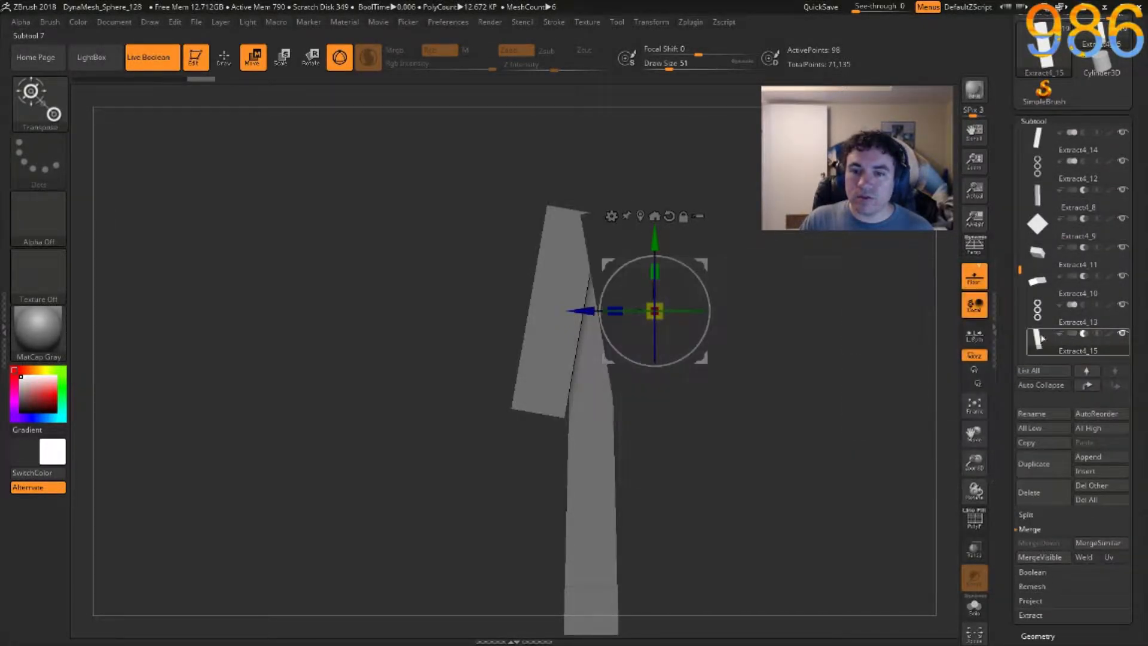
pyautogui.keyDown('alt'); pyautogui.click(563, 288); pyautogui.keyUp('alt')
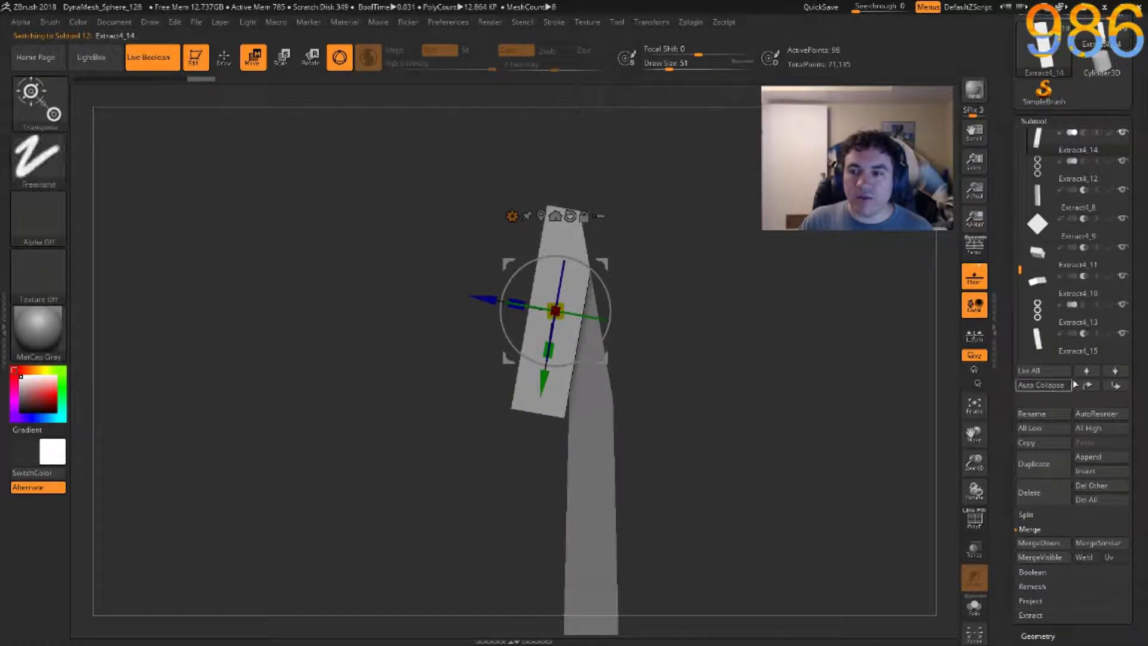
pyautogui.keyDown('ctrl'); pyautogui.keyDown('shift'); pyautogui.click(1113, 388); pyautogui.keyUp('shift'); pyautogui.keyUp('ctrl')
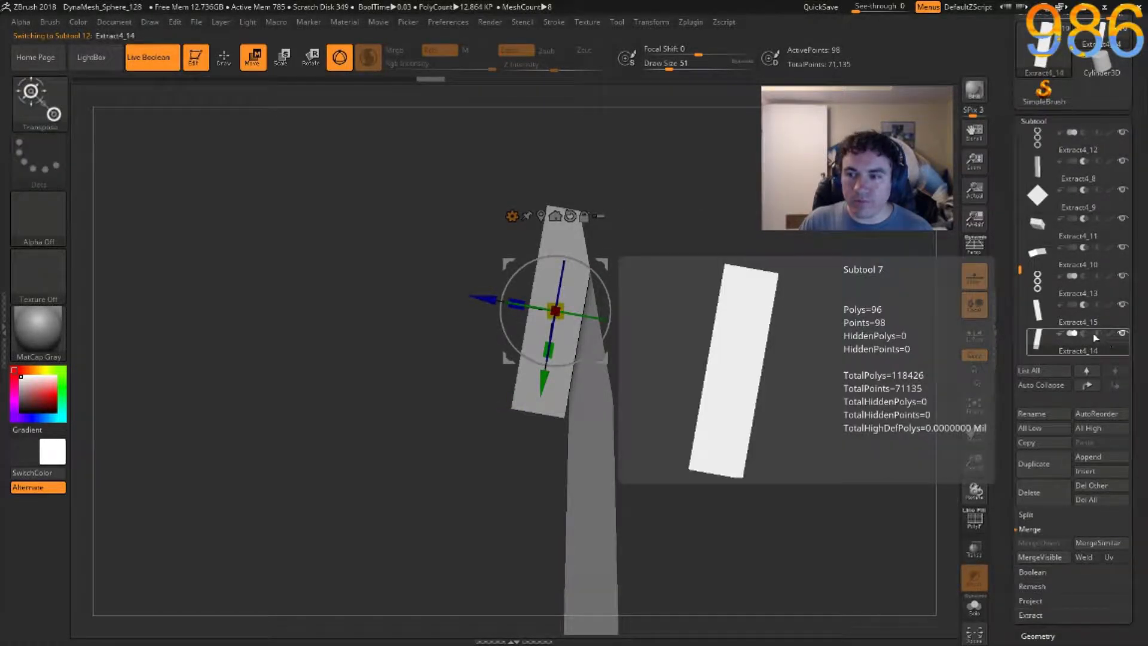
pyautogui.click(1084, 335)
# Duplicate the last slab, turn the copy crosswise to the blade's tip and reshape it into a small narrow block.
pyautogui.moveTo(665, 304); pyautogui.dragTo(730, 307)
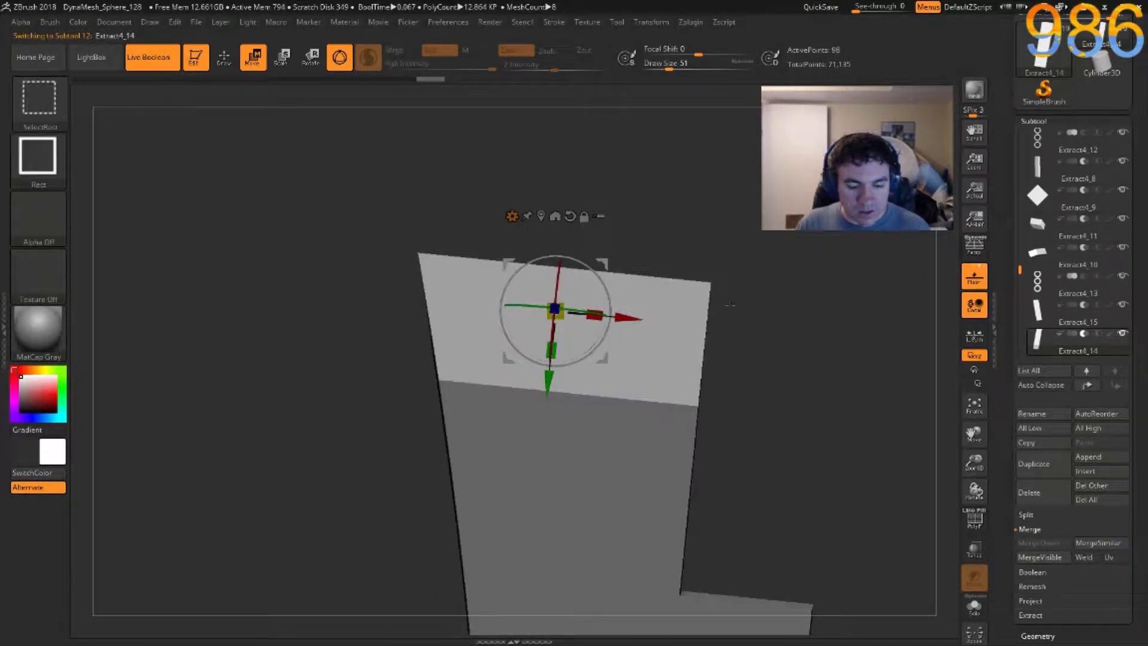
pyautogui.hotkey('ctrl', 'shift', 'd')
pyautogui.moveTo(798, 281); pyautogui.dragTo(707, 249)
pyautogui.moveTo(602, 277); pyautogui.dragTo(627, 385)
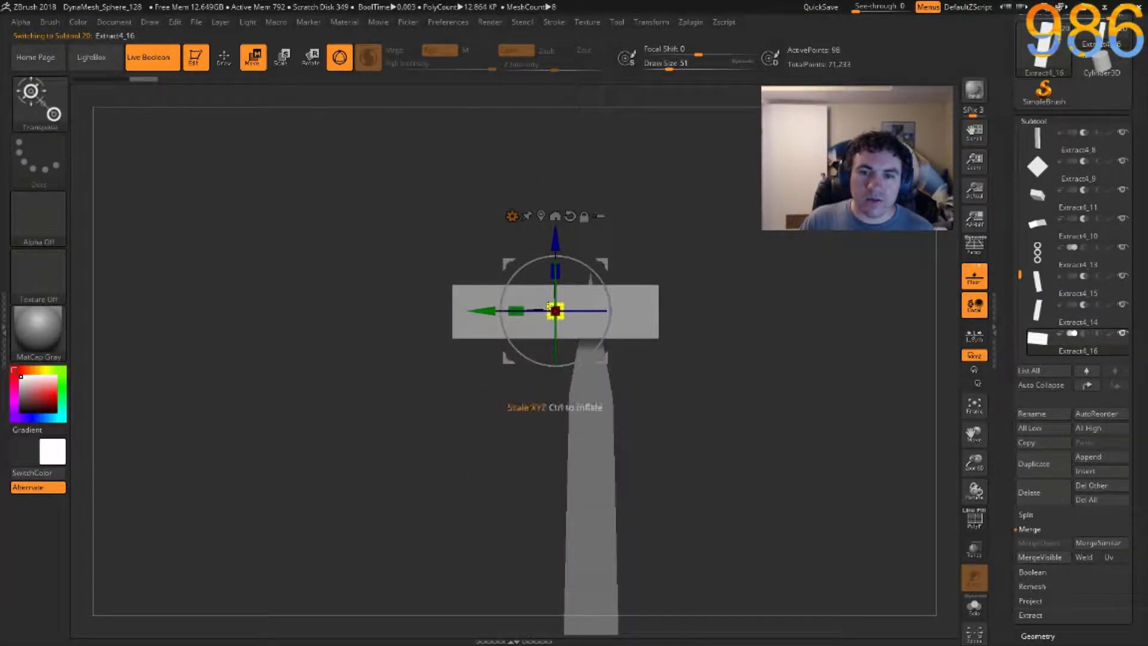
pyautogui.moveTo(518, 306); pyautogui.dragTo(547, 306)
pyautogui.moveTo(586, 270); pyautogui.dragTo(759, 301)
pyautogui.moveTo(552, 309); pyautogui.dragTo(475, 345)
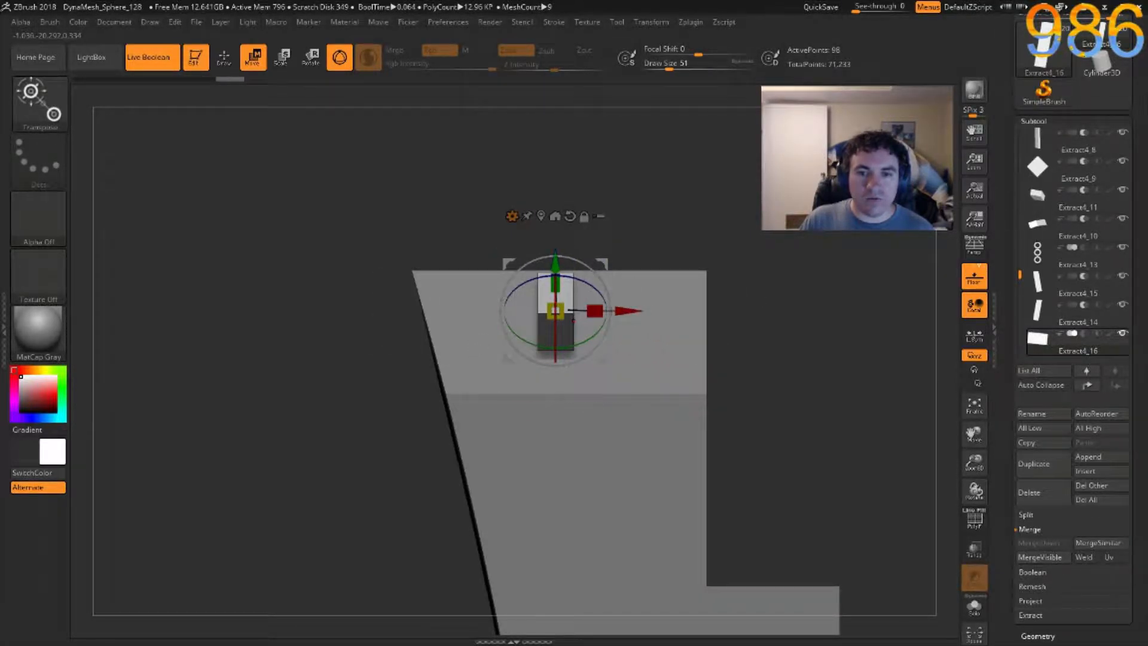
# Move the block to the outer corner of the tip's end edge, rotate it 45 degrees, reset the gizmo's orientation and enlarge the block.
pyautogui.moveTo(610, 245); pyautogui.dragTo(680, 213)
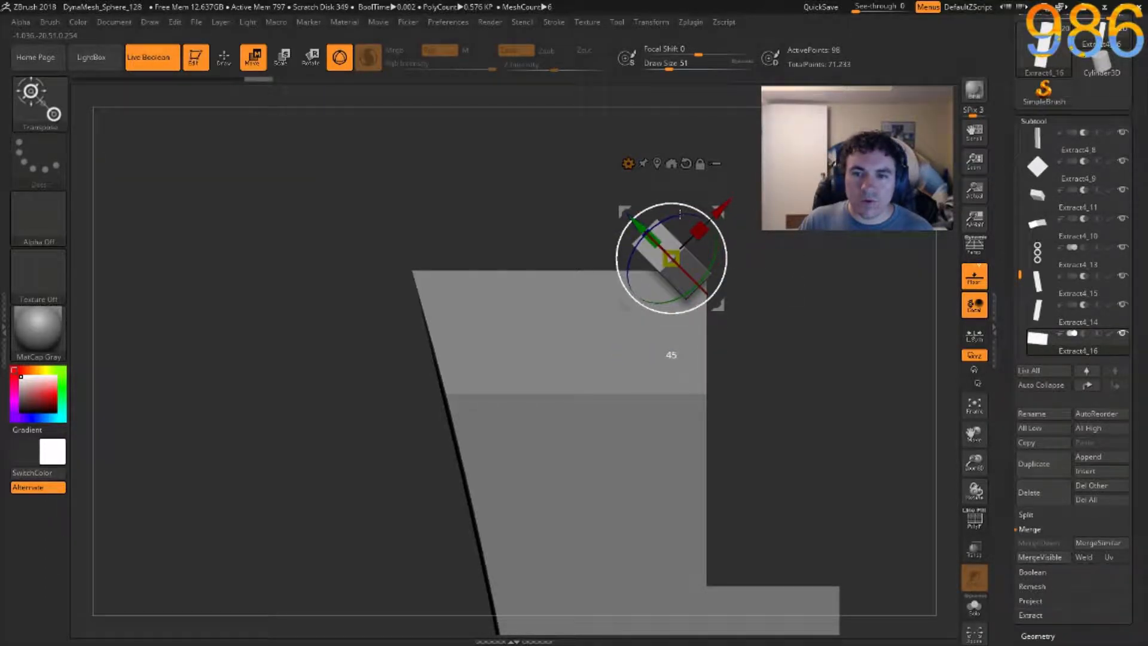
pyautogui.click(686, 163)
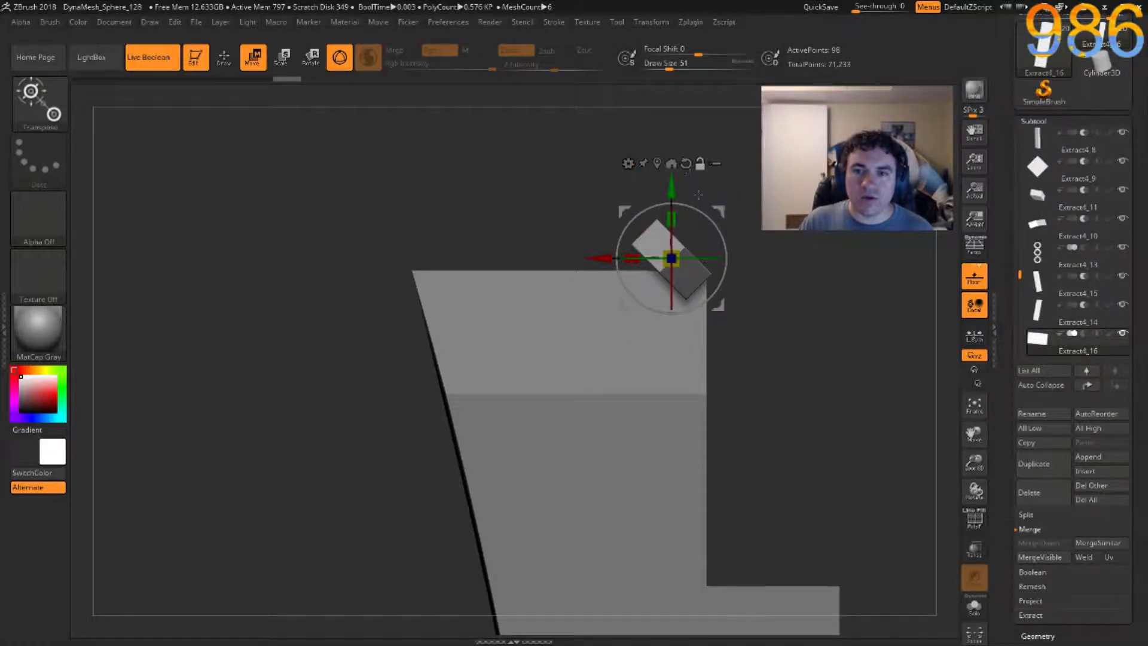
pyautogui.moveTo(671, 259); pyautogui.dragTo(666, 245)
pyautogui.moveTo(709, 199); pyautogui.dragTo(711, 201)
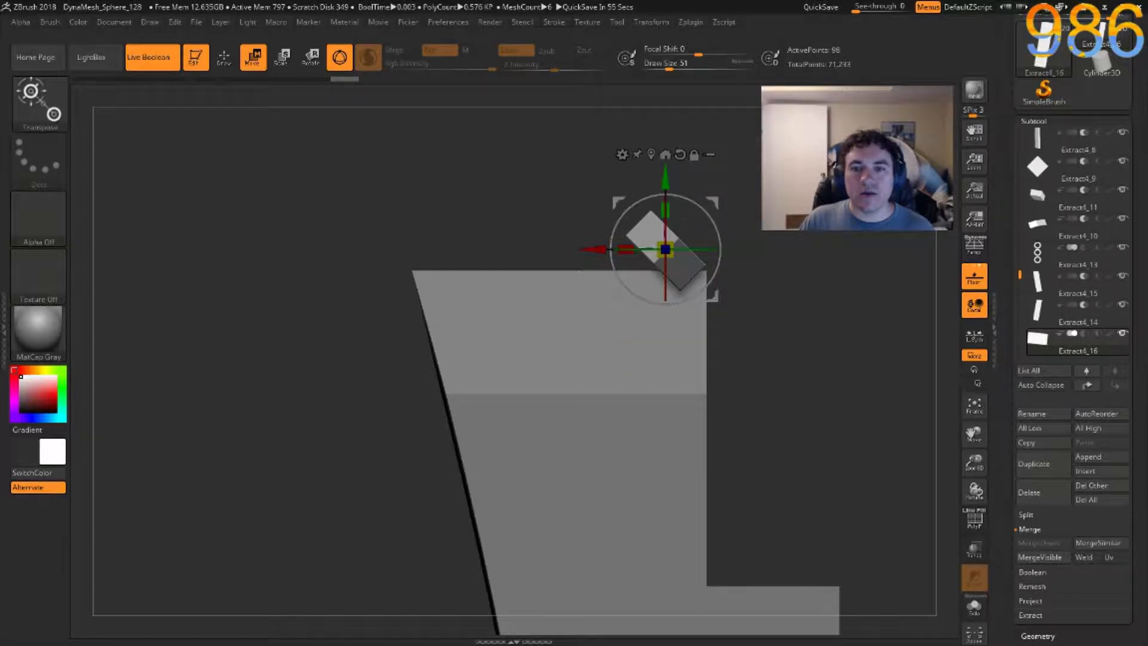
pyautogui.moveTo(672, 243); pyautogui.dragTo(693, 197)
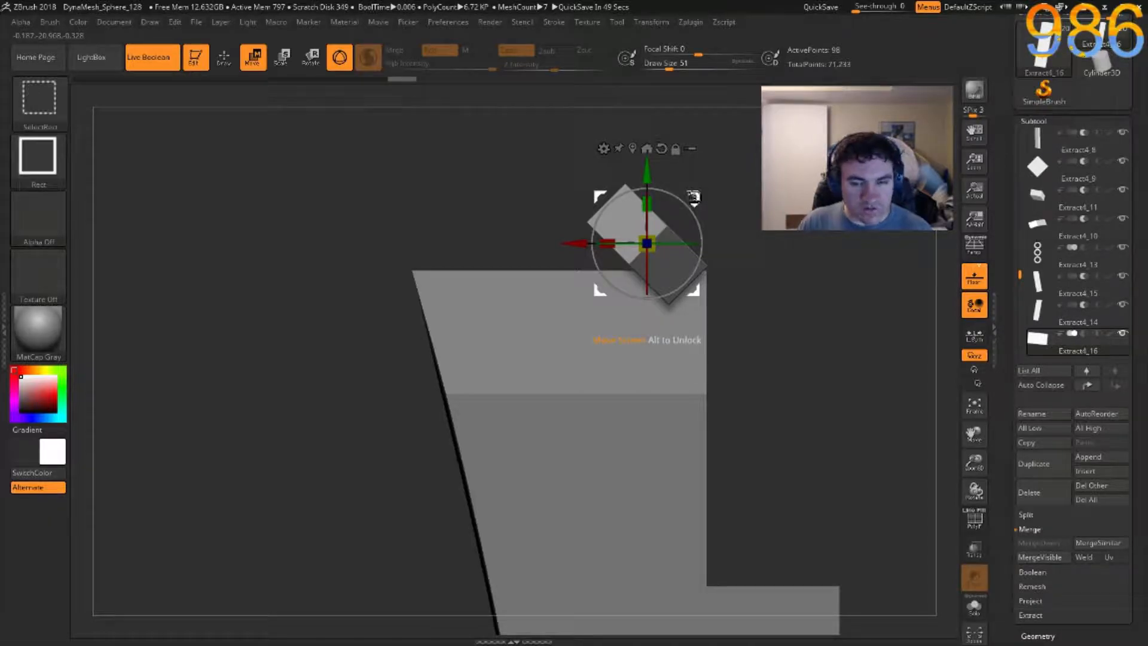
# Duplicate the rotated block three times, spacing the copies evenly in a row along the tip's end edge.
pyautogui.hotkey('ctrl', 'shift', 'd')
pyautogui.moveTo(592, 242); pyautogui.dragTo(453, 253)
pyautogui.hotkey('ctrl', 'shift', 'd')
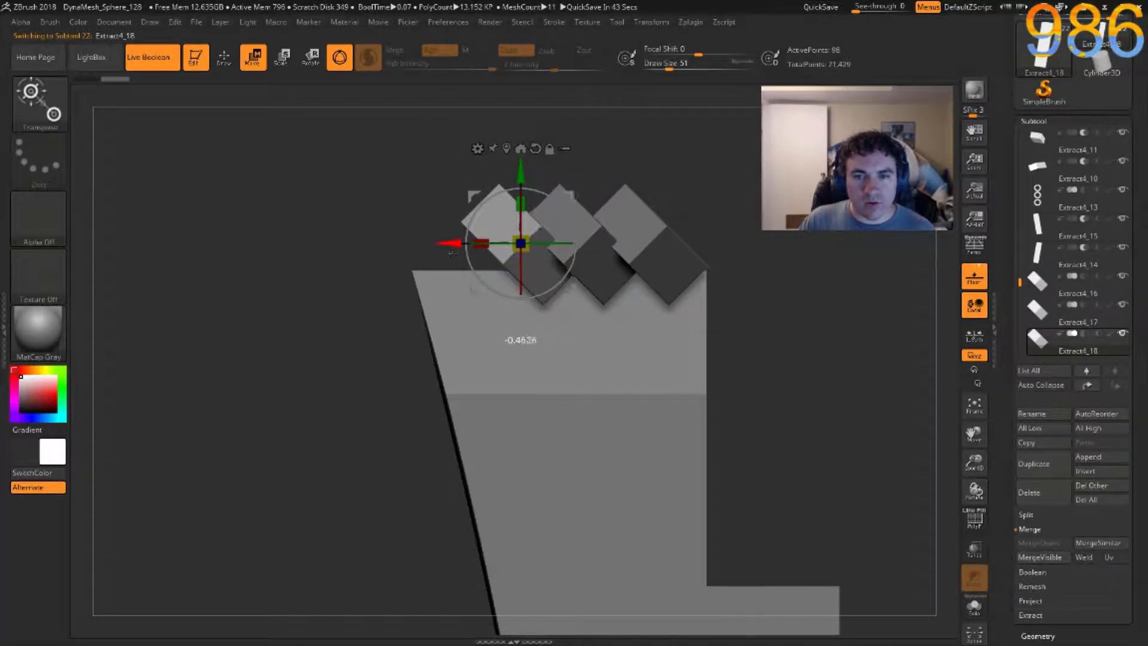
pyautogui.hotkey('ctrl', 'shift', 'd')
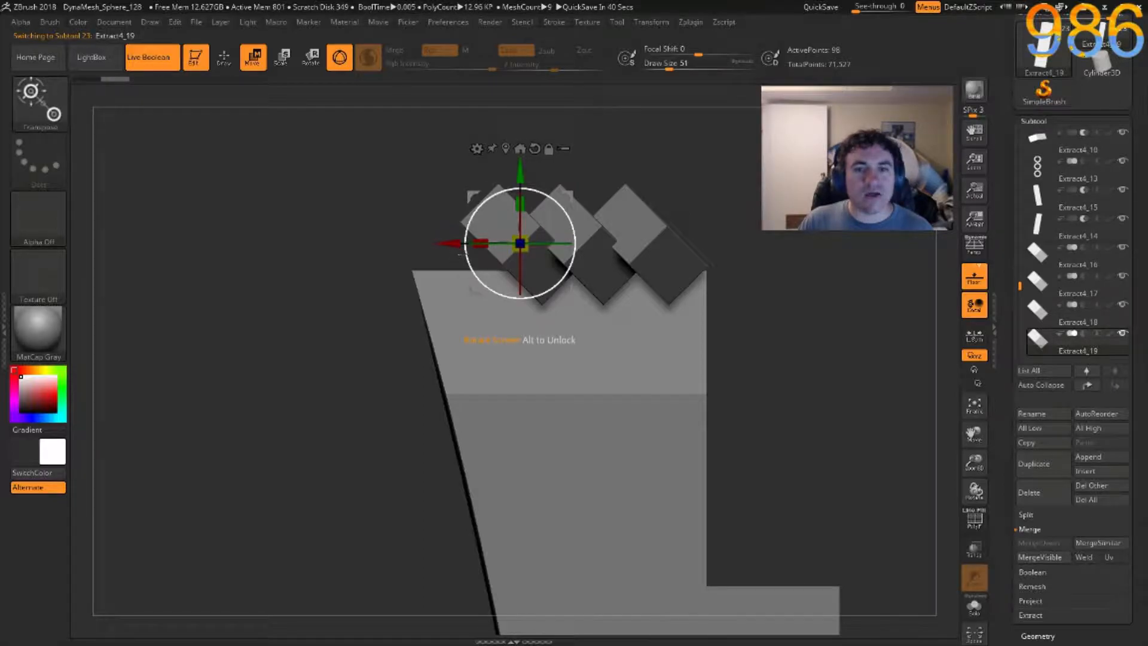
pyautogui.moveTo(459, 258); pyautogui.dragTo(389, 258)
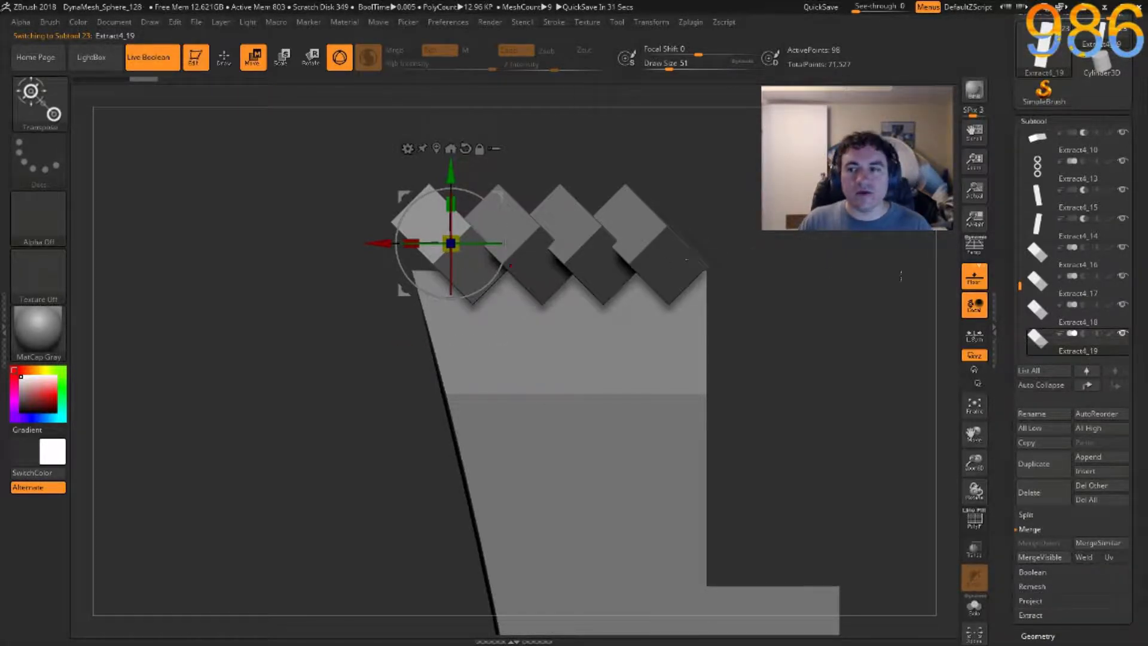
# Quick-save the project and merge the four rotated blocks down into one subtool.
pyautogui.click(1038, 254)
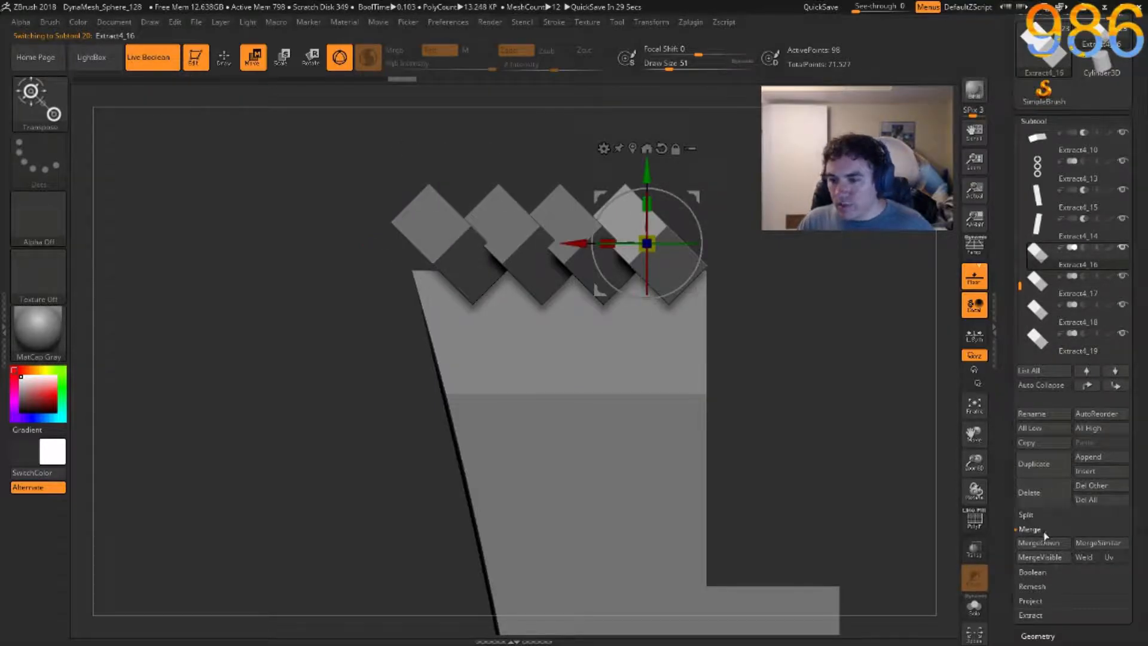
pyautogui.click(823, 7)
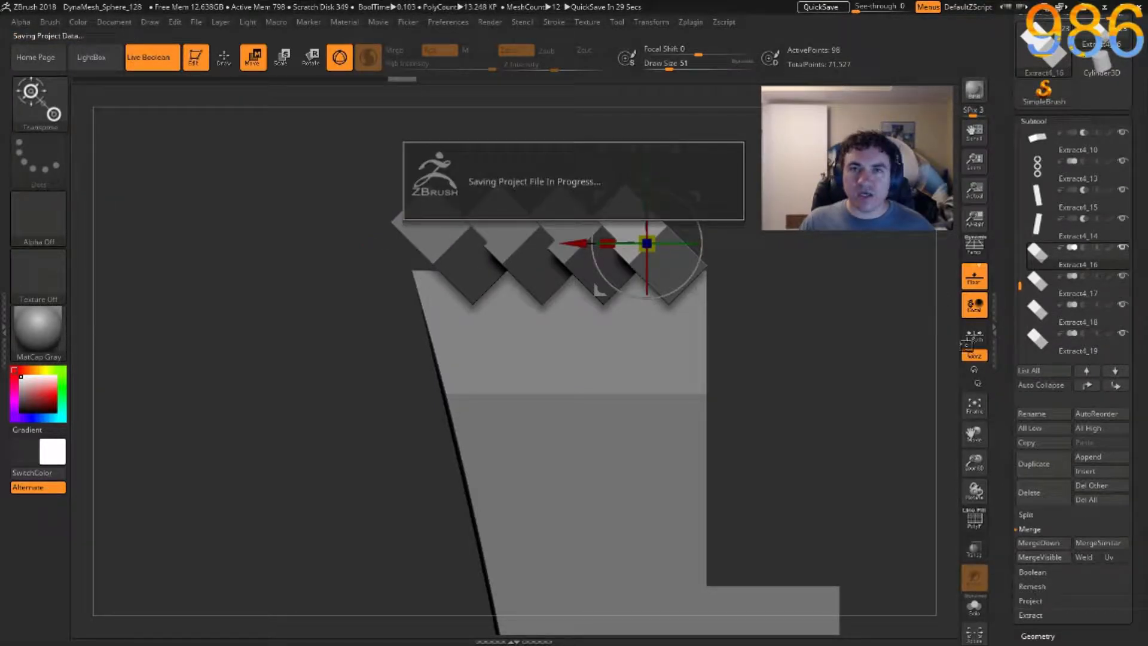
pyautogui.click(1034, 543)
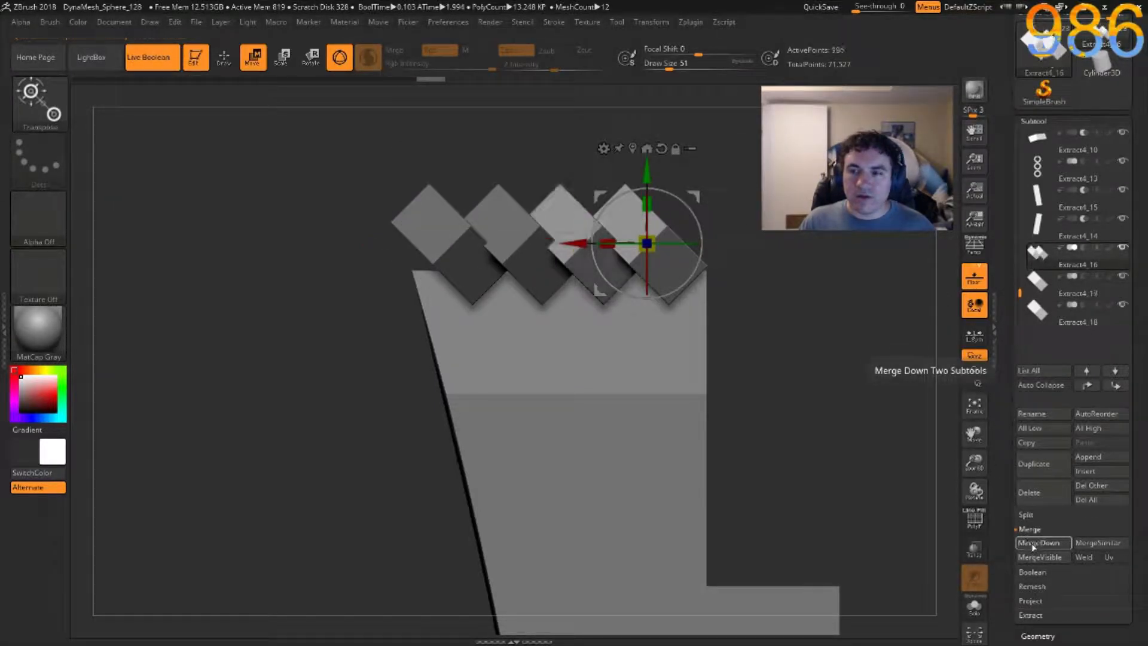
pyautogui.click(1034, 543)
pyautogui.click(1034, 543)
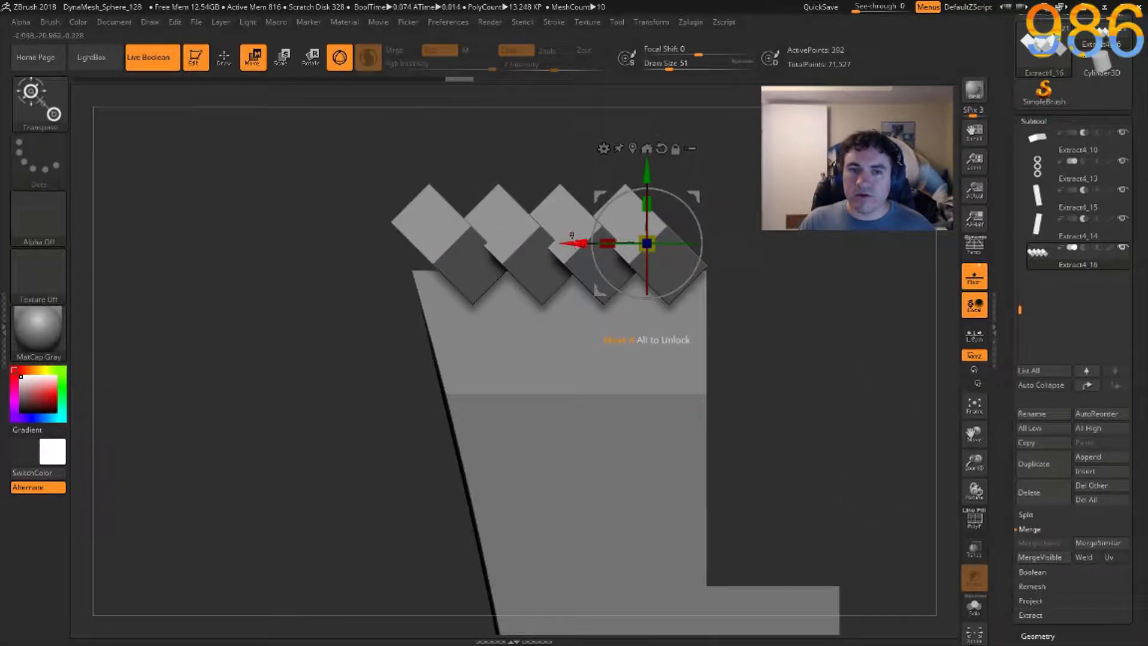
# Set the merged blocks to Boolean subtraction and shift them down into the tip's end edge to cut a row of teeth.
pyautogui.moveTo(592, 250)
pyautogui.mouseDown()
pyautogui.moveTo(568, 245)
pyautogui.moveTo(580, 248)
pyautogui.mouseUp()
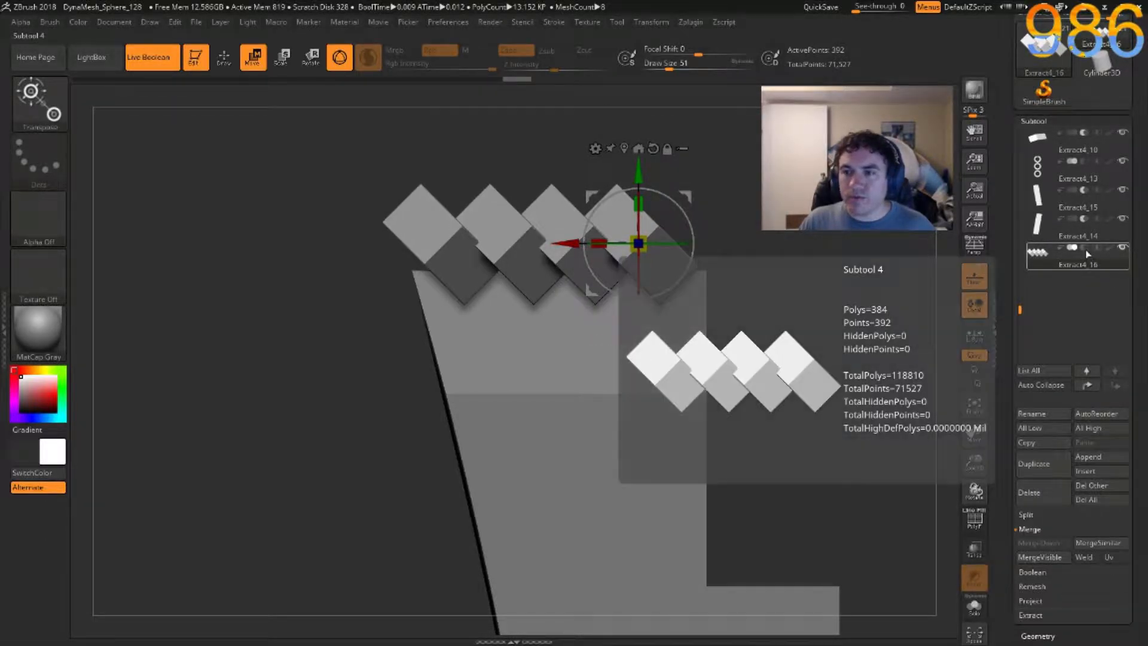
pyautogui.click(1085, 248)
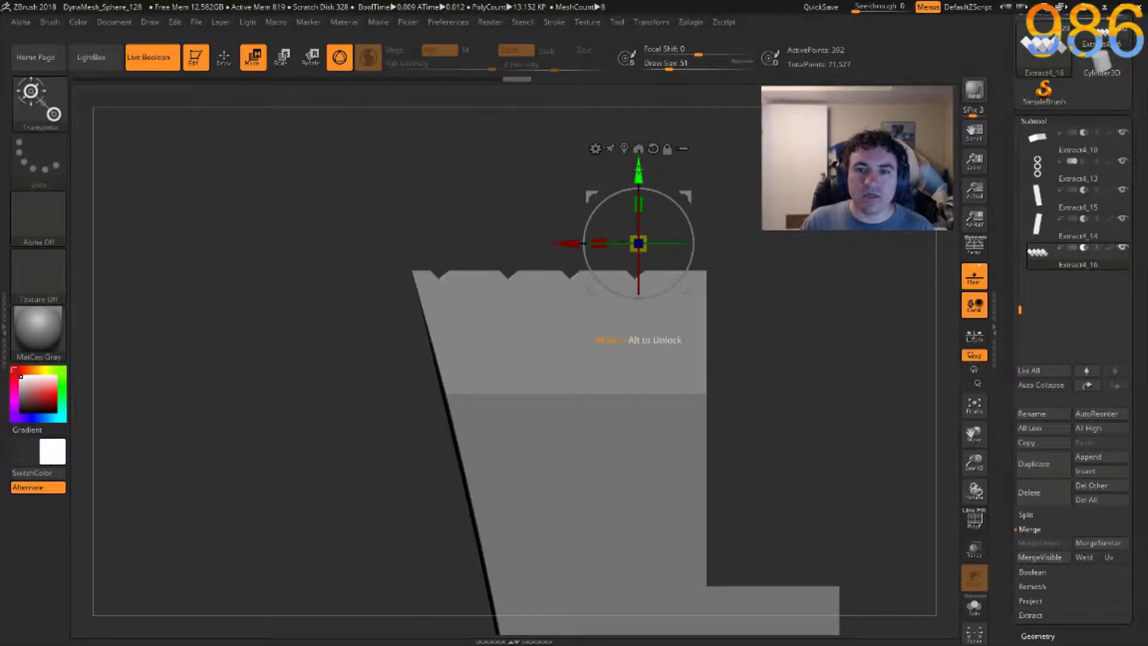
pyautogui.moveTo(638, 171); pyautogui.dragTo(664, 195)
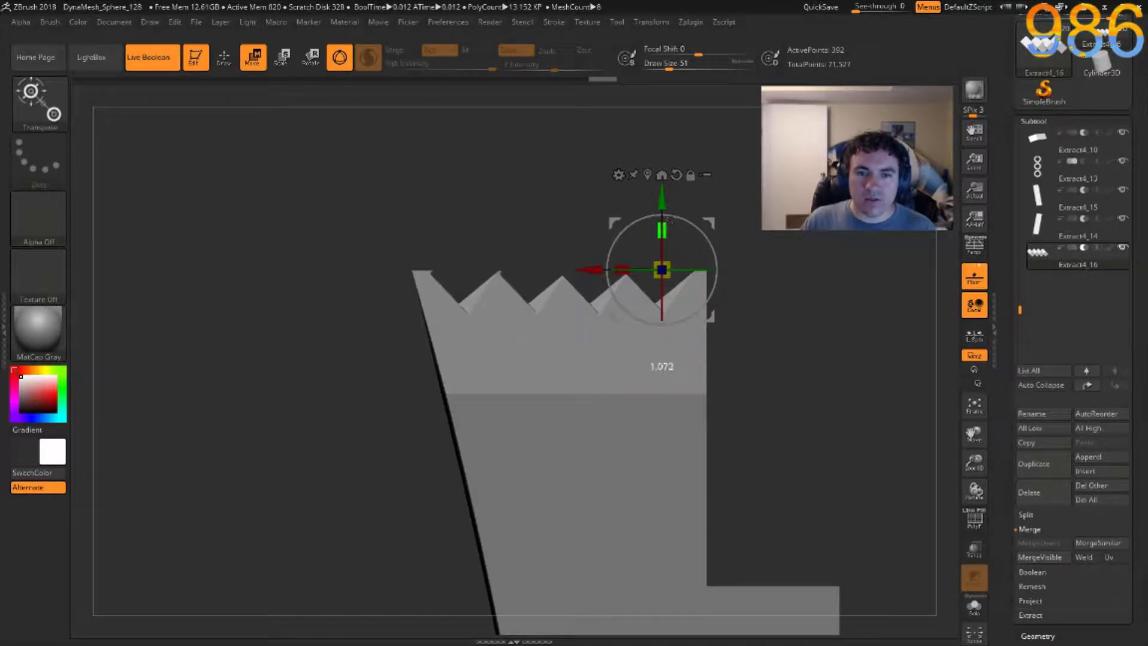
pyautogui.moveTo(676, 190); pyautogui.dragTo(677, 180)
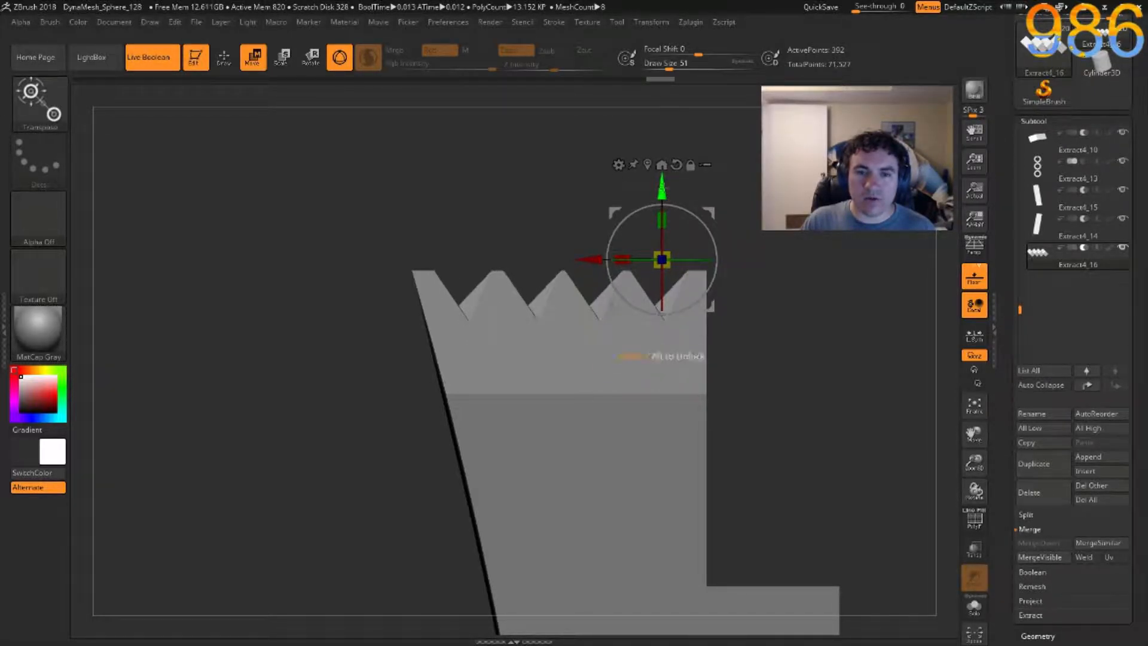
# Widen the cutting blocks through the blade's thickness and centre them on the tip in side view.
pyautogui.moveTo(534, 235); pyautogui.dragTo(619, 246)
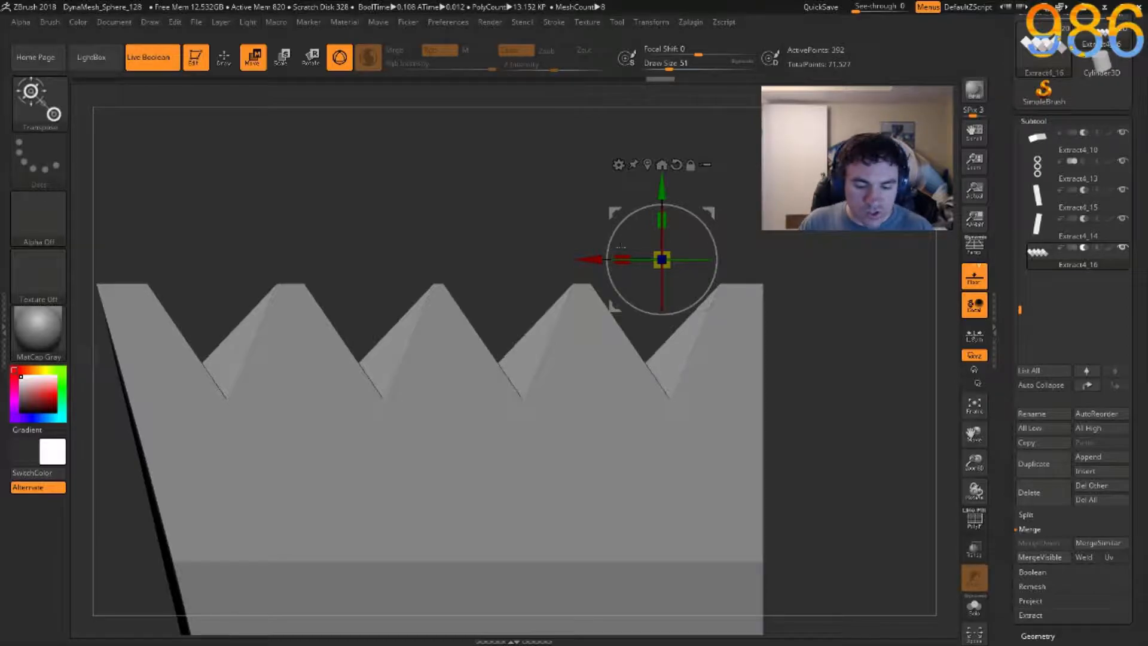
pyautogui.hotkey('shift', 'f')
pyautogui.moveTo(817, 314); pyautogui.dragTo(771, 317)
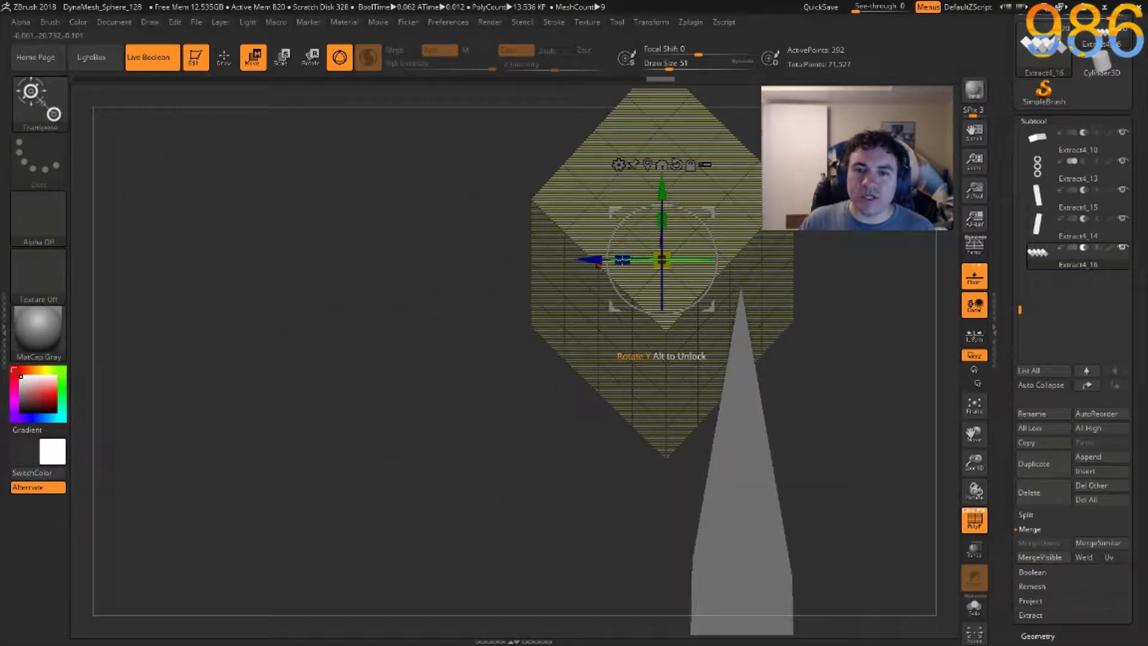
pyautogui.moveTo(678, 263); pyautogui.dragTo(514, 273)
pyautogui.hotkey('ctrl', 'z')
pyautogui.moveTo(591, 260); pyautogui.dragTo(665, 265)
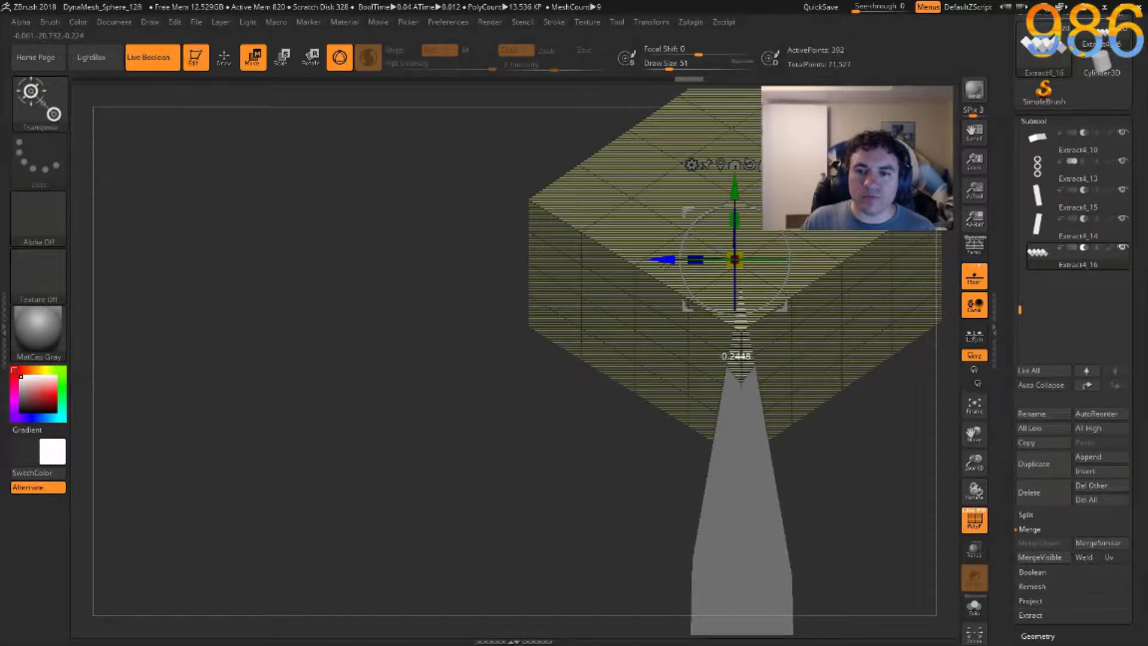
pyautogui.hotkey('shift', 'f')
# Nudge the cutting blocks sideways and upward to even out the teeth and bring their peaks to the tip's end edge.
pyautogui.moveTo(500, 354); pyautogui.dragTo(559, 357)
pyautogui.keyDown('ctrl'); pyautogui.moveTo(537, 232); pyautogui.dragTo(472, 146, button='right'); pyautogui.keyUp('ctrl')
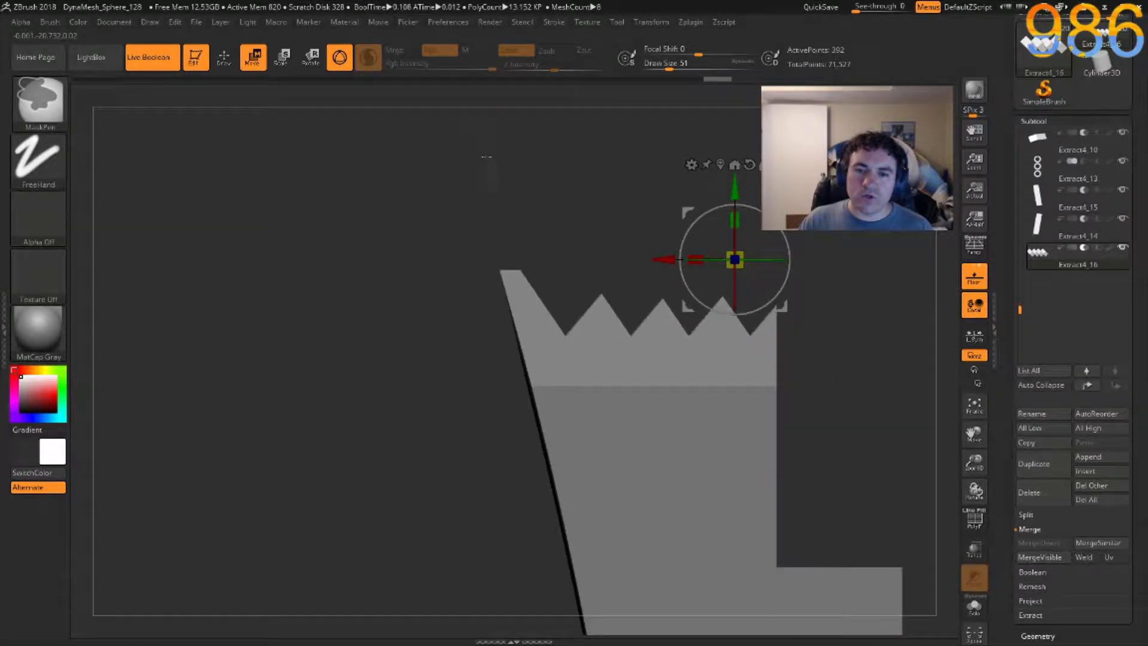
pyautogui.moveTo(701, 269); pyautogui.dragTo(687, 269)
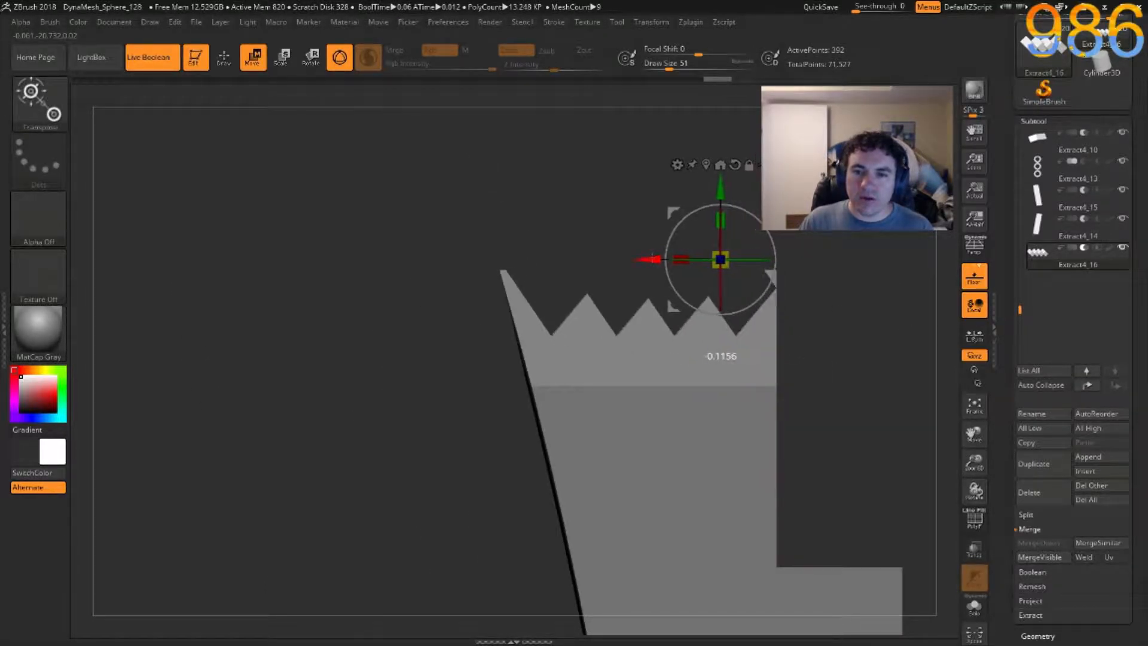
pyautogui.moveTo(726, 200); pyautogui.dragTo(728, 172)
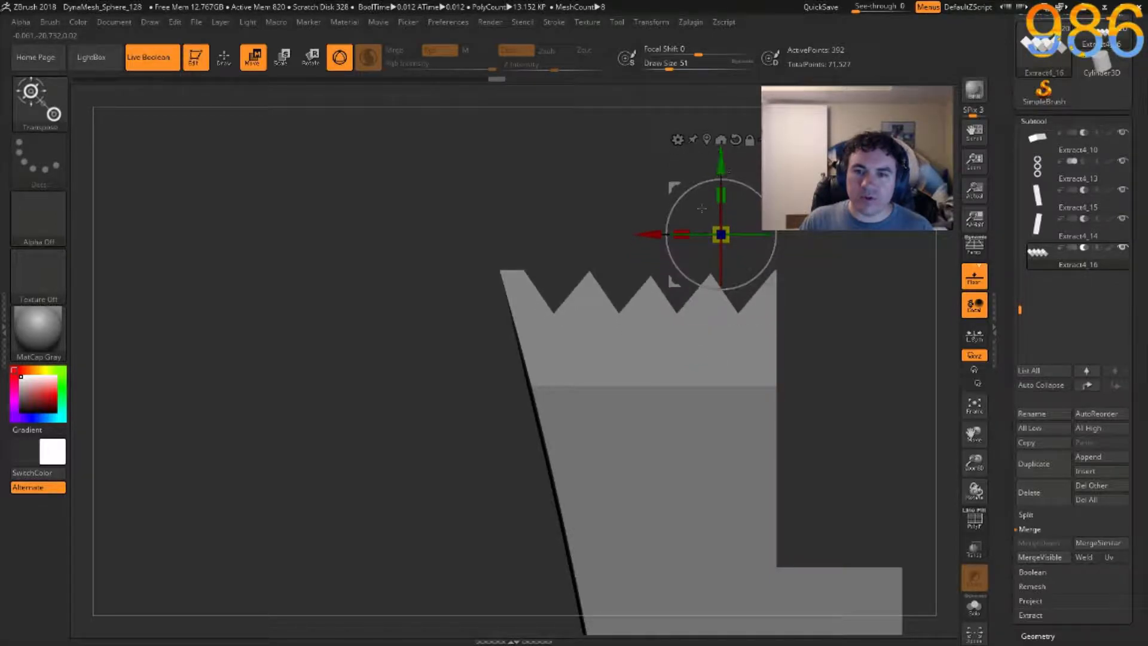
pyautogui.moveTo(663, 234); pyautogui.dragTo(656, 234)
pyautogui.moveTo(713, 164); pyautogui.dragTo(713, 171)
pyautogui.keyDown('ctrl'); pyautogui.moveTo(859, 275); pyautogui.dragTo(738, 170, button='right'); pyautogui.keyUp('ctrl')
pyautogui.keyDown('alt'); pyautogui.moveTo(818, 399); pyautogui.dragTo(734, 339, button='right'); pyautogui.keyUp('alt')
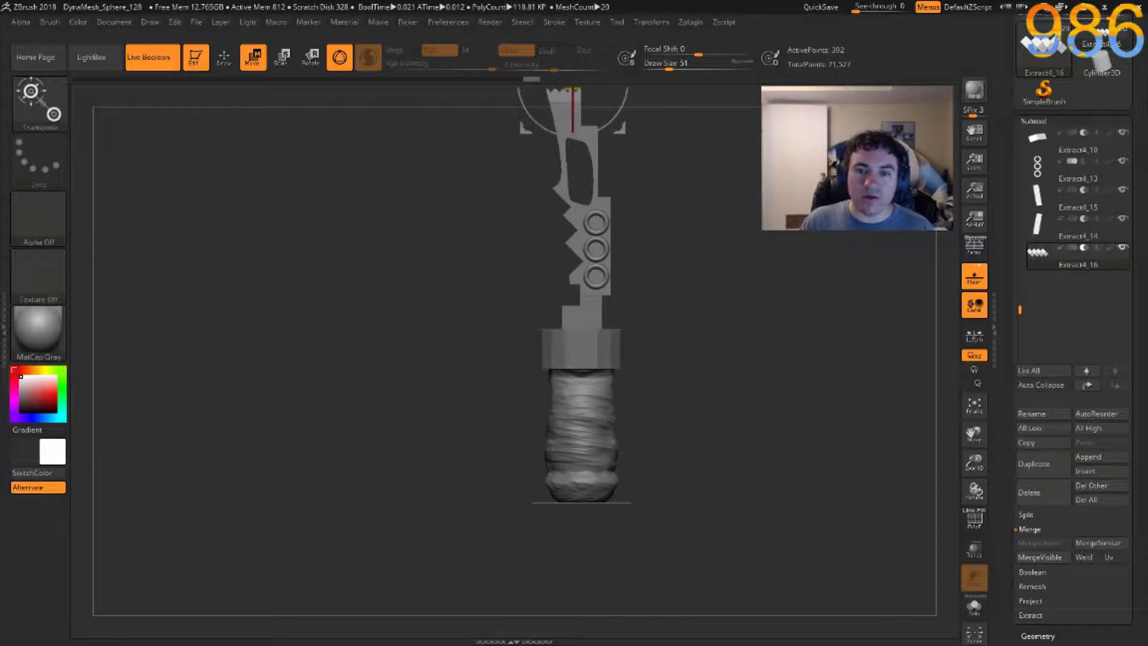
# Quick-save the project and make a Boolean mesh from the knife's subtools.
pyautogui.keyDown('alt'); pyautogui.moveTo(703, 233); pyautogui.dragTo(721, 376, button='right'); pyautogui.keyUp('alt')
pyautogui.moveTo(713, 328); pyautogui.dragTo(656, 331, button='right')
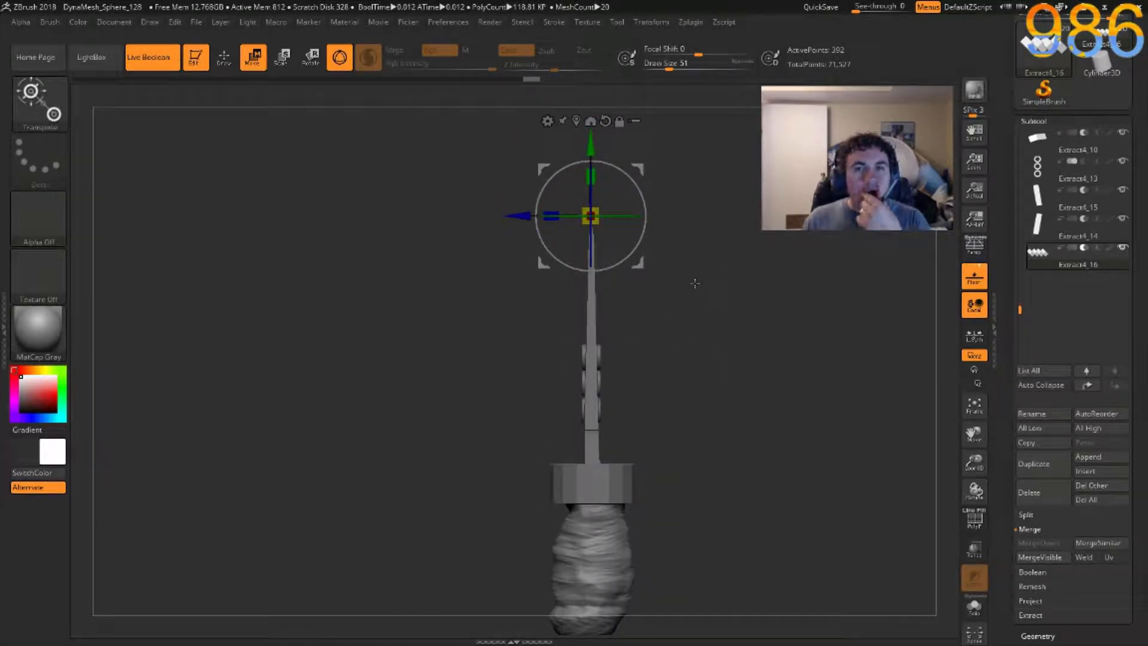
pyautogui.moveTo(660, 328); pyautogui.dragTo(755, 308, button='right')
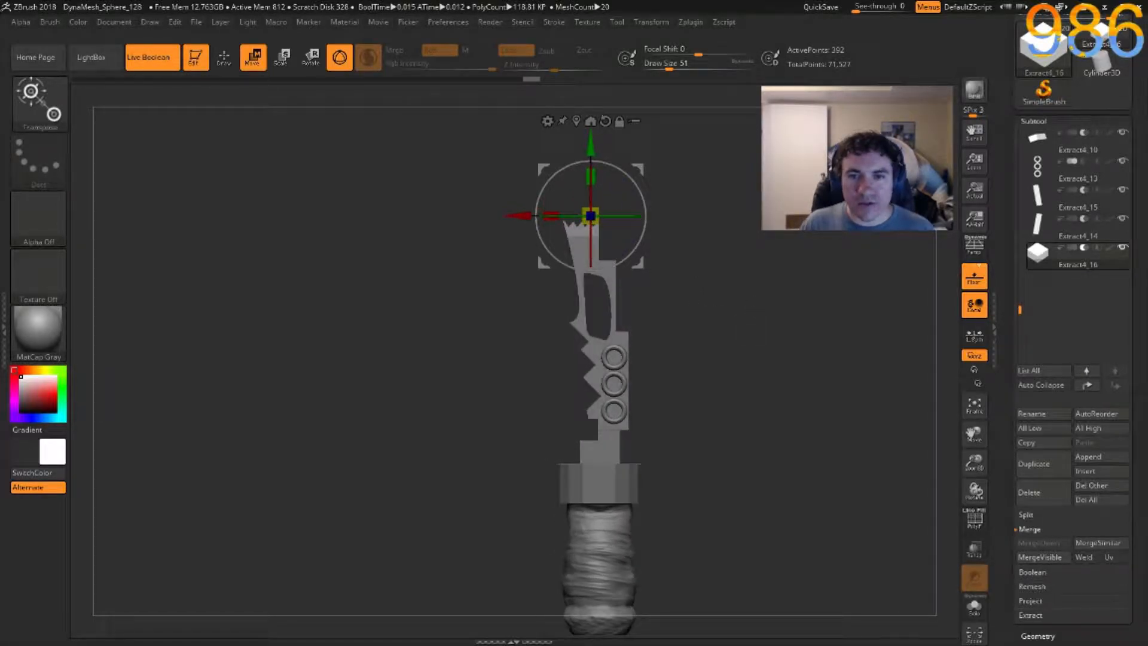
pyautogui.click(820, 8)
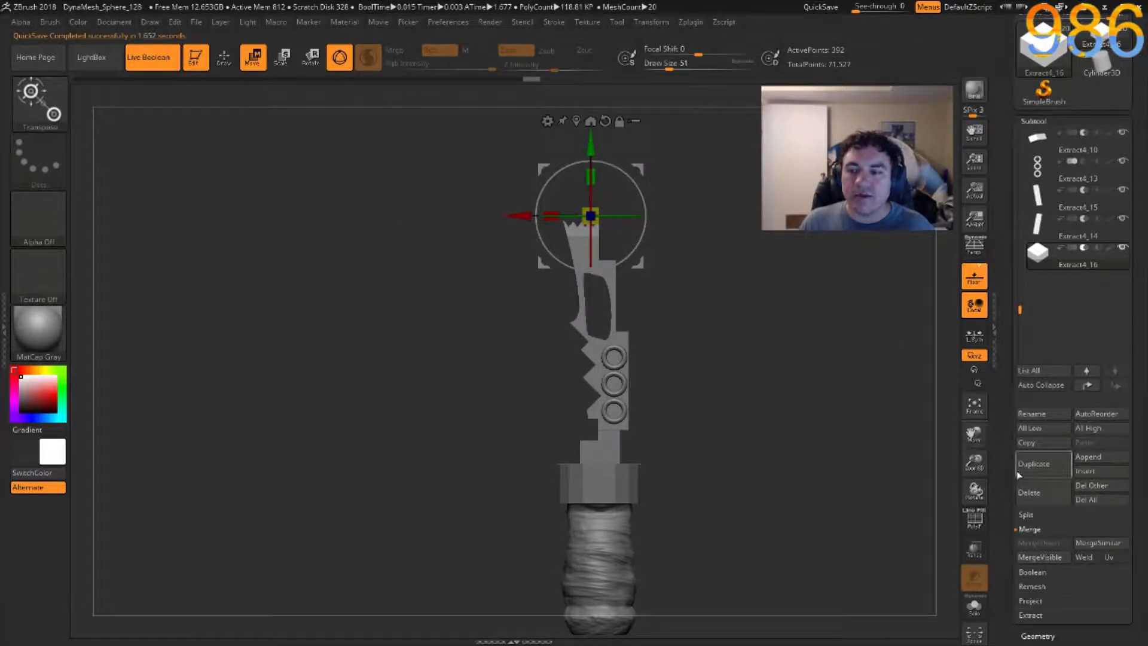
pyautogui.moveTo(1010, 480); pyautogui.dragTo(1029, 395)
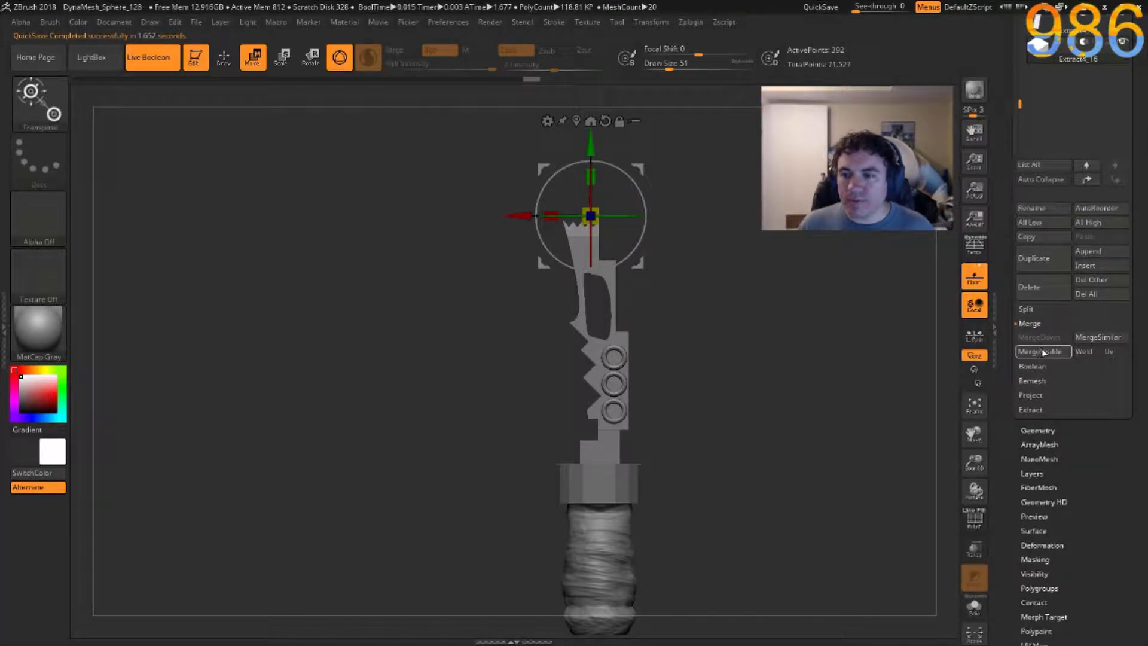
pyautogui.click(1047, 367)
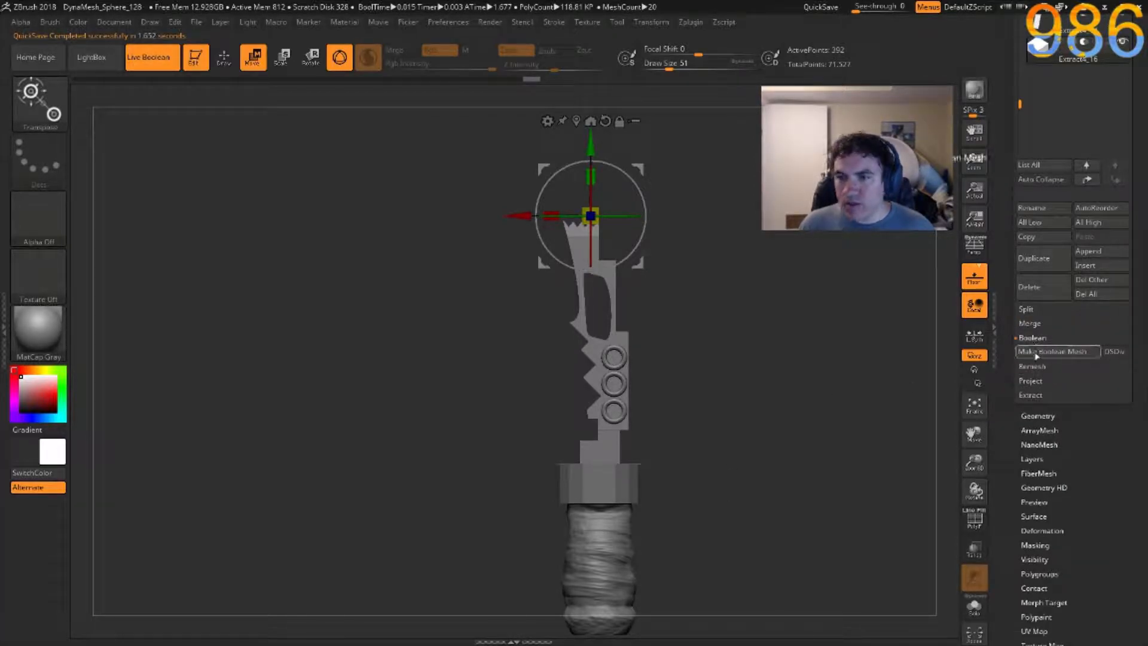
pyautogui.click(1036, 357)
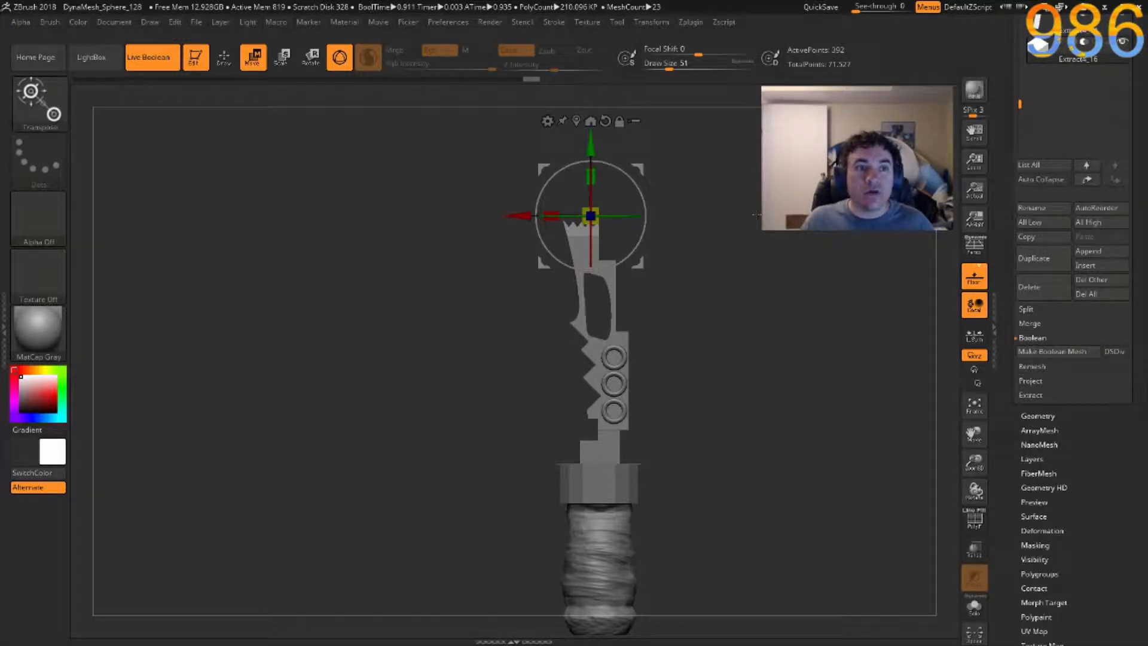
# Switch to the baked UMesh_PolySphere tool, frame the whole knife and check its wireframe.
pyautogui.moveTo(1006, 113); pyautogui.dragTo(1034, 235)
pyautogui.click(1098, 222)
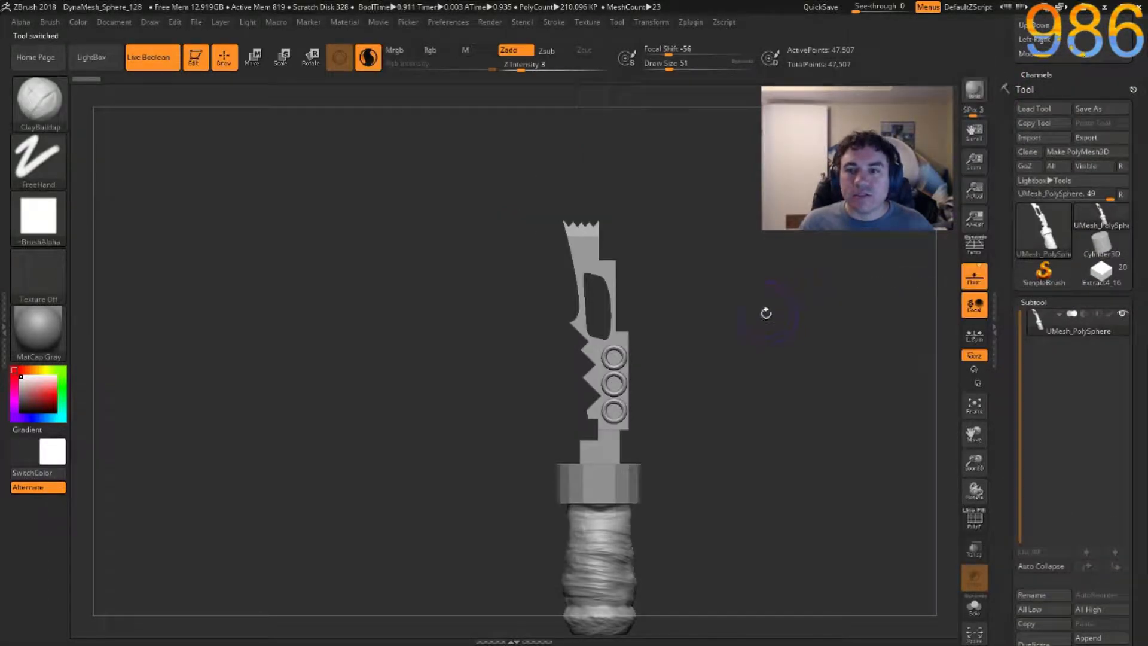
pyautogui.keyDown('alt'); pyautogui.moveTo(730, 481); pyautogui.dragTo(679, 397); pyautogui.keyUp('alt')
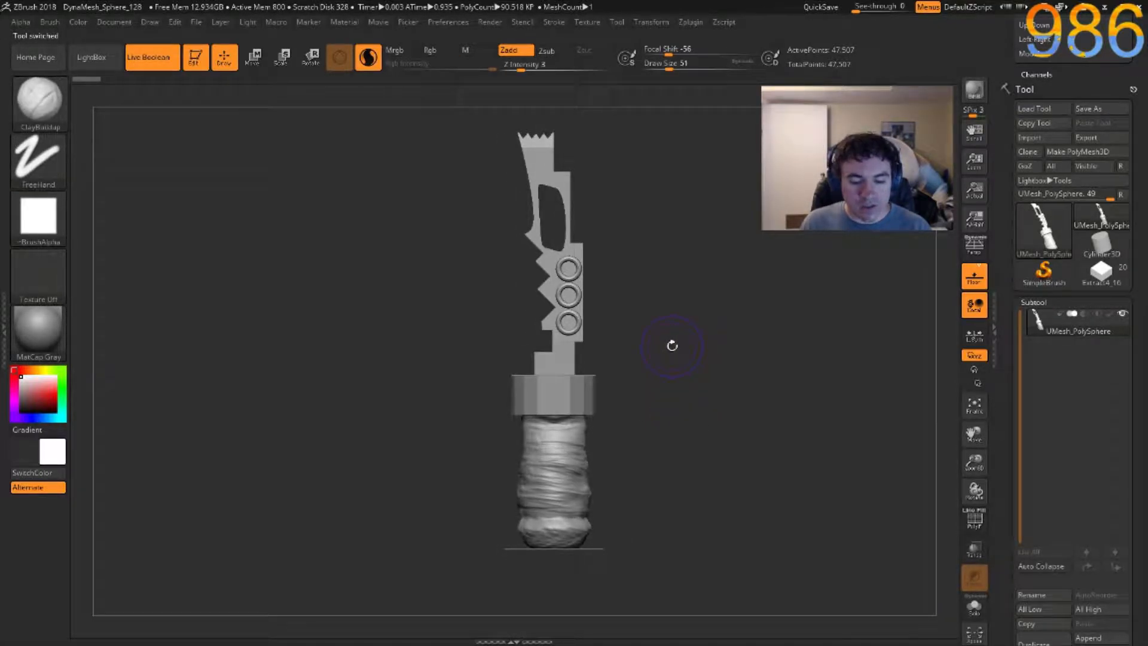
pyautogui.moveTo(669, 341); pyautogui.dragTo(632, 381)
pyautogui.hotkey('shift', 'f')
pyautogui.hotkey('shift', 'f')
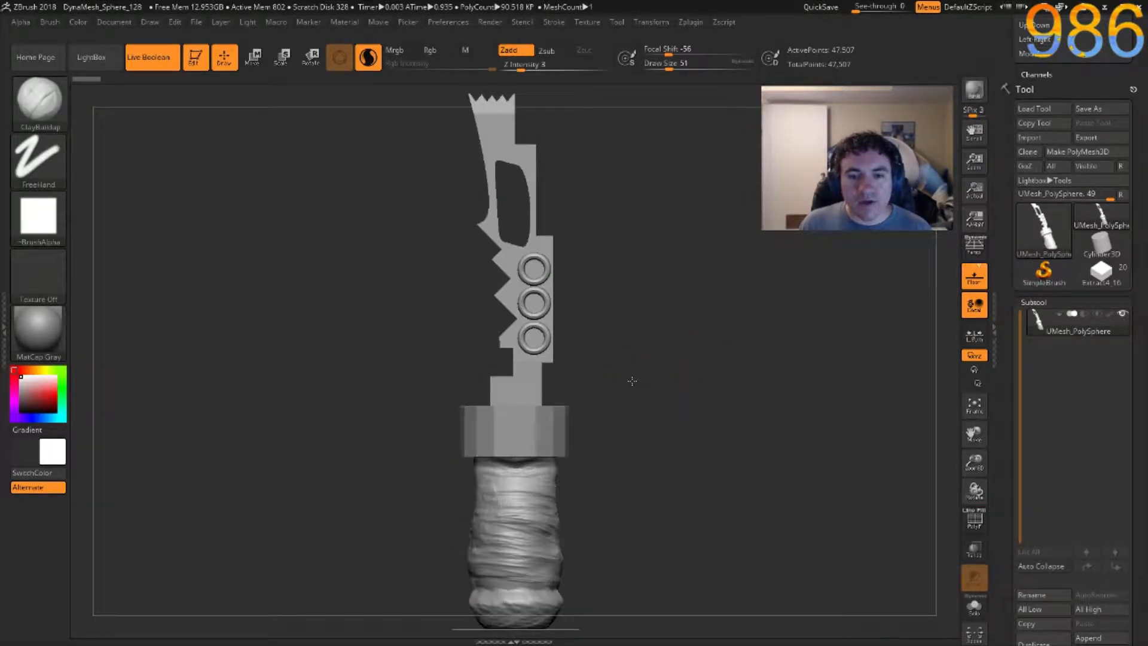
# Open the geometry settings of the baked knife mesh and quick-save the project.
pyautogui.scroll(-3, 1010, 582)
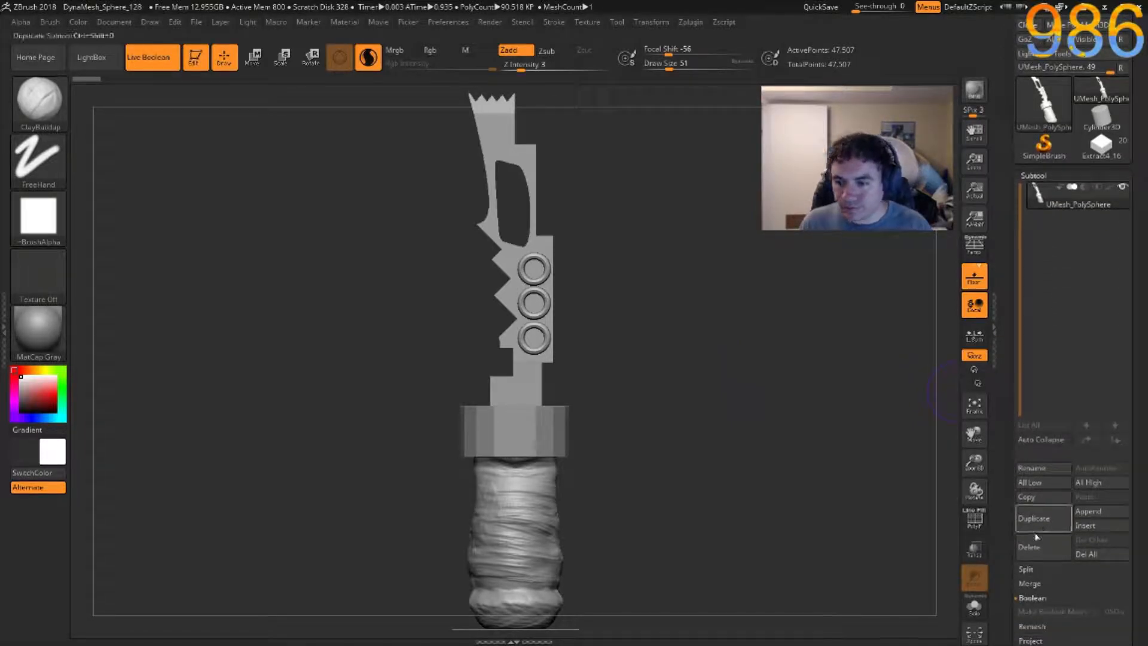
pyautogui.scroll(-3, 1010, 582)
pyautogui.click(1024, 481)
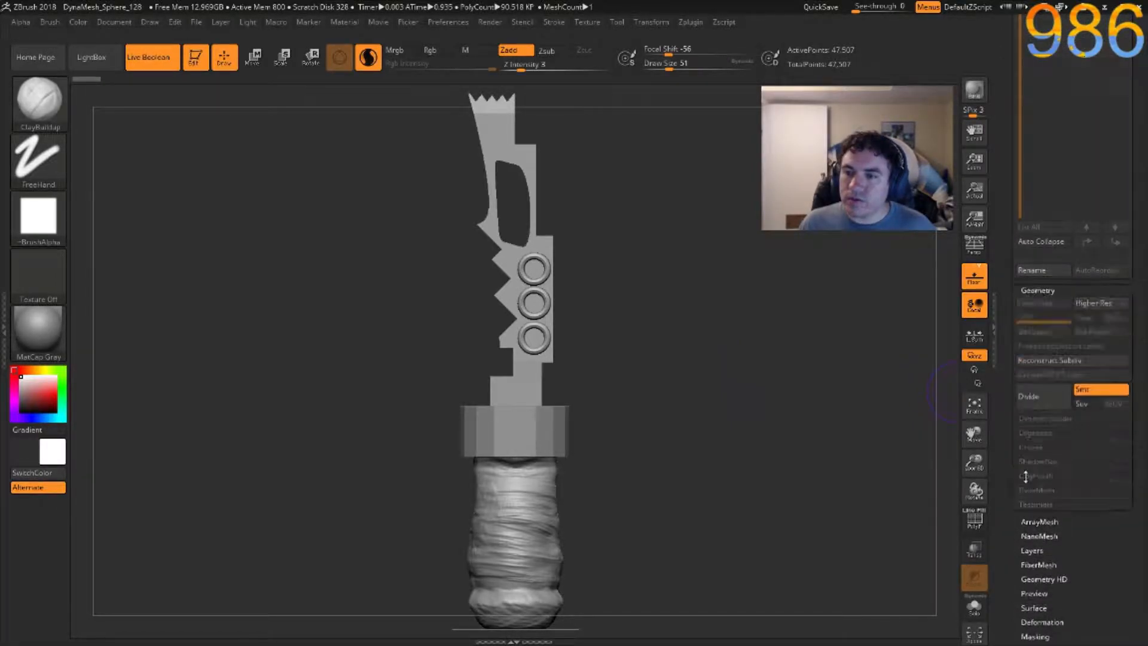
pyautogui.hotkey('ctrl', 's')
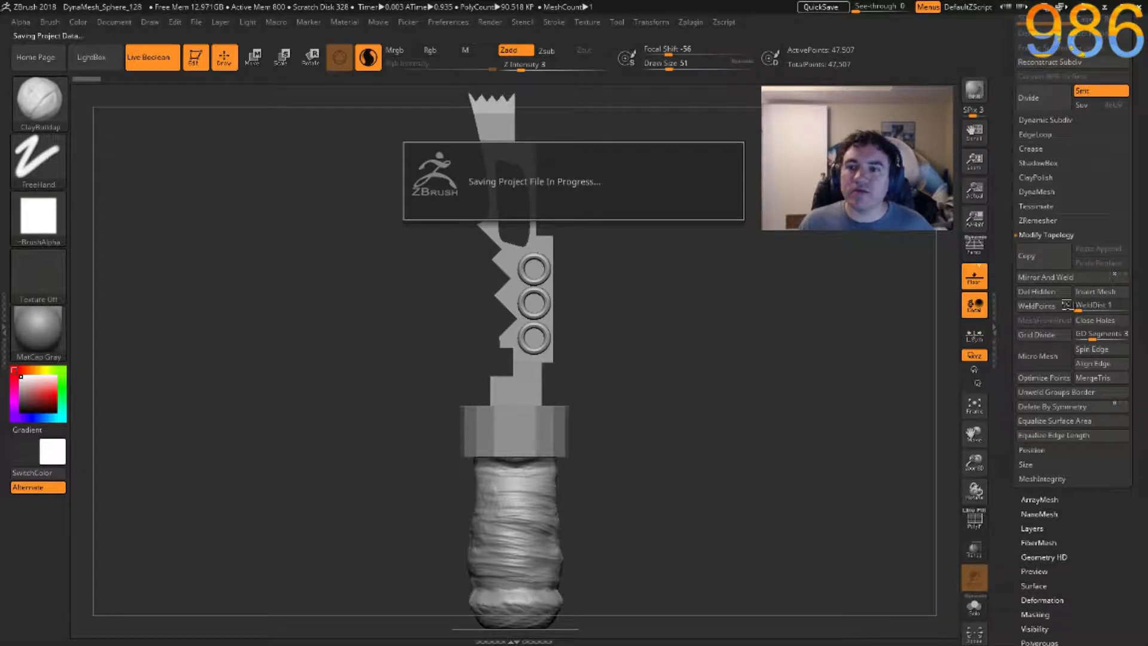
# Try Tessimate on the knife with polygon sizes of 4.27788, 1.69411 and 1.13827.
pyautogui.click(1041, 207)
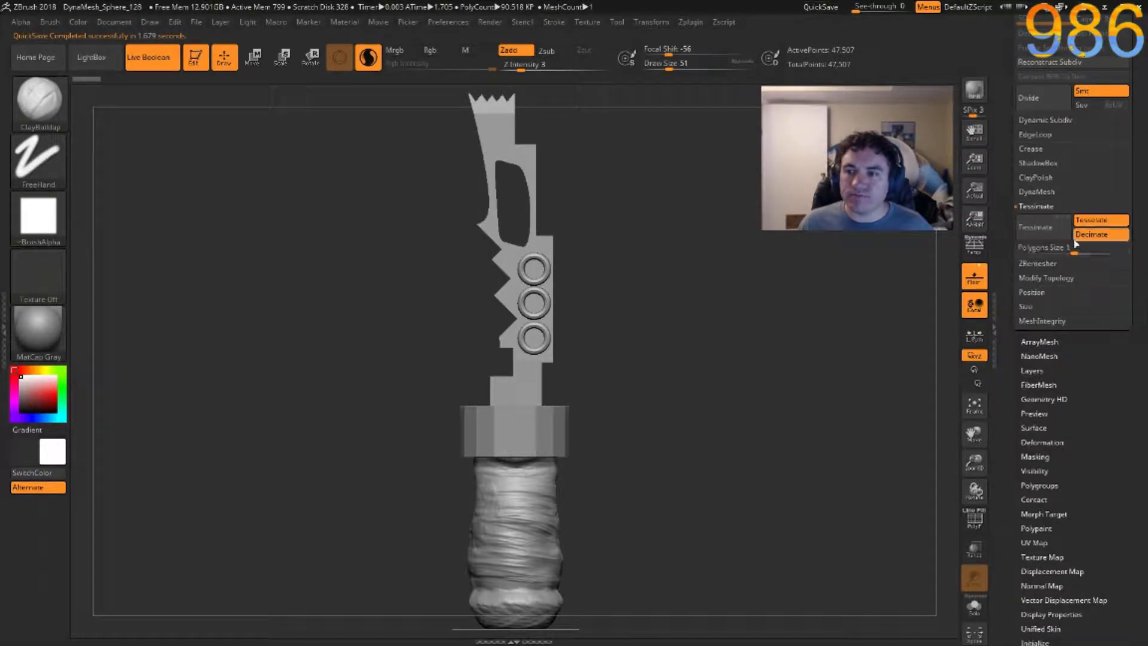
pyautogui.moveTo(1077, 254); pyautogui.dragTo(1094, 254)
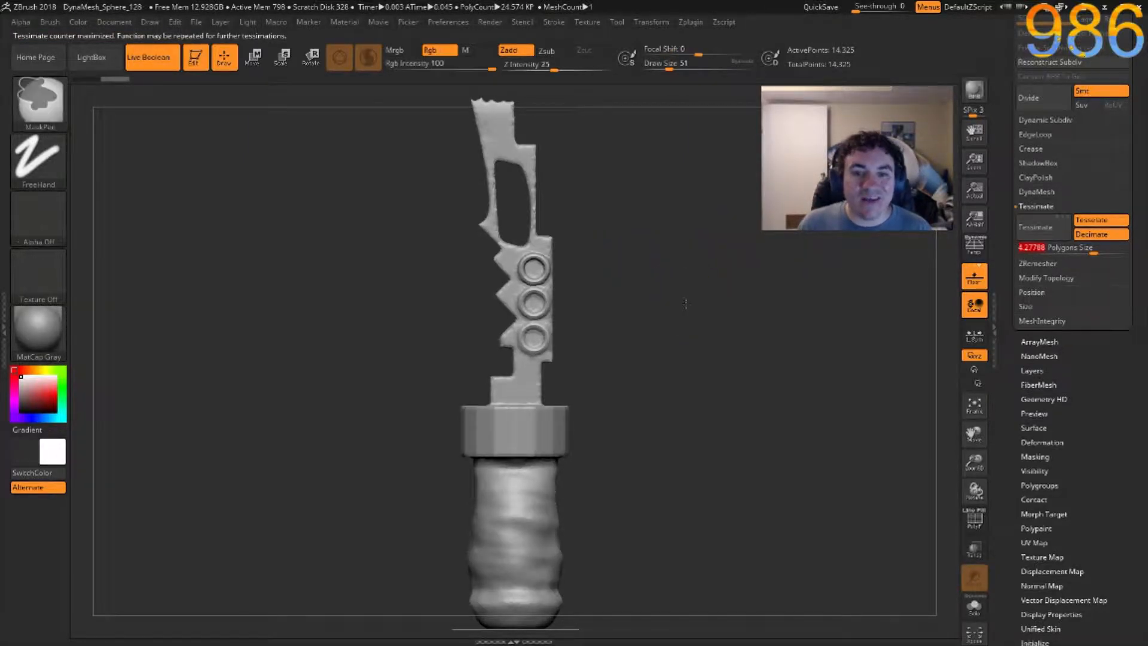
pyautogui.keyDown('ctrl'); pyautogui.moveTo(686, 301); pyautogui.dragTo(691, 310, button='right'); pyautogui.keyUp('ctrl')
pyautogui.moveTo(1085, 247); pyautogui.dragTo(1081, 248)
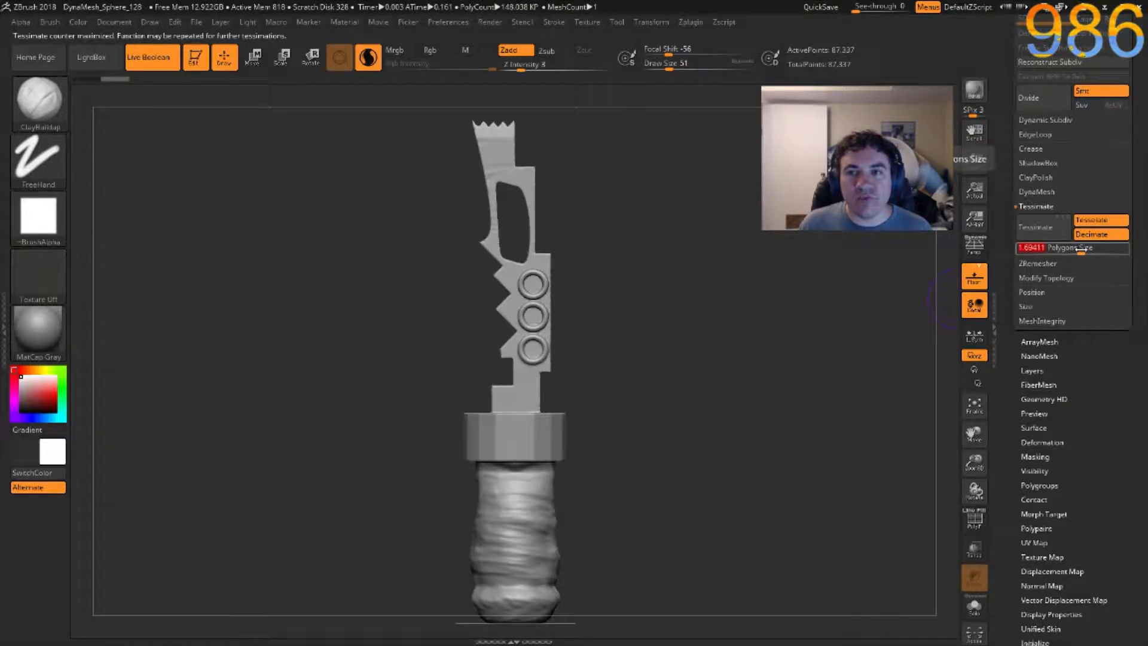
pyautogui.moveTo(1081, 248); pyautogui.dragTo(1076, 251)
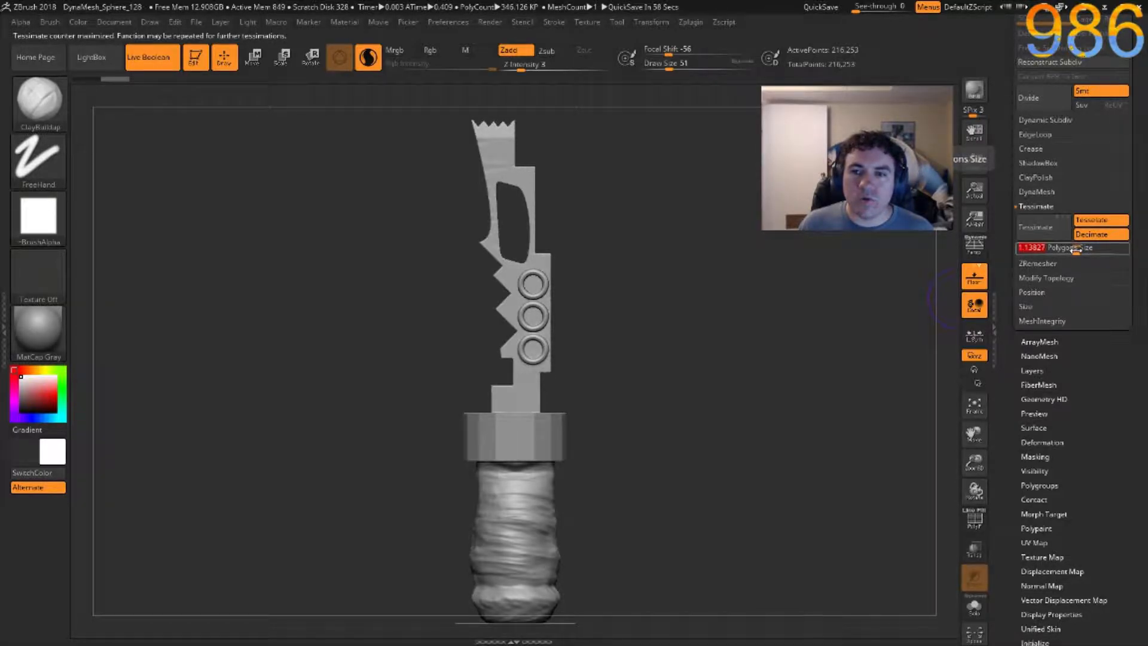
# Inspect the tessimated blade up close around its tip and cut-out, and undo the Tessimate.
pyautogui.keyDown('alt'); pyautogui.moveTo(664, 230); pyautogui.dragTo(663, 296); pyautogui.keyUp('alt')
pyautogui.keyDown('alt'); pyautogui.moveTo(656, 153); pyautogui.dragTo(690, 294); pyautogui.keyUp('alt')
pyautogui.moveTo(679, 224); pyautogui.dragTo(709, 236)
pyautogui.moveTo(709, 236); pyautogui.dragTo(706, 288, button='right')
pyautogui.keyDown('alt'); pyautogui.moveTo(750, 194); pyautogui.dragTo(749, 504, button='right'); pyautogui.keyUp('alt')
pyautogui.keyDown('alt'); pyautogui.moveTo(754, 231); pyautogui.dragTo(789, 461, button='right'); pyautogui.keyUp('alt')
pyautogui.moveTo(757, 290); pyautogui.dragTo(812, 279, button='right')
pyautogui.hotkey('ctrl', 'z')
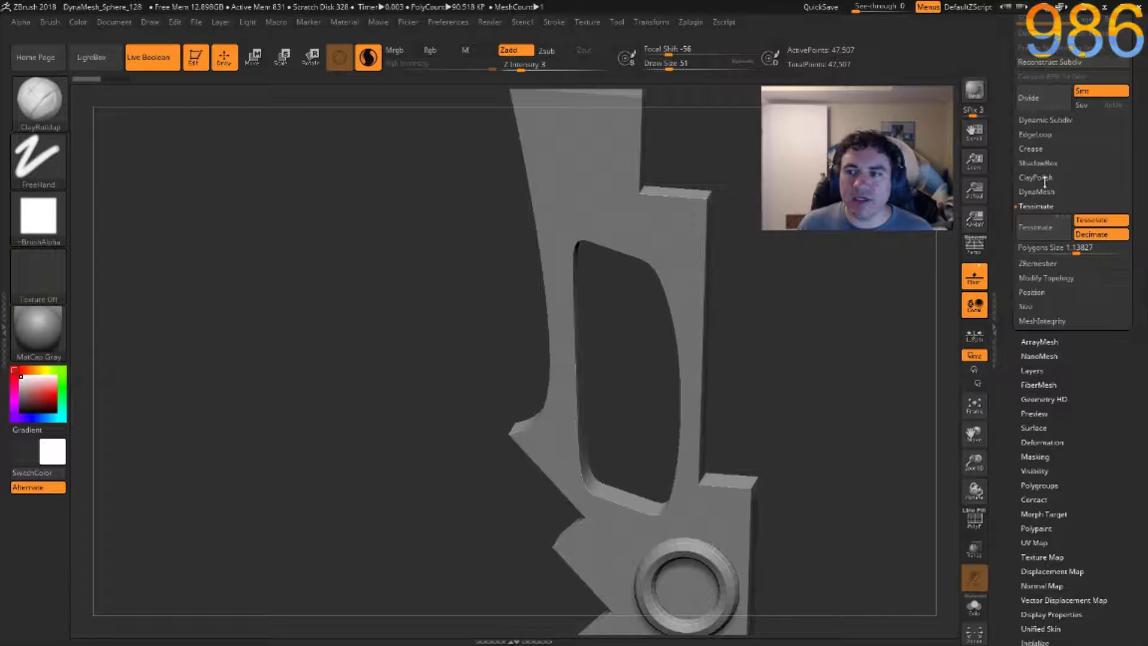
# Enable Project for DynaMesh and convert the knife at resolution 16.
pyautogui.click(1040, 191)
pyautogui.click(1115, 221)
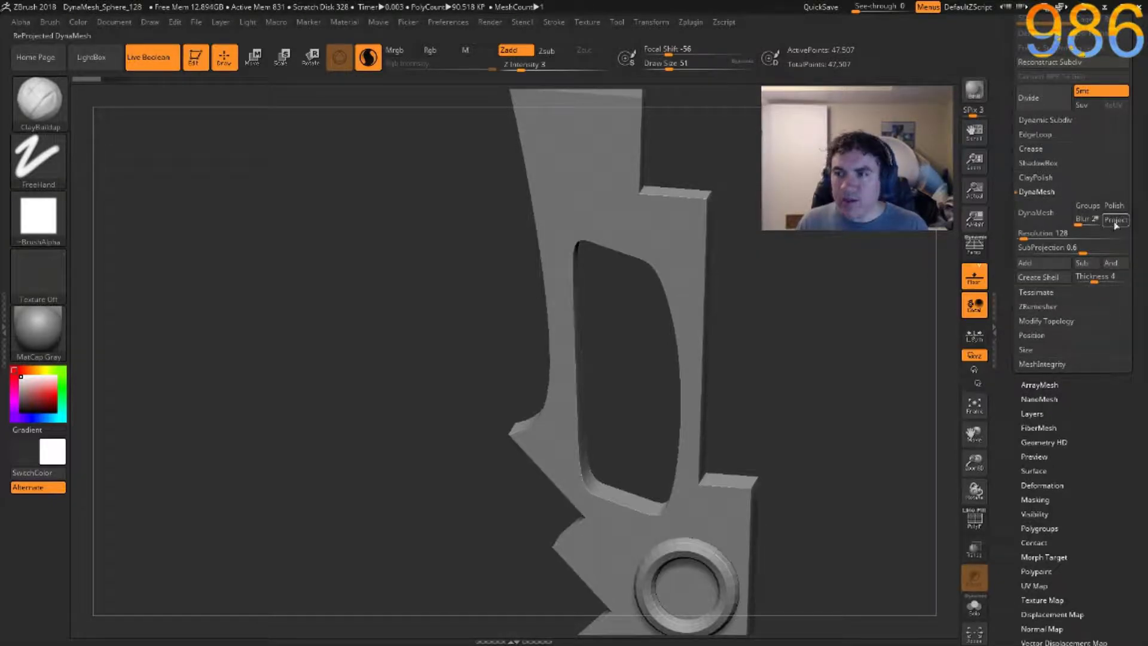
pyautogui.moveTo(1027, 237); pyautogui.dragTo(1017, 238)
pyautogui.click(1047, 211)
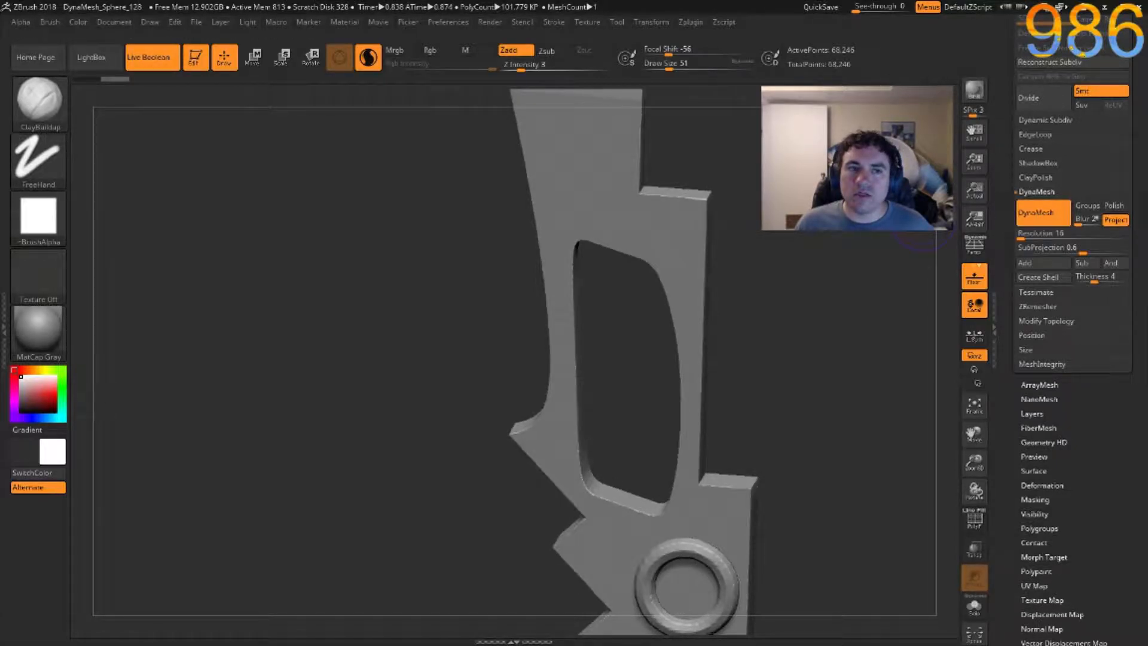
# Inspect the teeth at the blade's tip, undo the DynaMesh and run it again at resolution 16.
pyautogui.moveTo(885, 298); pyautogui.dragTo(773, 307)
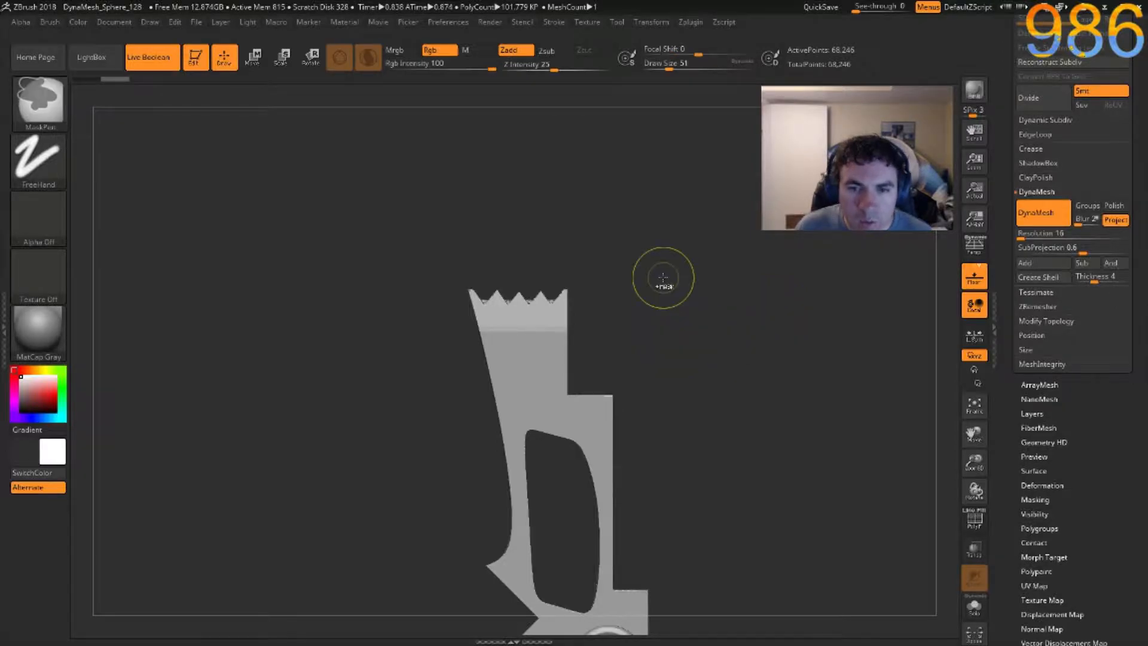
pyautogui.keyDown('ctrl'); pyautogui.moveTo(664, 281); pyautogui.dragTo(667, 339, button='right'); pyautogui.keyUp('ctrl')
pyautogui.keyDown('ctrl'); pyautogui.moveTo(717, 189); pyautogui.dragTo(712, 143, button='right'); pyautogui.keyUp('ctrl')
pyautogui.keyDown('alt'); pyautogui.click(598, 311); pyautogui.keyUp('alt')
pyautogui.moveTo(1041, 235); pyautogui.dragTo(996, 238)
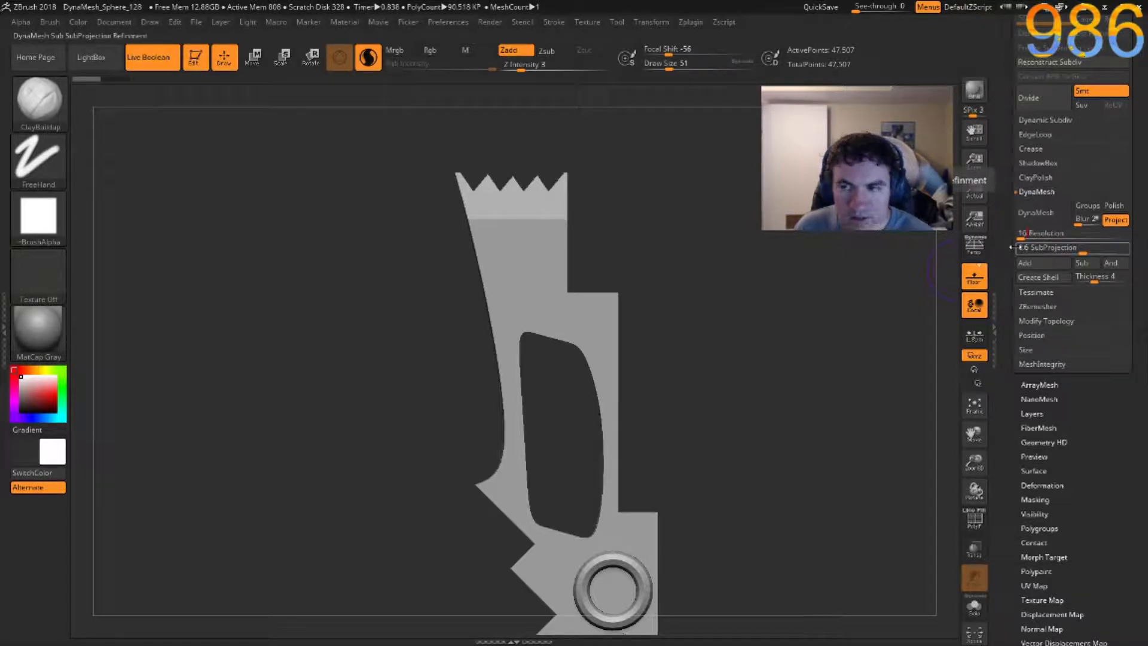
pyautogui.click(1035, 215)
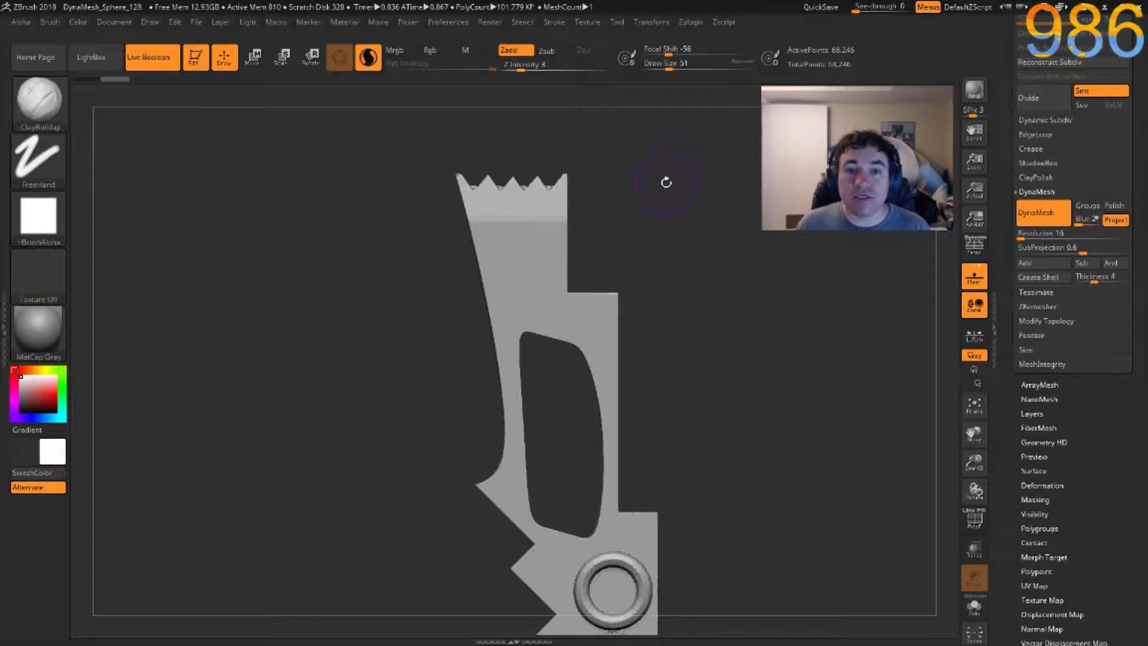
# Check the rings, serrations and tip teeth on the resolution 16 DynaMesh and undo it.
pyautogui.keyDown('alt'); pyautogui.moveTo(658, 527); pyautogui.dragTo(640, 224, button='right'); pyautogui.keyUp('alt')
pyautogui.keyDown('ctrl'); pyautogui.moveTo(640, 224); pyautogui.dragTo(639, 248, button='right'); pyautogui.keyUp('ctrl')
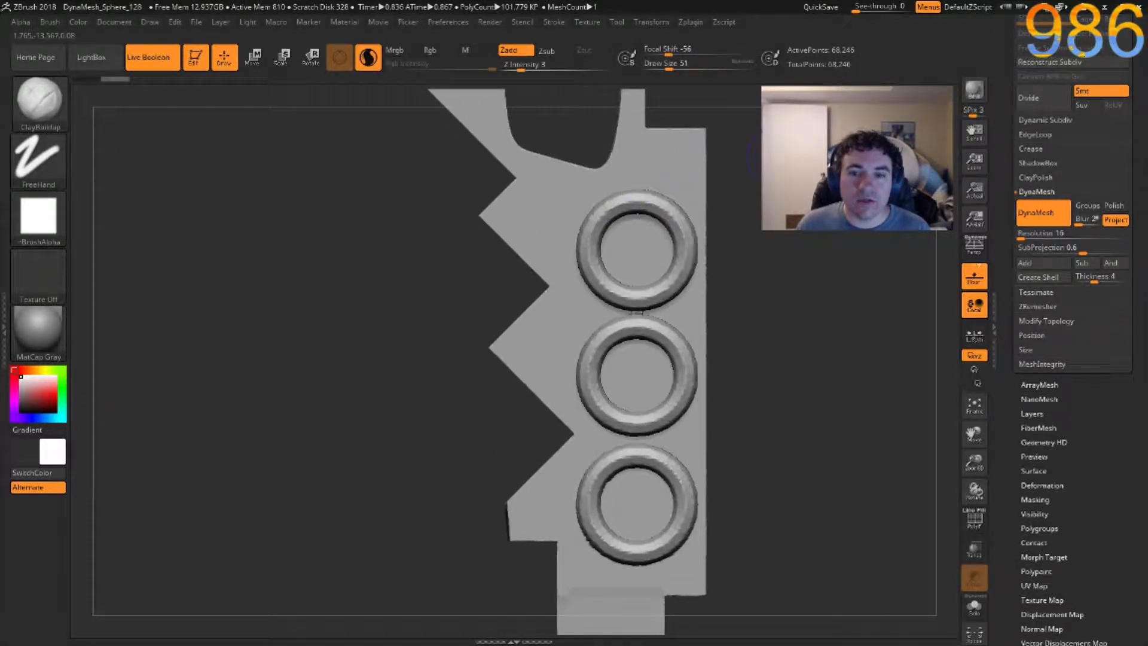
pyautogui.moveTo(753, 89)
pyautogui.keyDown('alt'); pyautogui.mouseDown(button='right')
pyautogui.moveTo(813, 382)
pyautogui.moveTo(753, 336)
pyautogui.mouseUp(button='right'); pyautogui.keyUp('alt')
pyautogui.keyDown('alt'); pyautogui.moveTo(720, 183); pyautogui.dragTo(711, 269, button='right'); pyautogui.keyUp('alt')
pyautogui.keyDown('ctrl'); pyautogui.moveTo(712, 269); pyautogui.dragTo(695, 291, button='right'); pyautogui.keyUp('ctrl')
pyautogui.moveTo(757, 234)
pyautogui.keyDown('alt'); pyautogui.mouseDown(button='right')
pyautogui.moveTo(787, 361)
pyautogui.moveTo(784, 455)
pyautogui.mouseUp(button='right'); pyautogui.keyUp('alt')
pyautogui.keyDown('alt'); pyautogui.moveTo(750, 129); pyautogui.dragTo(727, 377, button='right'); pyautogui.keyUp('alt')
pyautogui.keyDown('alt'); pyautogui.moveTo(710, 230); pyautogui.dragTo(730, 421, button='right'); pyautogui.keyUp('alt')
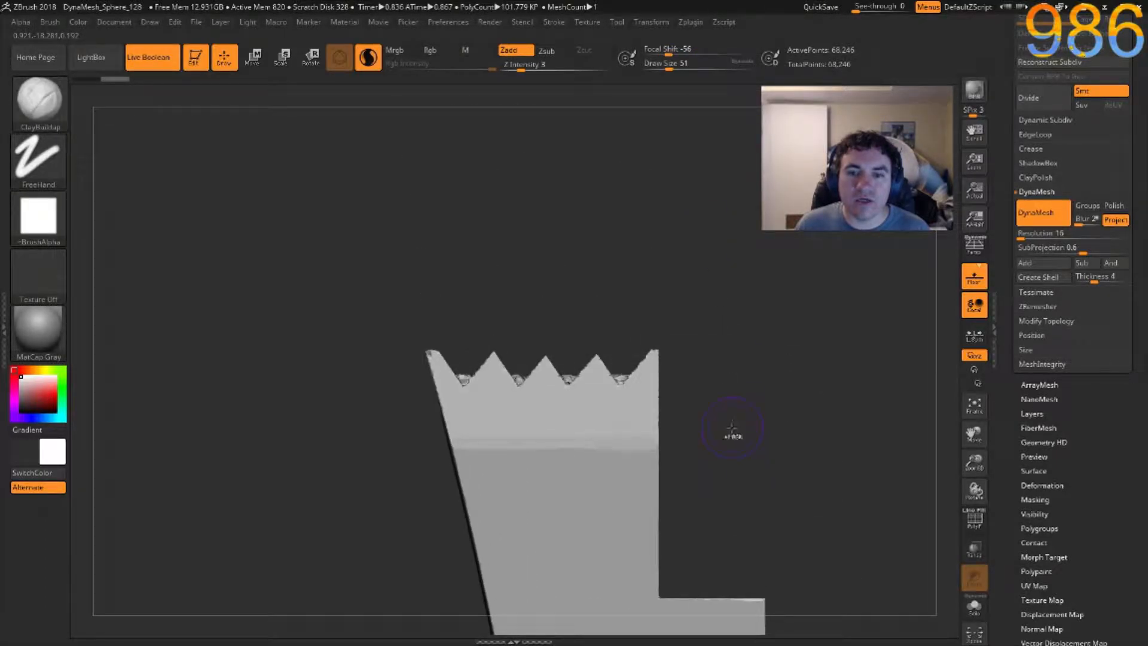
pyautogui.hotkey('ctrl', 'z')
# Try DynaMesh at resolution 32, check the tip teeth and the gaps between the rings, and undo it.
pyautogui.click(1027, 234)
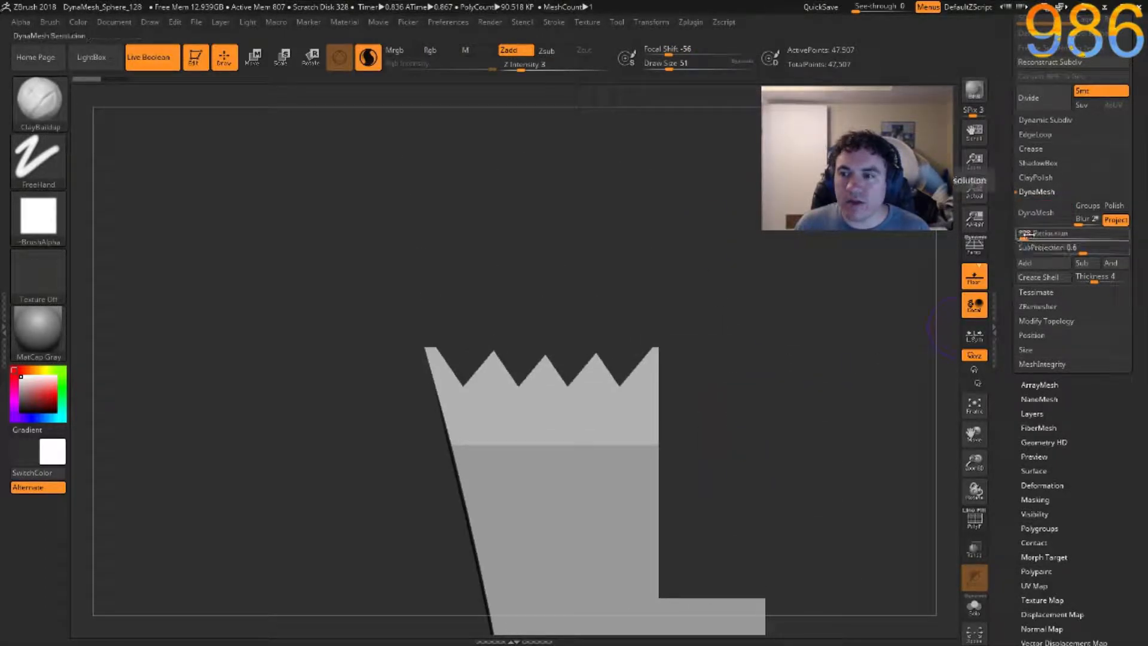
pyautogui.press('Return')
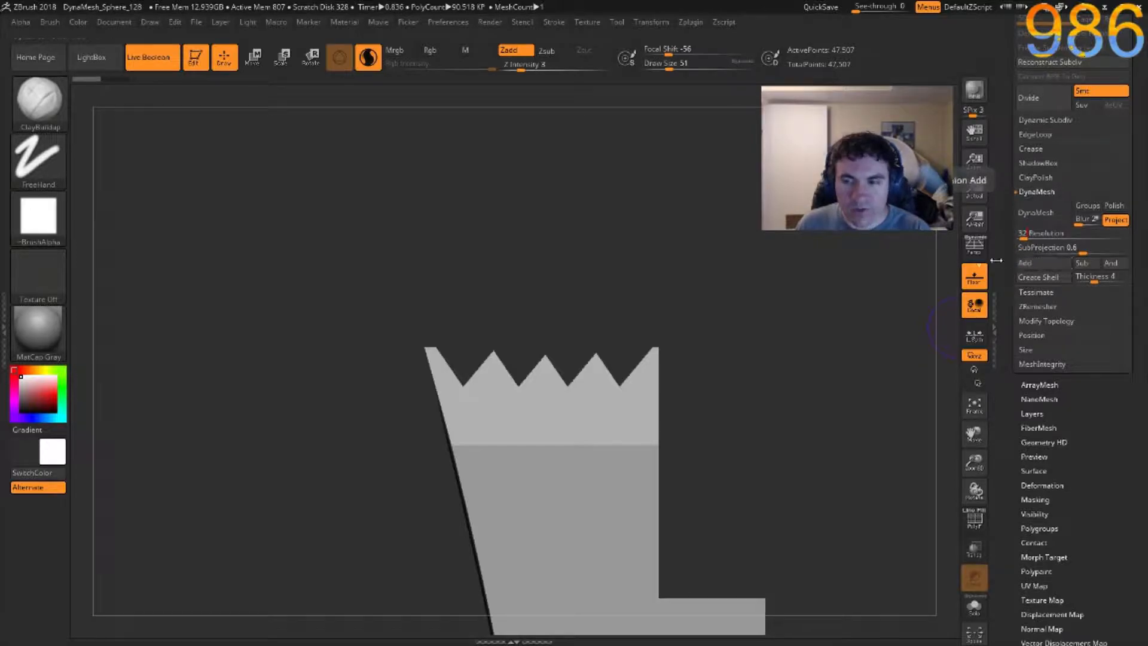
pyautogui.click(1037, 218)
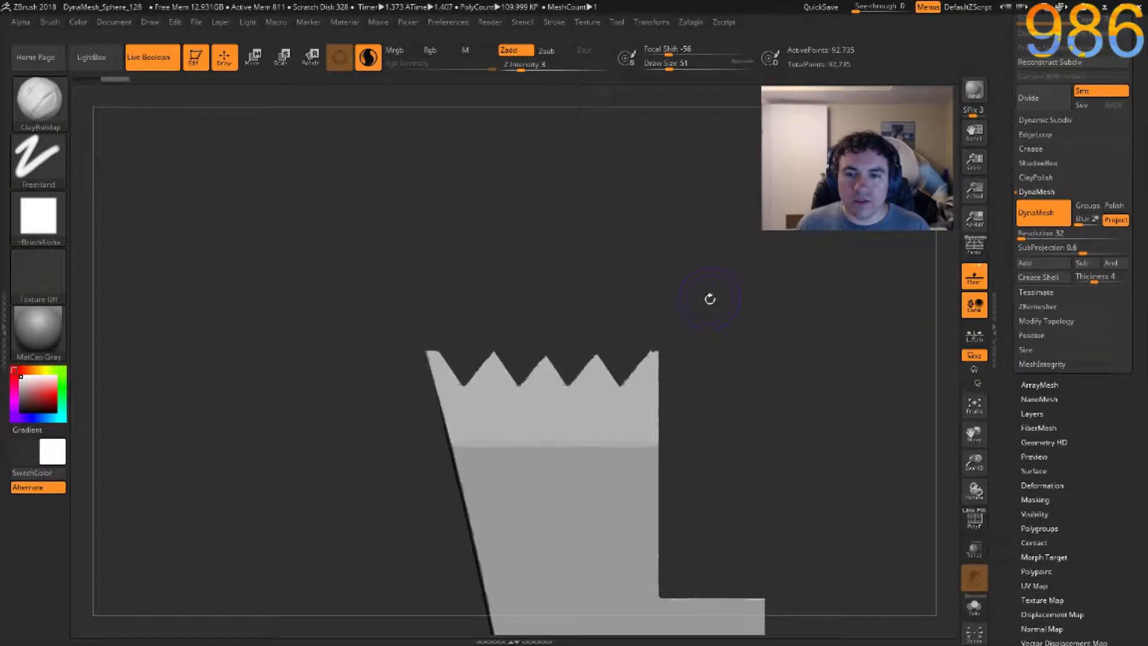
pyautogui.keyDown('alt'); pyautogui.moveTo(729, 345); pyautogui.dragTo(757, 144, button='right'); pyautogui.keyUp('alt')
pyautogui.keyDown('alt'); pyautogui.moveTo(820, 454); pyautogui.dragTo(776, 109, button='right'); pyautogui.keyUp('alt')
pyautogui.keyDown('alt'); pyautogui.moveTo(833, 382); pyautogui.dragTo(791, 90, button='right'); pyautogui.keyUp('alt')
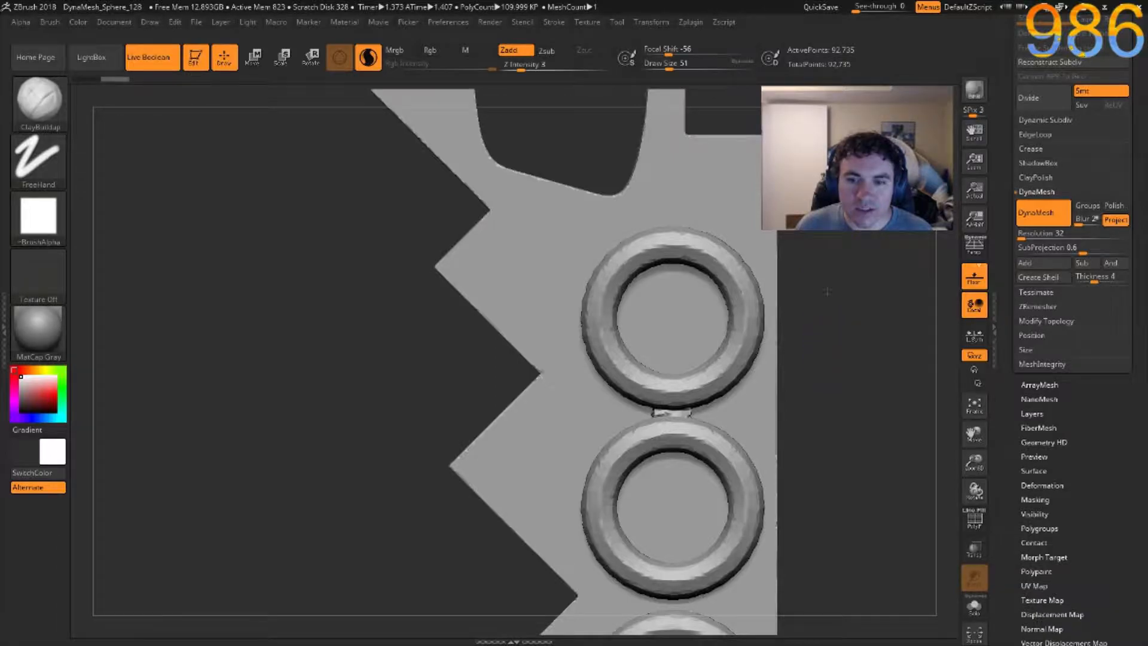
pyautogui.keyDown('alt'); pyautogui.moveTo(834, 357); pyautogui.dragTo(811, 226, button='right'); pyautogui.keyUp('alt')
pyautogui.hotkey('ctrl', 'z')
# DynaMesh the knife at resolution 64 and check the rings and tip teeth.
pyautogui.click(1027, 234)
pyautogui.click(1026, 233)
pyautogui.write('64')
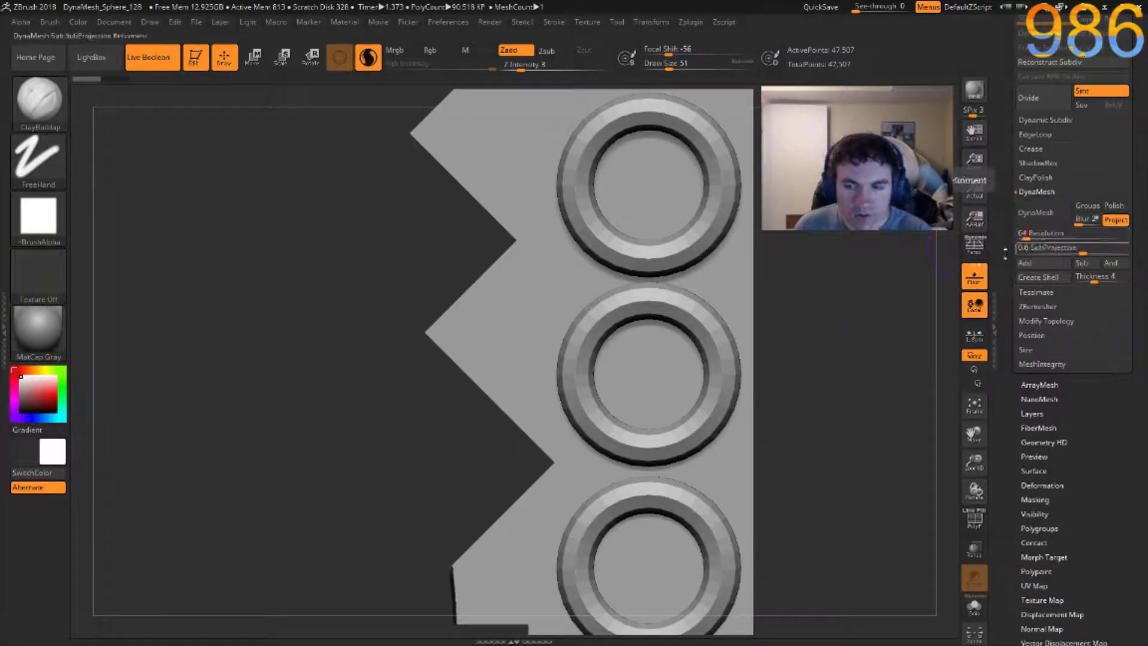
pyautogui.click(1035, 213)
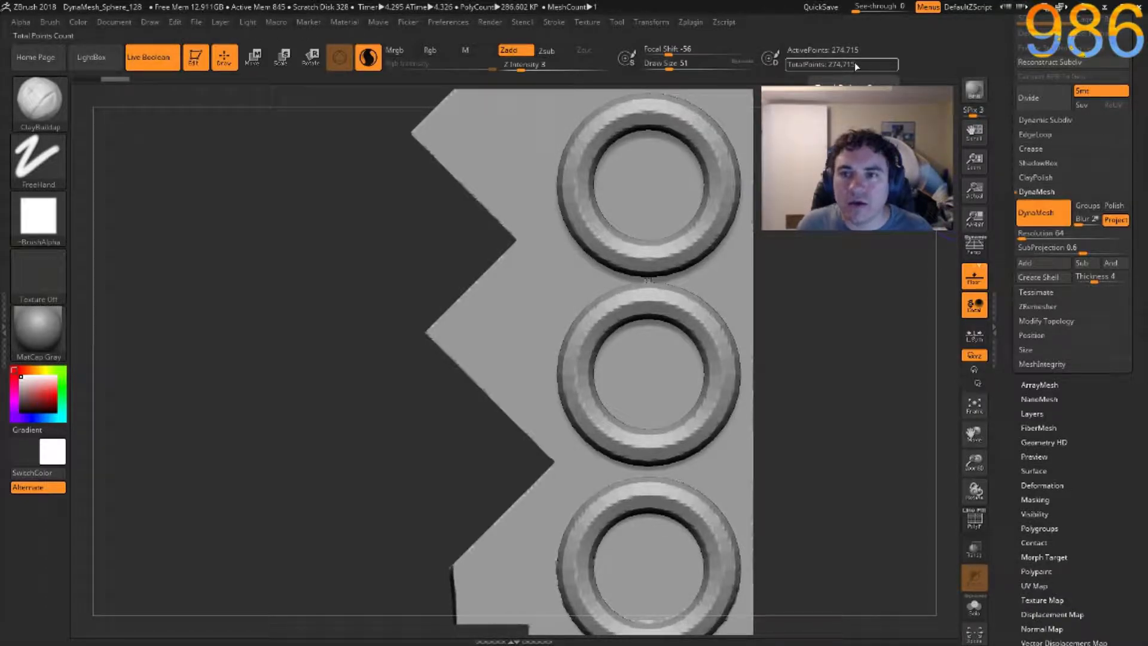
pyautogui.moveTo(642, 173)
pyautogui.keyDown('ctrl'); pyautogui.mouseDown(button='right')
pyautogui.moveTo(649, 120)
pyautogui.moveTo(684, 320)
pyautogui.moveTo(705, 607)
pyautogui.mouseUp(button='right'); pyautogui.keyUp('ctrl')
pyautogui.keyDown('alt'); pyautogui.moveTo(712, 119); pyautogui.dragTo(743, 386, button='right'); pyautogui.keyUp('alt')
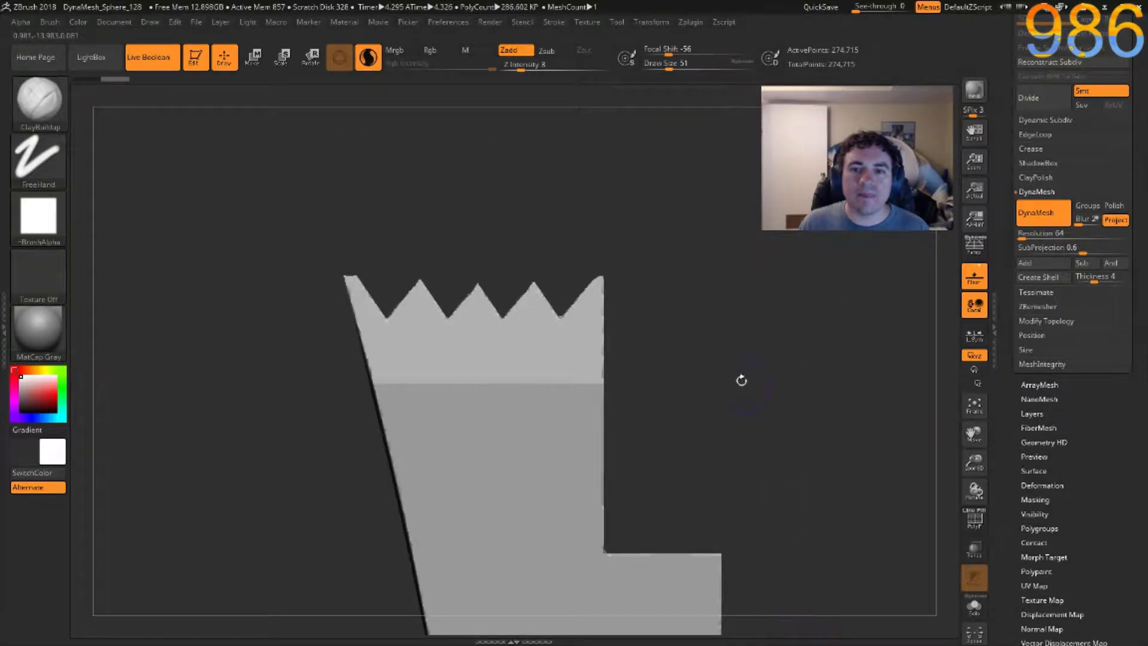
# Open the ZRemesher settings and combine the knife's surfaces into a single polygroup, checking it with polyframe display.
pyautogui.click(1026, 307)
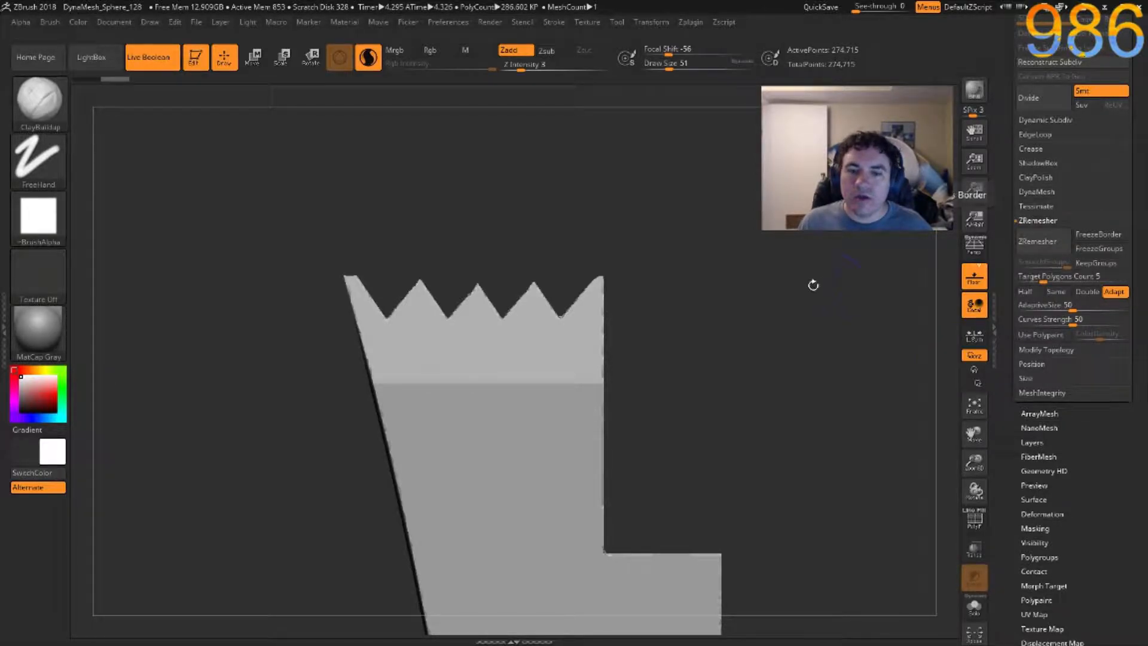
pyautogui.hotkey('shift', 'f')
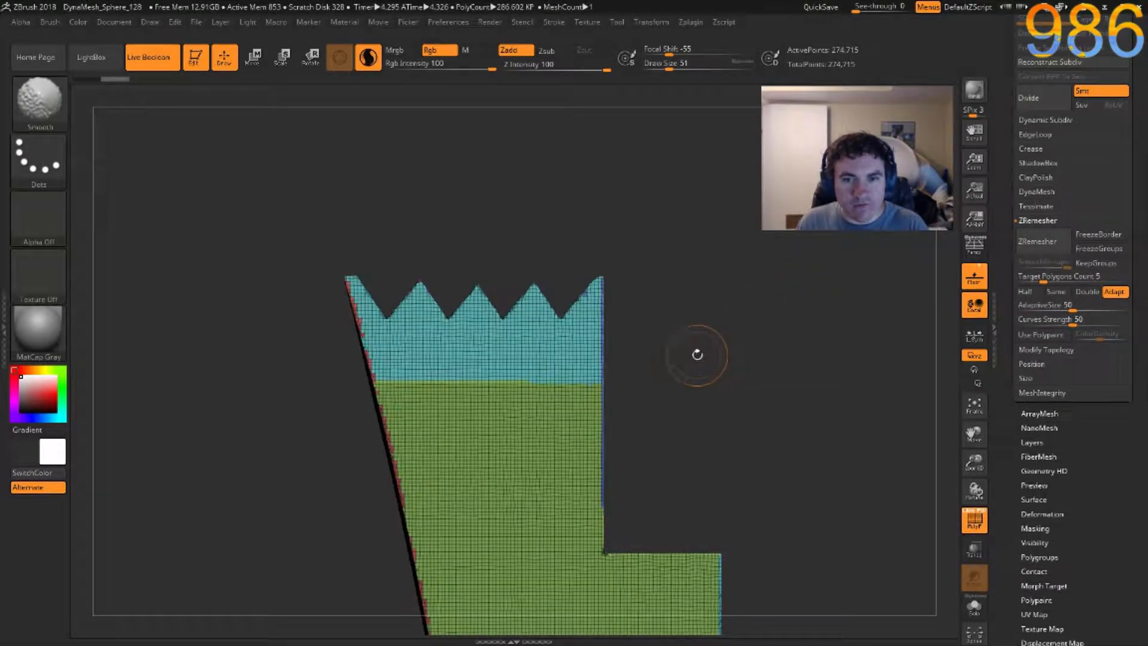
pyautogui.moveTo(721, 357); pyautogui.dragTo(750, 393)
pyautogui.hotkey('ctrl', 'w')
pyautogui.hotkey('ctrl', 'w')
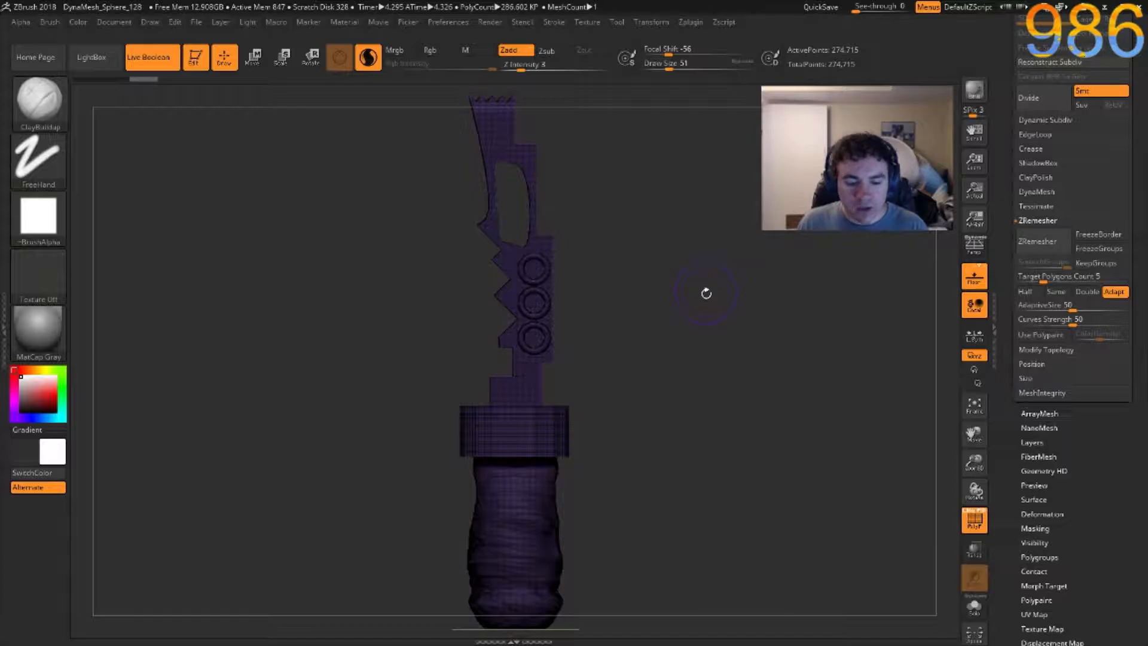
pyautogui.hotkey('shift', 'f')
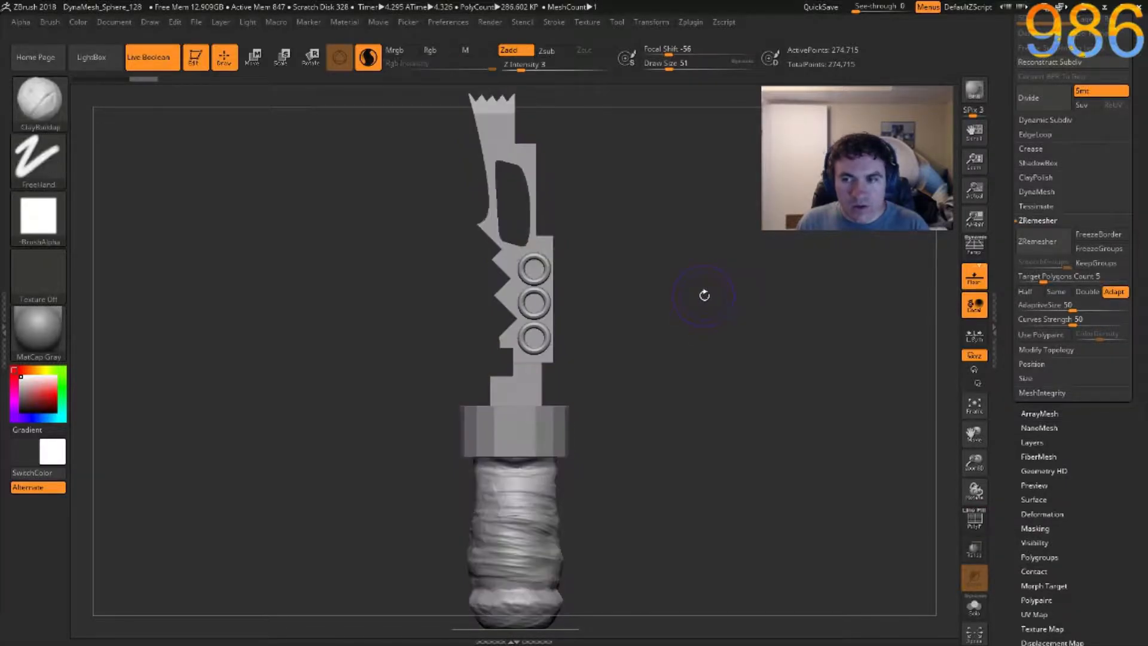
# ZRemesh the knife with the Half target and check the blade cutout's edges and the tip teeth.
pyautogui.click(1026, 293)
pyautogui.click(1040, 242)
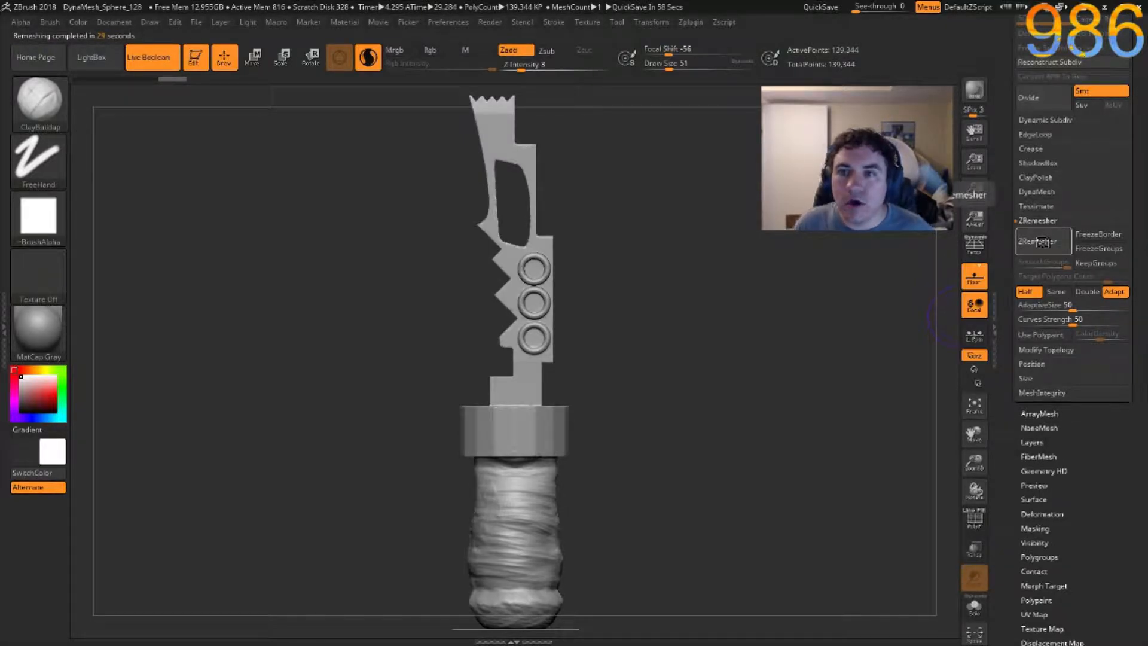
pyautogui.keyDown('alt'); pyautogui.moveTo(664, 207); pyautogui.dragTo(665, 332, button='right'); pyautogui.keyUp('alt')
pyautogui.keyDown('ctrl'); pyautogui.moveTo(674, 256); pyautogui.dragTo(694, 335, button='right'); pyautogui.keyUp('ctrl')
pyautogui.keyDown('alt'); pyautogui.moveTo(734, 179); pyautogui.dragTo(749, 390, button='right'); pyautogui.keyUp('alt')
pyautogui.keyDown('alt'); pyautogui.moveTo(717, 140); pyautogui.dragTo(730, 314, button='right'); pyautogui.keyUp('alt')
pyautogui.keyDown('alt'); pyautogui.moveTo(757, 166); pyautogui.dragTo(778, 402, button='right'); pyautogui.keyUp('alt')
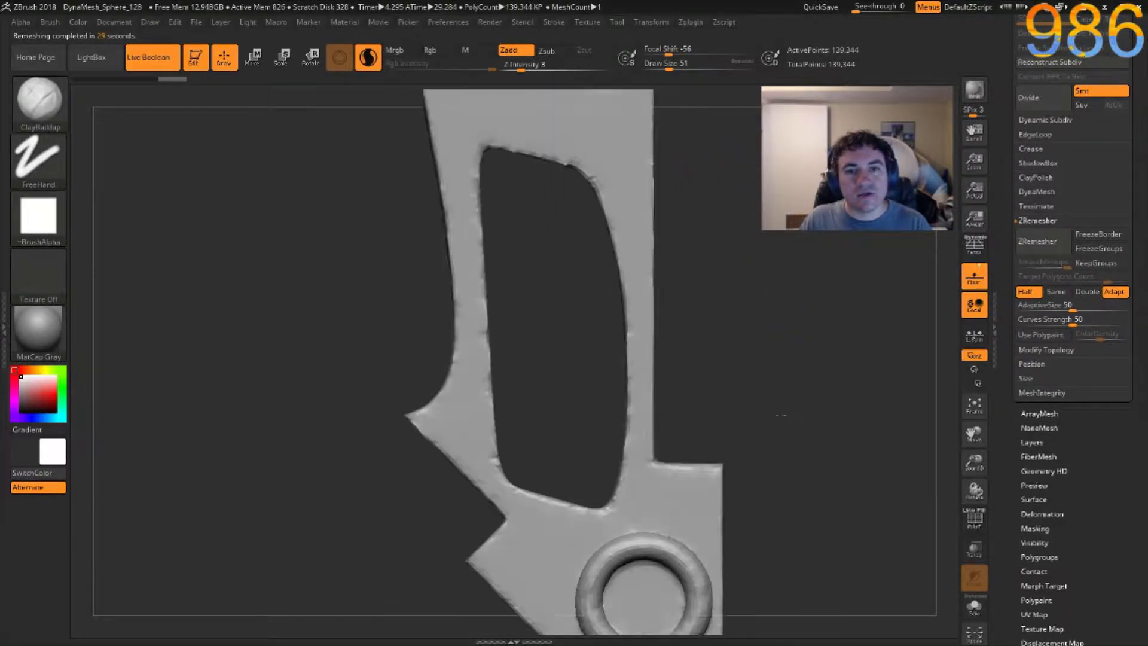
pyautogui.keyDown('alt'); pyautogui.moveTo(744, 195); pyautogui.dragTo(766, 269, button='right'); pyautogui.keyUp('alt')
pyautogui.keyDown('alt'); pyautogui.moveTo(738, 234); pyautogui.dragTo(741, 342, button='right'); pyautogui.keyUp('alt')
pyautogui.keyDown('alt'); pyautogui.moveTo(738, 213); pyautogui.dragTo(750, 347, button='right'); pyautogui.keyUp('alt')
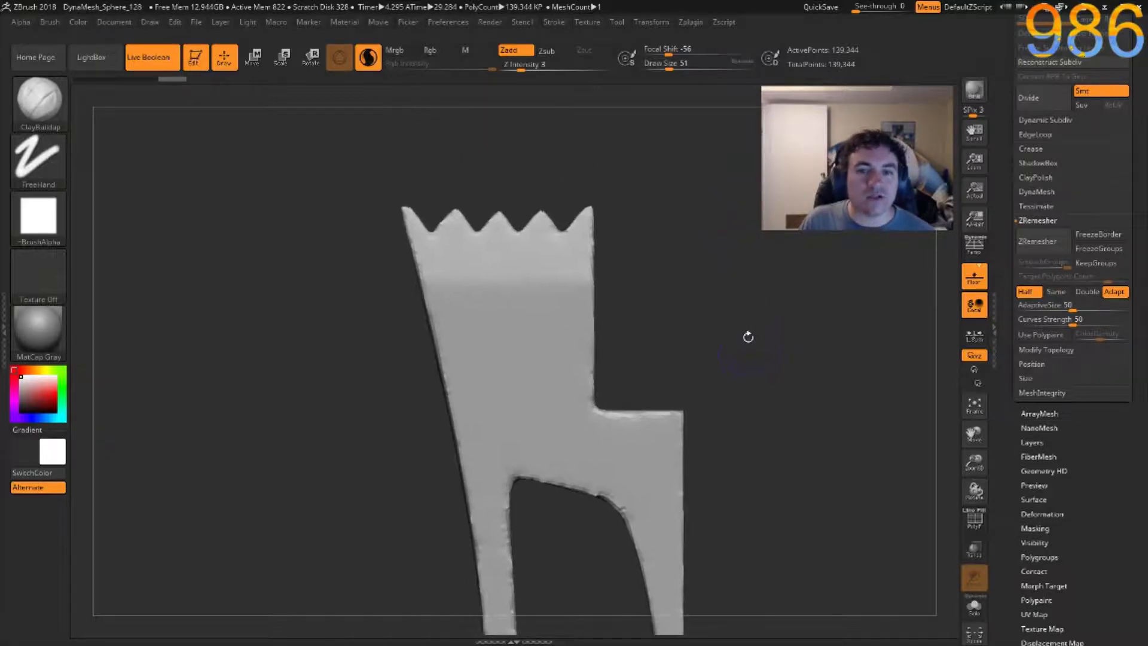
# Return to an overall view of the remeshed knife and QuickSave the project.
pyautogui.moveTo(750, 355); pyautogui.dragTo(671, 414)
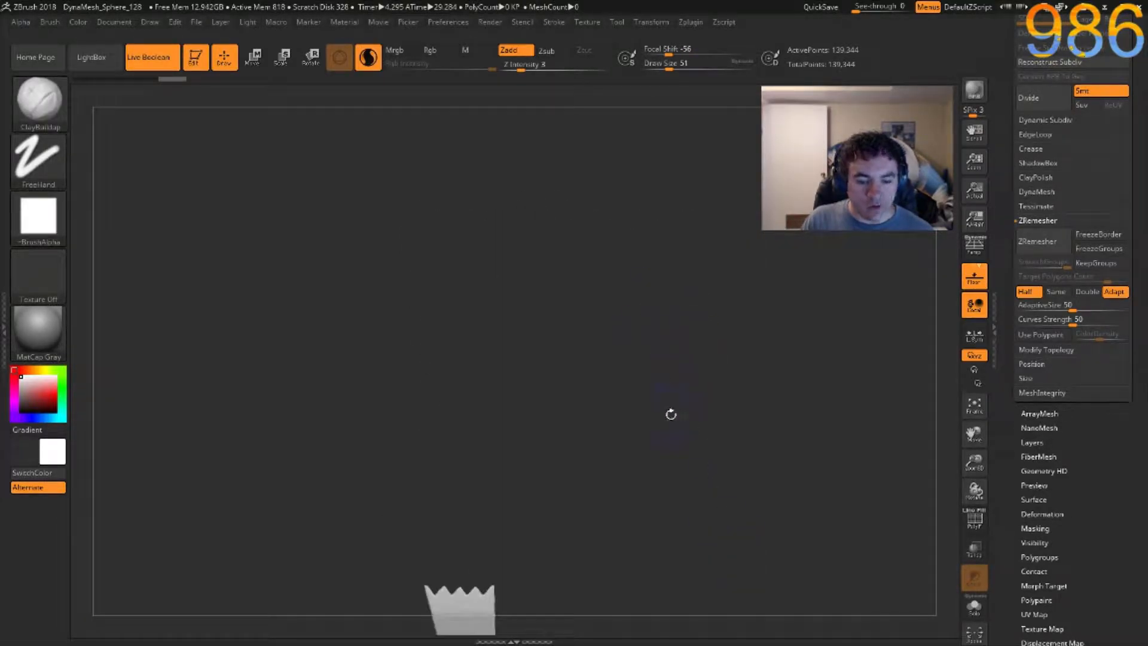
pyautogui.press('f')
pyautogui.keyDown('alt'); pyautogui.moveTo(665, 505); pyautogui.dragTo(707, 342); pyautogui.keyUp('alt')
pyautogui.keyDown('alt'); pyautogui.moveTo(733, 216); pyautogui.dragTo(736, 570); pyautogui.keyUp('alt')
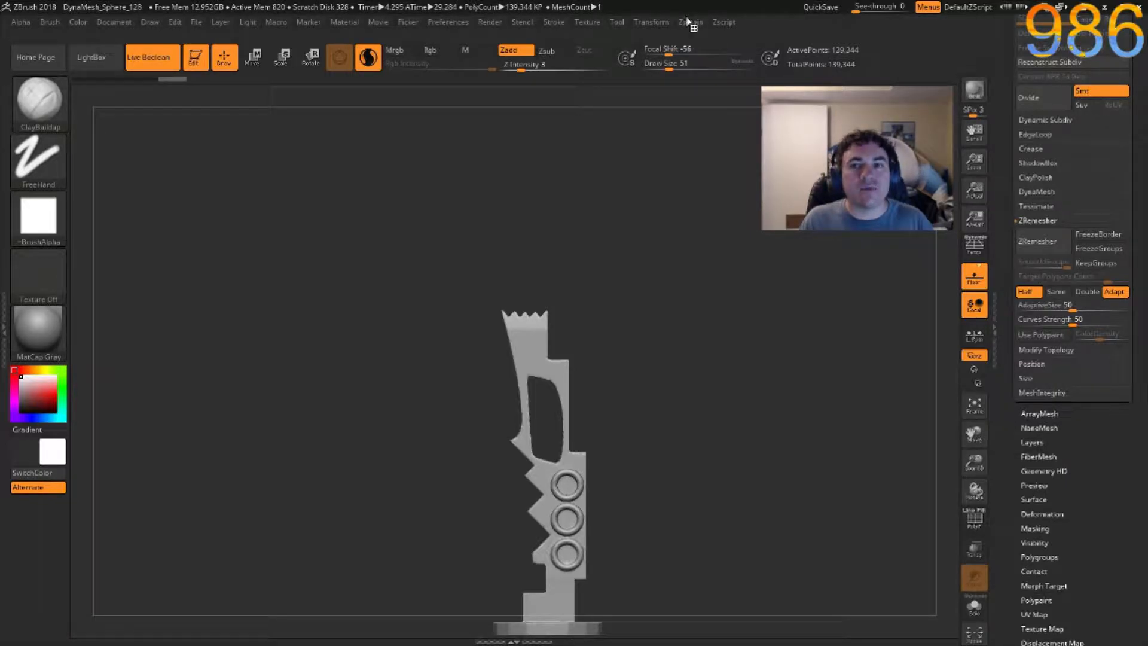
pyautogui.click(685, 22)
pyautogui.click(821, 7)
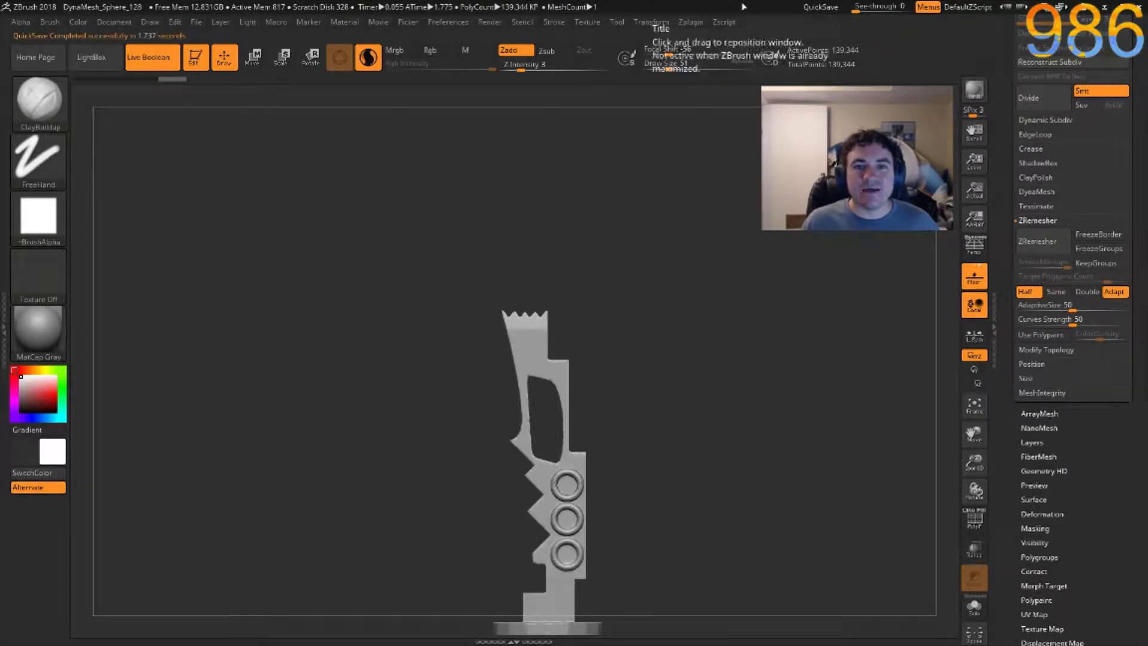
# Unwrap the knife's UVs with UV Master, using Symmetry.
pyautogui.click(691, 23)
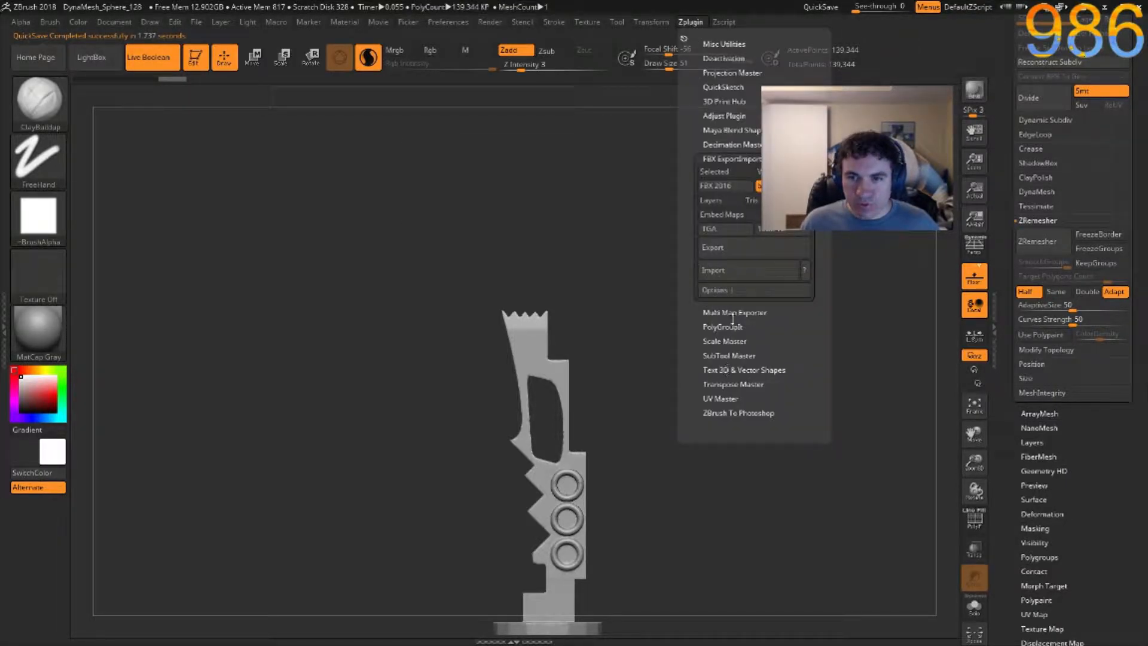
pyautogui.click(722, 398)
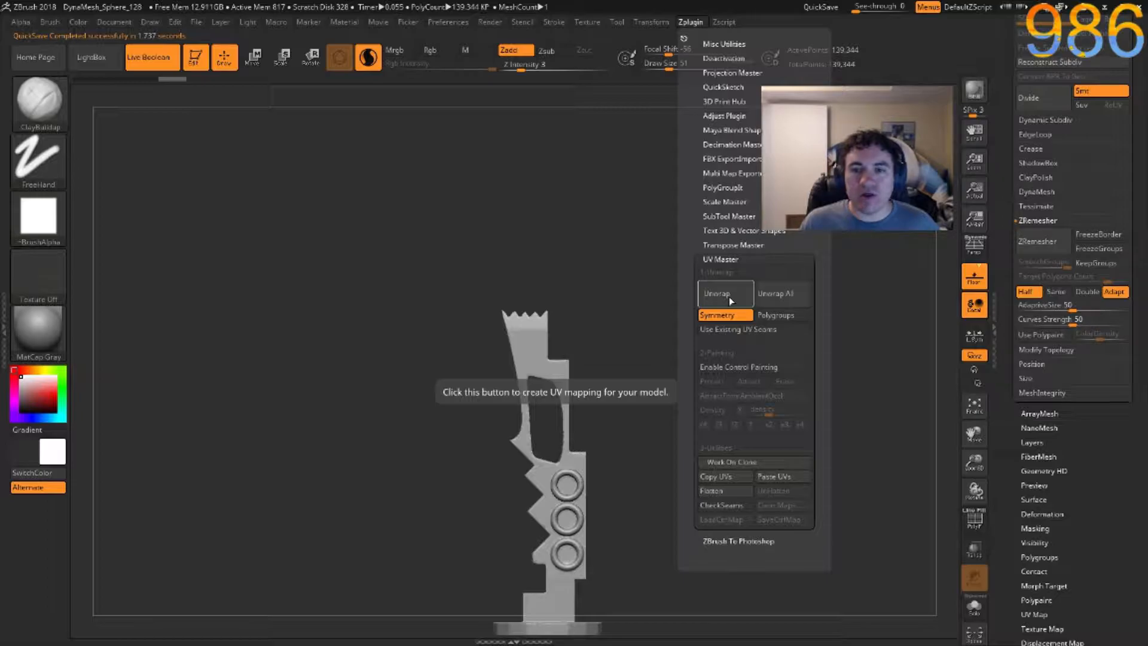
pyautogui.click(730, 297)
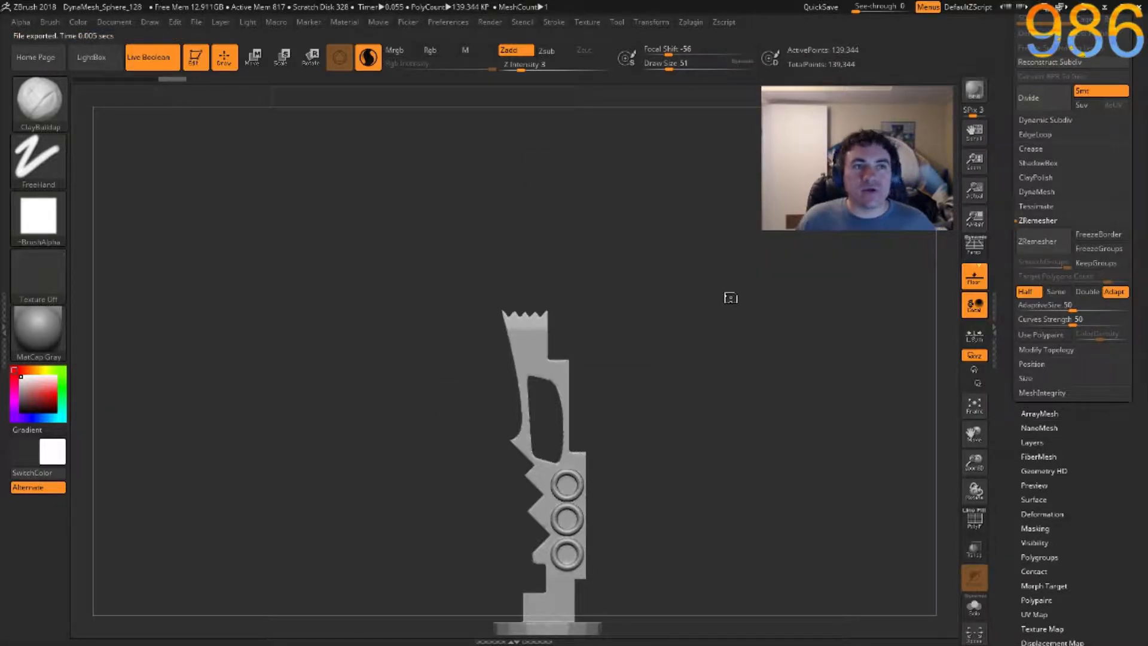
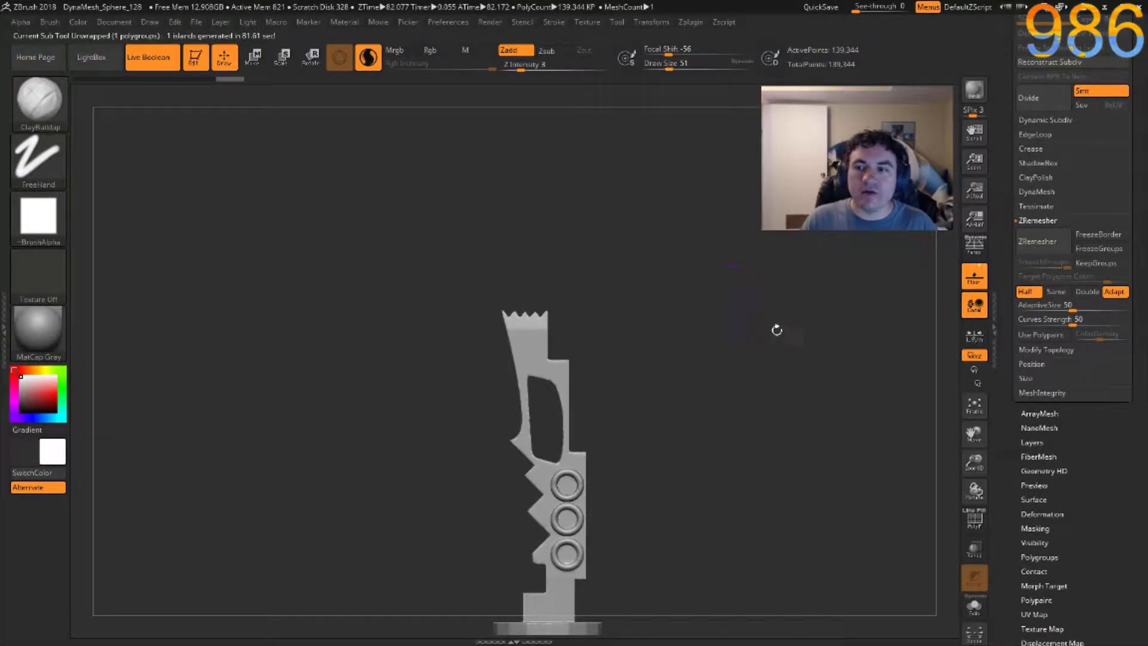
# Create a new texture map from the knife's polypaint and preview its UV layout.
pyautogui.scroll(-3, 1064, 506)
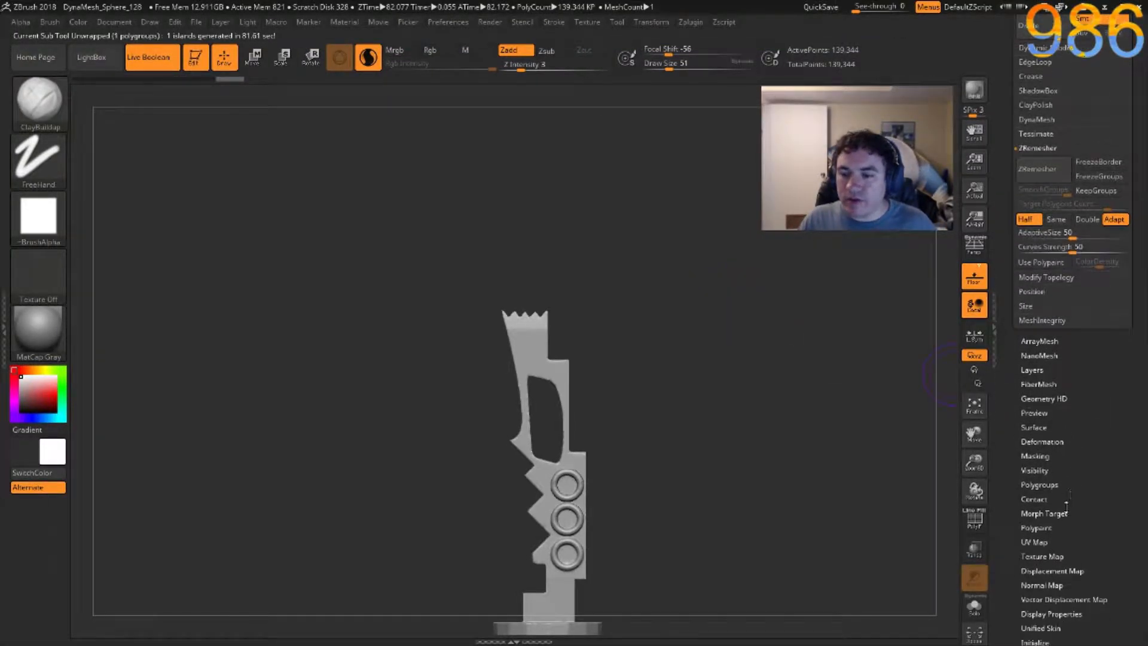
pyautogui.click(1043, 556)
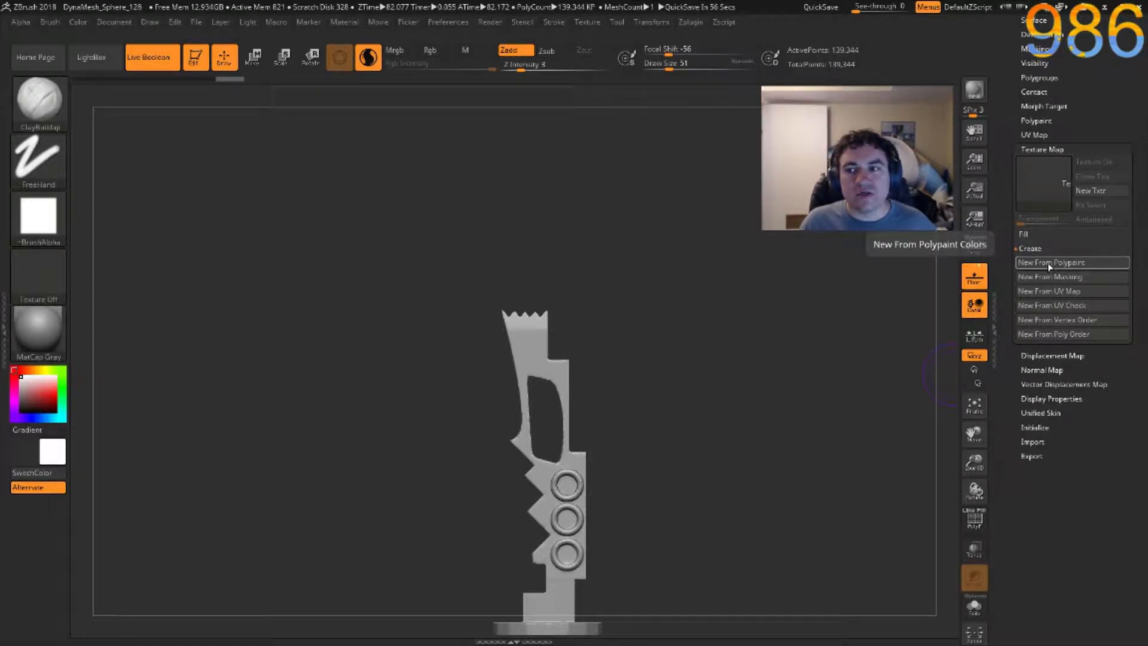
pyautogui.click(1047, 263)
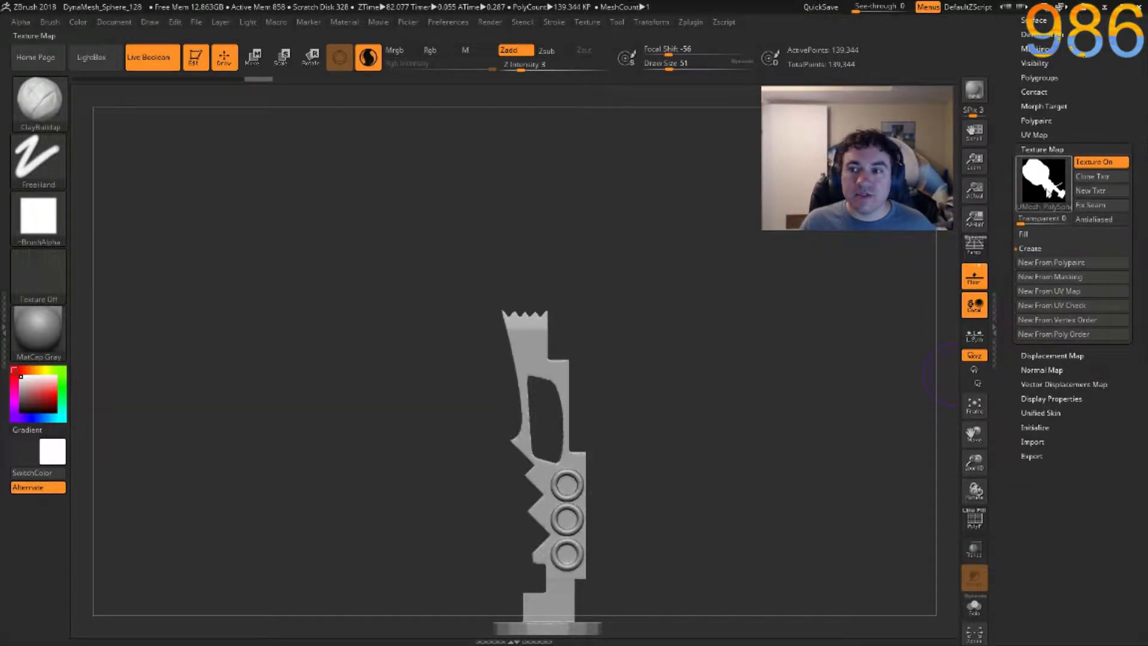
pyautogui.moveTo(1043, 179)
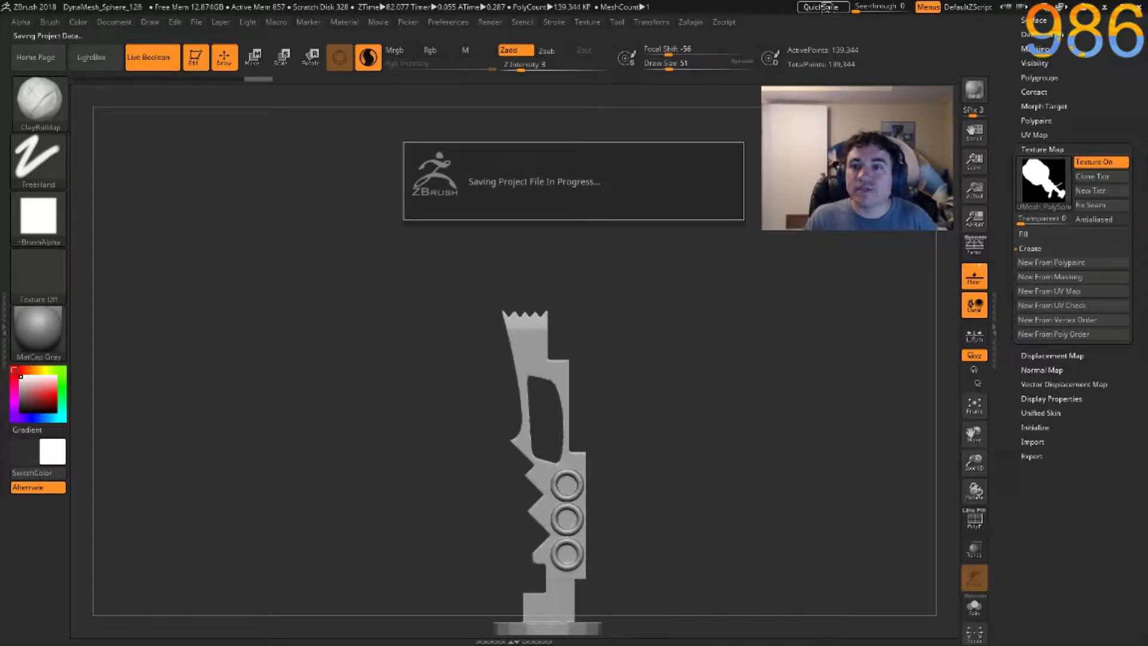
# Enlarge the knife with the Size deformation and repeat it on the active subtool four times.
pyautogui.click(1046, 36)
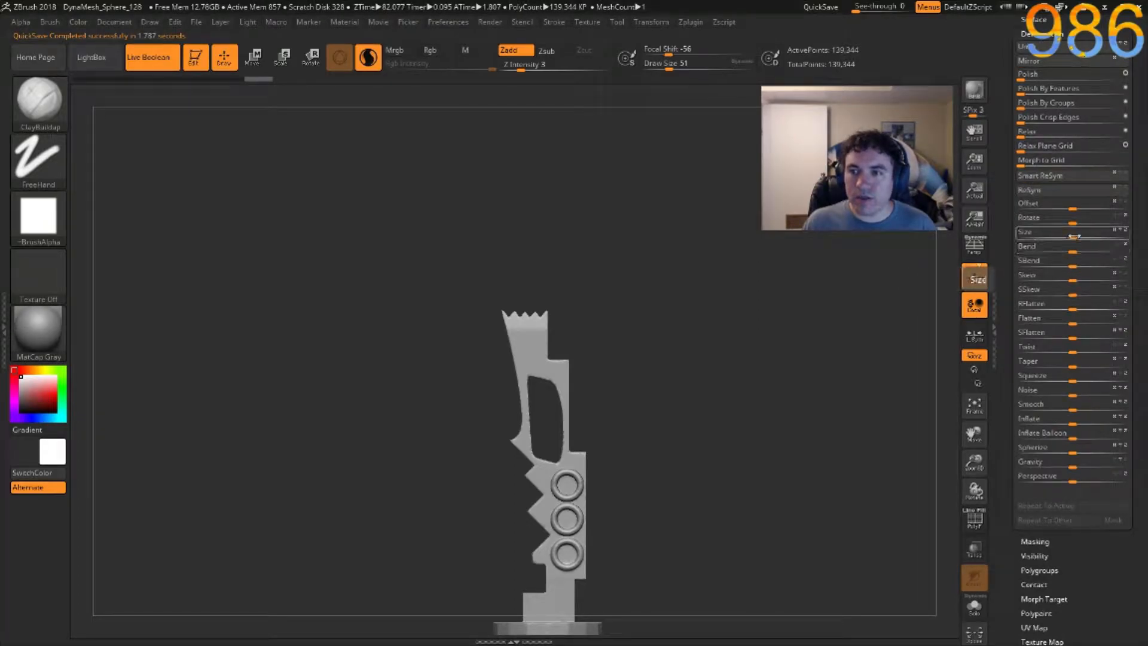
pyautogui.moveTo(1073, 235); pyautogui.dragTo(1142, 246)
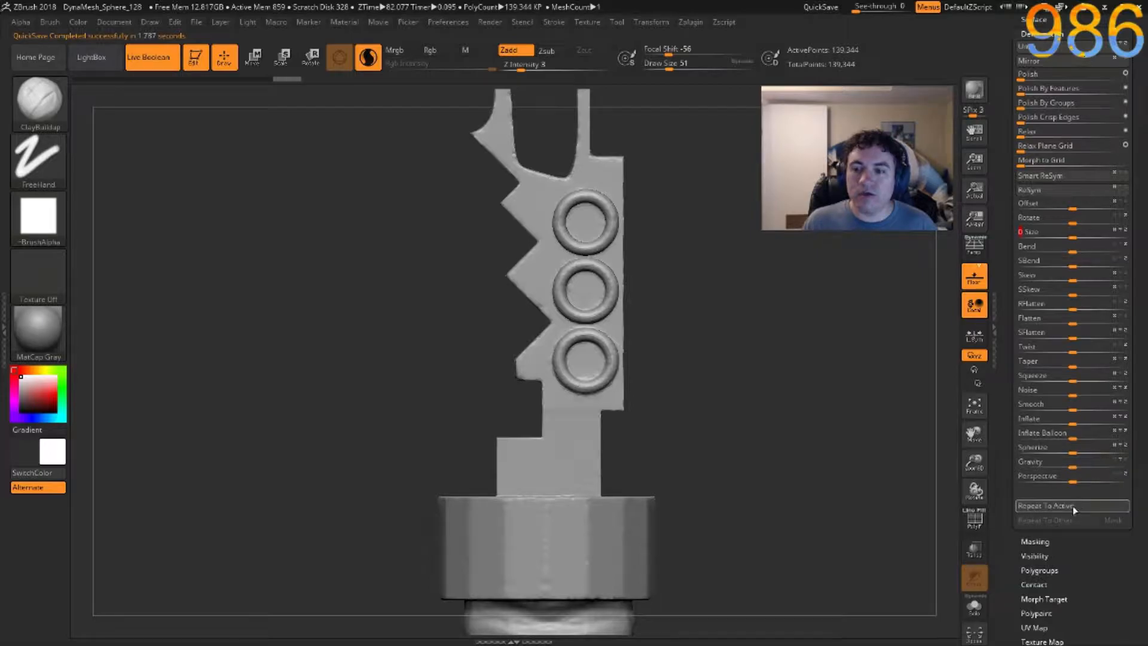
pyautogui.click(1073, 506)
pyautogui.click(1073, 506)
pyautogui.click(1073, 506)
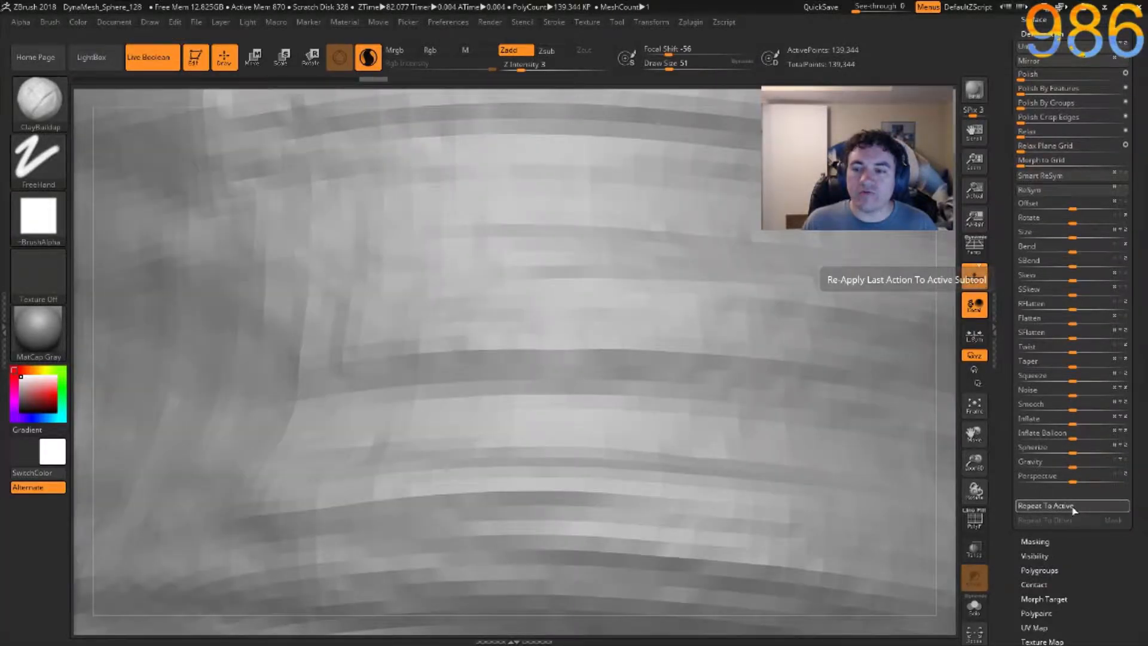
pyautogui.click(1072, 506)
pyautogui.press('f')
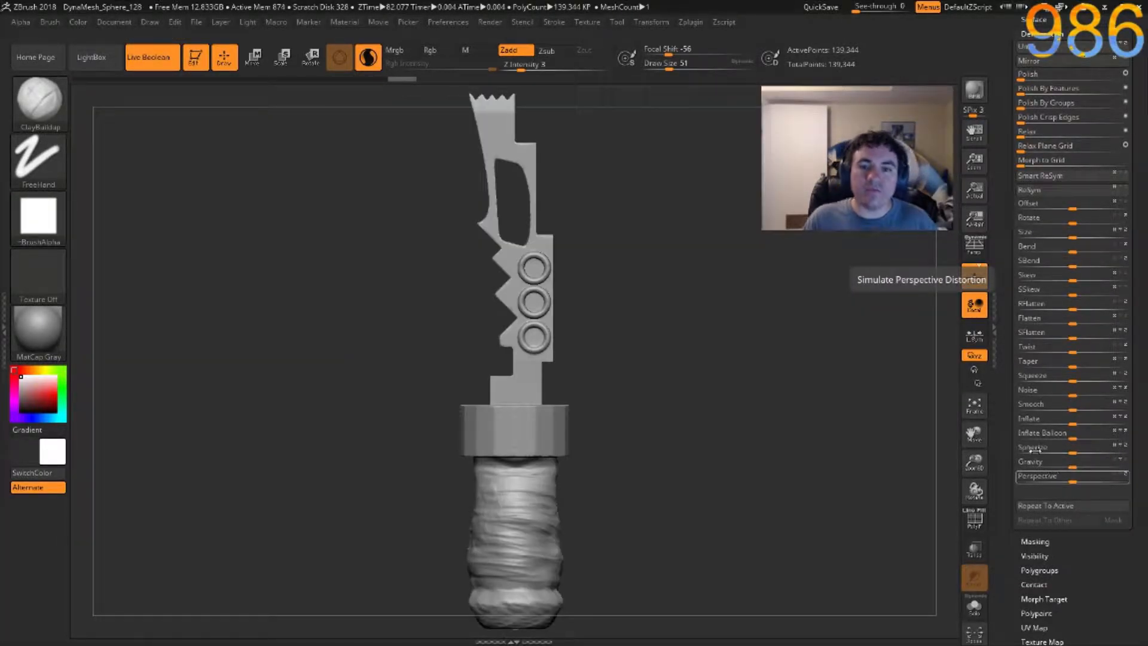
# Start an FBX 2016 export of the knife and go up to the BlackAndWhiteGame folder.
pyautogui.click(690, 23)
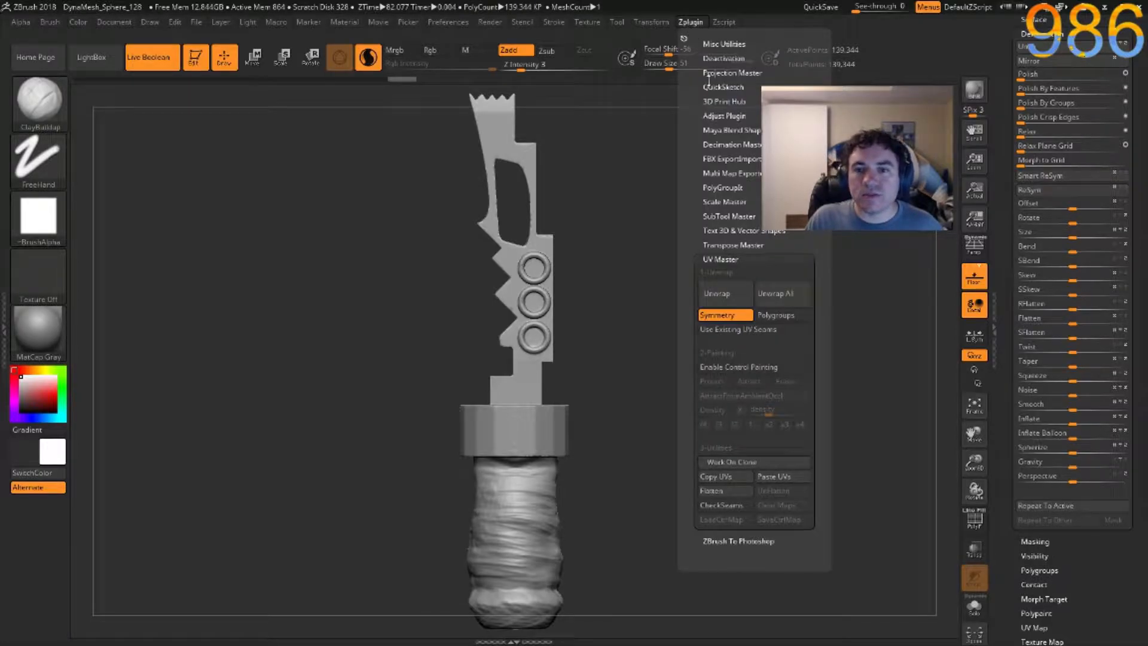
pyautogui.click(731, 158)
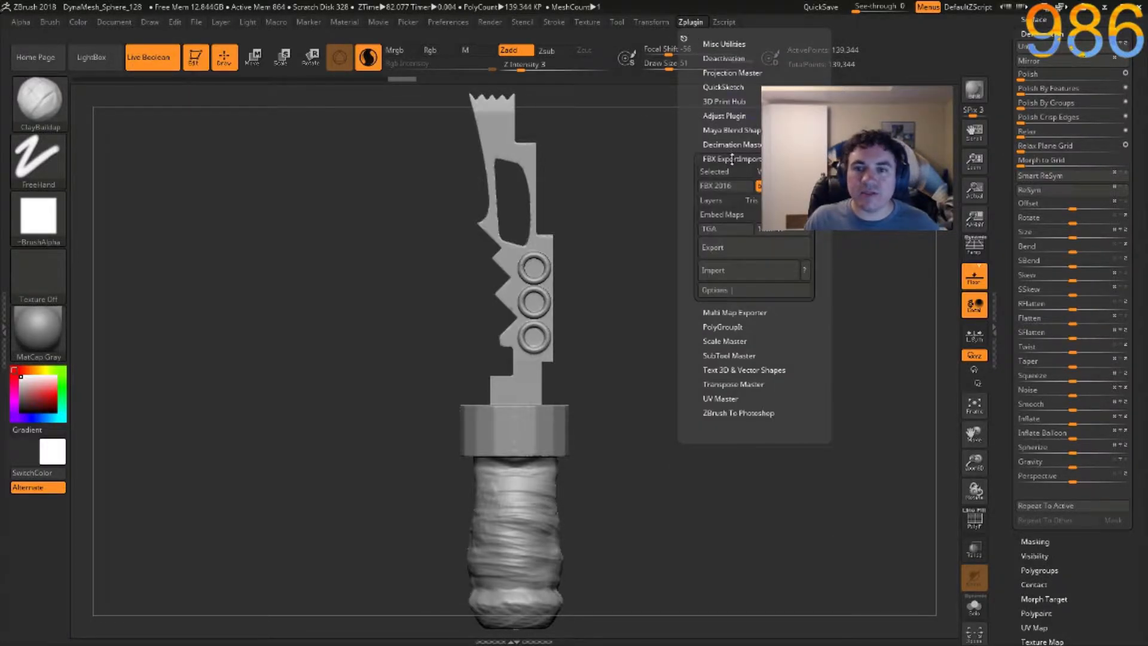
pyautogui.click(738, 246)
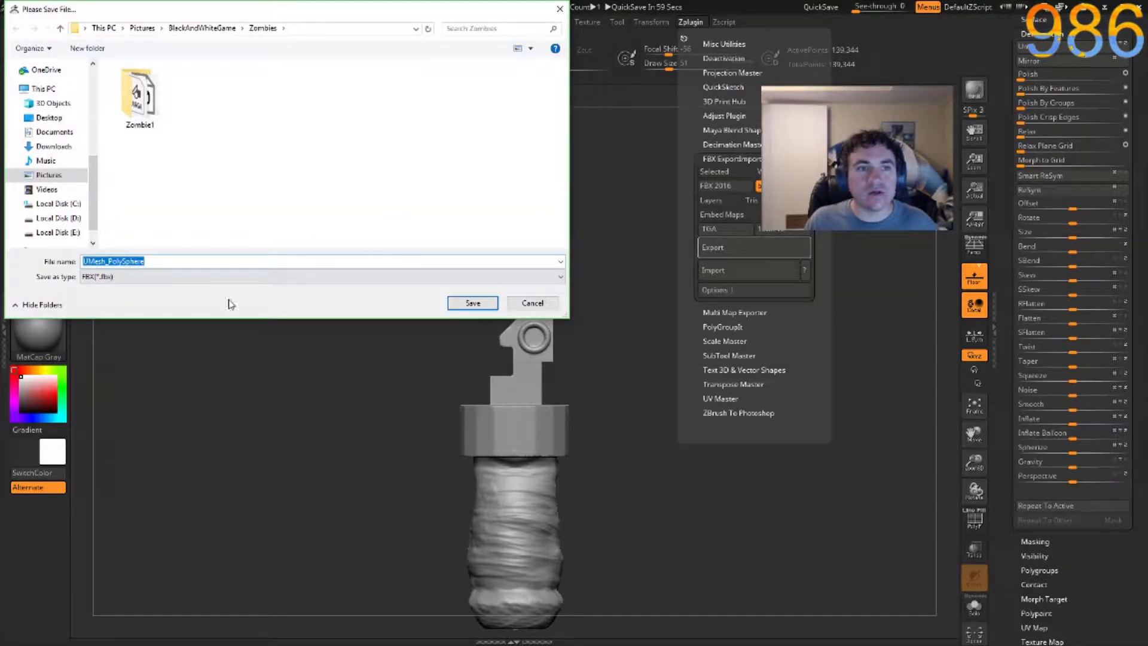
pyautogui.click(224, 30)
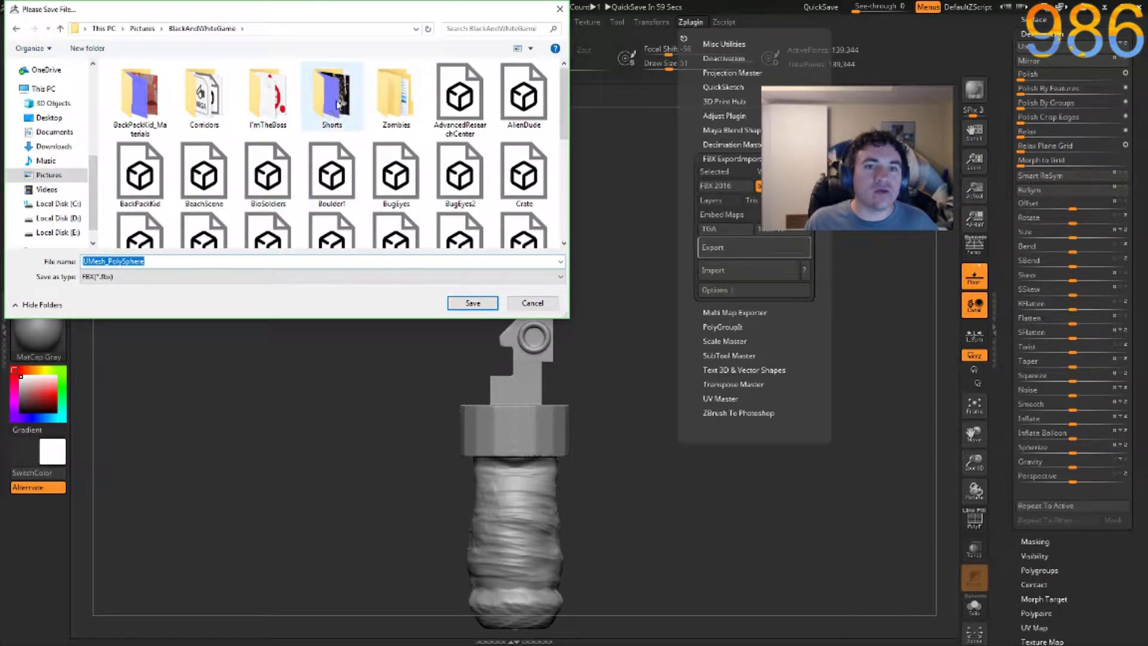
# Create a folder named Weapons inside BlackAndWhiteGame and open it.
pyautogui.rightClick(234, 99)
pyautogui.click(304, 27)
pyautogui.rightClick(368, 139)
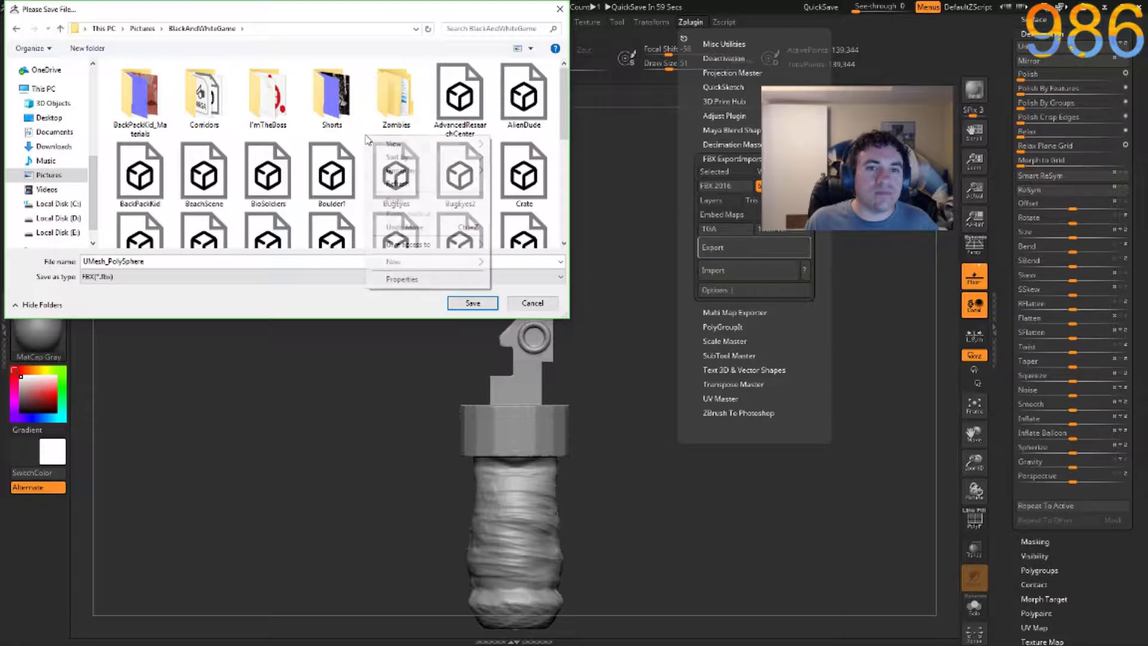
pyautogui.moveTo(393, 262)
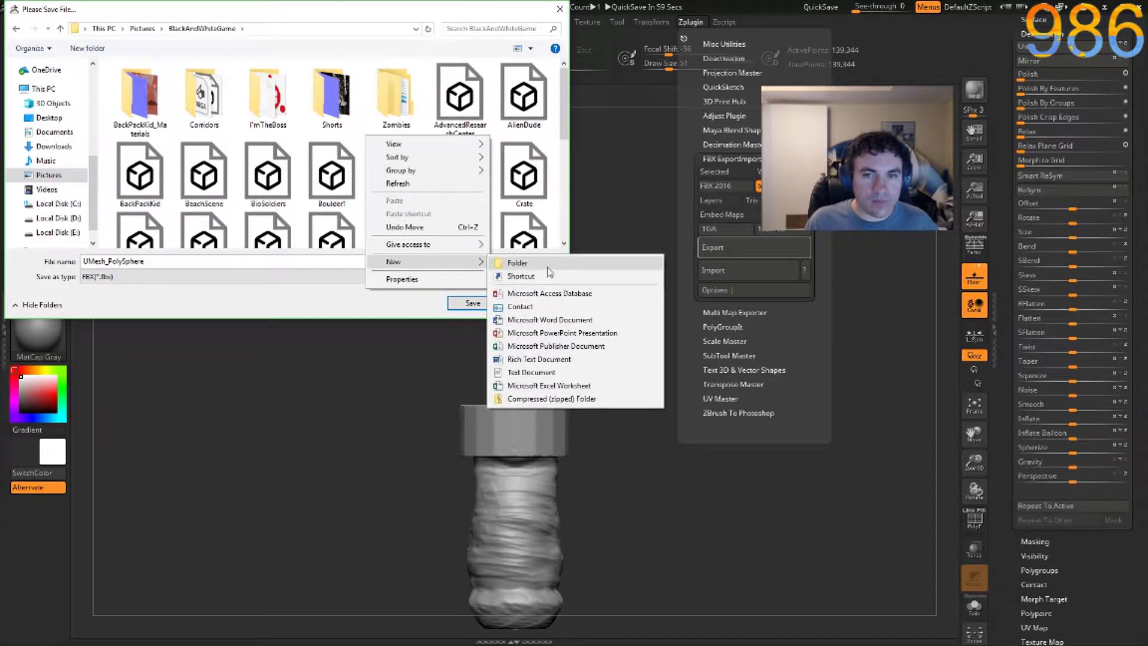
pyautogui.click(547, 264)
pyautogui.write('Wespons')
pyautogui.press('Return')
pyautogui.press('Return')
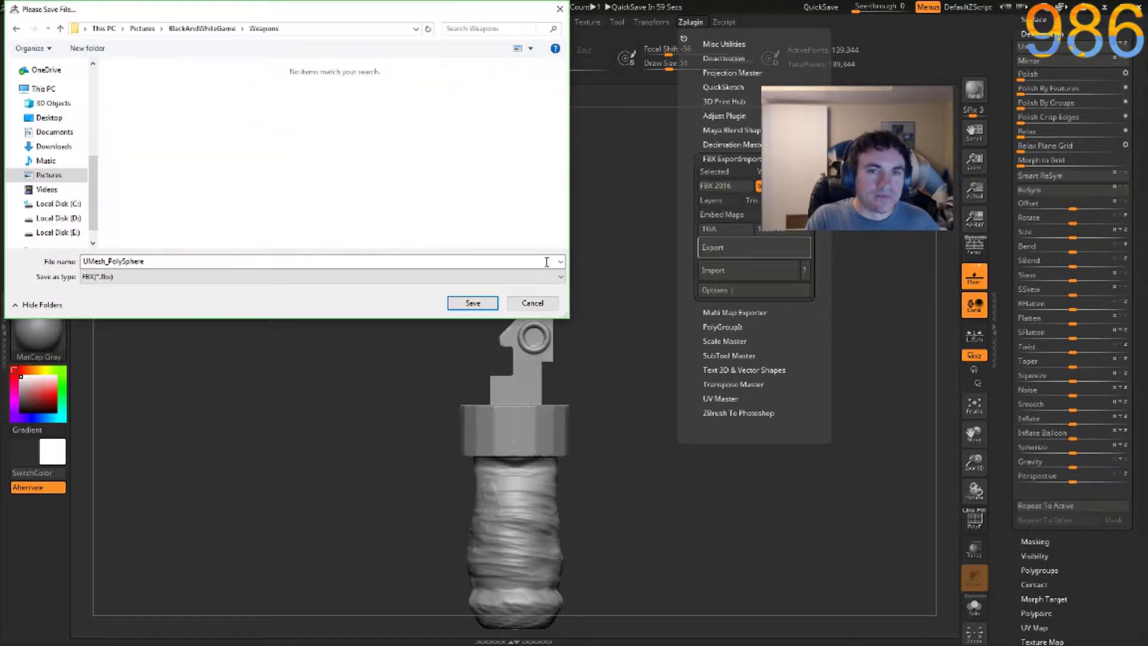
# Create a folder named KnifeCutter inside the Weapons folder.
pyautogui.rightClick(248, 117)
pyautogui.moveTo(359, 244)
pyautogui.click(405, 245)
pyautogui.write('K')
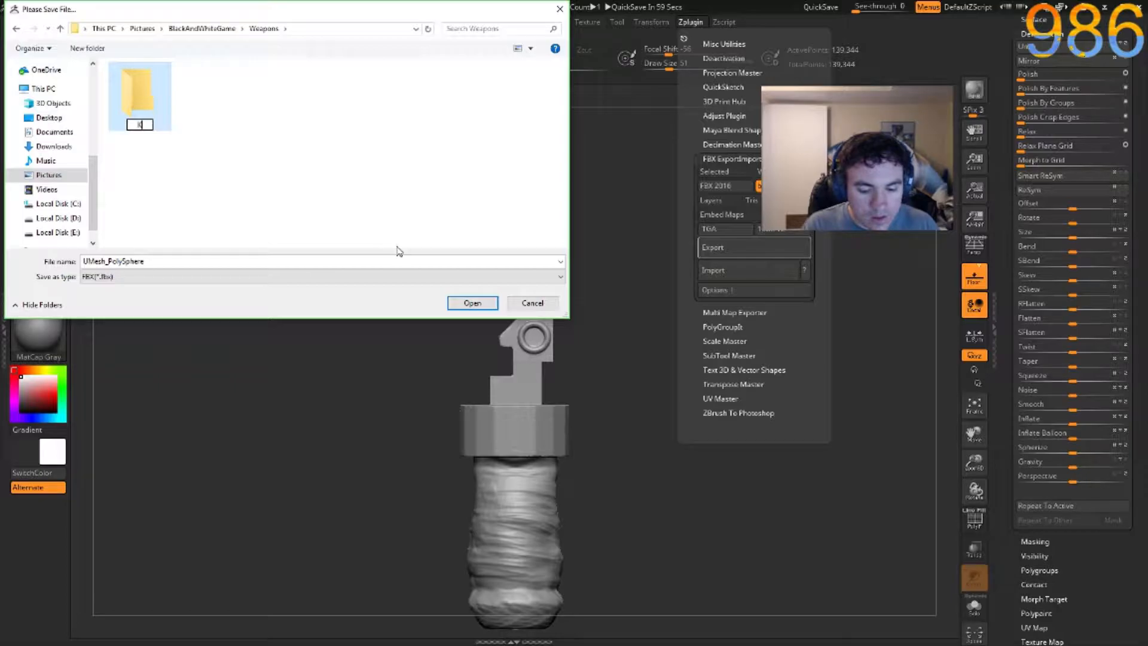
pyautogui.write('nife')
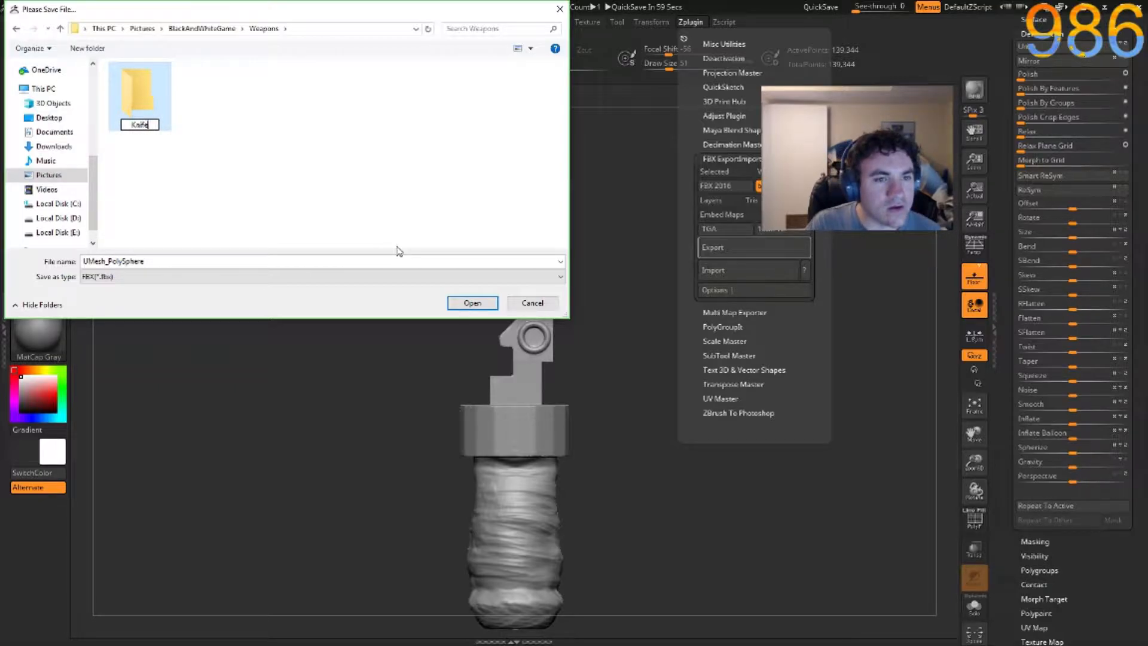
pyautogui.write('Cutter')
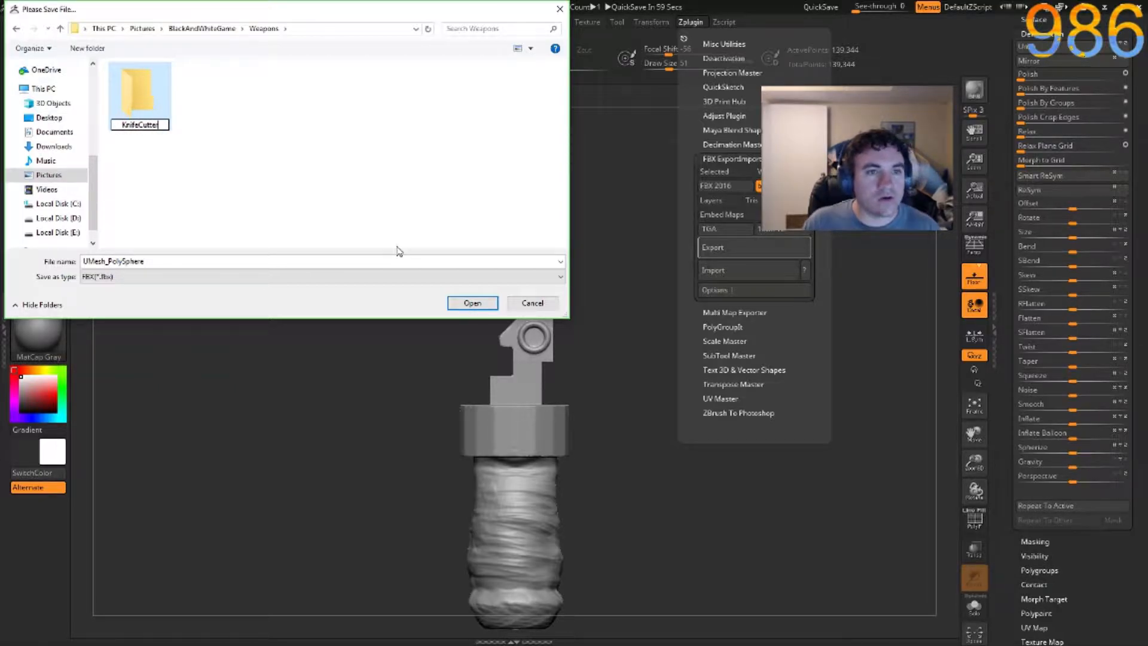
pyautogui.press('Return')
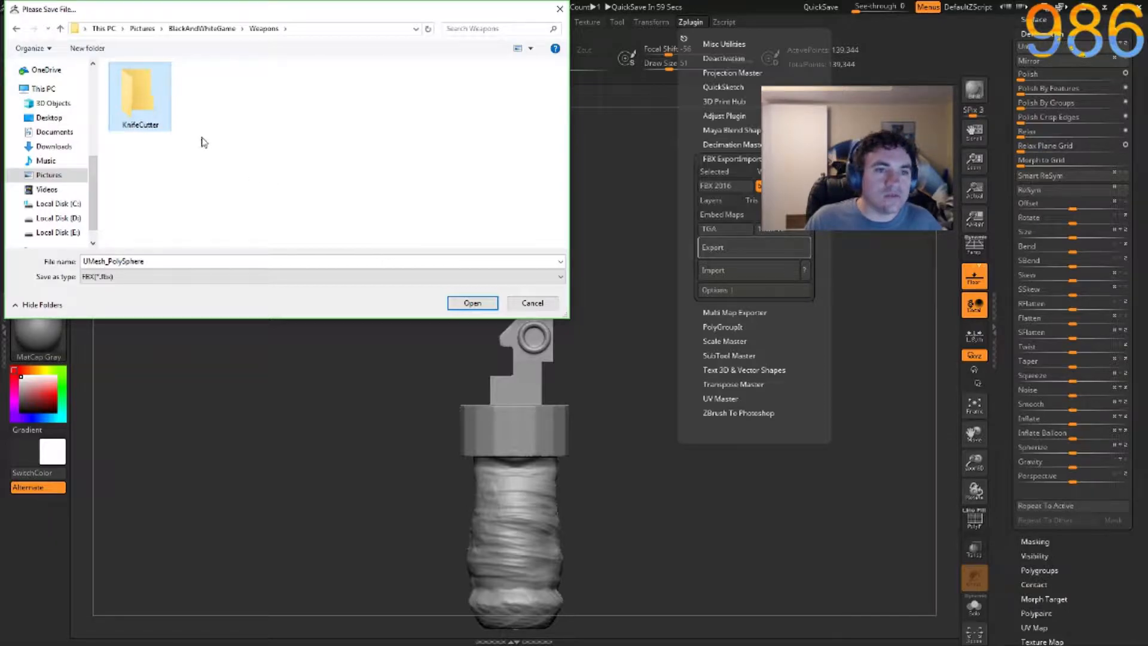
# Export the knife into the KnifeCutter folder as an FBX file named KnifeCutter.
pyautogui.doubleClick(154, 106)
pyautogui.doubleClick(191, 261)
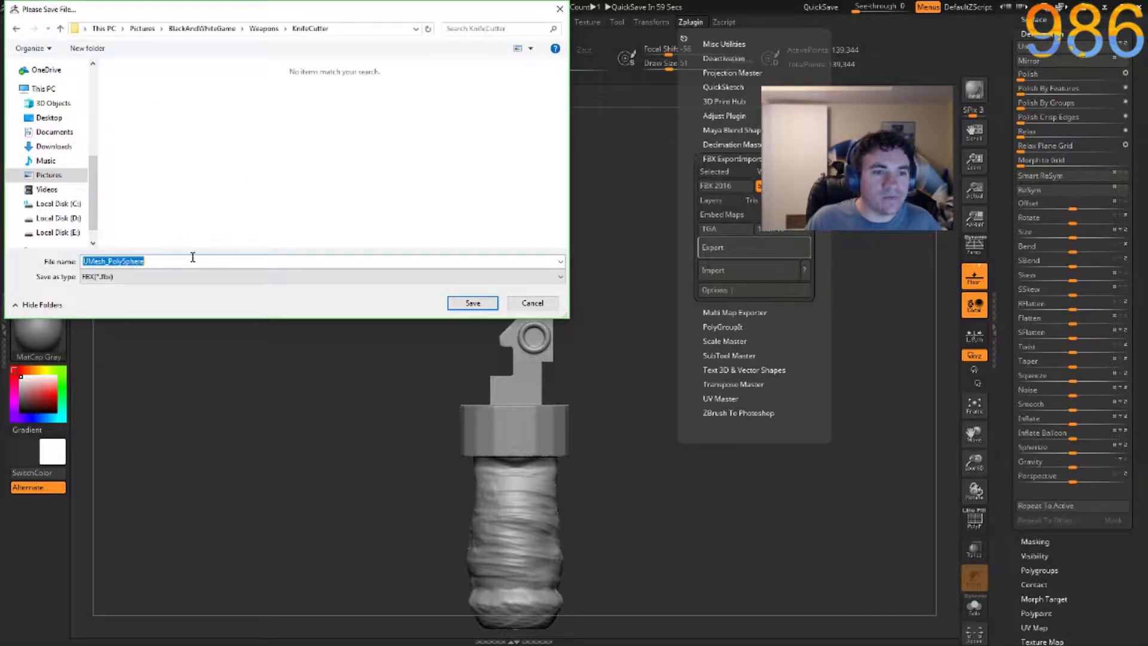
pyautogui.write('Knife')
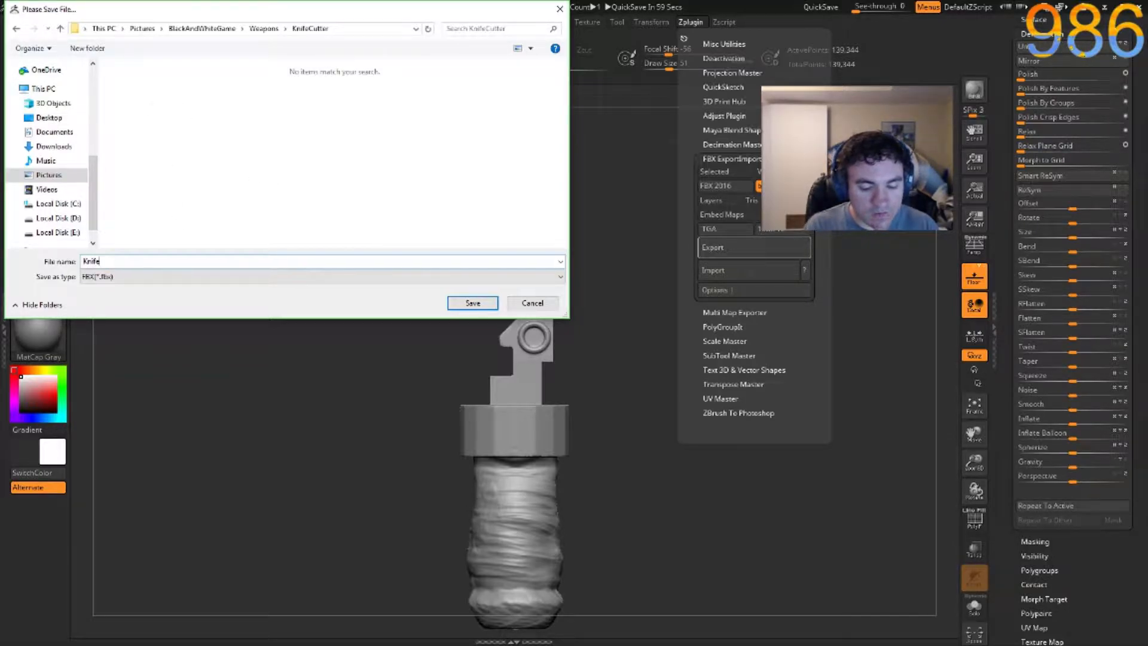
pyautogui.write('Cutter')
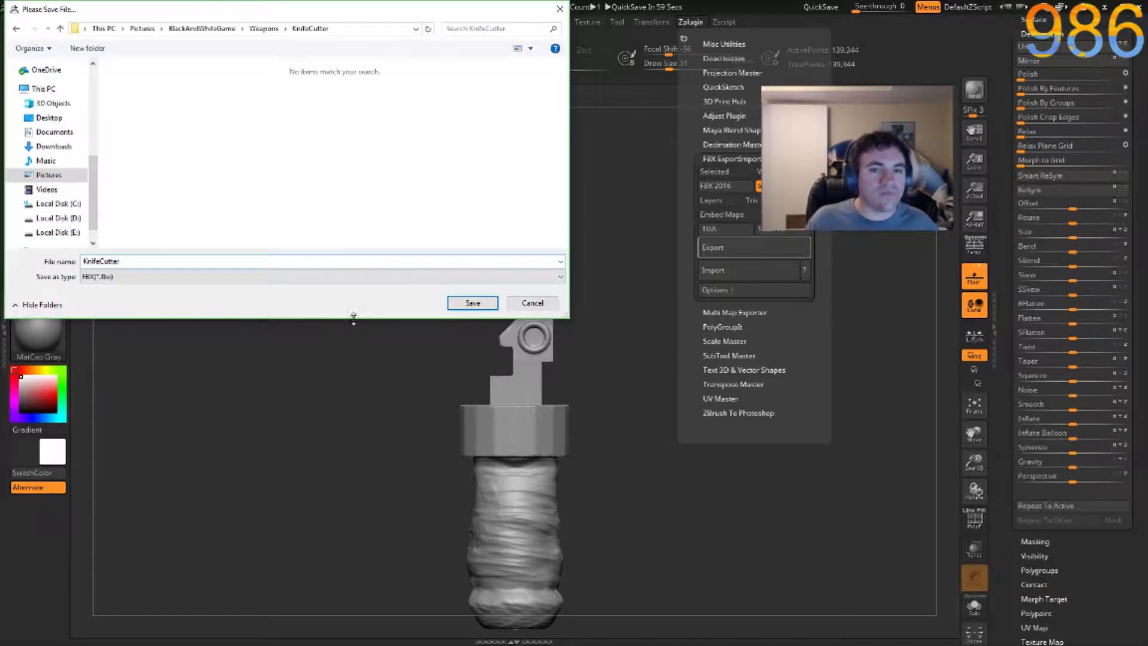
pyautogui.click(455, 302)
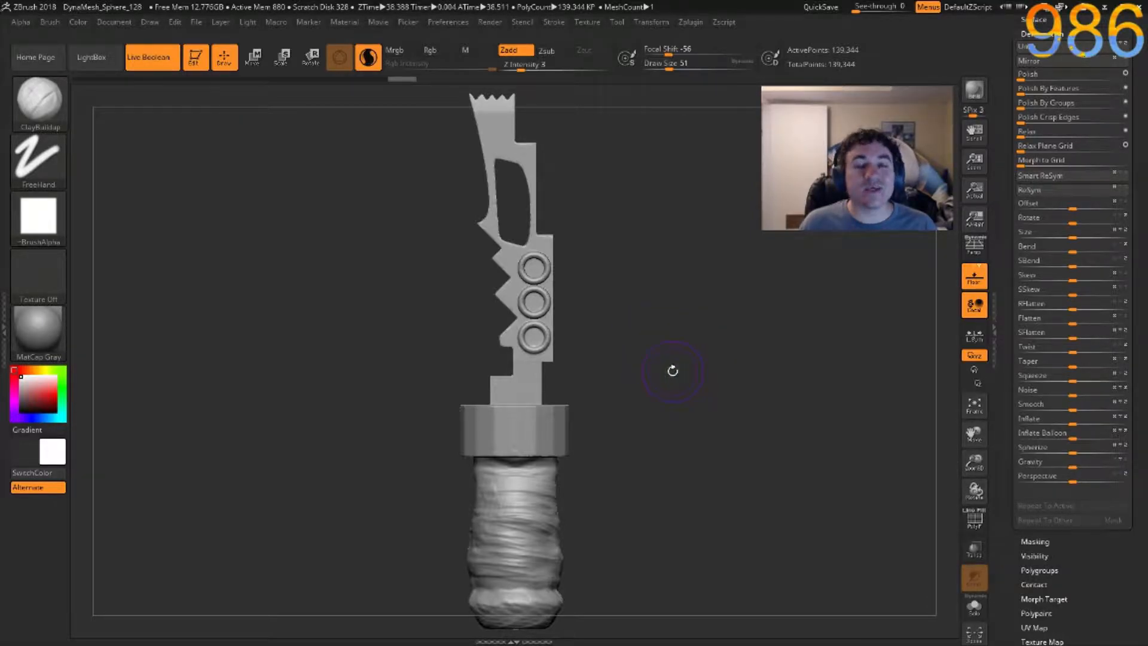
# Isolate the blade down to the top of the guard, hiding the guard and handle.
pyautogui.keyDown('ctrl'); pyautogui.moveTo(671, 370); pyautogui.dragTo(649, 340, button='right'); pyautogui.keyUp('ctrl')
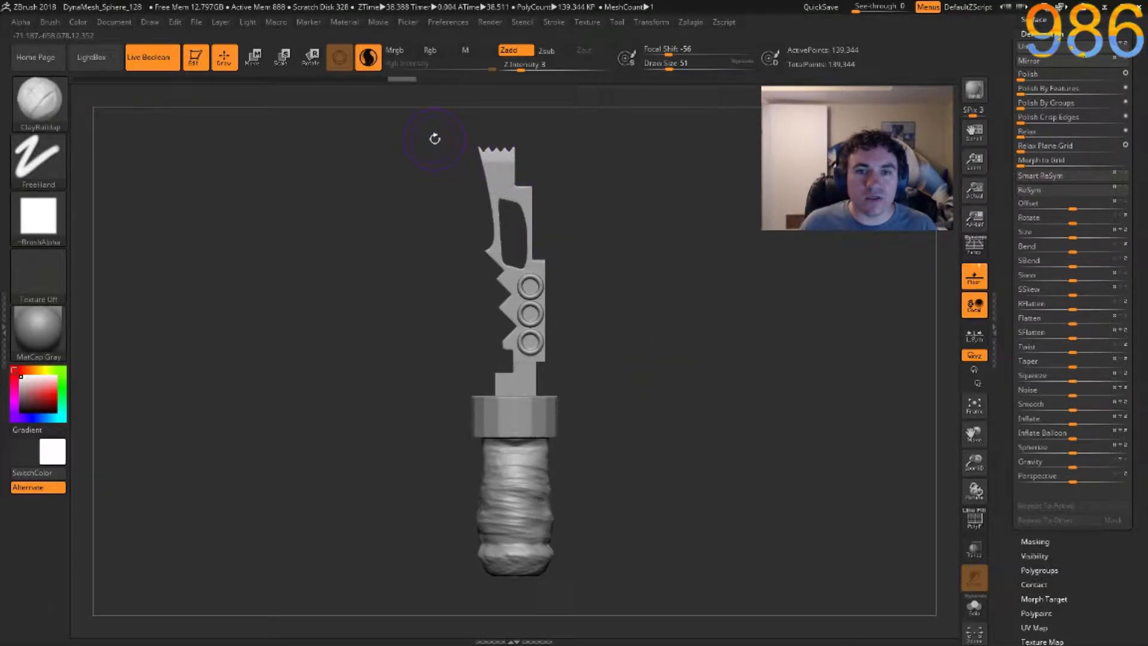
pyautogui.hotkey('ctrl', 'shift')
pyautogui.keyDown('ctrl'); pyautogui.keyDown('shift'); pyautogui.moveTo(430, 133); pyautogui.dragTo(618, 395); pyautogui.keyUp('shift'); pyautogui.keyUp('ctrl')
pyautogui.keyDown('ctrl'); pyautogui.moveTo(616, 401); pyautogui.dragTo(624, 525, button='right'); pyautogui.keyUp('ctrl')
pyautogui.moveTo(666, 417); pyautogui.dragTo(684, 445, button='right')
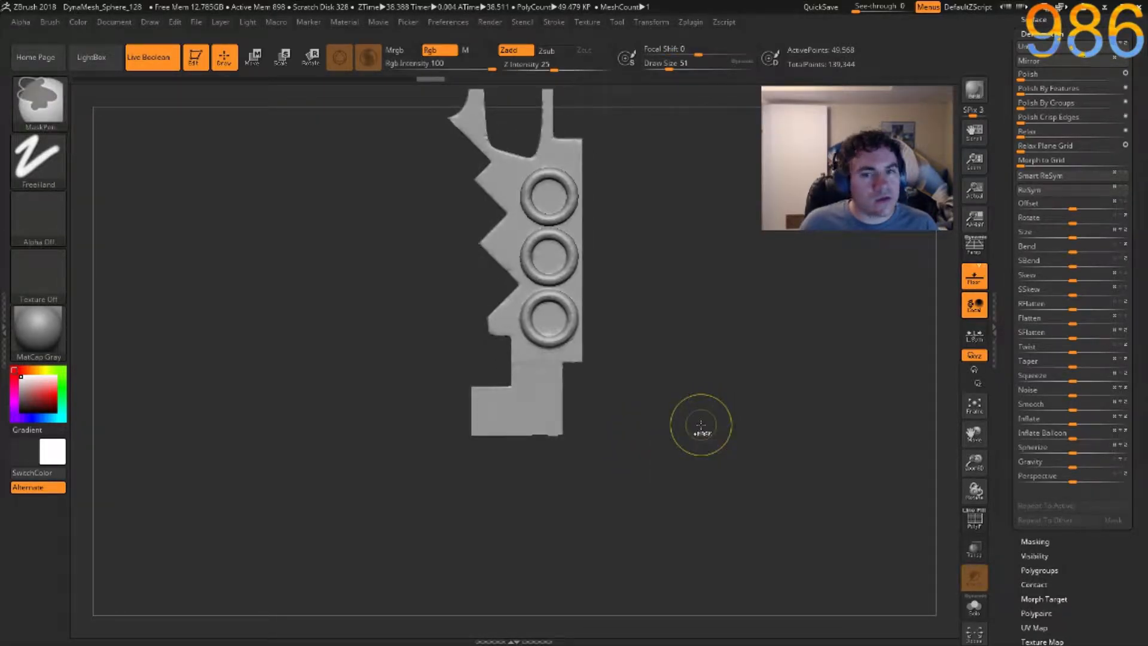
# Split the hidden guard and handle off the blade into their own subtool with Split Hidden.
pyautogui.scroll(8, 1030, 221)
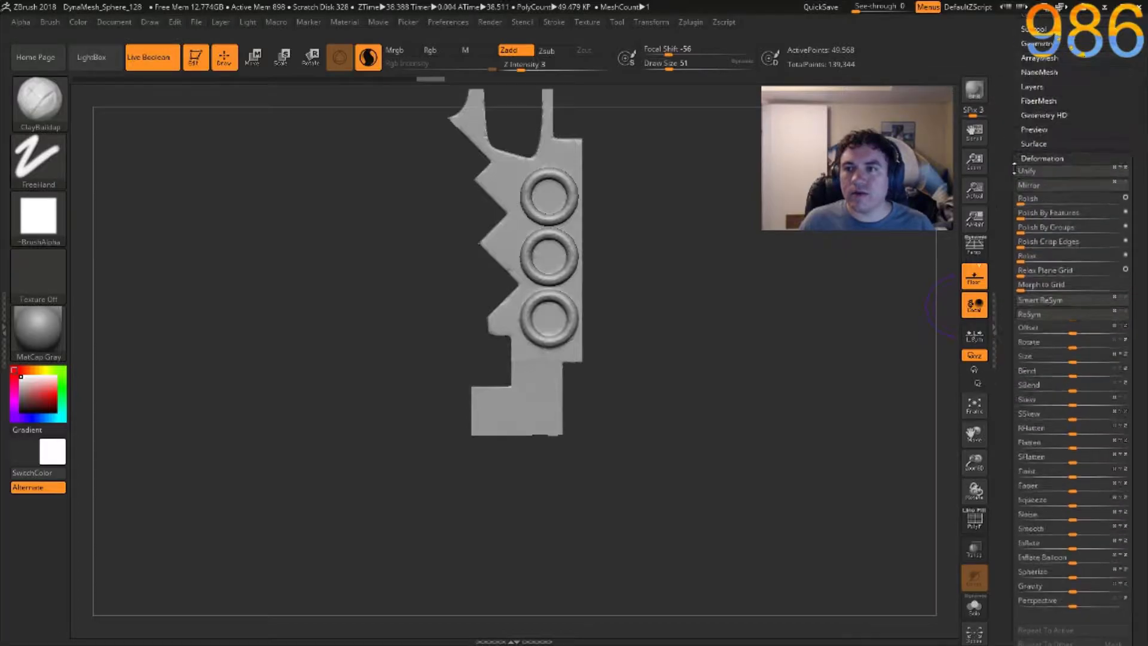
pyautogui.click(1029, 221)
pyautogui.scroll(-5, 1016, 397)
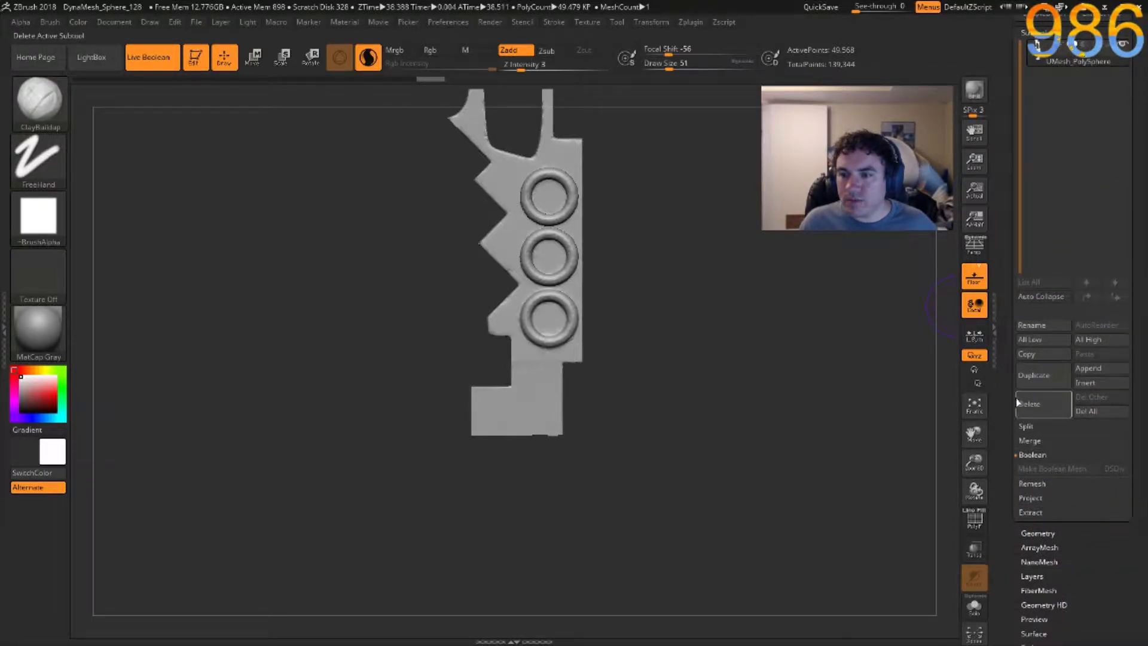
pyautogui.click(1030, 428)
pyautogui.click(1037, 440)
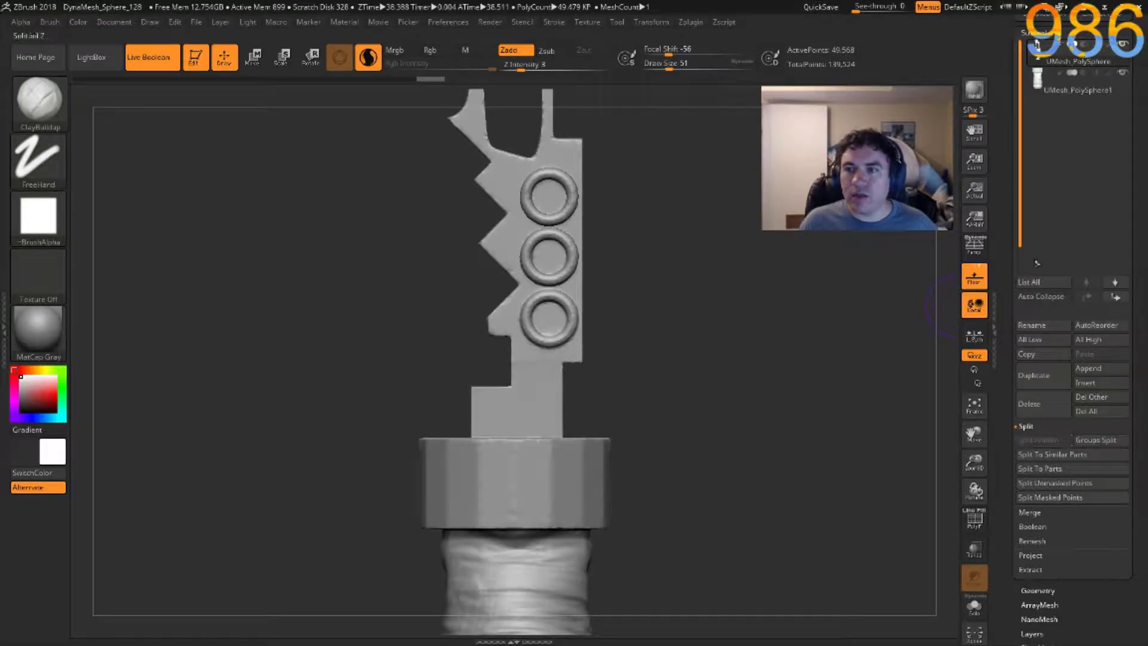
# Inspect the guard and handle subtool on its own in Solo mode, then show both subtools again.
pyautogui.click(1053, 84)
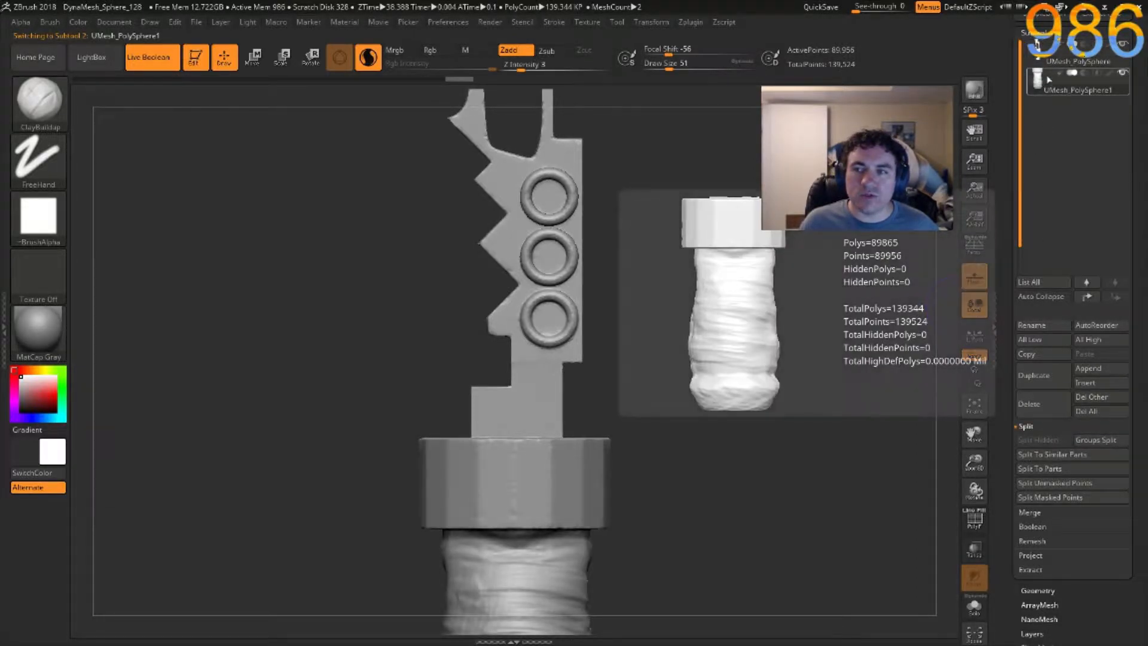
pyautogui.click(975, 606)
pyautogui.moveTo(758, 412); pyautogui.dragTo(721, 385)
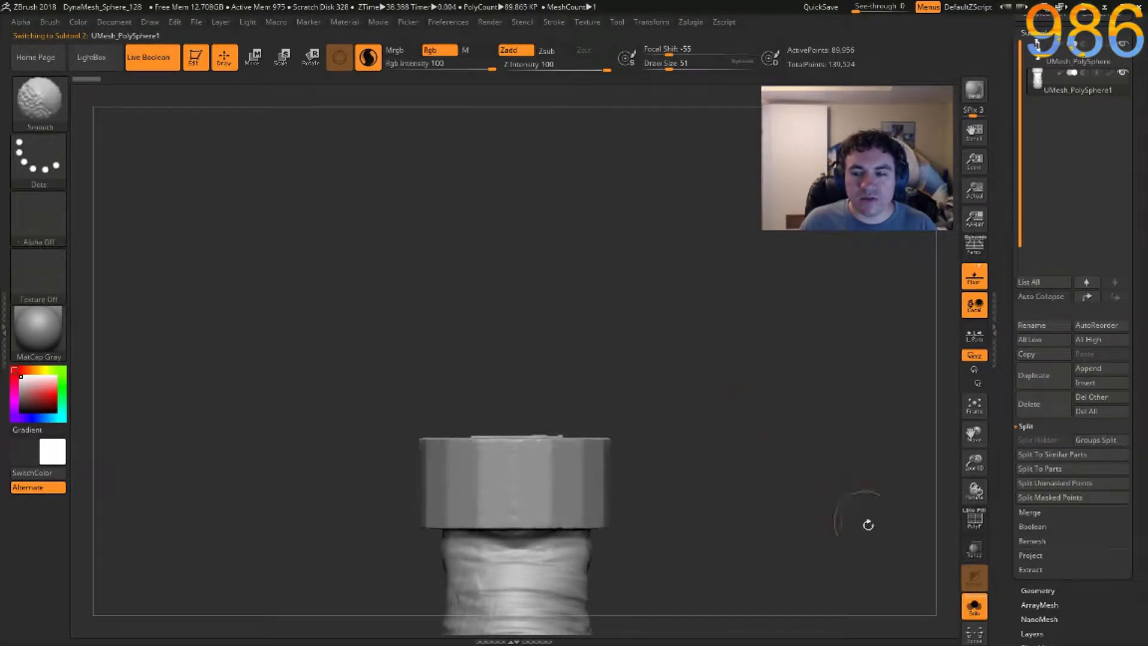
pyautogui.click(974, 607)
# Quick-save the project and unwrap the blade subtool's UVs with UV Master, keeping Symmetry on.
pyautogui.click(1074, 57)
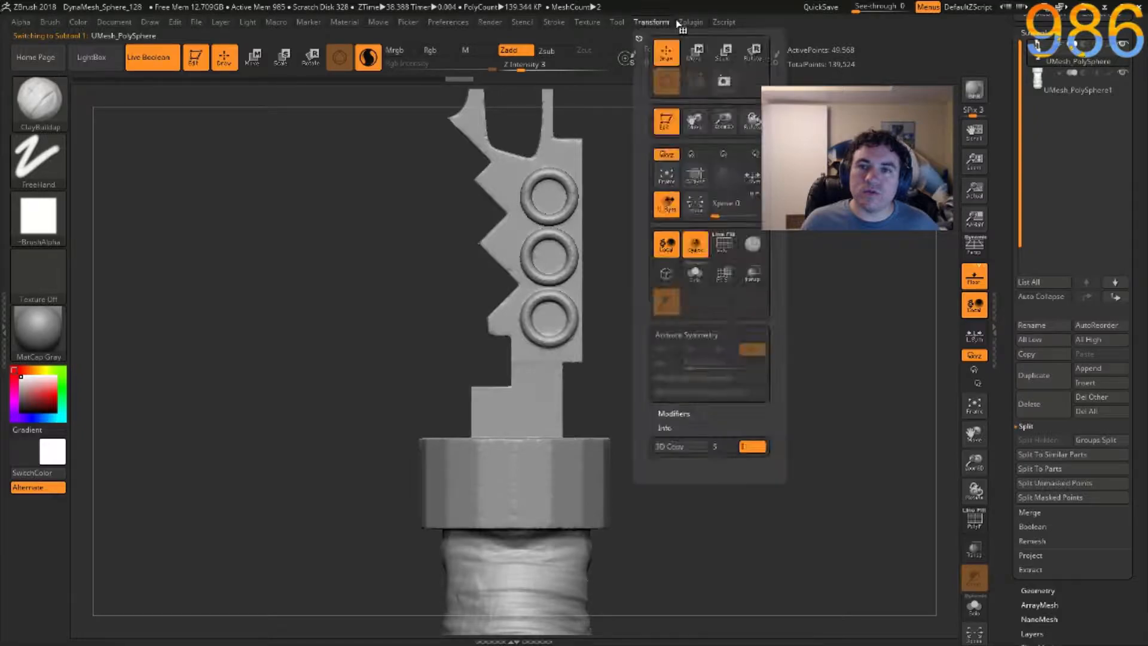
pyautogui.moveTo(687, 25)
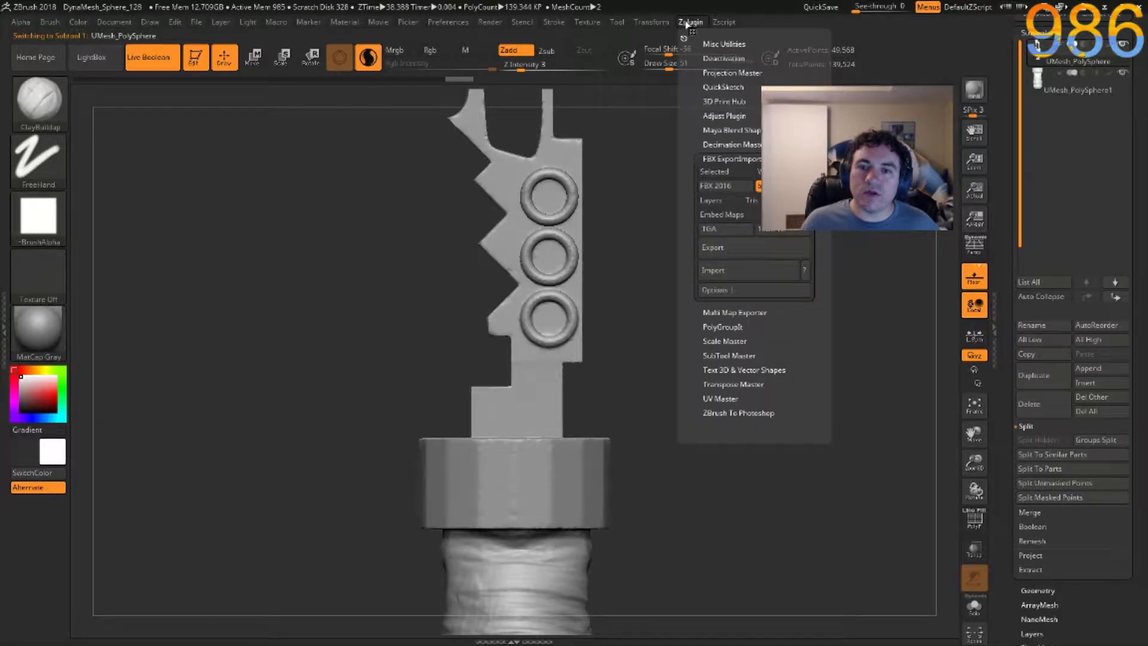
pyautogui.click(723, 398)
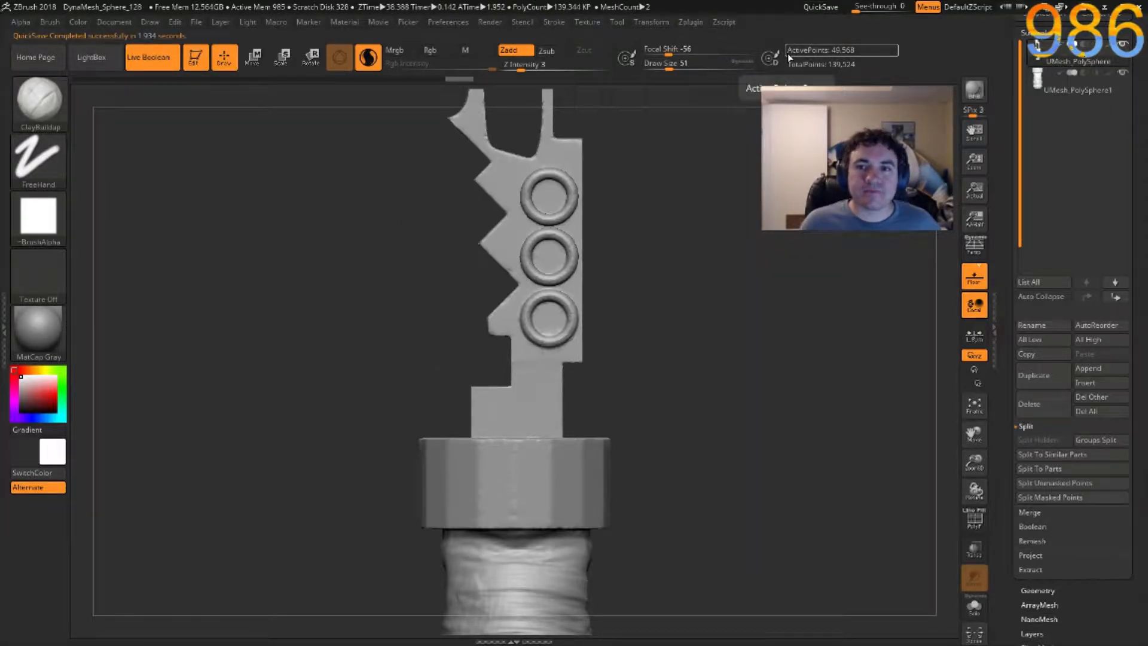
pyautogui.click(691, 22)
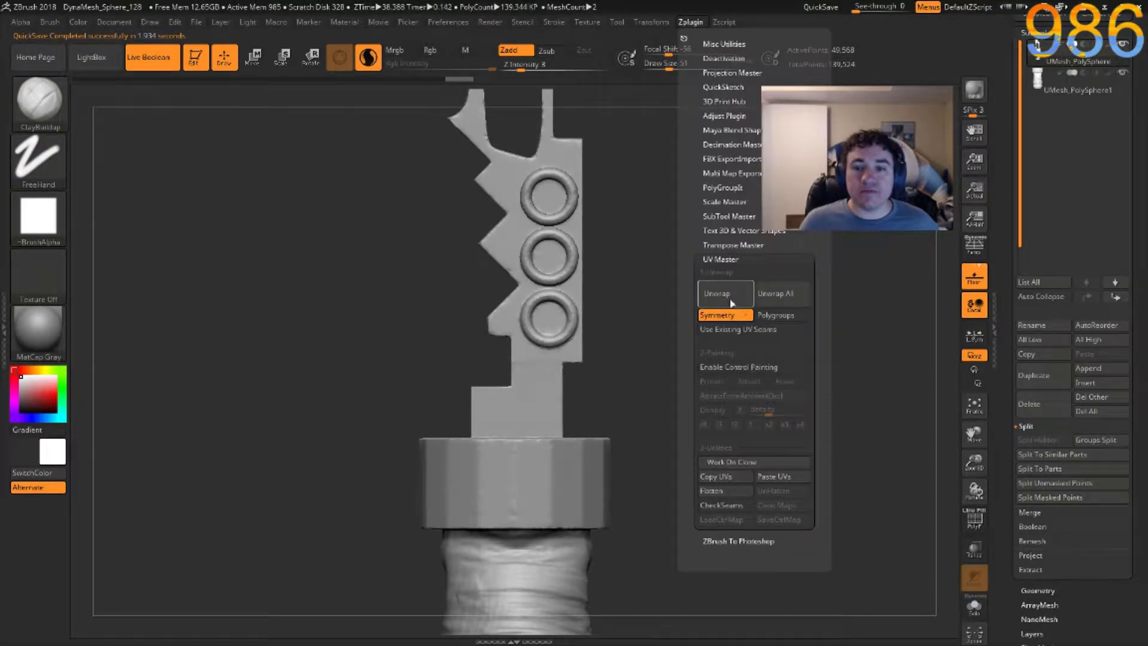
pyautogui.click(721, 292)
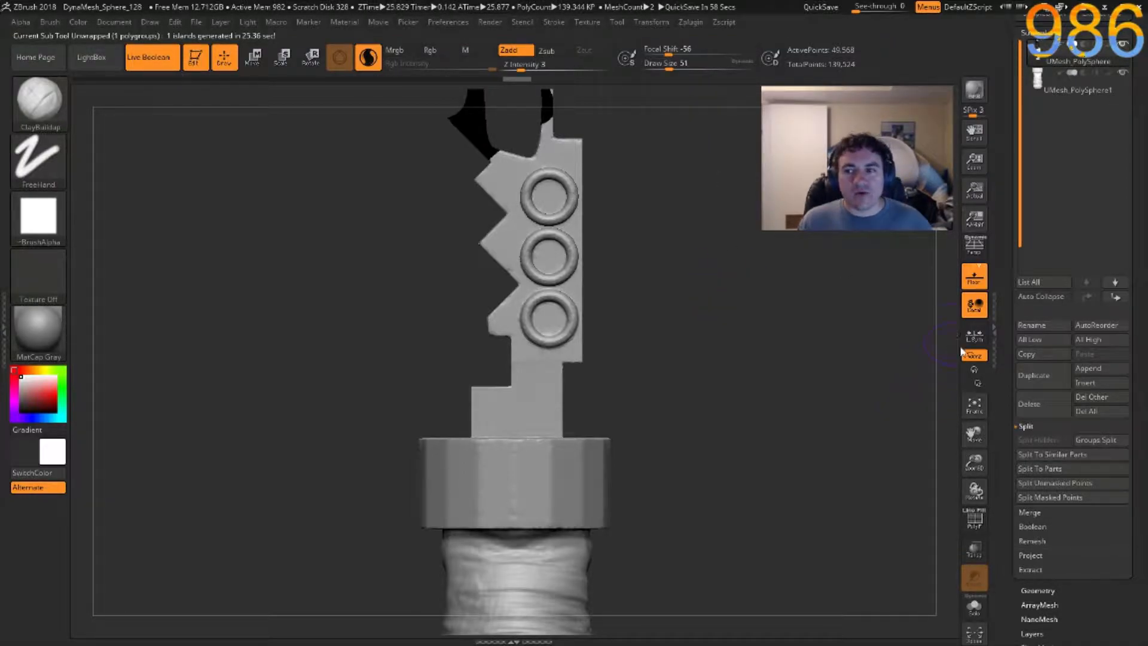
# Create a new texture map from polypaint for the blade and check its UV layout in the thumbnail.
pyautogui.moveTo(1011, 381); pyautogui.dragTo(1020, 293)
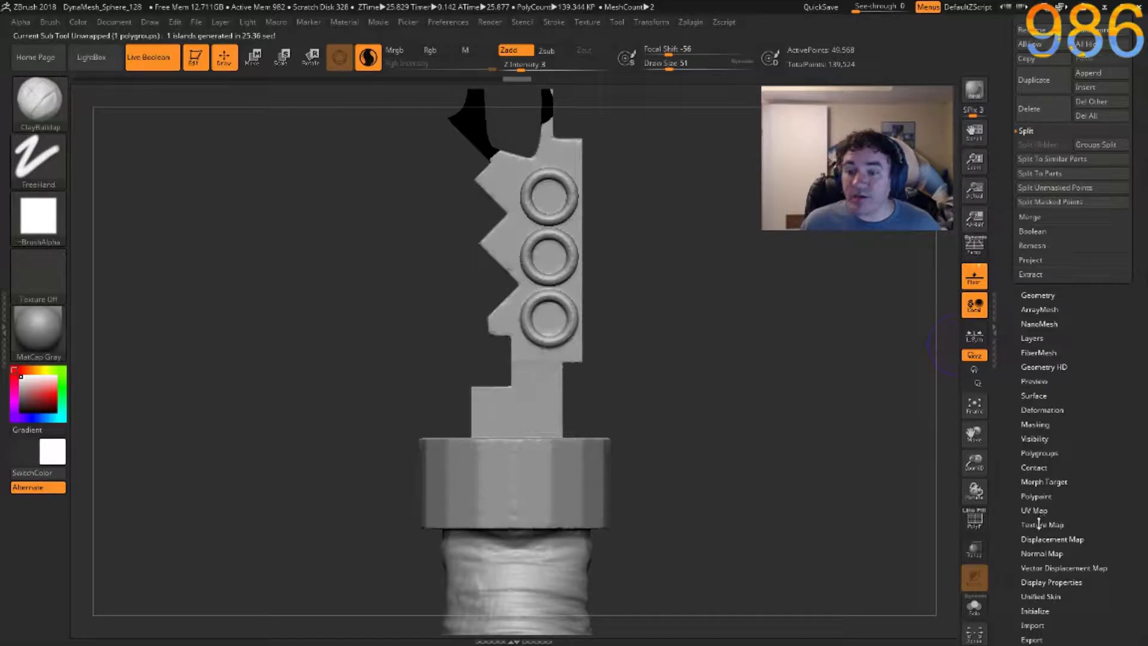
pyautogui.scroll(-5, 1041, 524)
pyautogui.scroll(2, 1041, 299)
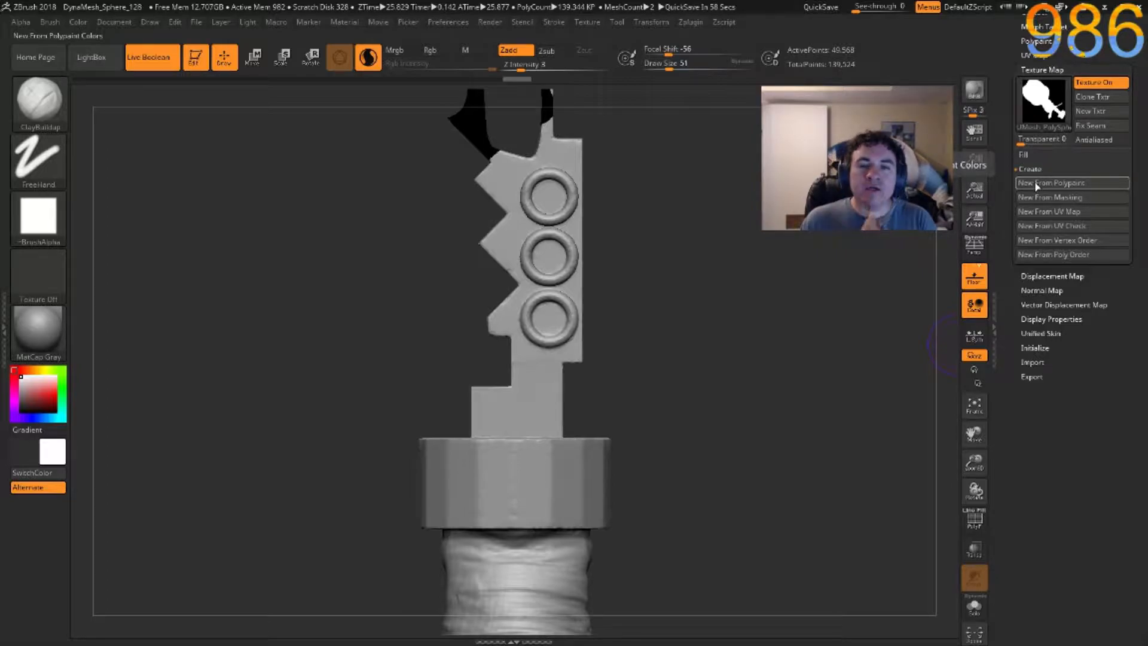
pyautogui.click(1038, 183)
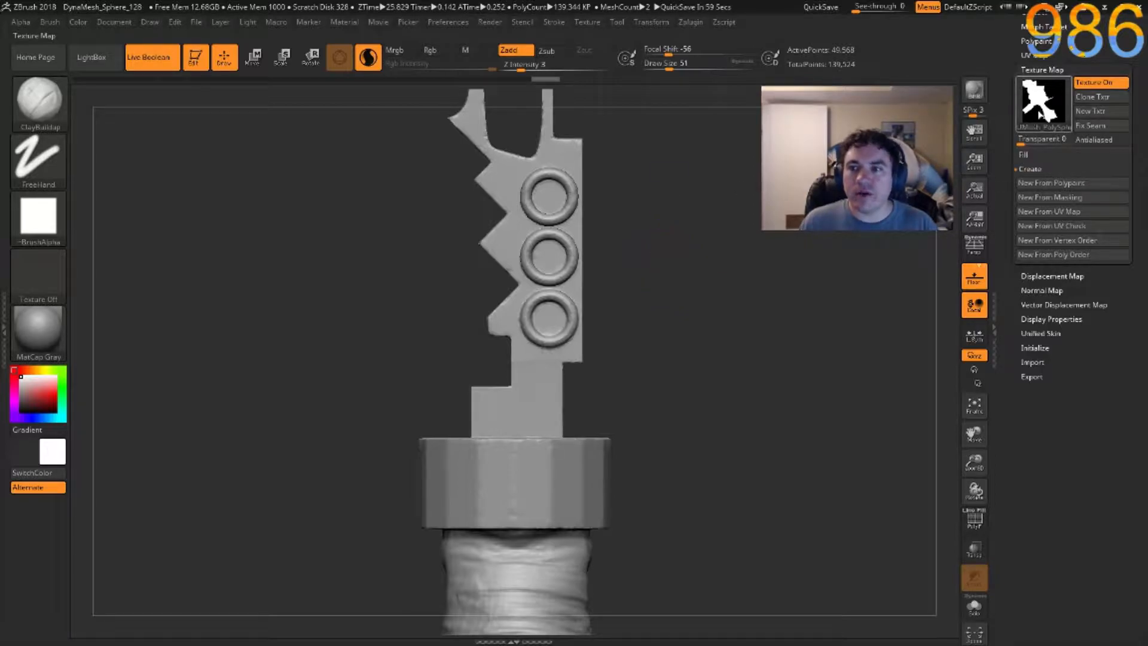
pyautogui.moveTo(1041, 111)
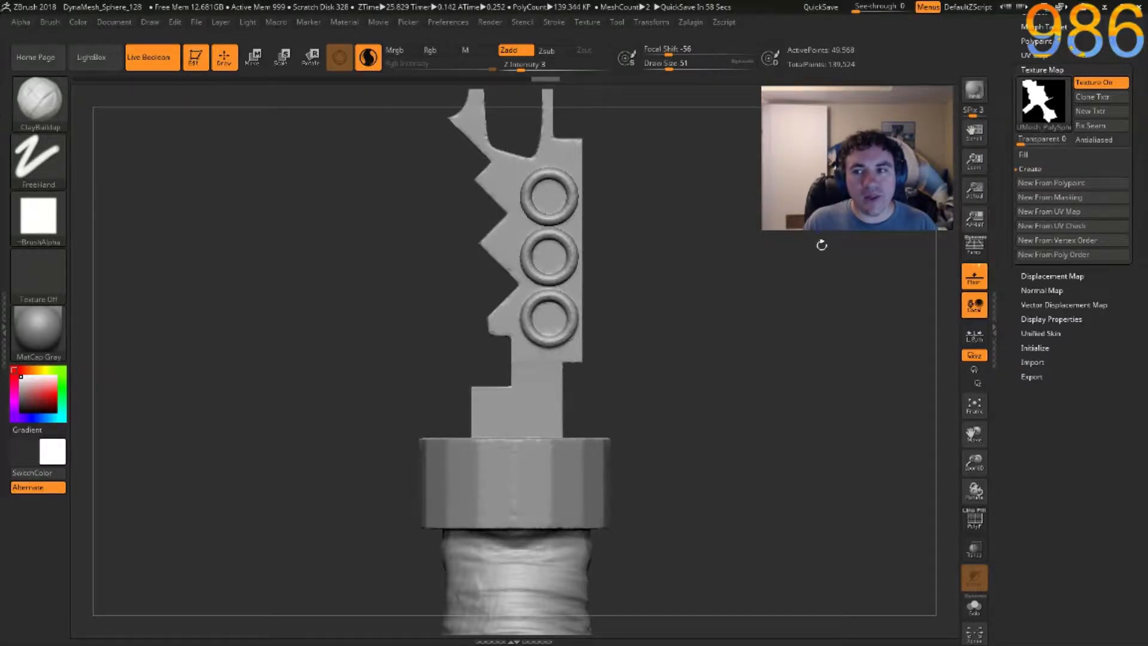
# Select the guard and handle subtool and unwrap its UVs with UV Master.
pyautogui.keyDown('alt'); pyautogui.click(577, 505); pyautogui.keyUp('alt')
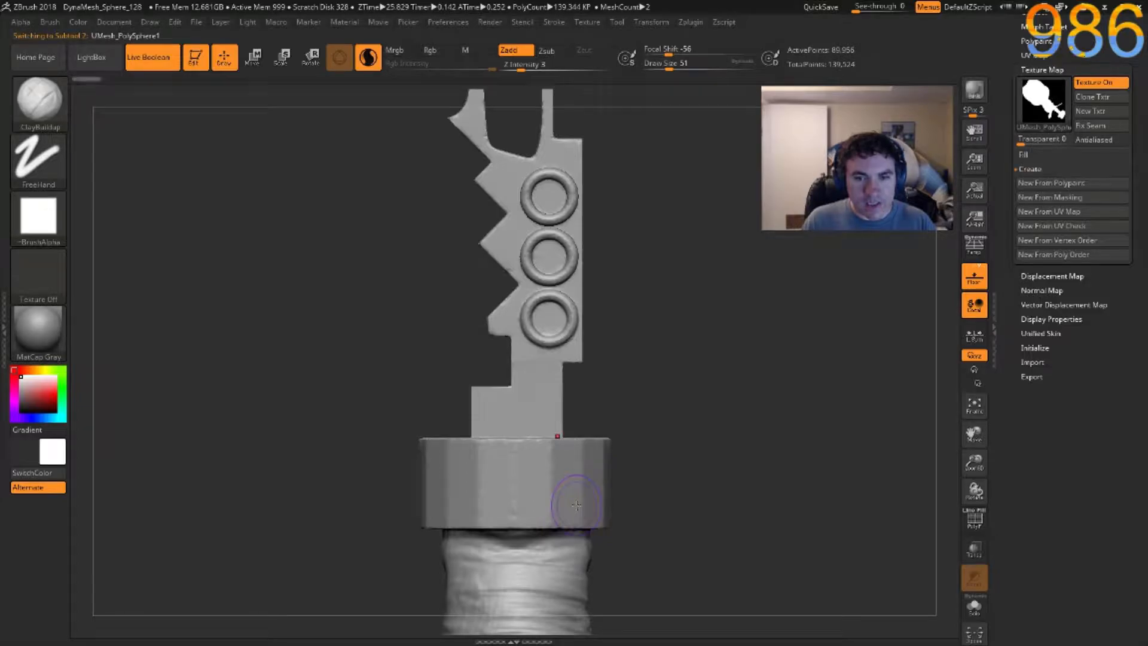
pyautogui.click(691, 22)
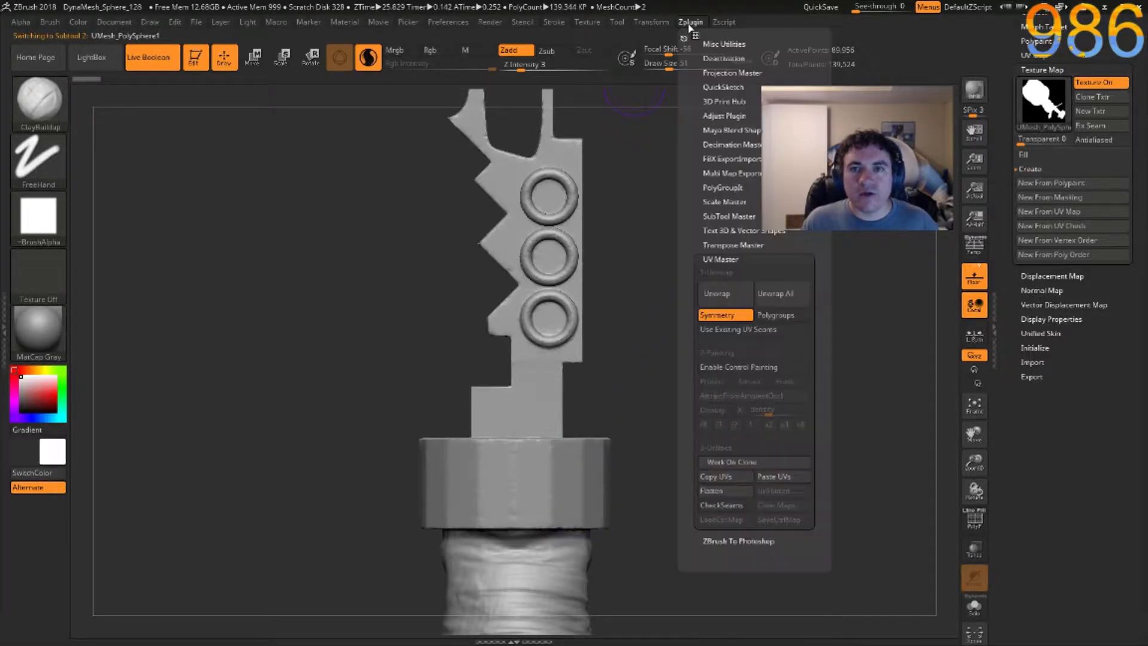
pyautogui.click(725, 315)
pyautogui.click(735, 292)
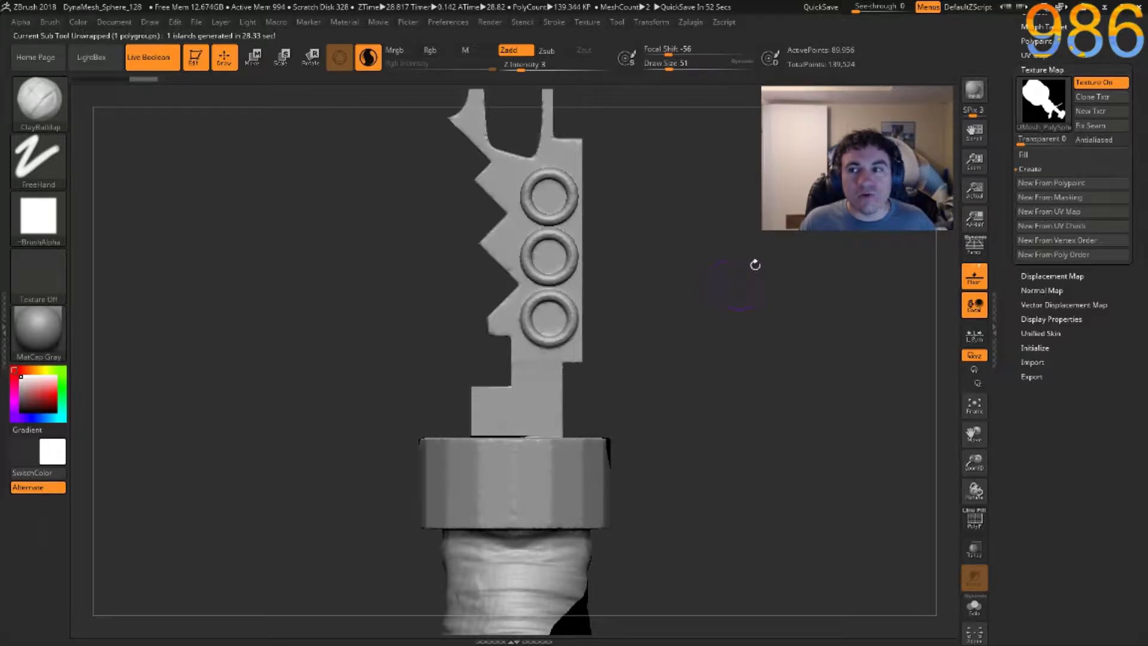
# Create a new texture map from polypaint for the guard and handle, then quick-save the project.
pyautogui.click(1019, 184)
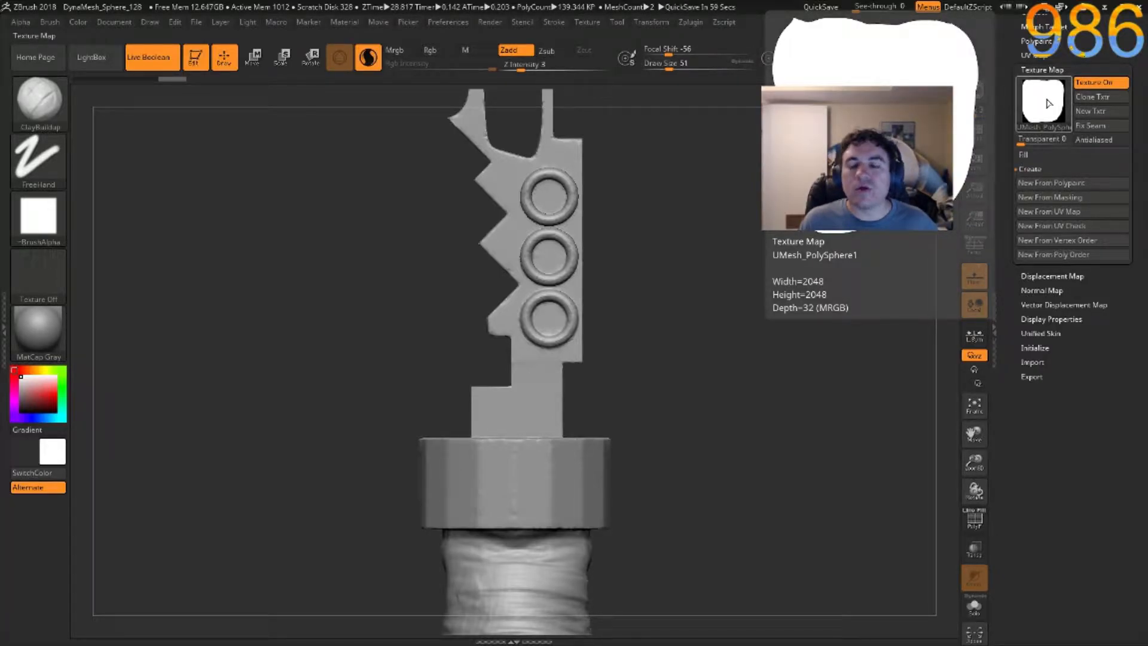
pyautogui.moveTo(884, 569); pyautogui.dragTo(665, 406)
pyautogui.keyDown('alt'); pyautogui.moveTo(664, 299); pyautogui.dragTo(662, 352); pyautogui.keyUp('alt')
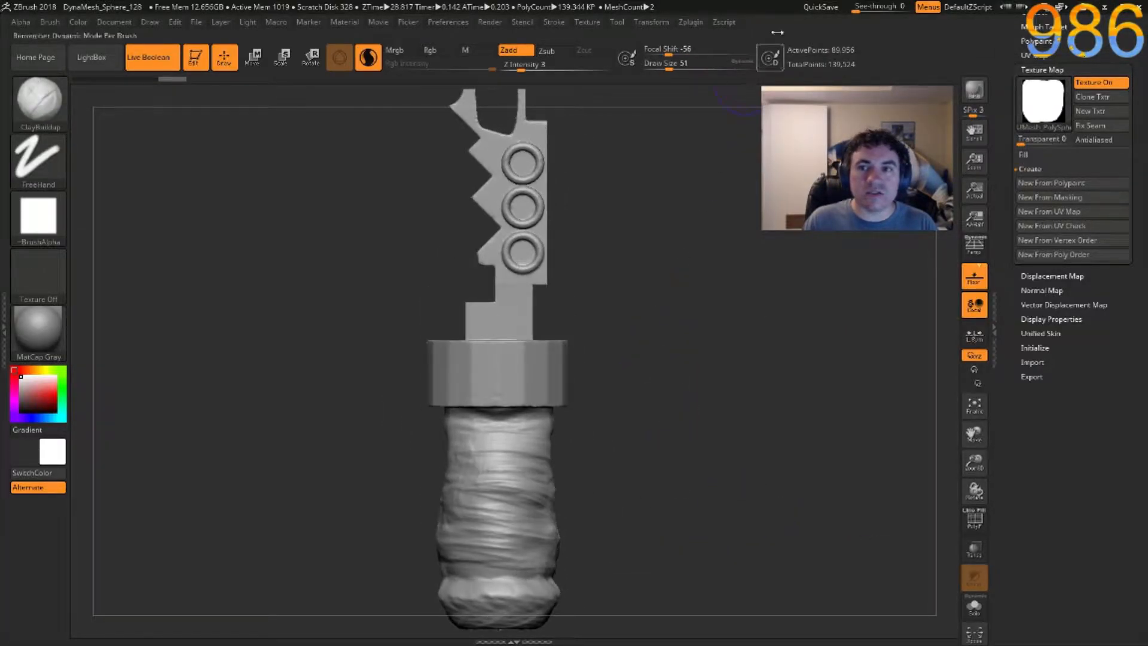
pyautogui.click(823, 12)
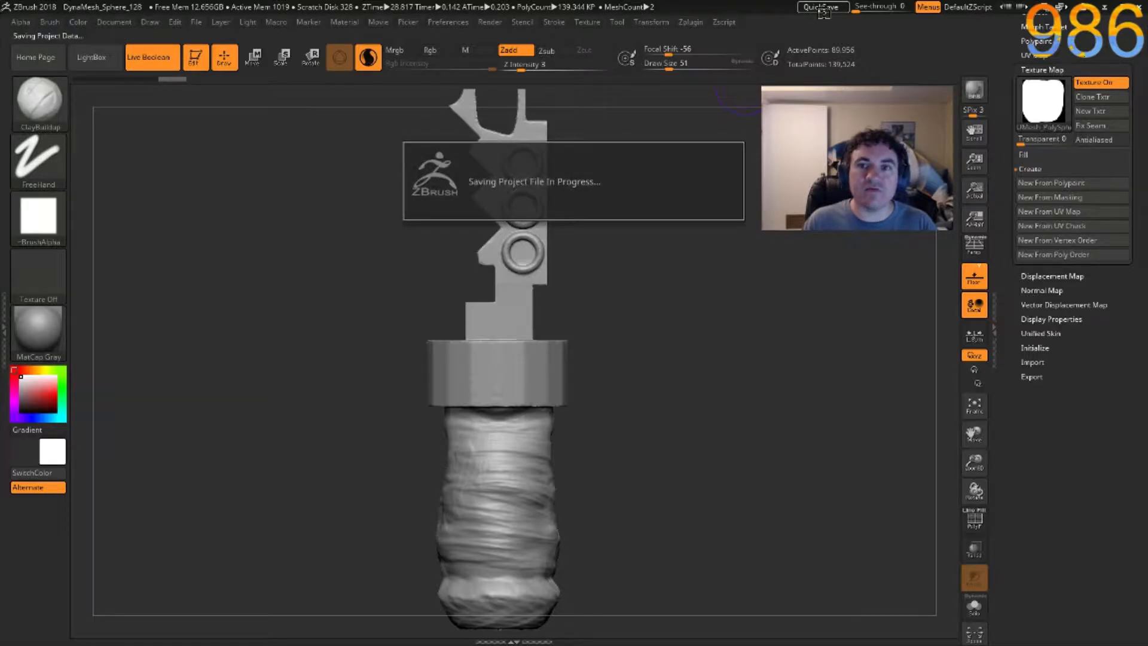
# Raise the brush's draw size to 1000.
pyautogui.click(694, 23)
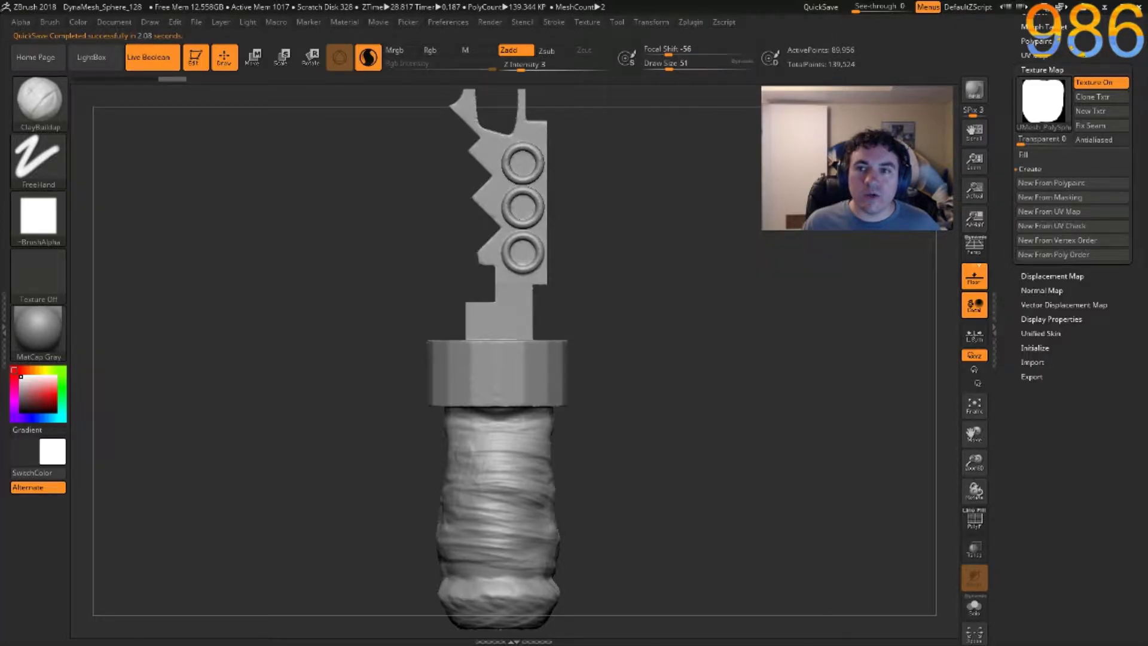
pyautogui.press('b')
pyautogui.press('b')
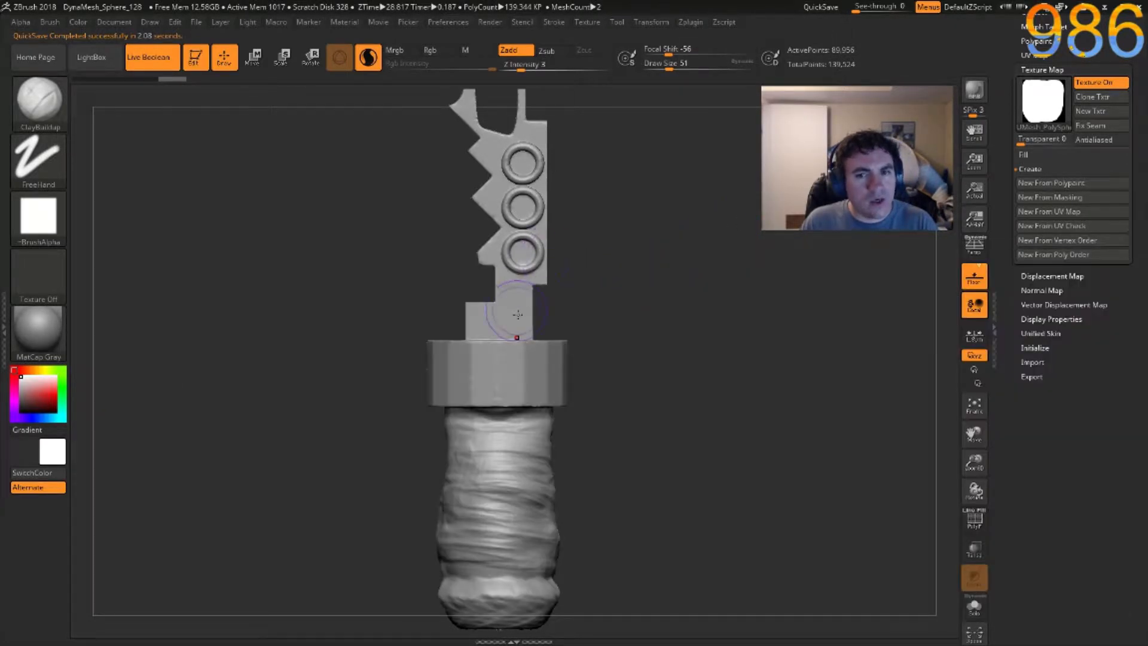
pyautogui.press('s')
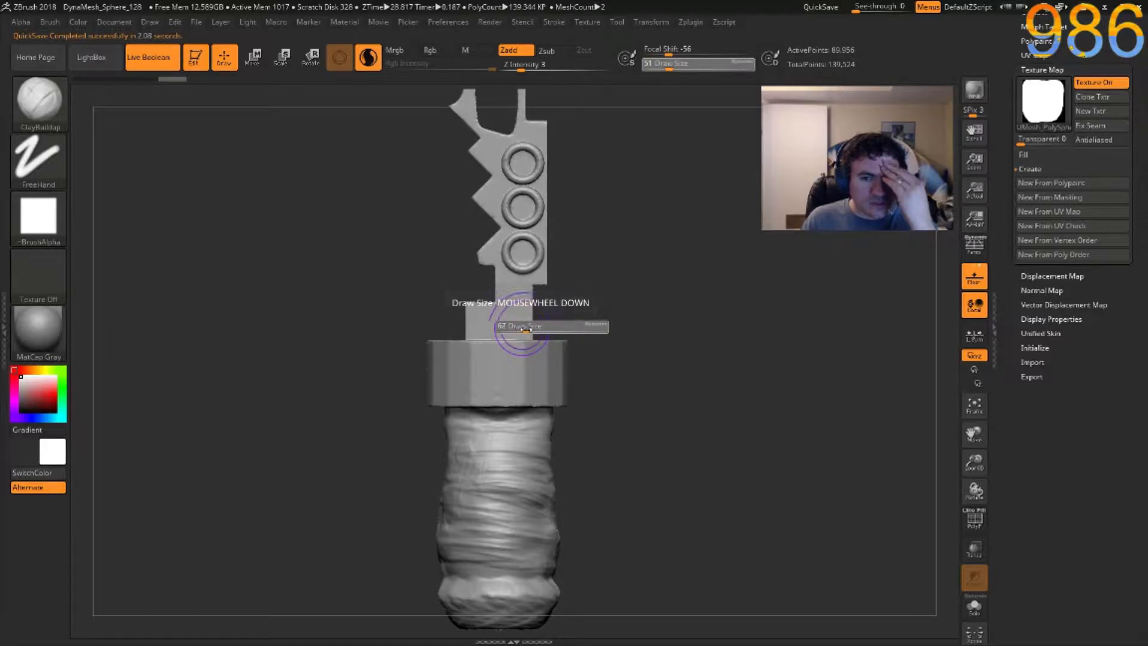
pyautogui.moveTo(522, 327); pyautogui.dragTo(556, 335)
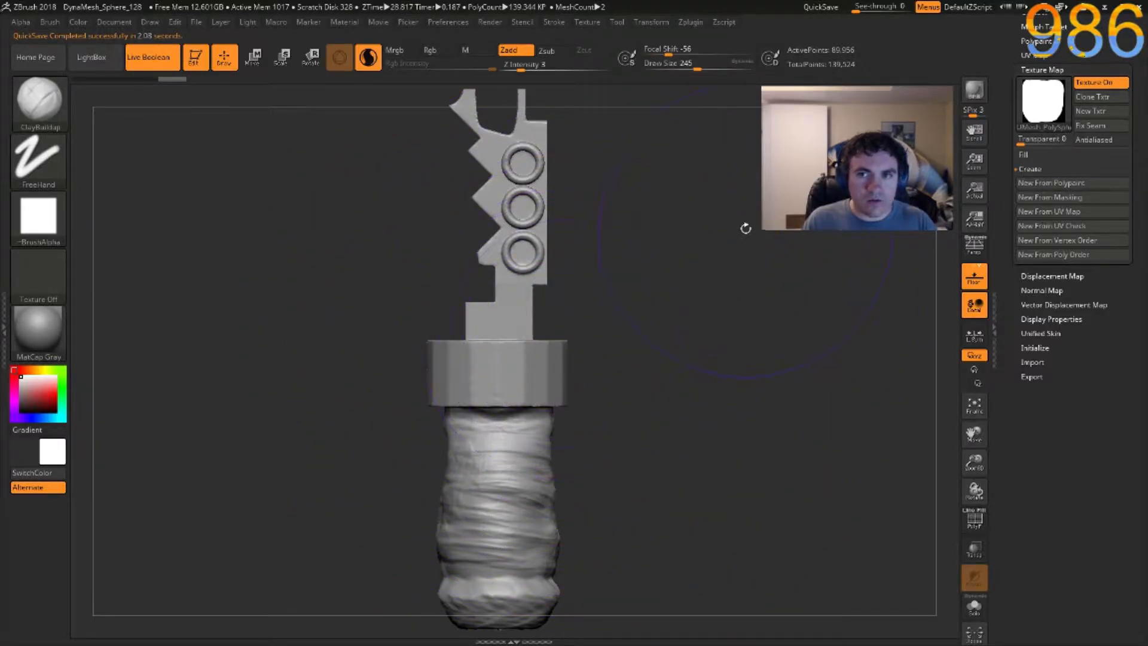
pyautogui.scroll(-5, 748, 67)
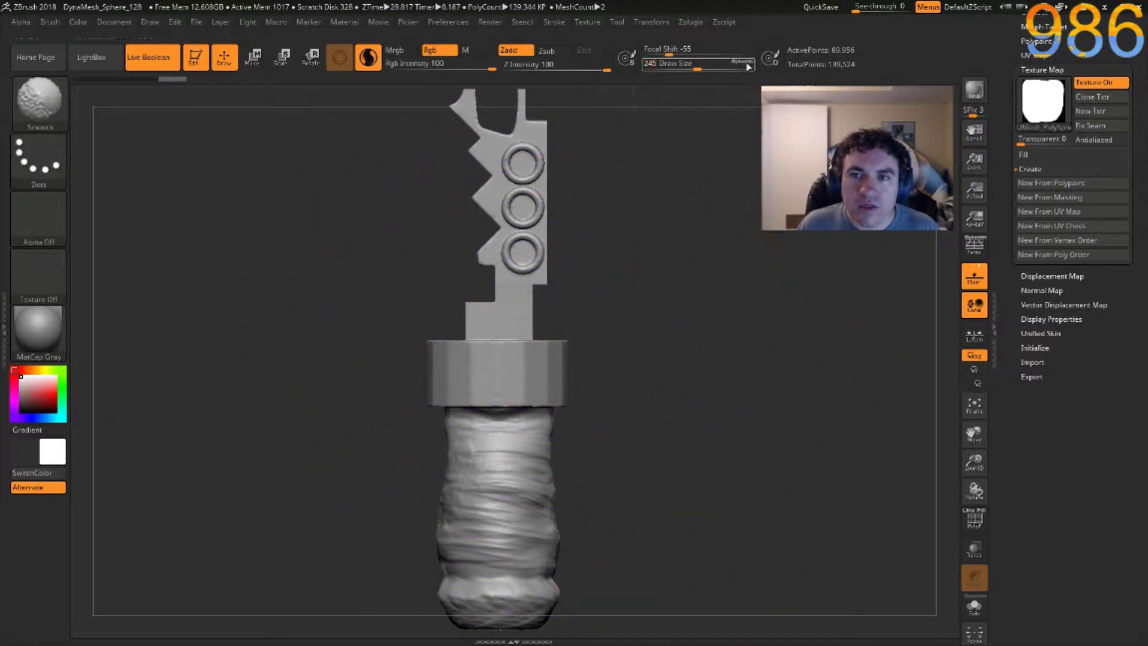
pyautogui.press('s')
pyautogui.moveTo(517, 352)
pyautogui.mouseDown()
pyautogui.moveTo(465, 363)
pyautogui.moveTo(592, 350)
pyautogui.mouseUp()
pyautogui.press('s')
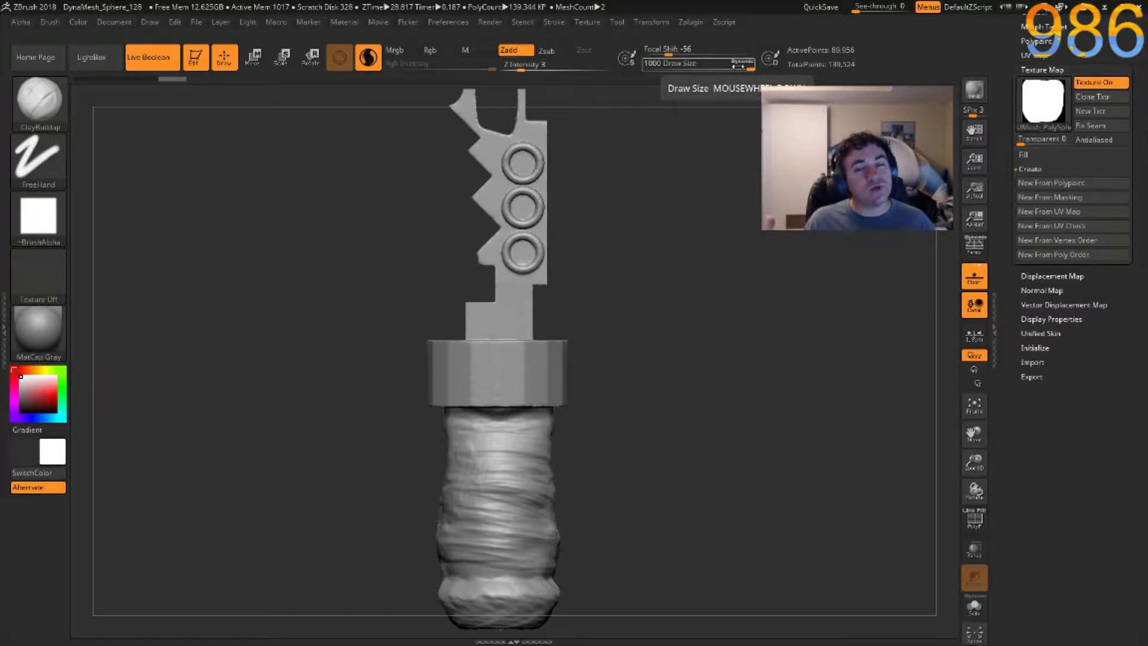
# Export the split knife as FBX over the existing KnifeCutter file in the KnifeCutter folder.
pyautogui.click(691, 22)
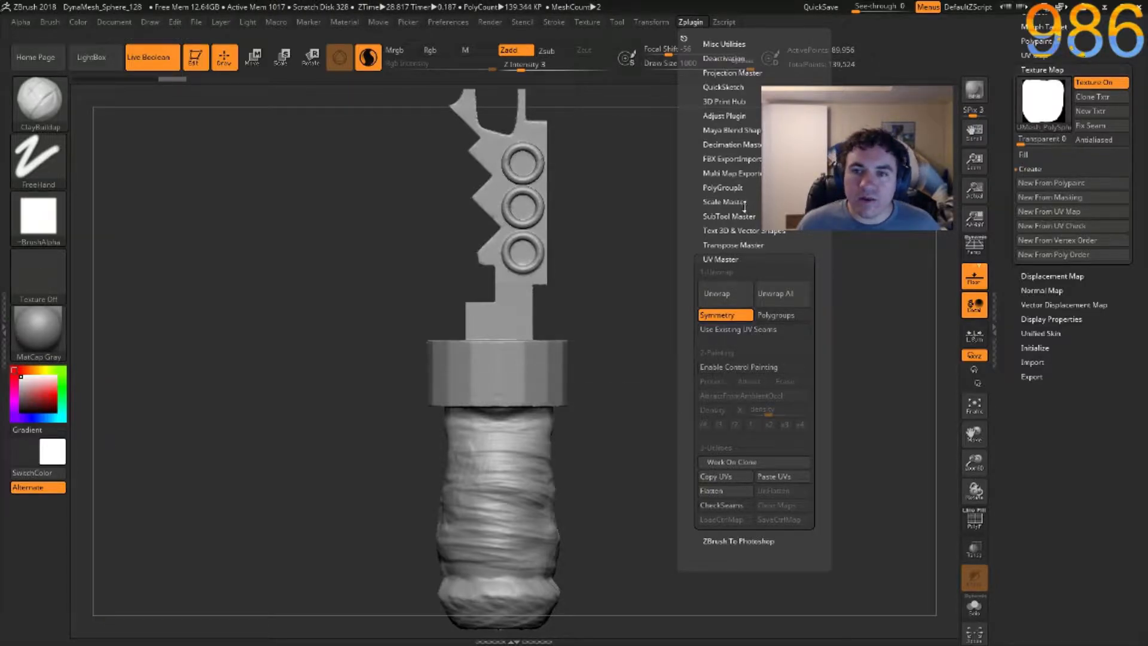
pyautogui.click(744, 159)
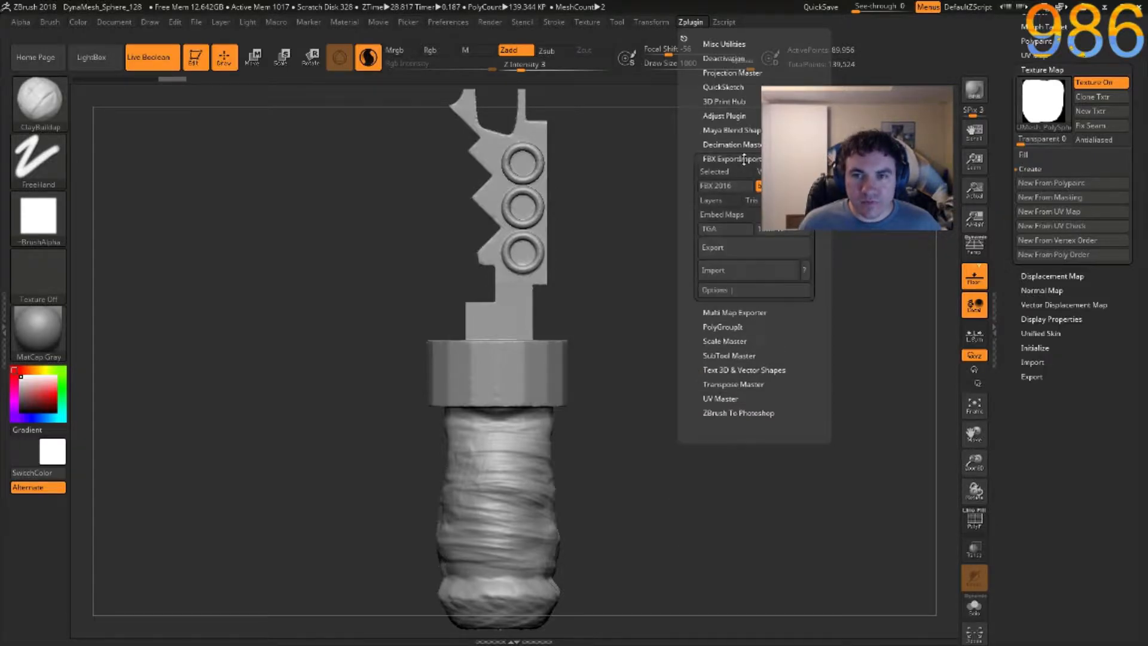
pyautogui.click(728, 250)
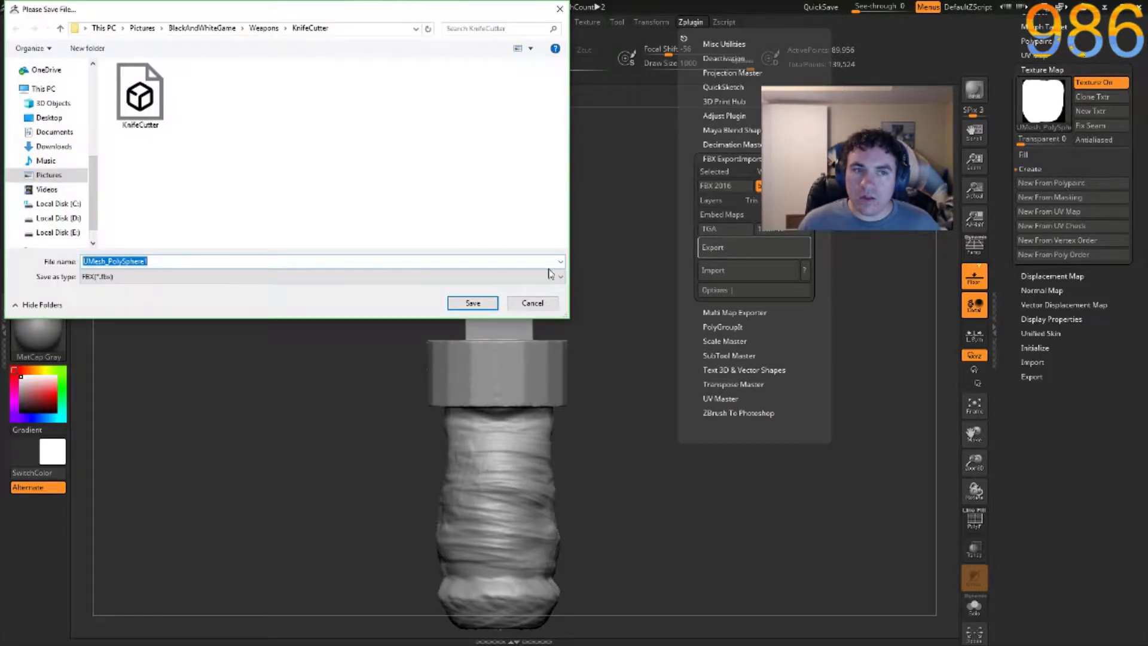
pyautogui.doubleClick(140, 95)
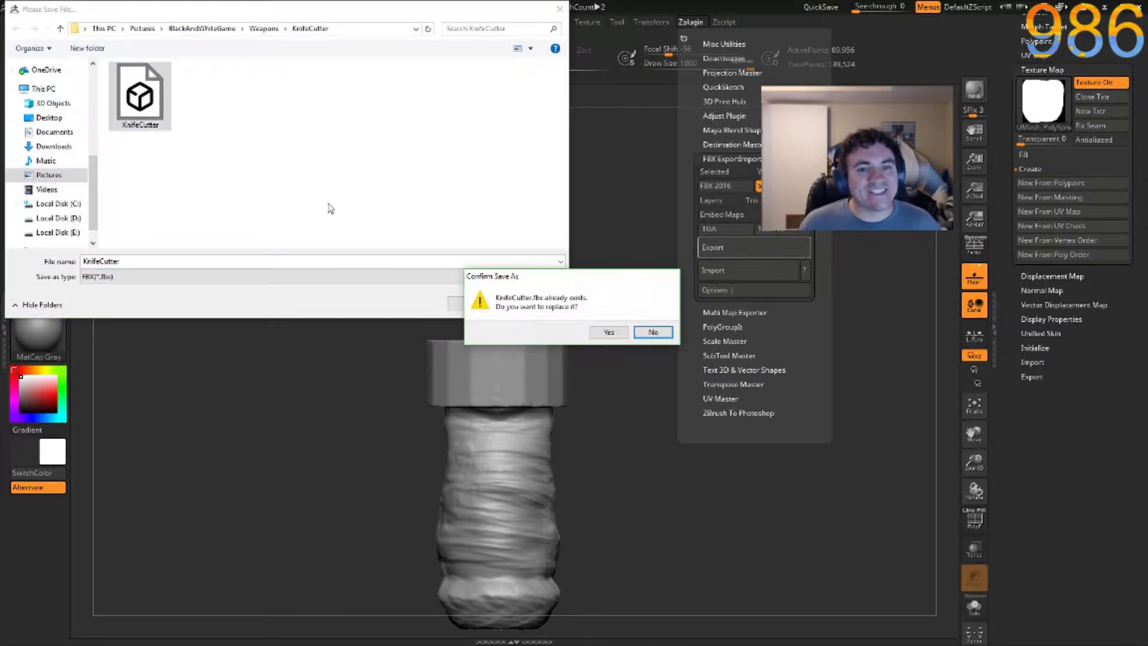
pyautogui.click(597, 330)
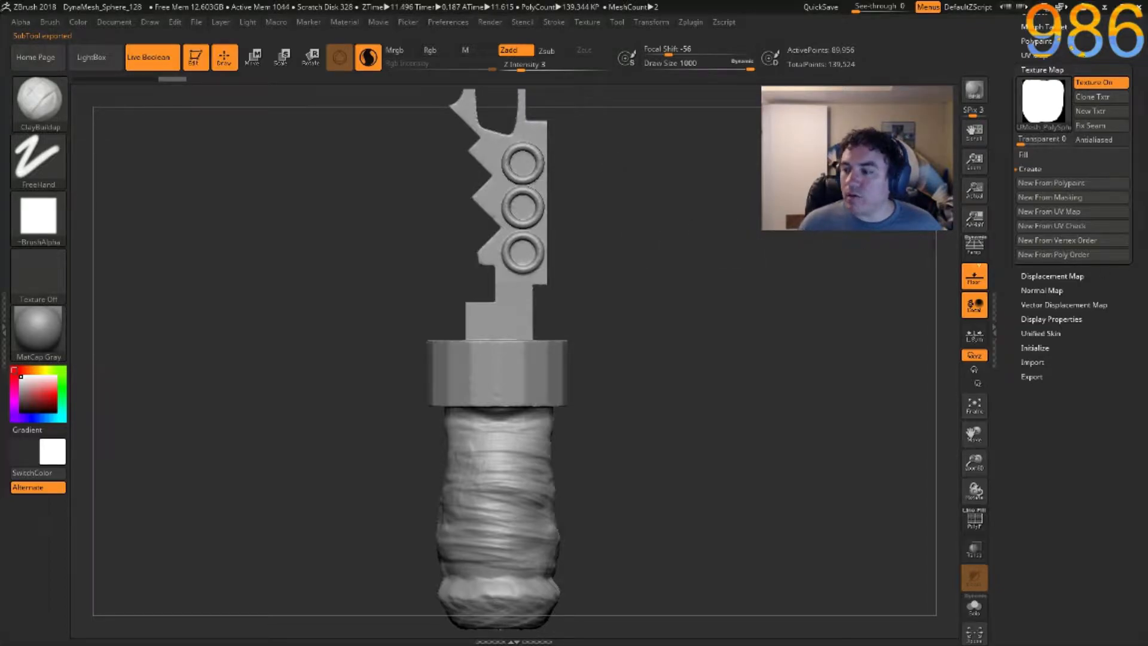
# Switch to the Unreal Editor and rename the Zombie1 folder inside Zombies as Weapons.
pyautogui.hotkey('alt', 'Tab')
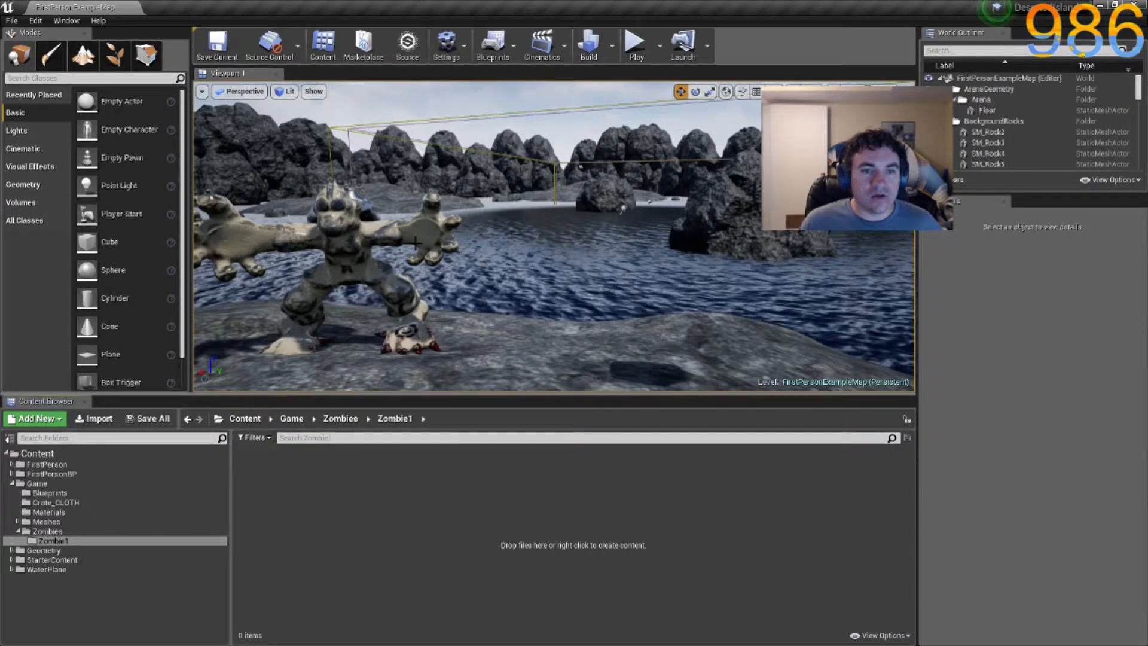
pyautogui.click(59, 532)
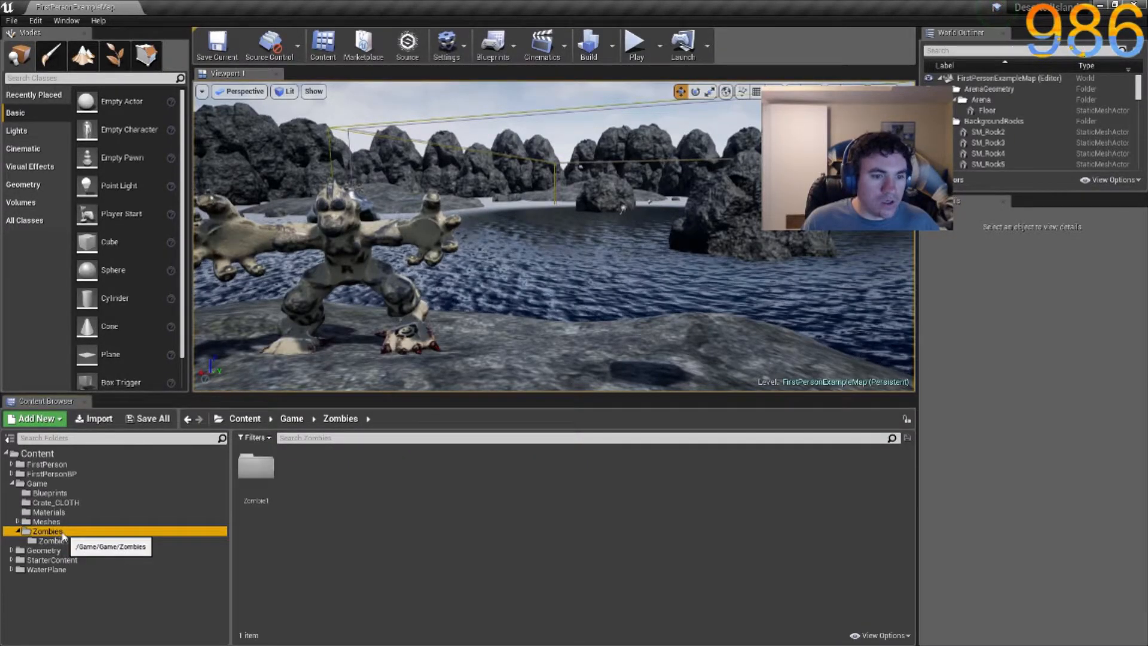
pyautogui.click(254, 502)
pyautogui.click(258, 502)
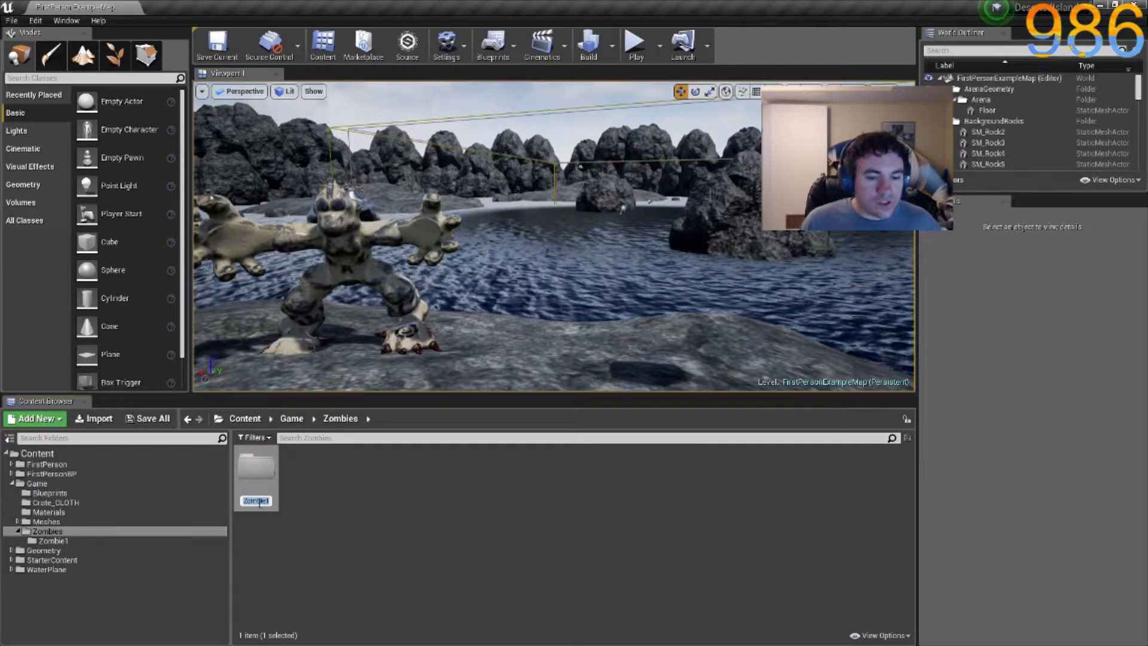
pyautogui.write('Weapons')
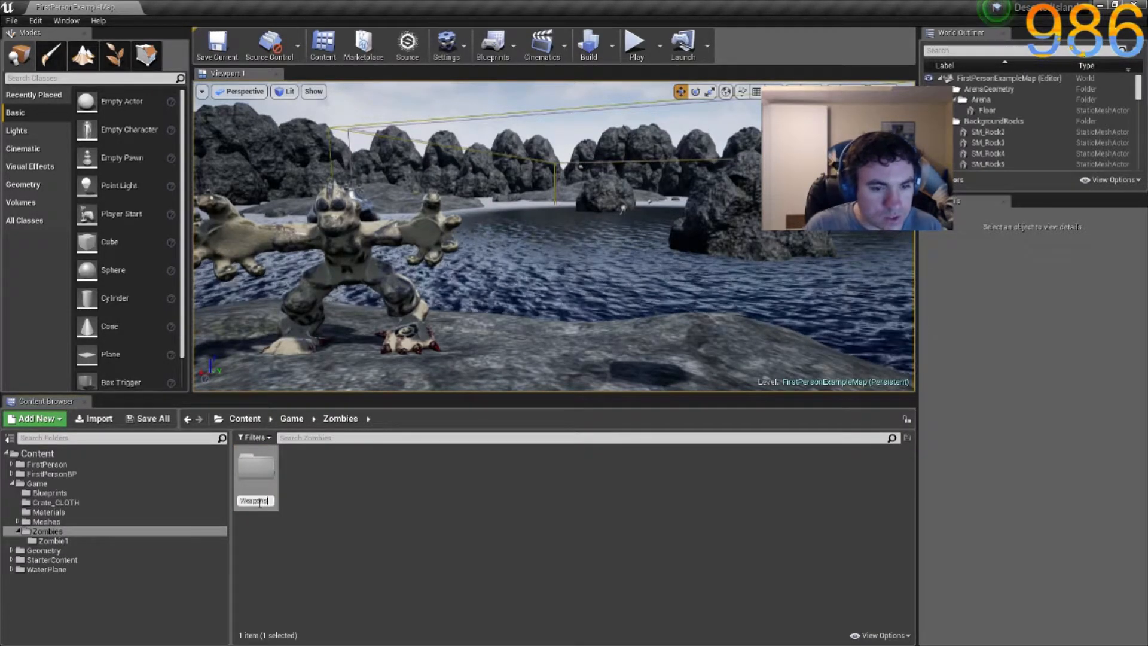
pyautogui.press('Return')
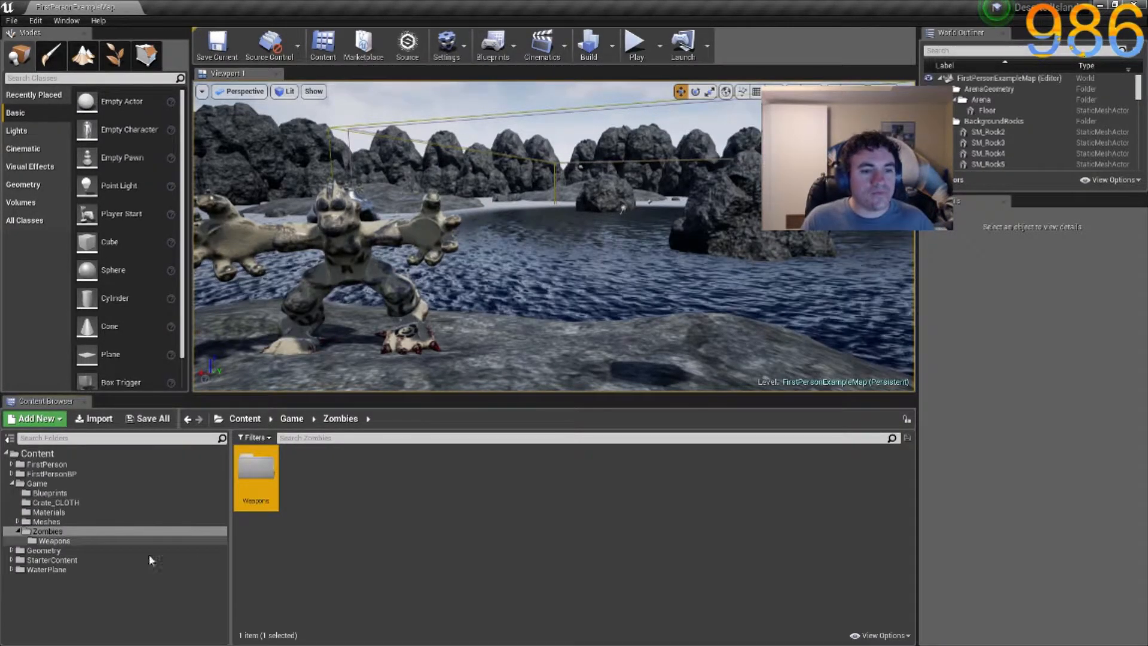
pyautogui.click(92, 540)
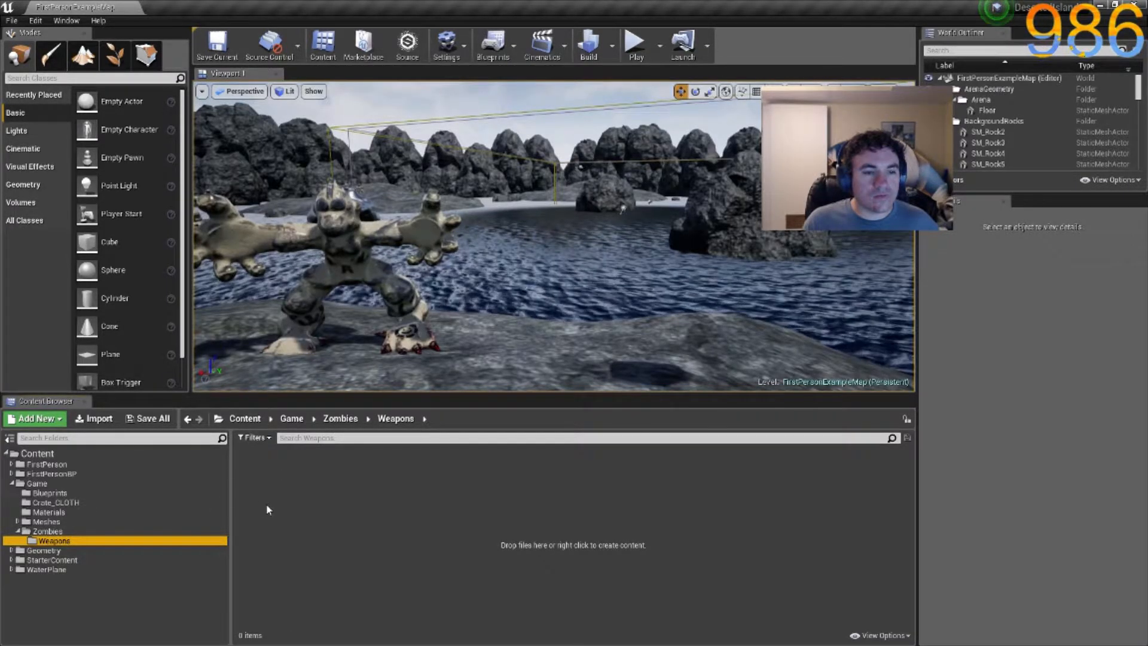
pyautogui.click(54, 531)
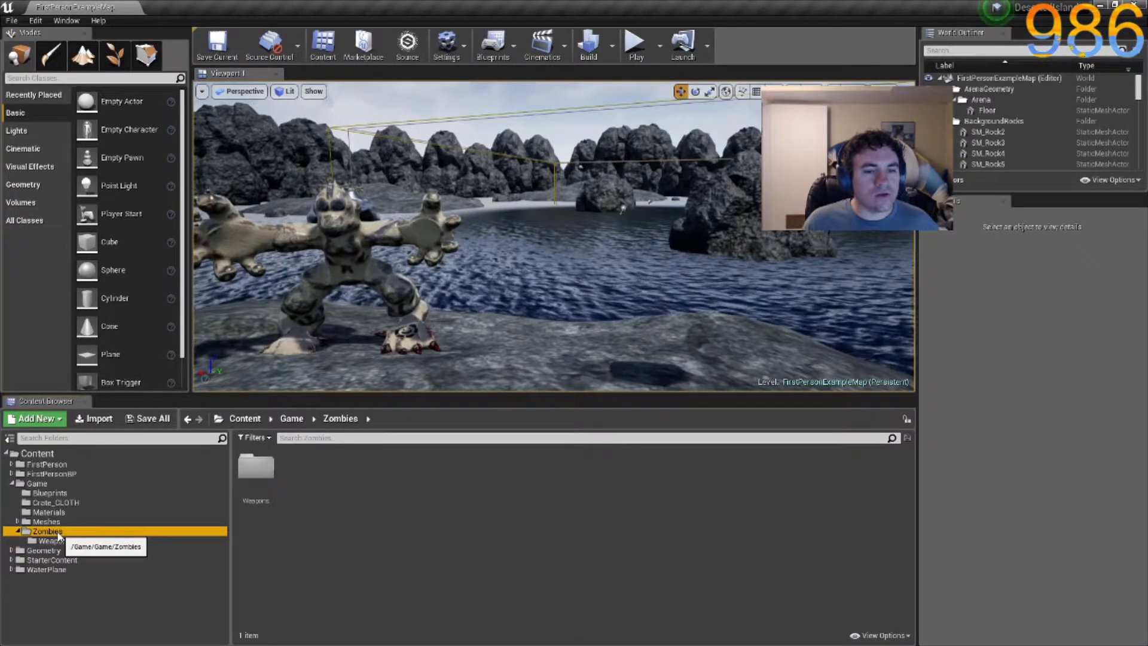
pyautogui.click(87, 522)
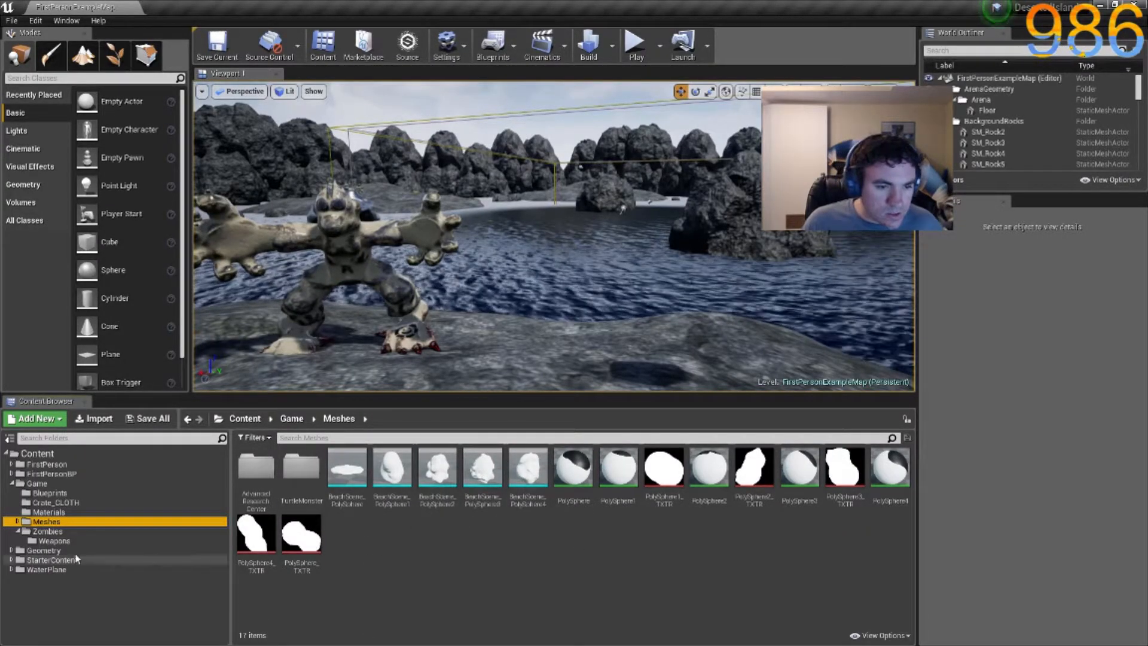
pyautogui.click(43, 532)
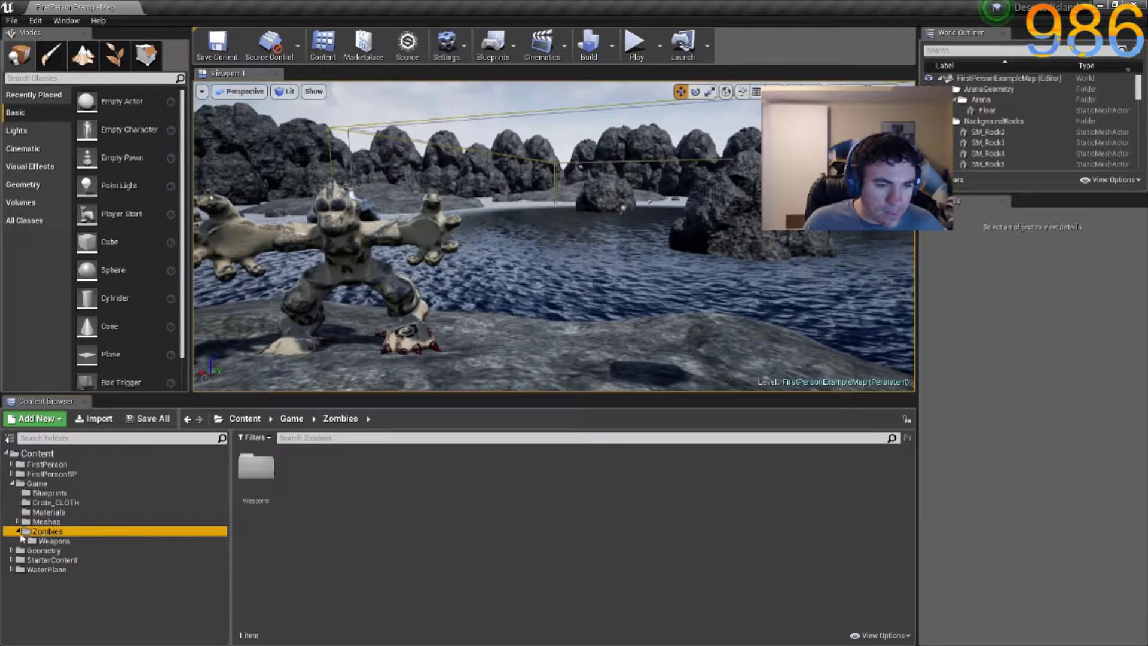
pyautogui.click(96, 418)
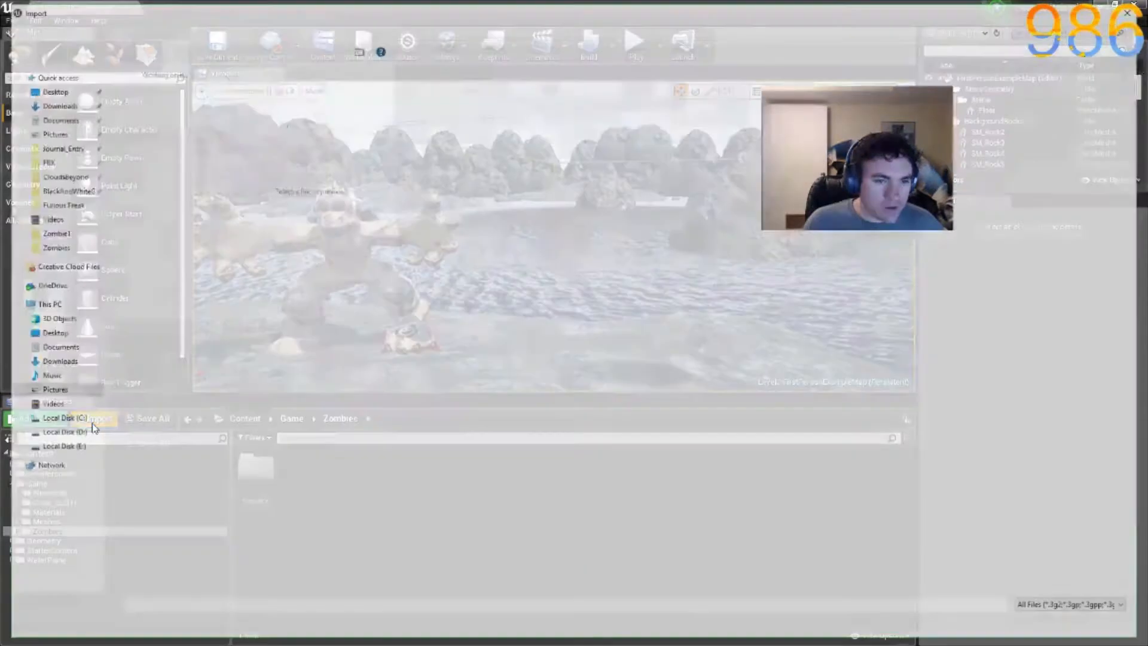
pyautogui.click(1106, 626)
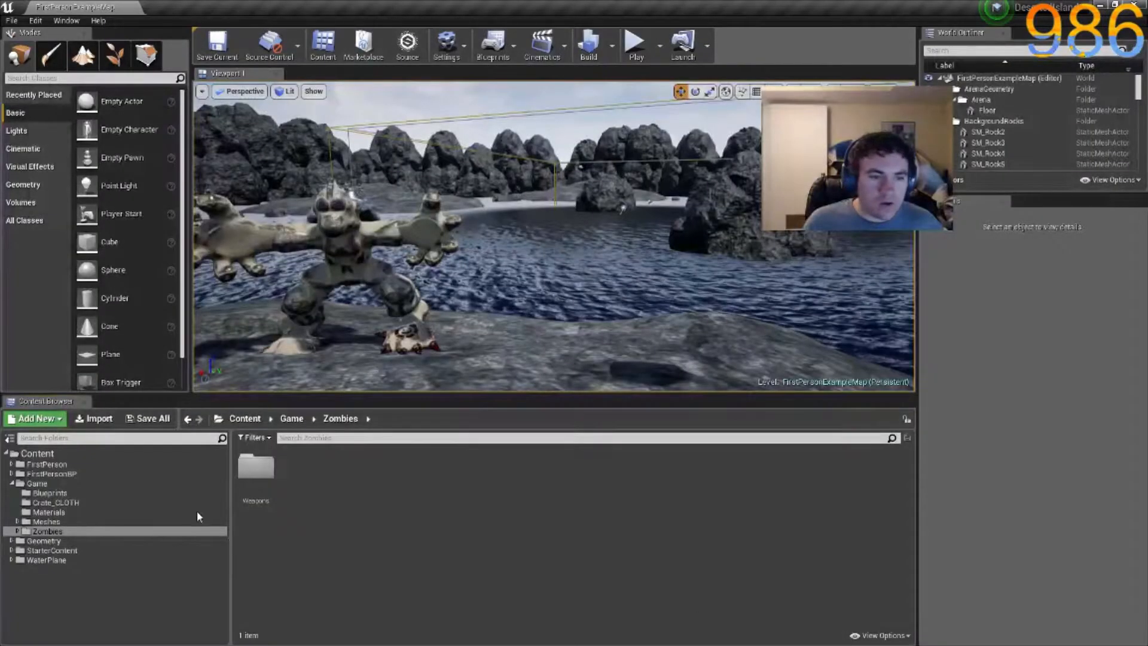
pyautogui.click(54, 522)
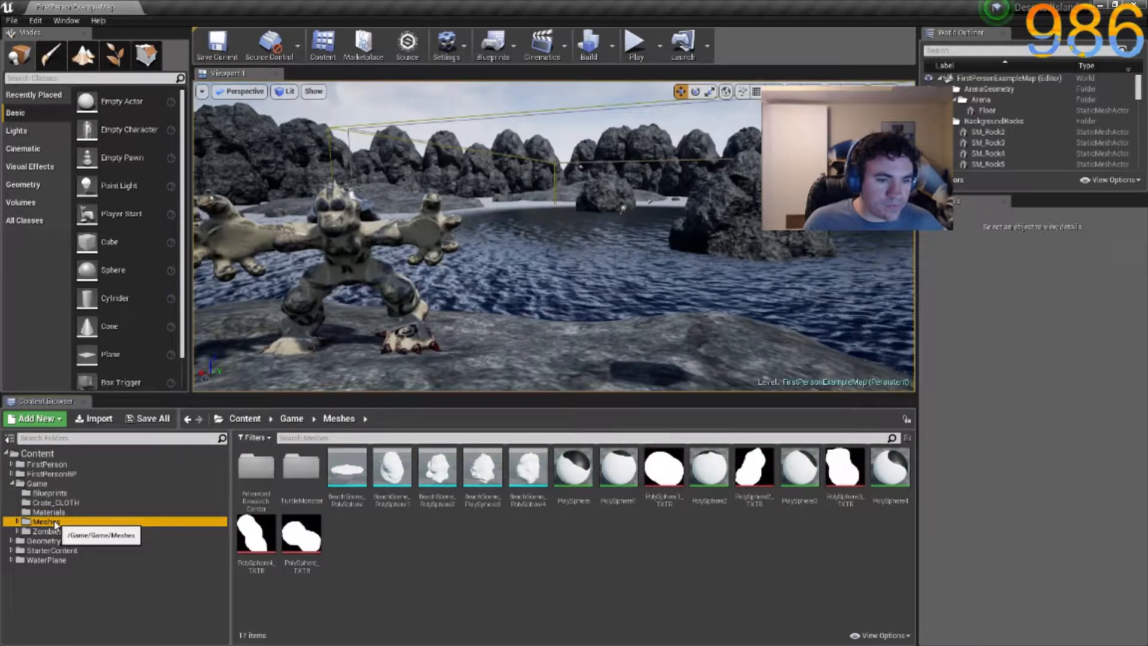
pyautogui.click(256, 472)
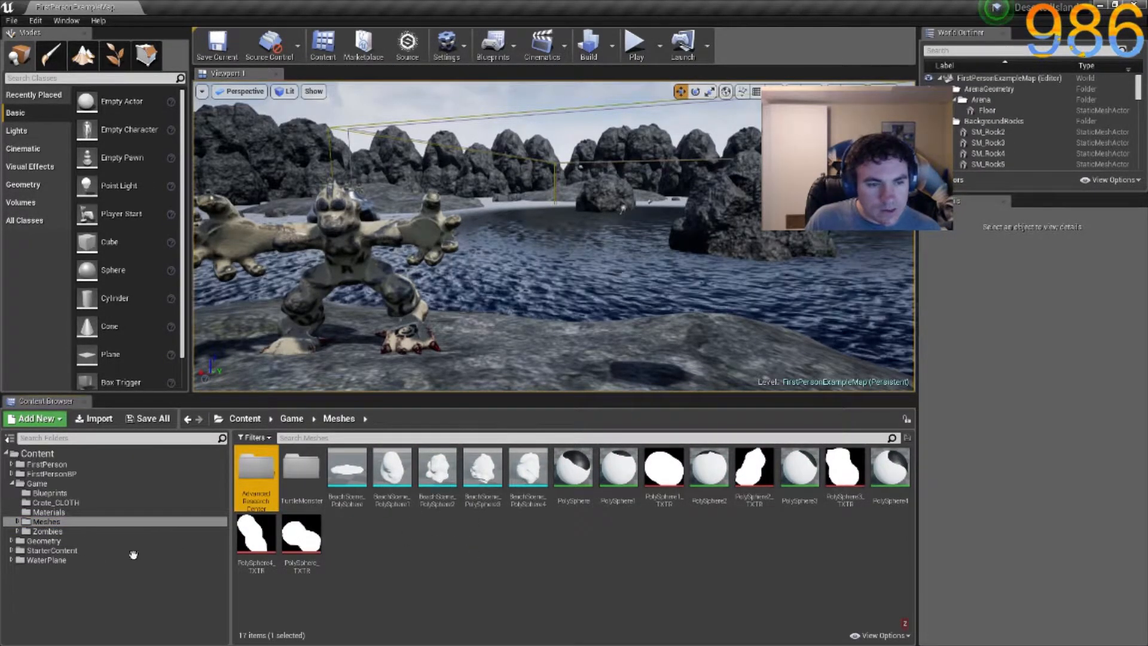
# Rename the Zombies folder inside the Game folder as Weapons and open it.
pyautogui.click(37, 483)
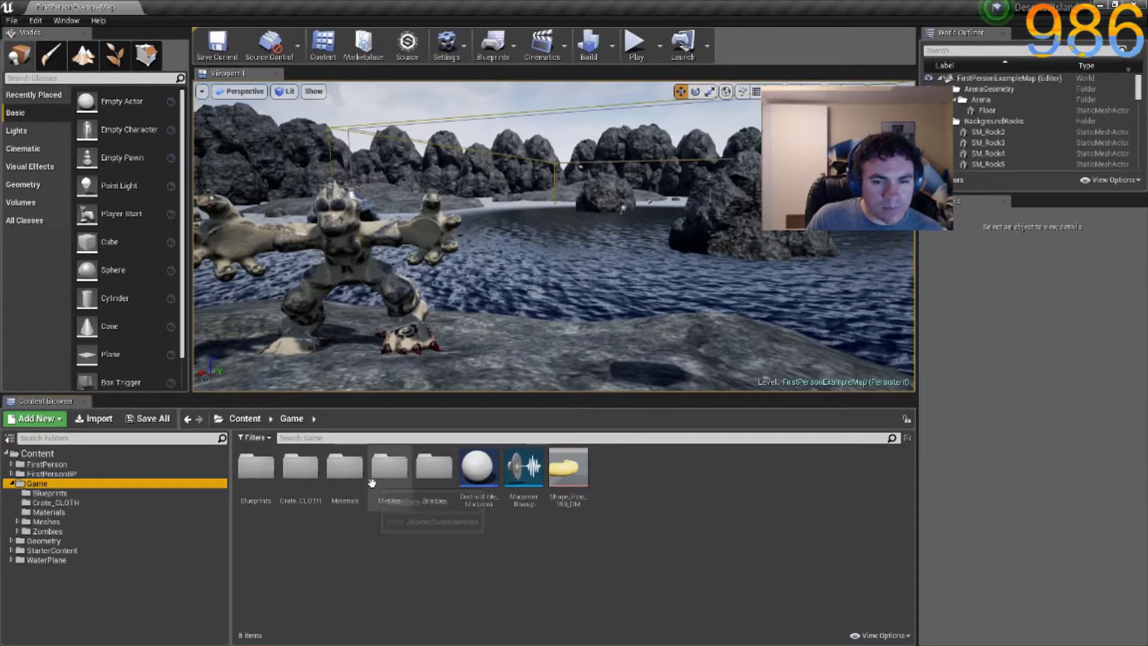
pyautogui.click(434, 501)
pyautogui.click(435, 501)
pyautogui.write('Weapons')
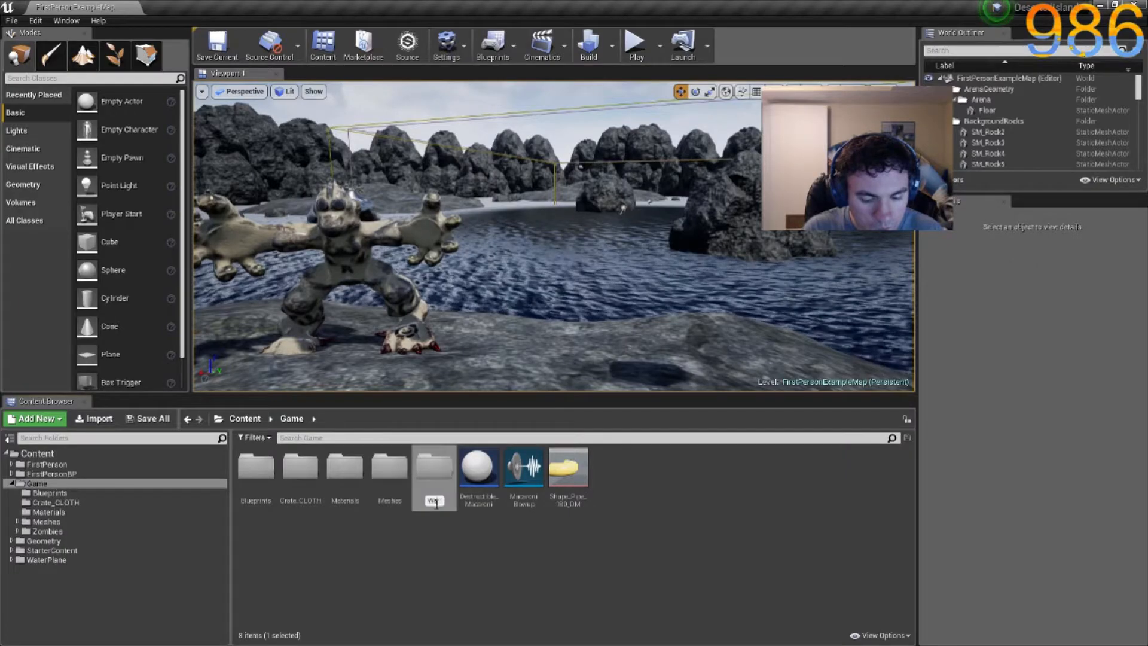
pyautogui.press('Return')
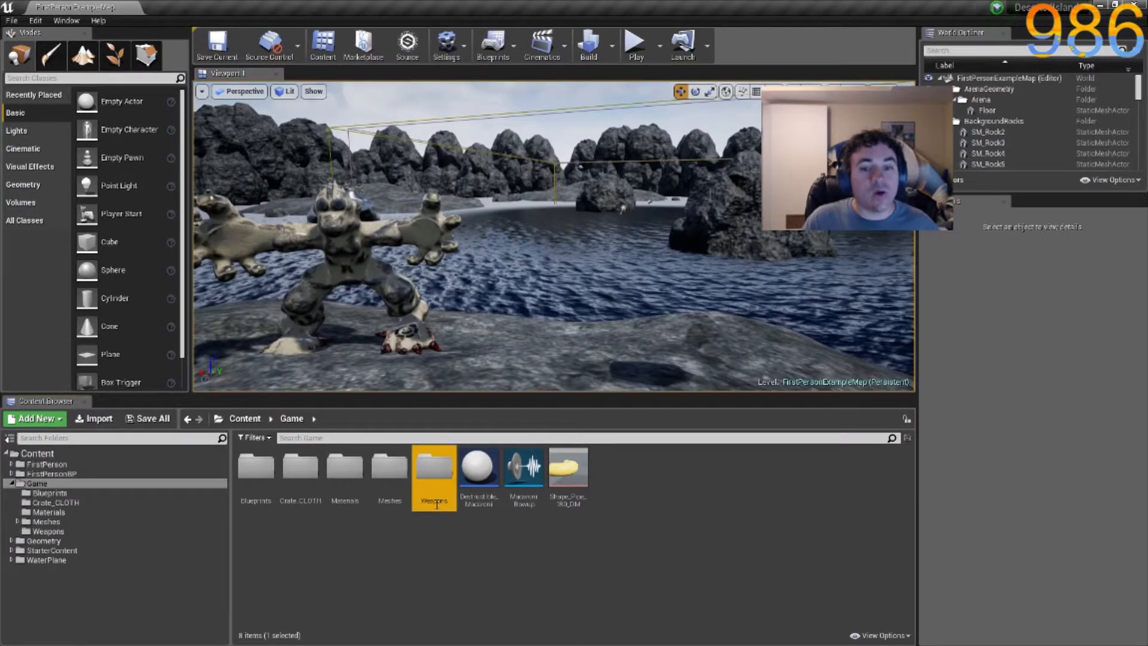
pyautogui.doubleClick(433, 472)
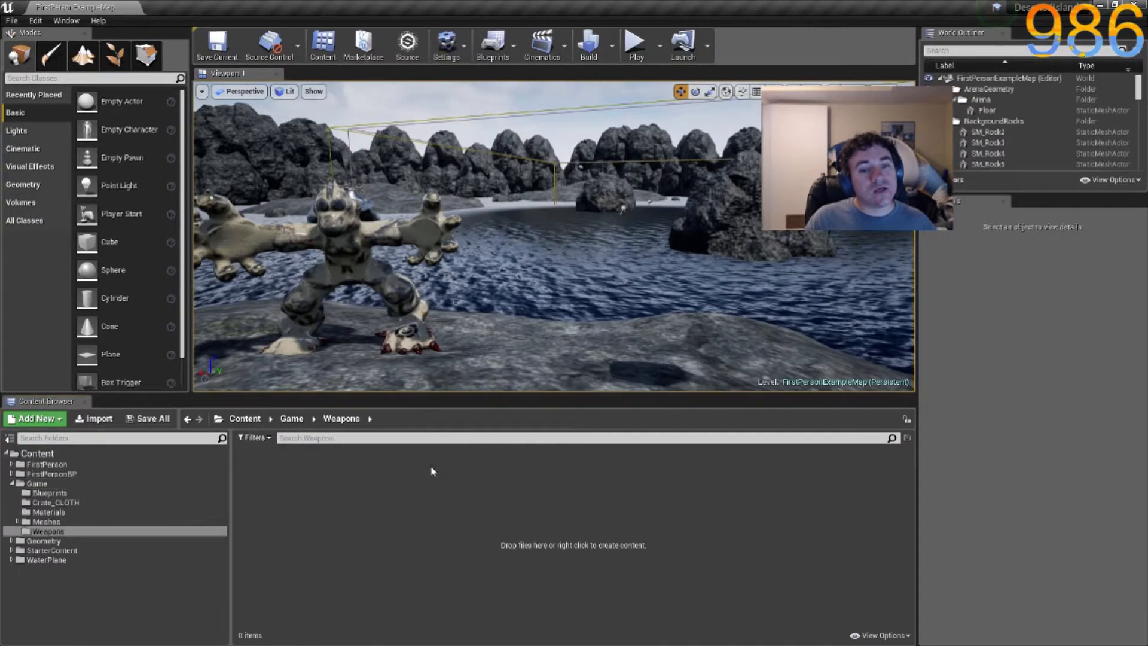
pyautogui.click(18, 522)
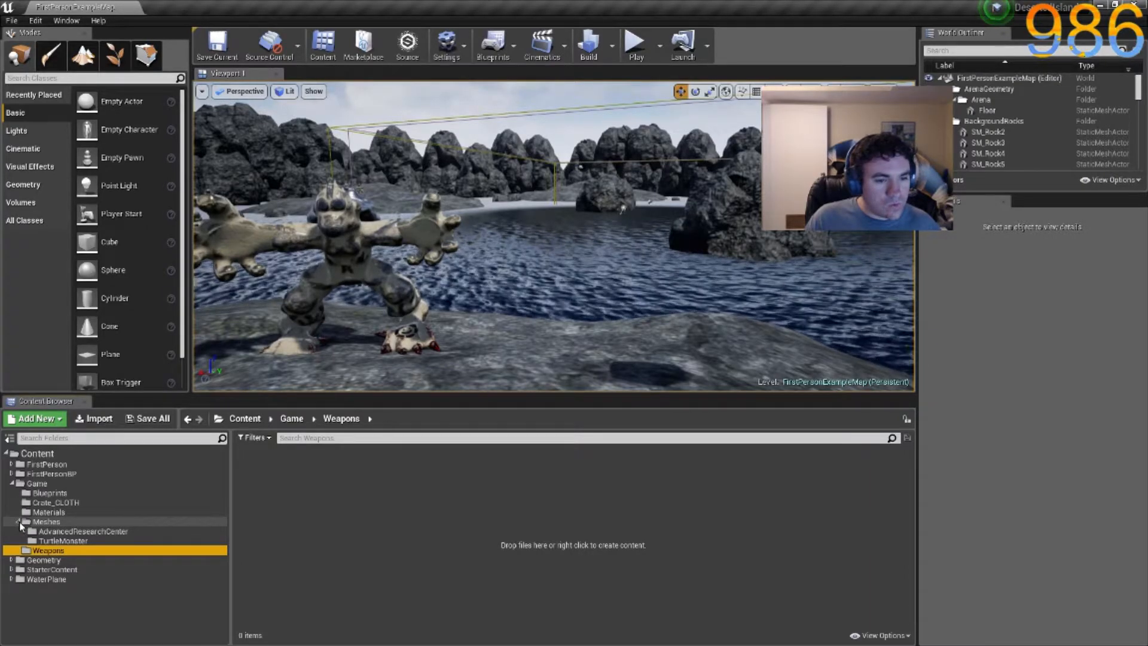
pyautogui.click(18, 522)
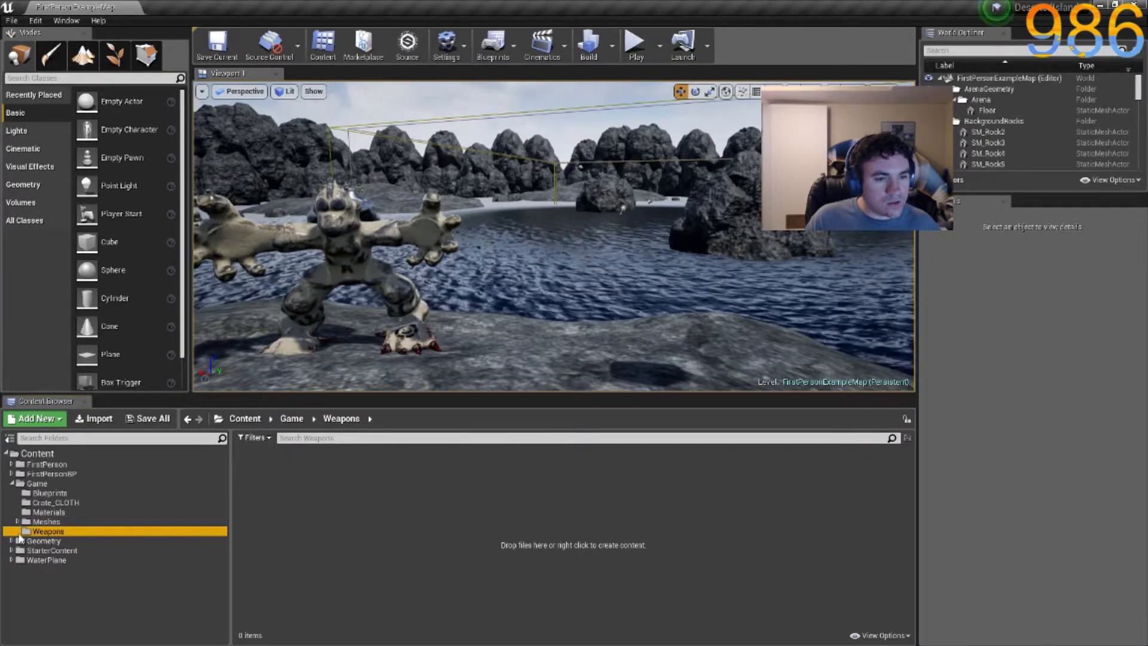
# Create a KnifeCutter folder inside the Weapons folder and open it.
pyautogui.rightClick(317, 474)
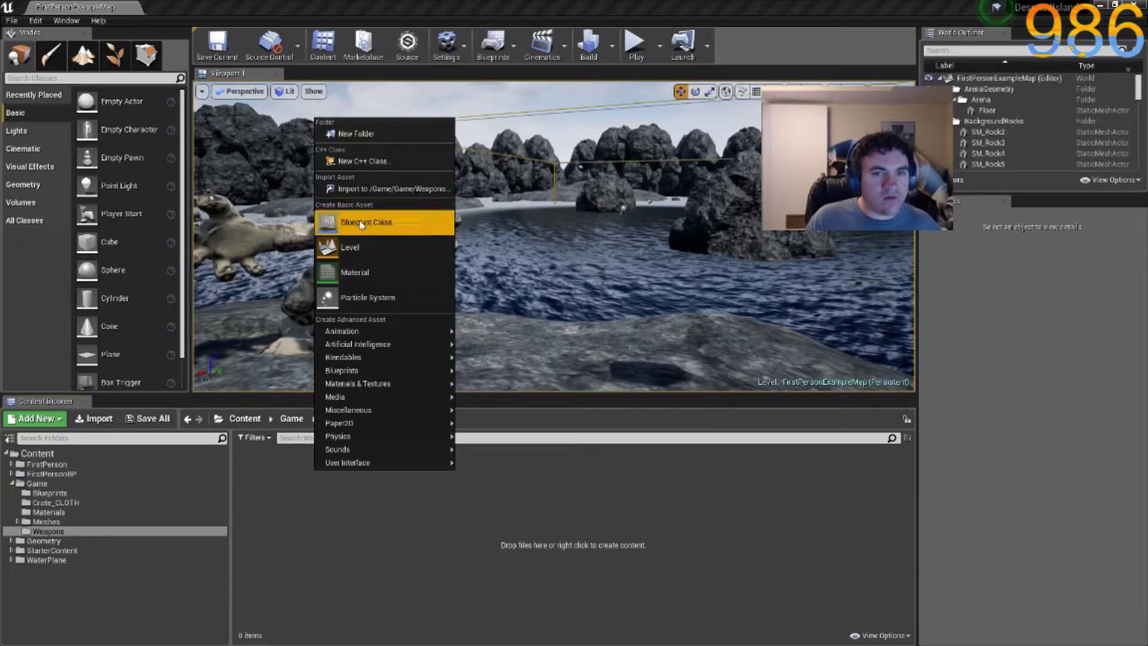
pyautogui.click(353, 135)
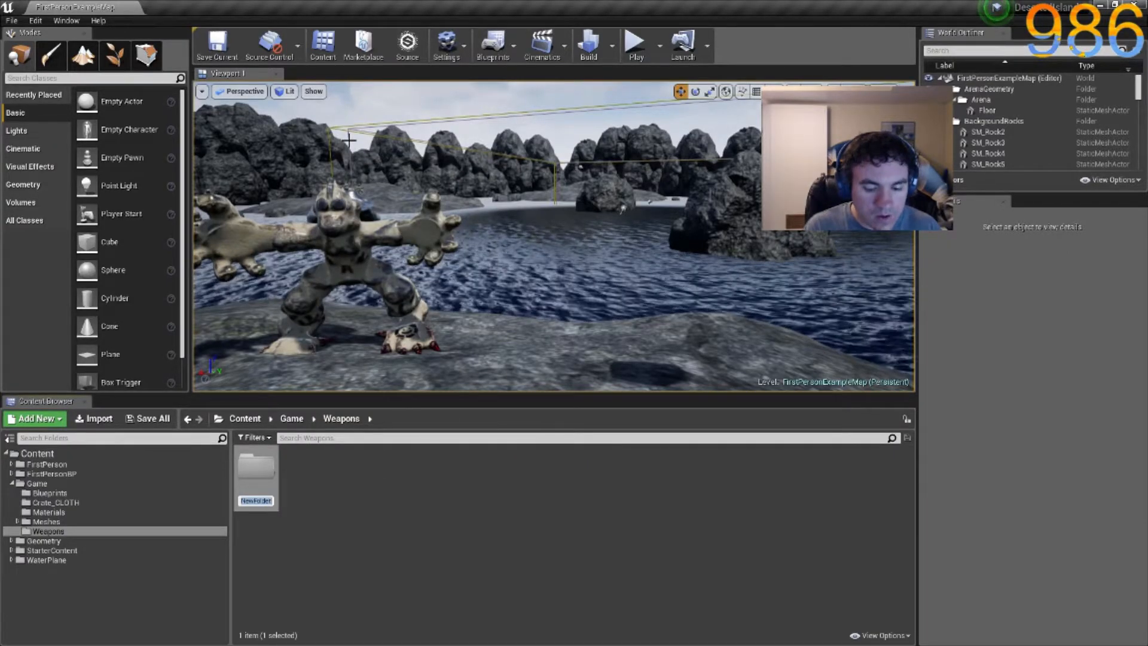
pyautogui.write('Kni')
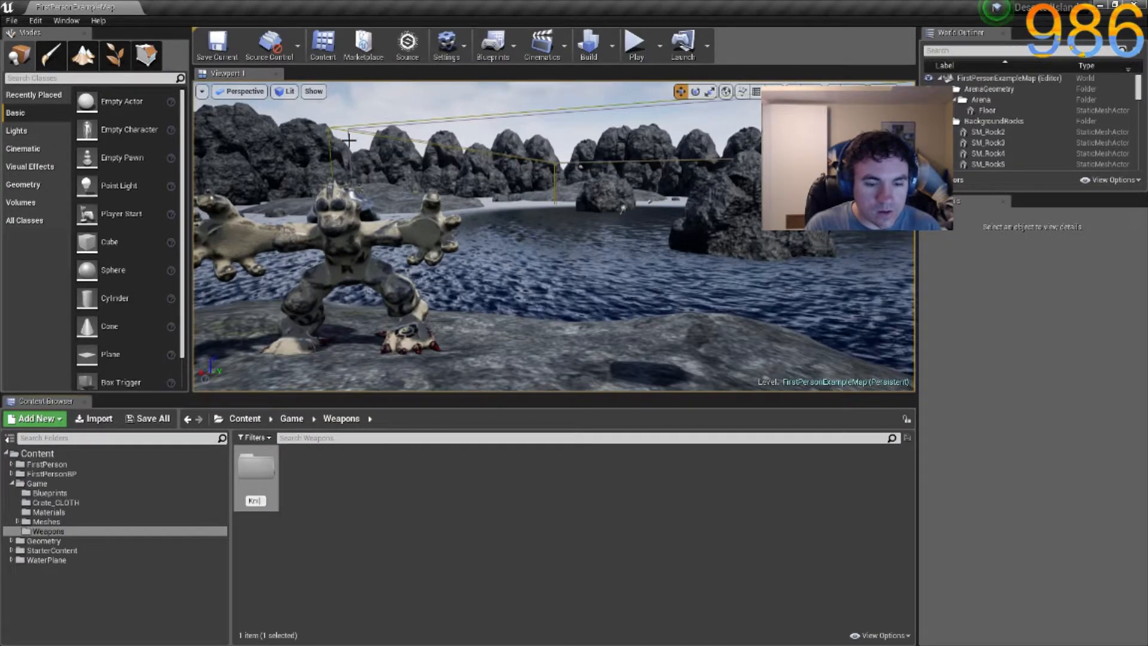
pyautogui.write('feCutter')
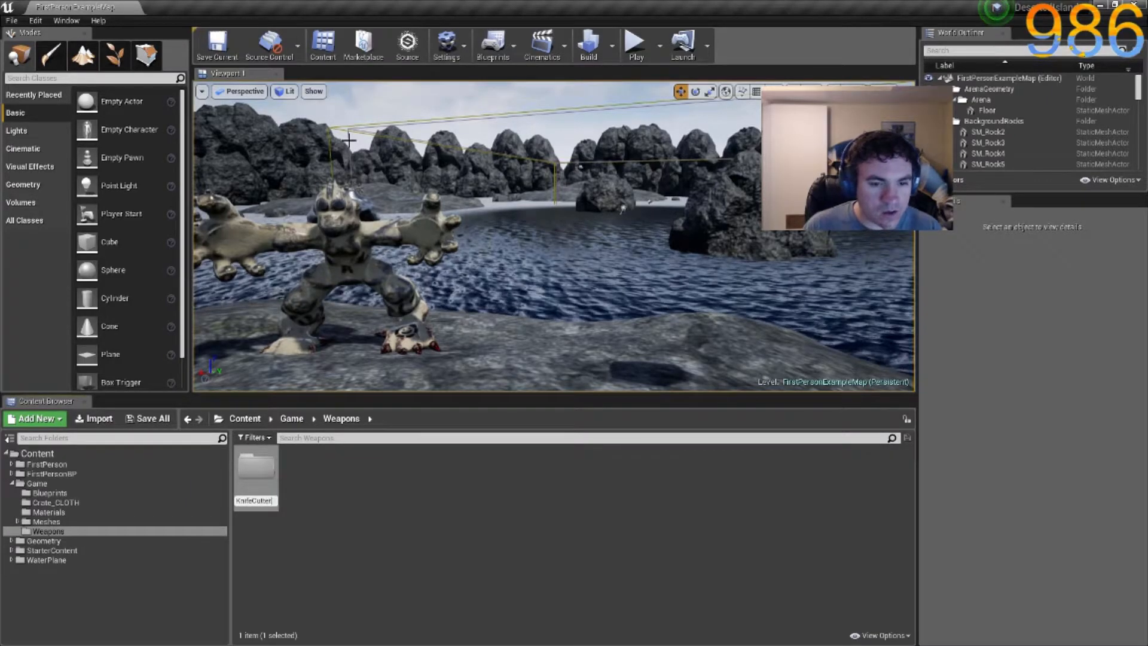
pyautogui.press('Return')
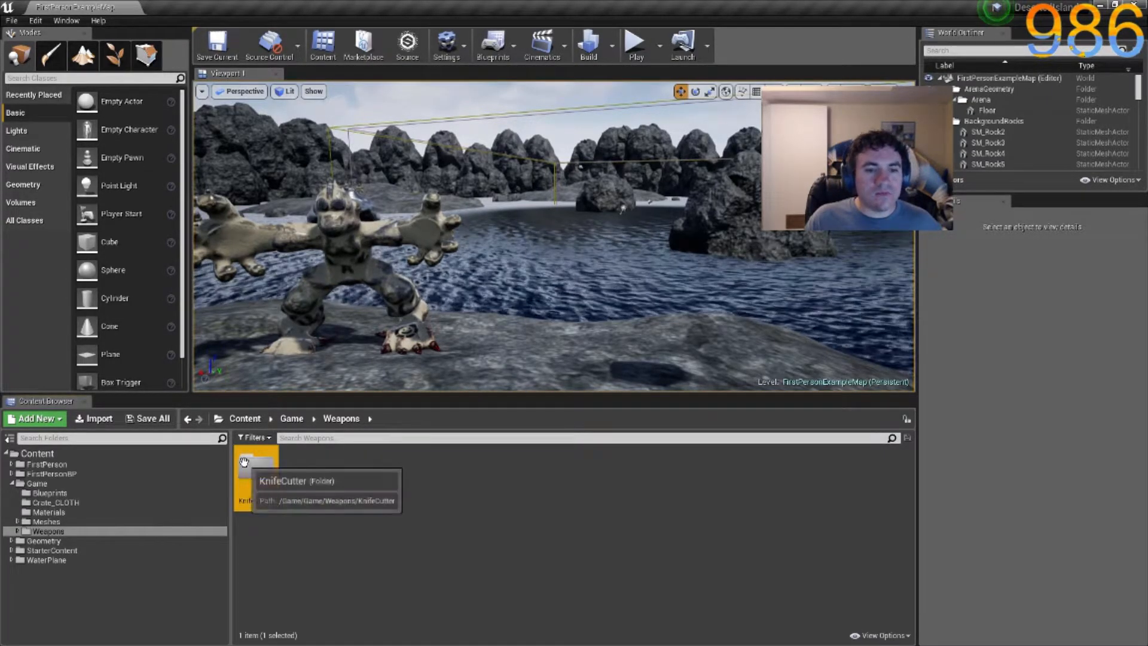
pyautogui.doubleClick(257, 475)
# Import the KnifeCutter file from BlackAndWhiteGame > Weapons > KnifeCutter with the default FBX options, after checking the knife in the 3D preview.
pyautogui.click(98, 421)
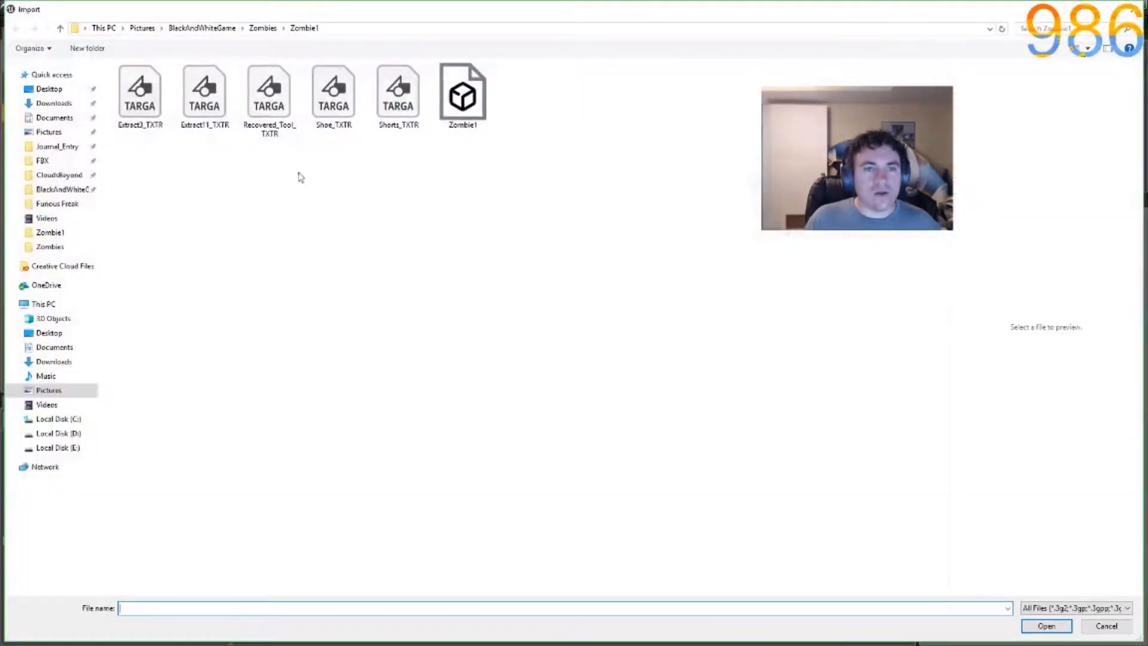
pyautogui.click(203, 29)
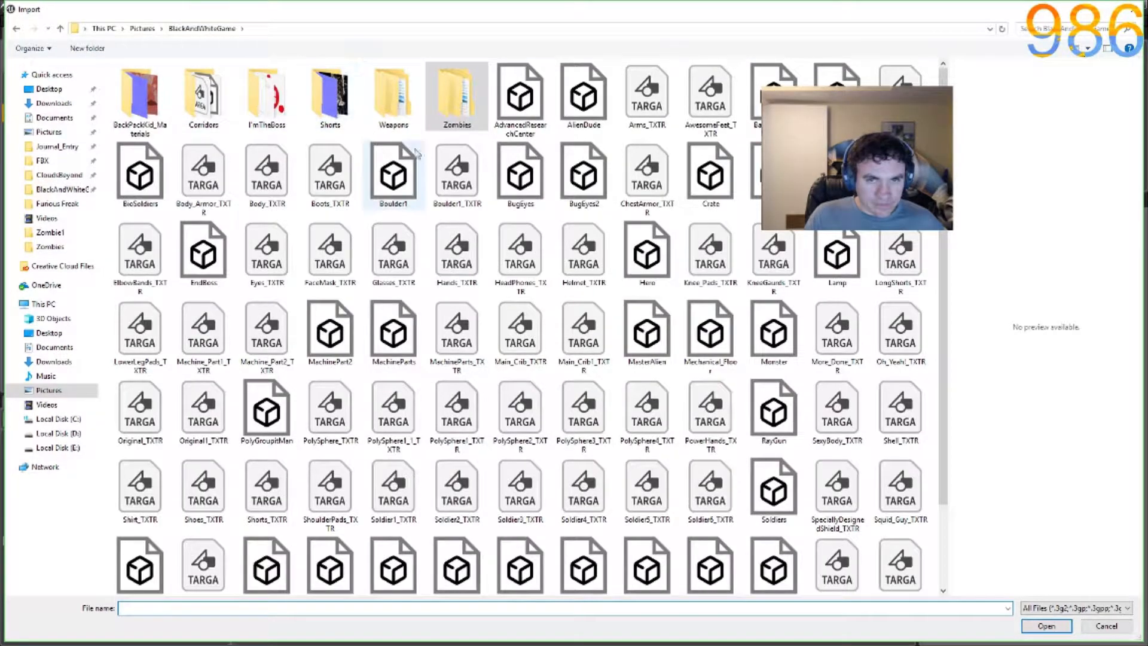
pyautogui.doubleClick(394, 114)
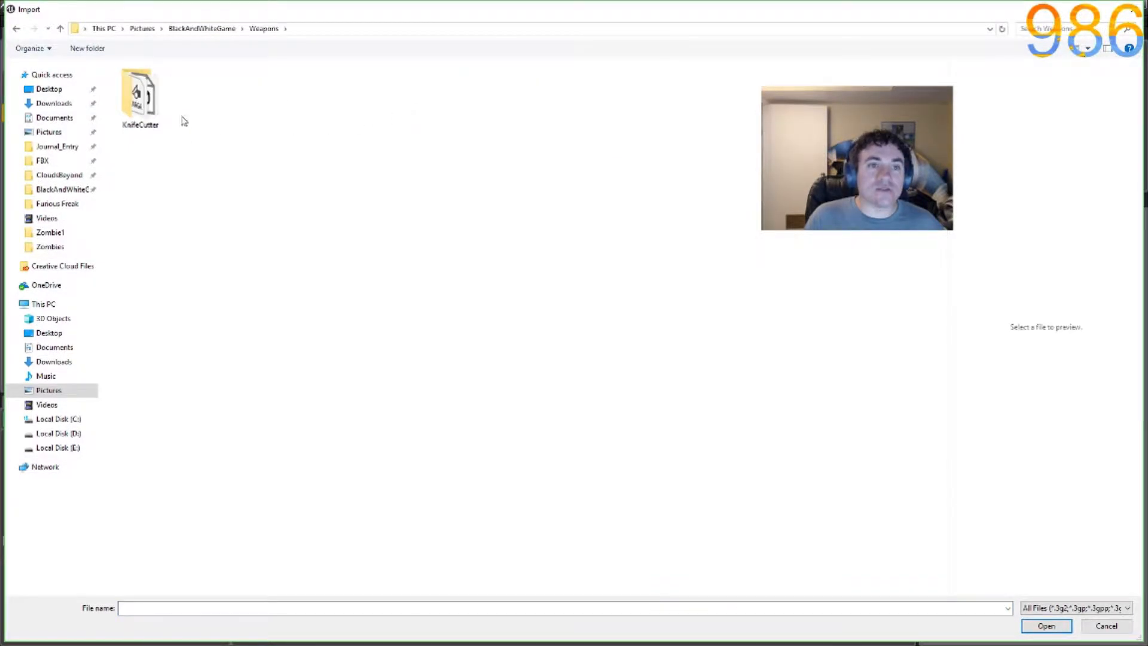
pyautogui.doubleClick(140, 95)
pyautogui.click(140, 95)
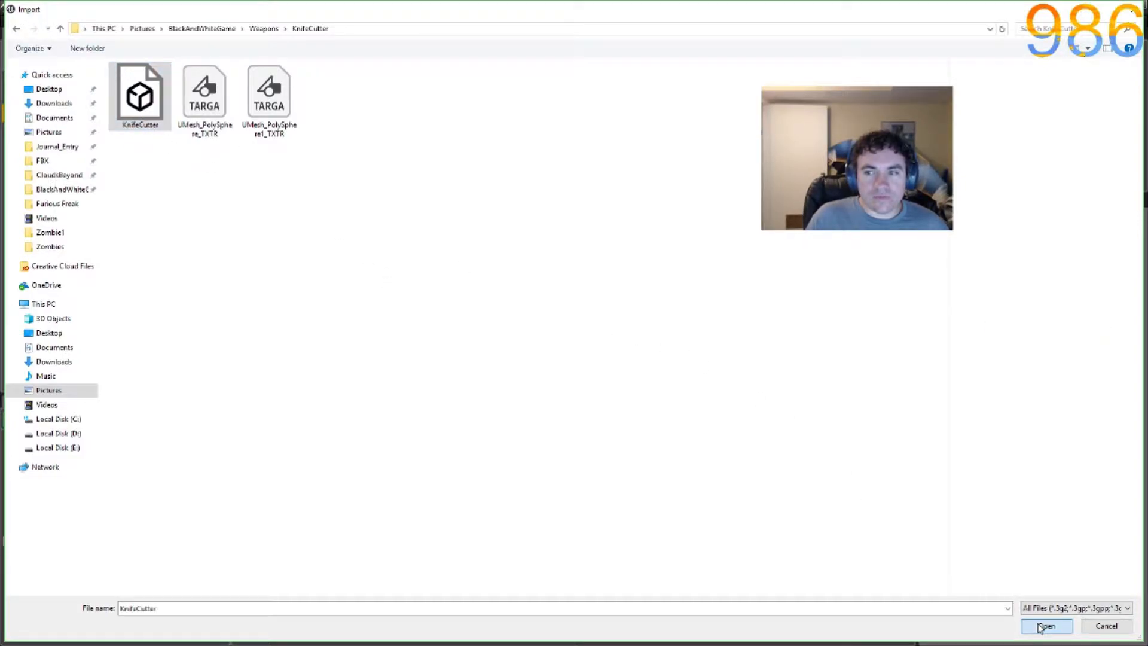
pyautogui.moveTo(1095, 441); pyautogui.dragTo(1096, 414)
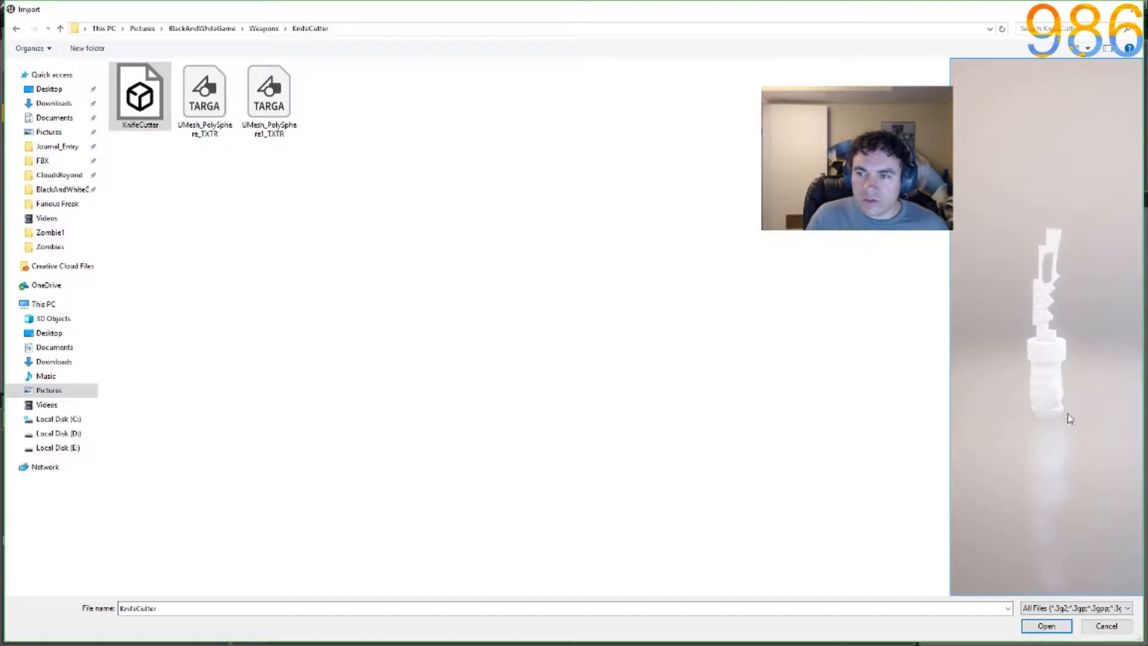
pyautogui.scroll(5, 1069, 418)
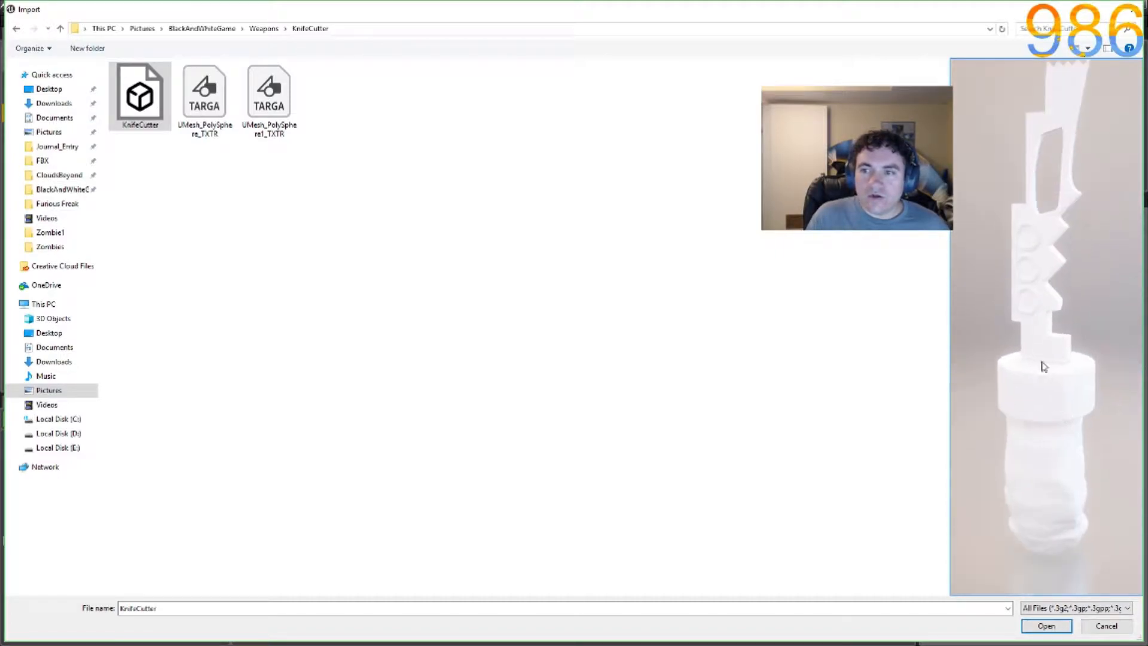
pyautogui.moveTo(981, 187); pyautogui.dragTo(1009, 277)
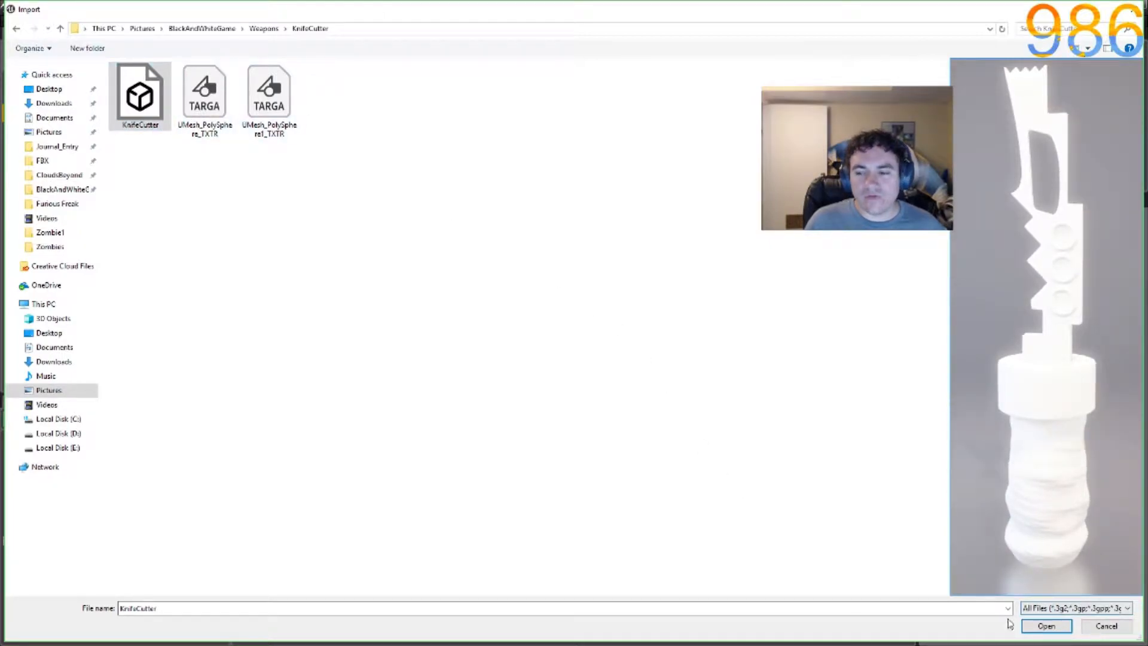
pyautogui.click(1047, 625)
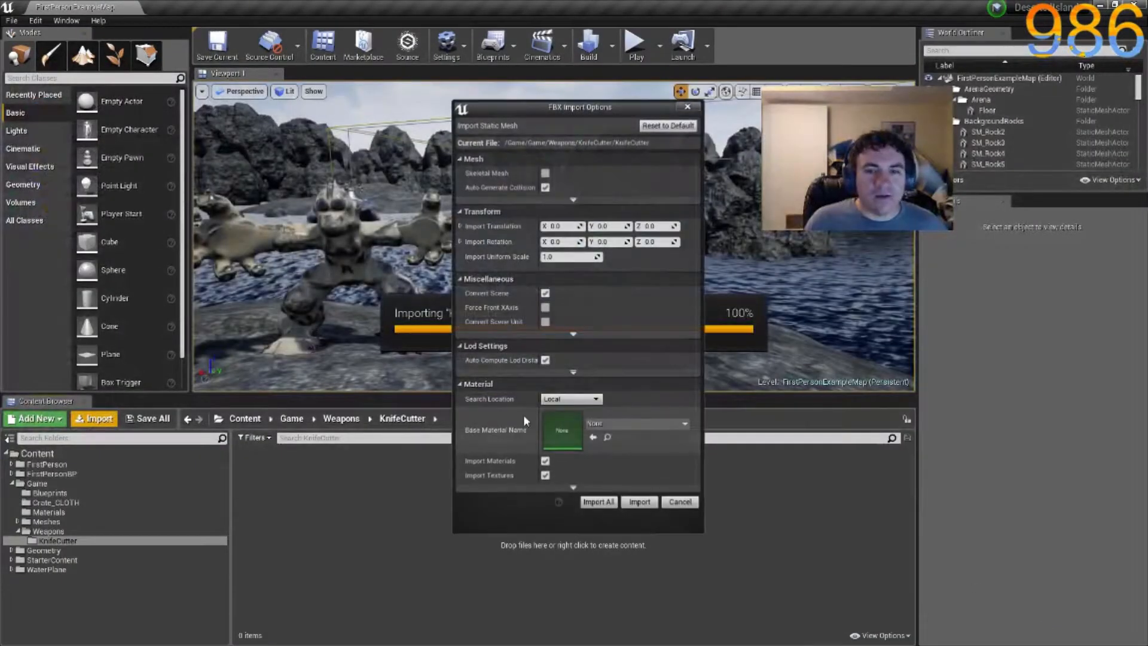
pyautogui.click(639, 503)
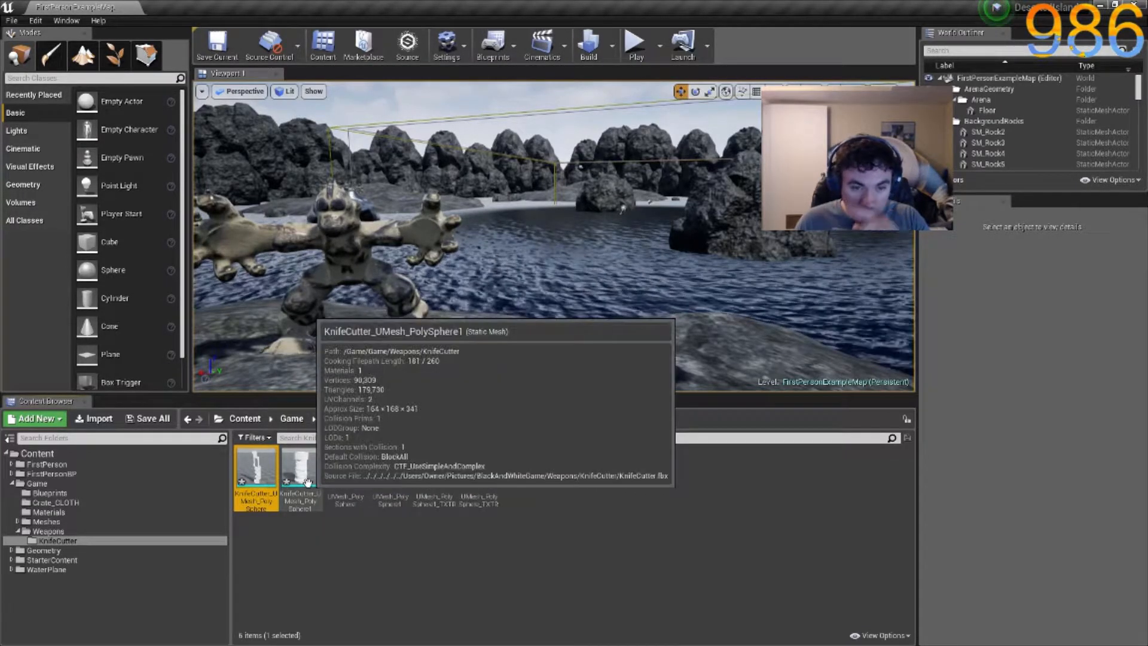
# Create a Blueprint from the KnifeCutter_UMesh_PolySphere1 handle mesh, named Salad_Cutter, in Game > Weapons > KnifeCutter.
pyautogui.rightClick(310, 477)
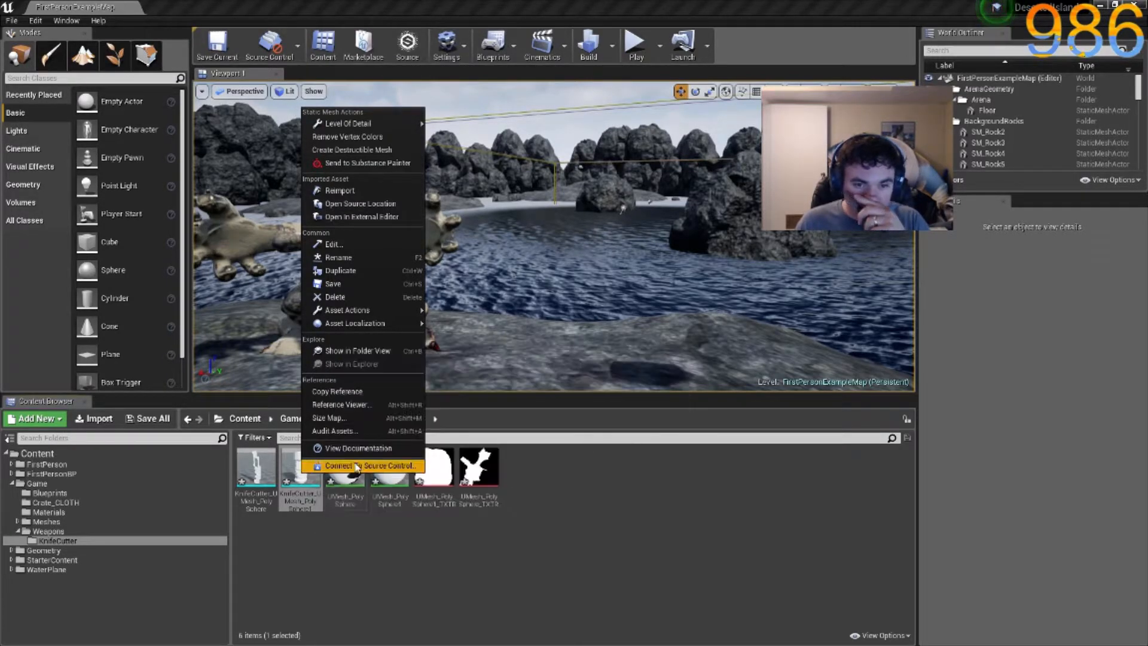
pyautogui.moveTo(377, 309)
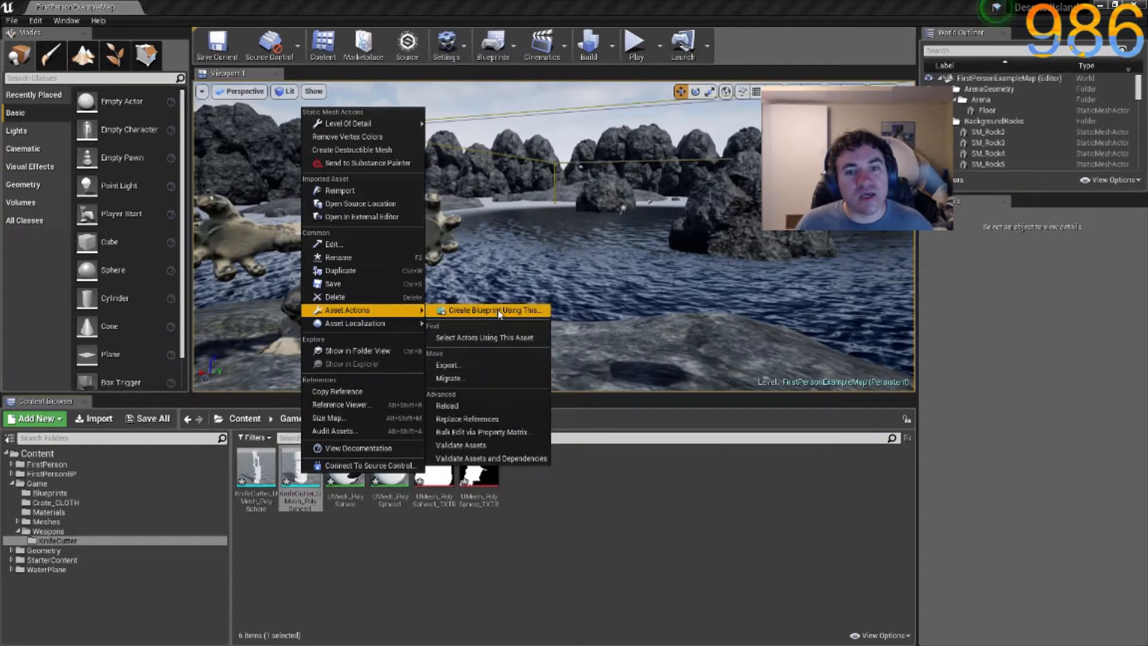
pyautogui.click(498, 310)
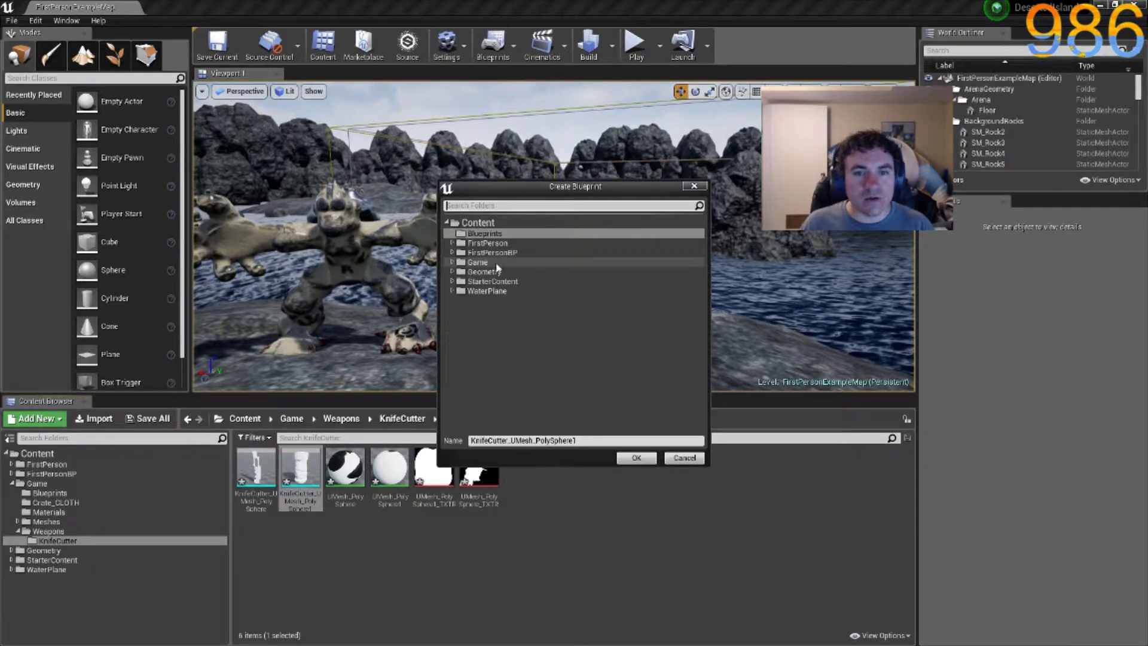
pyautogui.click(457, 264)
pyautogui.click(453, 262)
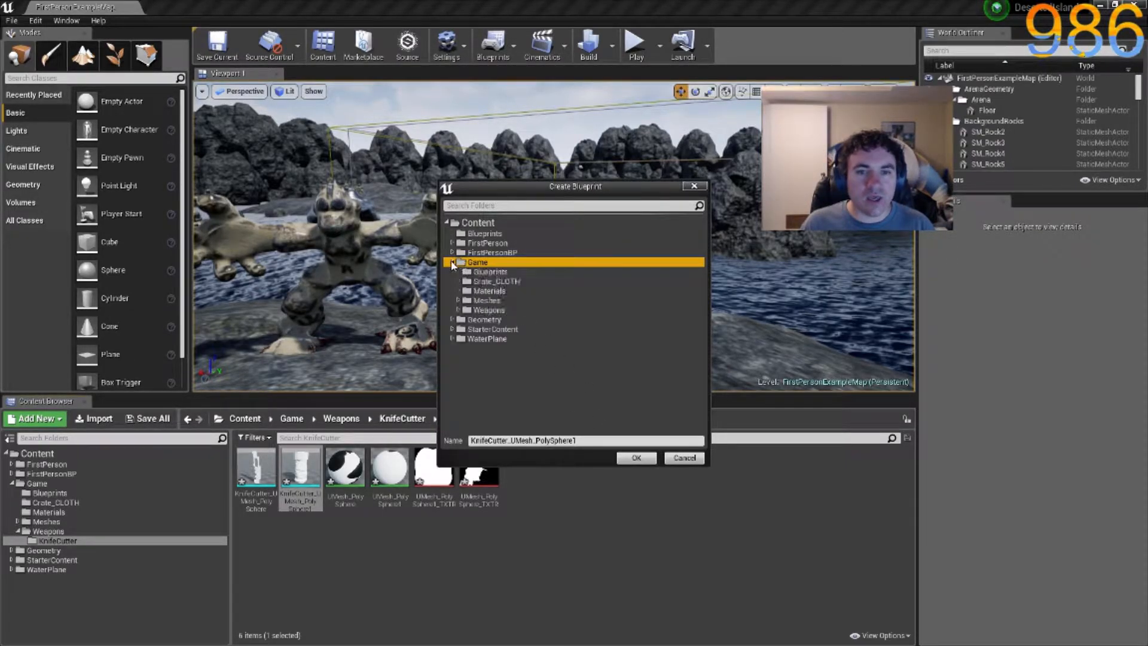
pyautogui.click(459, 310)
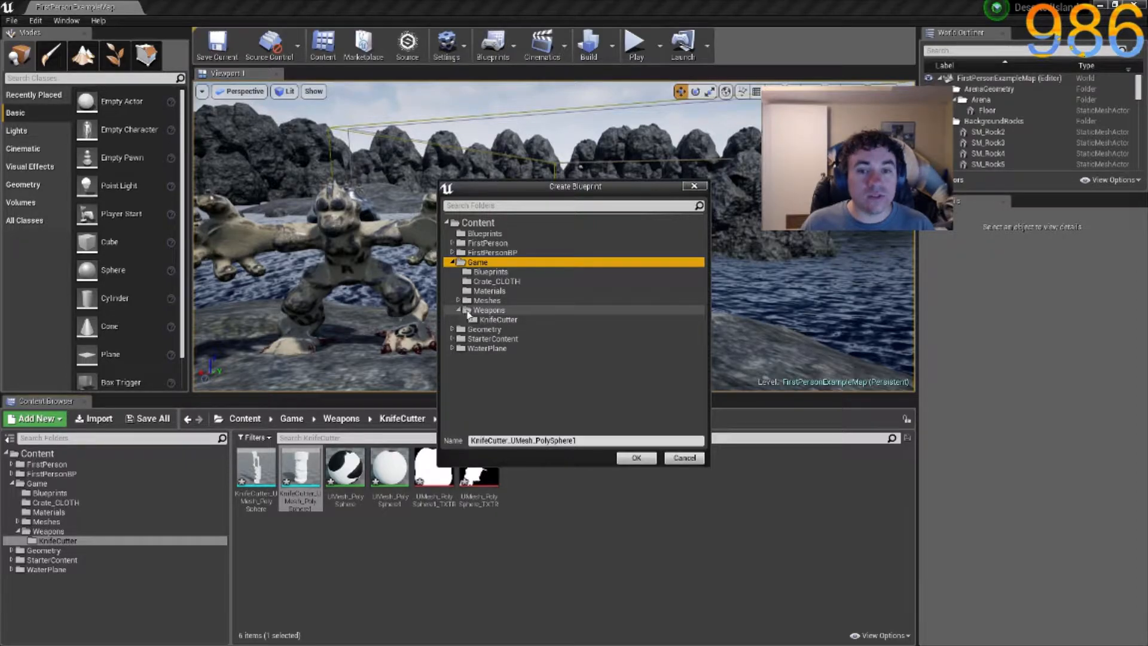
pyautogui.click(479, 319)
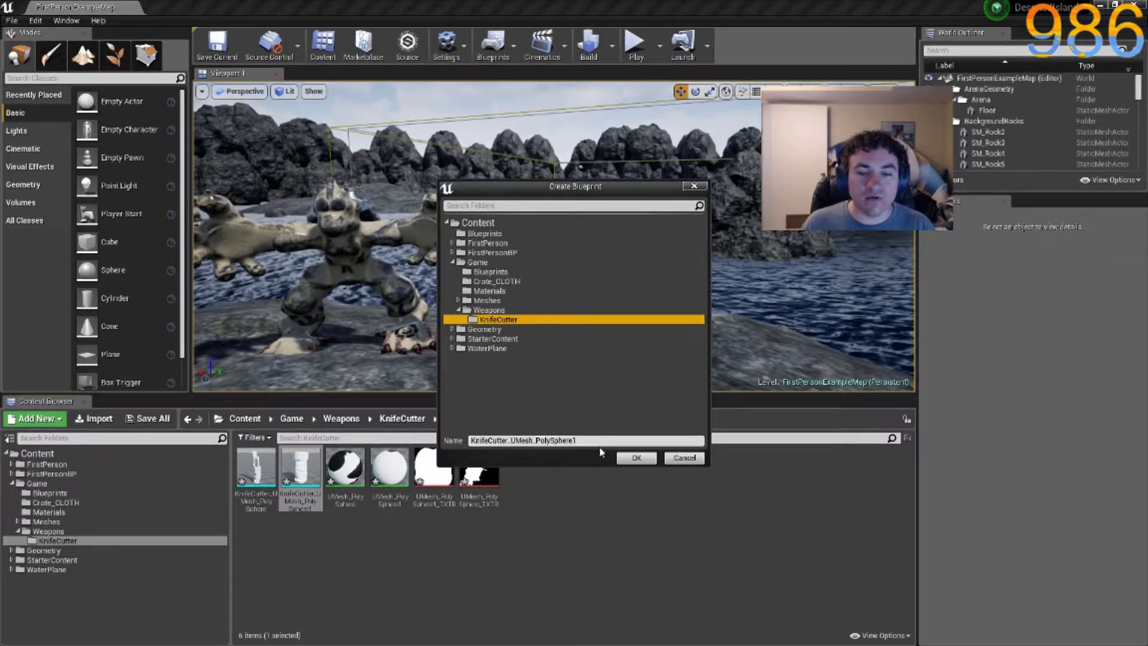
pyautogui.click(484, 441)
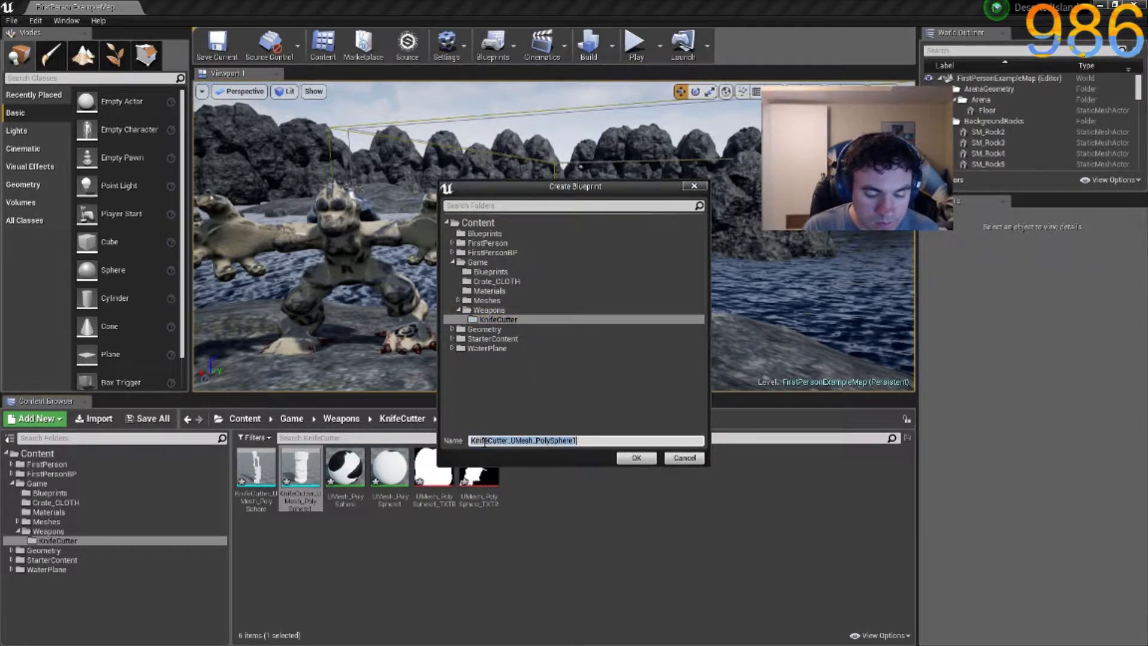
pyautogui.write('Salad_Cutter')
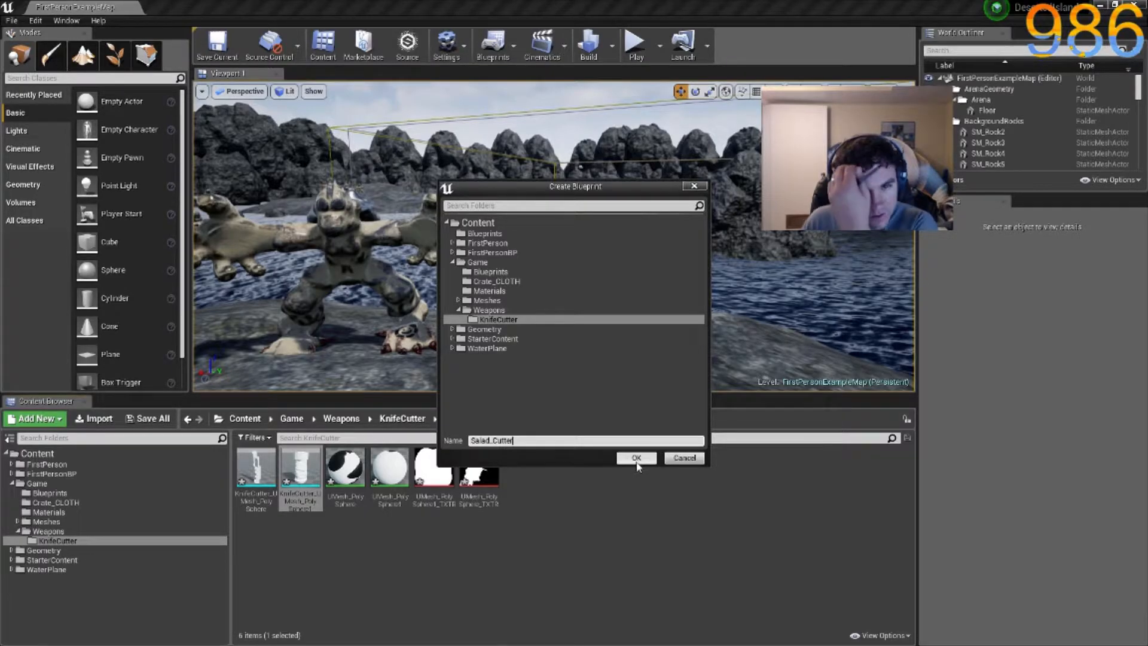
pyautogui.click(636, 458)
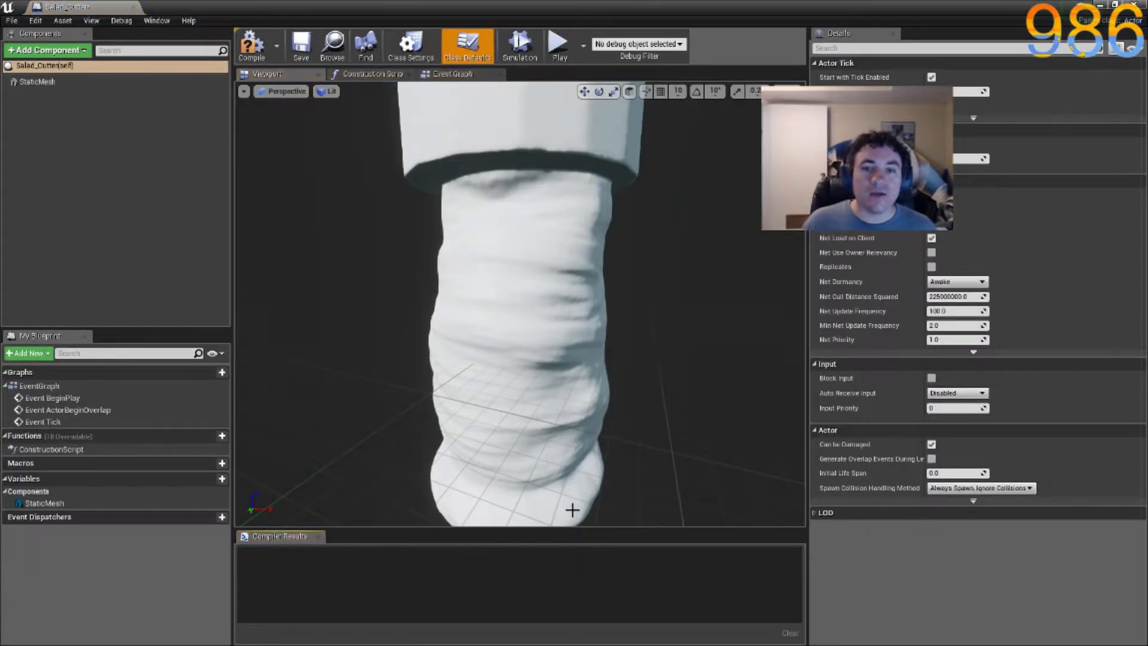
# Add the KnifeCutter_UMesh_PolySphere blade to the Salad_Cutter Blueprint as a Static Mesh component, selecting the mesh in the project content first.
pyautogui.scroll(-5, 625, 398)
pyautogui.moveTo(624, 397); pyautogui.dragTo(621, 349, button='middle')
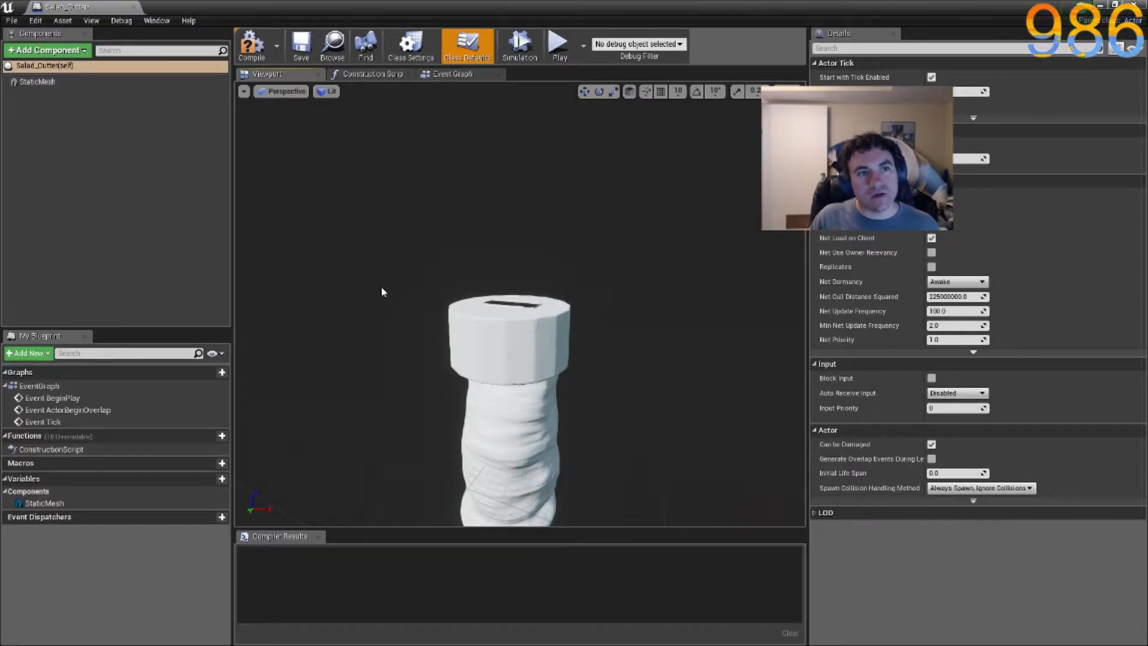
pyautogui.click(53, 51)
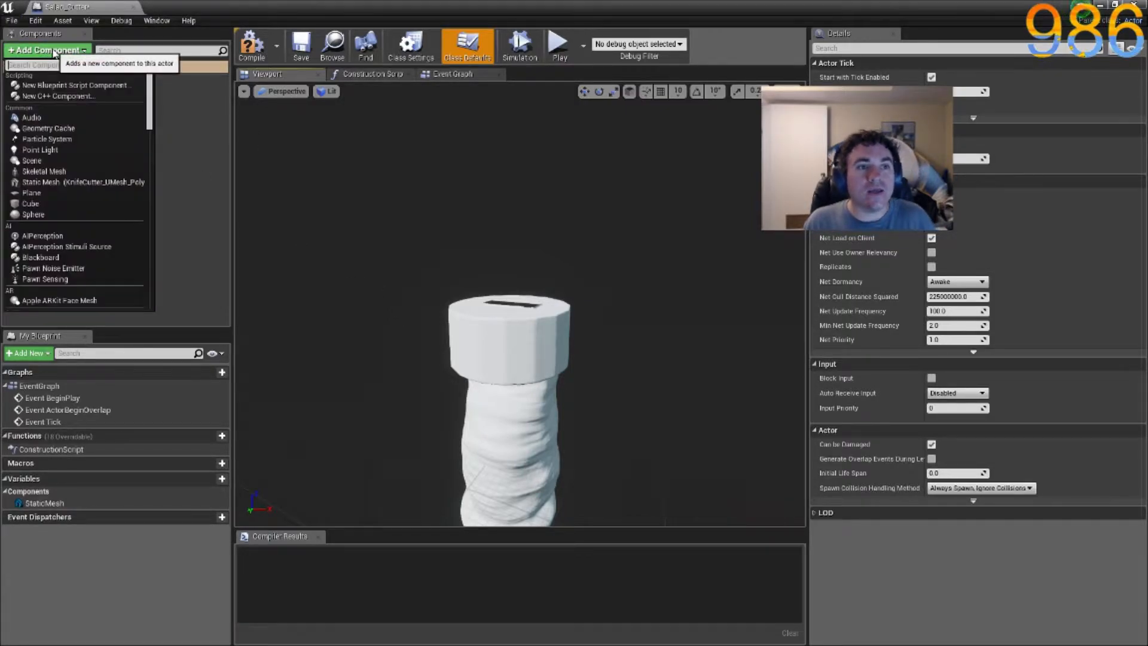
pyautogui.write('Stat')
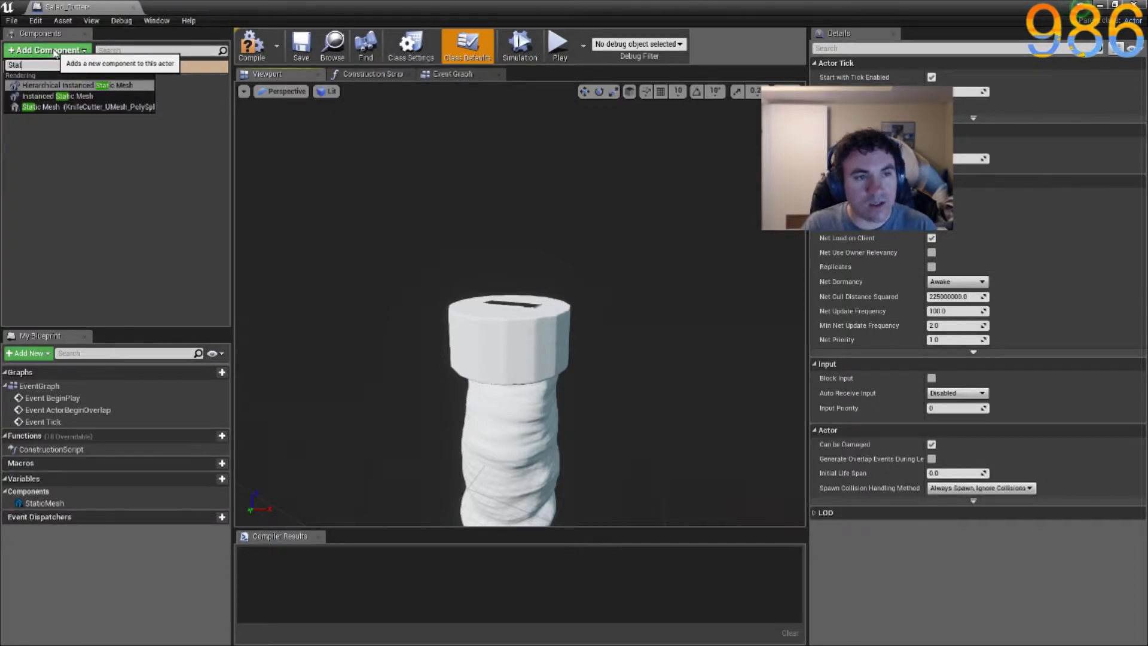
pyautogui.moveTo(369, 5); pyautogui.dragTo(569, 105)
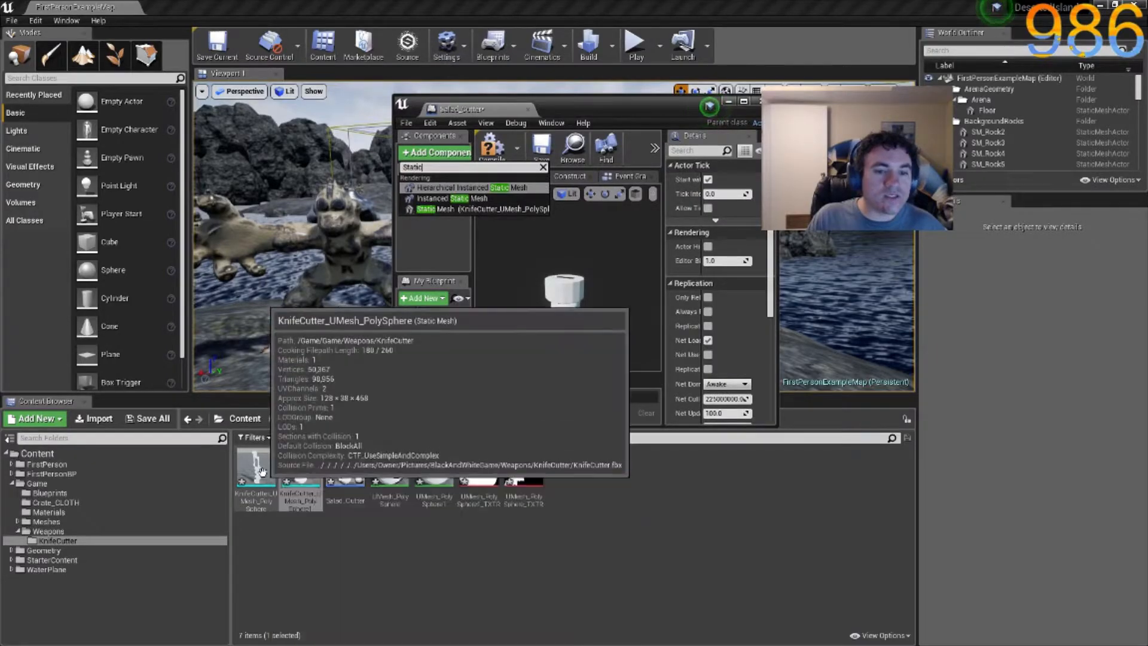
pyautogui.click(262, 471)
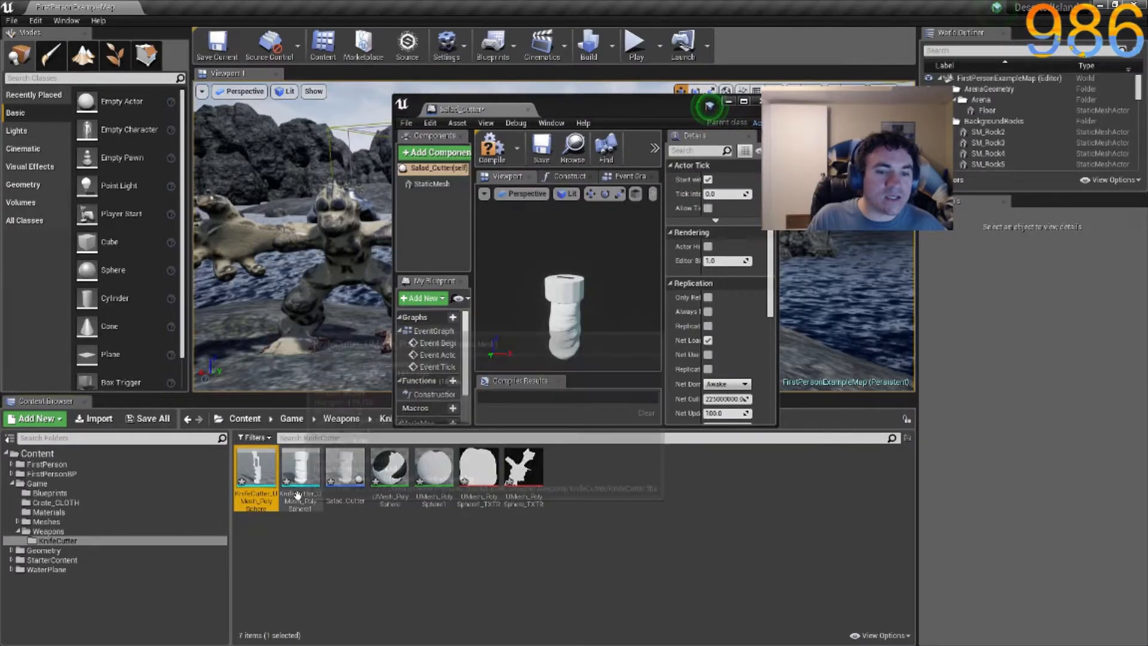
pyautogui.doubleClick(629, 106)
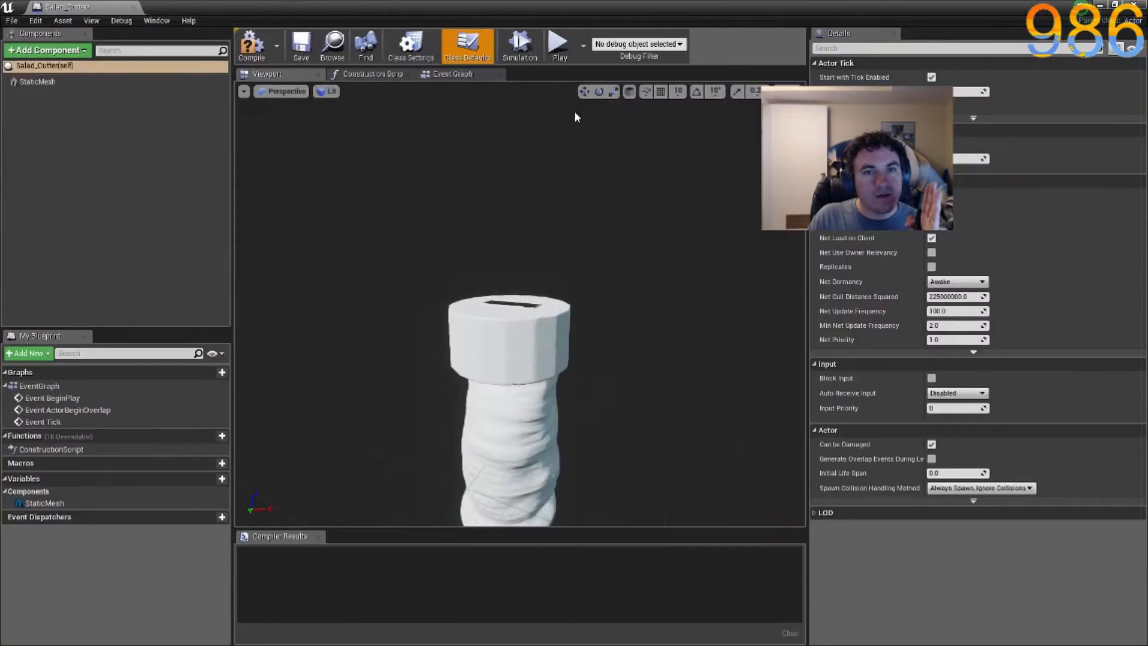
pyautogui.click(47, 52)
pyautogui.write('static')
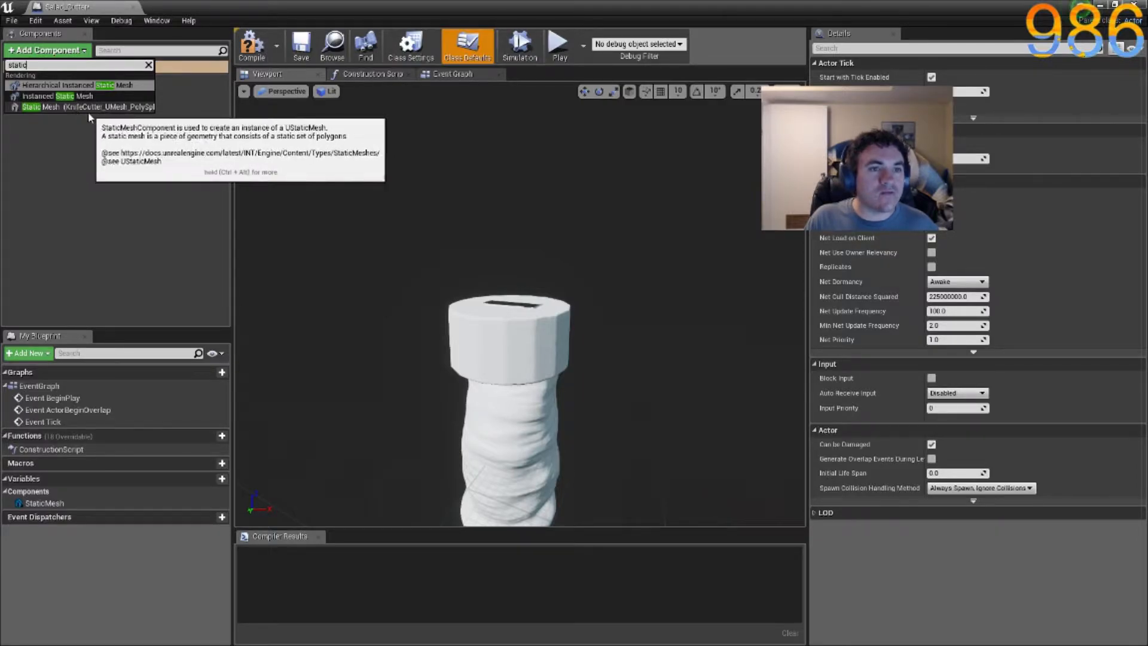
pyautogui.click(64, 106)
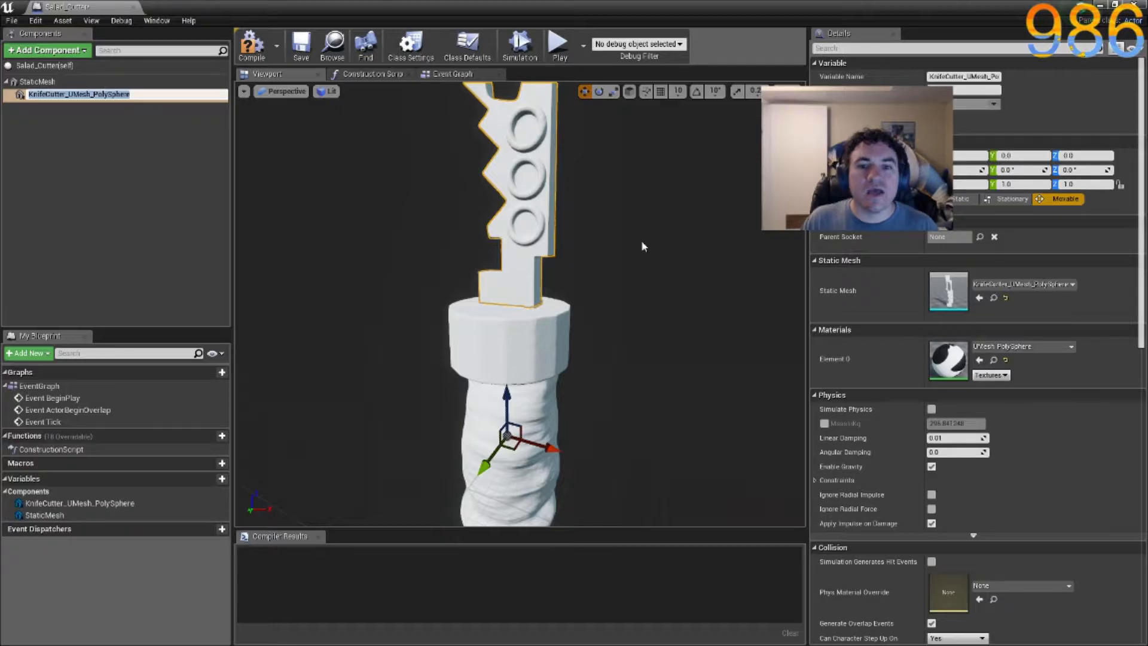
# Check where the blade meets the handle and set the blade component's material to M_Metal_Gold.
pyautogui.moveTo(610, 296); pyautogui.dragTo(589, 296)
pyautogui.scroll(10, 520, 304)
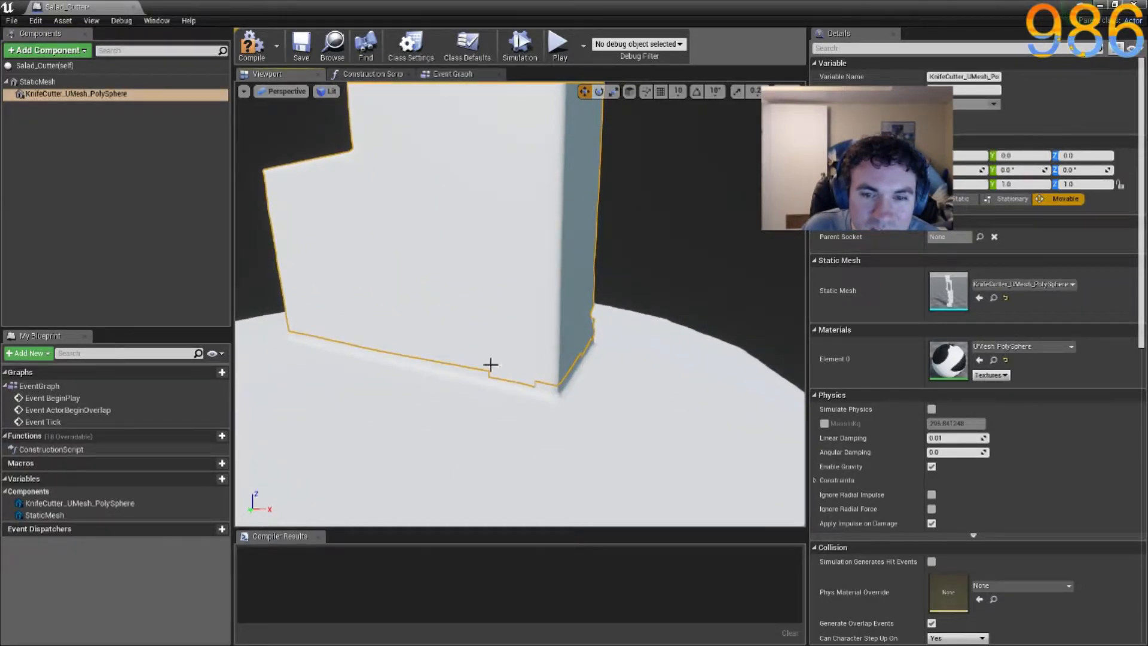
pyautogui.scroll(-10, 520, 304)
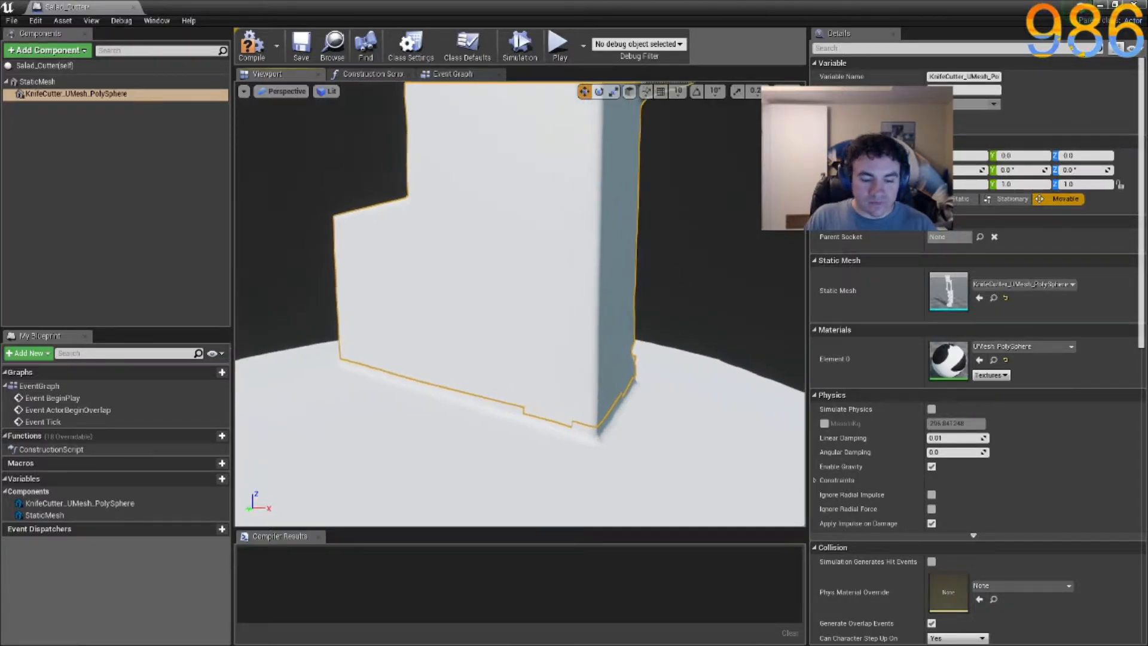
pyautogui.moveTo(521, 304); pyautogui.dragTo(498, 241, button='right')
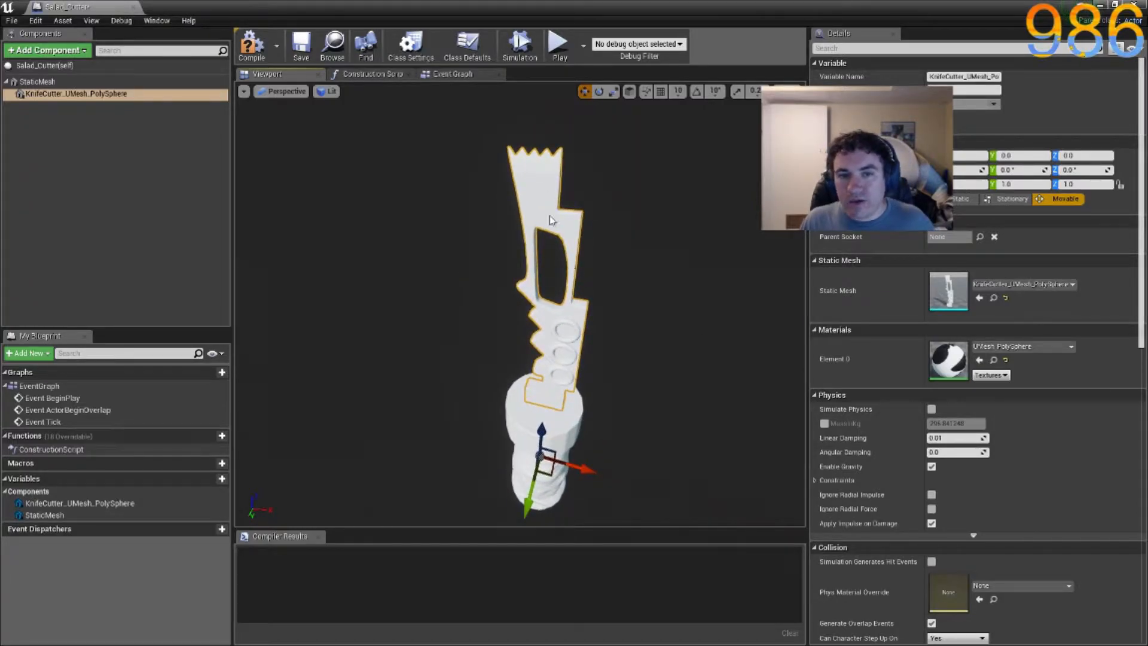
pyautogui.click(538, 420)
pyautogui.click(574, 239)
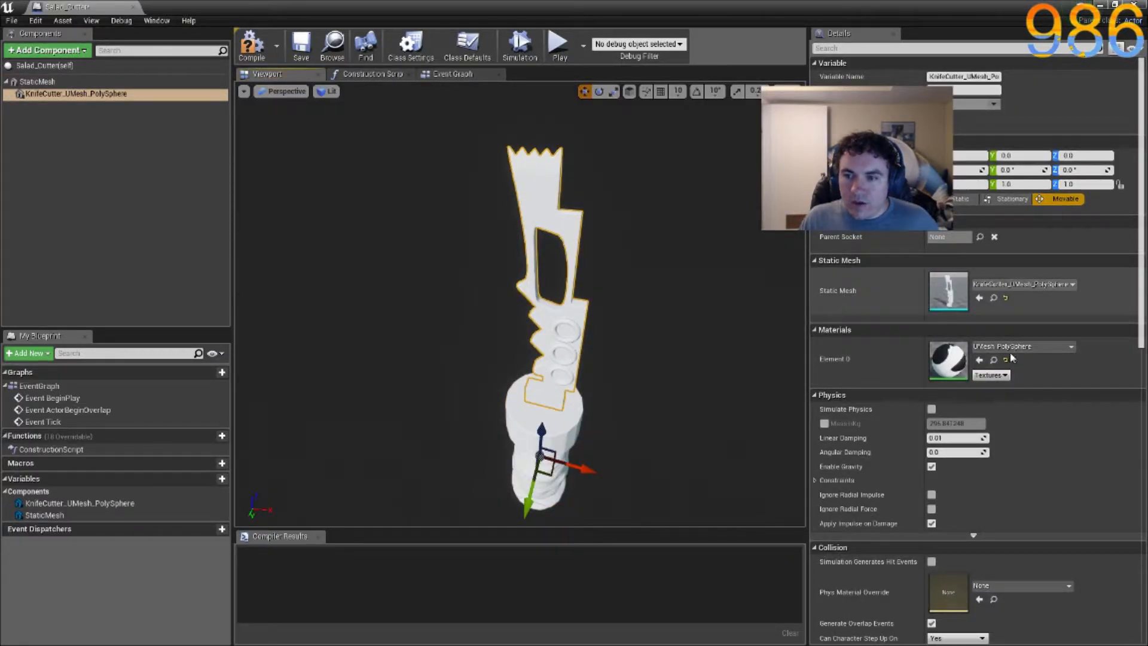
pyautogui.click(1031, 352)
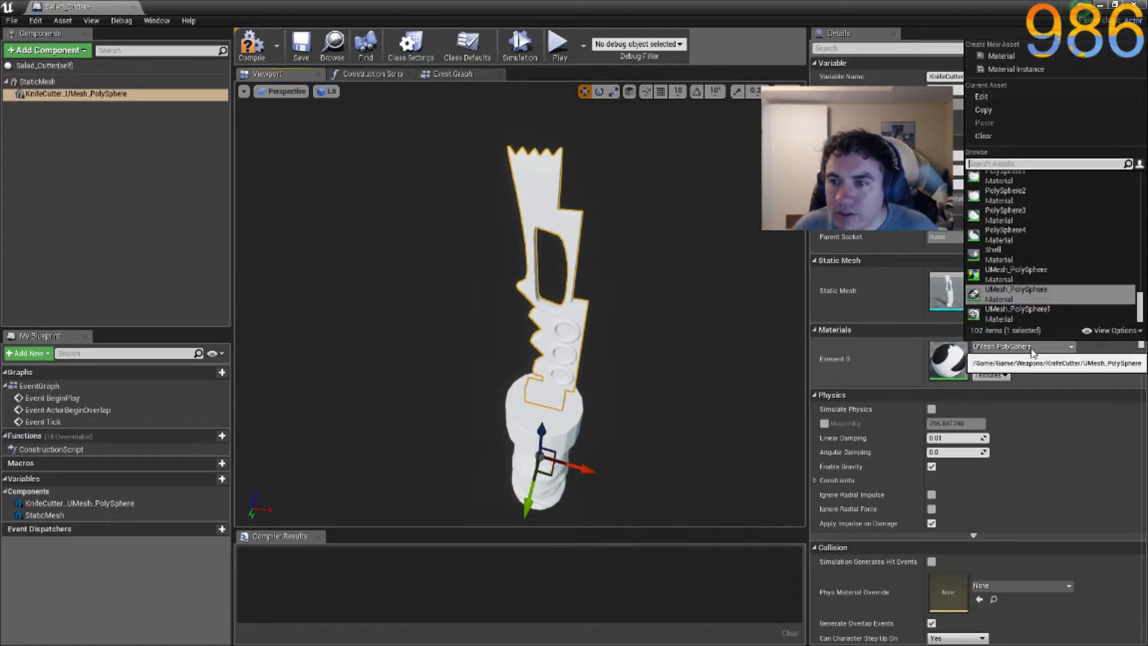
pyautogui.write('metal')
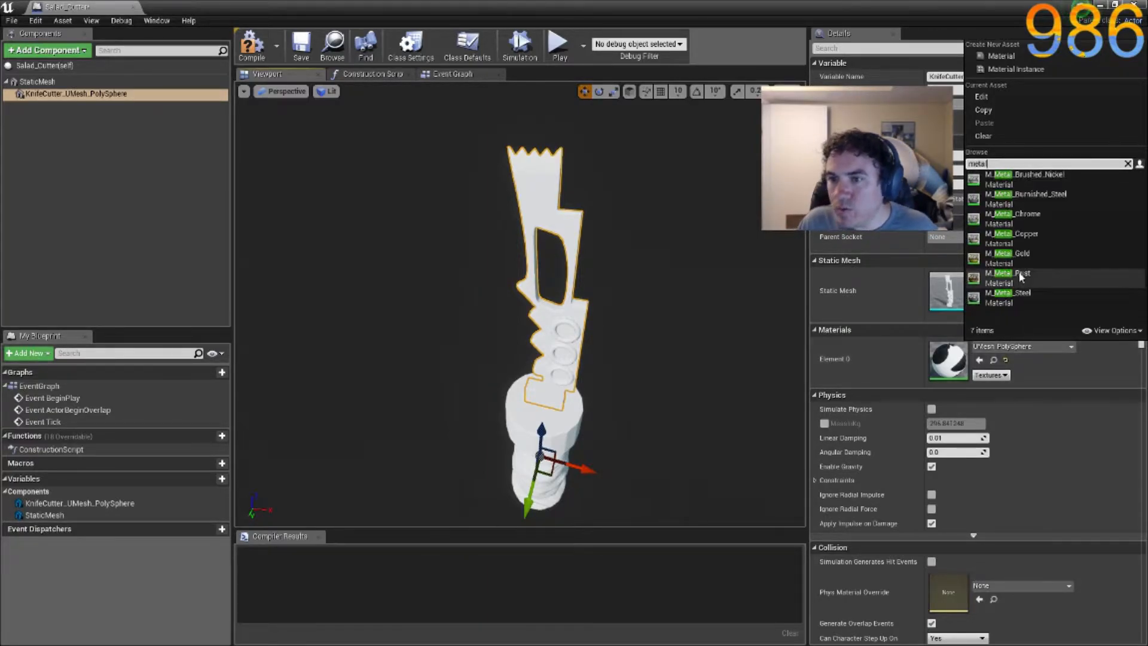
pyautogui.click(1020, 255)
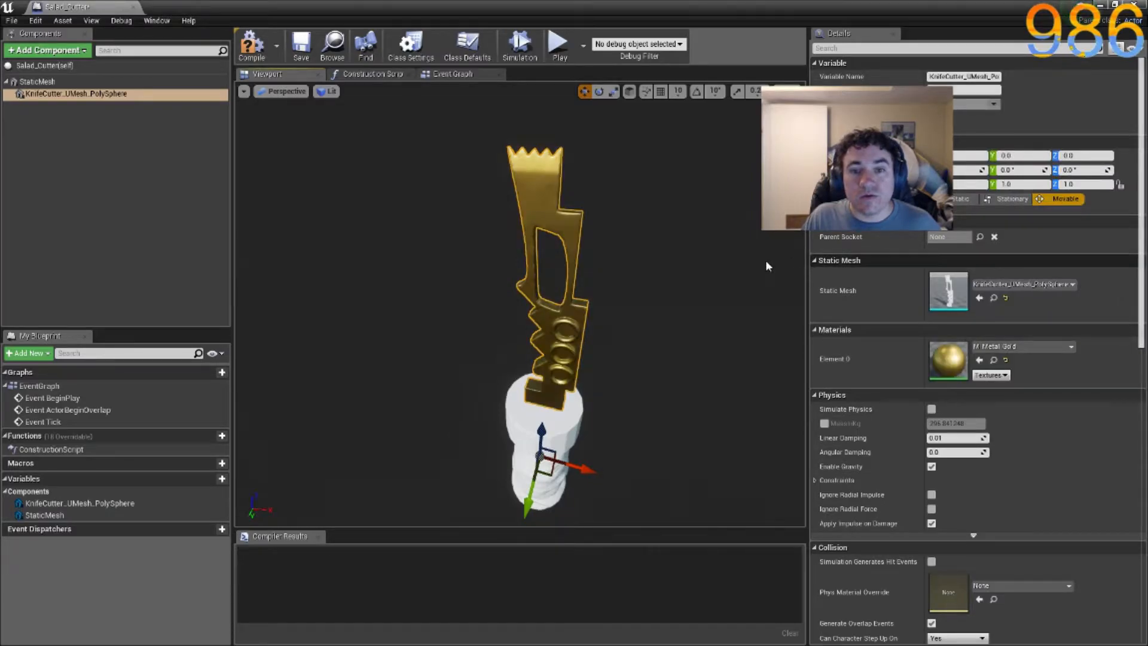
# Set the handle mesh's material to M_Wood_Floor_Walnut_Polished.
pyautogui.moveTo(520, 305); pyautogui.dragTo(535, 359, button='right')
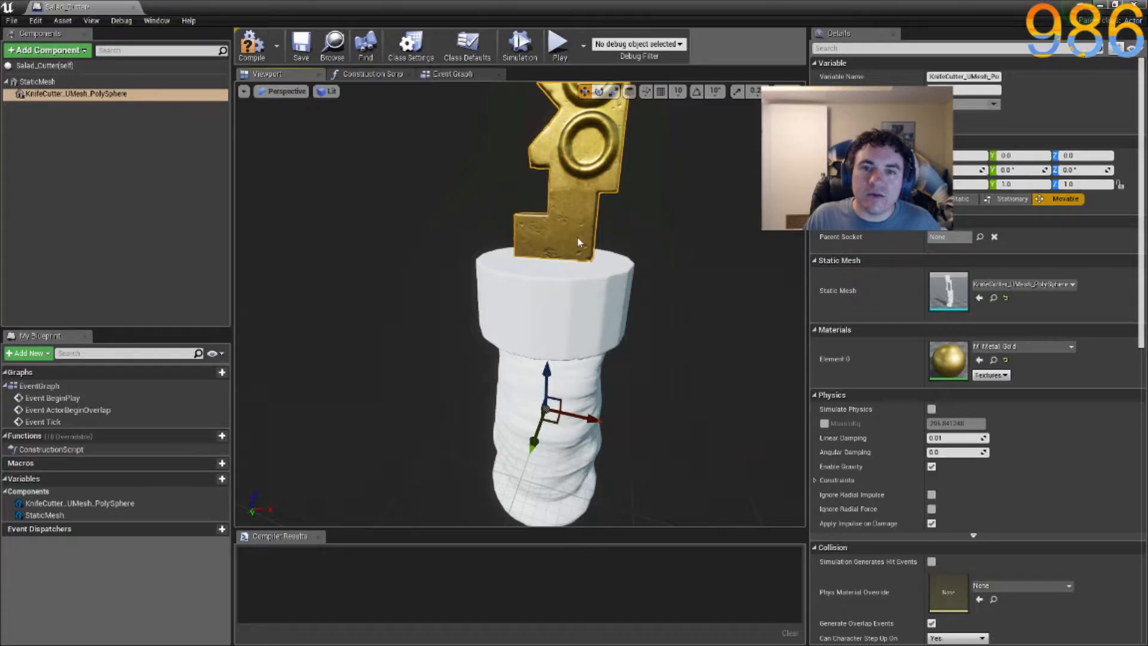
pyautogui.moveTo(712, 286); pyautogui.dragTo(711, 260, button='right')
pyautogui.moveTo(592, 320); pyautogui.dragTo(592, 348, button='right')
pyautogui.click(565, 400)
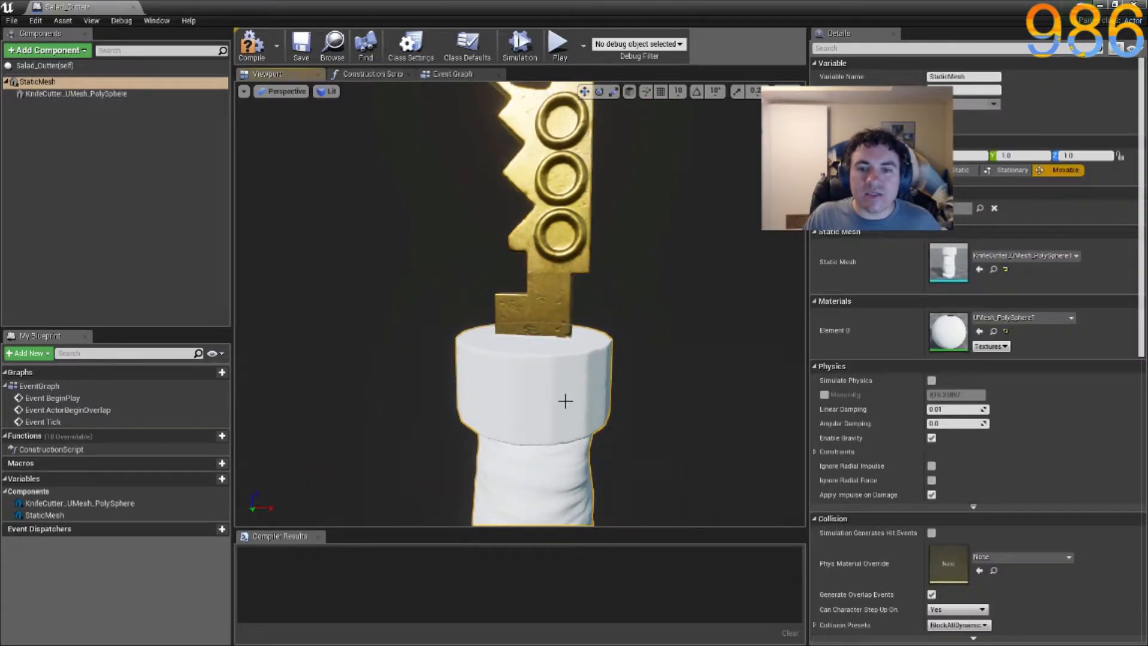
pyautogui.press('f')
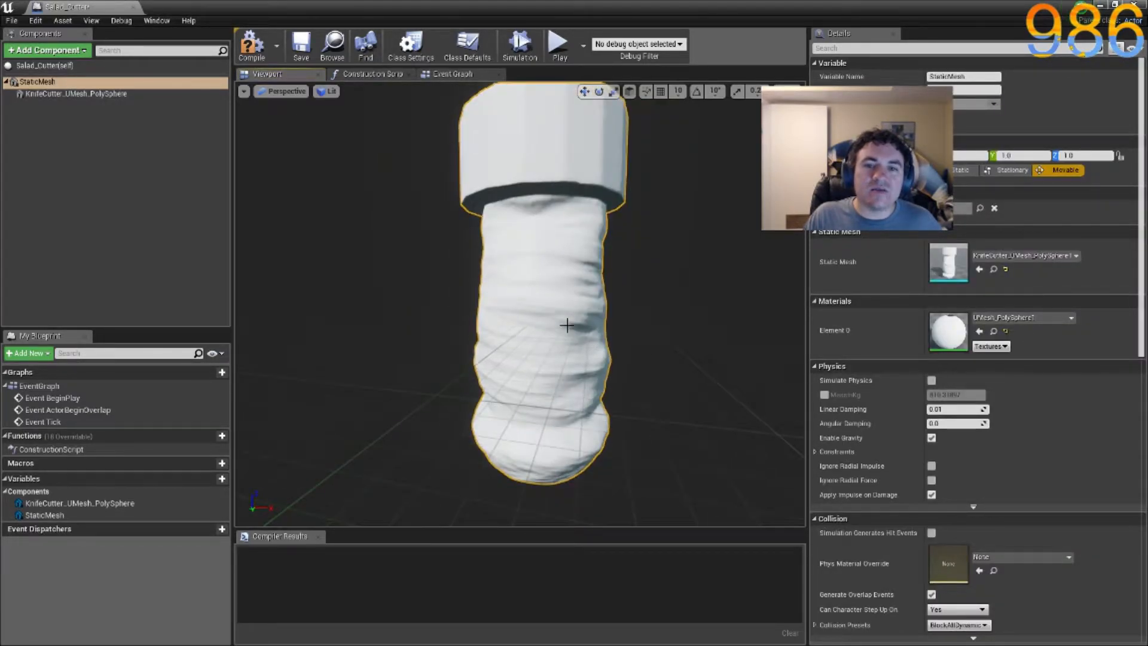
pyautogui.moveTo(544, 312); pyautogui.dragTo(565, 275, button='middle')
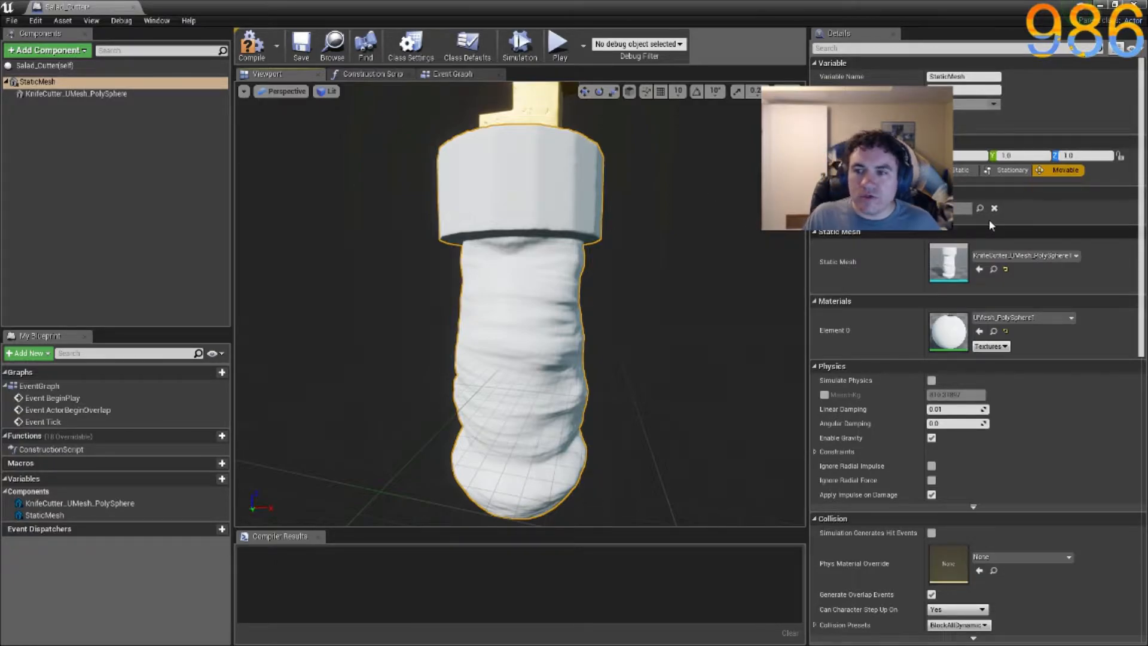
pyautogui.click(995, 319)
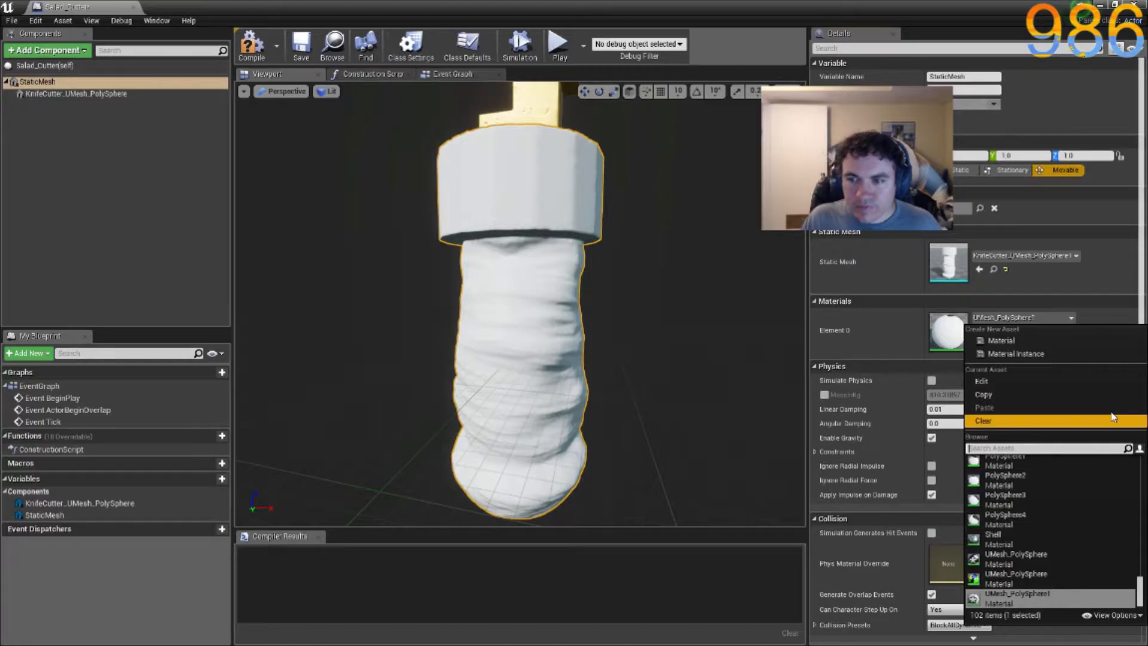
pyautogui.scroll(5, 1073, 514)
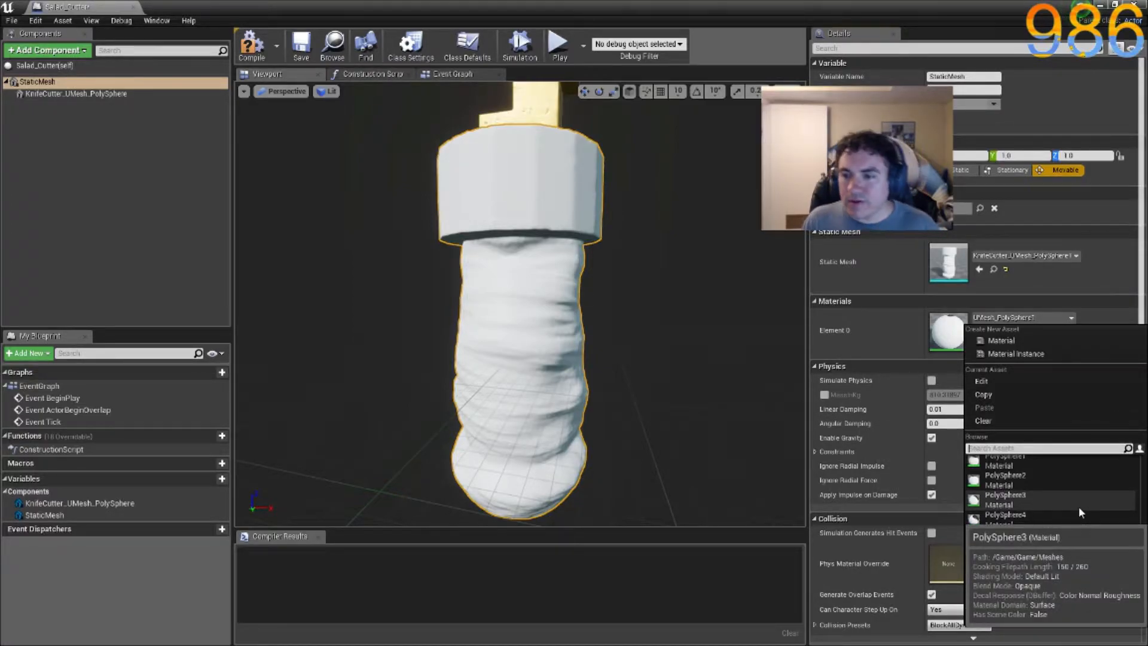
pyautogui.scroll(-10, 1092, 487)
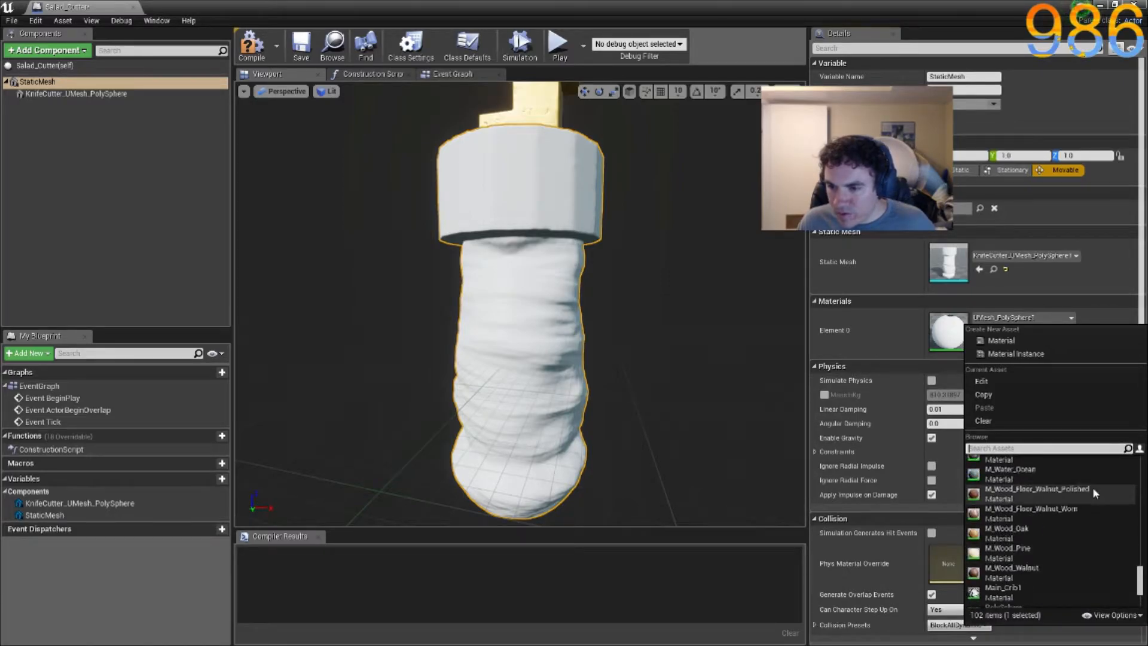
pyautogui.click(1054, 489)
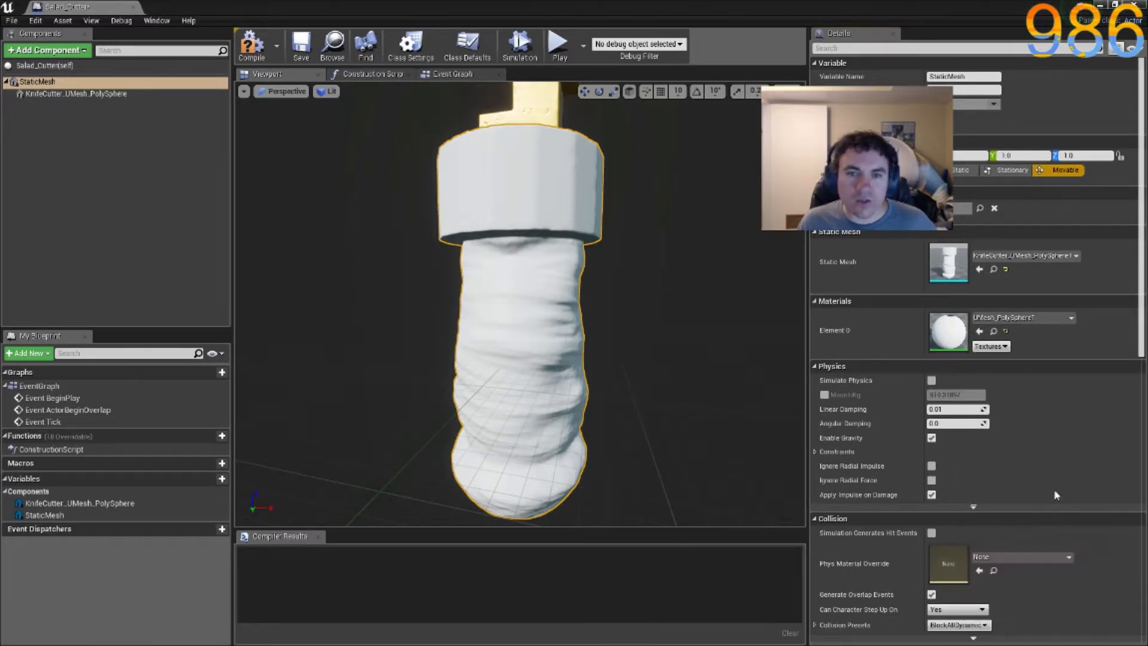
# Add a Particle System component to the Blueprint, attached to the handle's static mesh.
pyautogui.moveTo(659, 242); pyautogui.dragTo(659, 203, button='right')
pyautogui.press('s')
pyautogui.moveTo(663, 263); pyautogui.dragTo(663, 234, button='right')
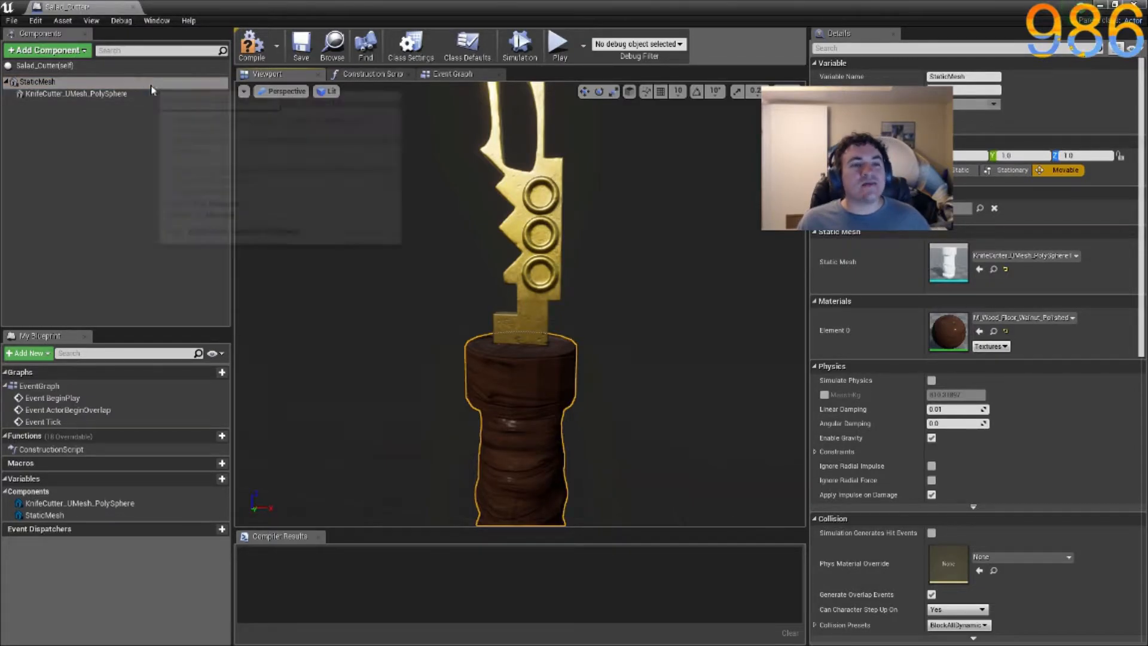
pyautogui.click(67, 55)
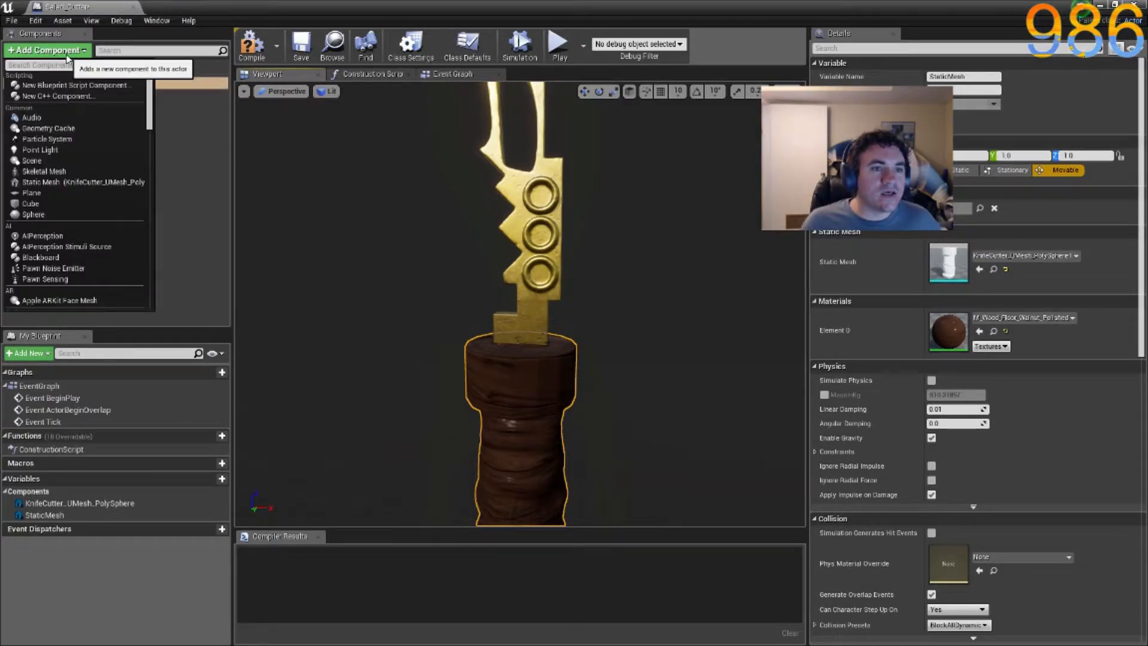
pyautogui.click(48, 138)
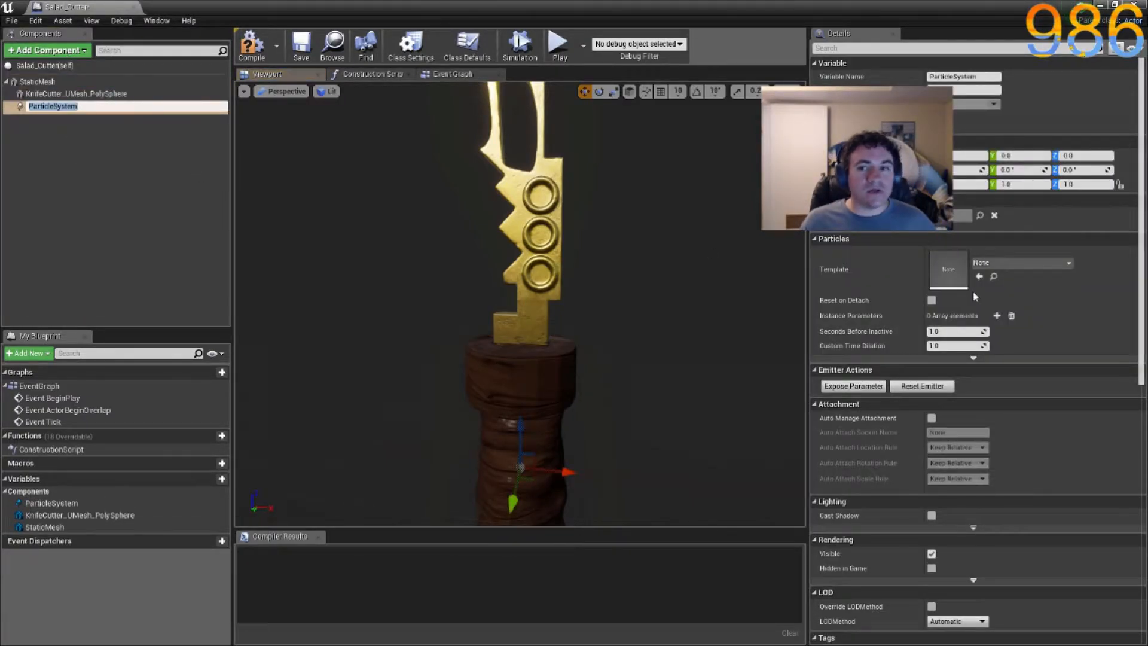
# Set the particle component's template to P_Steam_Lit.
pyautogui.click(977, 266)
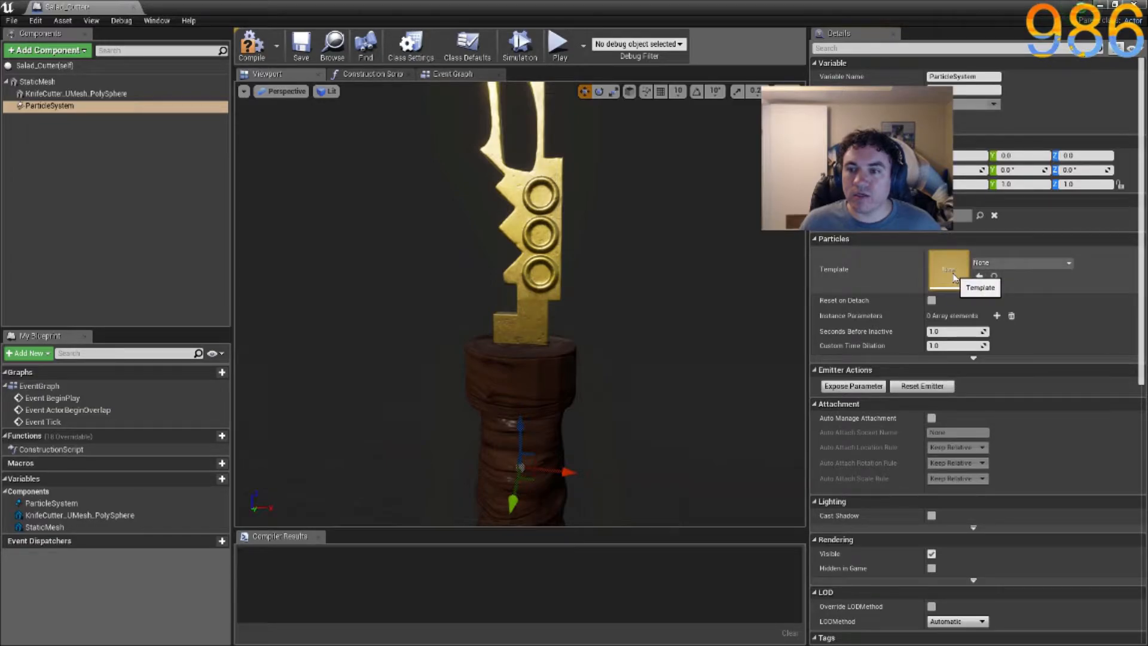
pyautogui.click(1002, 267)
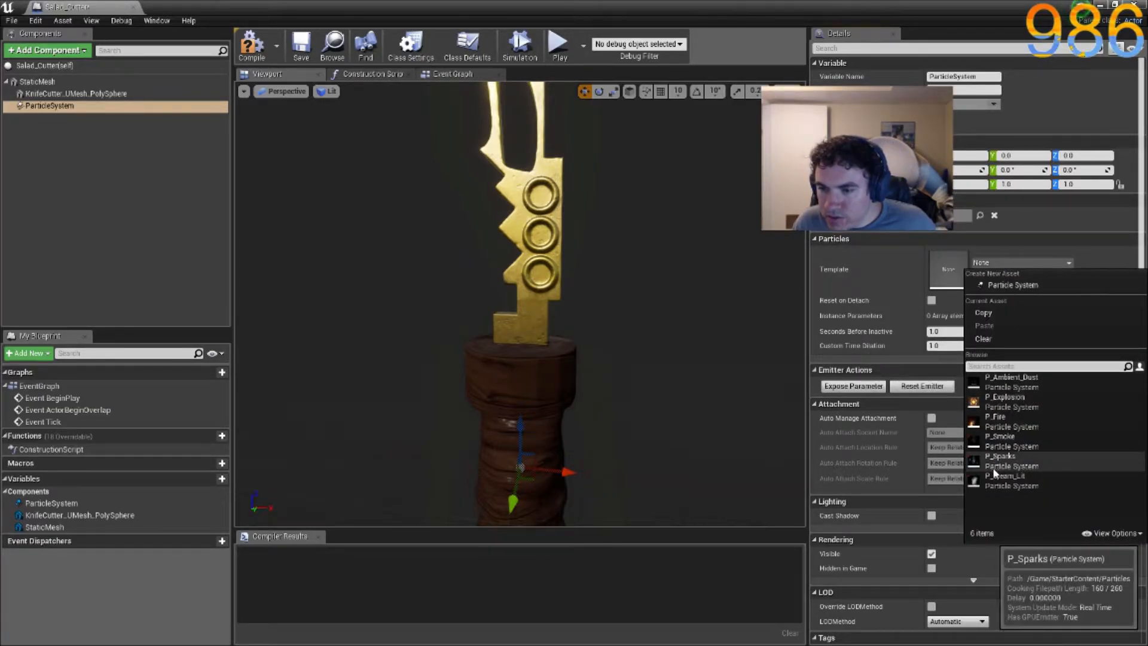
pyautogui.click(1005, 479)
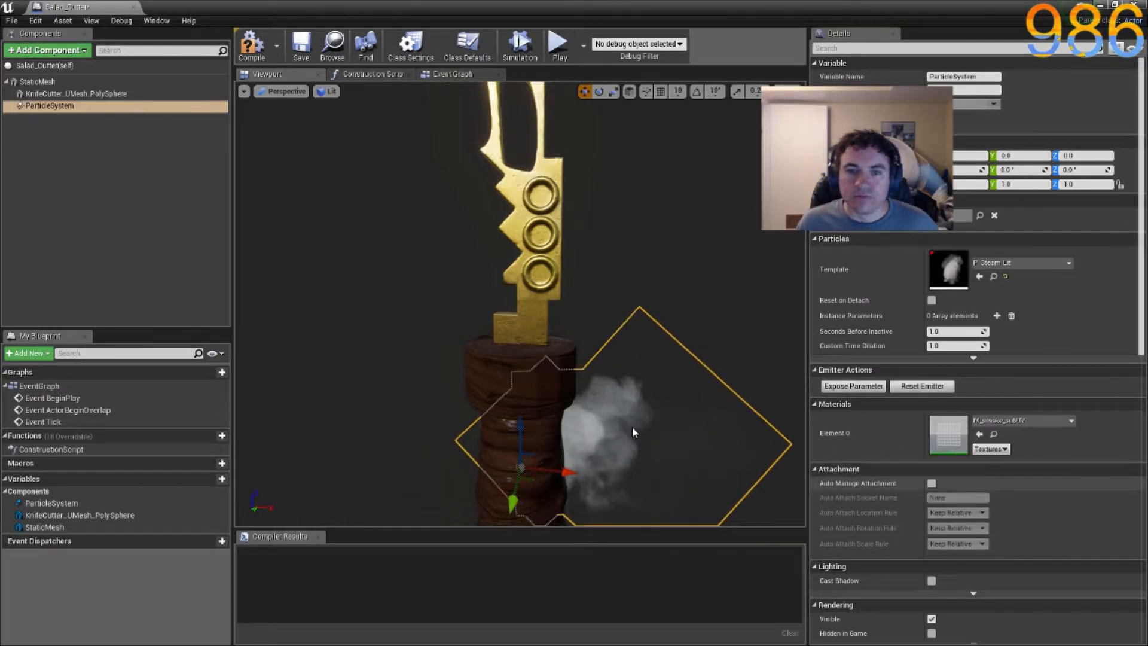
# Move the steam emitter up to the top of the handle, just beside the base of the blade.
pyautogui.moveTo(652, 353); pyautogui.dragTo(674, 383)
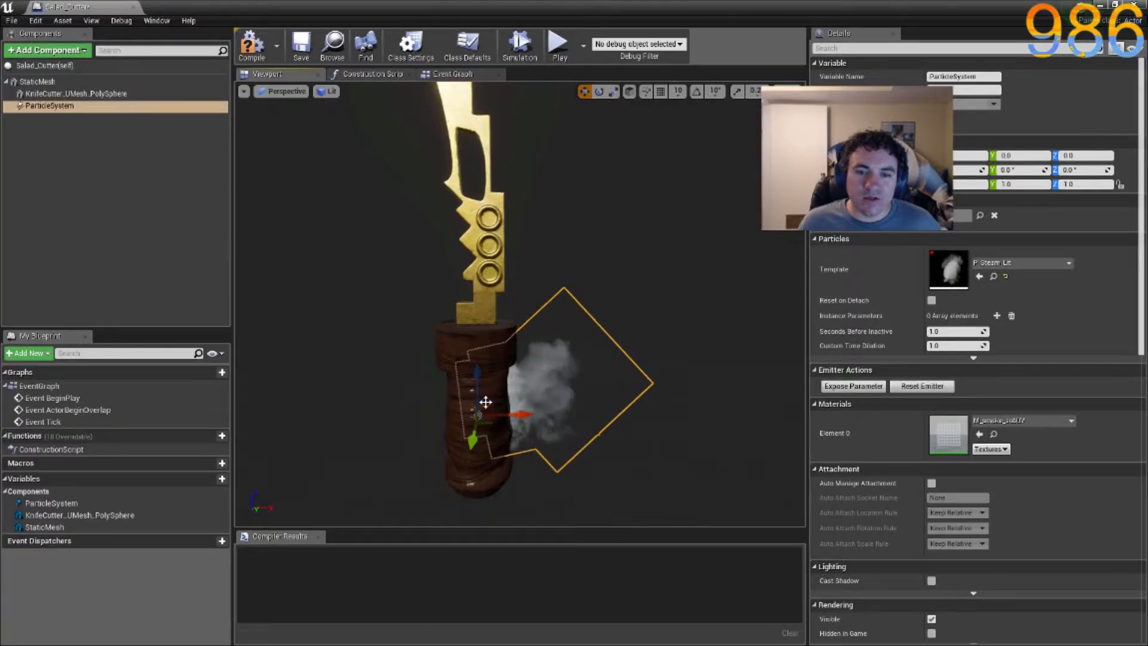
pyautogui.moveTo(482, 393); pyautogui.dragTo(486, 267)
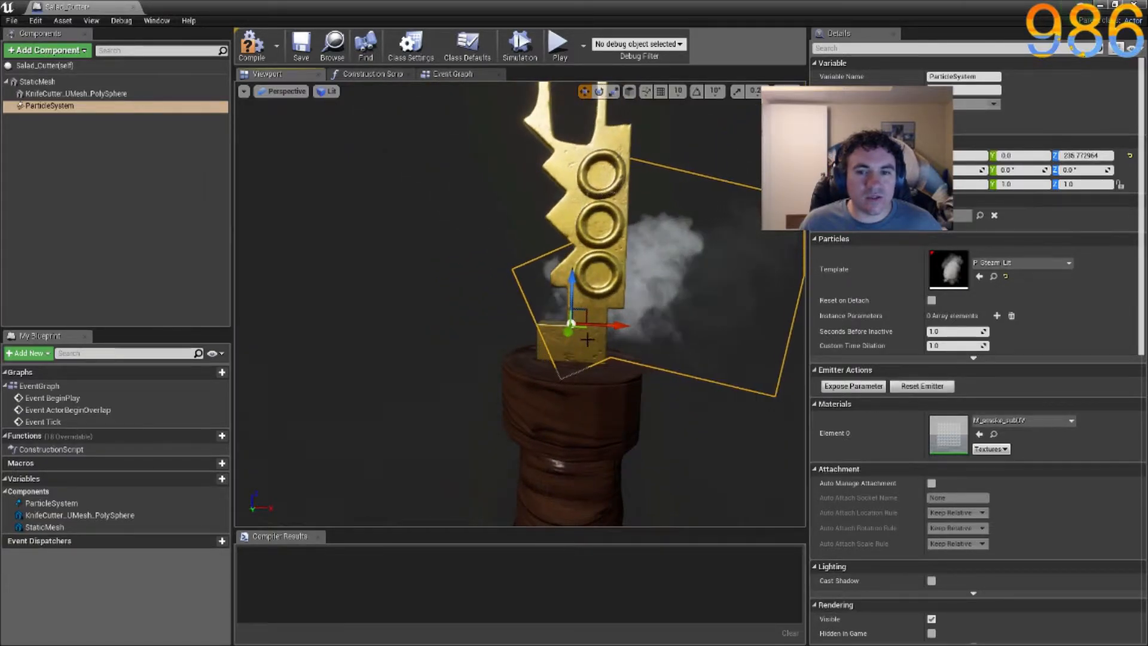
pyautogui.moveTo(568, 335)
pyautogui.mouseDown()
pyautogui.moveTo(564, 348)
pyautogui.moveTo(575, 327)
pyautogui.mouseUp()
pyautogui.moveTo(576, 327); pyautogui.dragTo(735, 368, button='right')
pyautogui.press('a')
pyautogui.moveTo(520, 250); pyautogui.dragTo(519, 275)
pyautogui.moveTo(519, 275); pyautogui.dragTo(688, 275, button='right')
pyautogui.press('a')
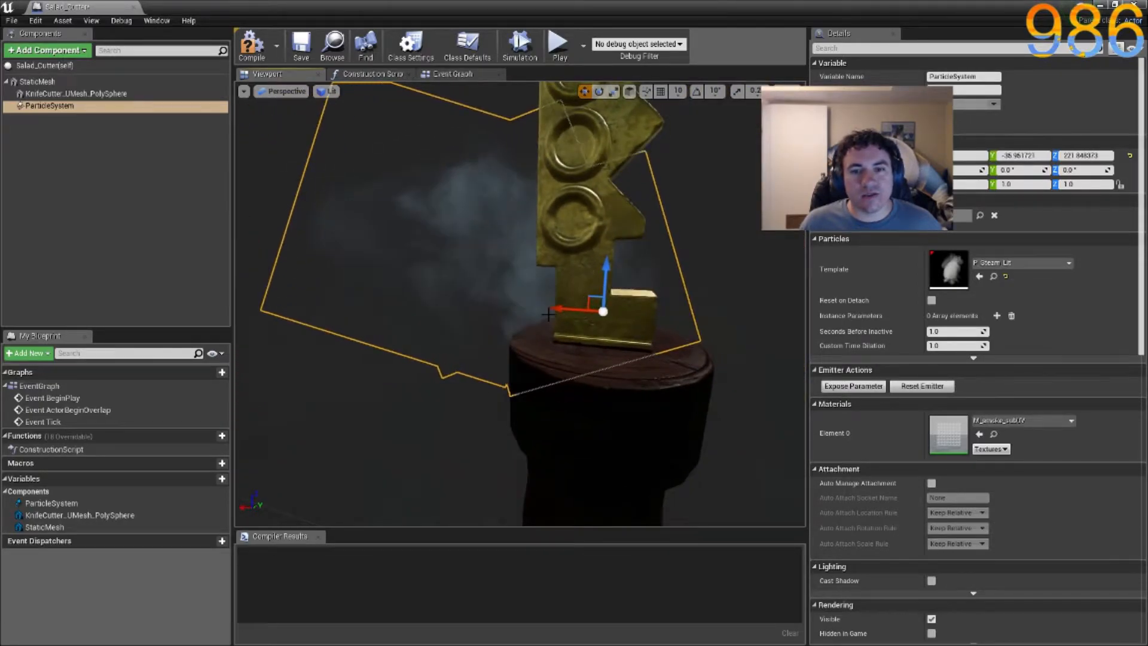
pyautogui.moveTo(560, 313); pyautogui.dragTo(633, 316)
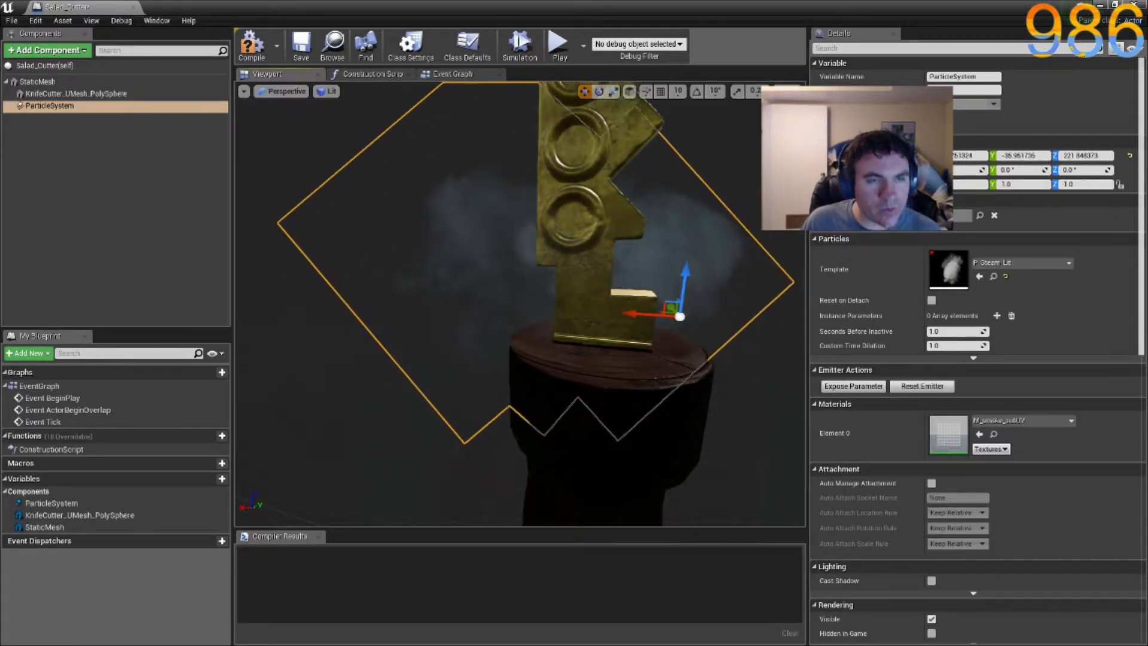
# Duplicate the steam emitter component and rotate the copy about -65° around Z.
pyautogui.click(53, 105)
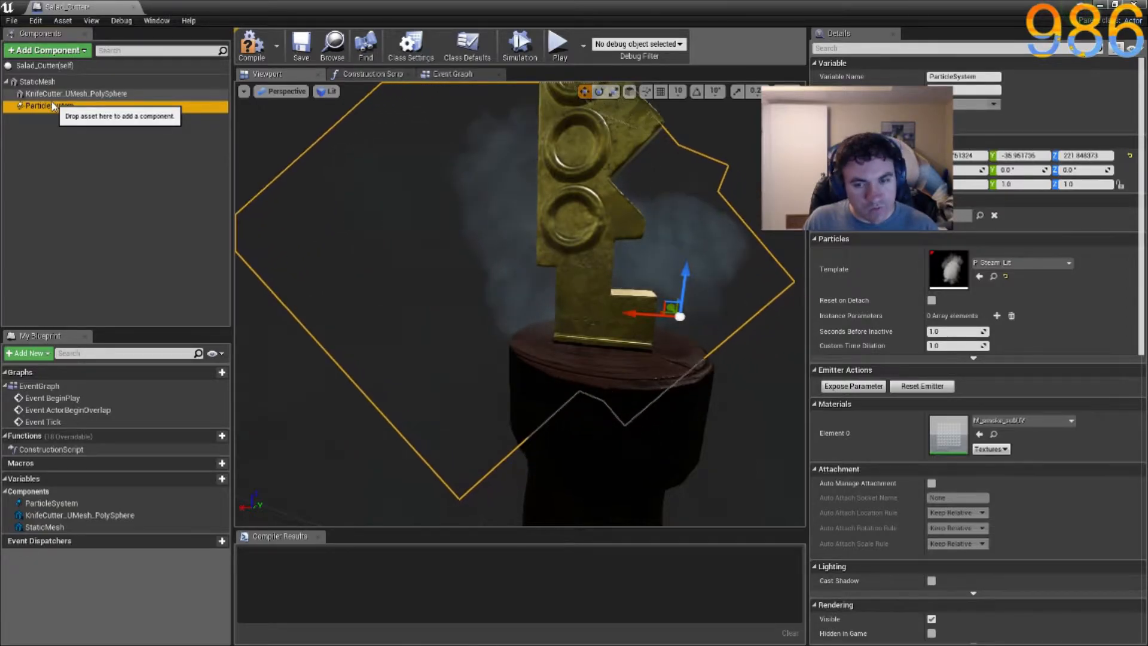
pyautogui.hotkey('ctrl', 'w')
pyautogui.moveTo(676, 319); pyautogui.dragTo(662, 317, button='right')
pyautogui.press('e')
pyautogui.moveTo(672, 337); pyautogui.dragTo(727, 339)
pyautogui.moveTo(727, 339); pyautogui.dragTo(654, 344, button='right')
pyautogui.press('w')
pyautogui.moveTo(565, 392); pyautogui.dragTo(560, 388, button='right')
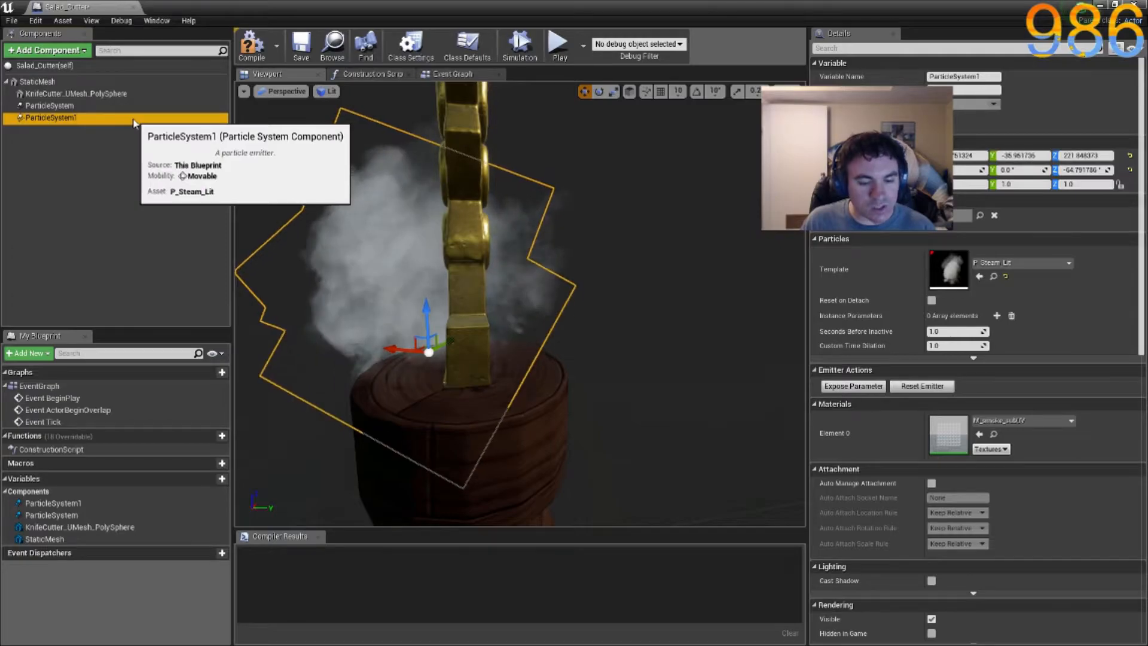
# Add a third steam emitter by duplication, place it across the blade base with a Z rotation of about -170°, and compile the Blueprint.
pyautogui.hotkey('ctrl', 'w')
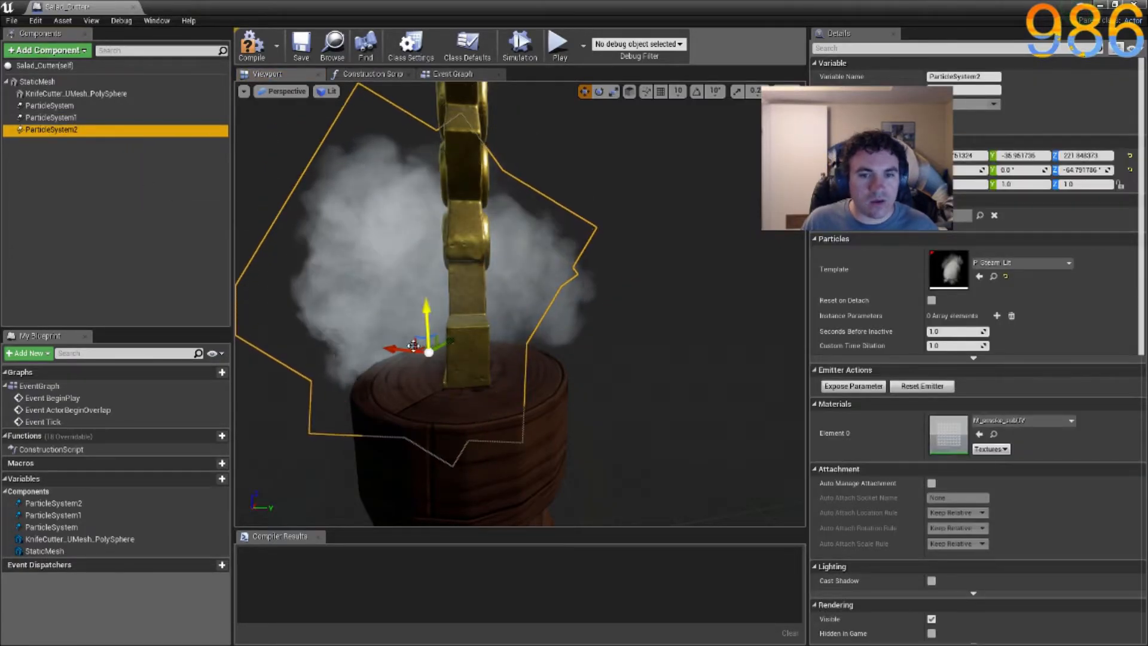
pyautogui.moveTo(429, 351); pyautogui.dragTo(487, 388)
pyautogui.press('e')
pyautogui.moveTo(690, 446); pyautogui.dragTo(518, 397, button='right')
pyautogui.click(253, 45)
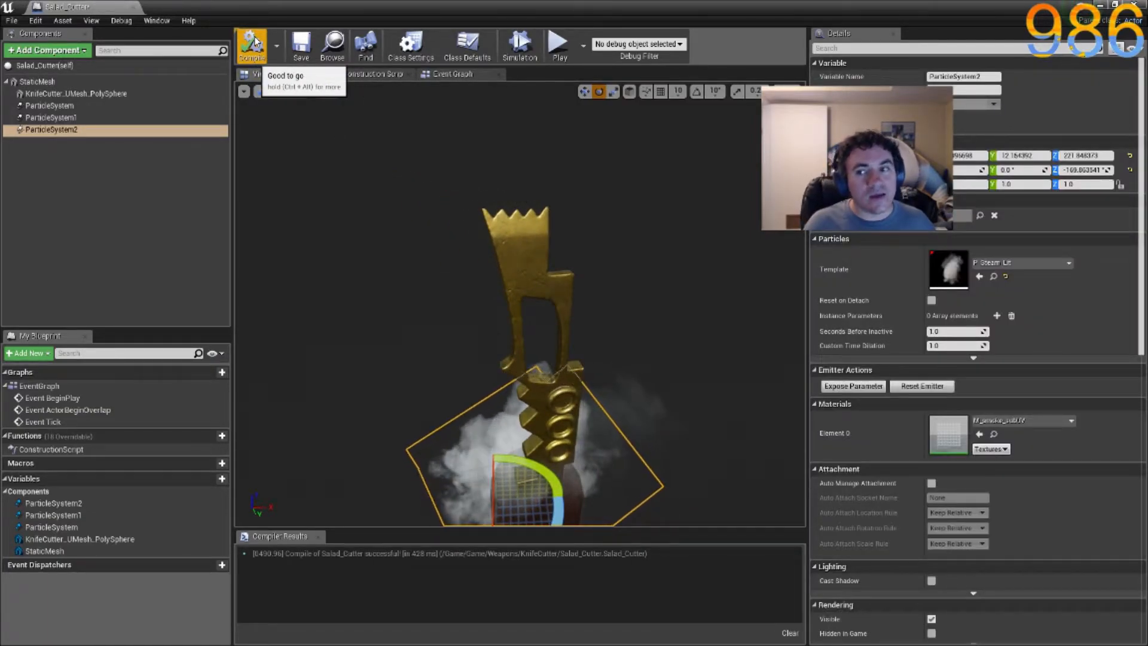
# Close the Blueprint editor and place a Salad_Cutter in the level next to the creature, scaled uniformly to about 0.3.
pyautogui.click(1134, 5)
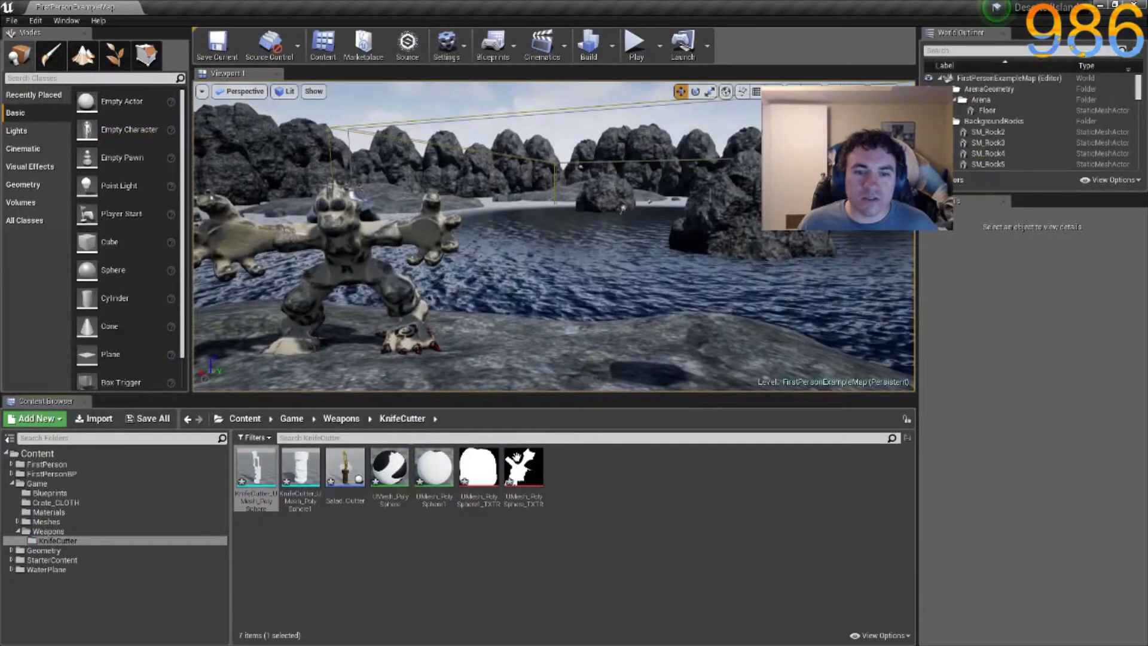
pyautogui.click(345, 467)
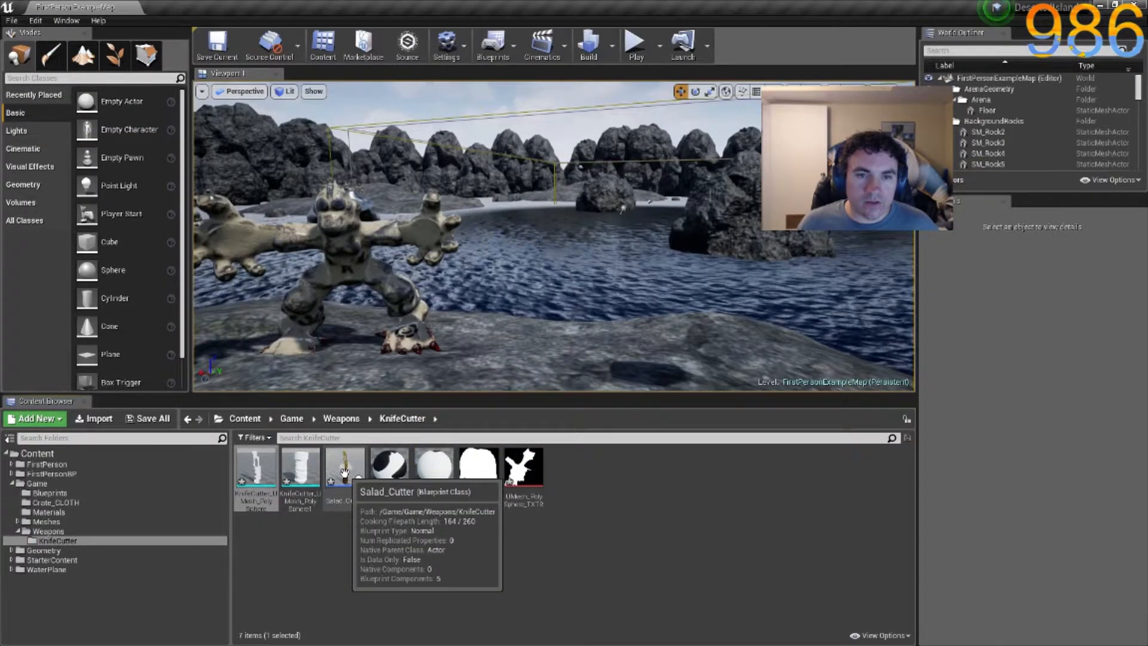
pyautogui.moveTo(344, 467); pyautogui.dragTo(506, 353)
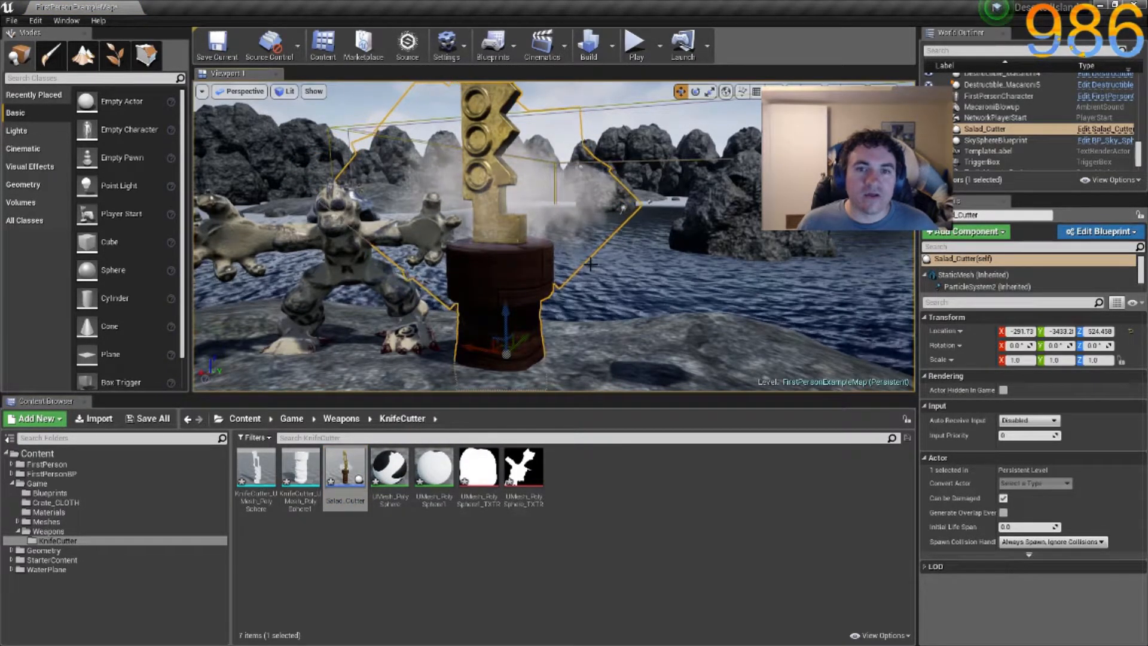
pyautogui.moveTo(591, 263); pyautogui.dragTo(580, 249, button='right')
pyautogui.moveTo(586, 324); pyautogui.dragTo(596, 330, button='right')
pyautogui.press('r')
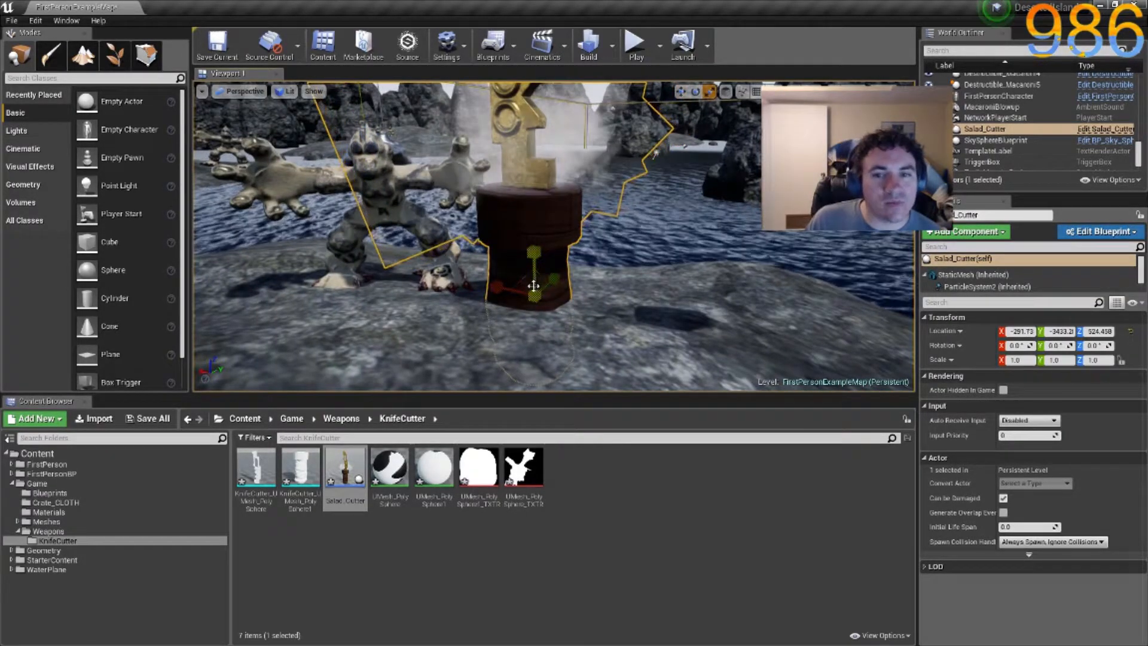
pyautogui.moveTo(533, 294); pyautogui.dragTo(518, 317)
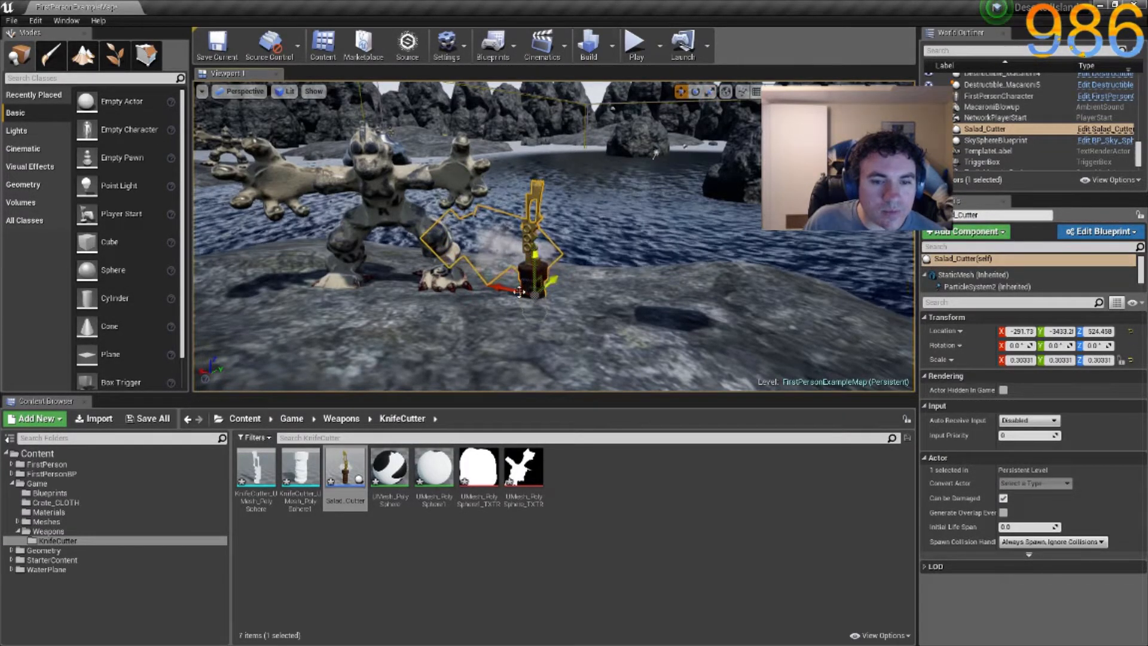
# Duplicate the Salad_Cutter Blueprint as FoliageCutter and save all levels and assets.
pyautogui.rightClick(346, 472)
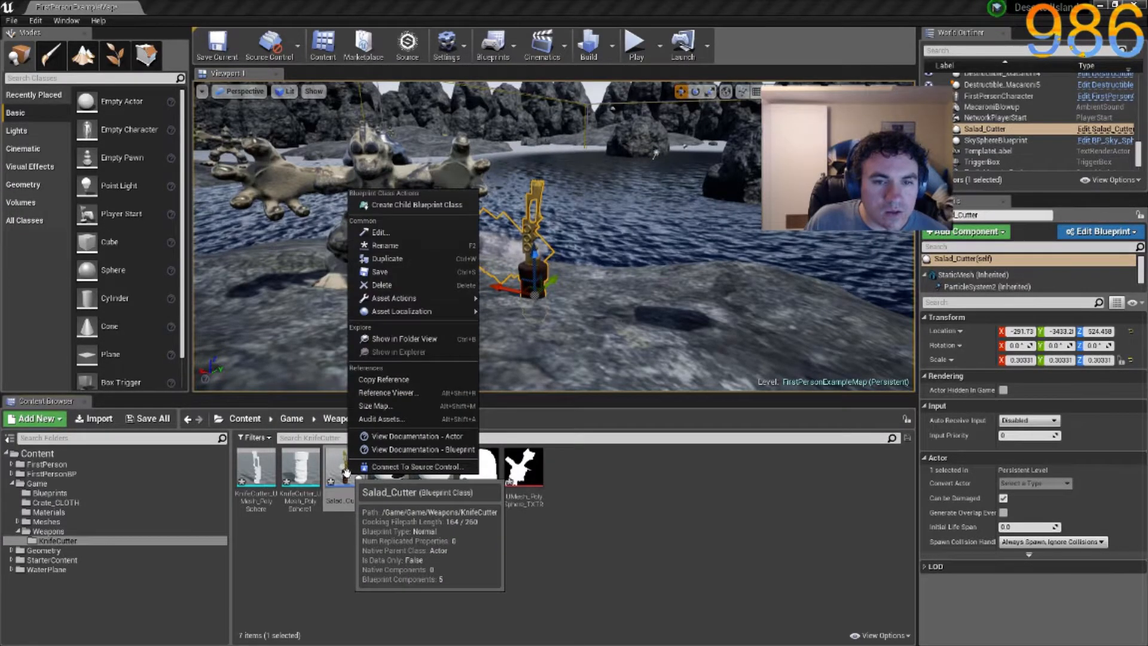
pyautogui.click(409, 264)
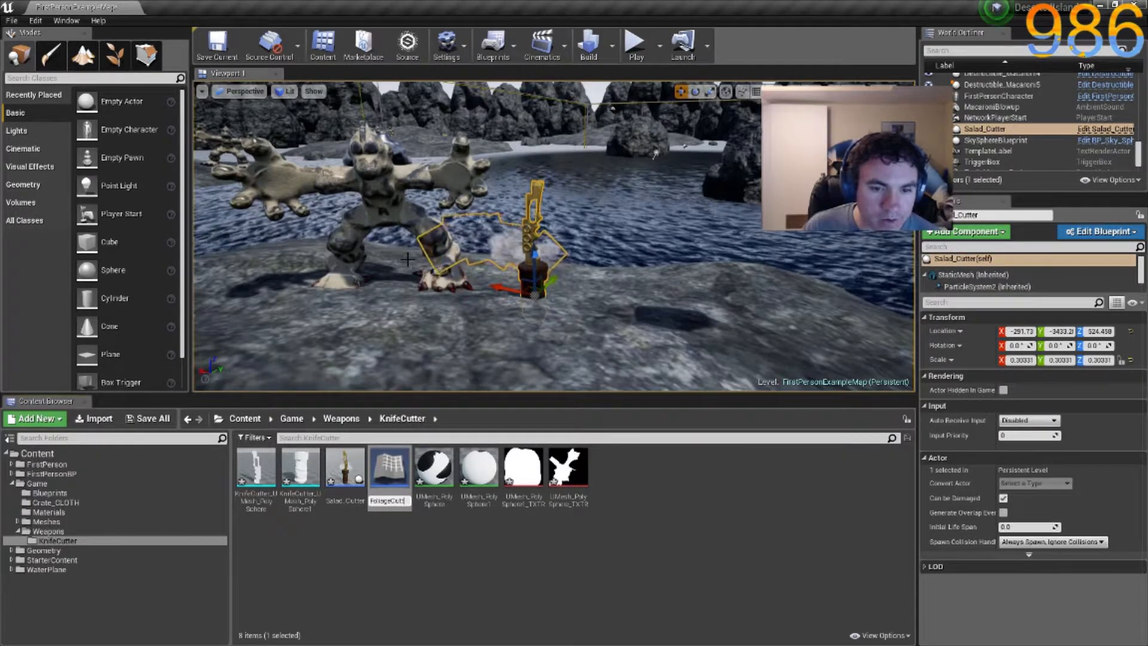
pyautogui.write('FoliageCutter')
pyautogui.press('Return')
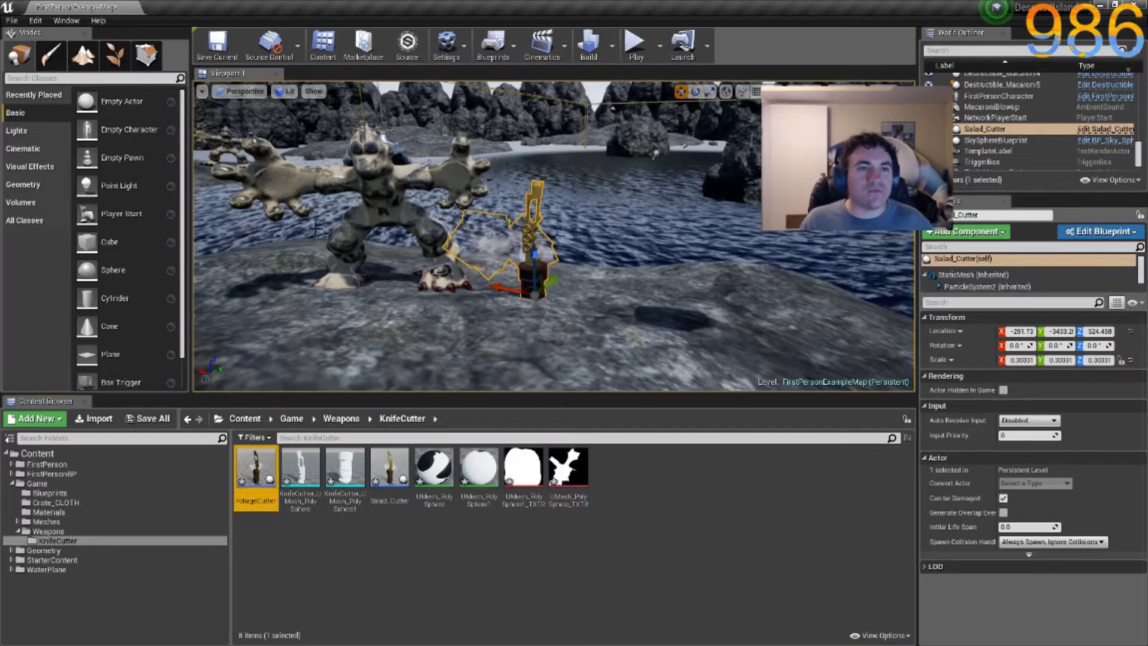
pyautogui.click(11, 21)
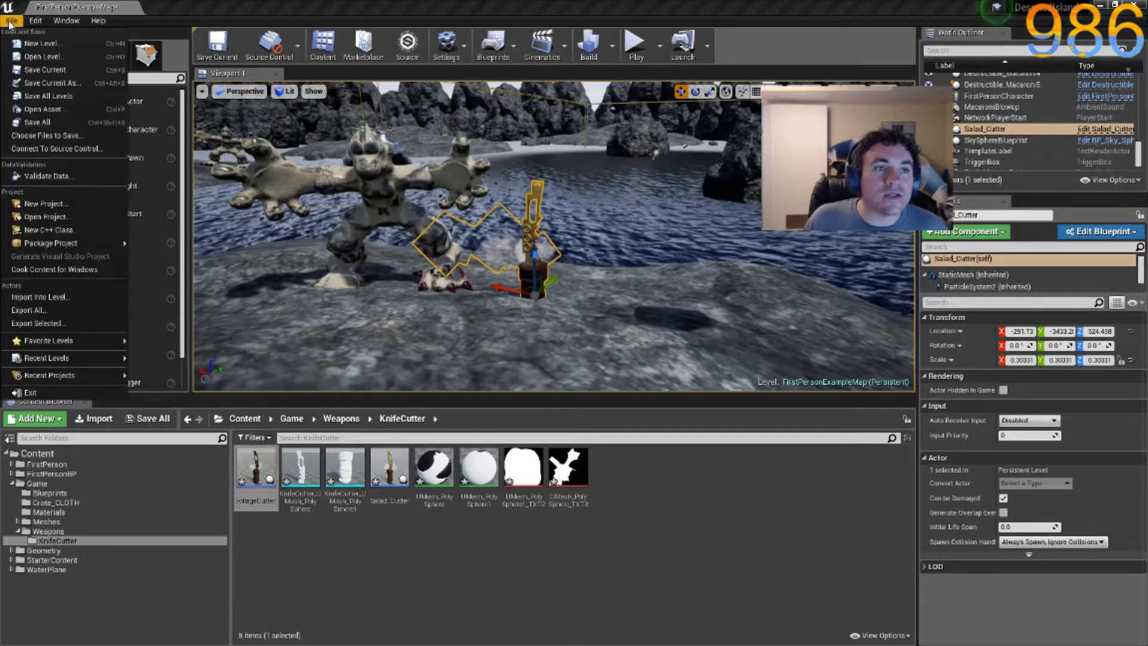
pyautogui.click(37, 122)
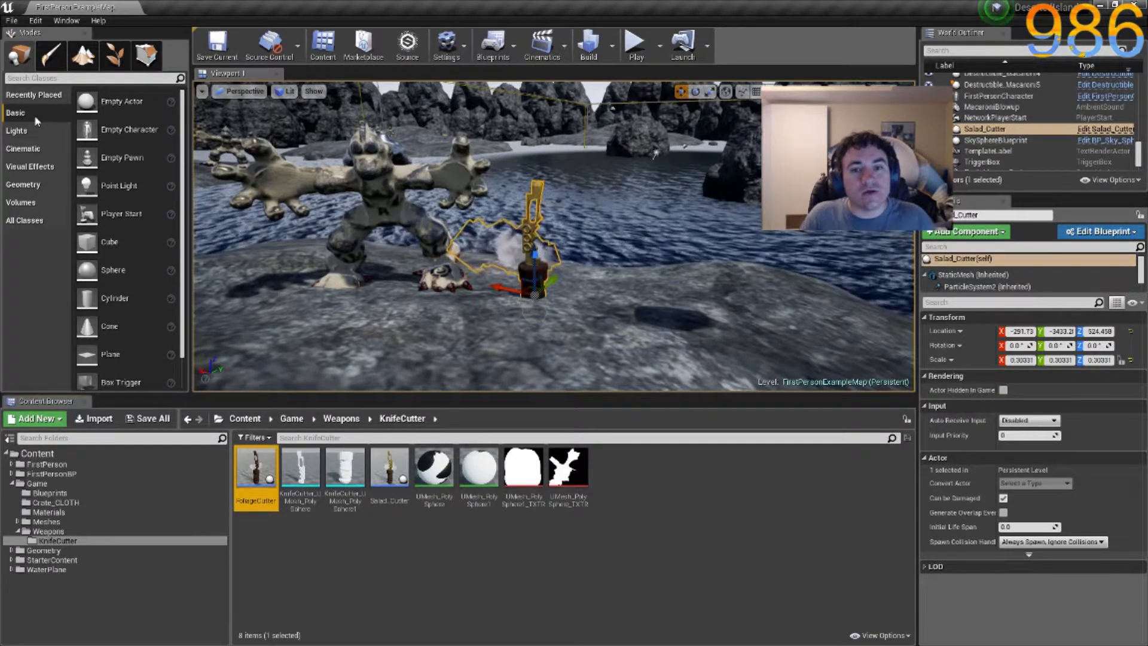
# Move the placed Salad_Cutter up to the creature's raised hand and tilt it so the creature appears to hold it.
pyautogui.scroll(3, 655, 153)
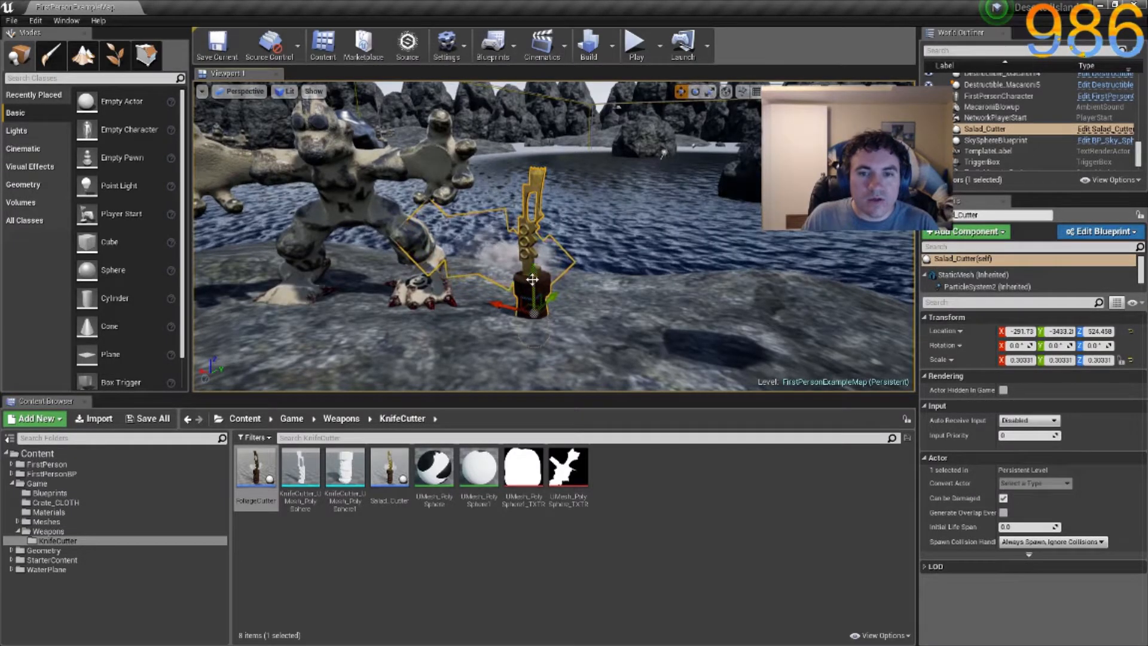
pyautogui.moveTo(526, 223); pyautogui.dragTo(468, 159)
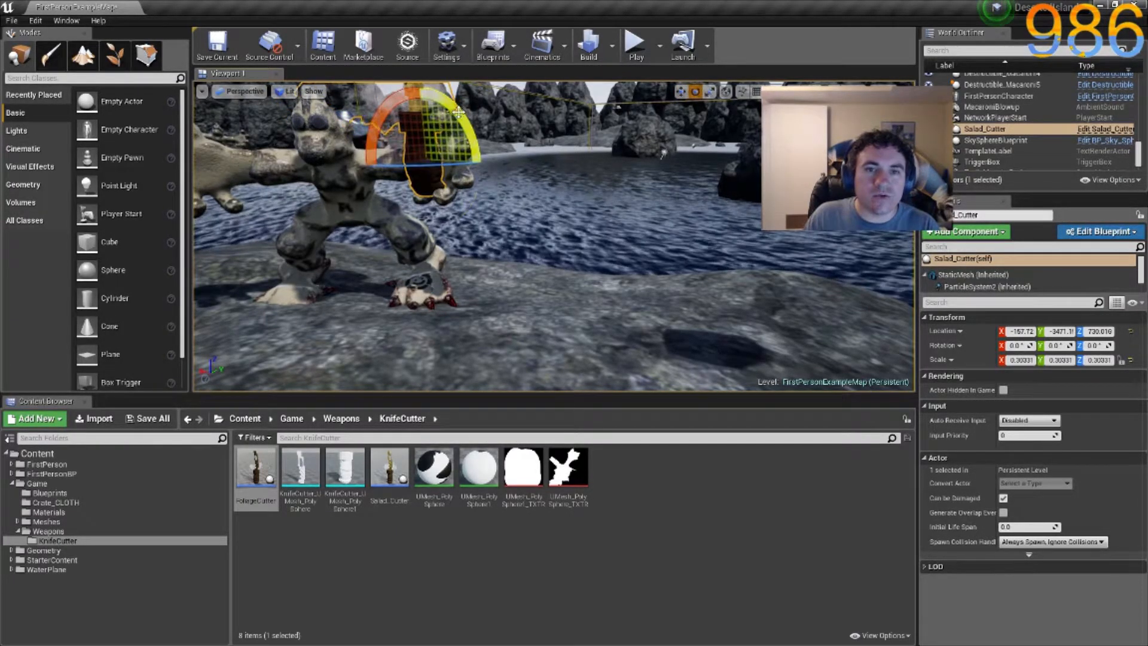
pyautogui.moveTo(465, 122); pyautogui.dragTo(445, 102)
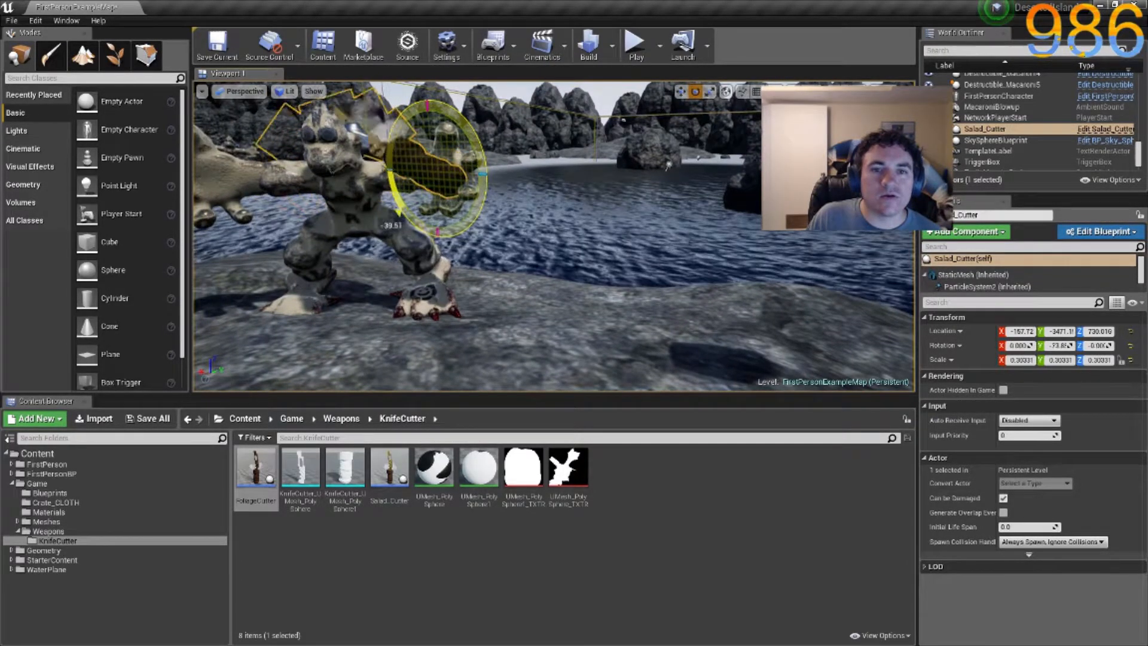
pyautogui.moveTo(391, 175); pyautogui.dragTo(392, 173)
pyautogui.moveTo(393, 174); pyautogui.dragTo(347, 138, button='right')
pyautogui.click(577, 177)
pyautogui.moveTo(577, 177); pyautogui.dragTo(481, 214, button='right')
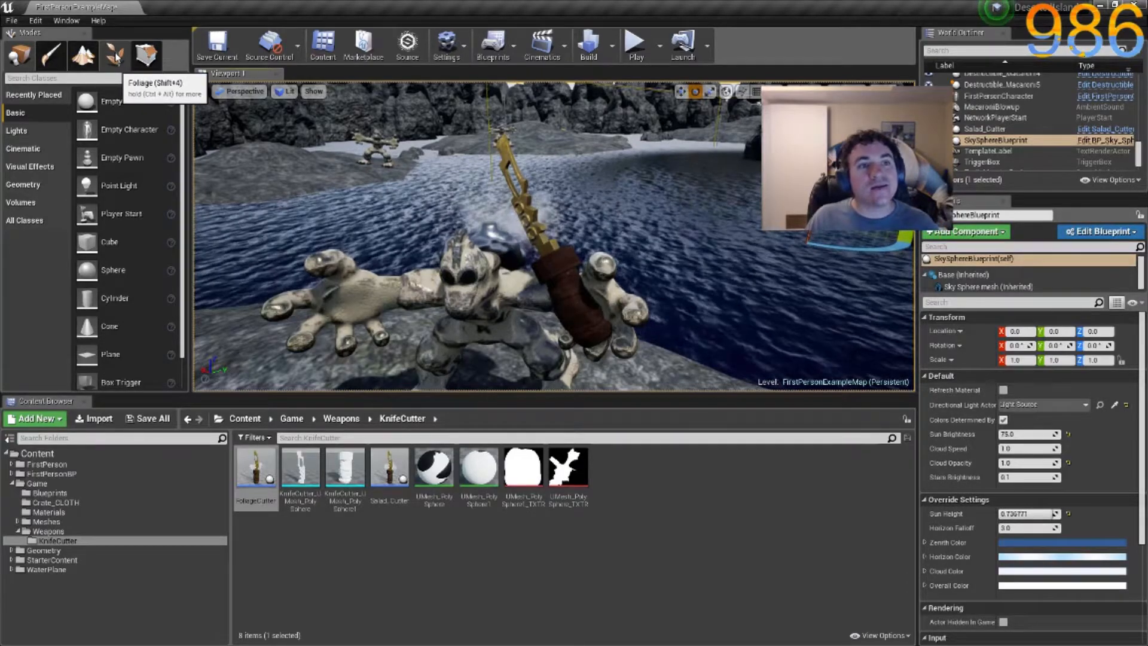
# Save all levels and assets and check the knife in the creature's hand up close.
pyautogui.click(12, 21)
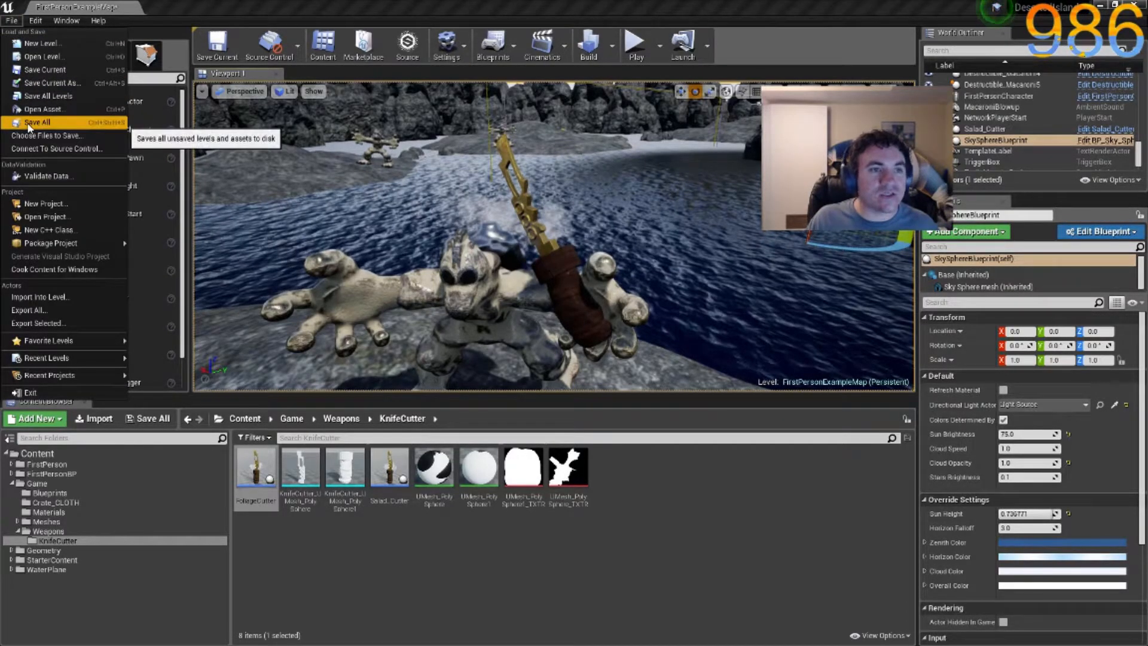
pyautogui.click(31, 129)
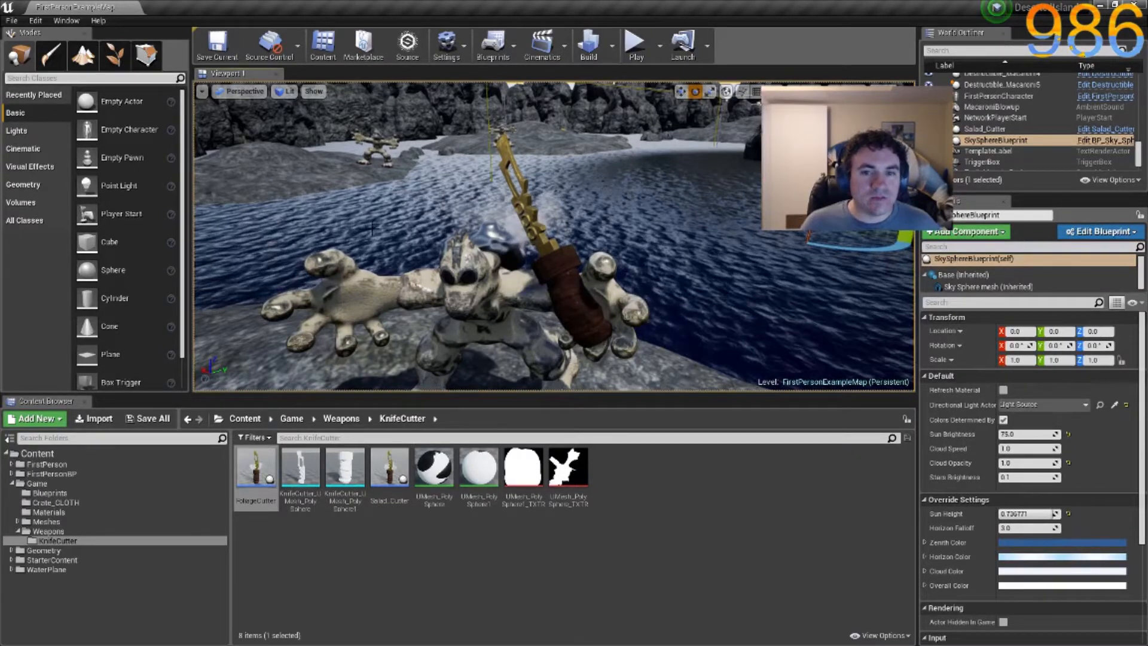
pyautogui.moveTo(477, 225)
pyautogui.mouseDown(button='right')
pyautogui.moveTo(485, 164)
pyautogui.moveTo(478, 220)
pyautogui.mouseUp(button='right')
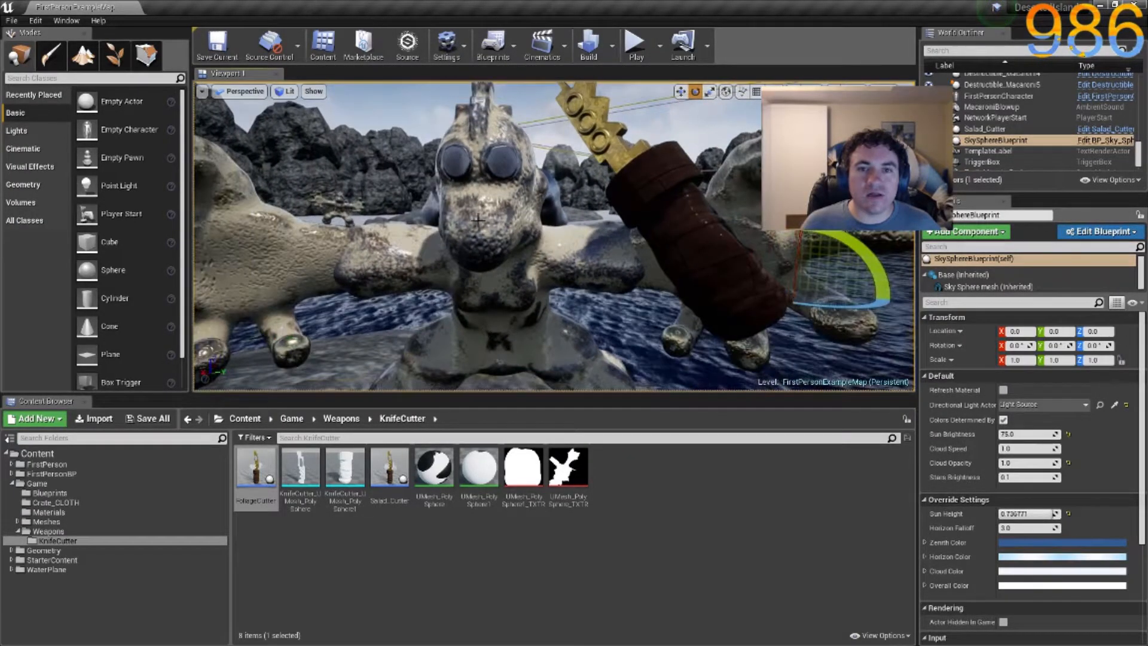
# Switch to Foliage mode and set the material slot of the KnifeCutter_UMesh_PolySphere static mesh to M_Metal_Steel in its mesh editor.
pyautogui.click(114, 56)
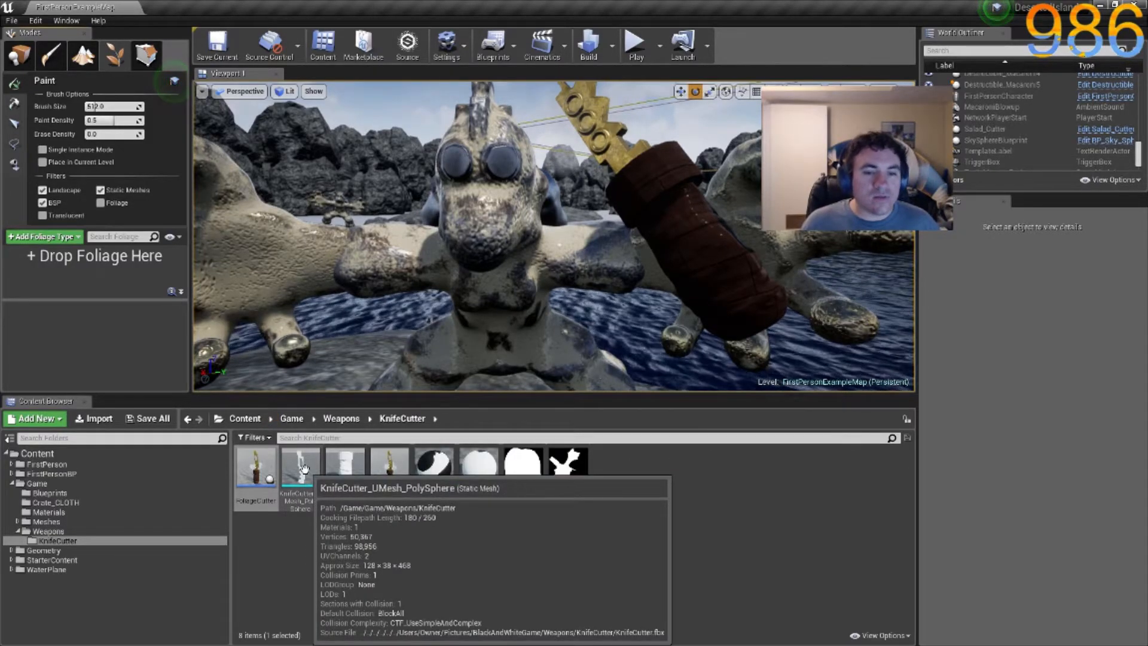
pyautogui.doubleClick(300, 466)
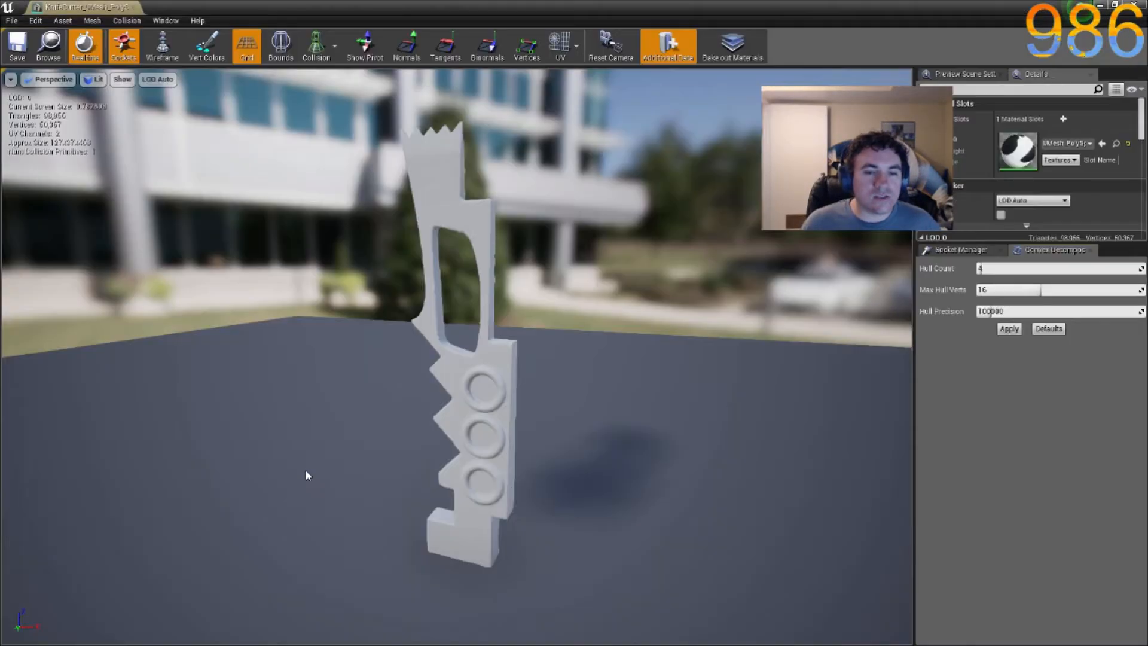
pyautogui.scroll(-2, 1113, 209)
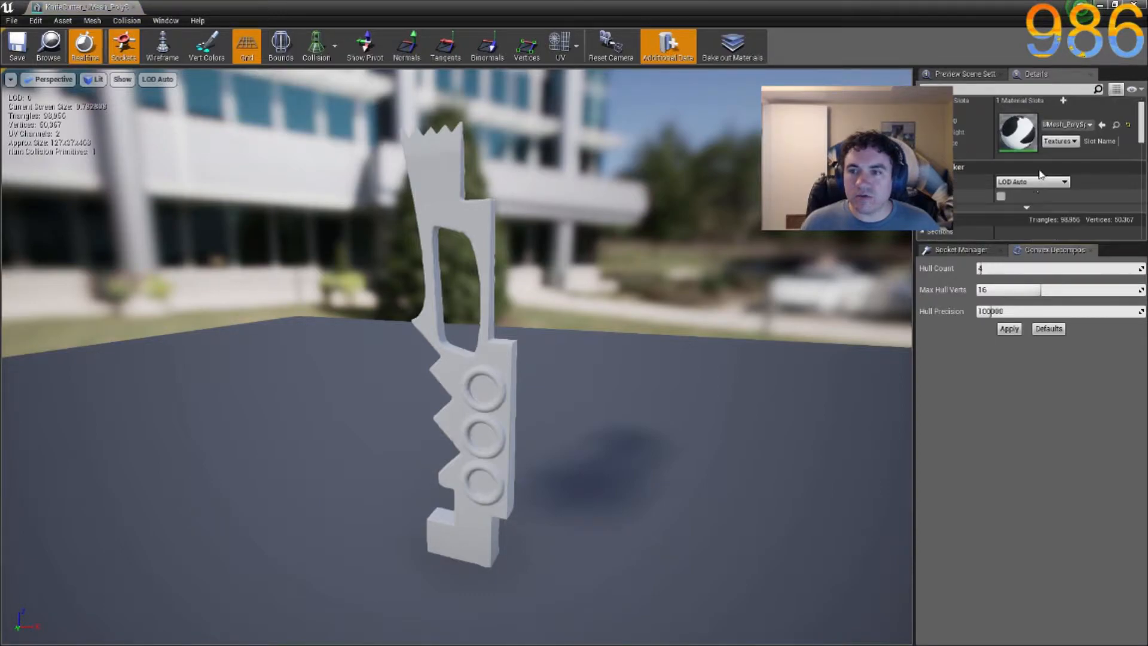
pyautogui.scroll(-2, 1117, 206)
pyautogui.moveTo(1107, 245); pyautogui.dragTo(1112, 529)
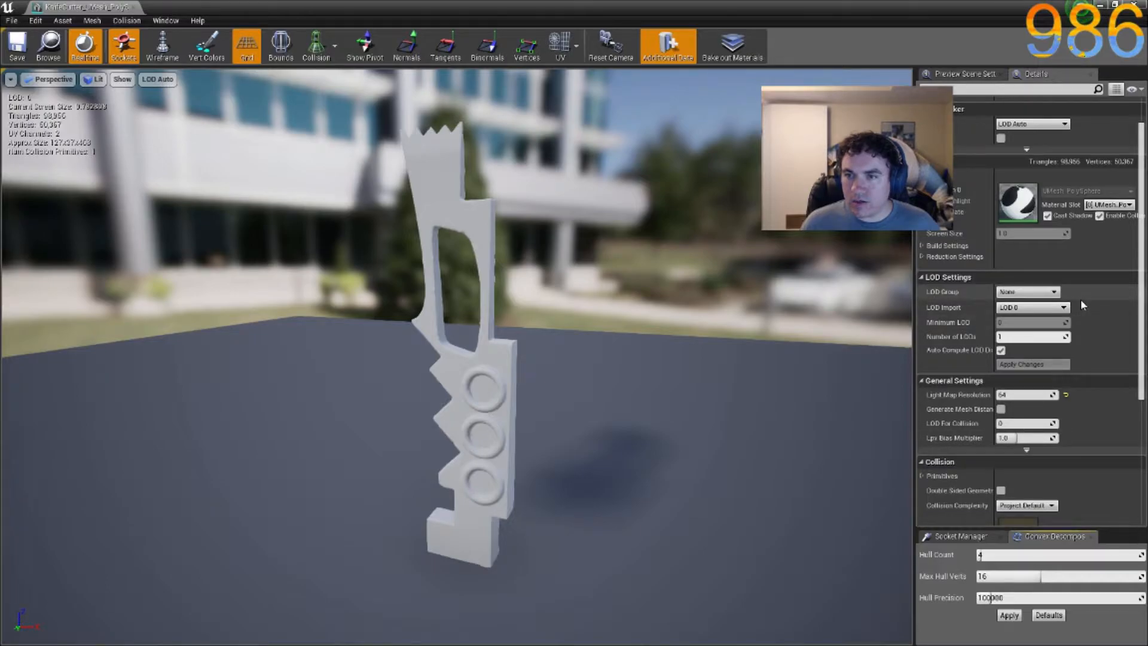
pyautogui.scroll(4, 1080, 299)
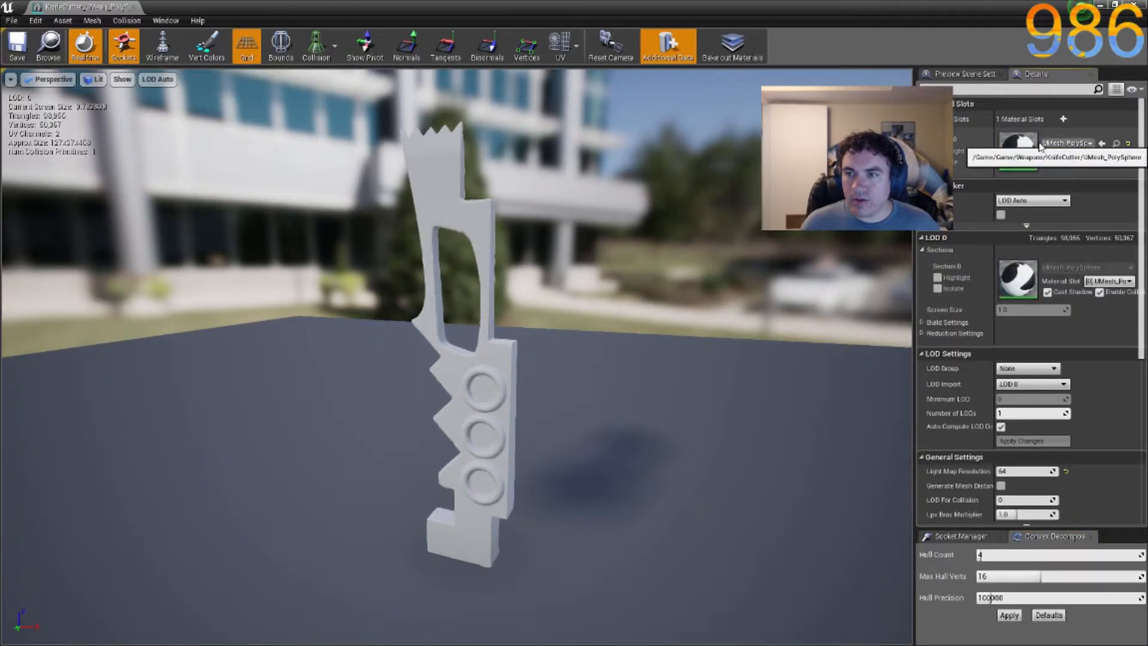
pyautogui.click(1058, 144)
pyautogui.write('metal')
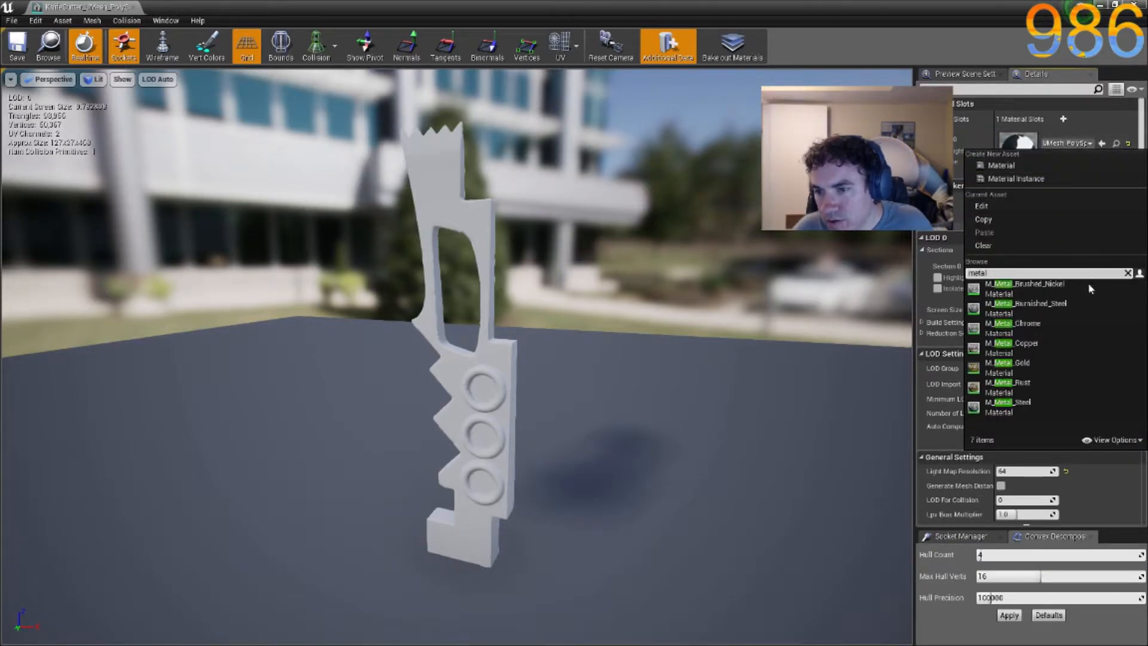
pyautogui.click(994, 408)
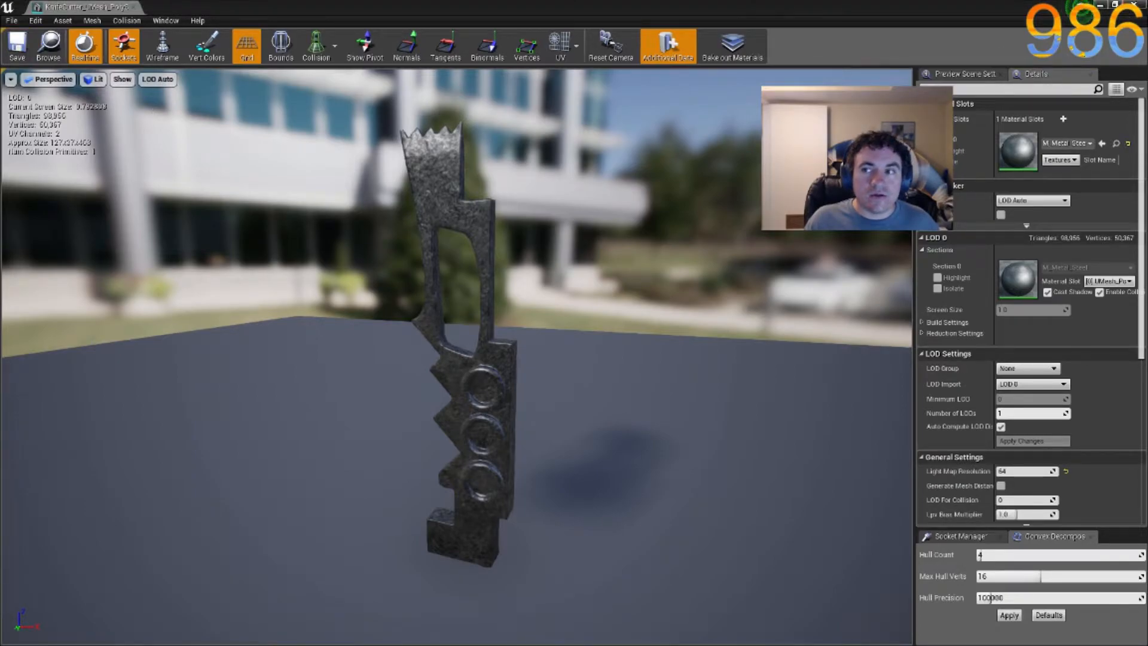
# Set the material slot of the KnifeCutter_UMesh_PolySphere1 handle mesh to M_Wood_Pine in its mesh editor.
pyautogui.click(1134, 5)
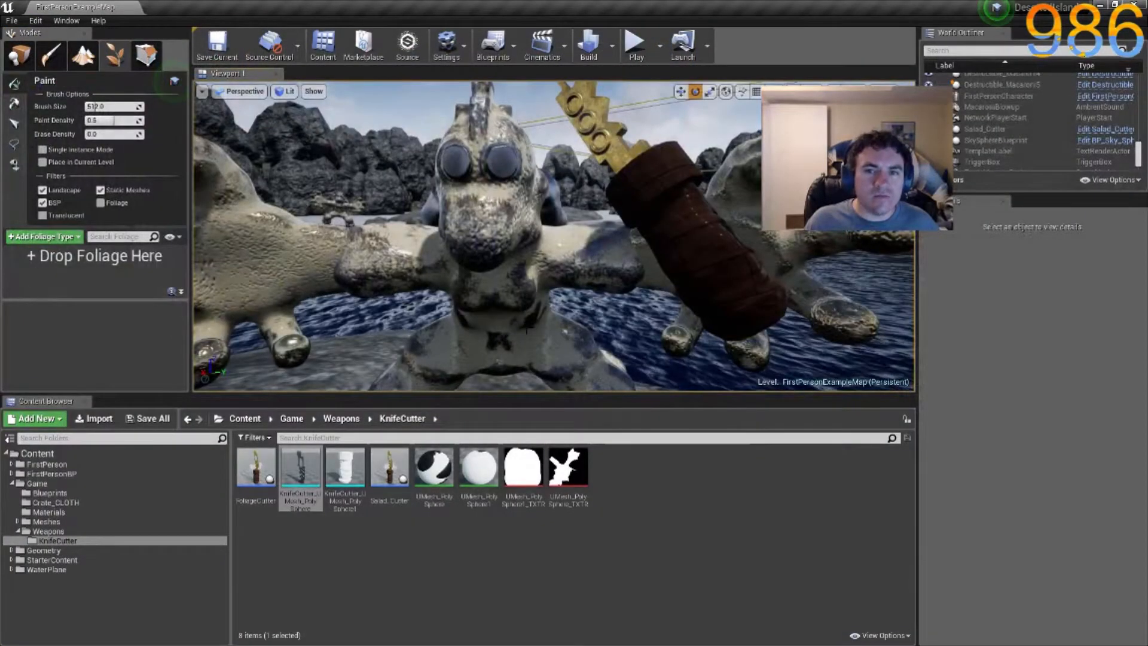
pyautogui.doubleClick(346, 472)
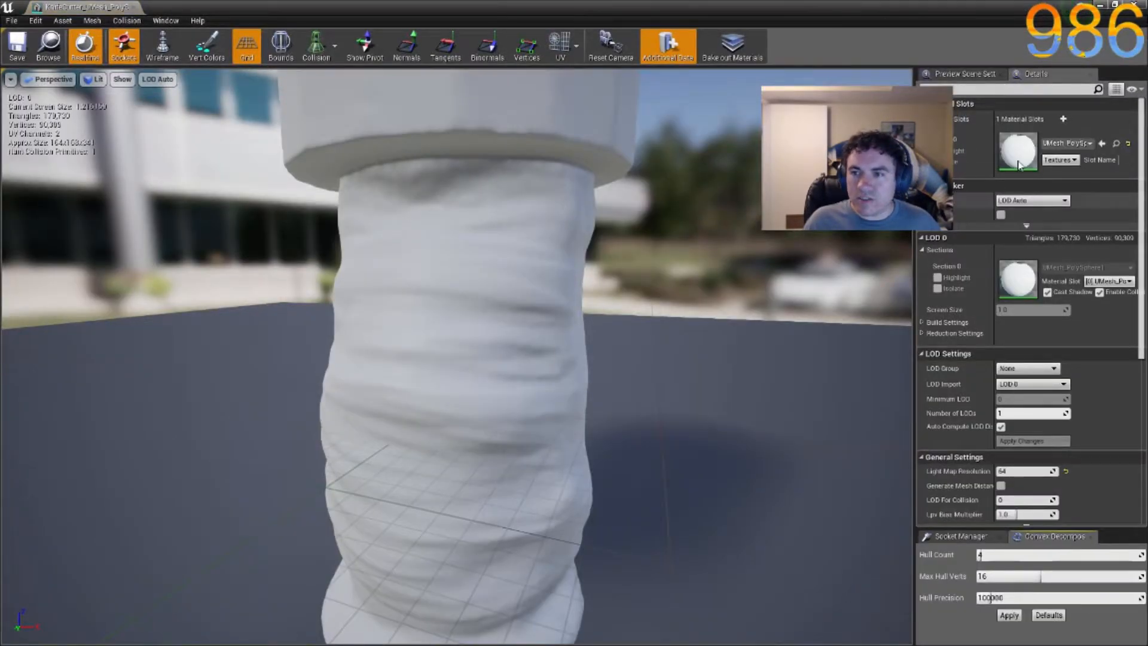
pyautogui.click(1070, 143)
pyautogui.write('wo')
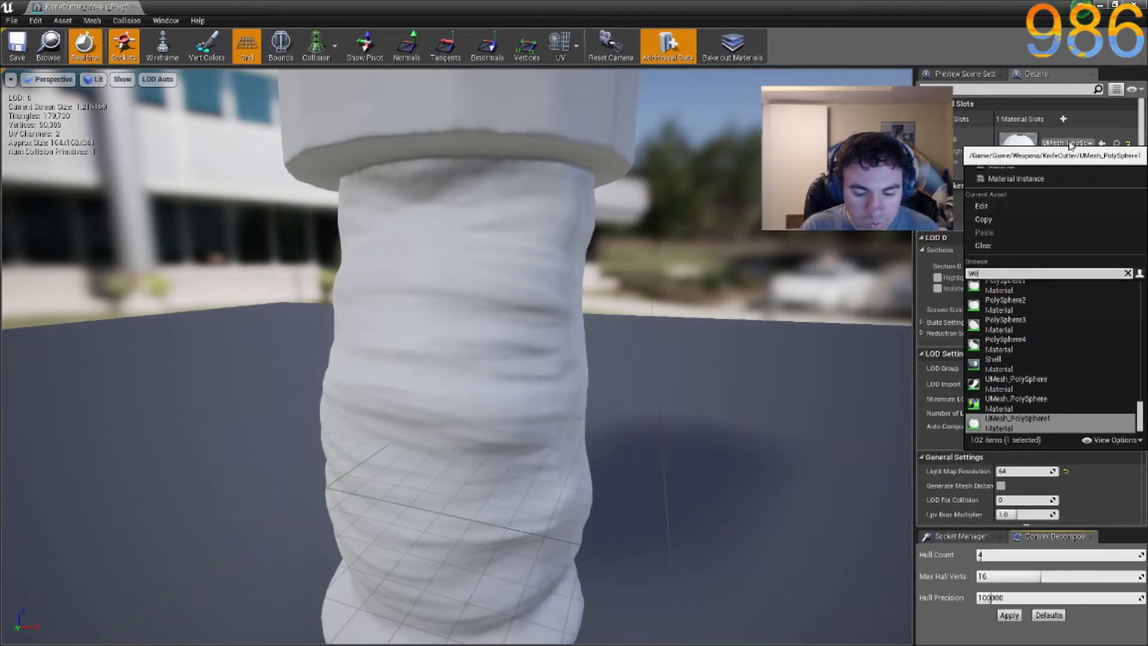
pyautogui.write('od')
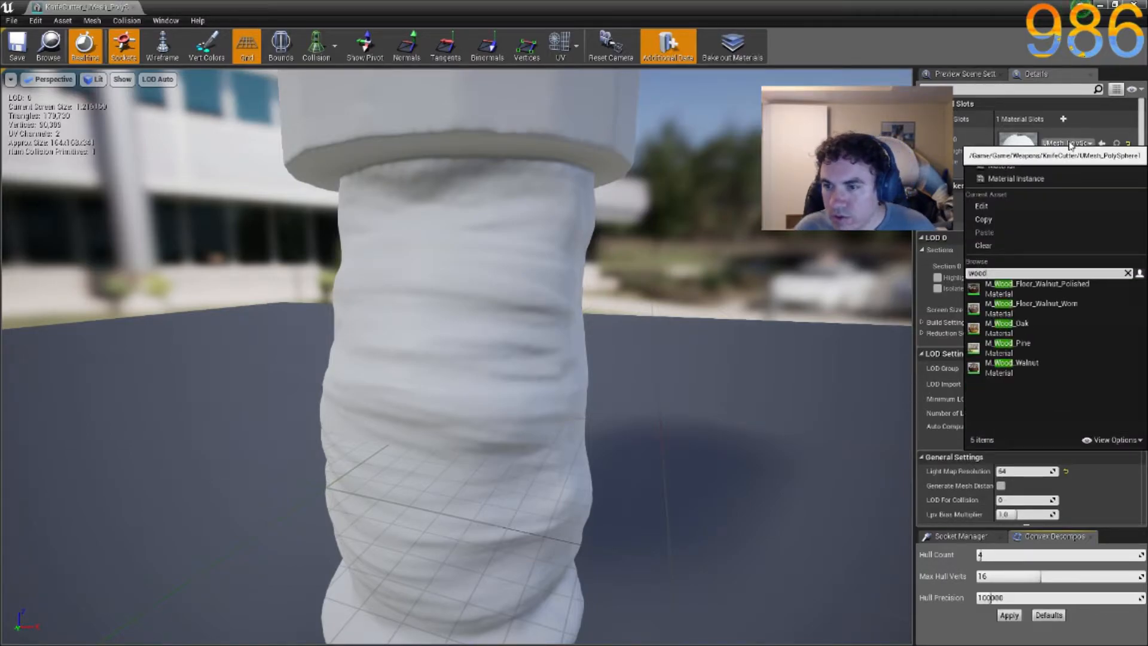
pyautogui.click(1004, 350)
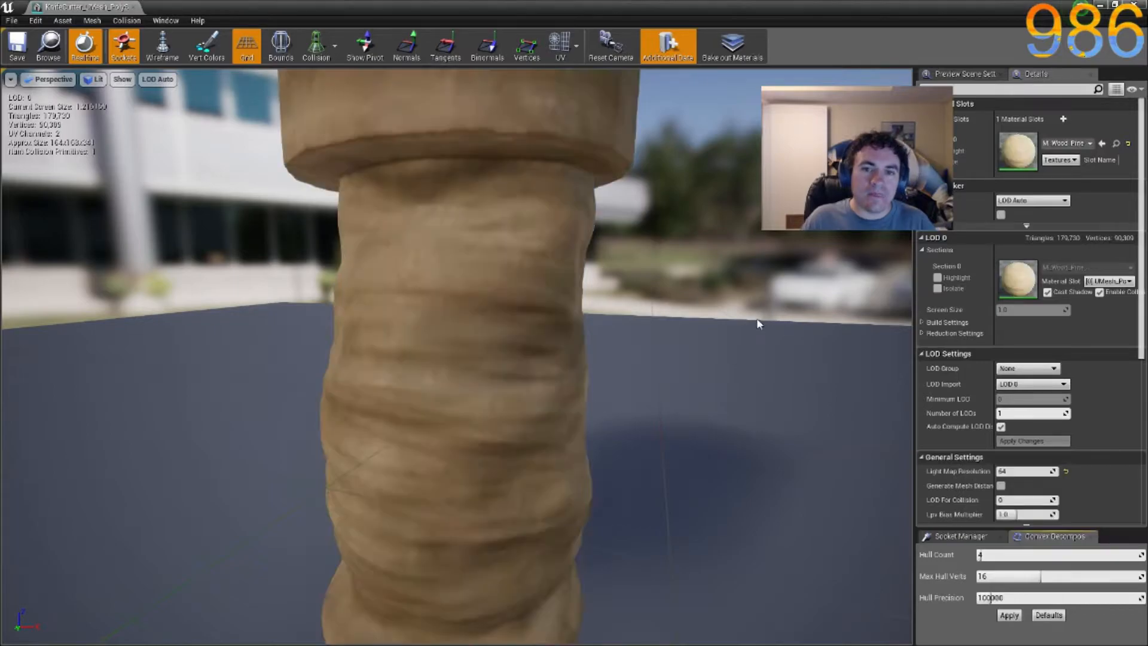
# Examine the pine wood grain on the handle mesh from several distances and close the mesh editor.
pyautogui.moveTo(749, 320); pyautogui.dragTo(757, 371)
pyautogui.press('s')
pyautogui.moveTo(530, 305); pyautogui.dragTo(544, 308, button='right')
pyautogui.press('w')
pyautogui.press('a')
pyautogui.moveTo(697, 321); pyautogui.dragTo(697, 321, button='right')
pyautogui.press('a')
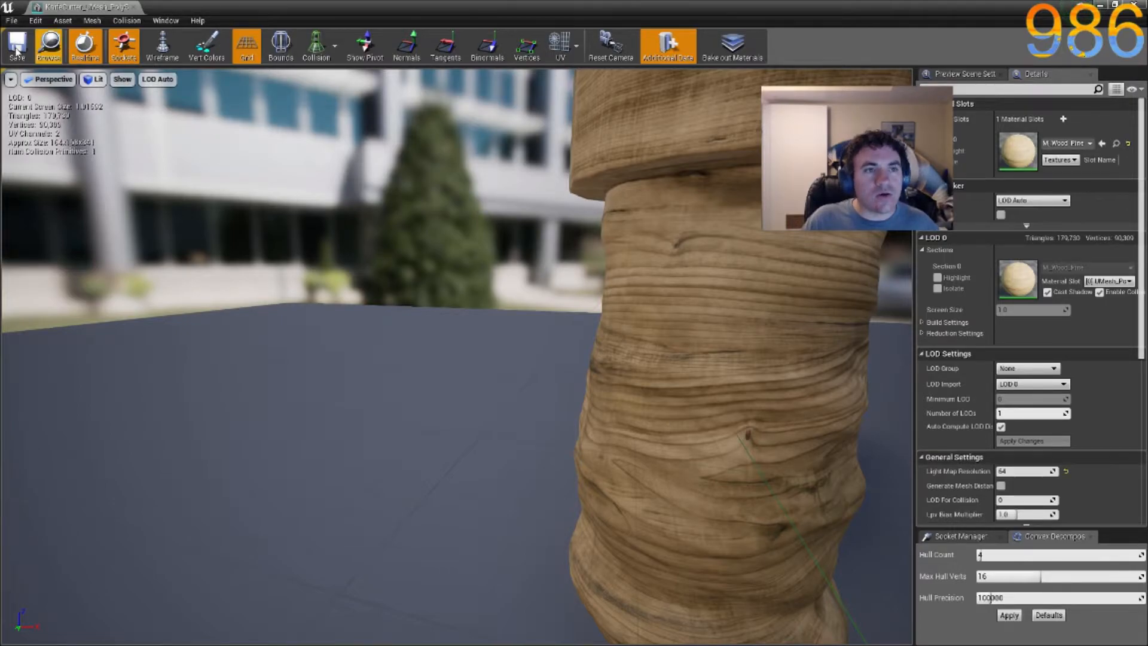
pyautogui.click(1133, 5)
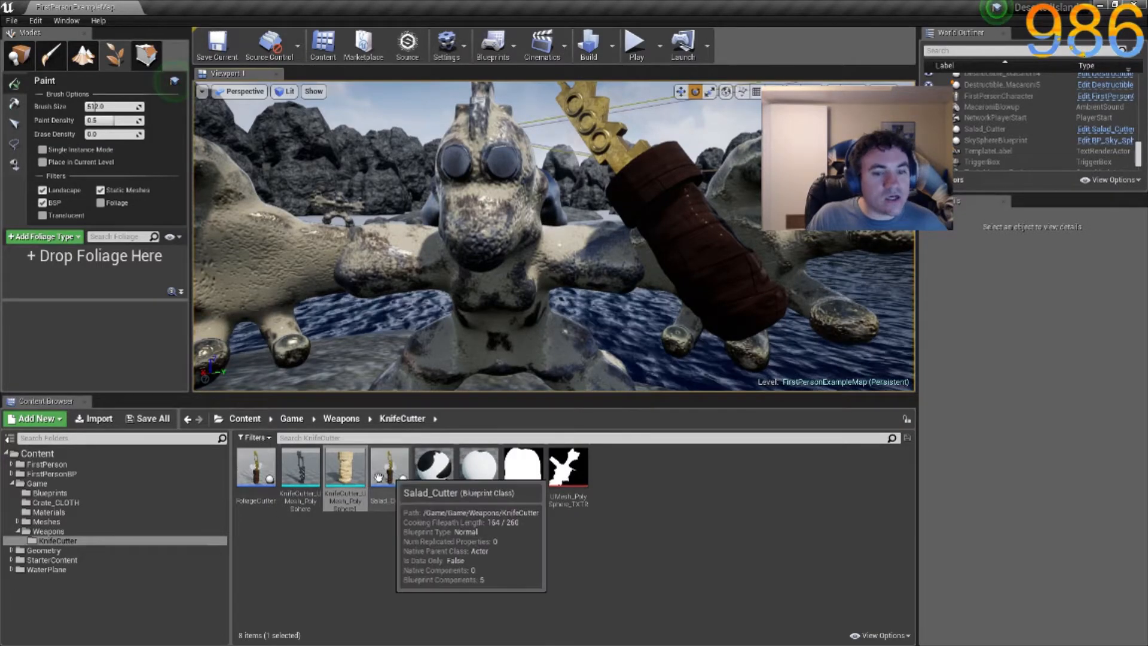
# Try to add the FoliageCutter Blueprint as a foliage type.
pyautogui.moveTo(256, 469); pyautogui.dragTo(113, 269)
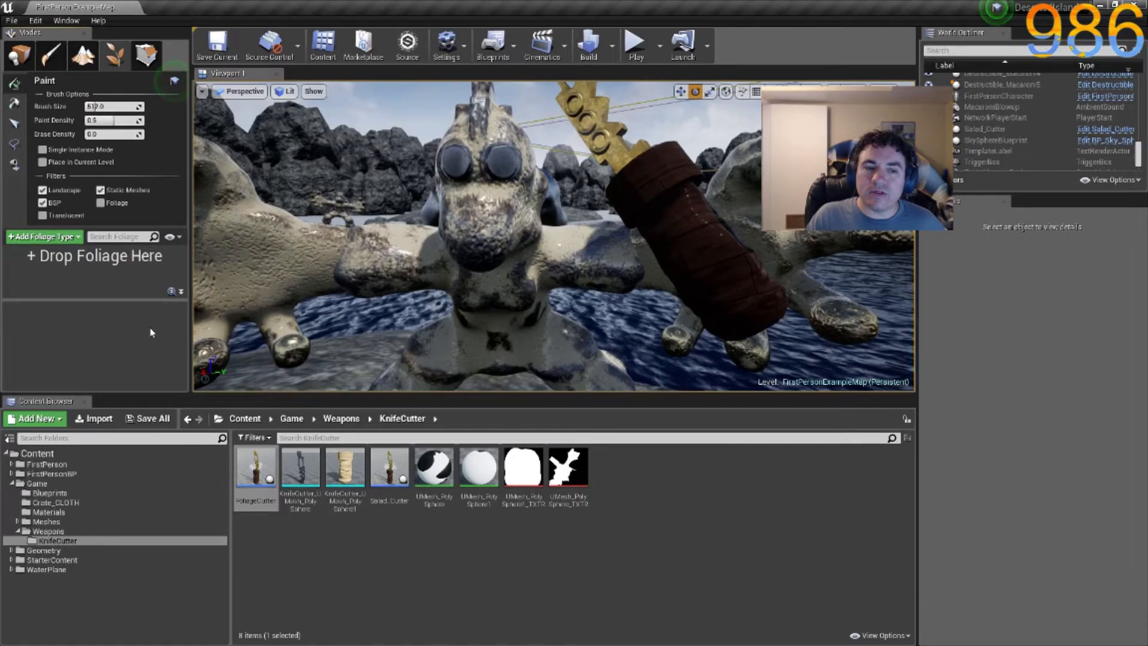
pyautogui.moveTo(256, 473); pyautogui.dragTo(46, 262)
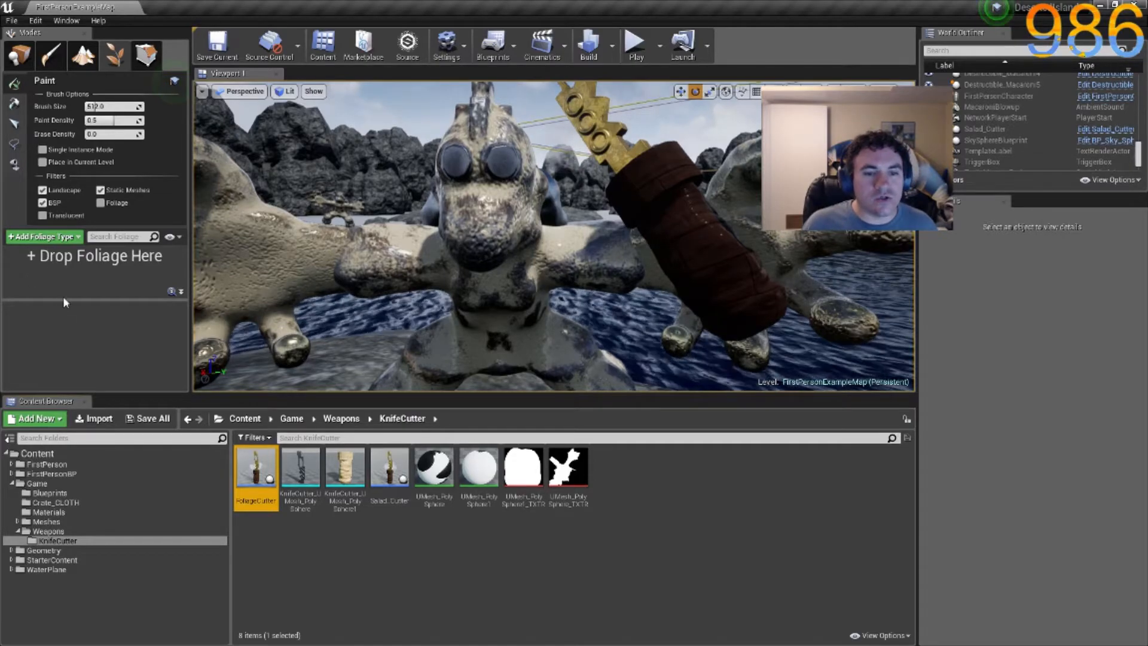
# Add the KnifeCutter_UMesh_PolySphere and KnifeCutter_UMesh_PolySphere1 static meshes as foliage types.
pyautogui.click(301, 472)
pyautogui.moveTo(300, 473); pyautogui.dragTo(73, 272)
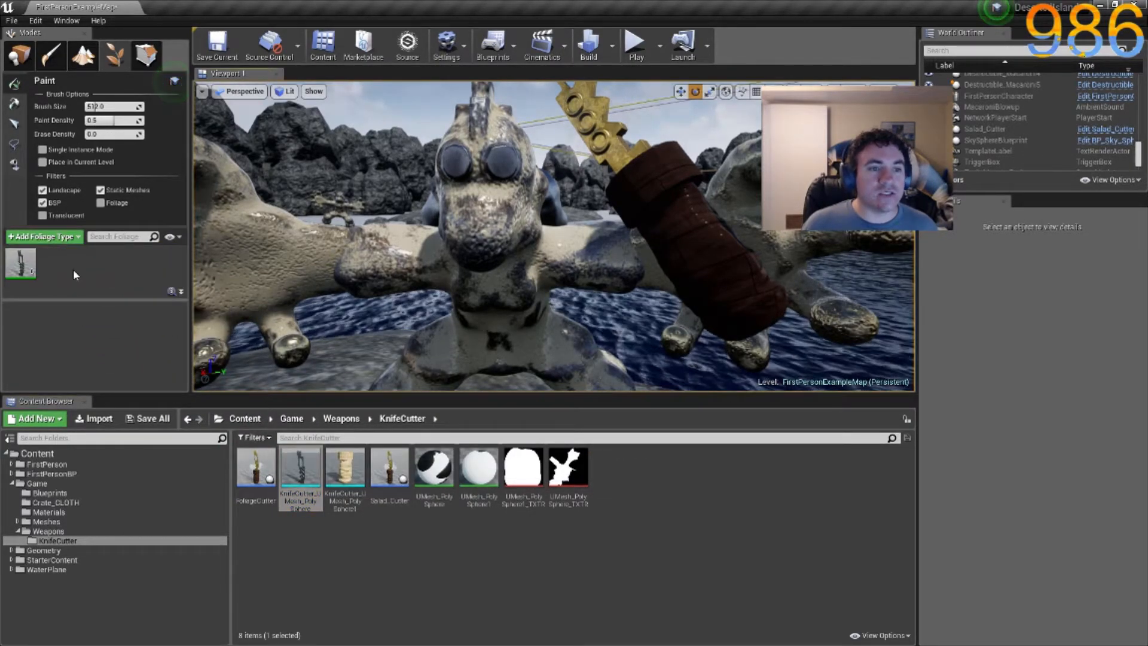
pyautogui.moveTo(345, 472); pyautogui.dragTo(90, 267)
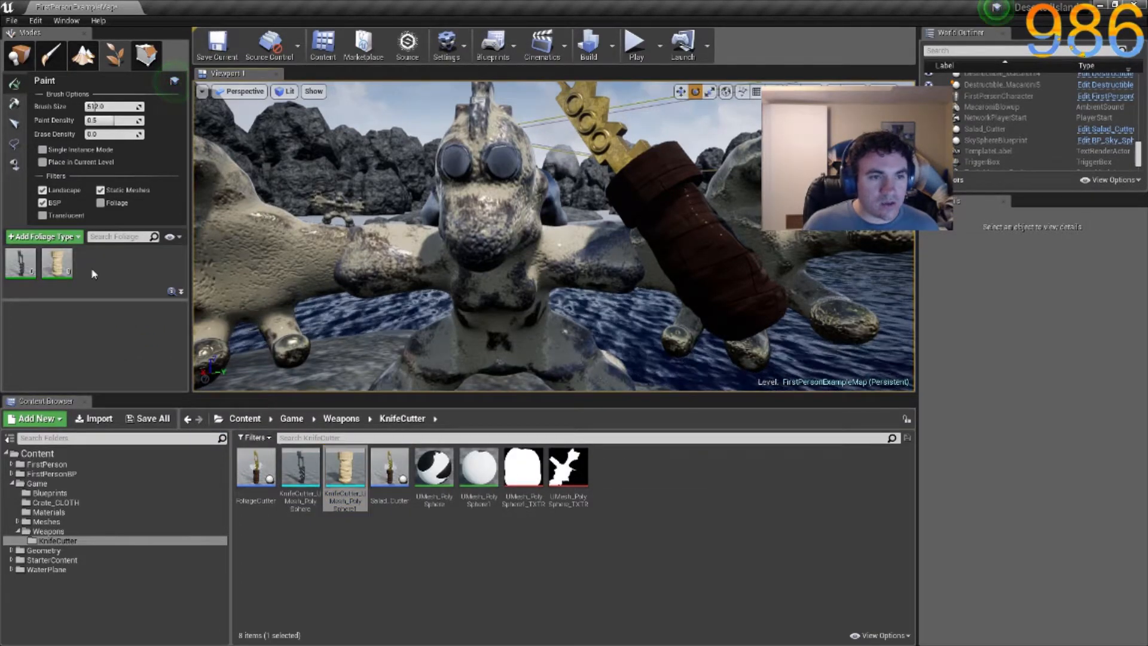
# Paint both knife meshes as foliage across the rock beside the water with the 512 brush at 0.5 density.
pyautogui.moveTo(439, 246); pyautogui.dragTo(251, 317, button='right')
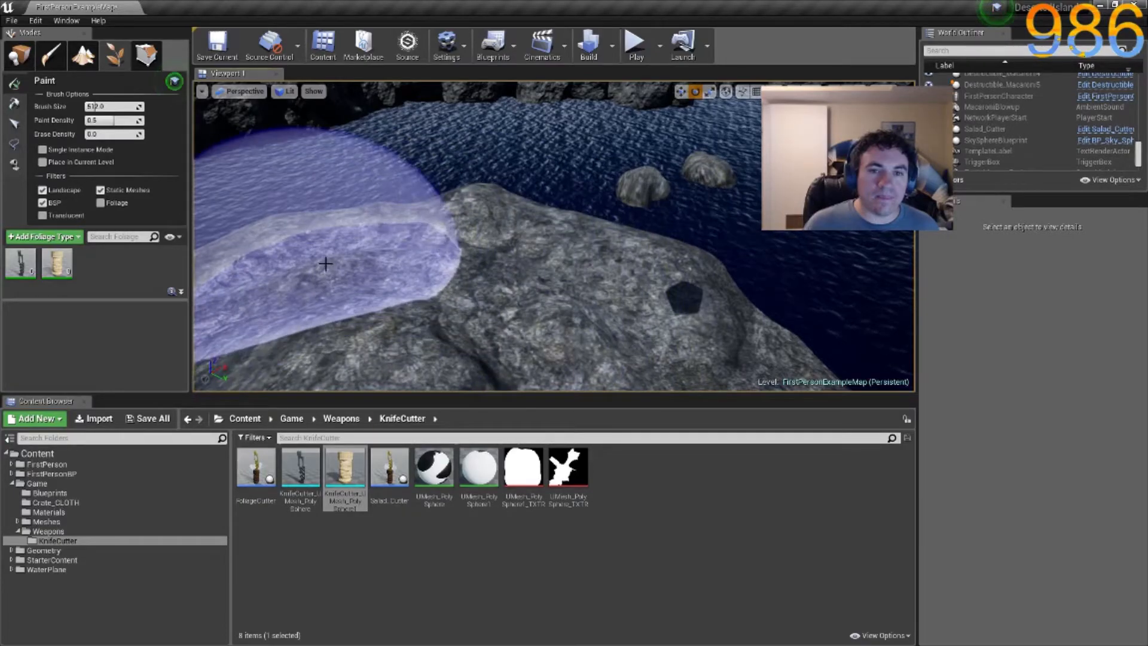
pyautogui.moveTo(397, 257)
pyautogui.mouseDown()
pyautogui.moveTo(502, 263)
pyautogui.moveTo(671, 310)
pyautogui.mouseUp()
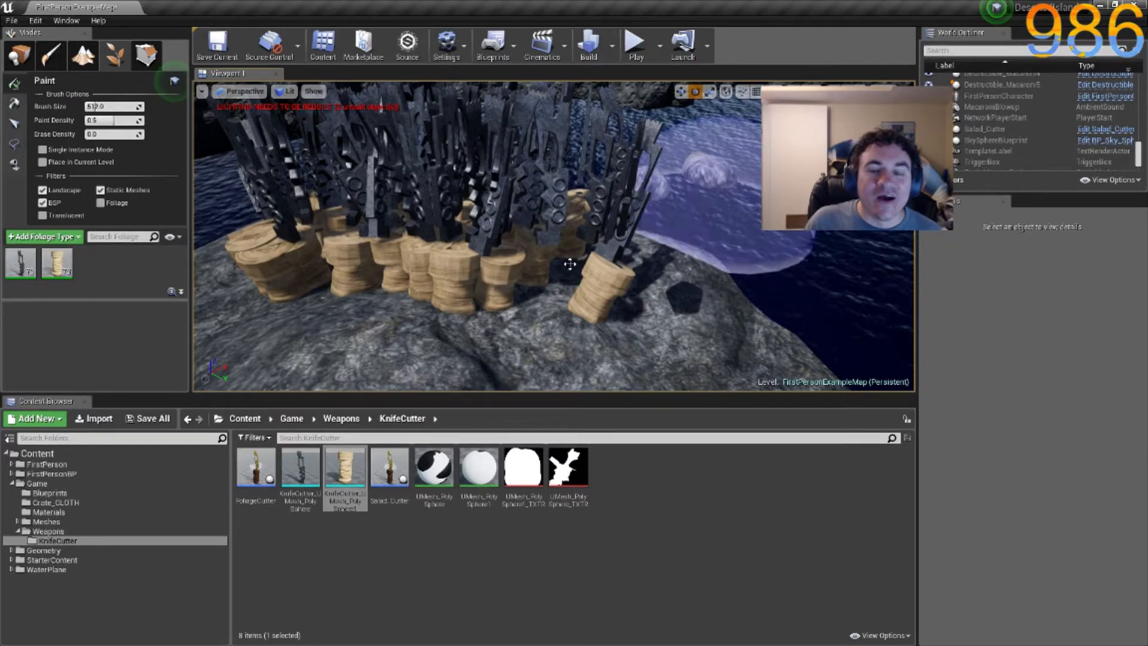
pyautogui.moveTo(578, 260)
pyautogui.mouseDown(button='right')
pyautogui.moveTo(520, 147)
pyautogui.moveTo(544, 171)
pyautogui.mouseUp(button='right')
pyautogui.press('w')
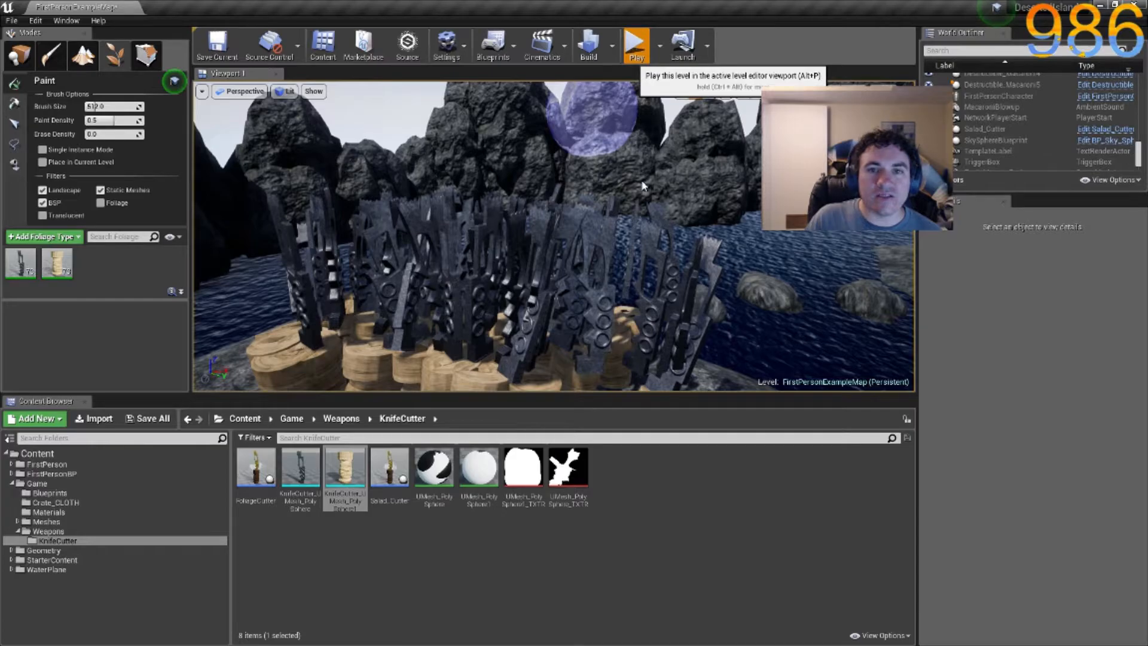
# Play the level, walk up to and among the painted knives to inspect them, and stop the session.
pyautogui.press('s')
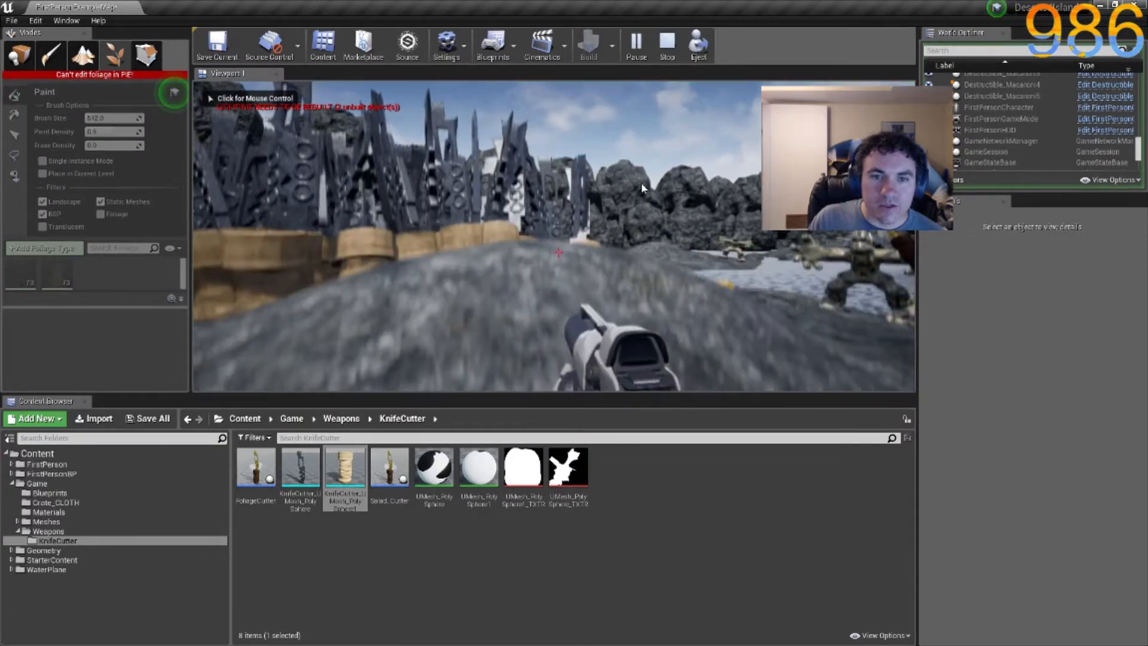
pyautogui.click(554, 236)
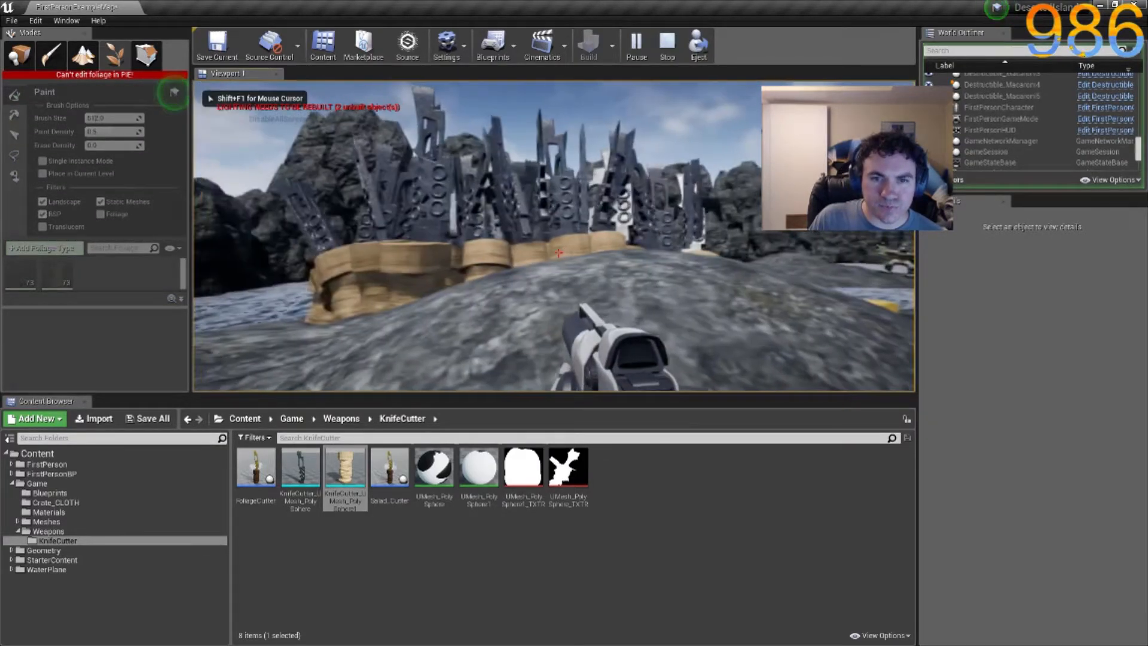
pyautogui.press('w')
pyautogui.press('w')
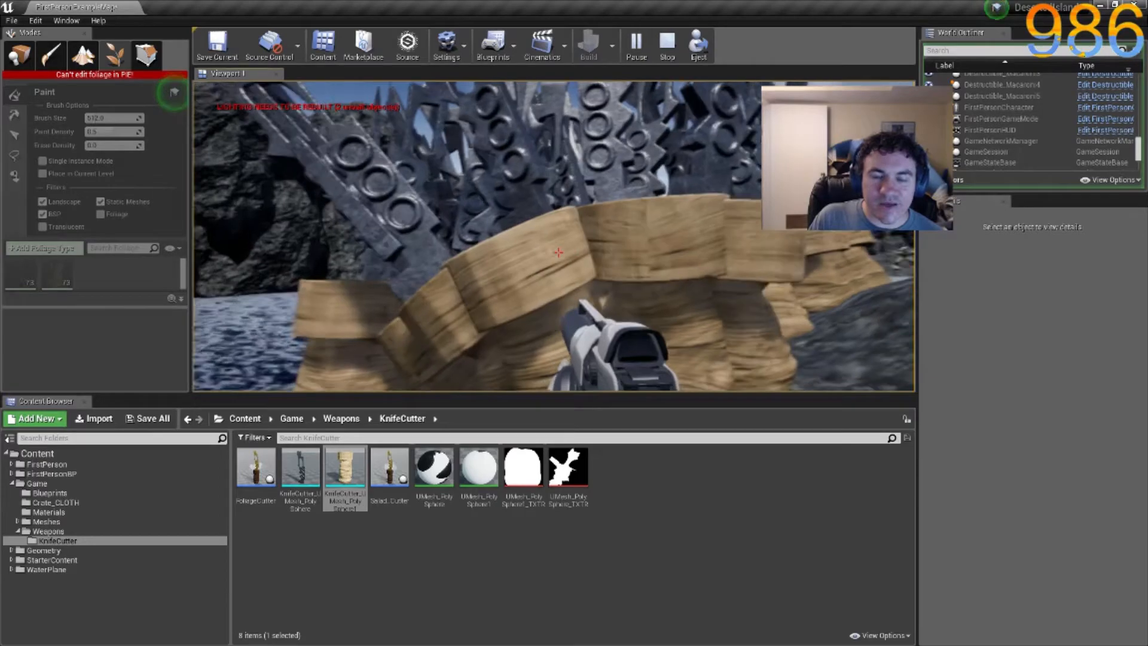
pyautogui.press('a')
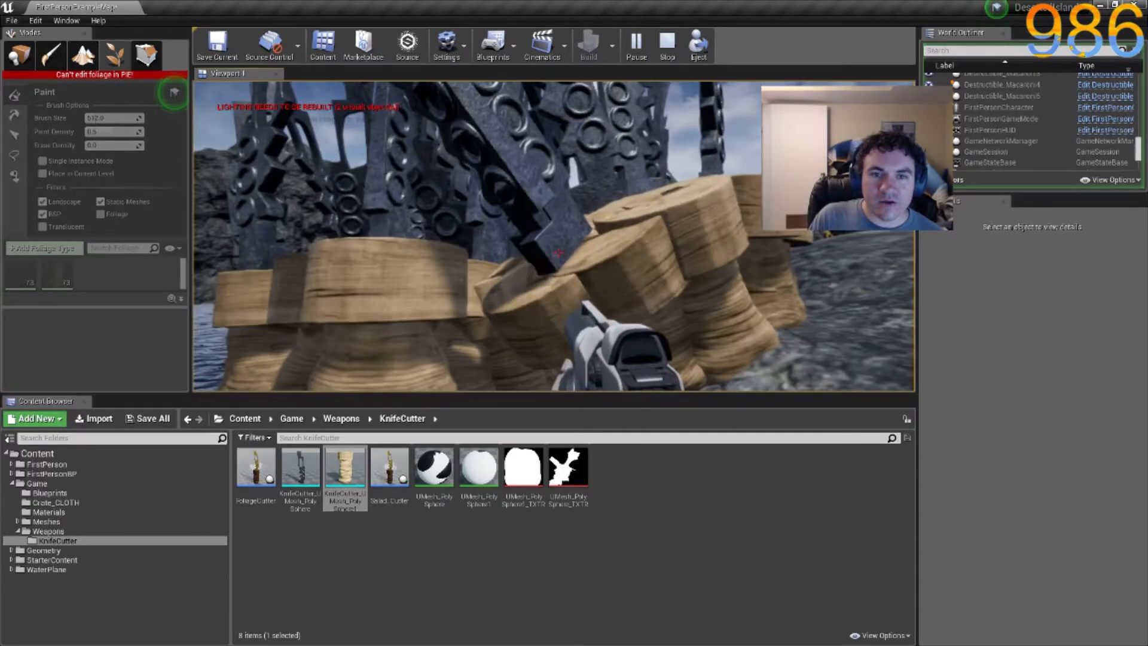
pyautogui.press('w')
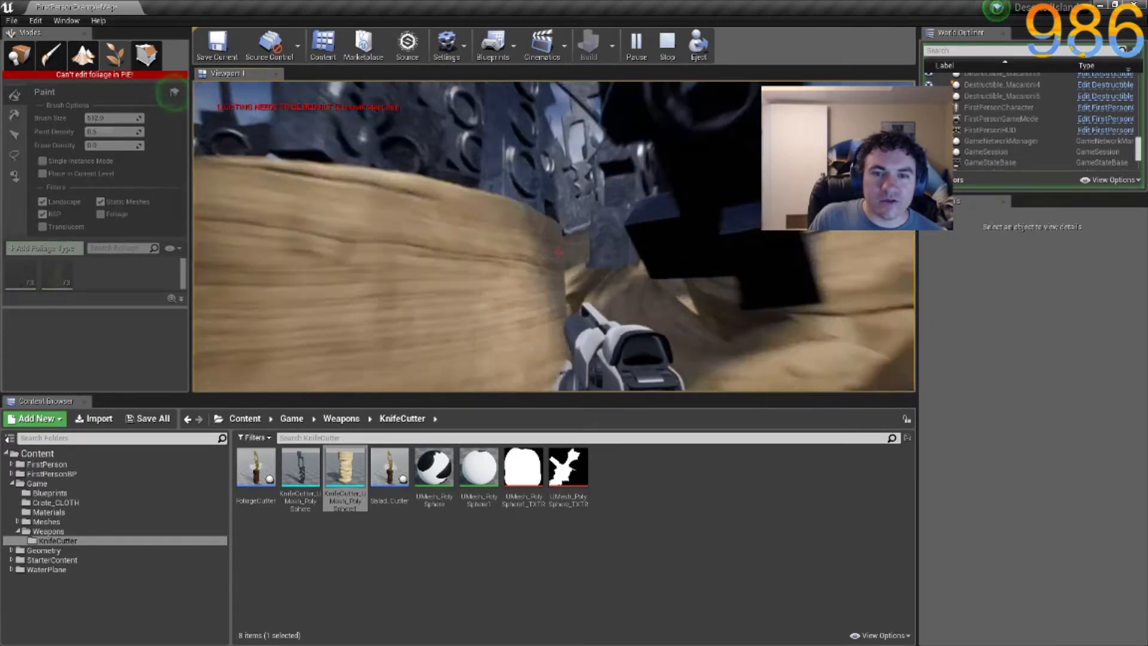
pyautogui.press('w')
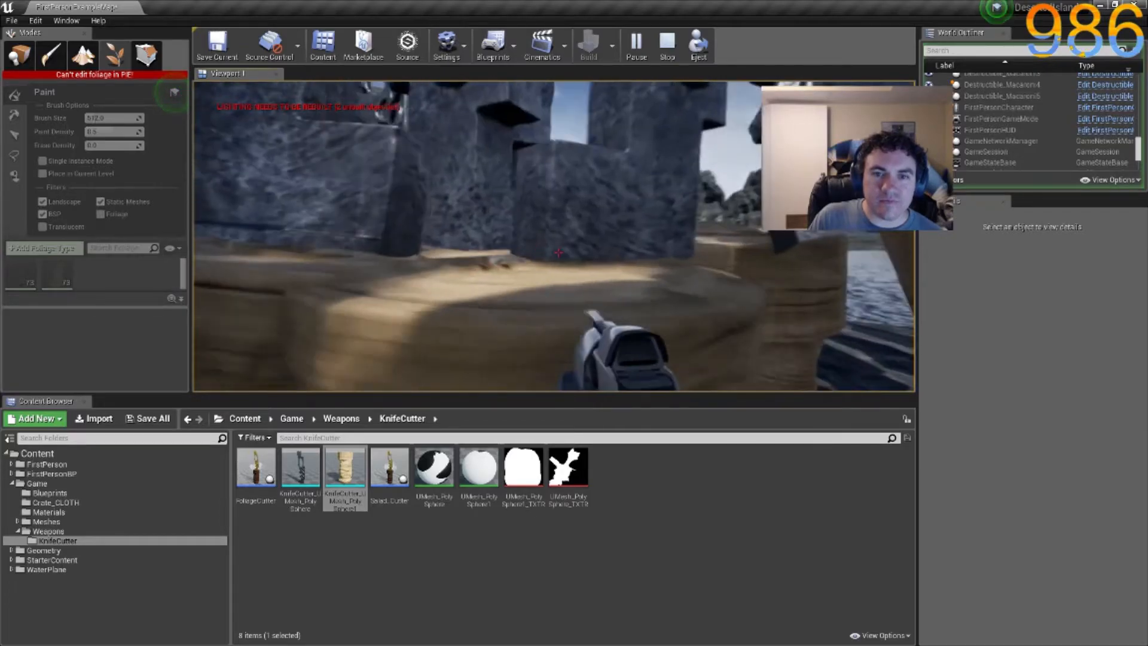
pyautogui.press('s')
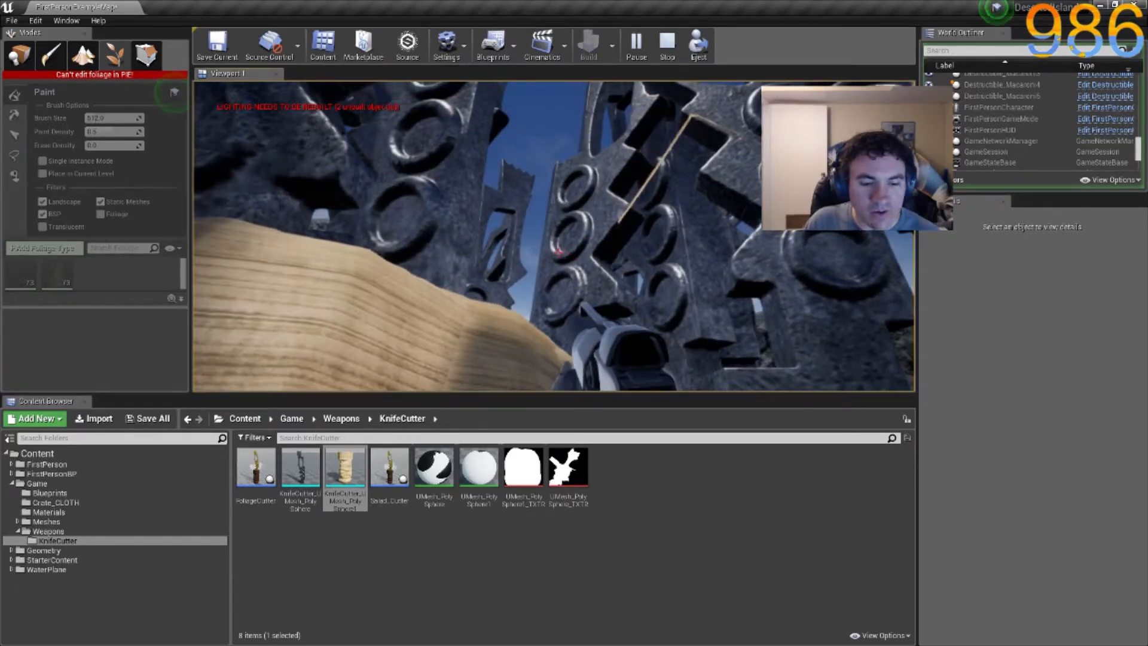
pyautogui.press('Escape')
# Enlarge the level viewport, detach it into its own window and maximize it.
pyautogui.moveTo(600, 394); pyautogui.dragTo(617, 477)
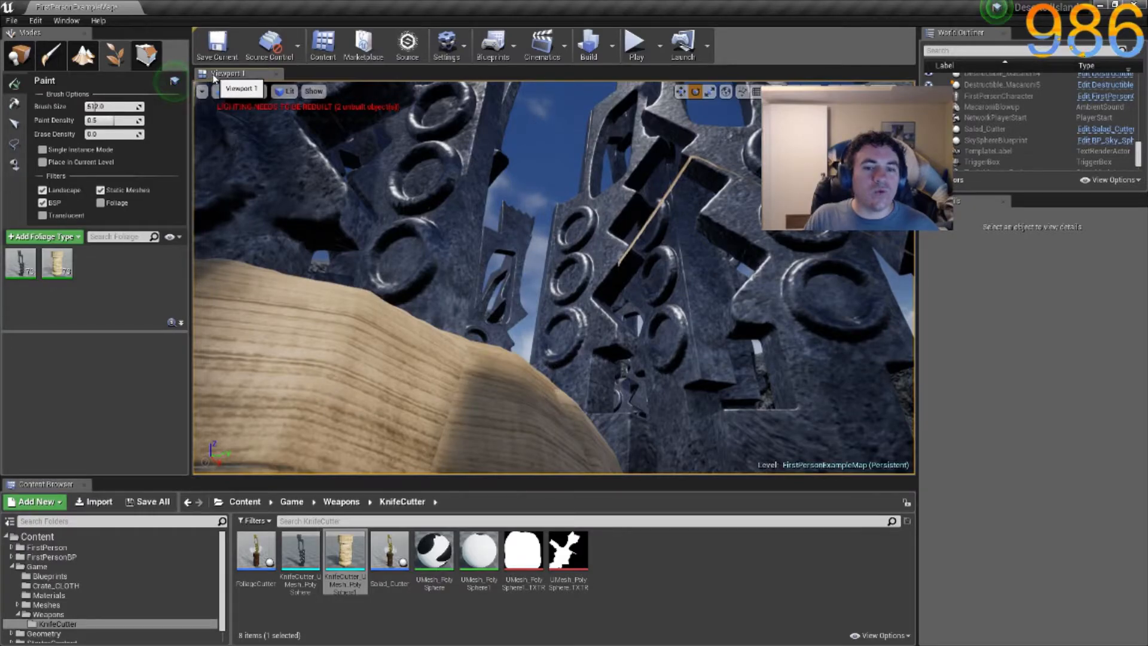
pyautogui.moveTo(214, 74); pyautogui.dragTo(508, 304)
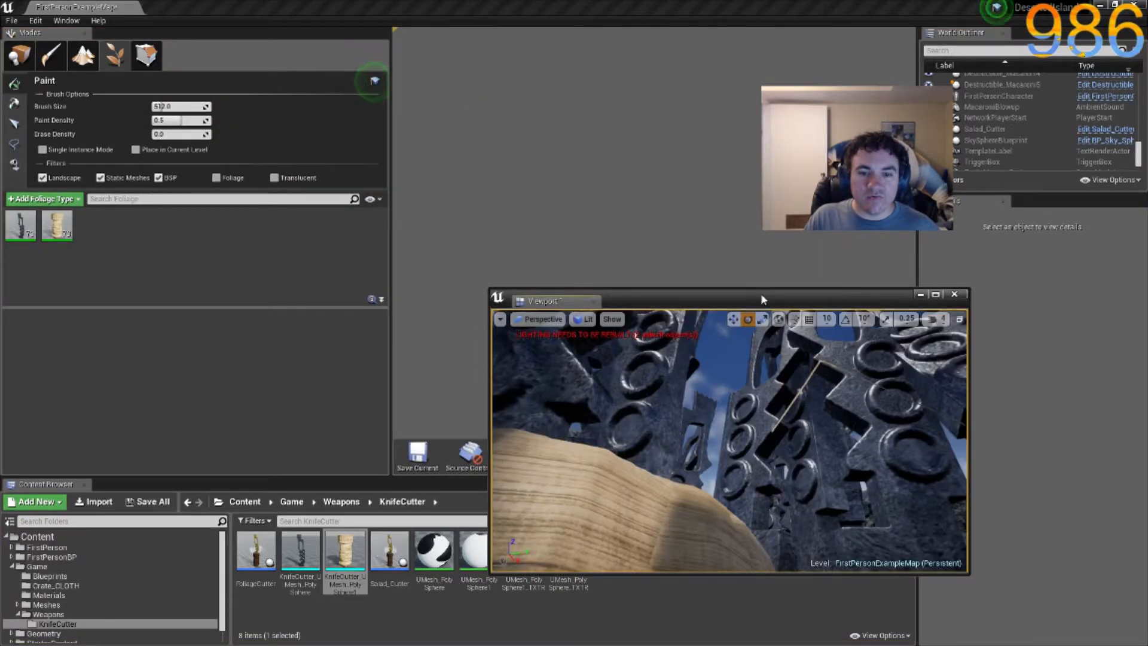
pyautogui.doubleClick(761, 293)
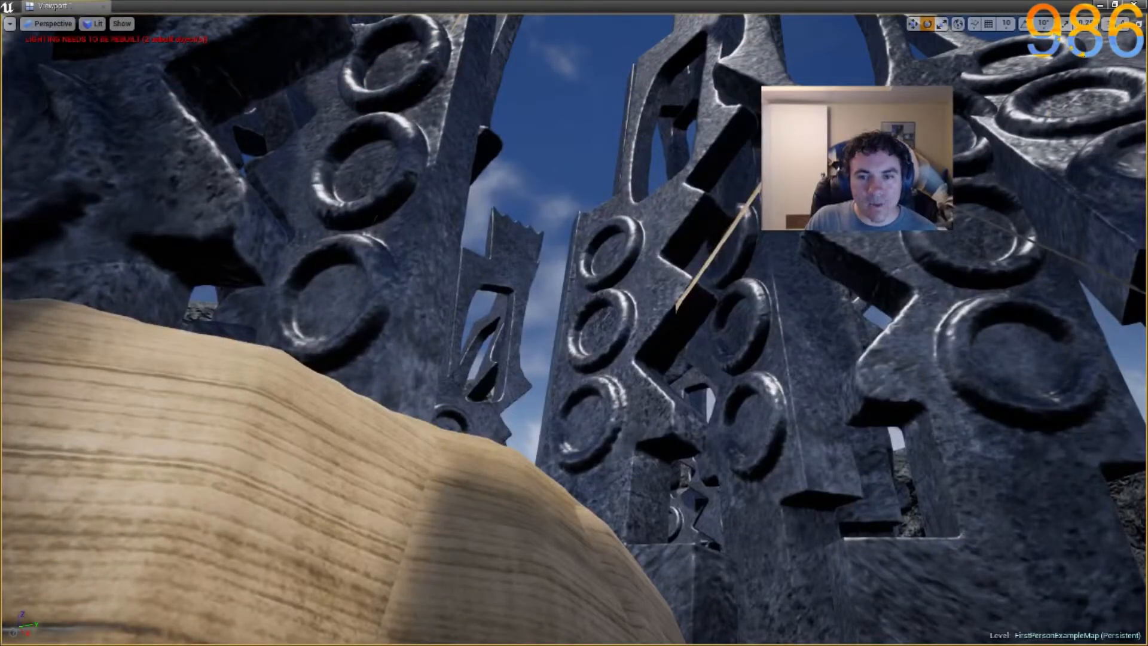
# Frame the painted knives on the rock for a screenshot and return the viewport to the editor layout.
pyautogui.moveTo(760, 294); pyautogui.dragTo(745, 323, button='right')
pyautogui.press('w')
pyautogui.press('w')
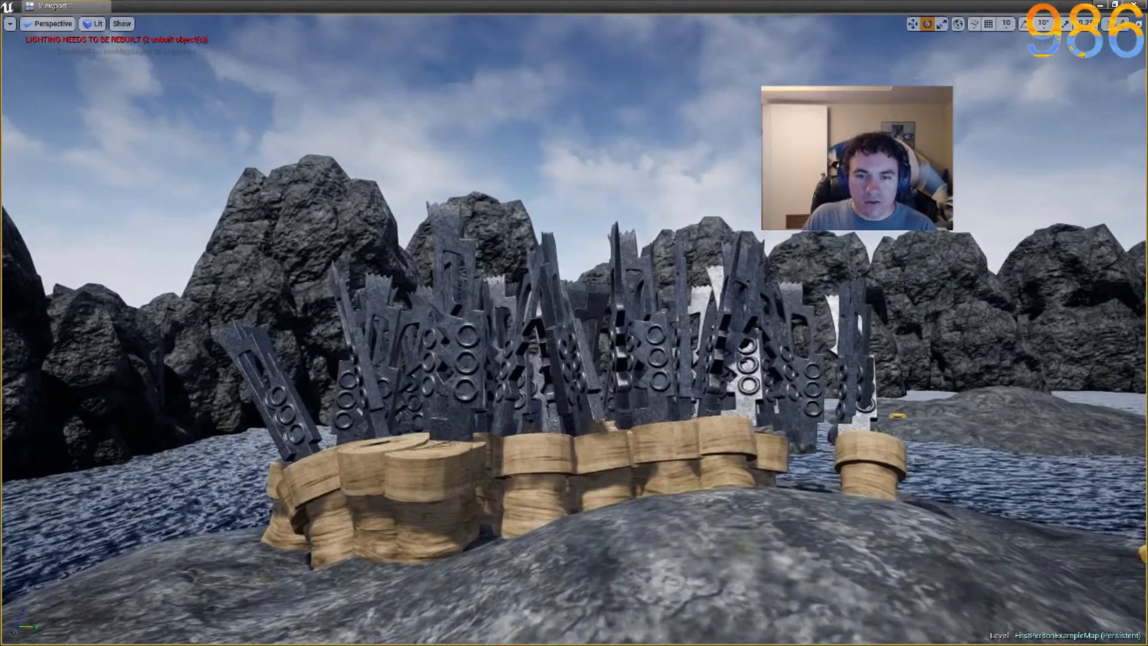
pyautogui.press('w')
pyautogui.press('w')
pyautogui.press('w')
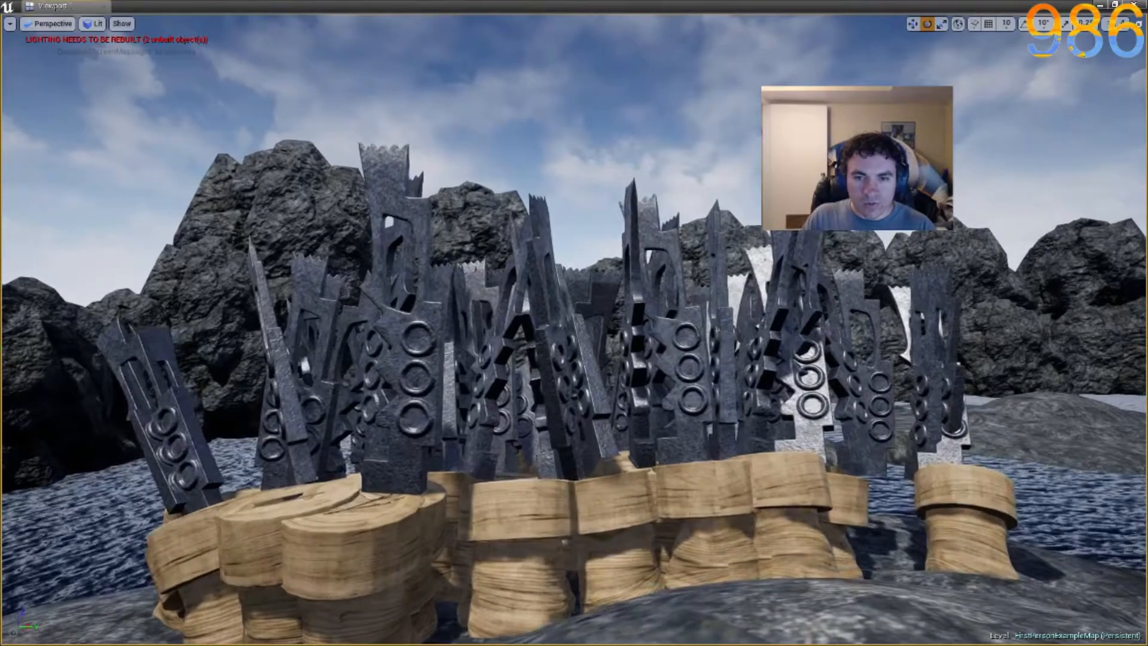
pyautogui.press('w')
pyautogui.moveTo(744, 322); pyautogui.dragTo(638, 245, button='right')
pyautogui.rightClick(646, 259)
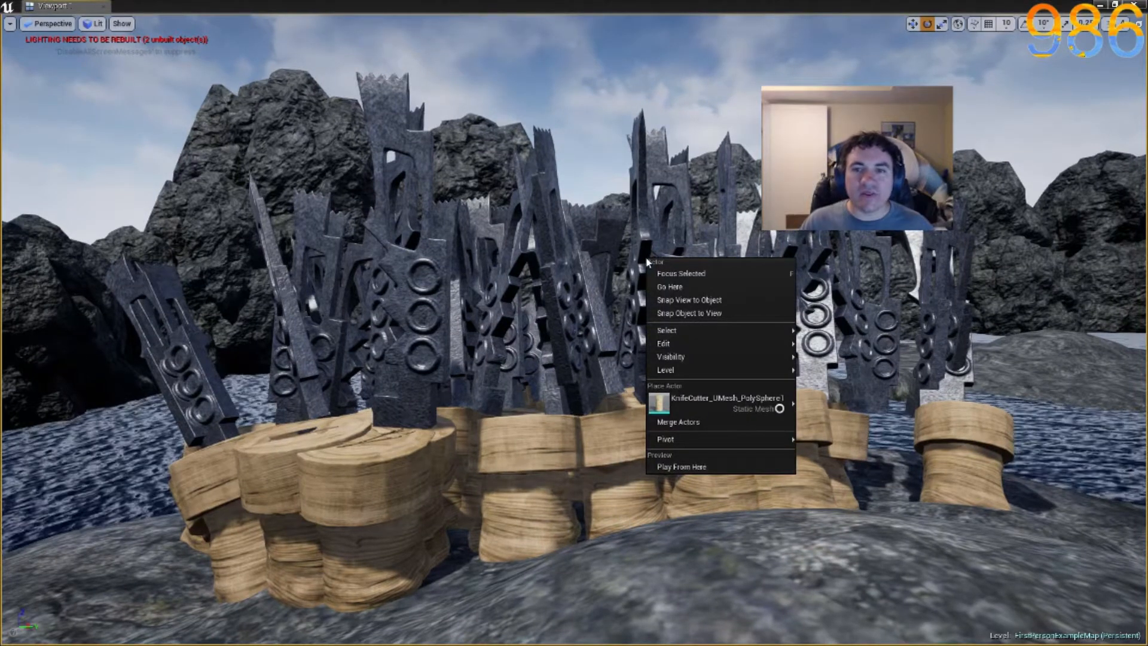
pyautogui.click(965, 79)
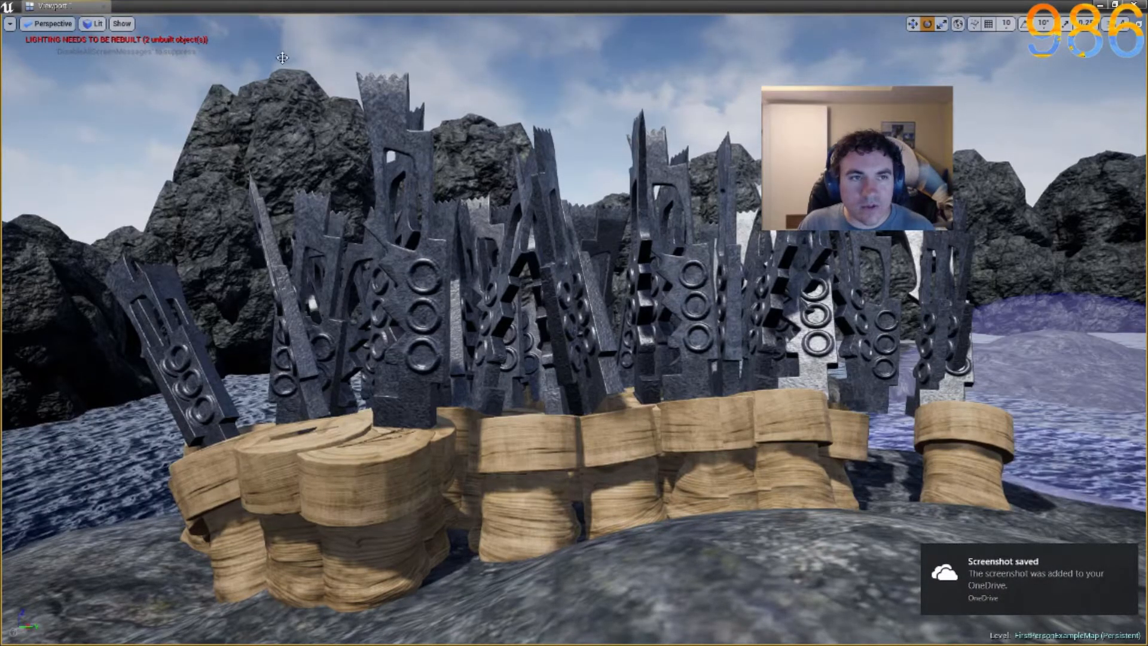
pyautogui.press('F11')
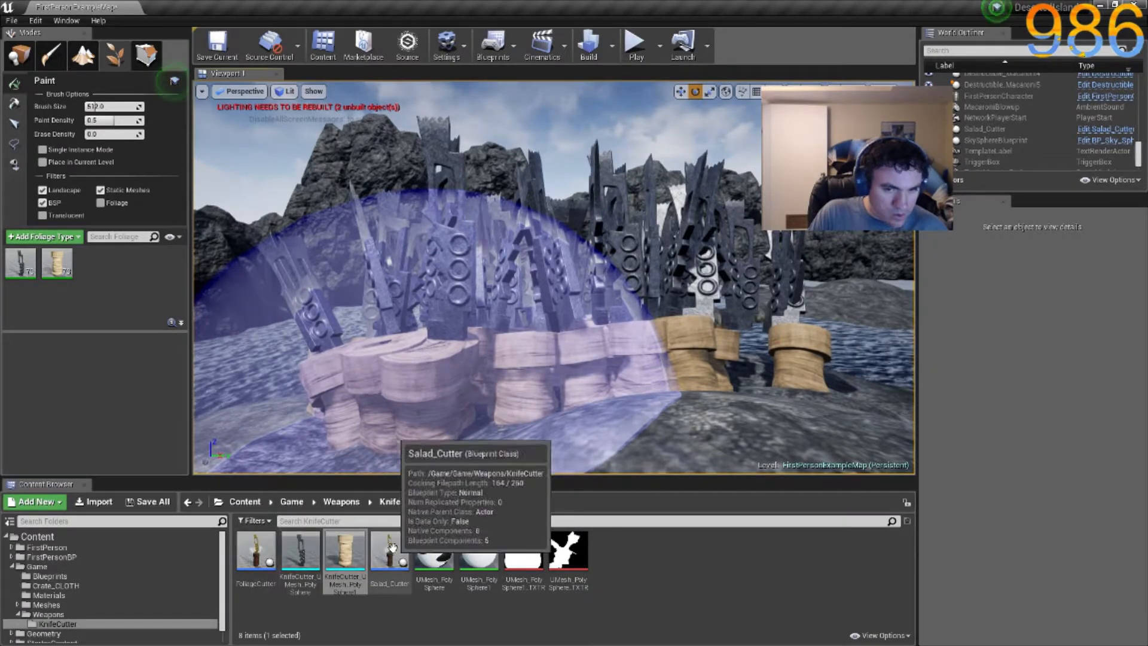
# Examine the assembled knife and its component hierarchy in the Salad_Cutter Blueprint's 3D preview.
pyautogui.doubleClick(394, 547)
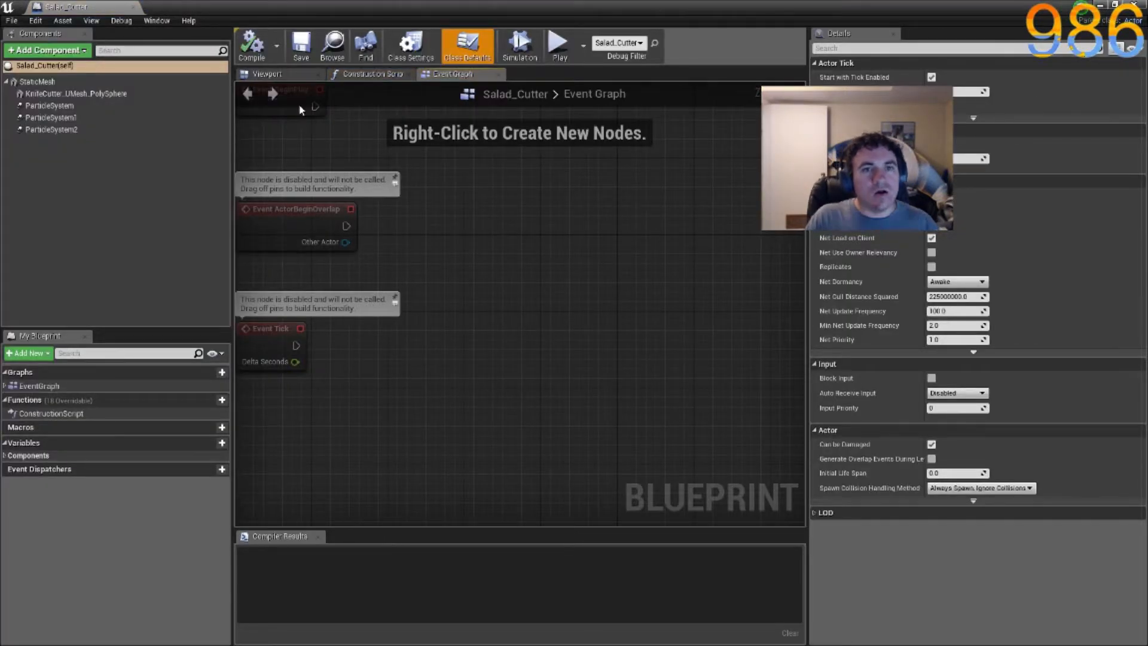
pyautogui.click(267, 74)
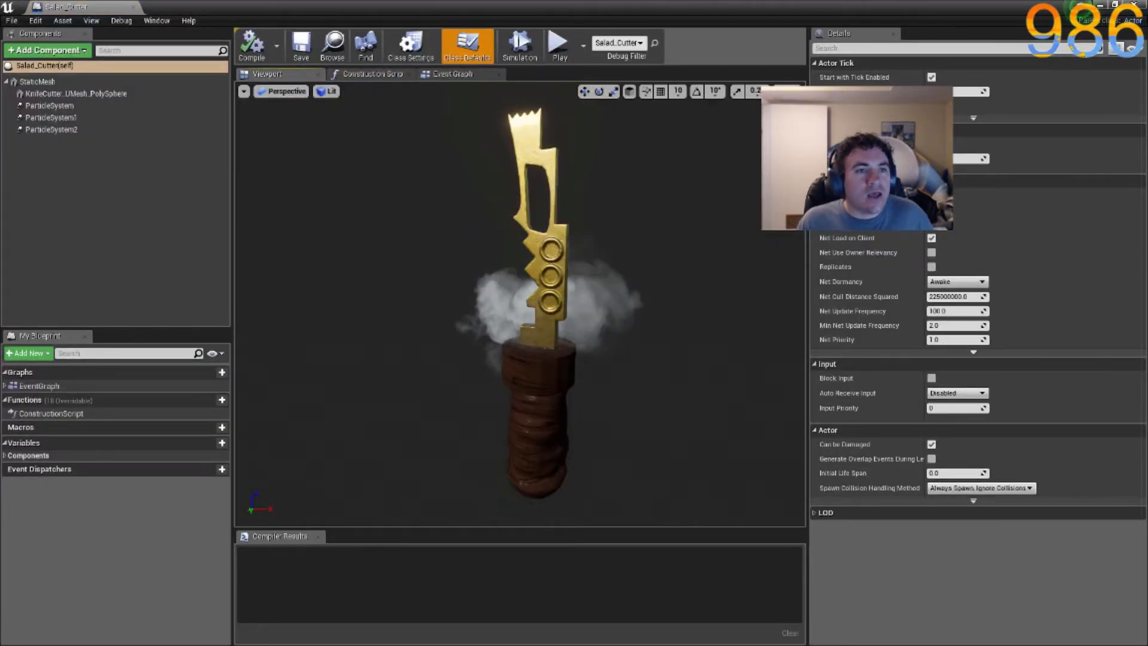
pyautogui.click(6, 82)
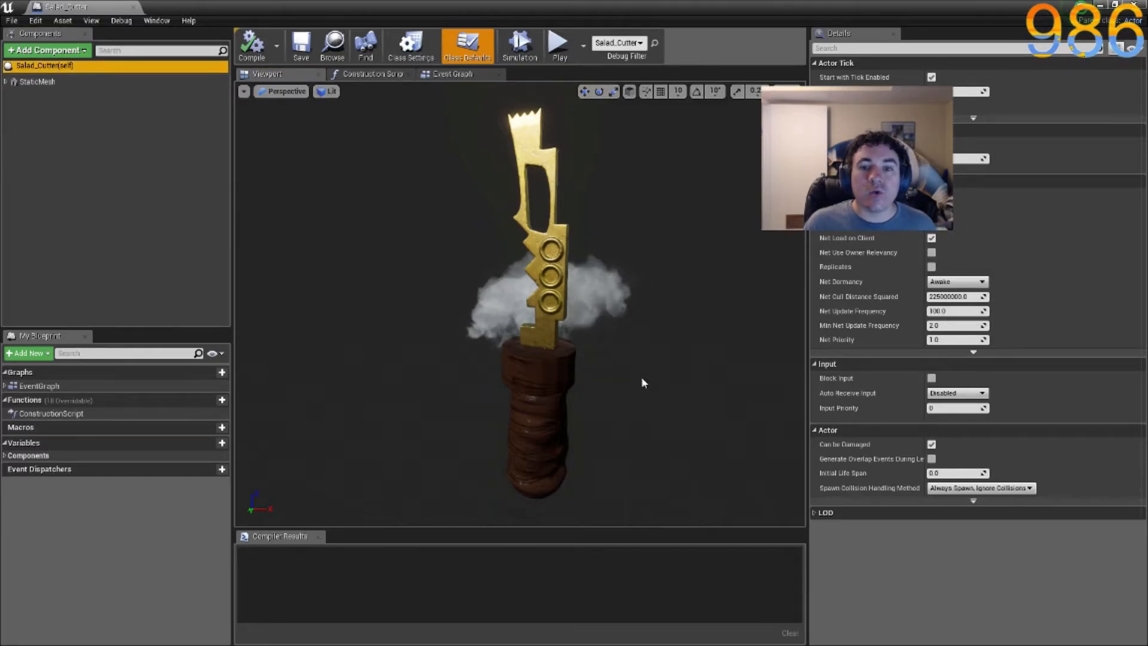
pyautogui.moveTo(520, 304); pyautogui.dragTo(534, 251)
pyautogui.moveTo(273, 137); pyautogui.dragTo(273, 150, button='right')
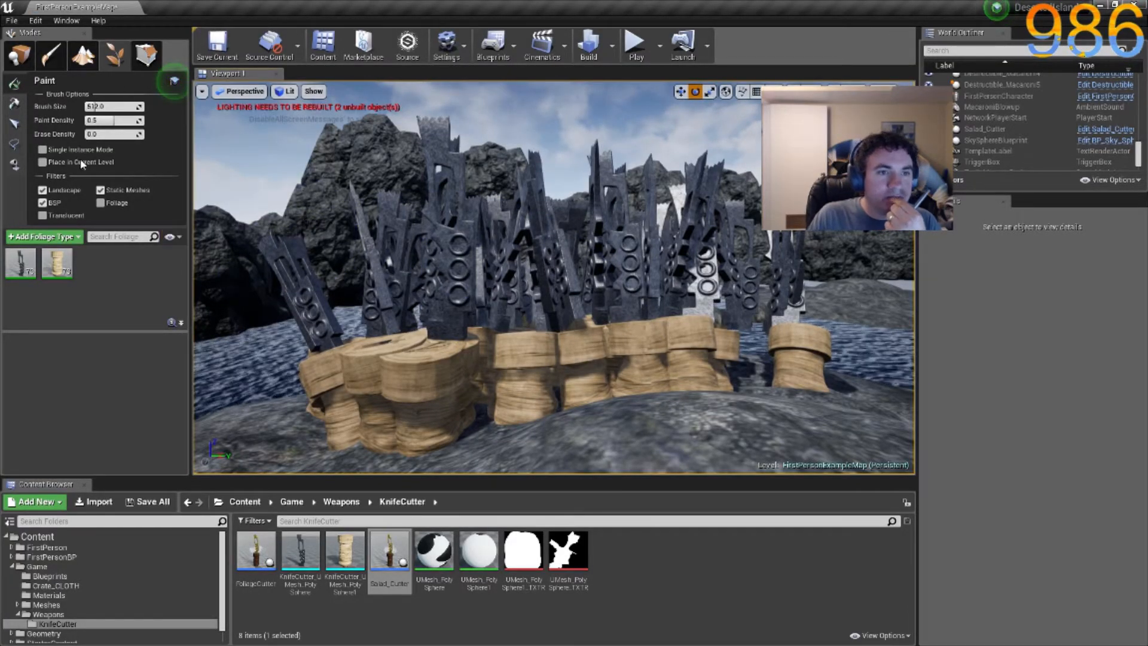
# Set the blade foliage's Scale X to a minimum of 0.2 and a maximum of 0.2.
pyautogui.click(18, 268)
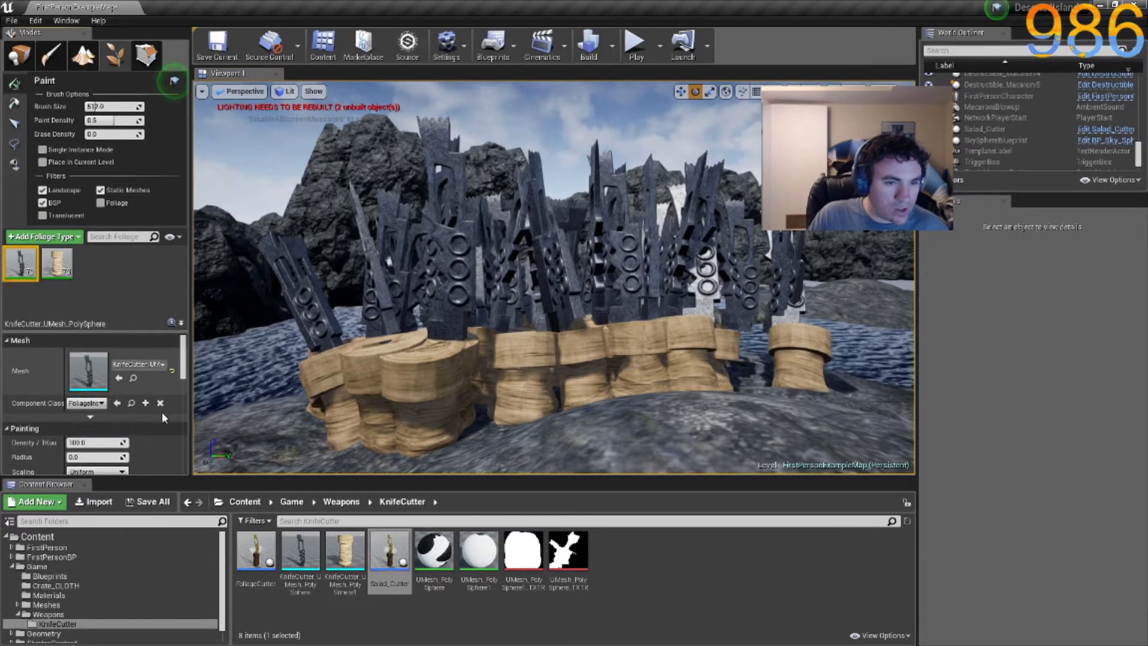
pyautogui.scroll(-4, 180, 378)
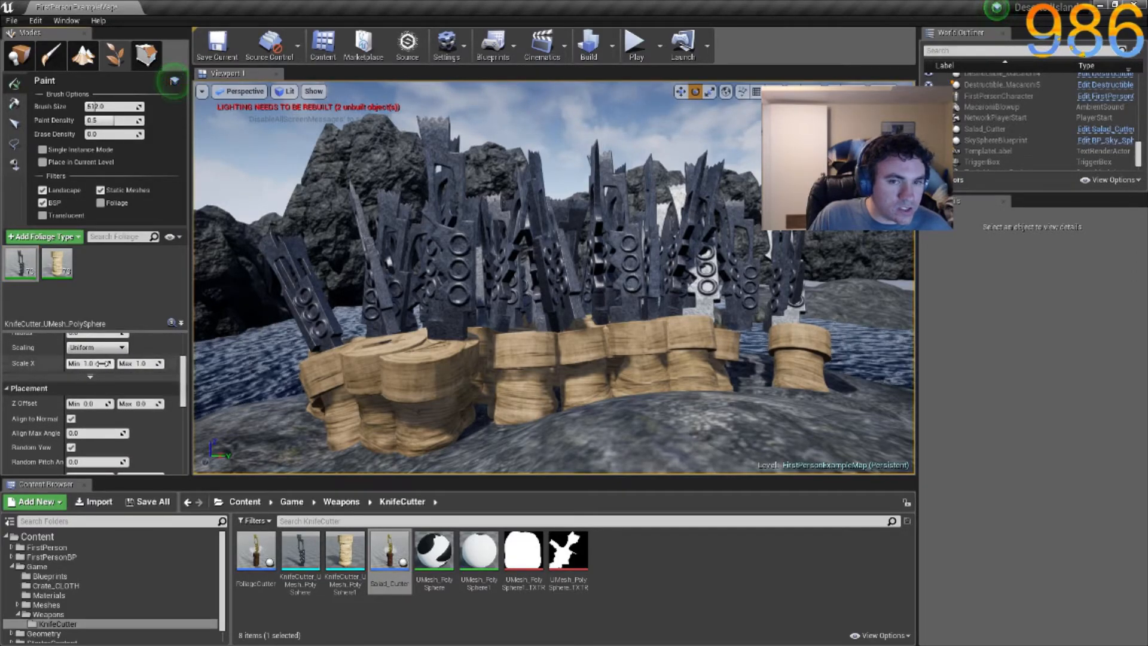
pyautogui.click(103, 364)
pyautogui.write('.2')
pyautogui.press('Tab')
pyautogui.write('.2')
pyautogui.press('Tab')
# Set the handle foliage's Scale X to a minimum of 0.1 and a maximum of 0.1.
pyautogui.moveTo(535, 342); pyautogui.dragTo(600, 397, button='right')
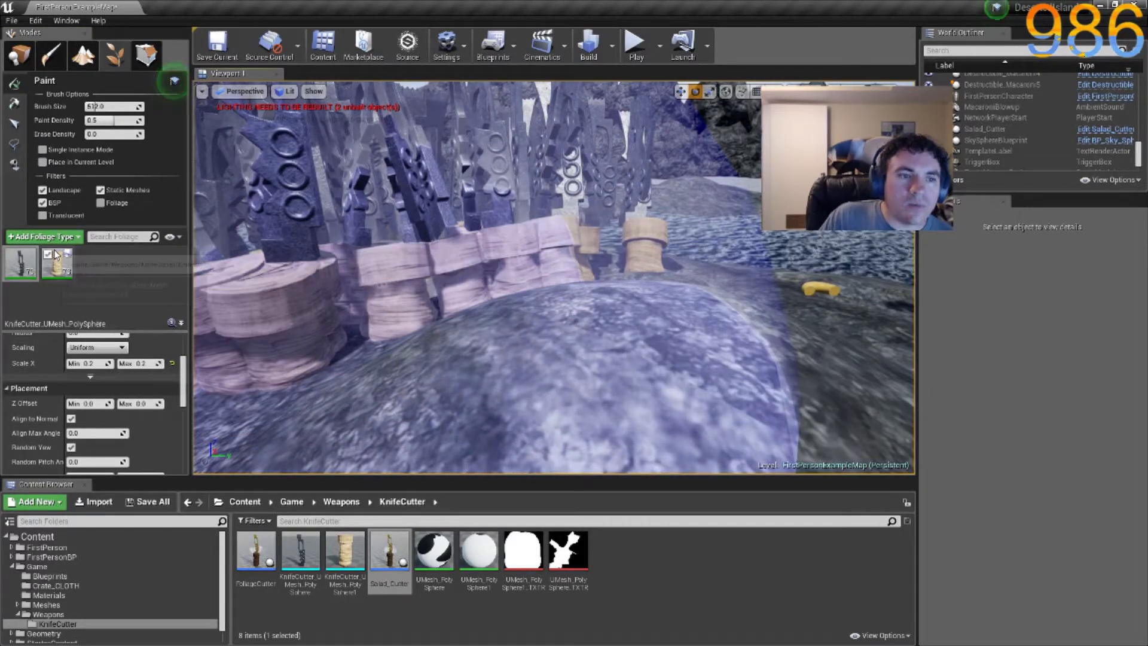
pyautogui.click(63, 270)
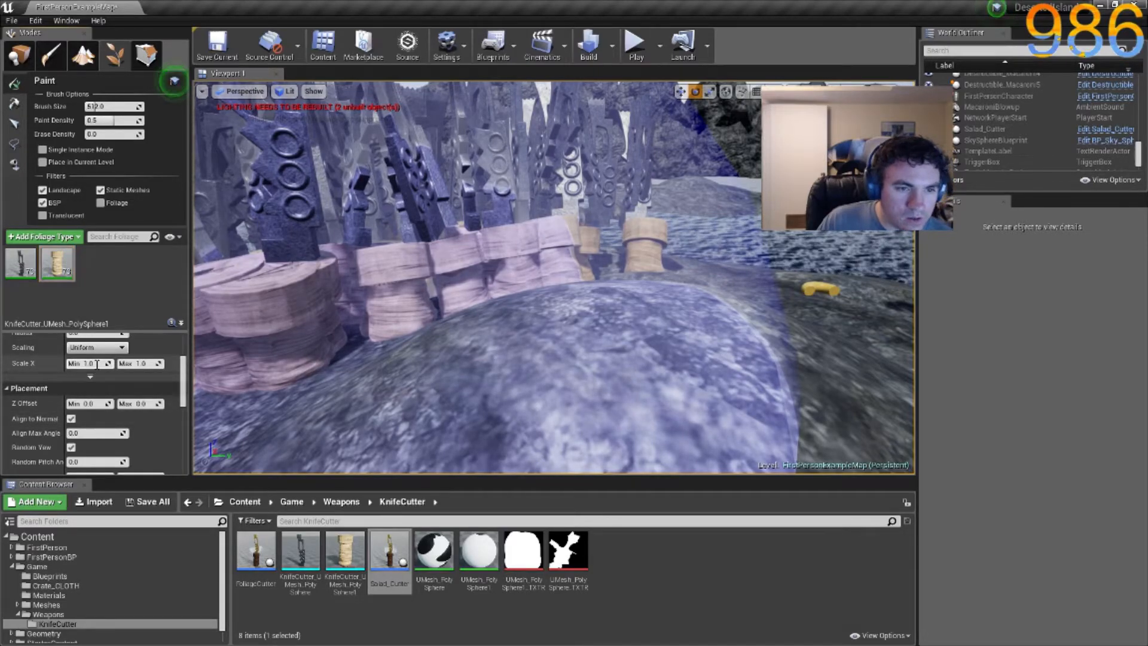
pyautogui.click(89, 364)
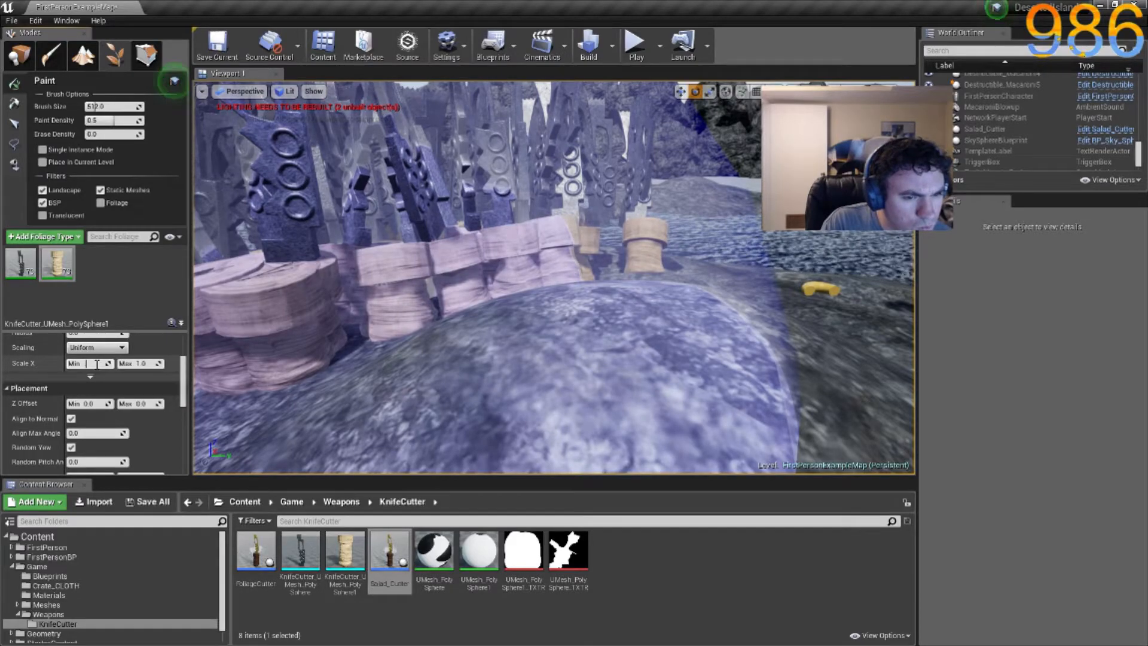
pyautogui.write('1')
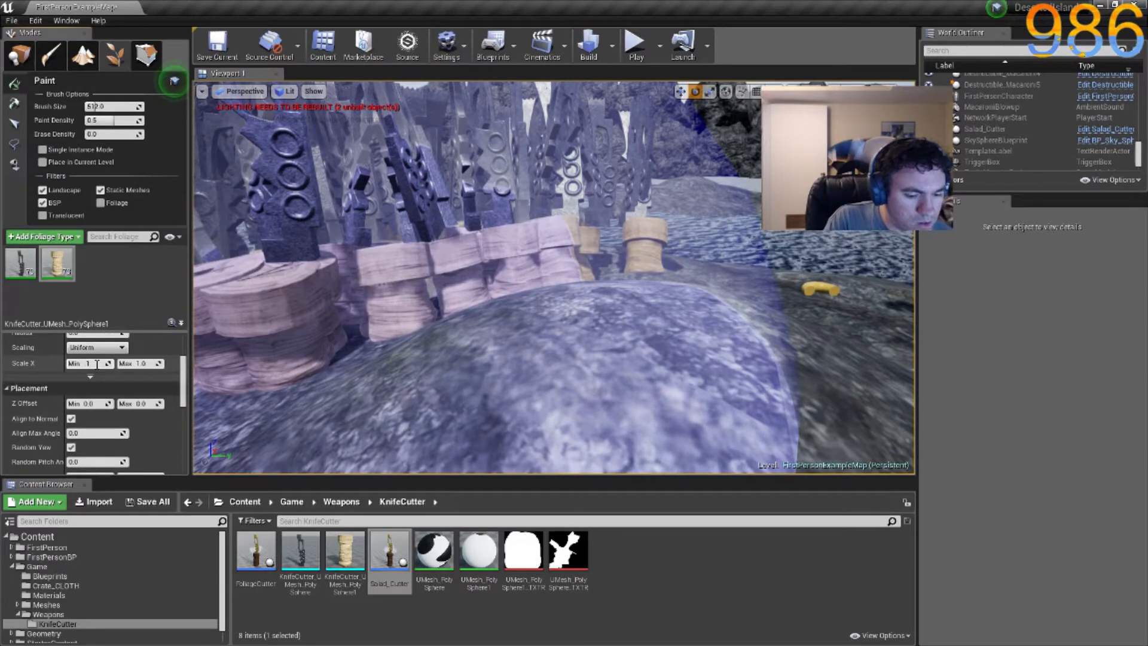
pyautogui.press('Tab')
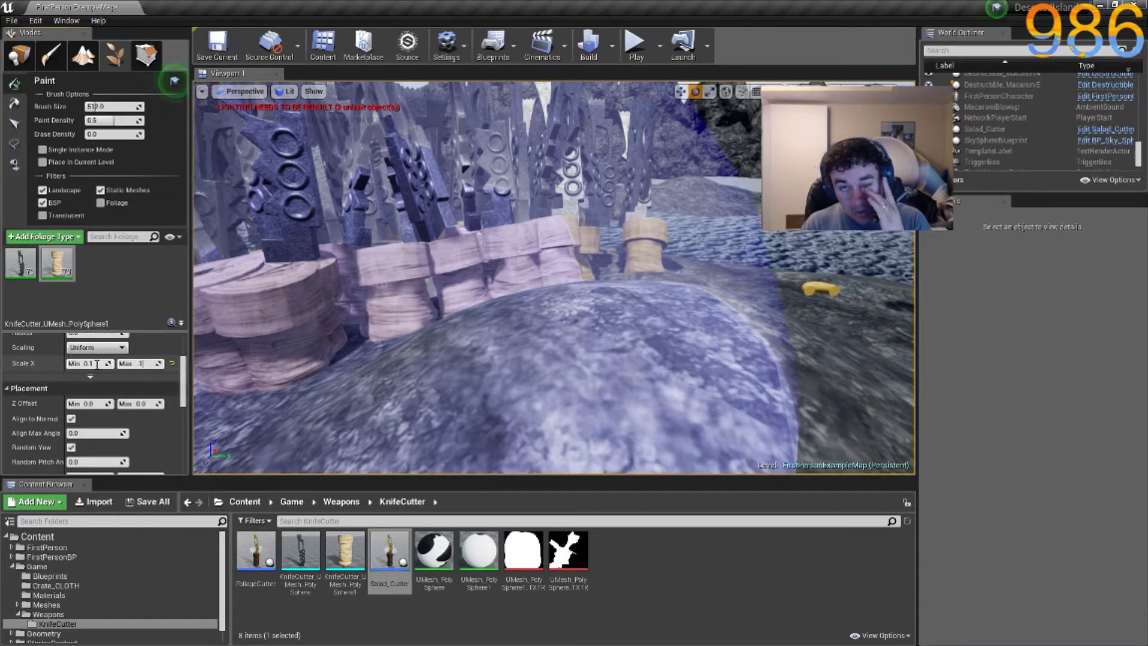
pyautogui.press('Return')
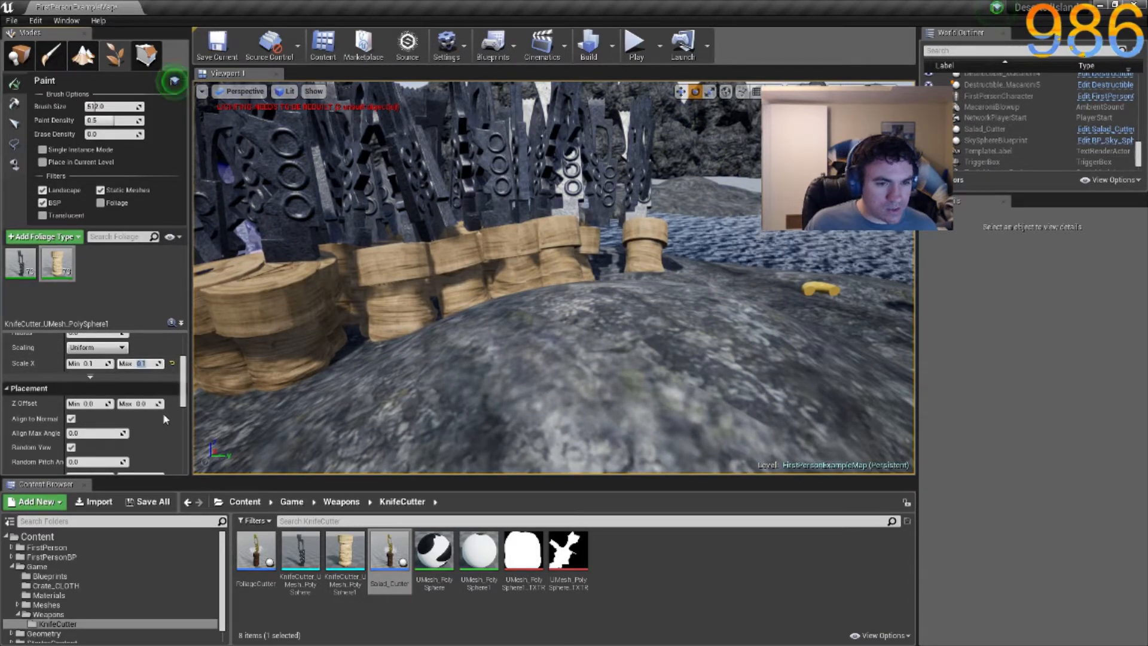
# Enlarge the foliage settings area and reduce the handle foliage's painting density to about 2.08.
pyautogui.moveTo(186, 392); pyautogui.dragTo(188, 377)
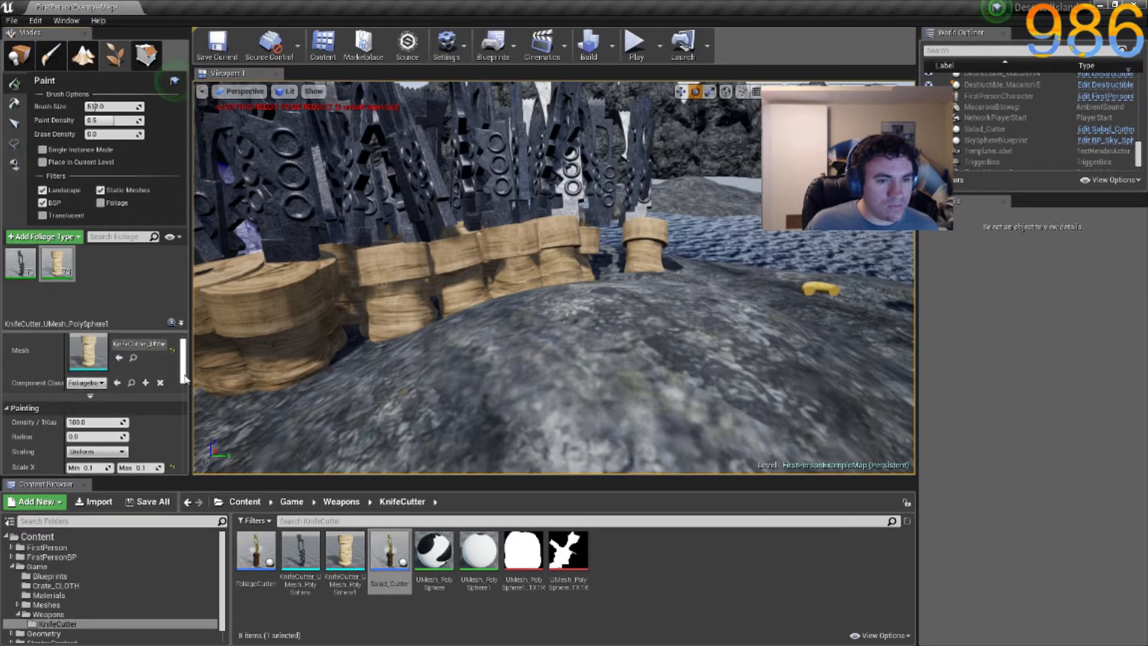
pyautogui.scroll(-3, 186, 386)
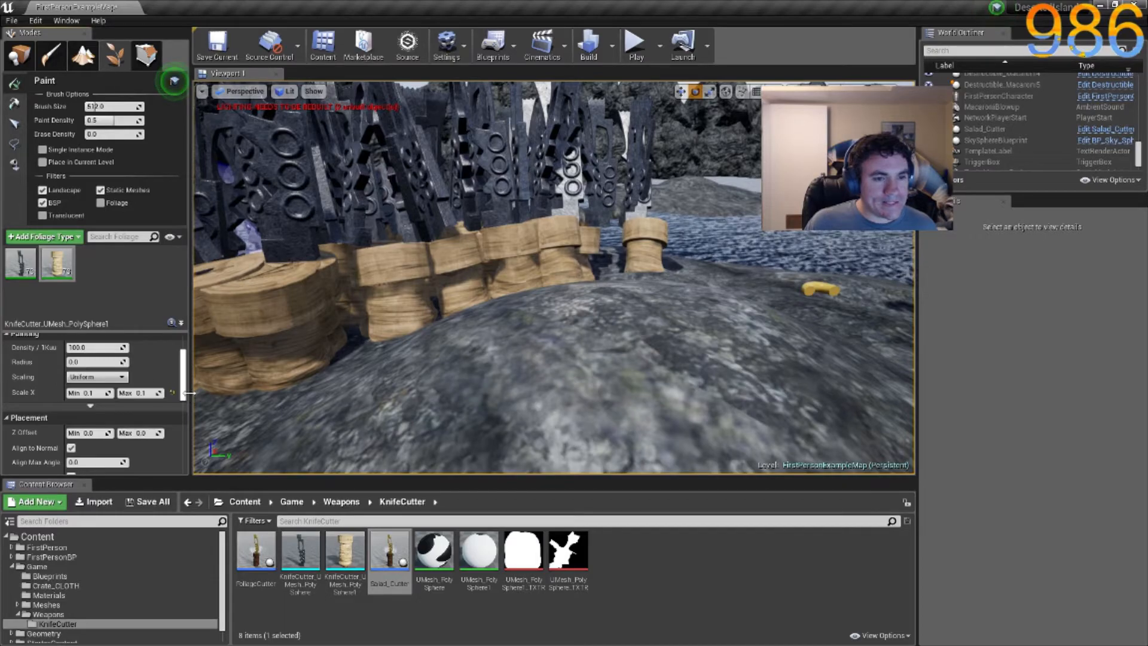
pyautogui.scroll(-3, 191, 398)
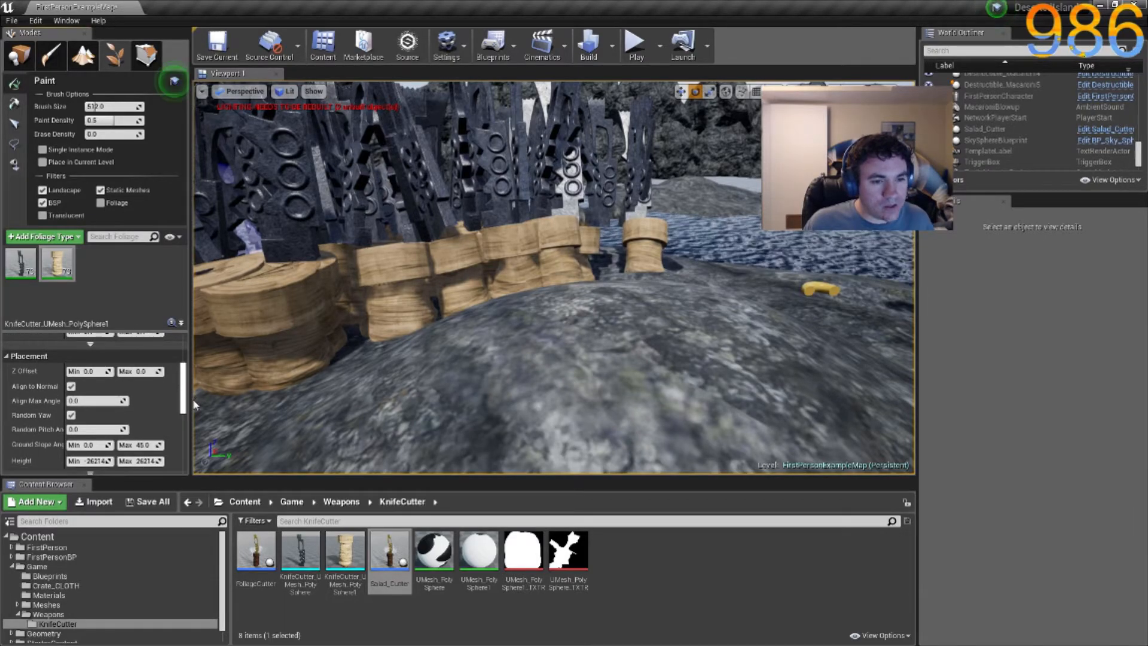
pyautogui.moveTo(193, 400); pyautogui.dragTo(194, 402)
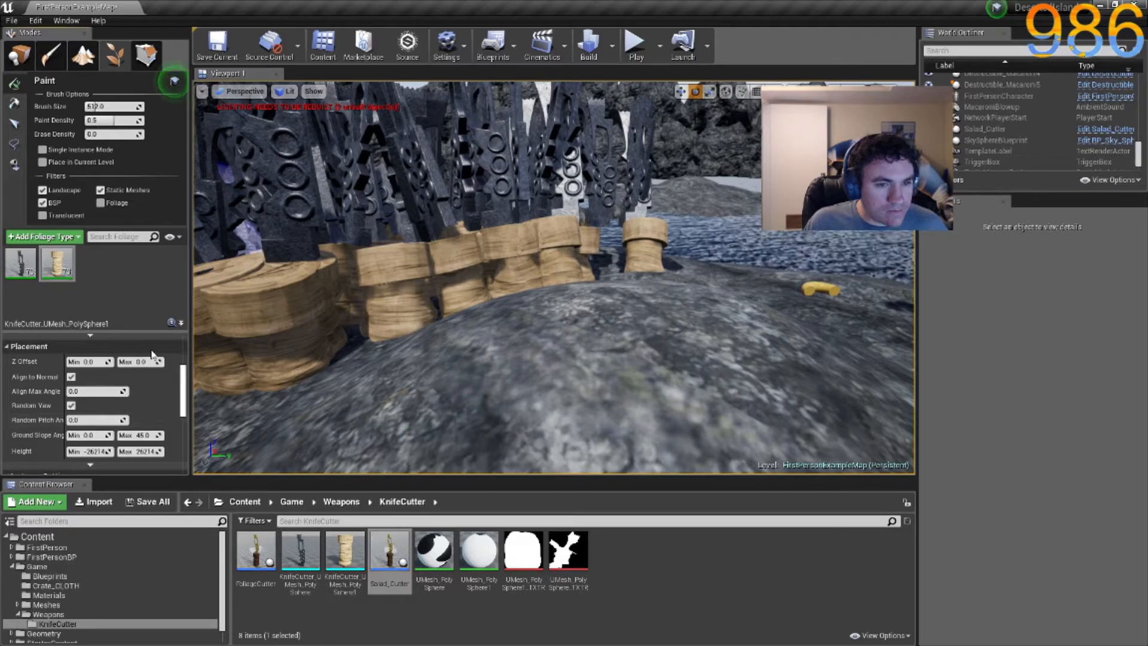
pyautogui.moveTo(144, 326); pyautogui.dragTo(145, 246)
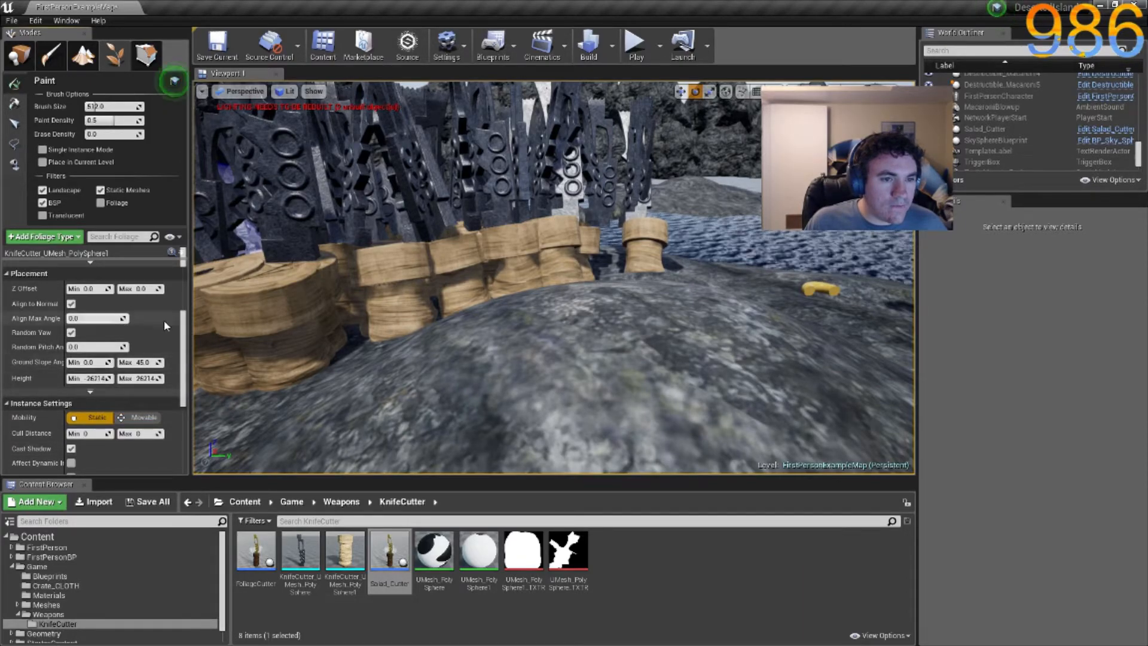
pyautogui.moveTo(183, 333)
pyautogui.mouseDown()
pyautogui.moveTo(185, 321)
pyautogui.moveTo(184, 426)
pyautogui.moveTo(183, 313)
pyautogui.mouseUp()
pyautogui.scroll(1, 183, 308)
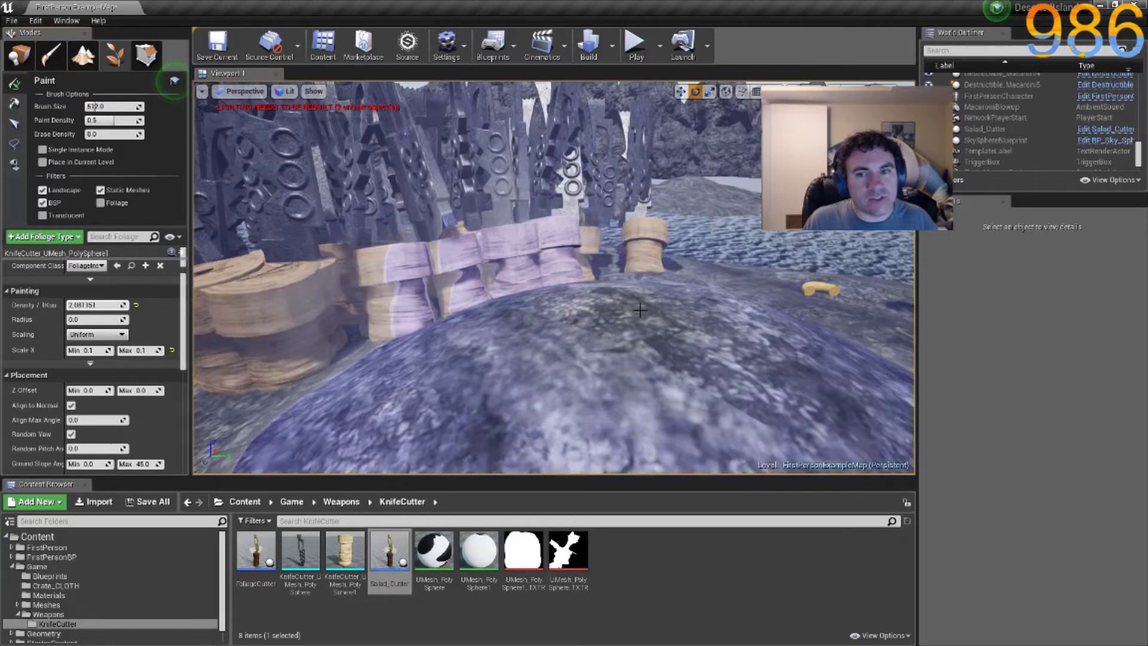
# Paint scaled-down blades and handles across the bare rock beside the large knives, toward the shoreline.
pyautogui.moveTo(686, 327)
pyautogui.mouseDown(button='right')
pyautogui.moveTo(711, 351)
pyautogui.moveTo(743, 319)
pyautogui.moveTo(751, 334)
pyautogui.moveTo(698, 340)
pyautogui.mouseUp(button='right')
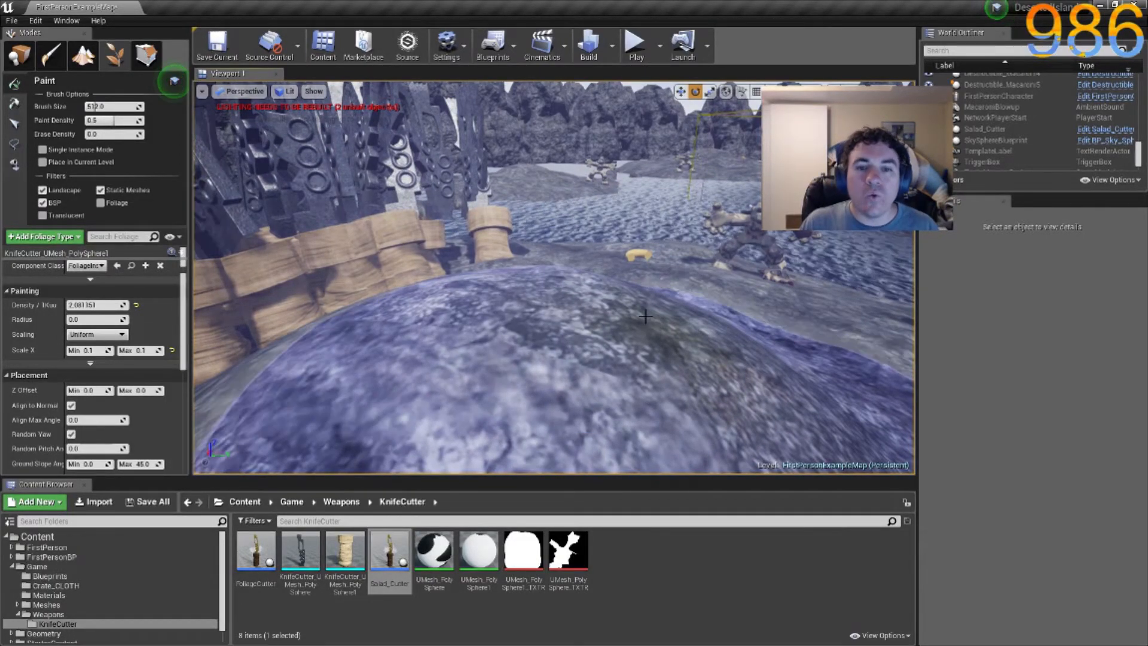
pyautogui.moveTo(632, 331)
pyautogui.mouseDown(button='right')
pyautogui.moveTo(634, 317)
pyautogui.moveTo(656, 362)
pyautogui.mouseUp(button='right')
pyautogui.press('e')
pyautogui.moveTo(584, 258)
pyautogui.mouseDown()
pyautogui.moveTo(559, 341)
pyautogui.moveTo(569, 405)
pyautogui.moveTo(633, 317)
pyautogui.moveTo(692, 358)
pyautogui.moveTo(820, 333)
pyautogui.moveTo(867, 251)
pyautogui.moveTo(698, 286)
pyautogui.moveTo(571, 114)
pyautogui.mouseUp()
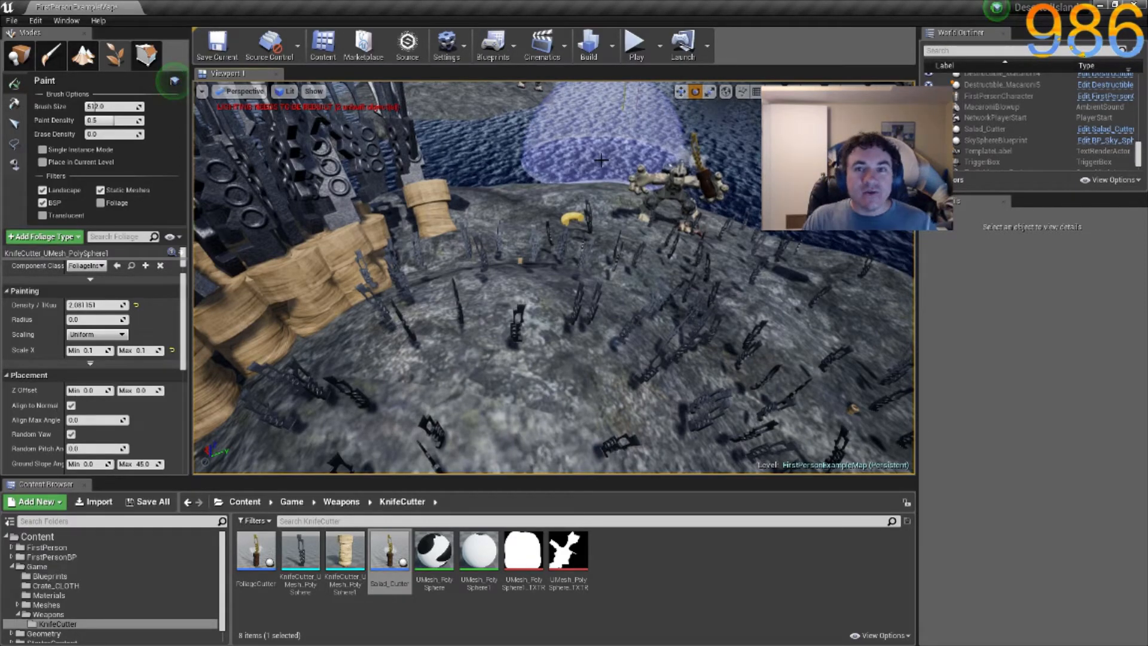
# Play the level, walk among the small painted blades on the rock to inspect them, and stop the session.
pyautogui.click(634, 49)
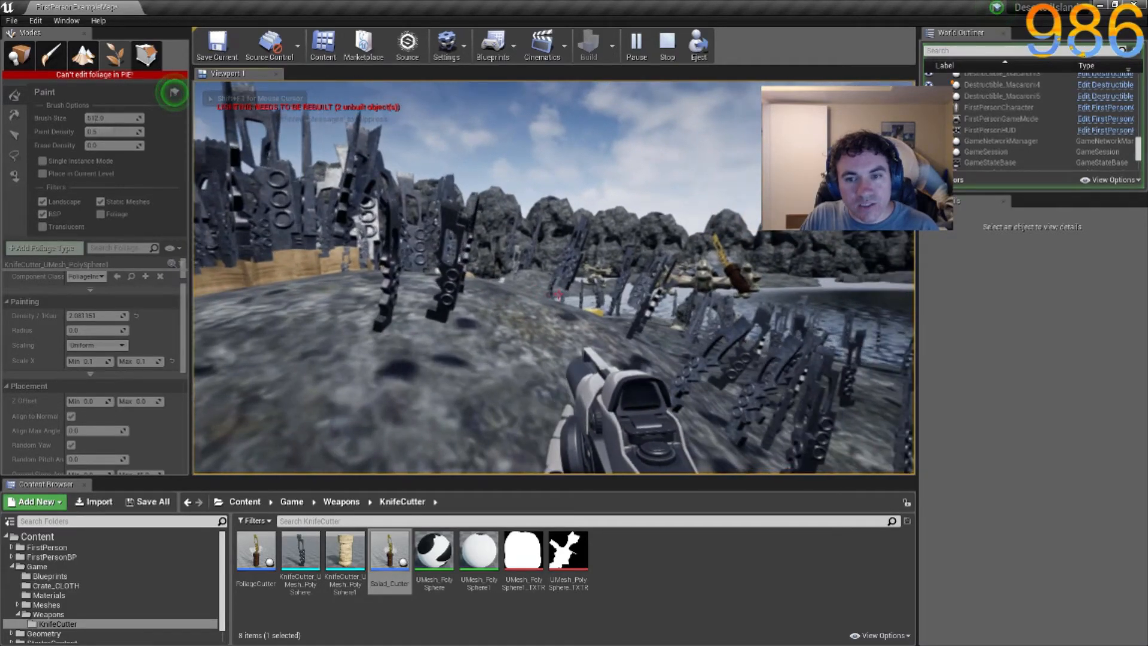
pyautogui.press('w')
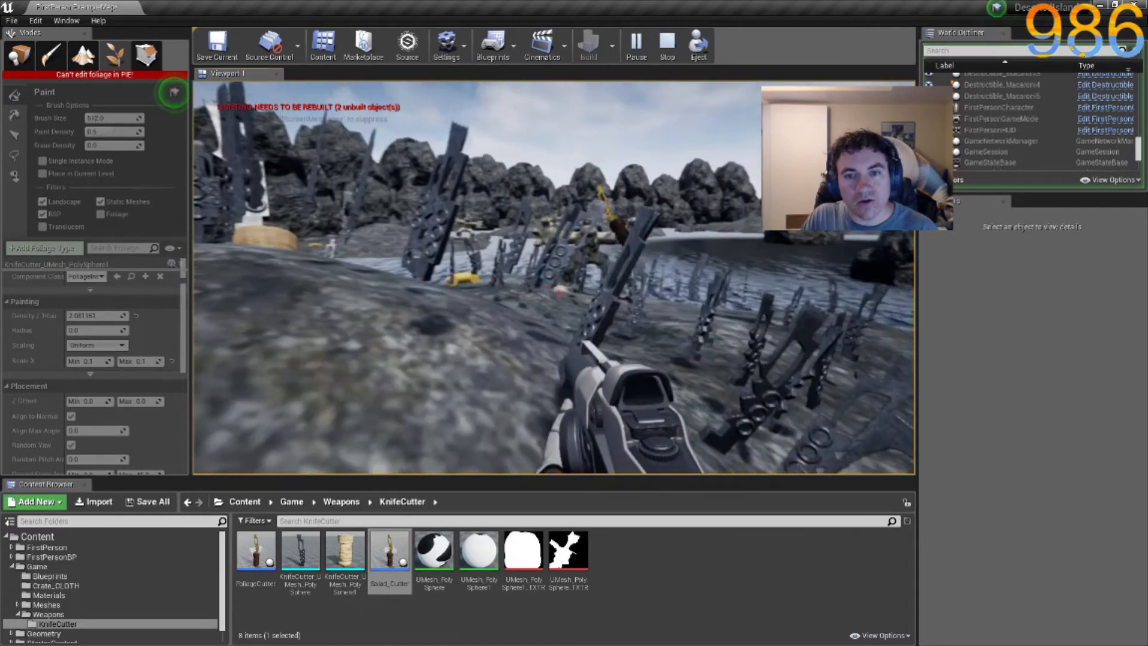
pyautogui.press('w')
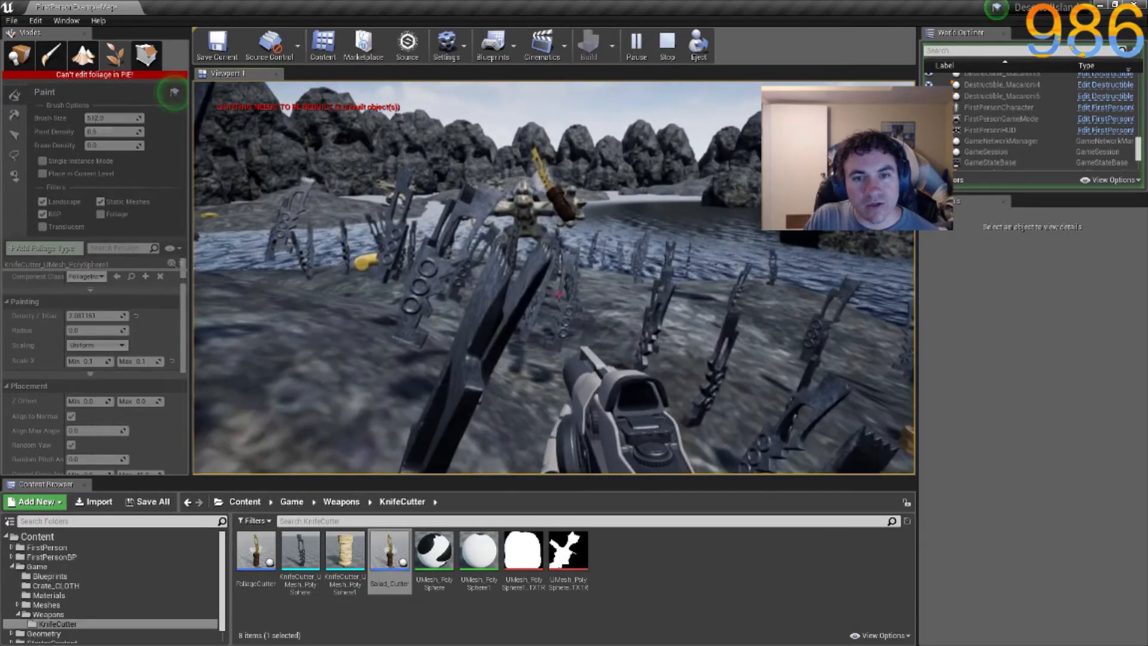
pyautogui.press('w')
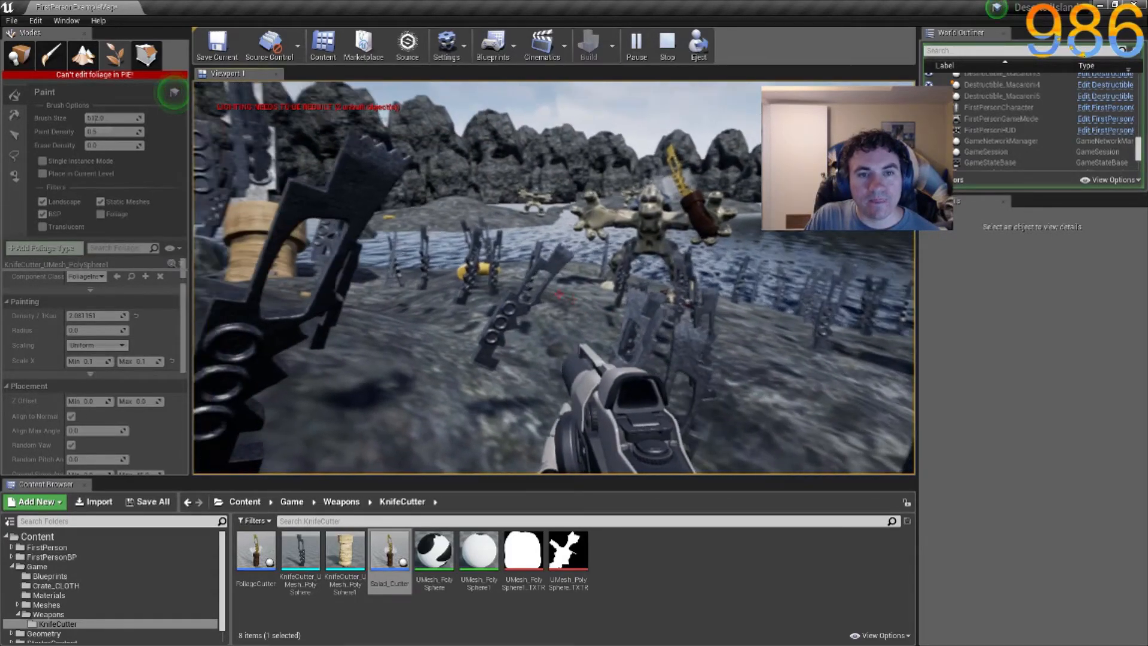
pyautogui.press('w')
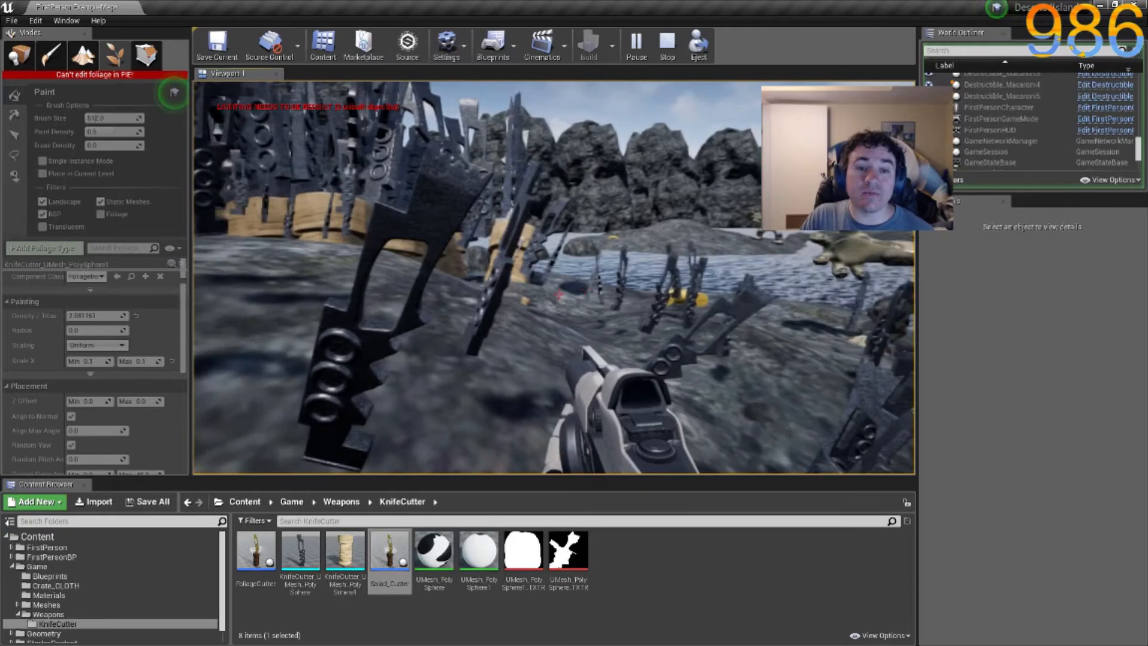
pyautogui.press('w')
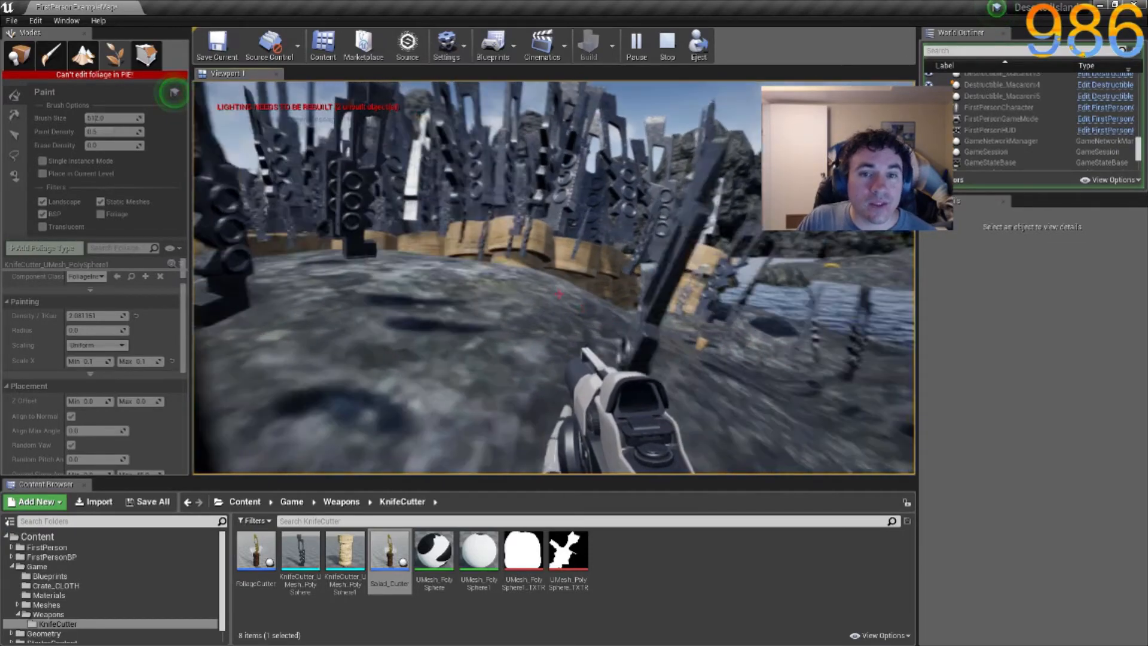
pyautogui.press('Escape')
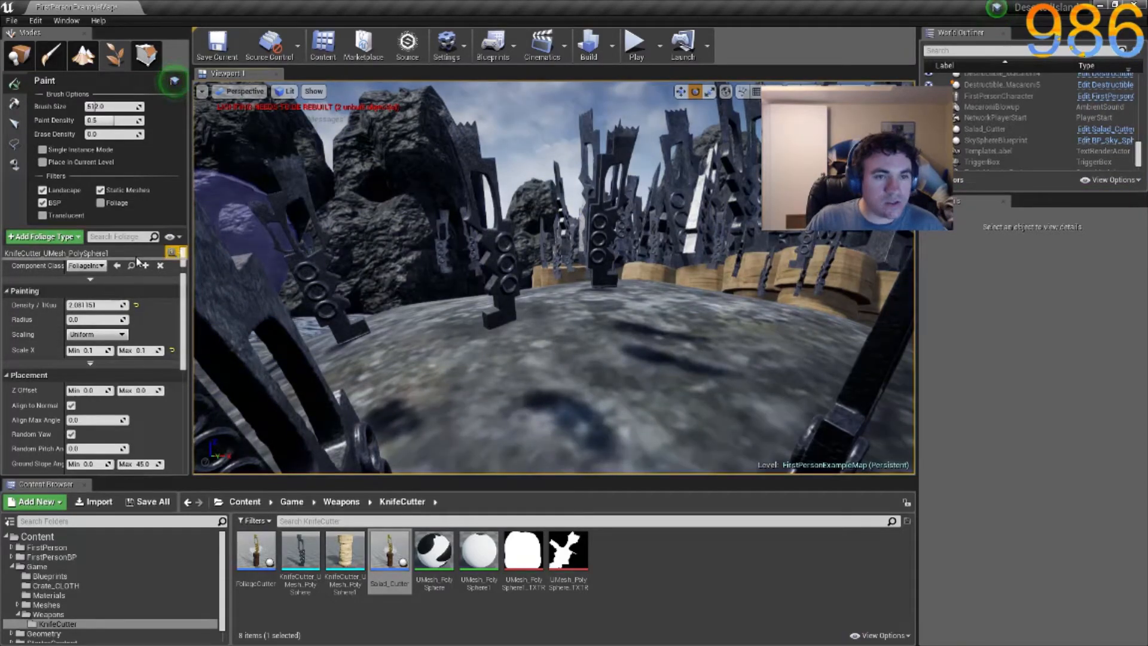
# Shrink the foliage settings area and set the handle foliage's Scale X minimum and maximum to 0.5.
pyautogui.moveTo(131, 258)
pyautogui.mouseDown()
pyautogui.moveTo(125, 456)
pyautogui.moveTo(68, 442)
pyautogui.moveTo(72, 345)
pyautogui.mouseUp()
pyautogui.click(59, 263)
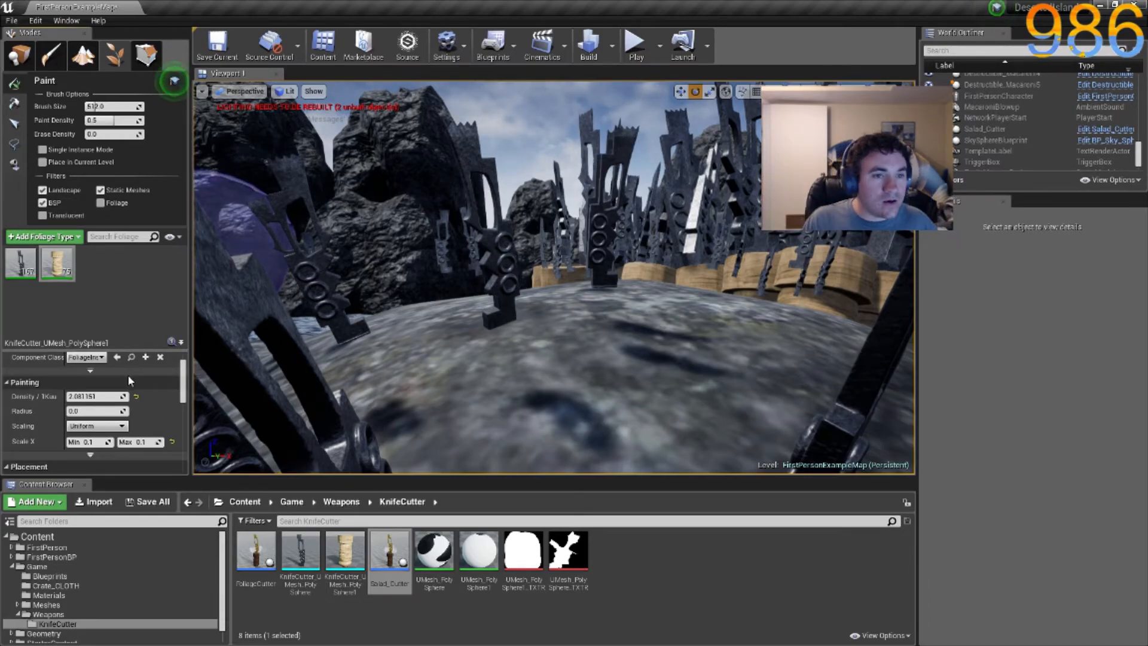
pyautogui.moveTo(88, 442); pyautogui.dragTo(104, 442)
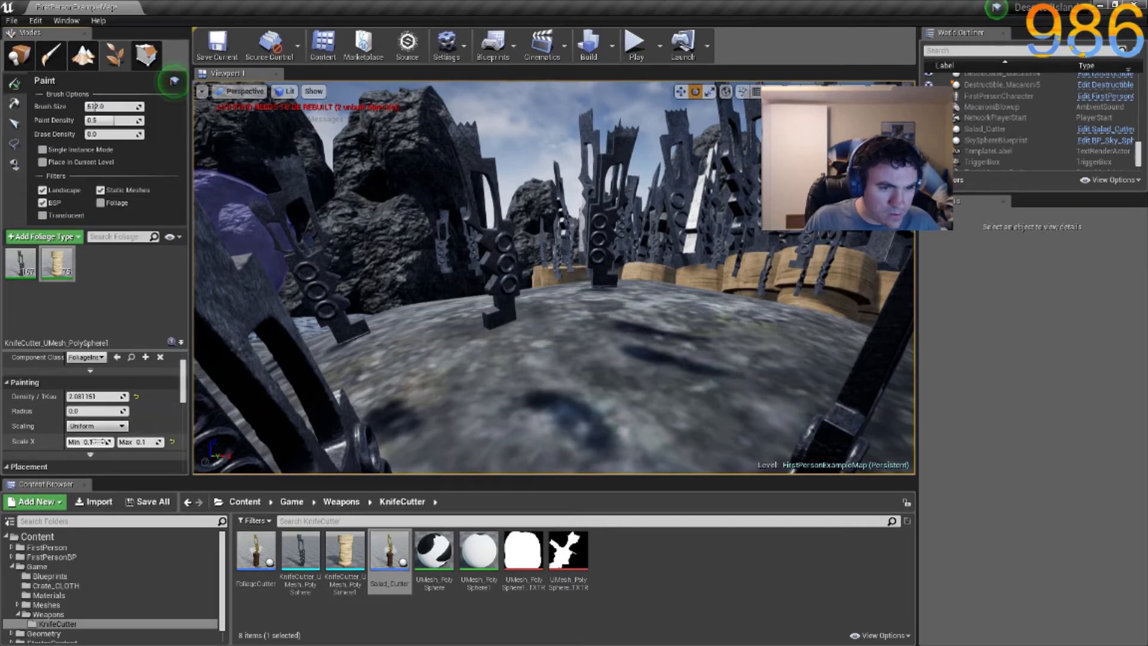
pyautogui.press('BackSpace')
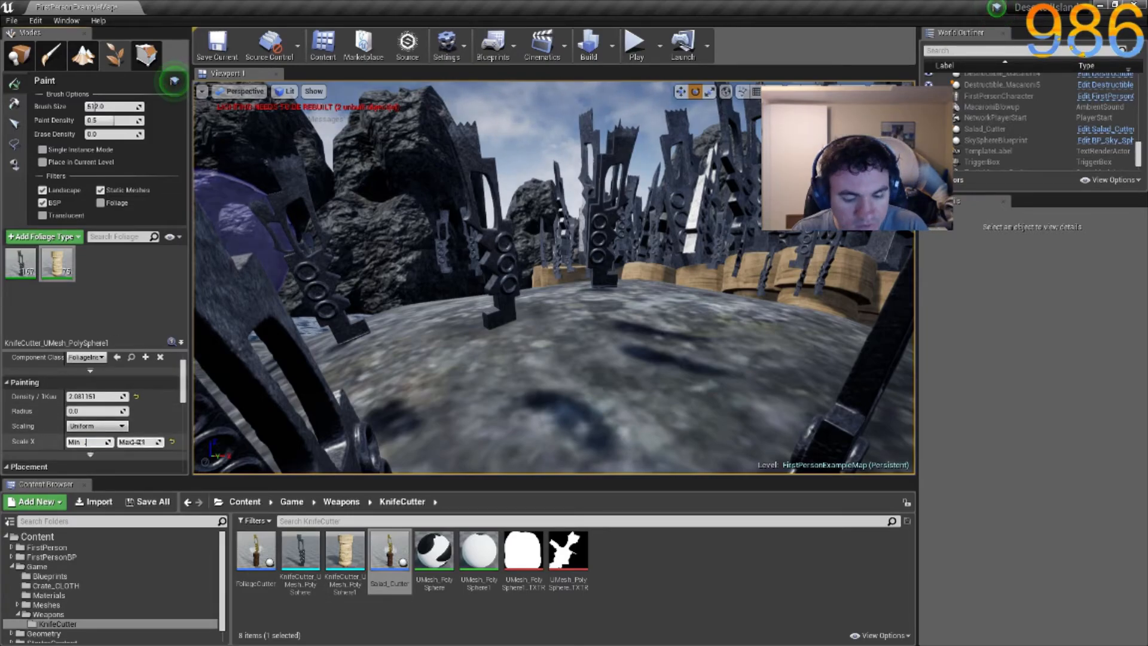
pyautogui.press('Tab')
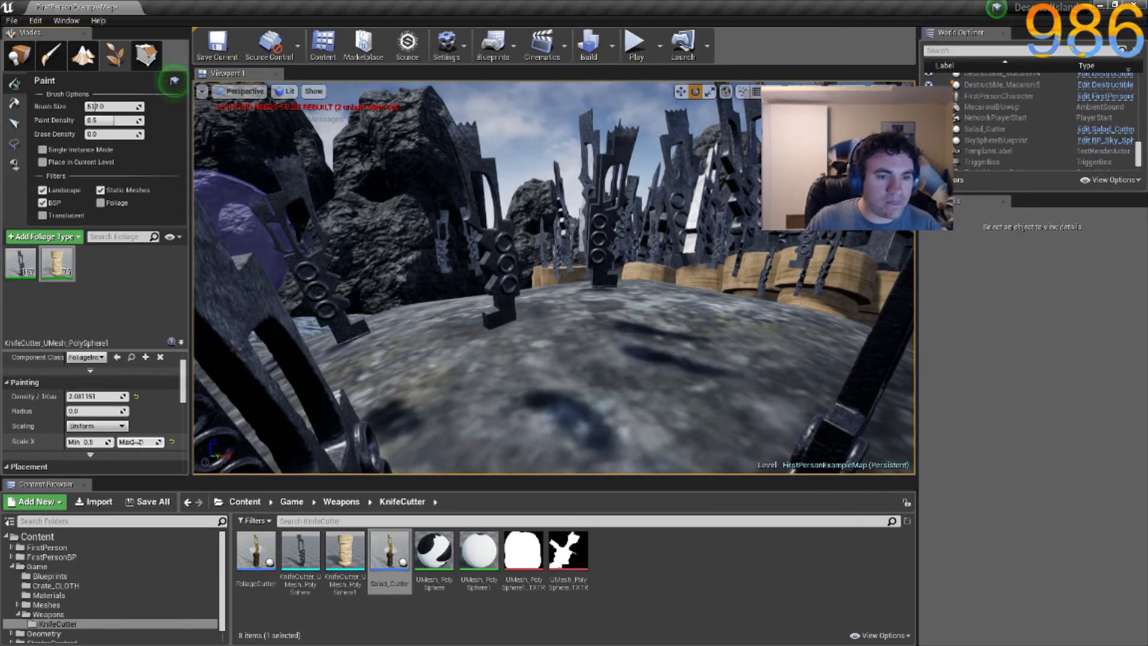
# Paint small blades and half-scale handles over the rocky mound beside the creature statue.
pyautogui.moveTo(491, 346)
pyautogui.mouseDown(button='right')
pyautogui.moveTo(269, 365)
pyautogui.moveTo(371, 376)
pyautogui.moveTo(454, 340)
pyautogui.moveTo(419, 353)
pyautogui.moveTo(210, 344)
pyautogui.moveTo(197, 374)
pyautogui.mouseUp(button='right')
pyautogui.moveTo(478, 305); pyautogui.dragTo(515, 338, button='right')
pyautogui.moveTo(471, 300)
pyautogui.mouseDown()
pyautogui.moveTo(504, 310)
pyautogui.moveTo(533, 268)
pyautogui.moveTo(480, 237)
pyautogui.moveTo(323, 265)
pyautogui.moveTo(289, 256)
pyautogui.mouseUp()
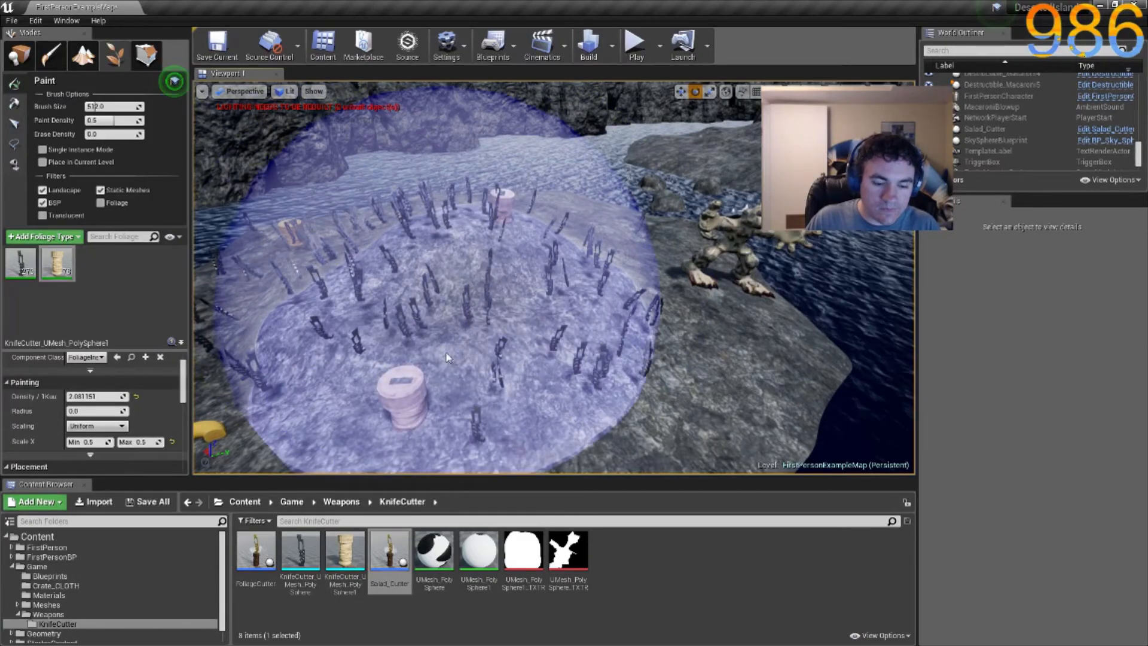
# Examine the newly painted blades and handles on the rocky mound from close up and from several sides.
pyautogui.moveTo(456, 346); pyautogui.dragTo(419, 332, button='right')
pyautogui.press('w')
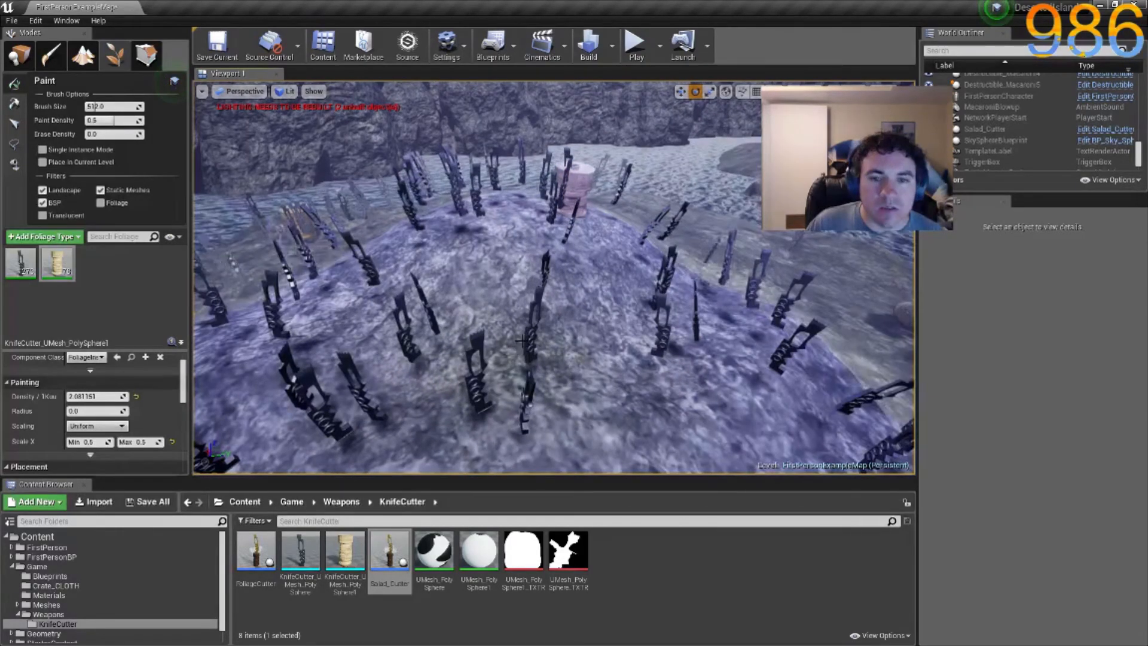
pyautogui.moveTo(501, 374)
pyautogui.mouseDown(button='right')
pyautogui.moveTo(491, 341)
pyautogui.moveTo(521, 360)
pyautogui.moveTo(520, 347)
pyautogui.moveTo(508, 348)
pyautogui.moveTo(518, 364)
pyautogui.moveTo(519, 341)
pyautogui.moveTo(468, 344)
pyautogui.mouseUp(button='right')
pyautogui.press('w')
pyautogui.press('w')
pyautogui.press('s')
pyautogui.press('d')
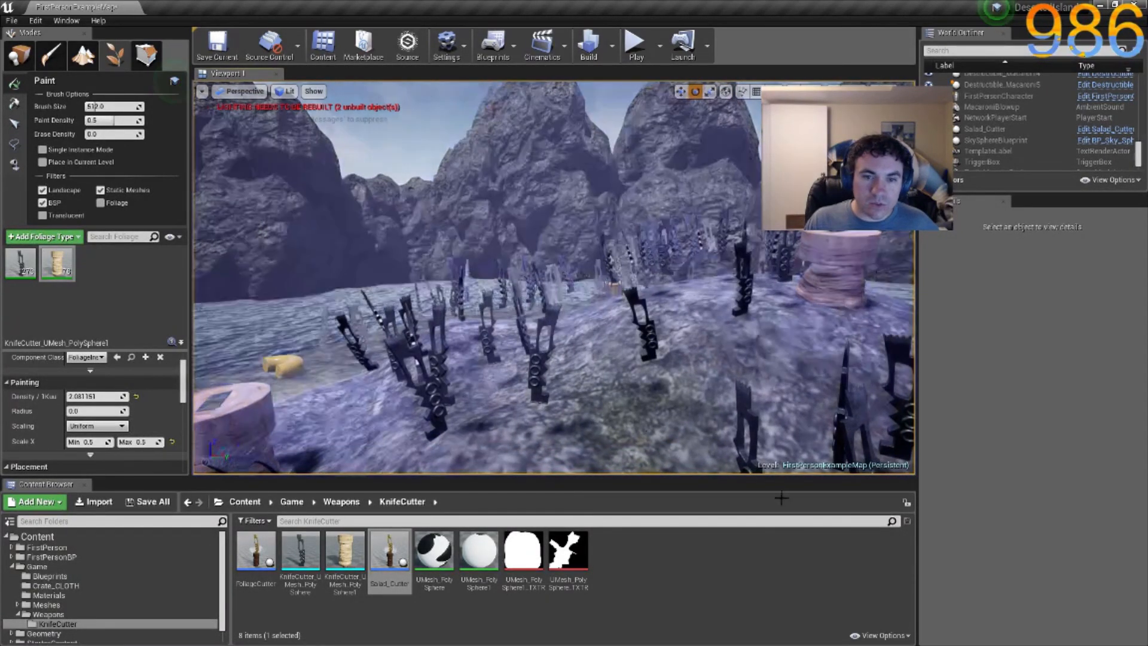
pyautogui.rightClick(677, 374)
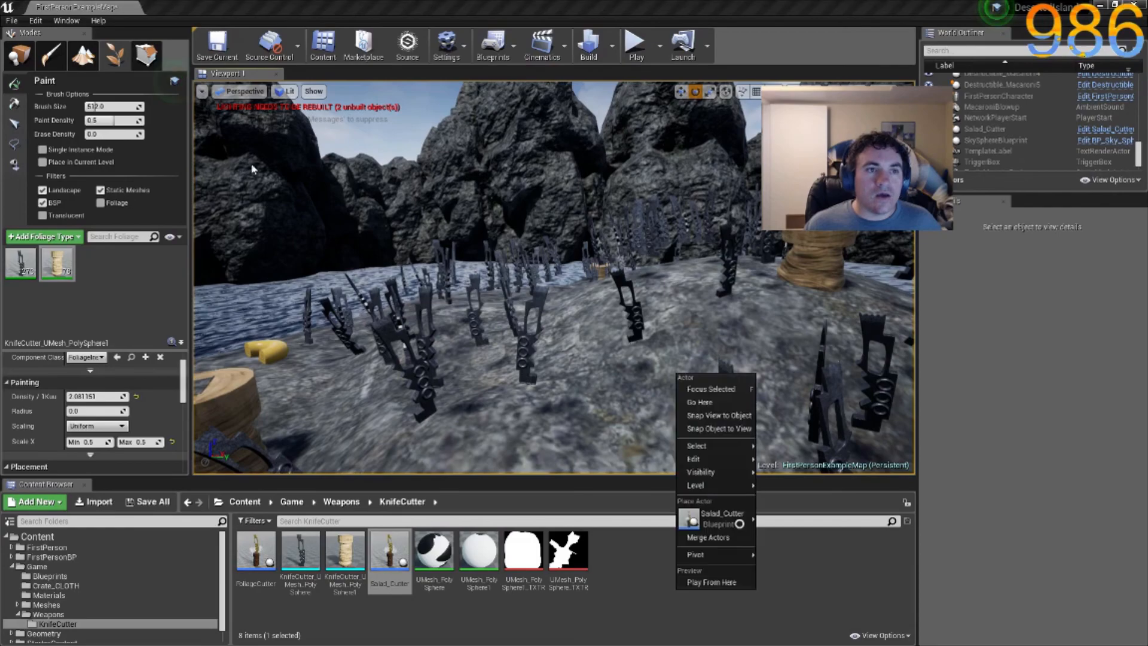
# Switch from foliage painting to placement mode and view the painted knives from across the water up to the large cluster.
pyautogui.click(29, 54)
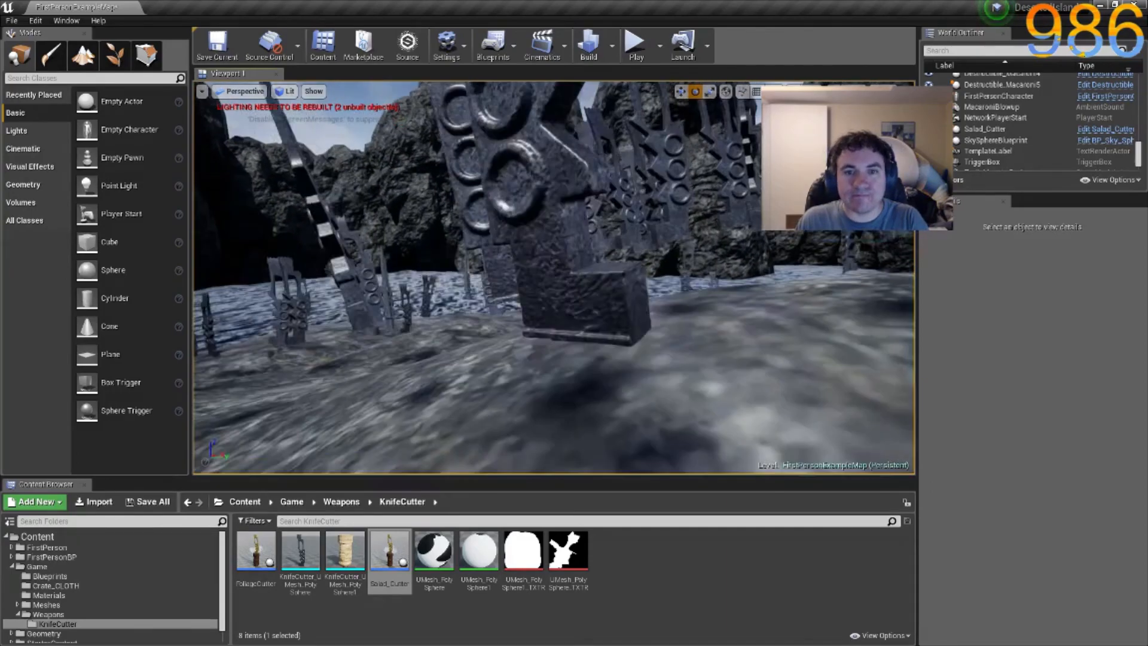
pyautogui.moveTo(554, 278); pyautogui.dragTo(446, 311, button='right')
pyautogui.moveTo(553, 278); pyautogui.dragTo(450, 239, button='right')
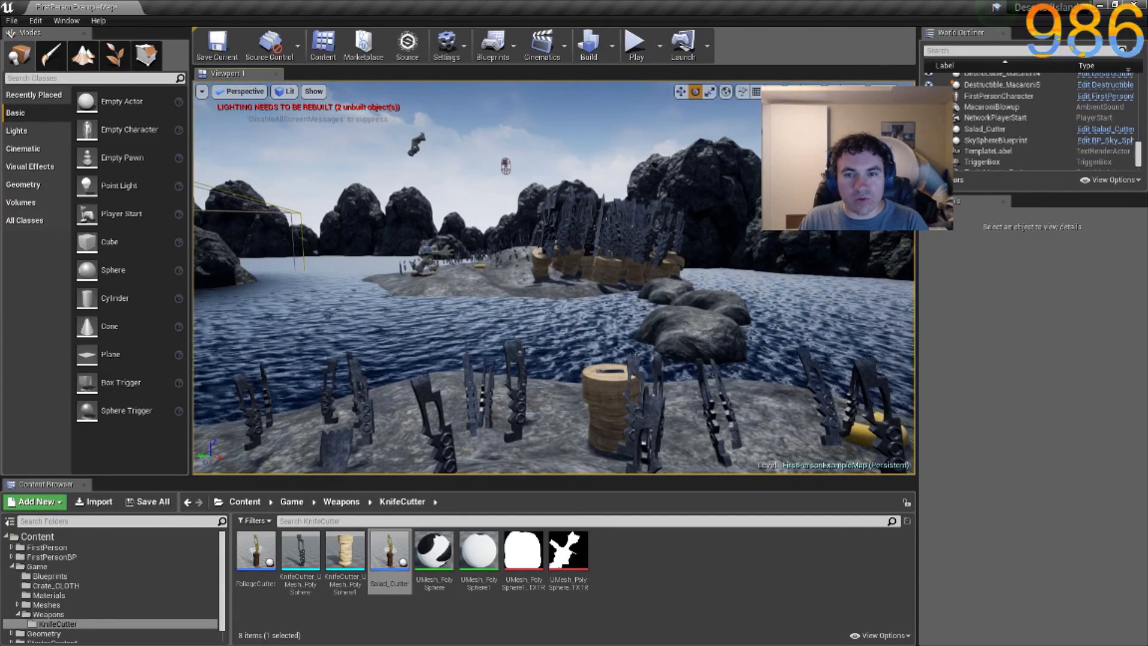
pyautogui.press('w')
pyautogui.moveTo(554, 279)
pyautogui.mouseDown(button='right')
pyautogui.moveTo(578, 248)
pyautogui.moveTo(556, 269)
pyautogui.mouseUp(button='right')
pyautogui.press('w')
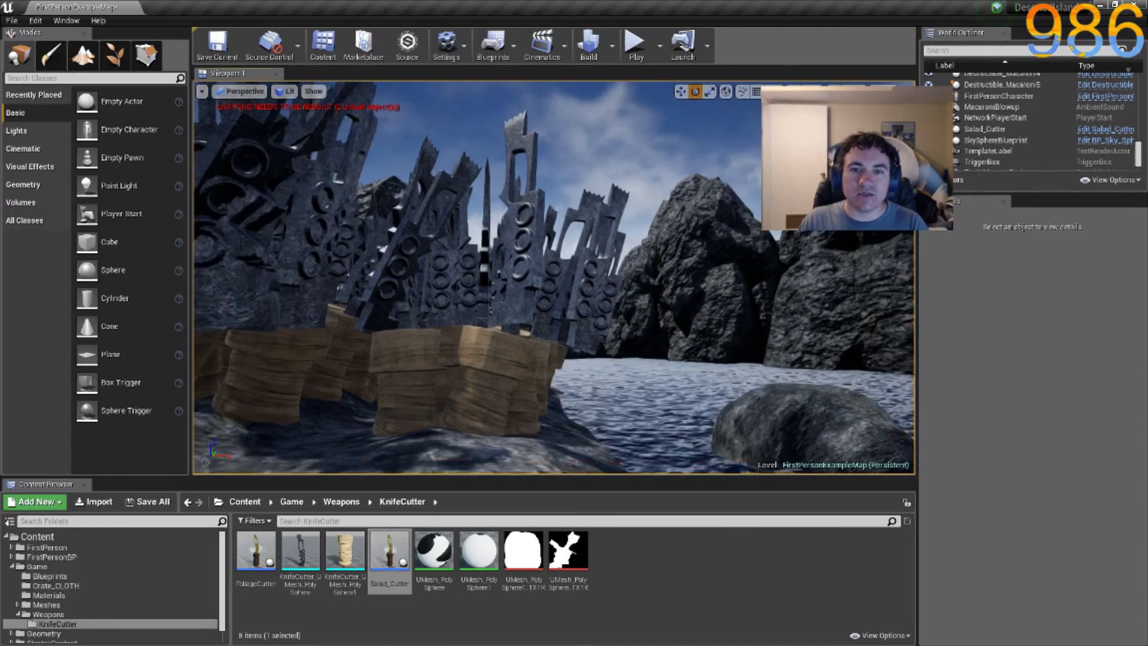